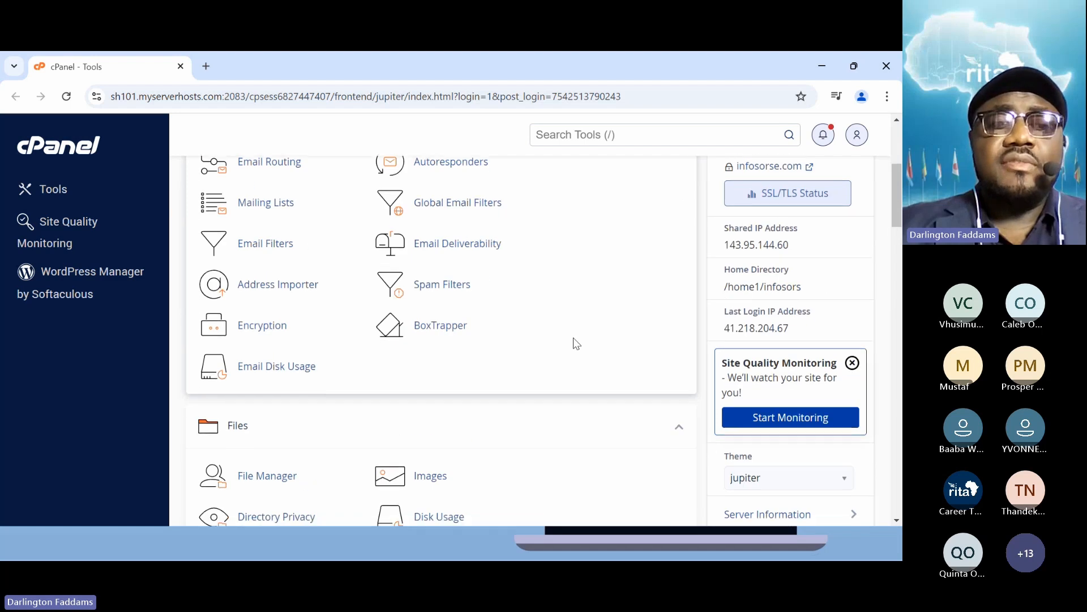
Open File Manager in a new tab and go into the public_html folder.
scroll(573, 337, "down", 7)
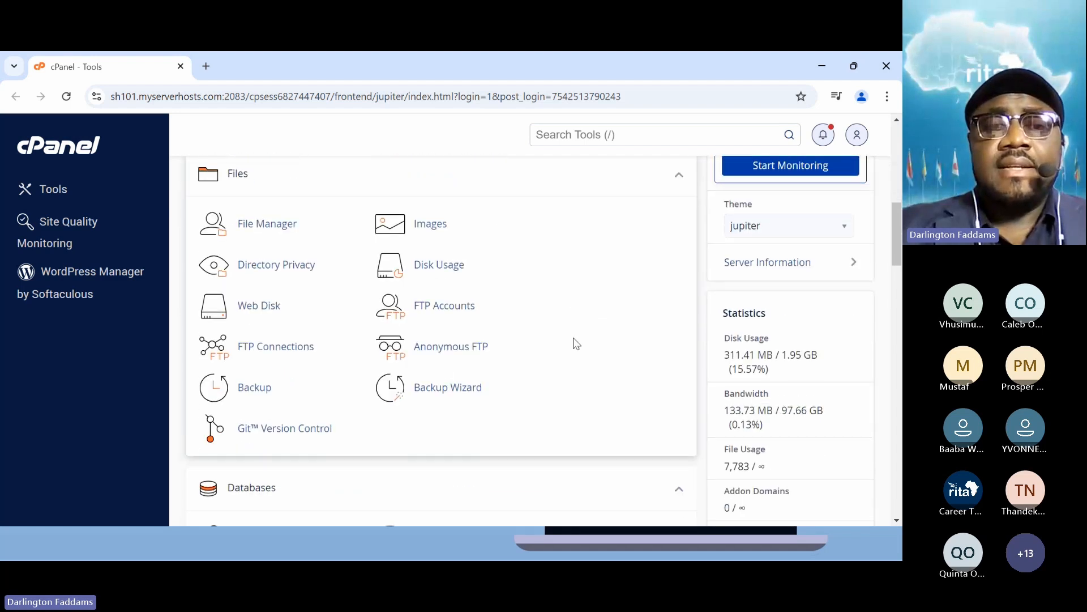
scroll(573, 338, "down", 8)
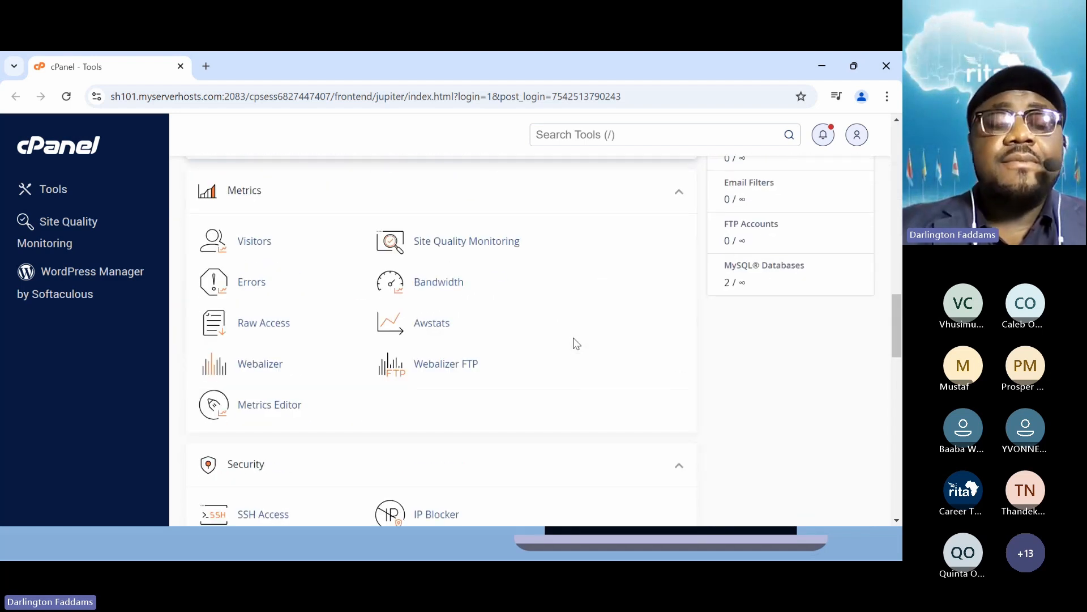
scroll(576, 343, "down", 5)
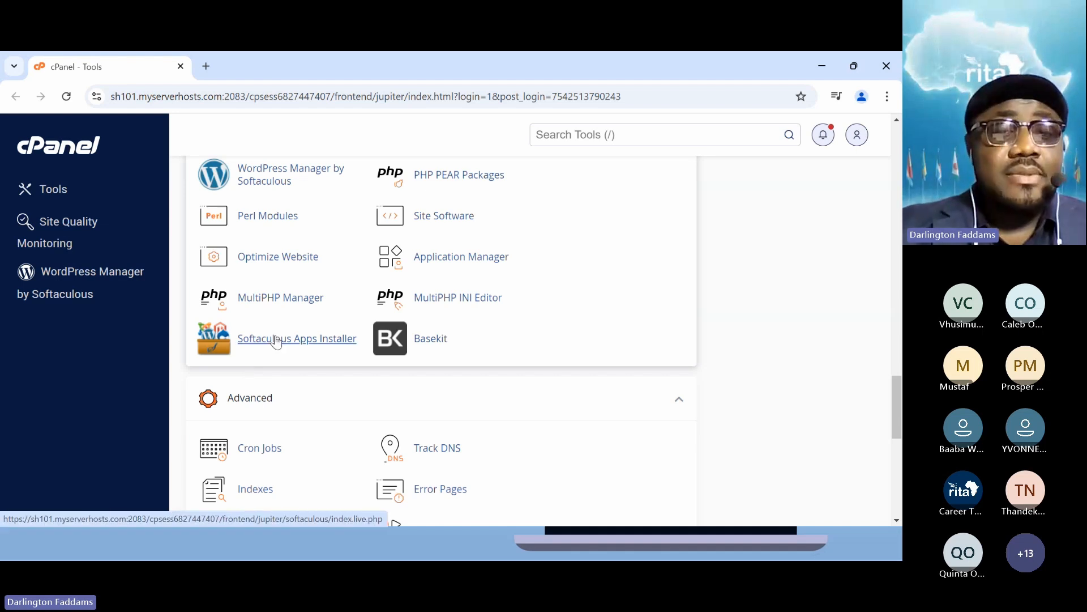
scroll(277, 342, "up", 15)
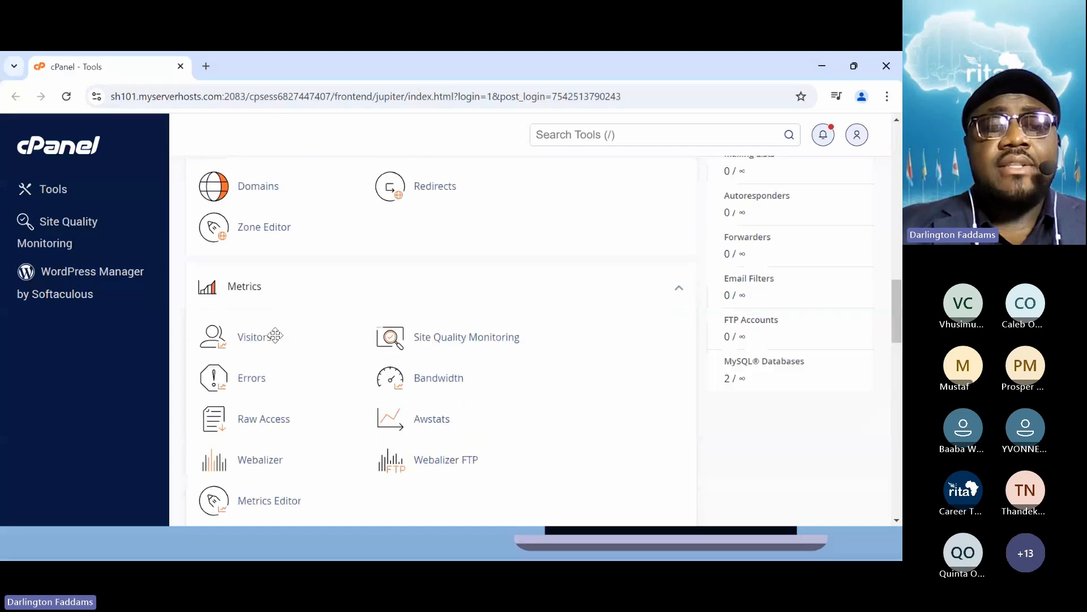
scroll(278, 340, "up", 8)
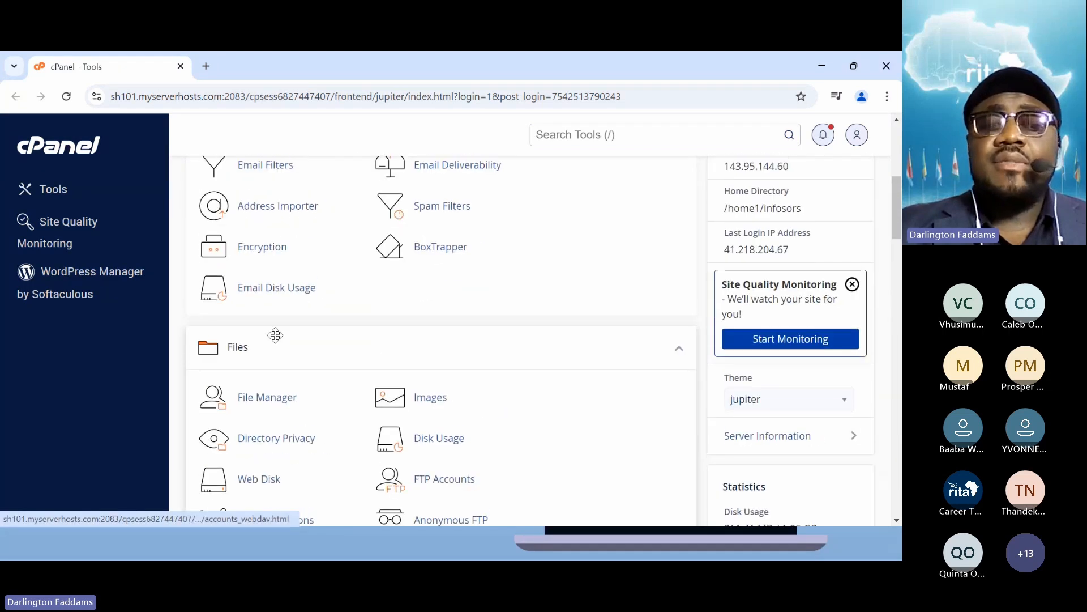
left_click(267, 404)
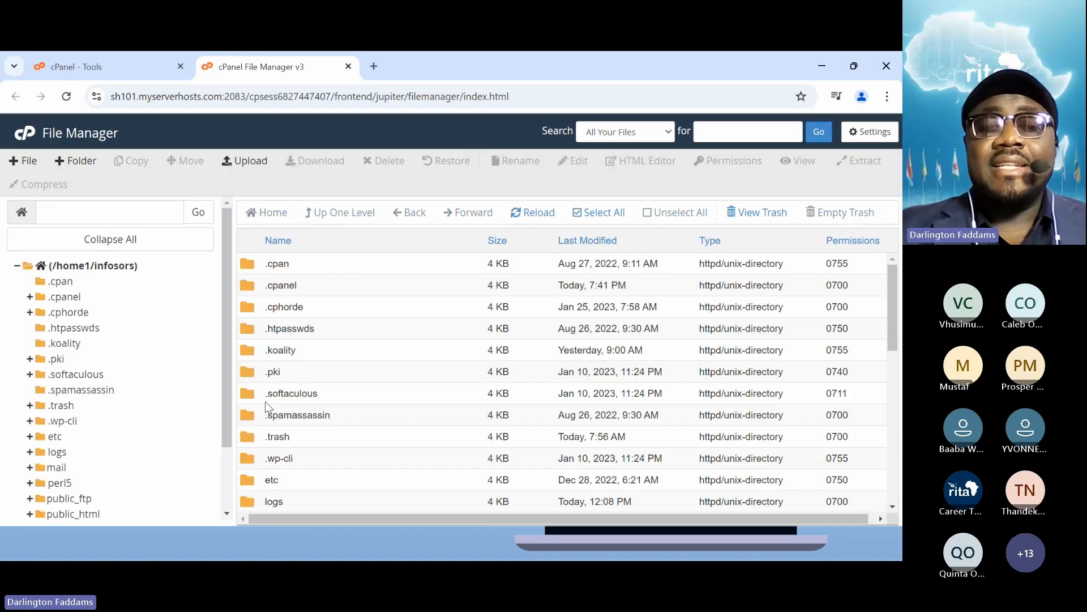
scroll(175, 402, "down", 2)
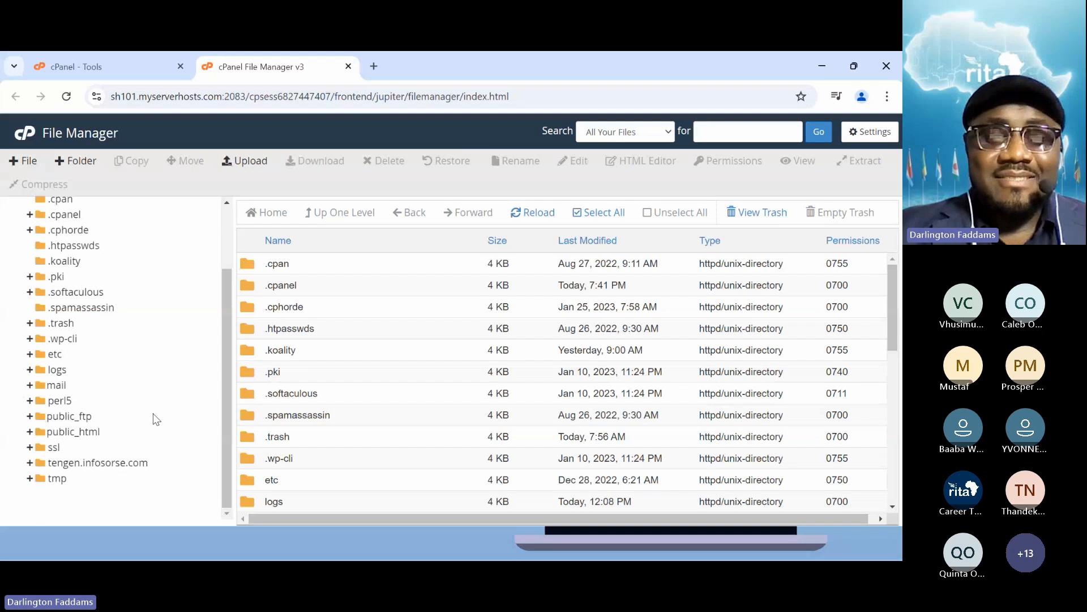
left_click(91, 433)
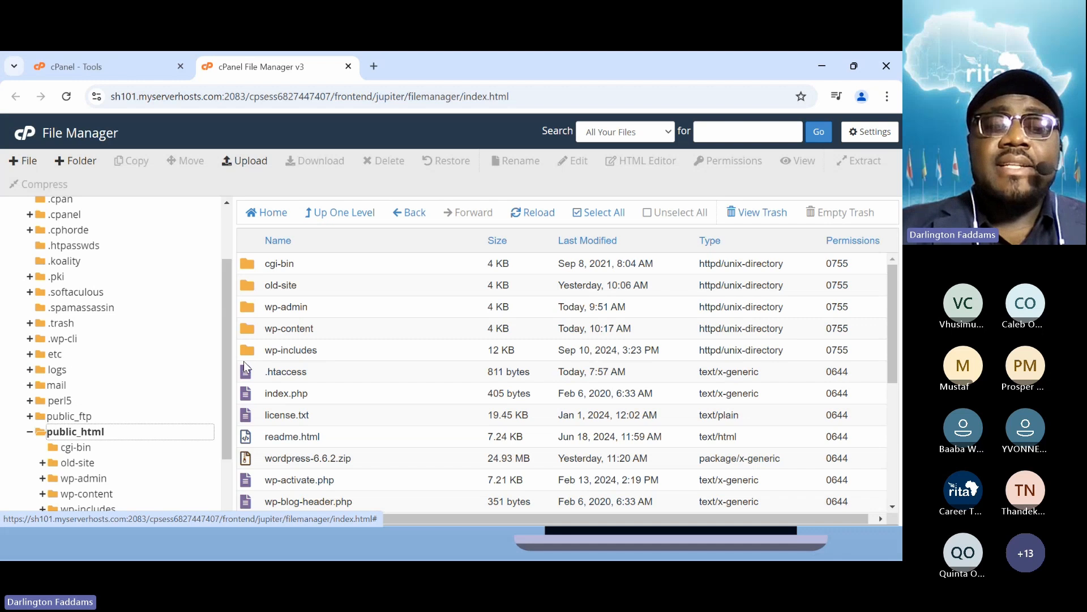
Select all of public_html except cgi-bin and old-site, then delete it permanently, skipping the trash.
left_click(247, 310)
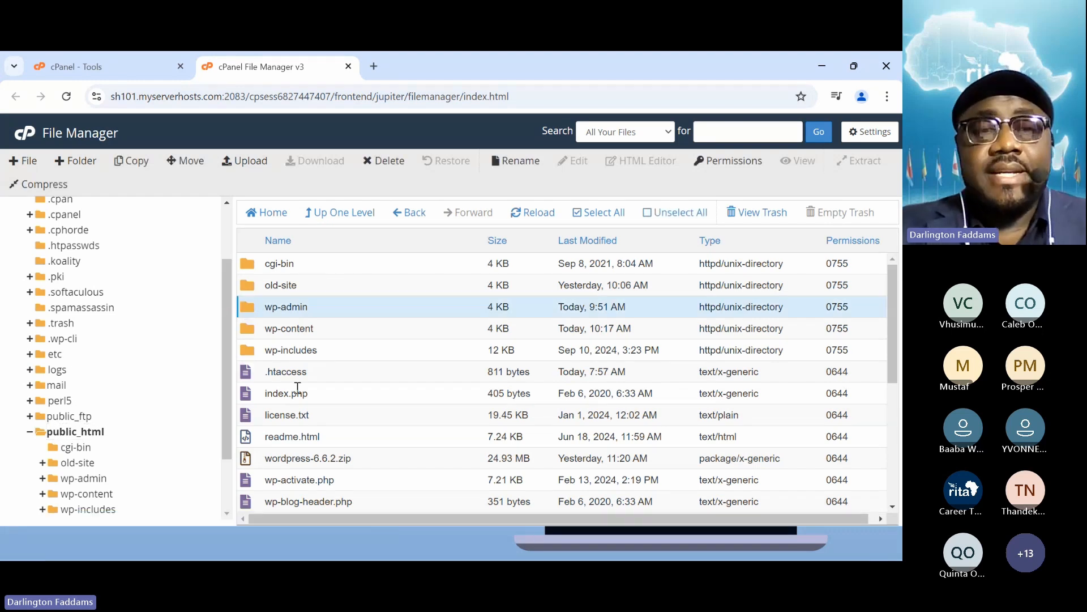
scroll(297, 388, "down", 5)
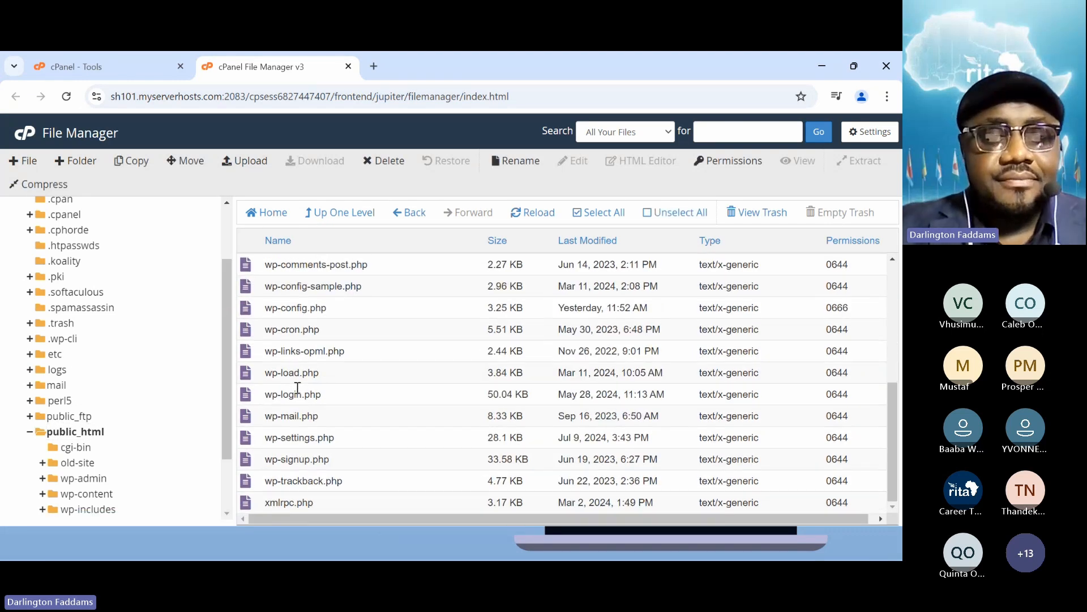
left_click(296, 502, "shift")
left_click(338, 398)
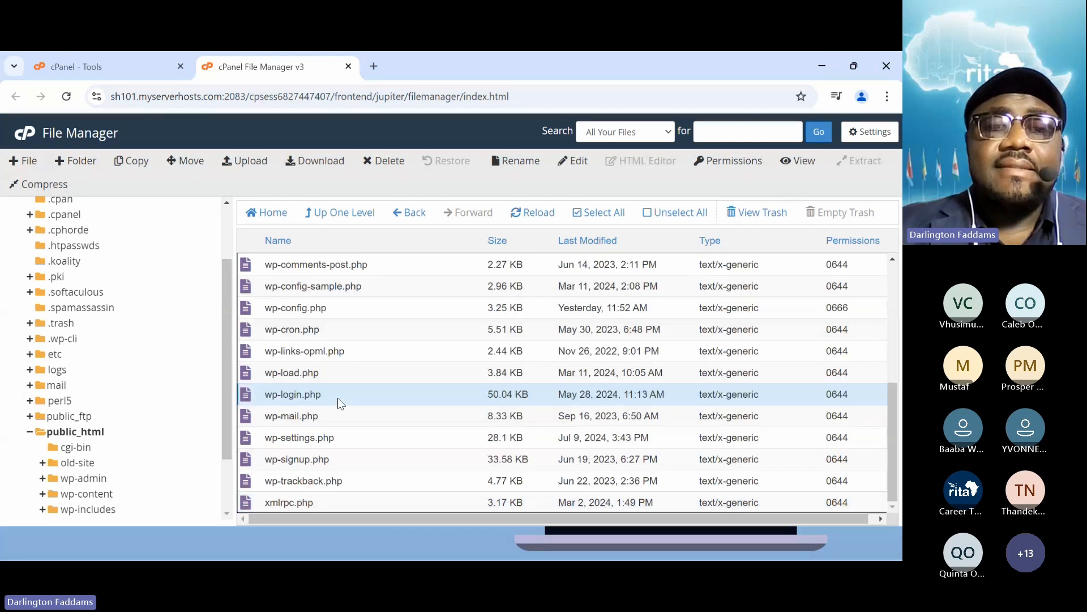
scroll(338, 398, "up", 5)
left_click(586, 218)
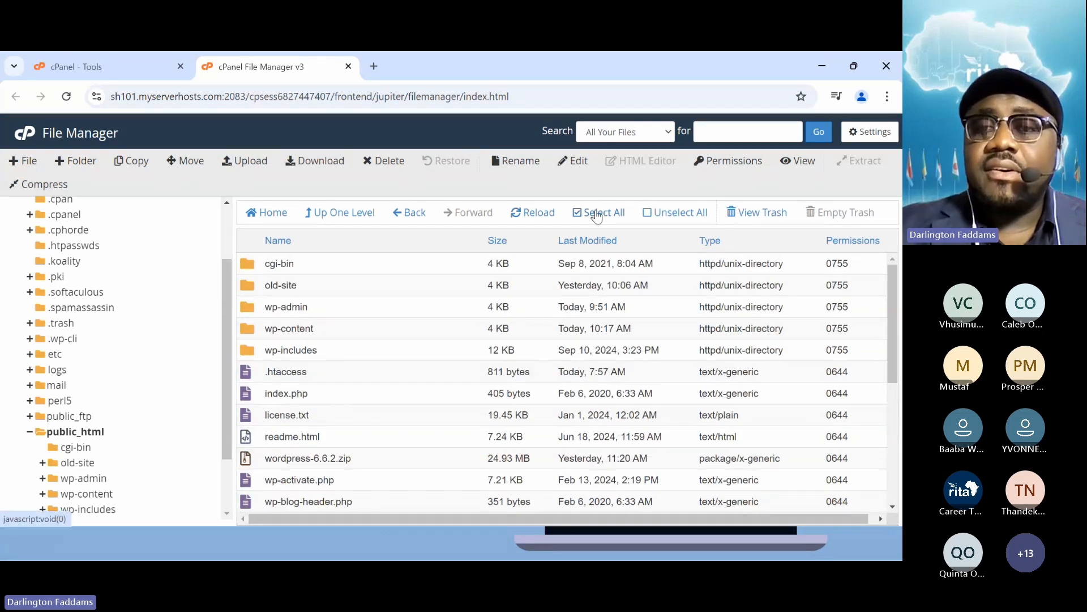
left_click(248, 290, "ctrl")
left_click(249, 265, "ctrl")
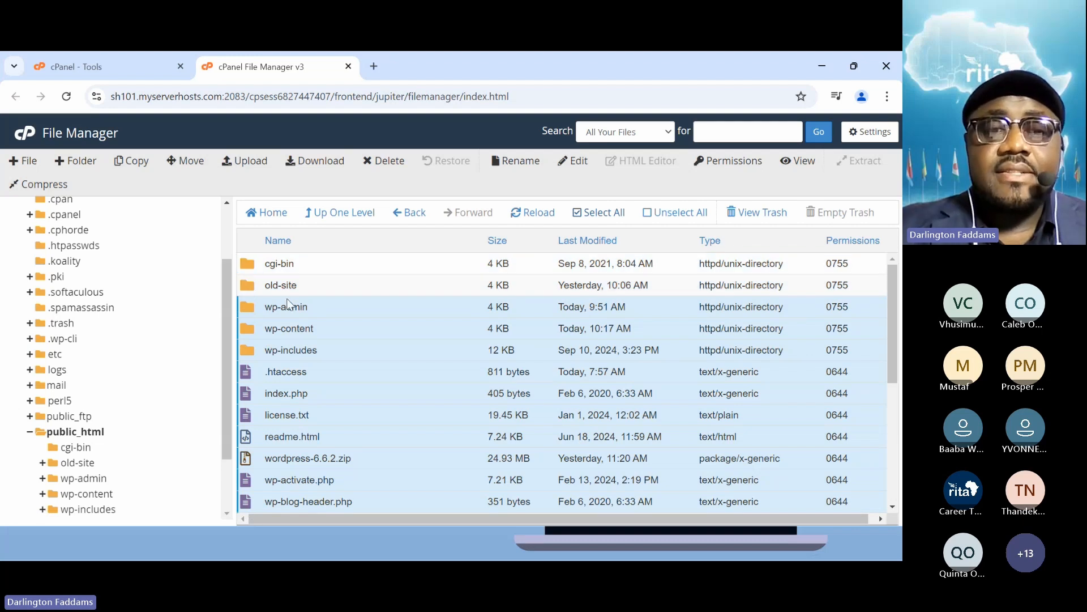
left_click(390, 164)
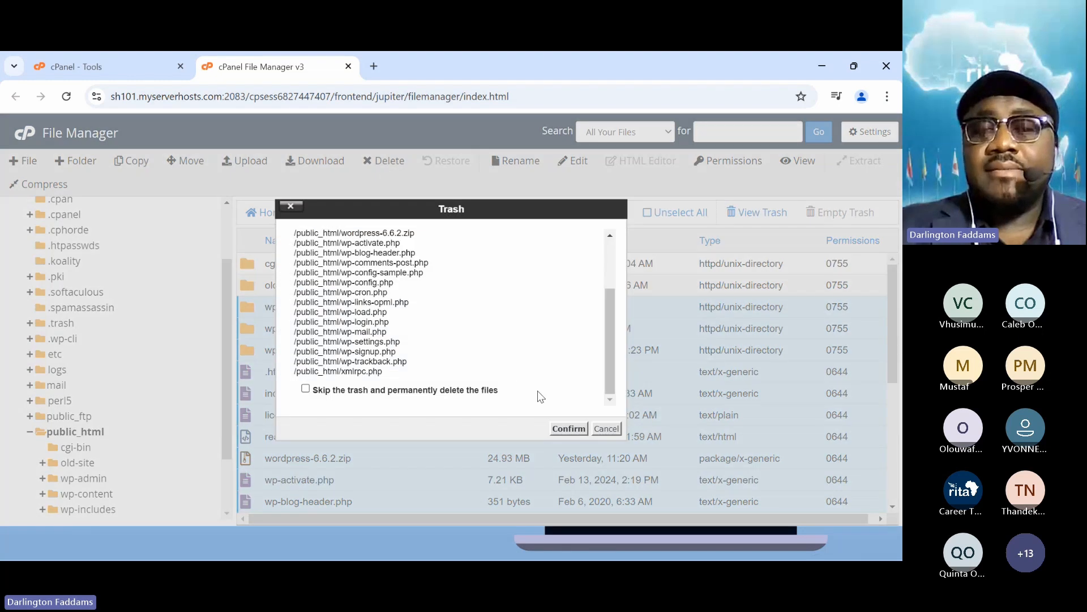
left_click(391, 394)
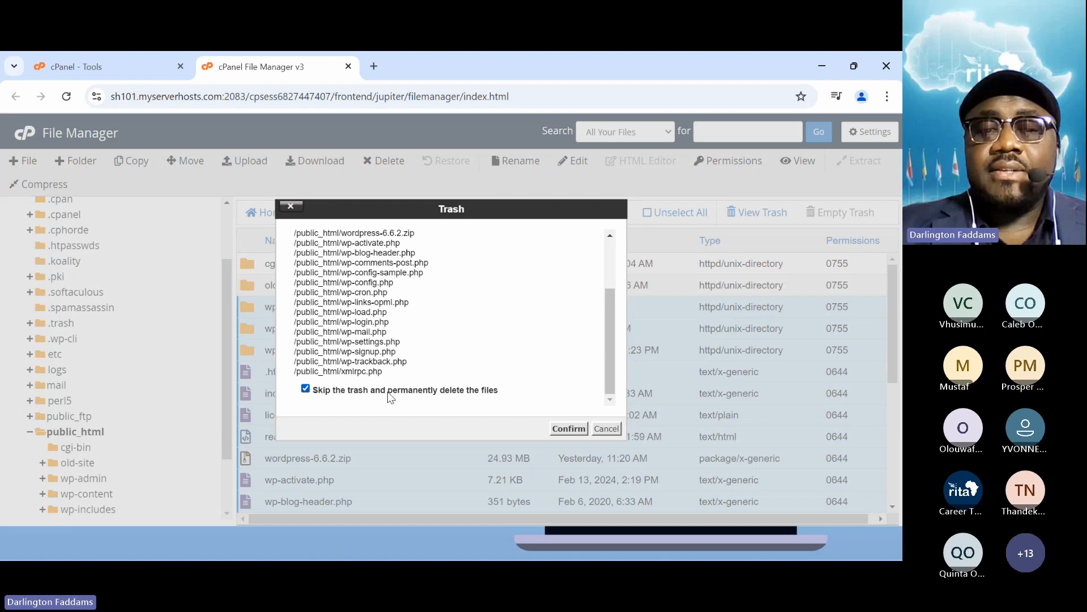
left_click(566, 428)
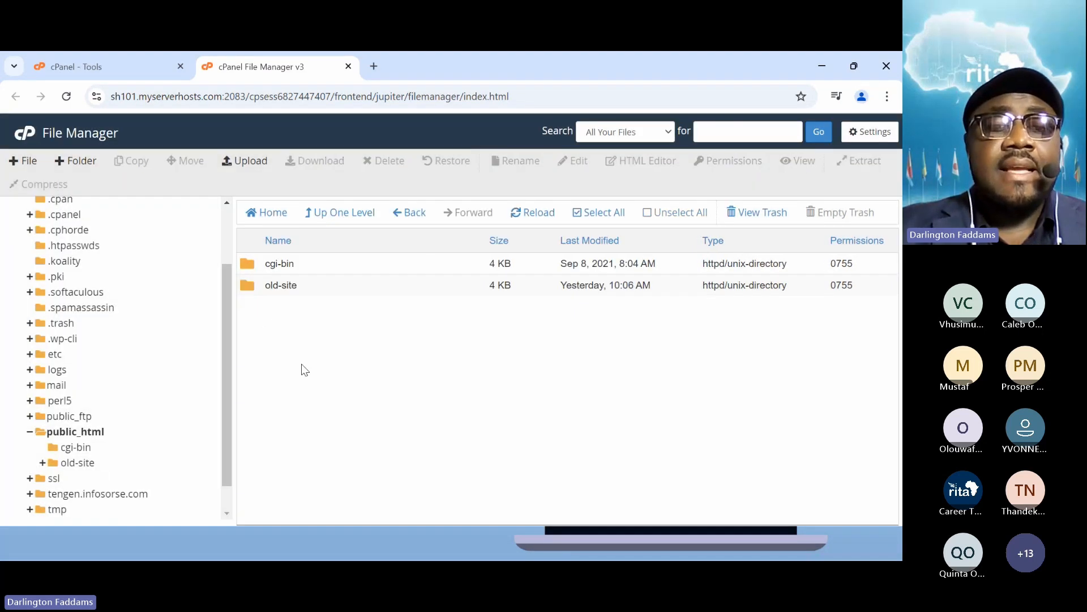
Select everything inside old-site and move it to /public_html.
double_click(253, 290)
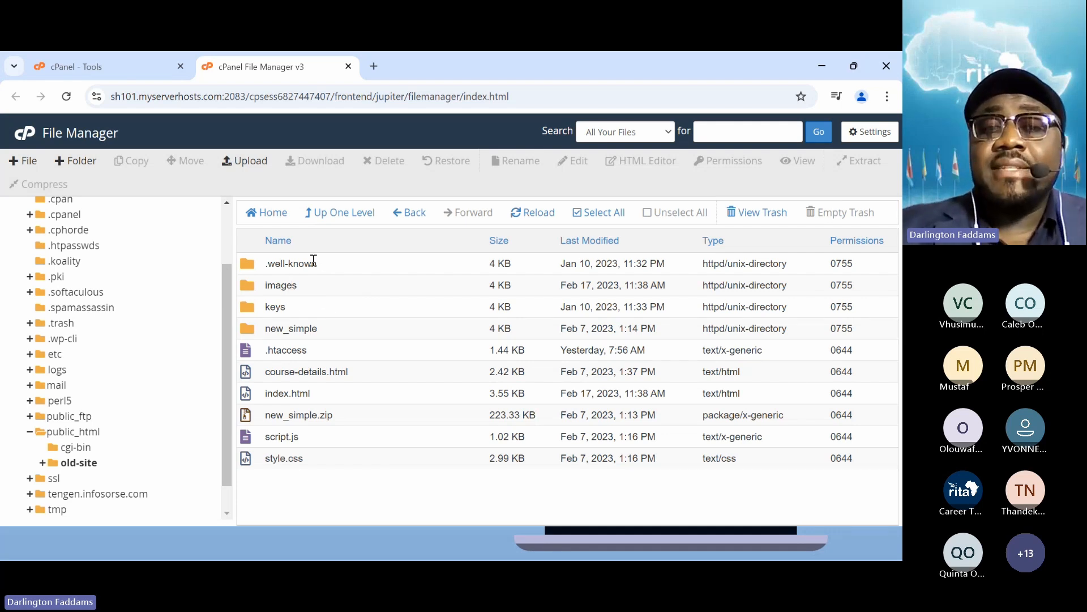
left_click(350, 218)
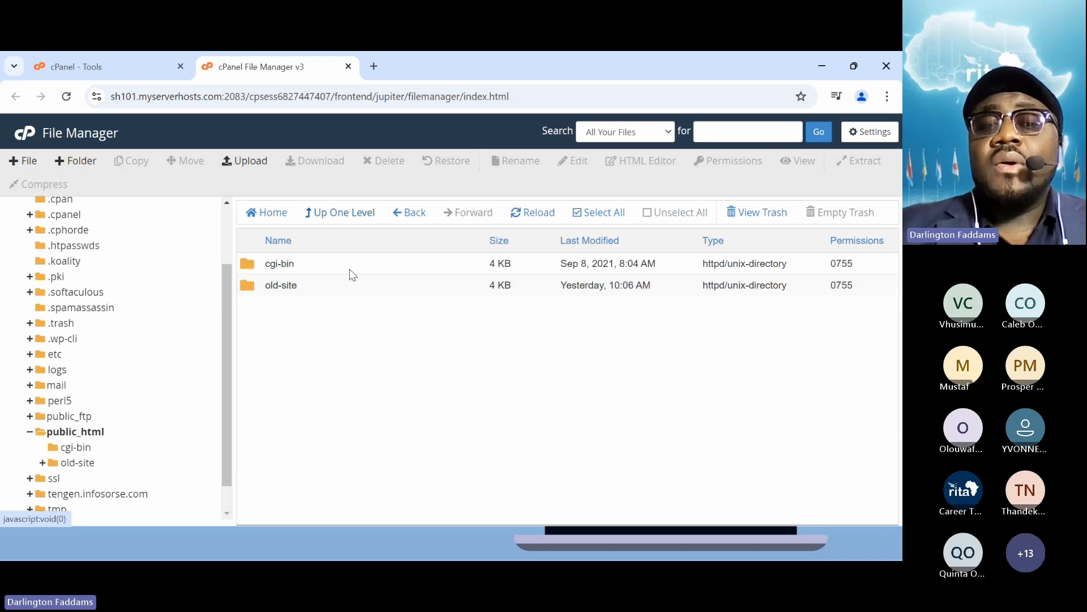
double_click(253, 294)
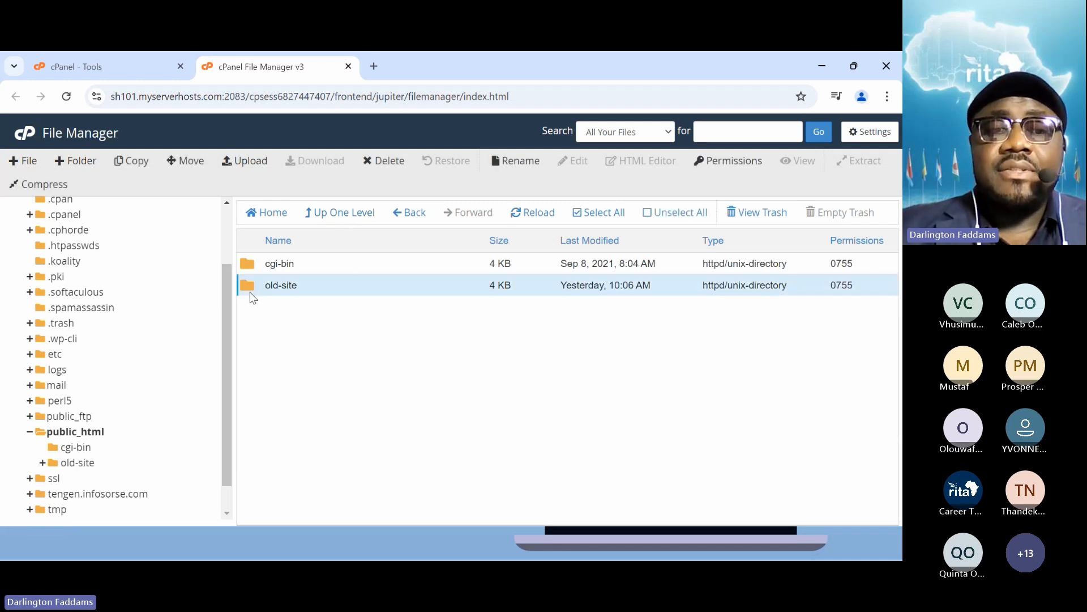
left_click(591, 214)
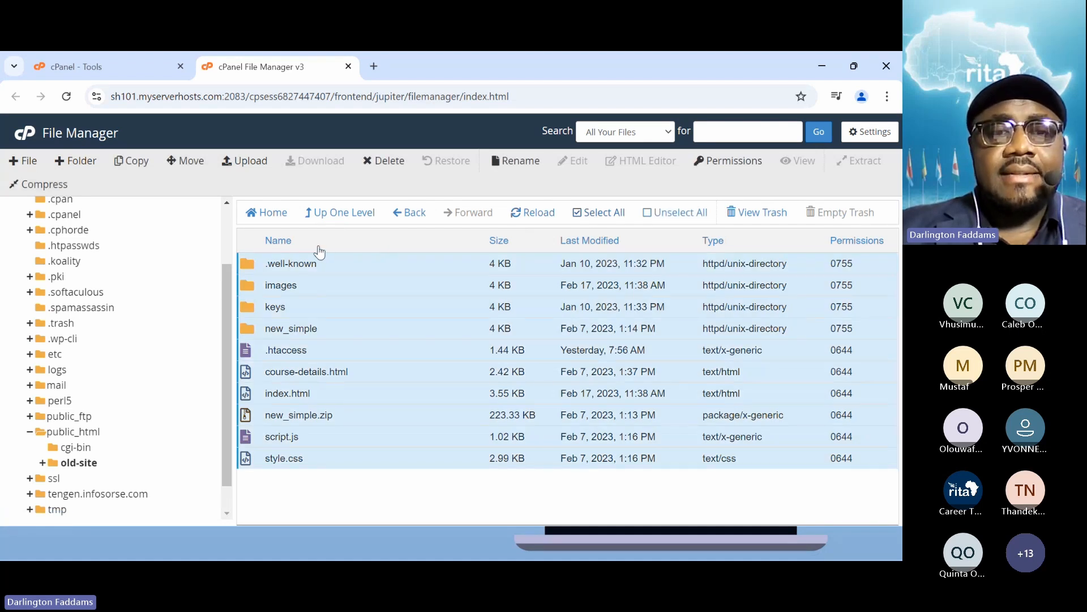
left_click(192, 162)
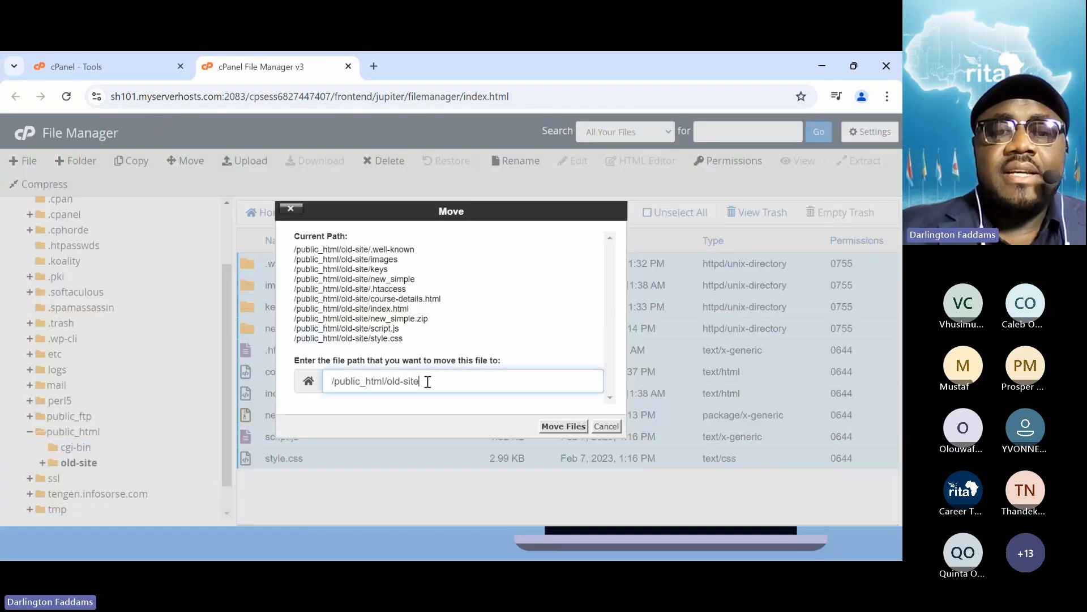
key("BackSpace")
key("BackSpace")
key("BackSpace")
key("BackSpace")
key("BackSpace")
key("BackSpace")
key("BackSpace")
key("BackSpace")
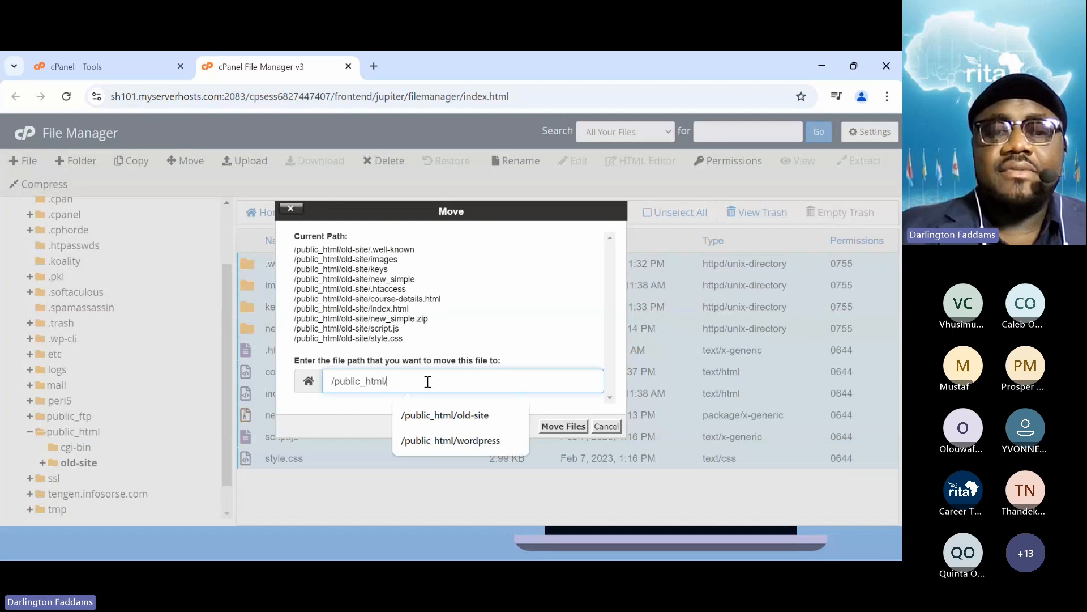
key("BackSpace")
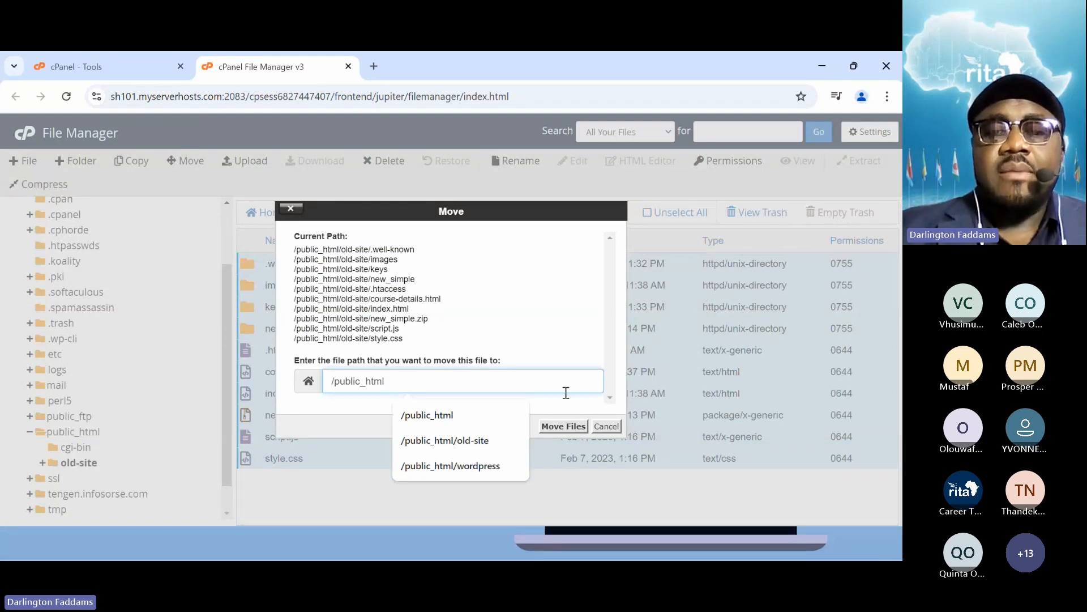
left_click(570, 427)
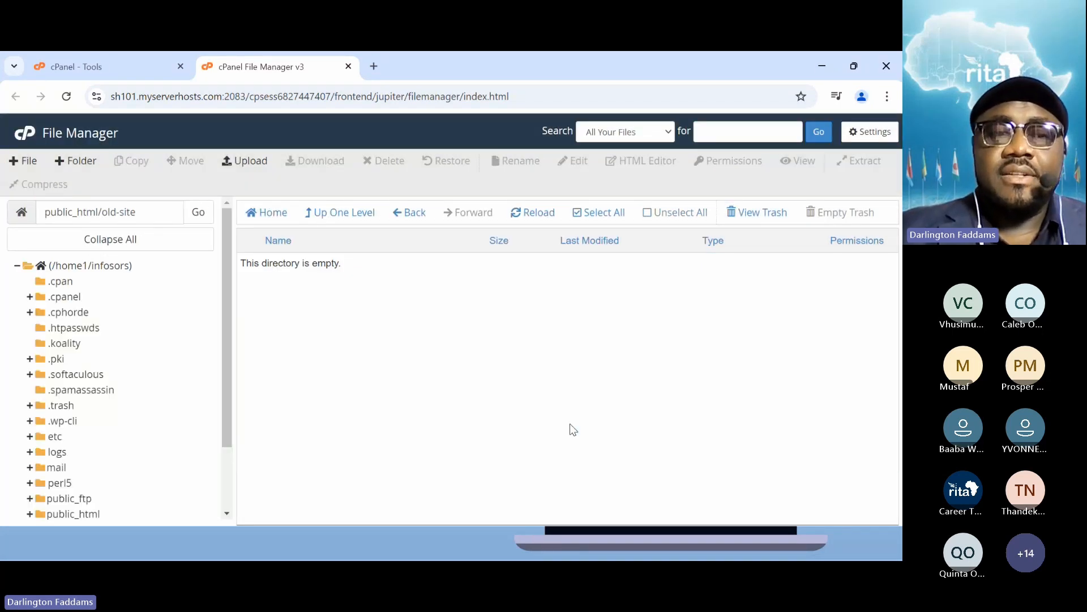
scroll(192, 464, "down", 2)
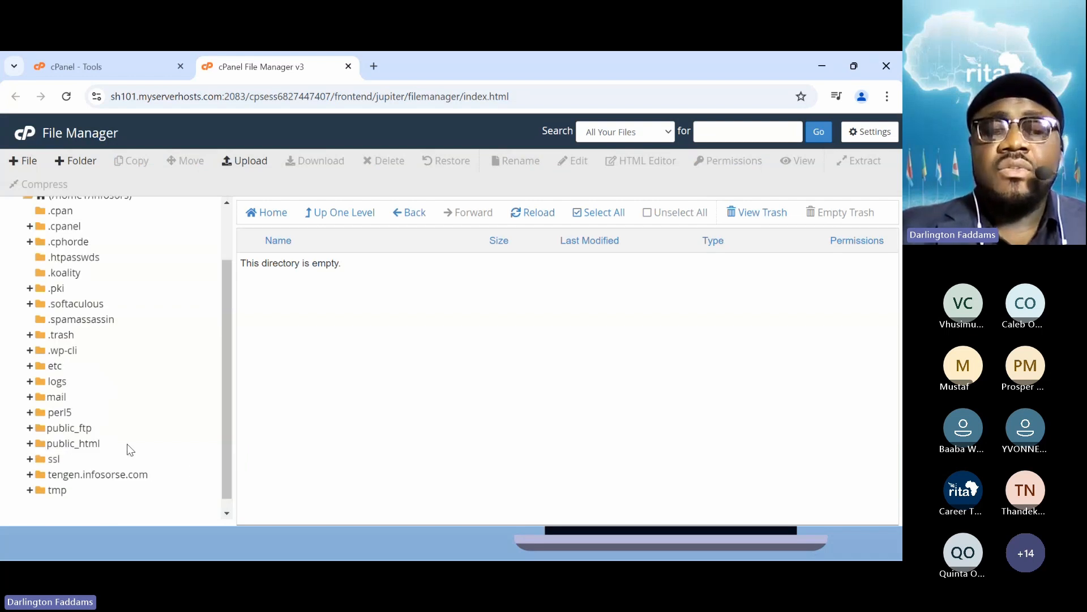
Delete the now-empty old-site folder from public_html, sending it to the trash.
left_click(130, 447)
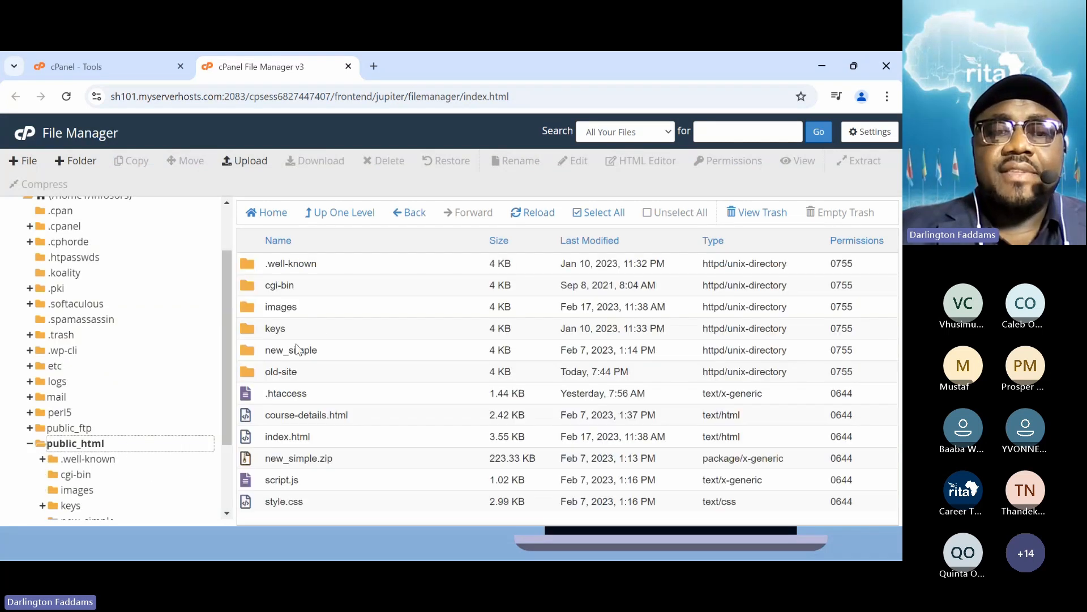
left_click(245, 374)
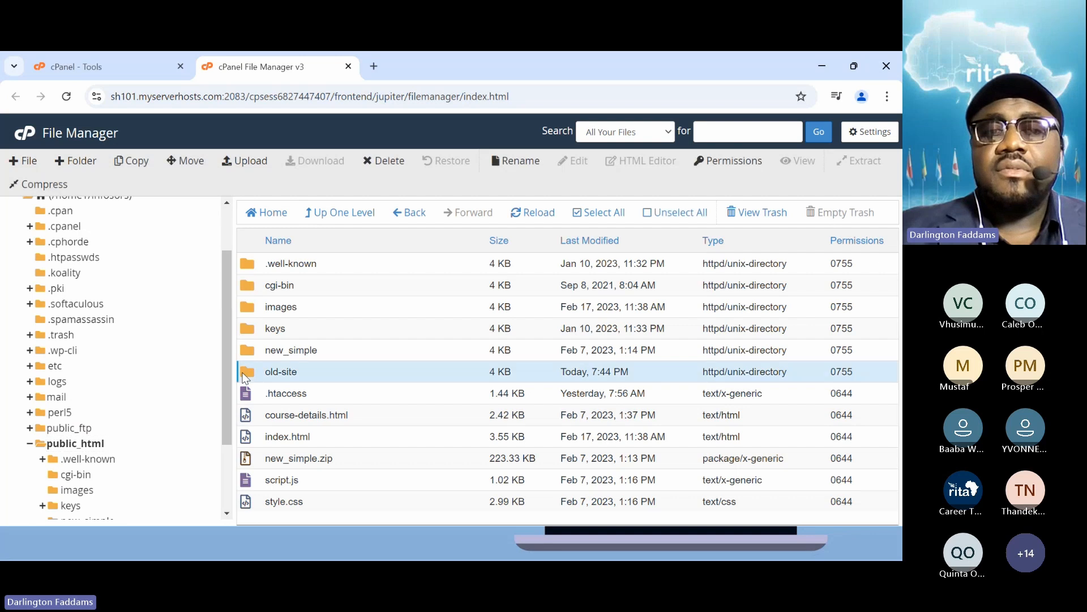
left_click(383, 161)
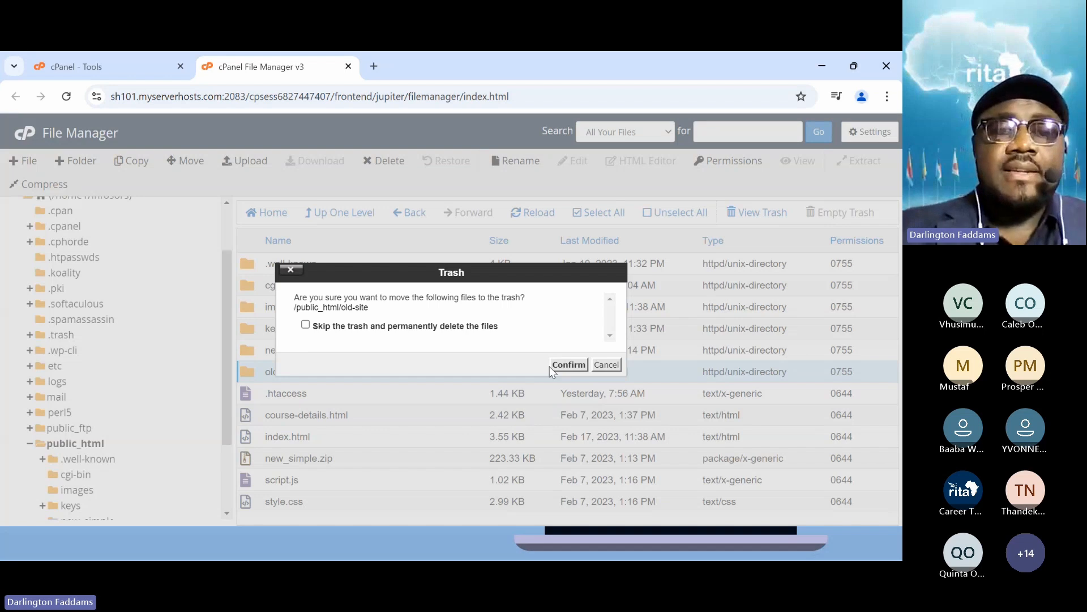
left_click(550, 366)
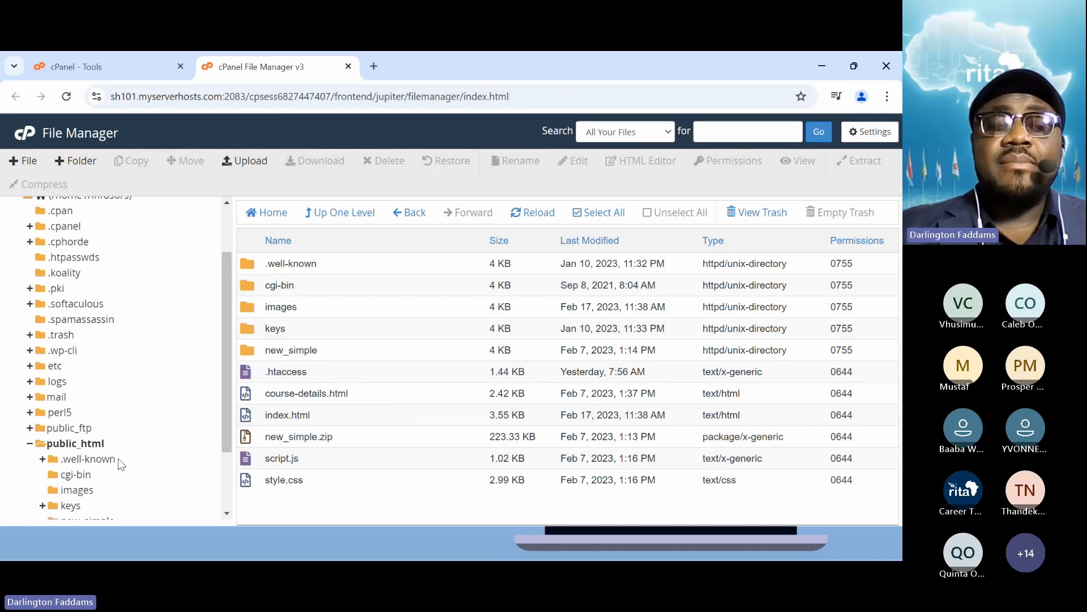
Select the cgi-bin folder and begin a new folder in public_html.
left_click(593, 218)
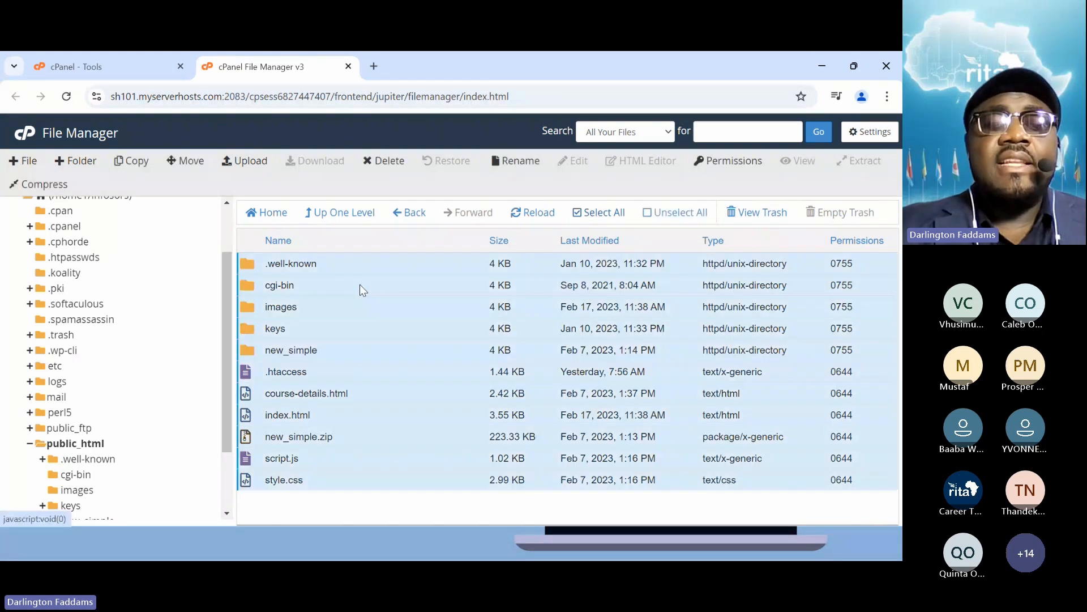
left_click(249, 290)
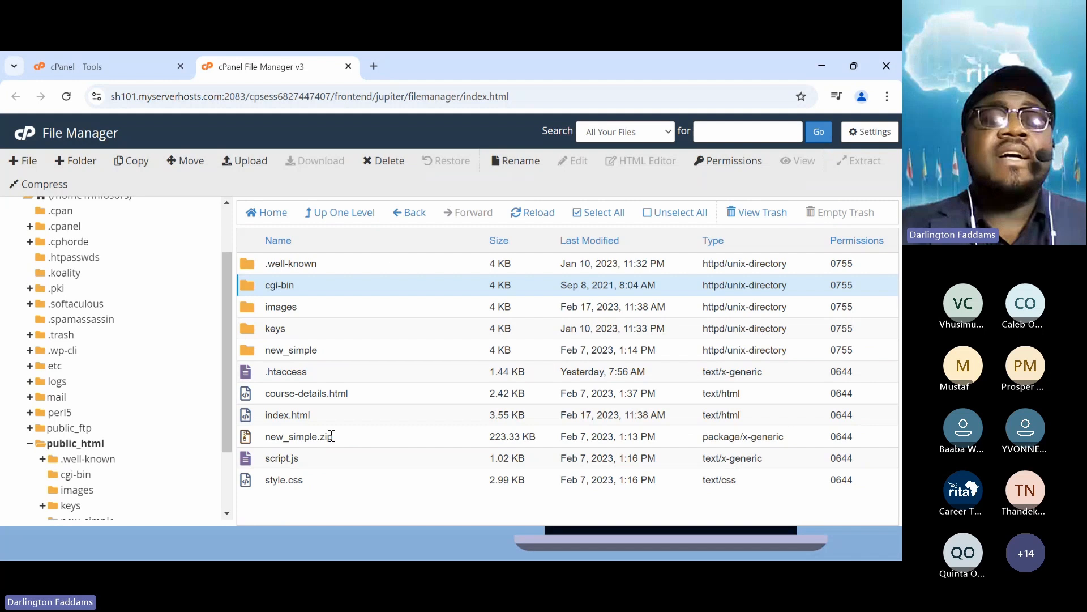
left_click(83, 162)
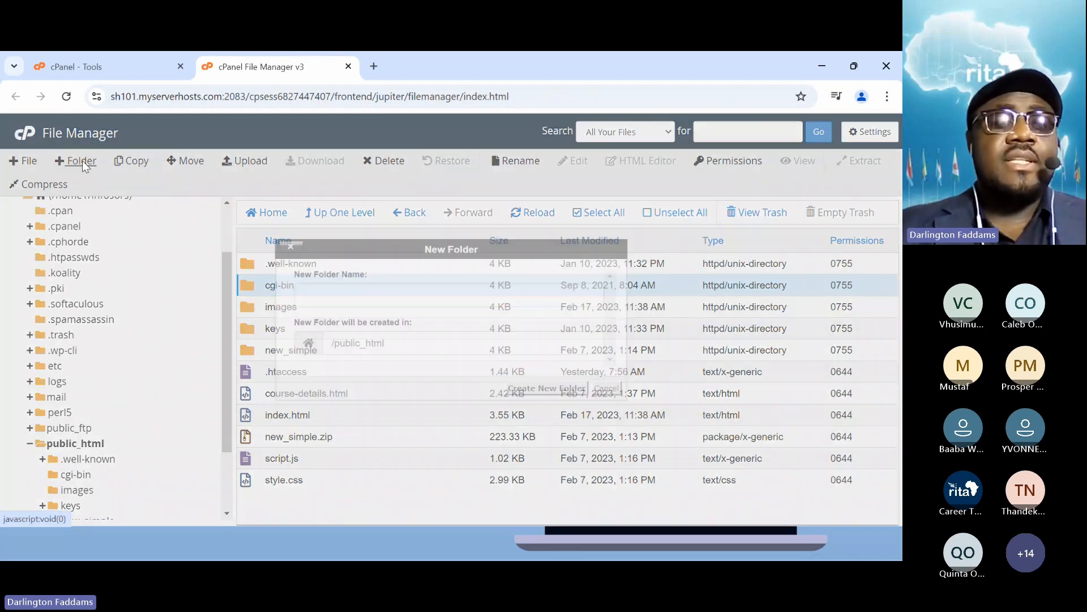
Create a folder named old-site in public_html and select it.
type("old")
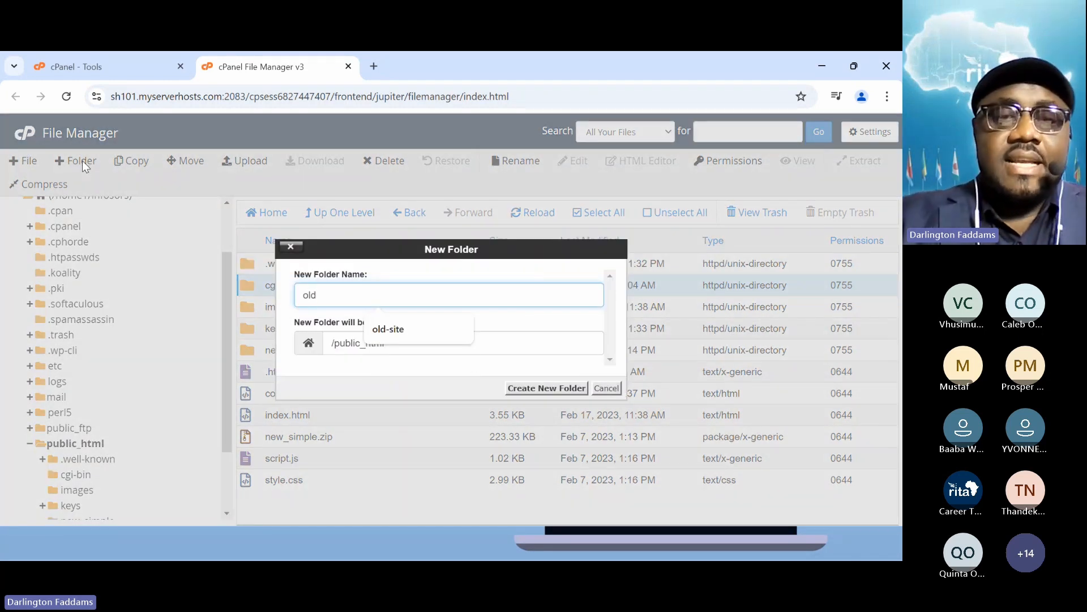
type("-site")
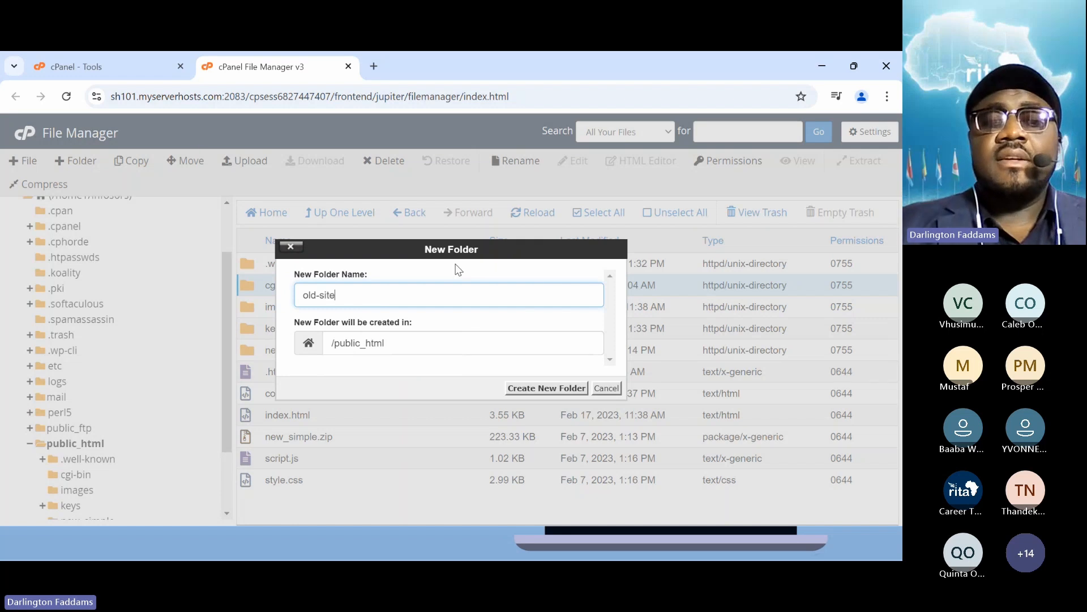
left_click(522, 390)
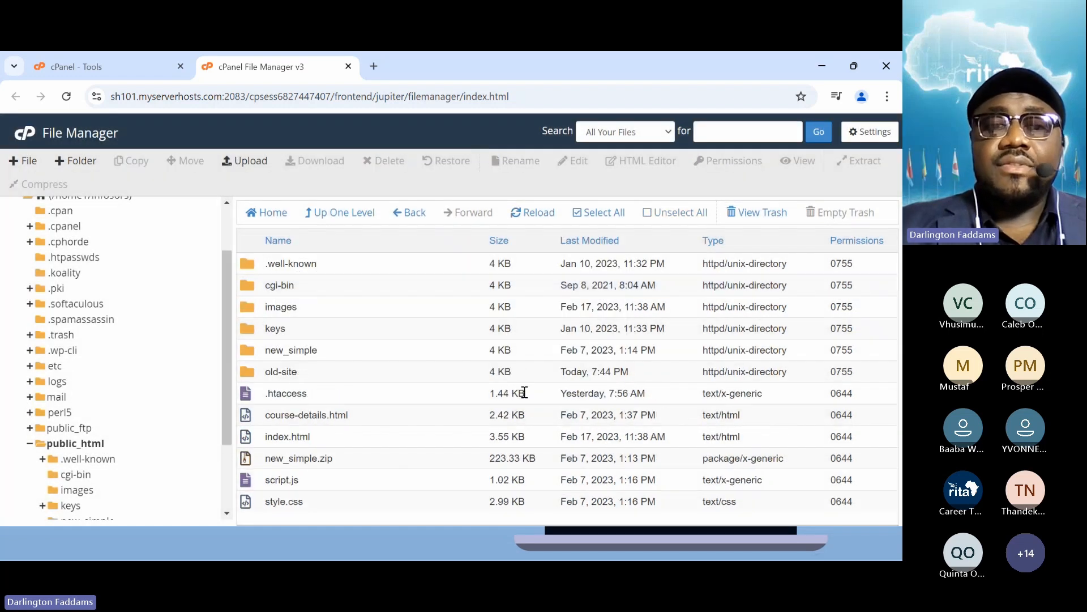
left_click(242, 375)
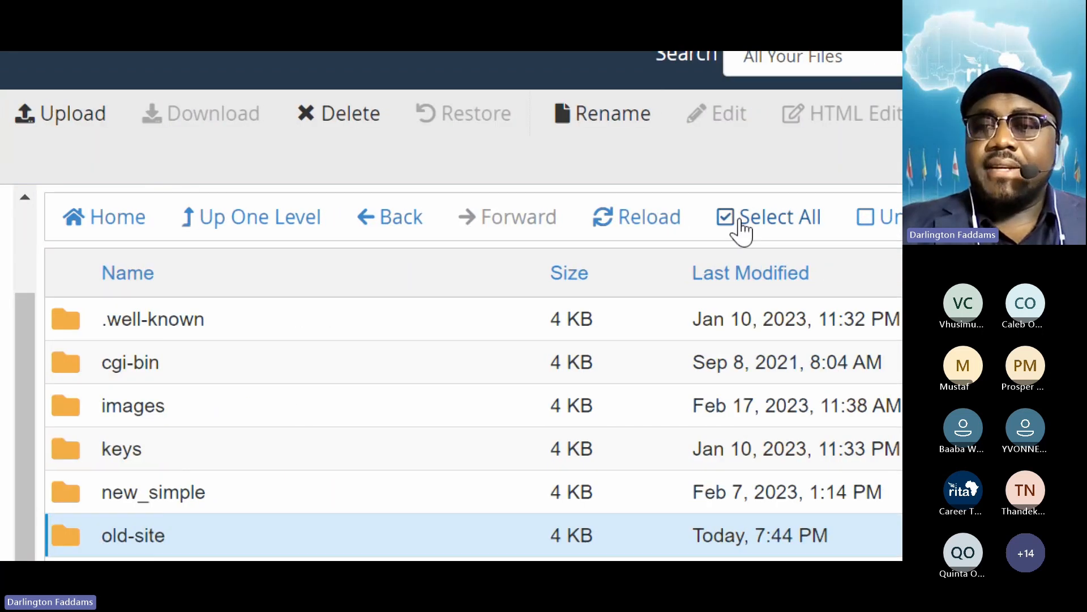
Select everything in public_html except the cgi-bin and old-site folders.
left_click(741, 229)
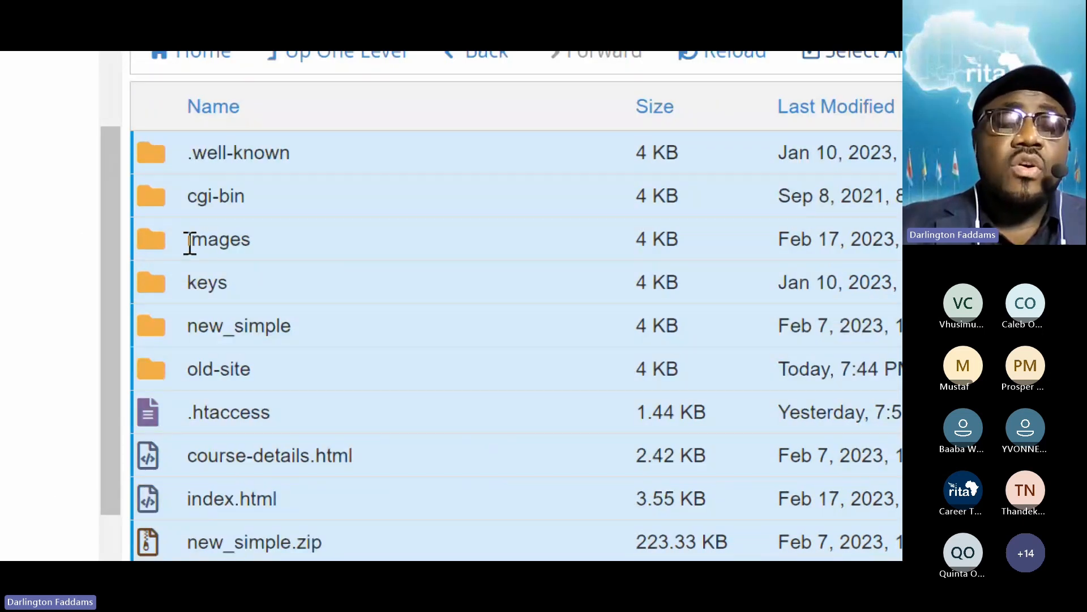
left_click(149, 194, "ctrl")
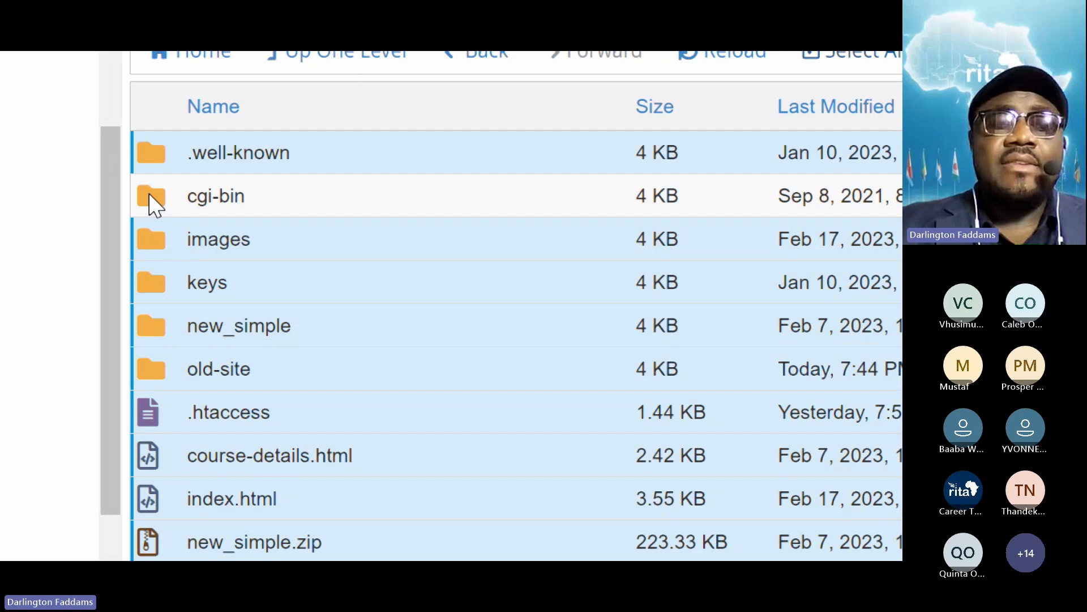
left_click(154, 369, "ctrl")
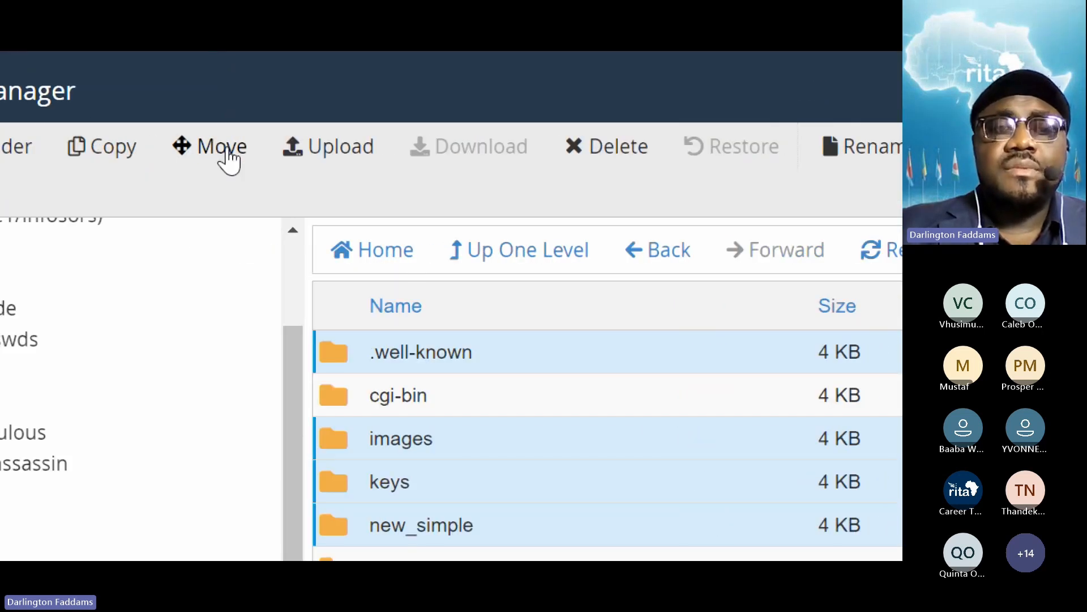
Move the selected files and folders to /public_html/old-site.
left_click(221, 142)
left_click(746, 539)
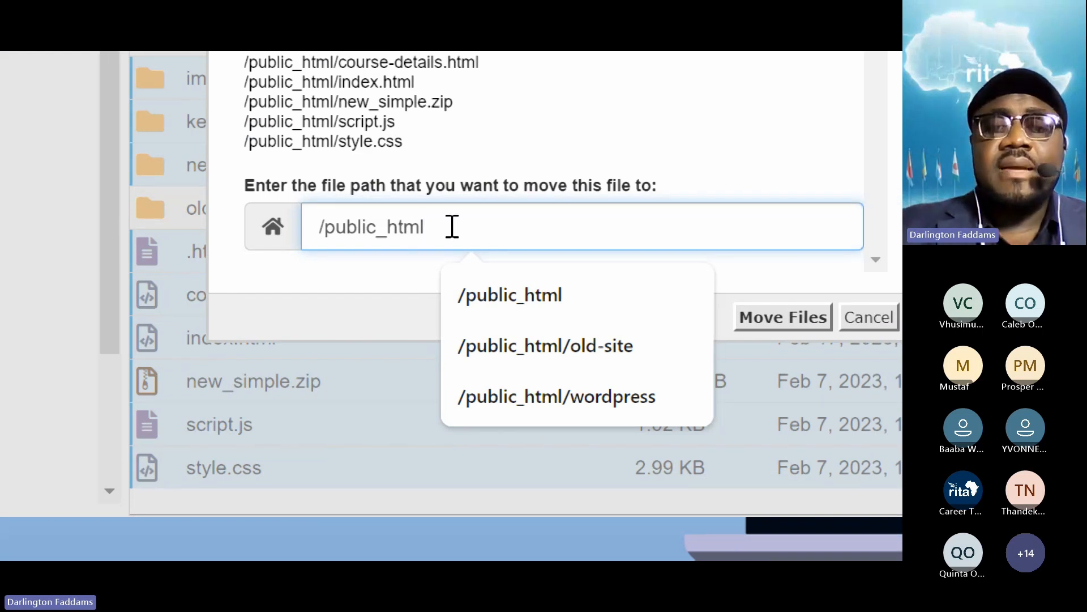
type("/")
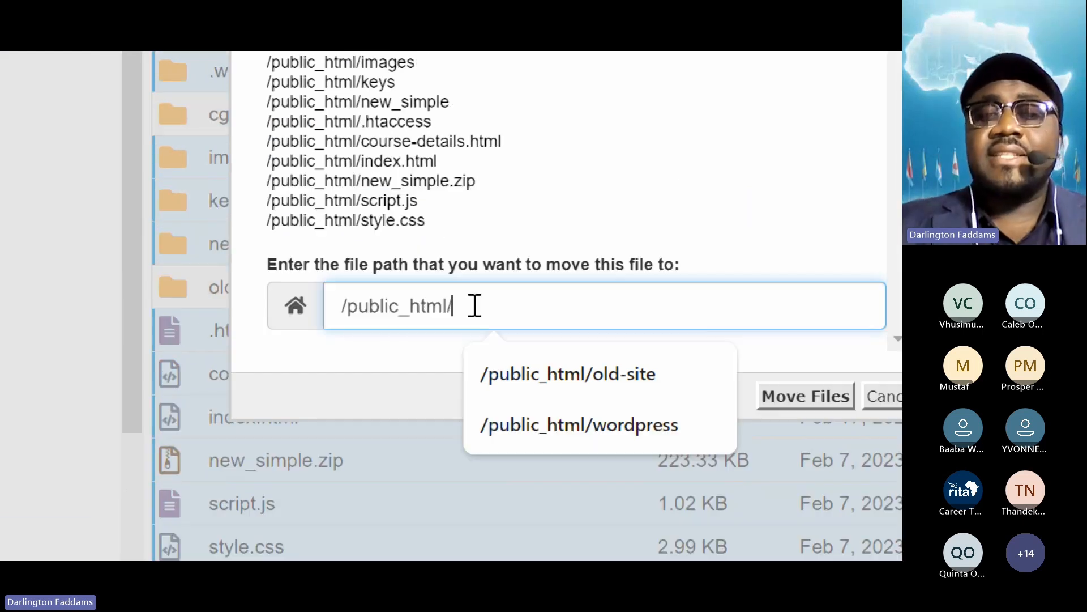
type("old-s")
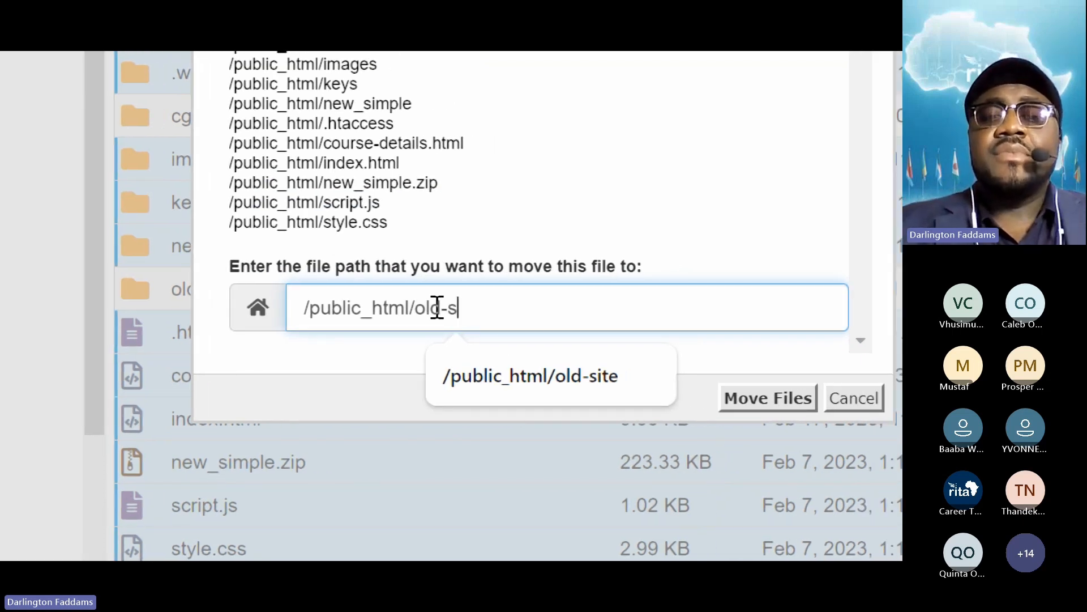
left_click(435, 368)
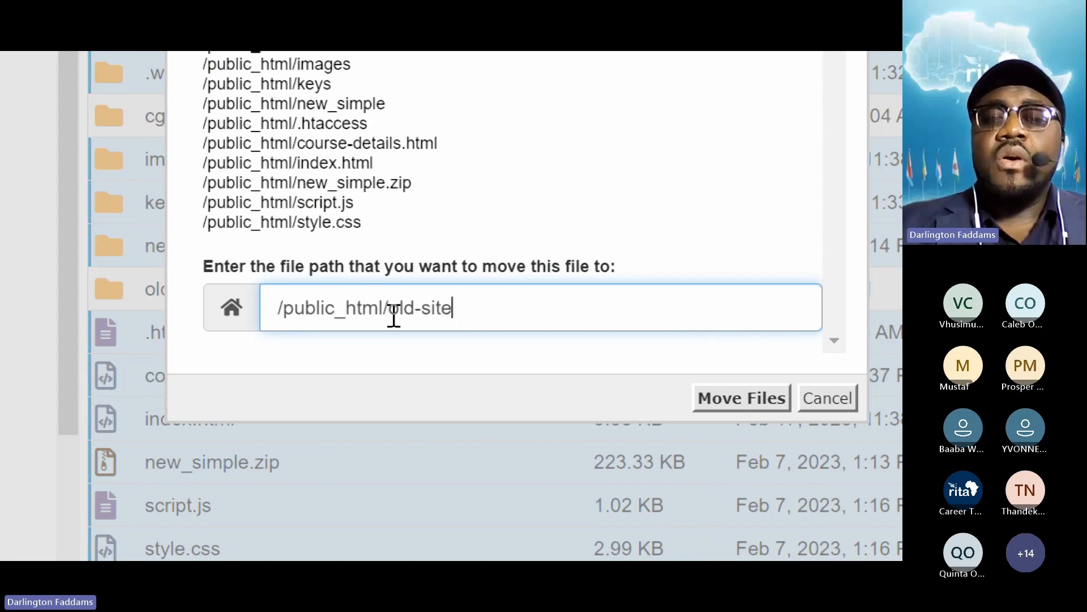
left_click_drag(391, 315, 541, 331)
left_click(551, 330)
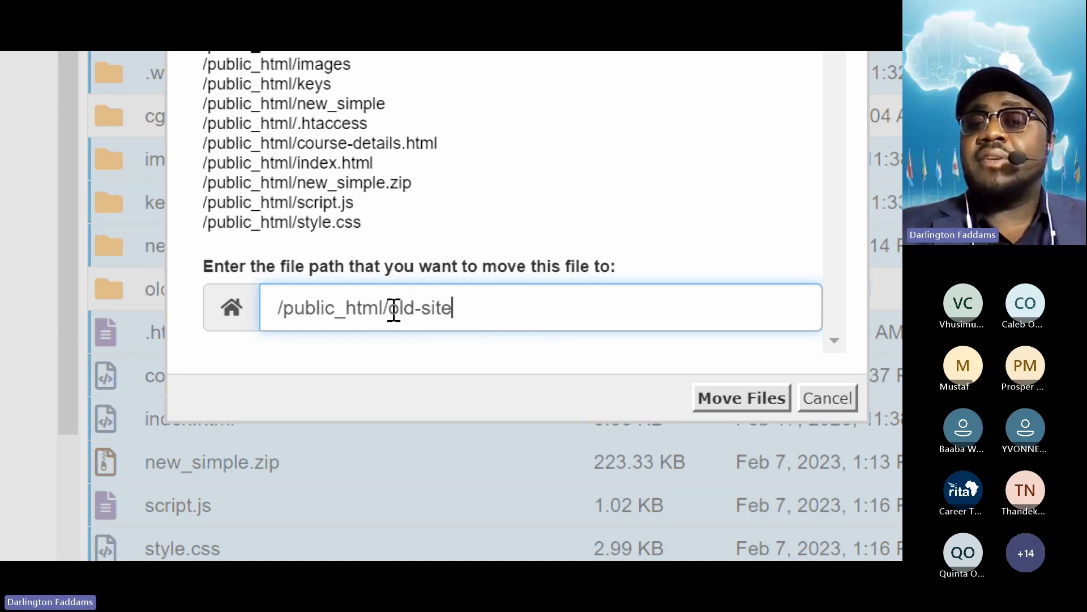
left_click_drag(391, 308, 474, 309)
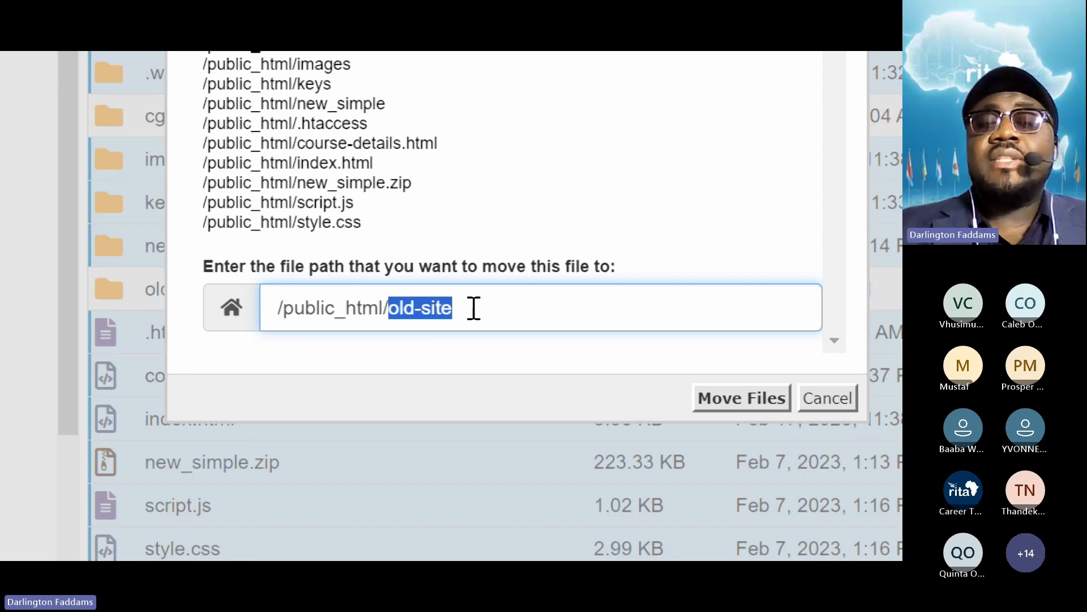
left_click(473, 308)
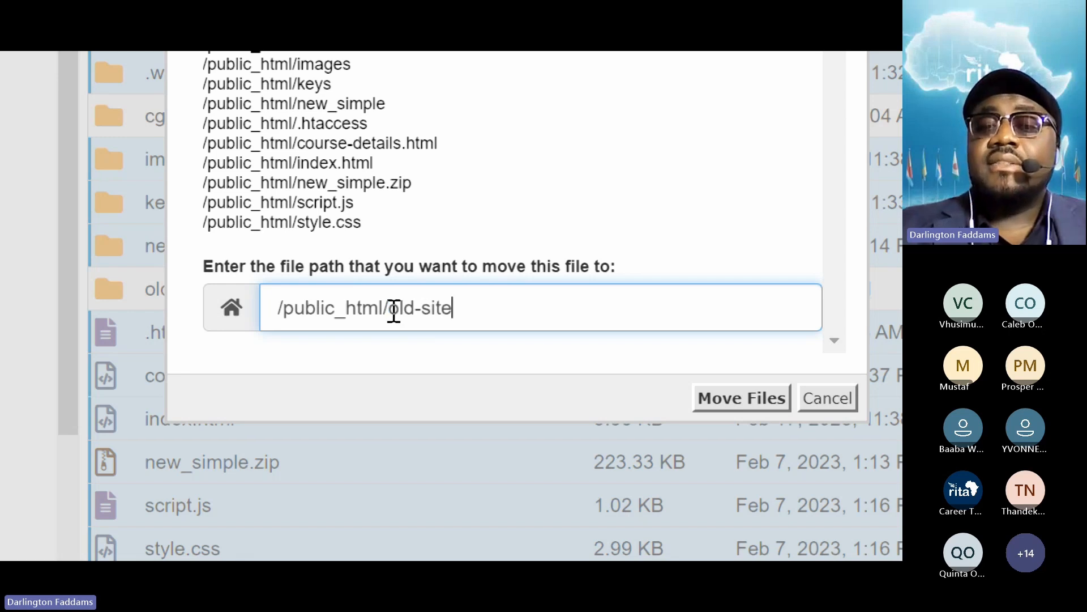
left_click_drag(392, 308, 519, 298)
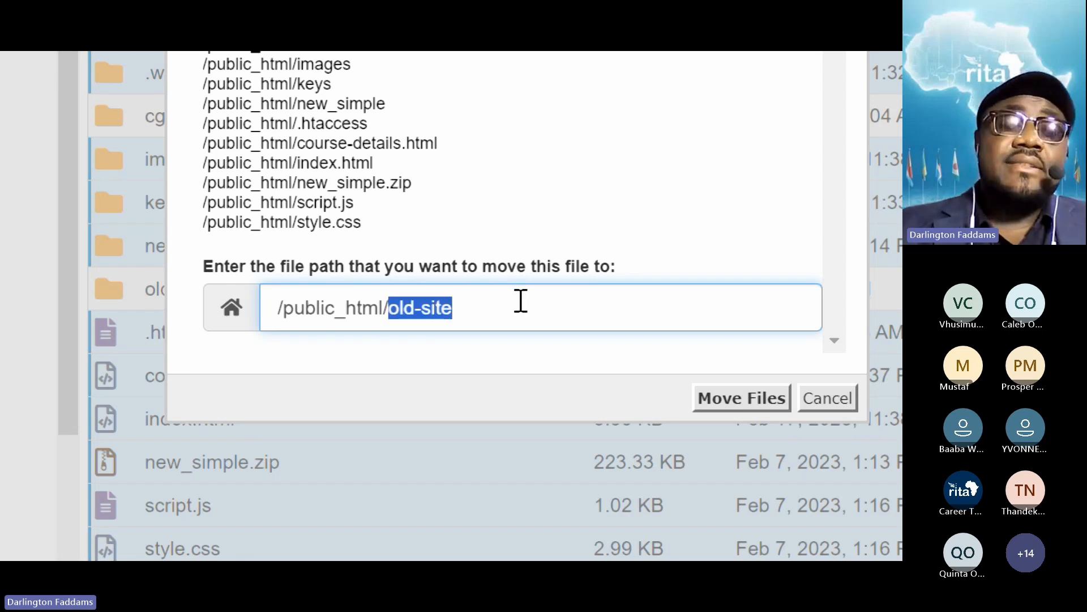
left_click(521, 301)
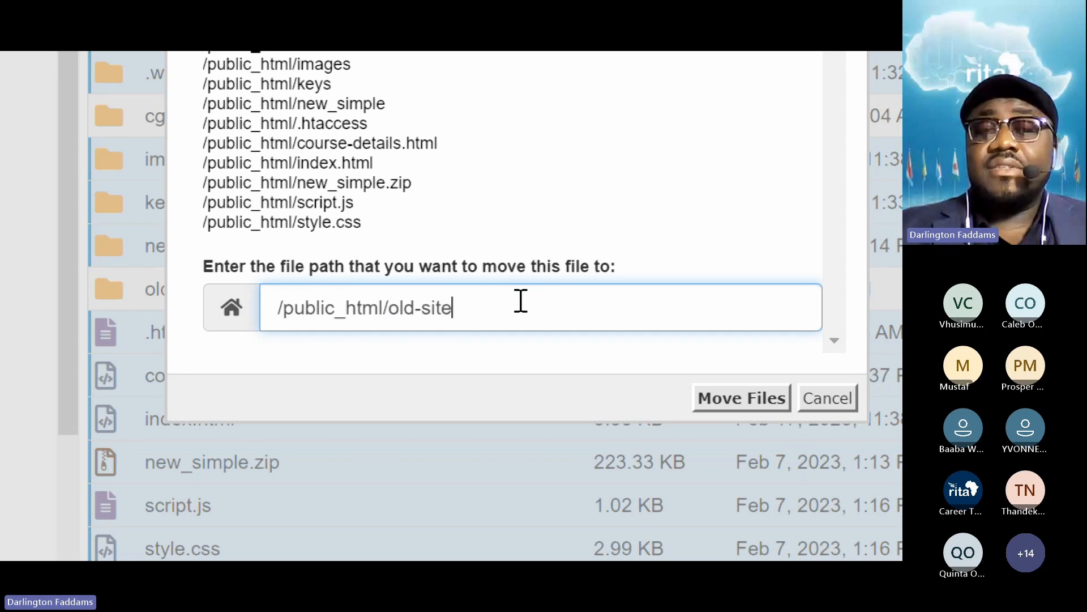
left_click_drag(390, 309, 510, 300)
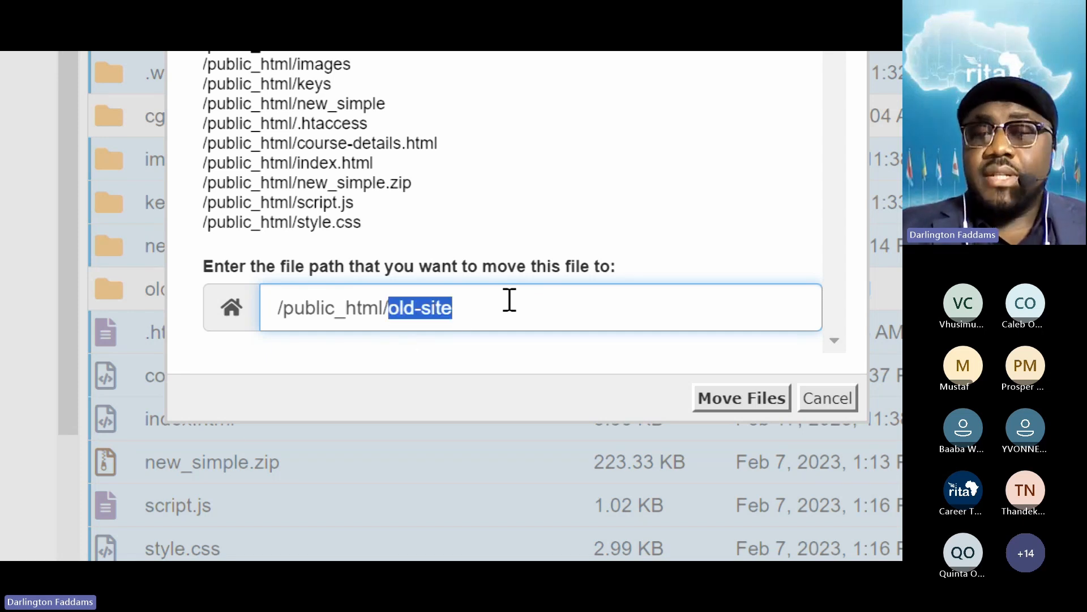
left_click(736, 399)
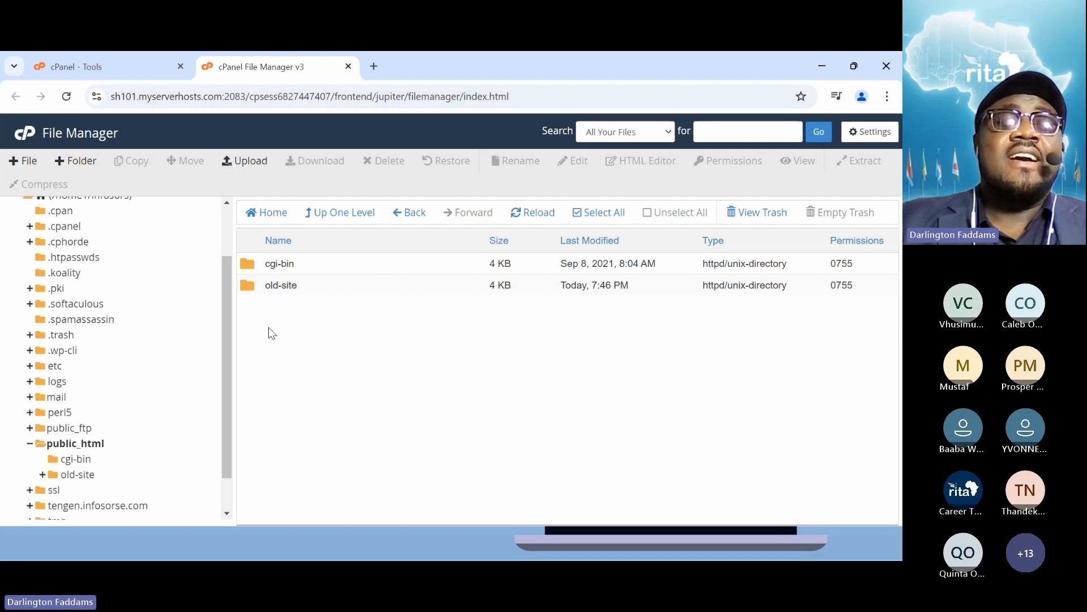
Go to cPanel Tools and launch Softaculous Apps Installer from the Software section.
left_click(119, 70)
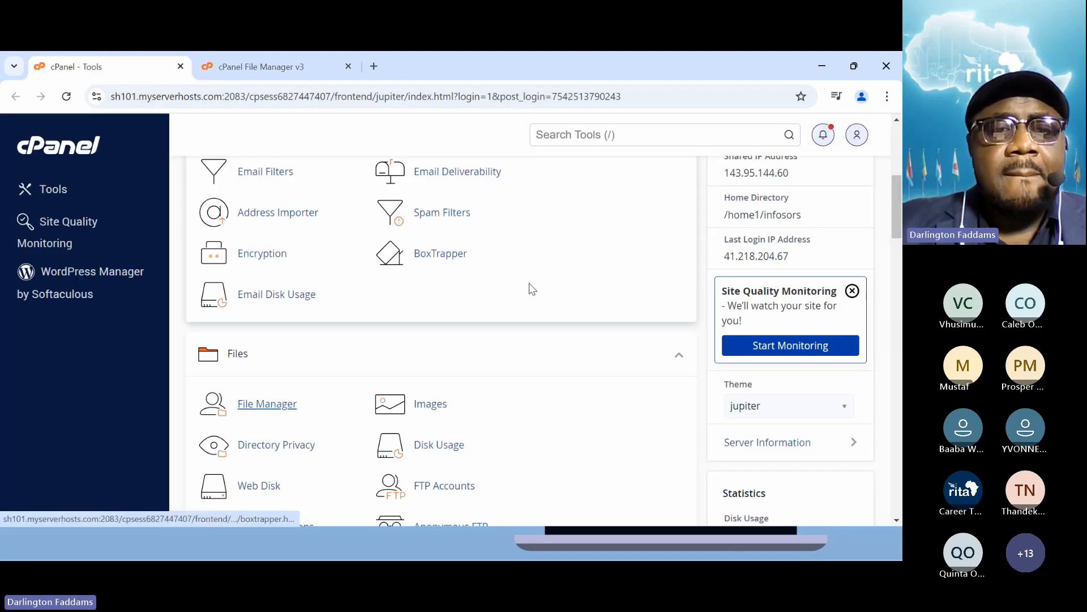
scroll(529, 288, "up", 2)
scroll(529, 289, "up", 3)
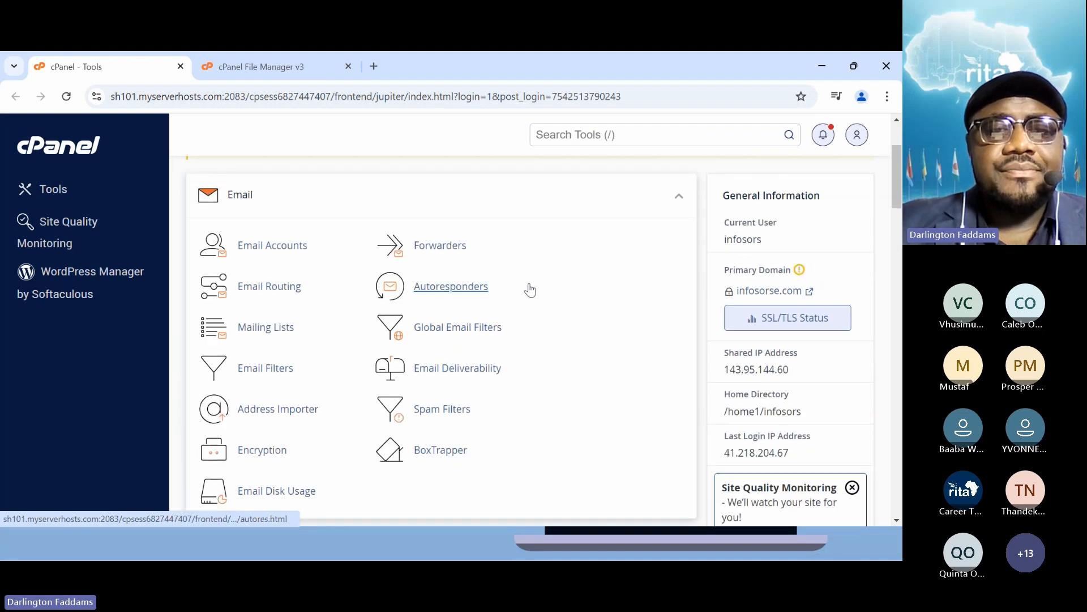
scroll(529, 283, "up", 1)
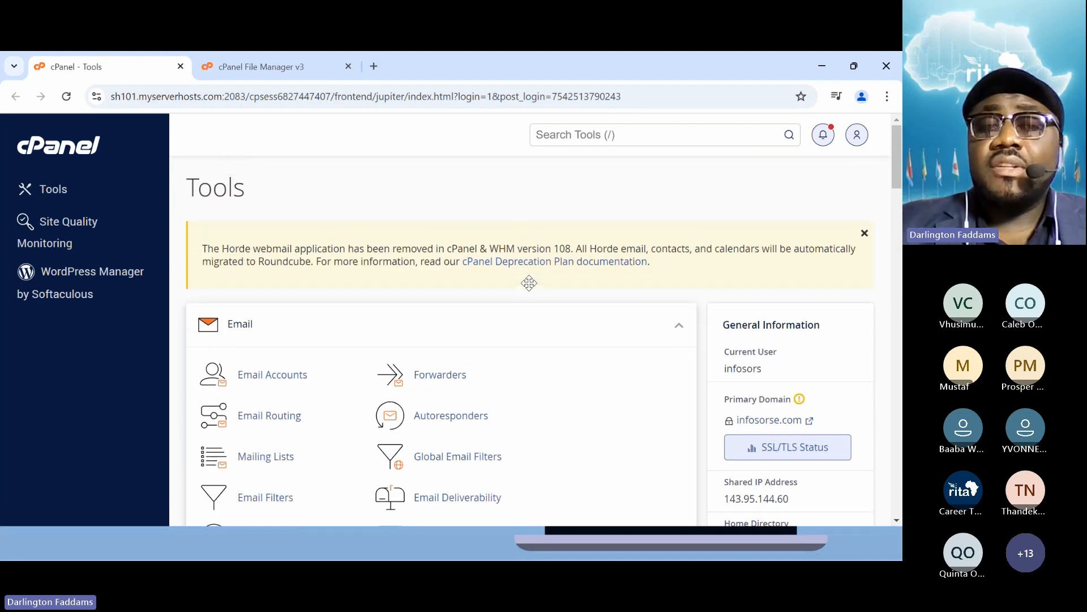
scroll(531, 288, "down", 3)
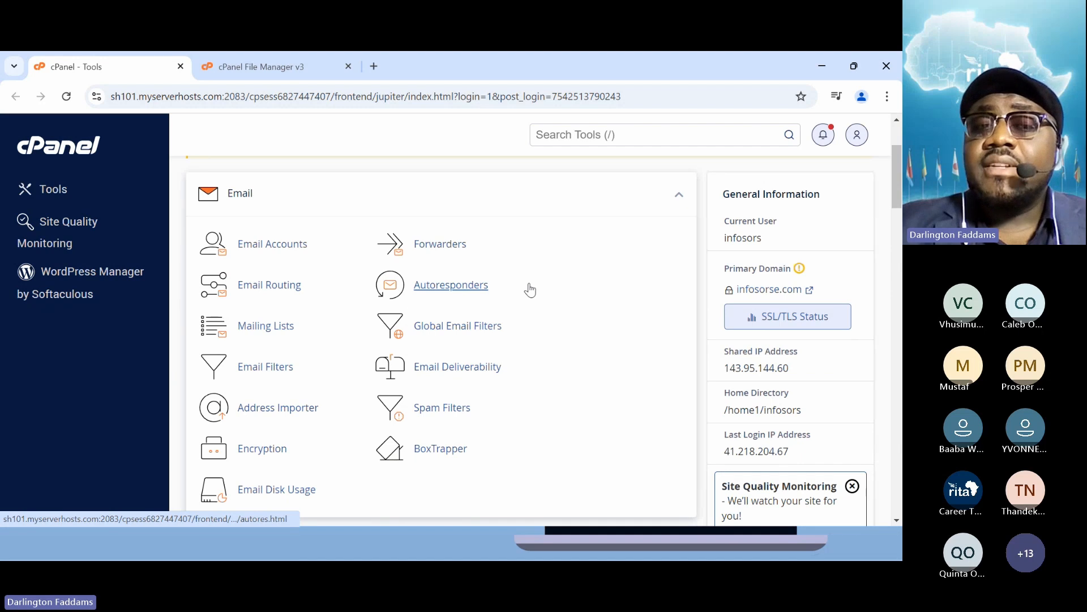
scroll(531, 288, "down", 5)
scroll(531, 289, "down", 10)
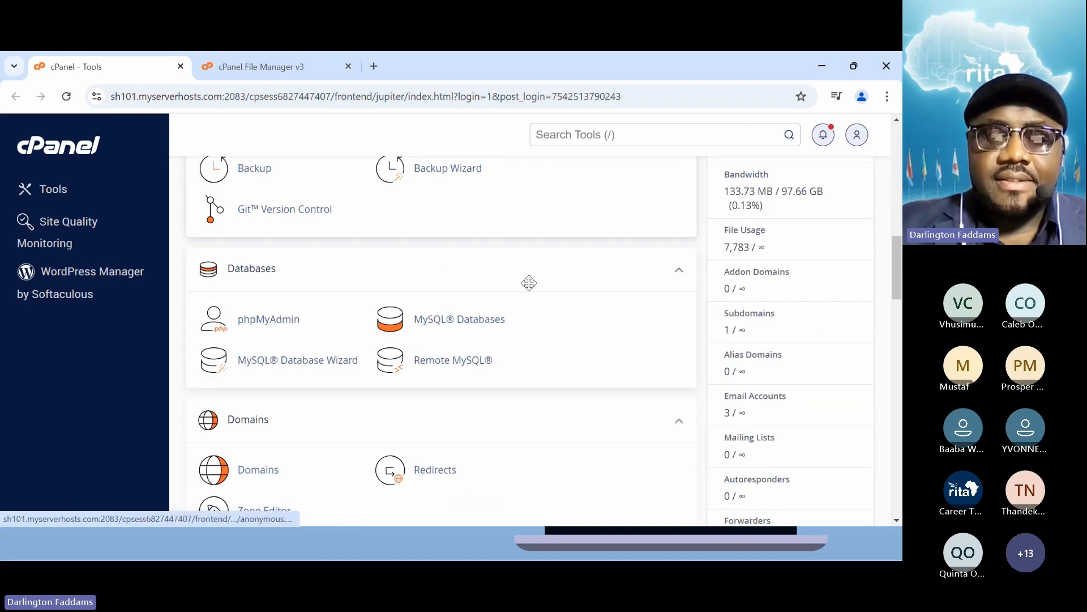
scroll(530, 288, "down", 10)
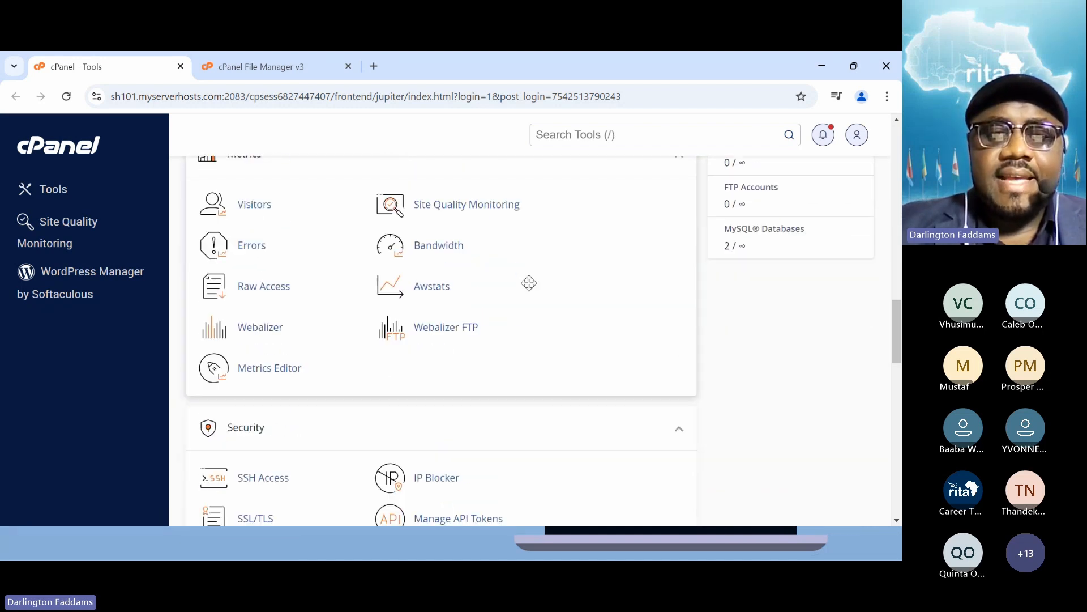
scroll(529, 282, "down", 3)
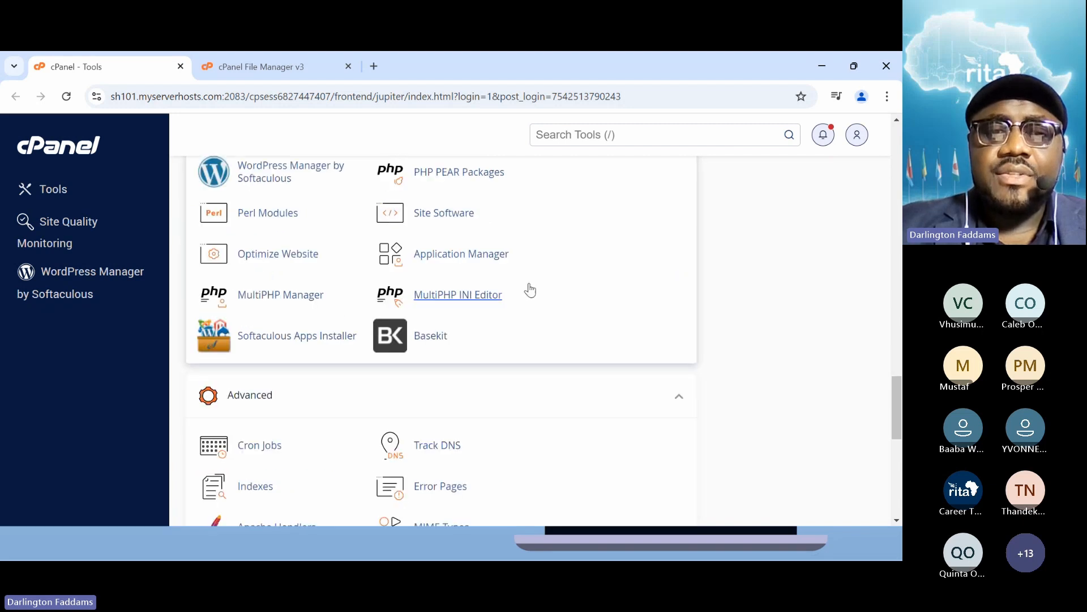
left_click(299, 337)
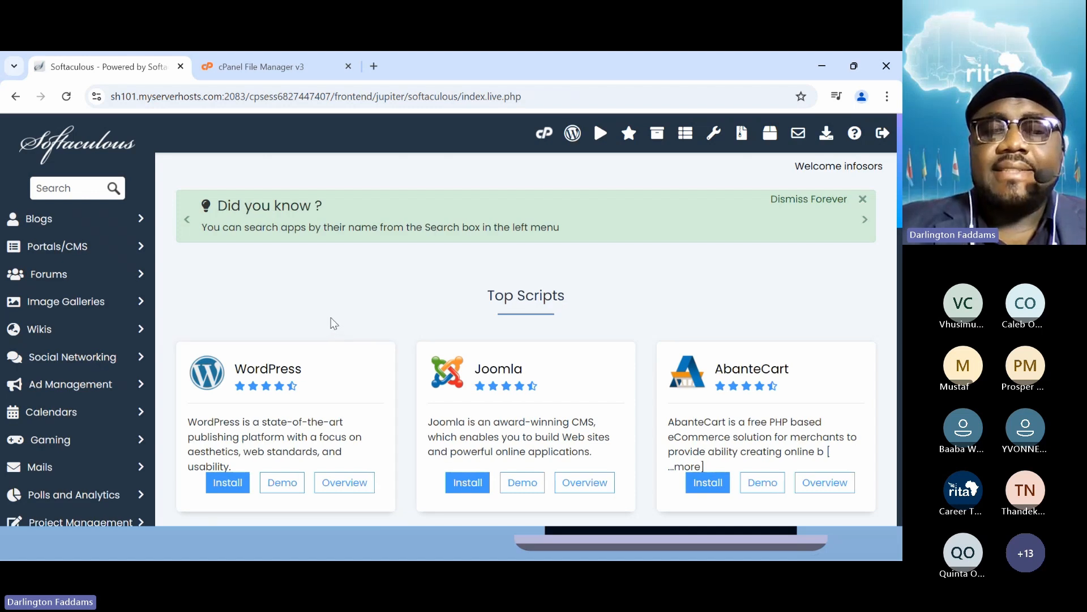
scroll(335, 326, "down", 2)
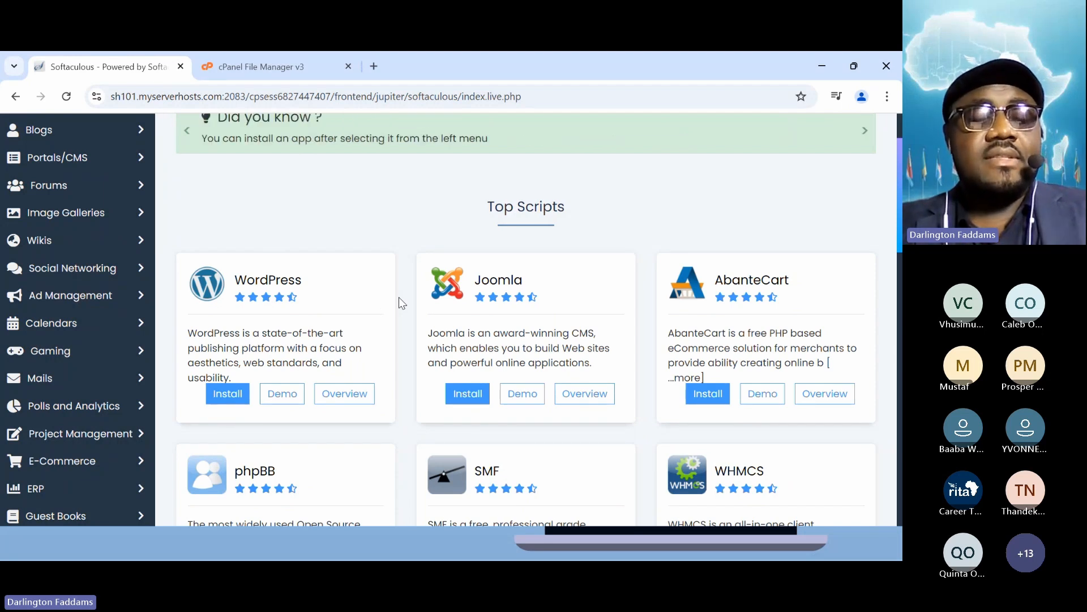
Search the computer for the screen zoom settings.
key("super")
type("zoom")
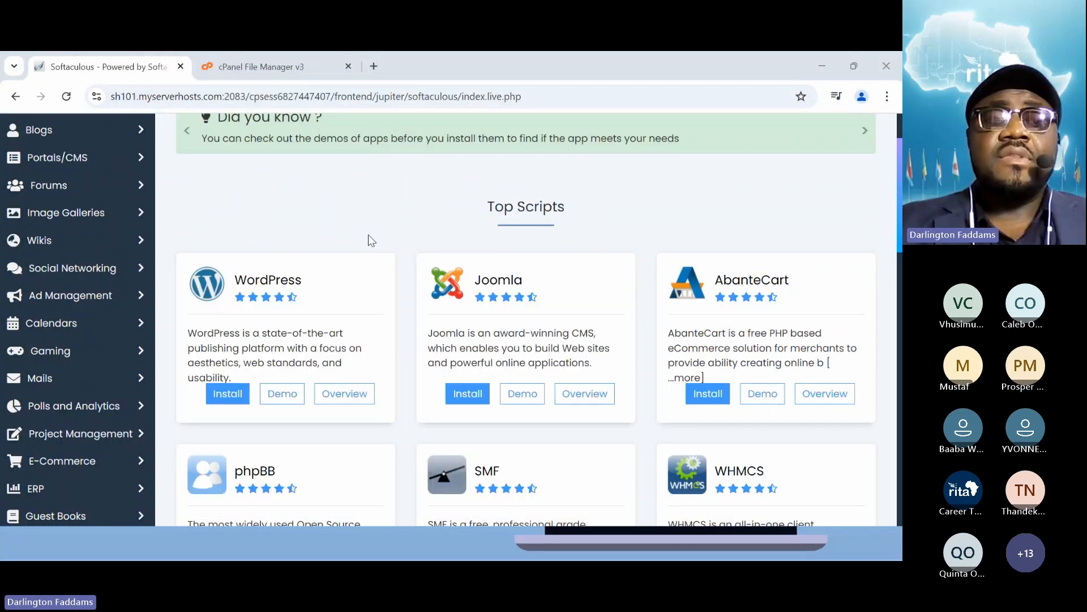
scroll(368, 236, "up", 2)
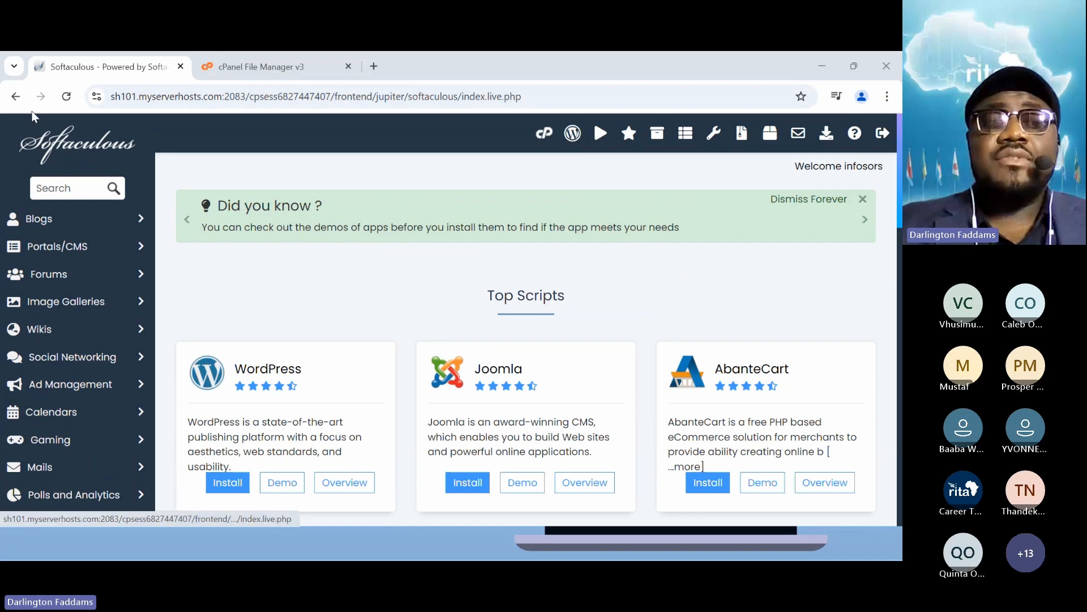
Navigate back to the cPanel control panel and relaunch Softaculous Apps Installer.
left_click(19, 99)
left_click(18, 100)
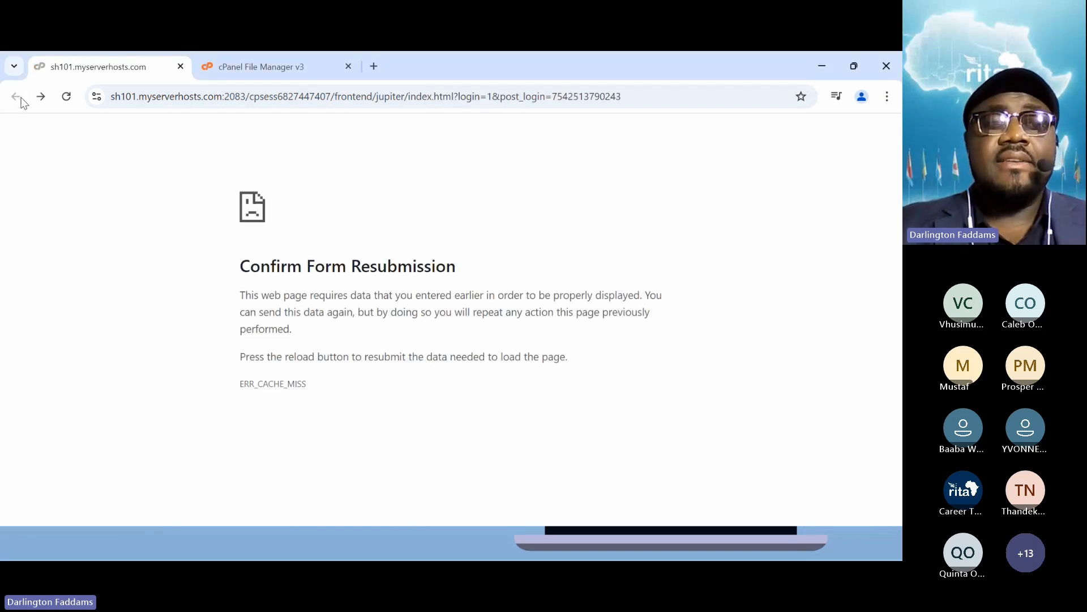
left_click(49, 104)
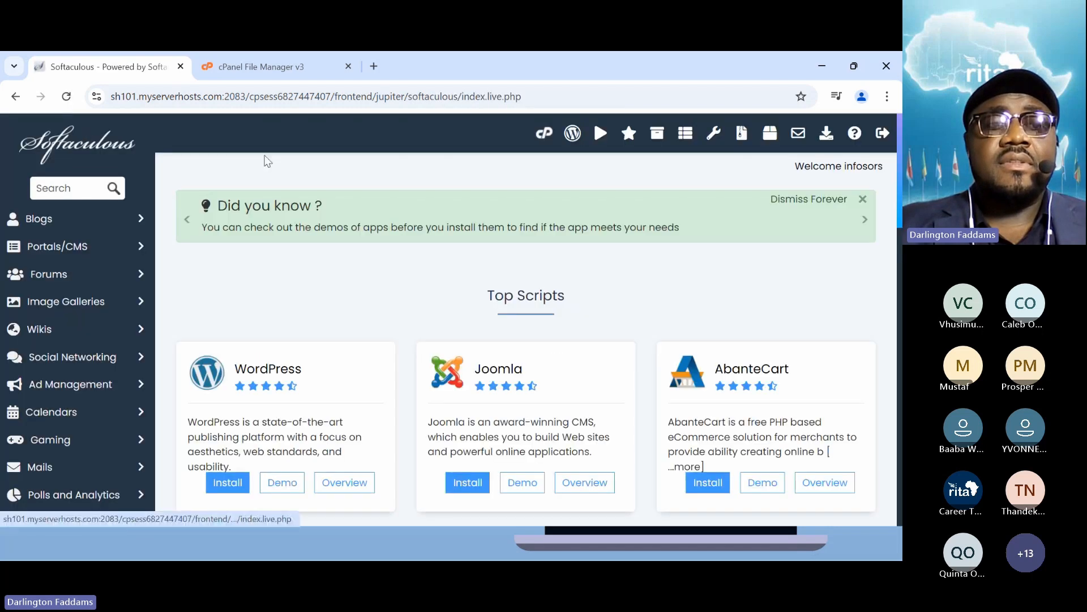
left_click(543, 136)
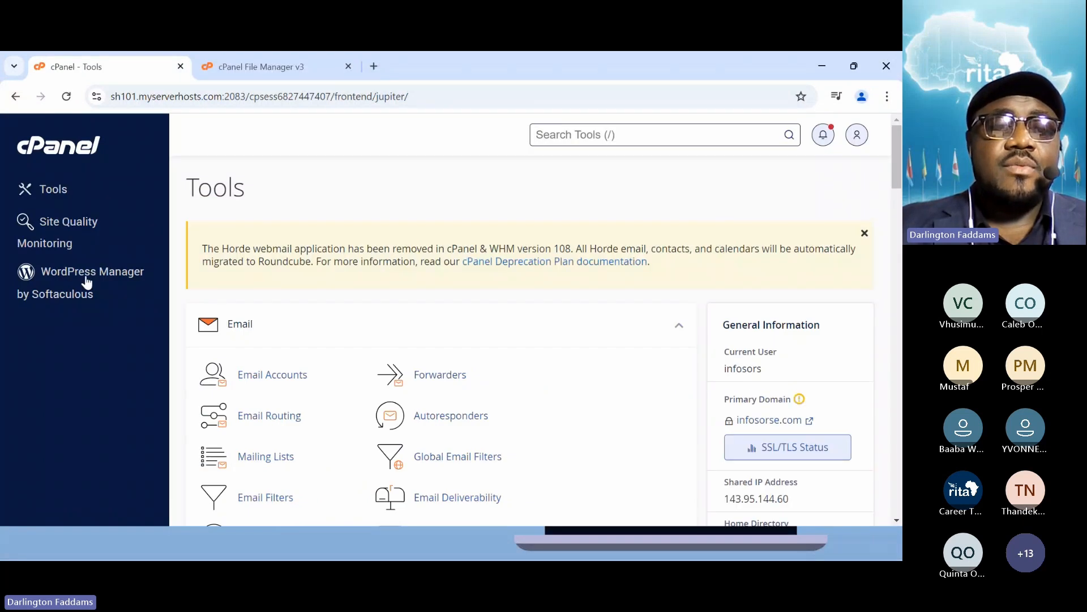
left_click(69, 275)
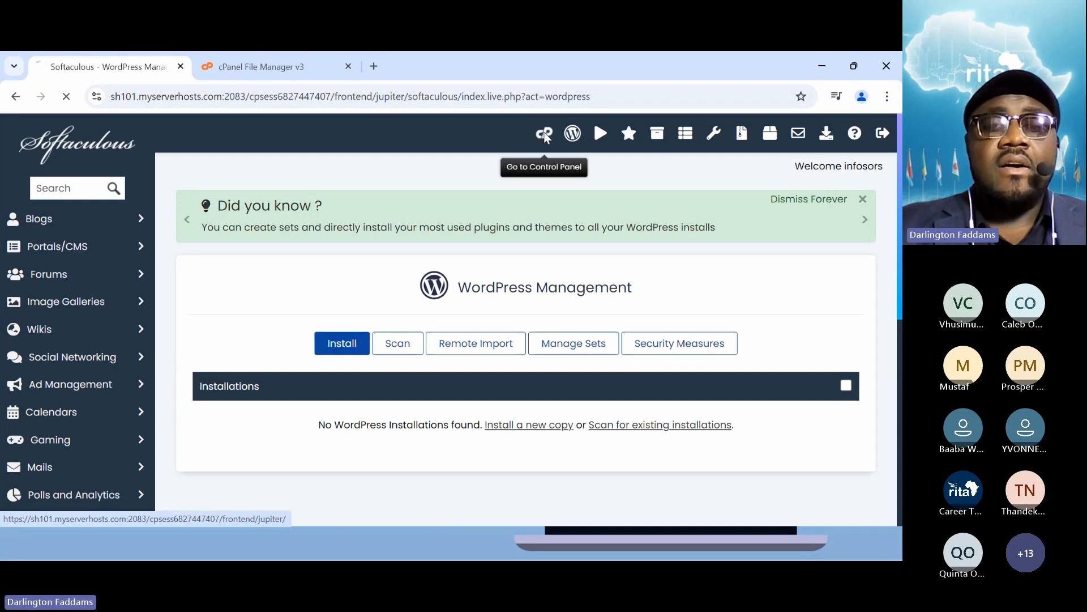
left_click(544, 134)
scroll(420, 306, "down", 20)
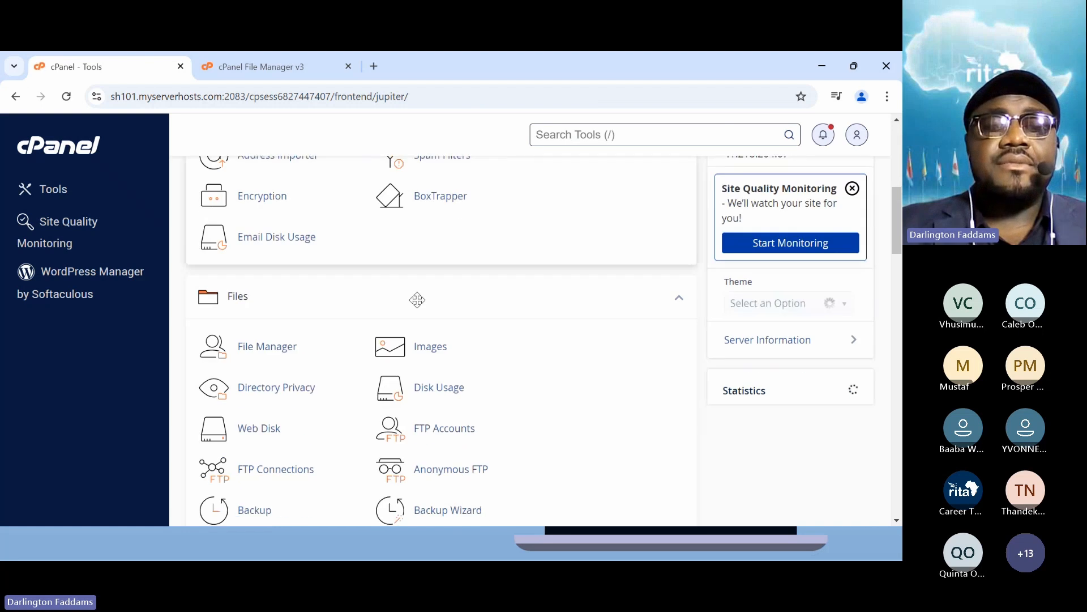
scroll(421, 306, "down", 1)
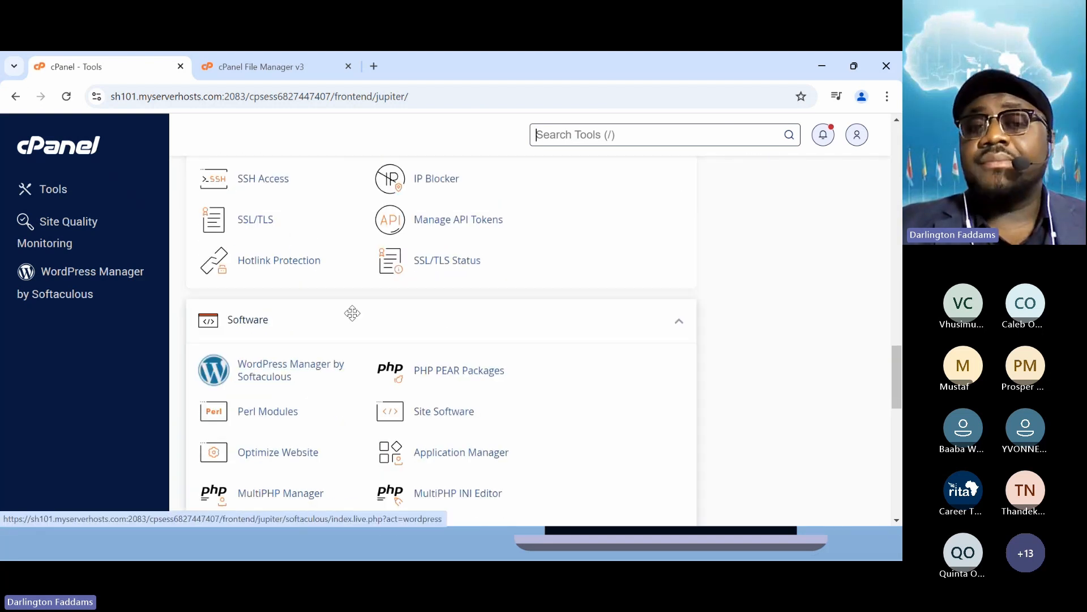
scroll(352, 313, "up", 5)
scroll(352, 313, "down", 7)
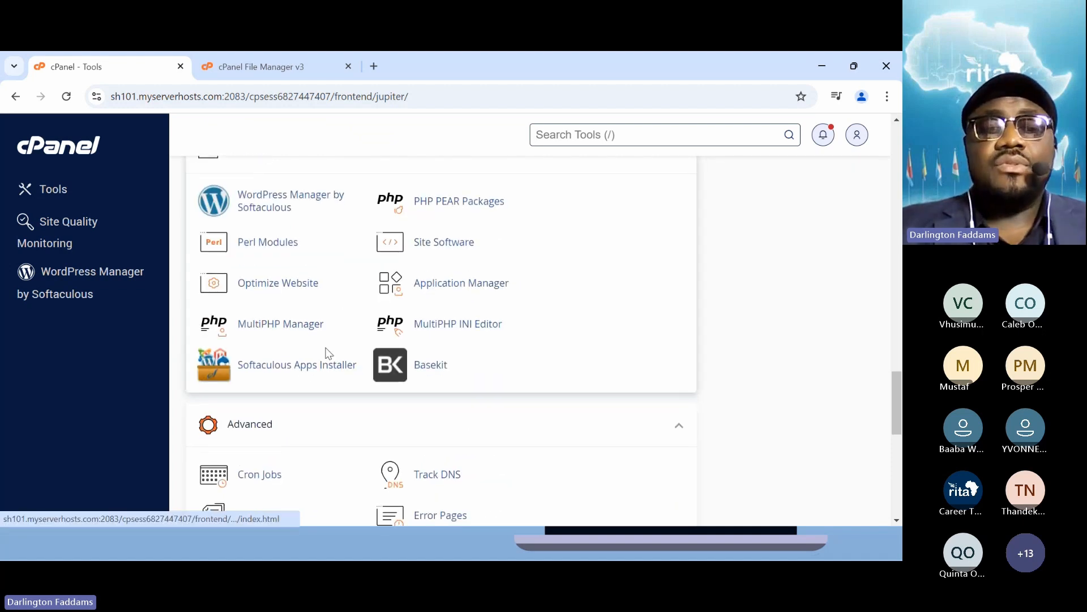
left_click(306, 372)
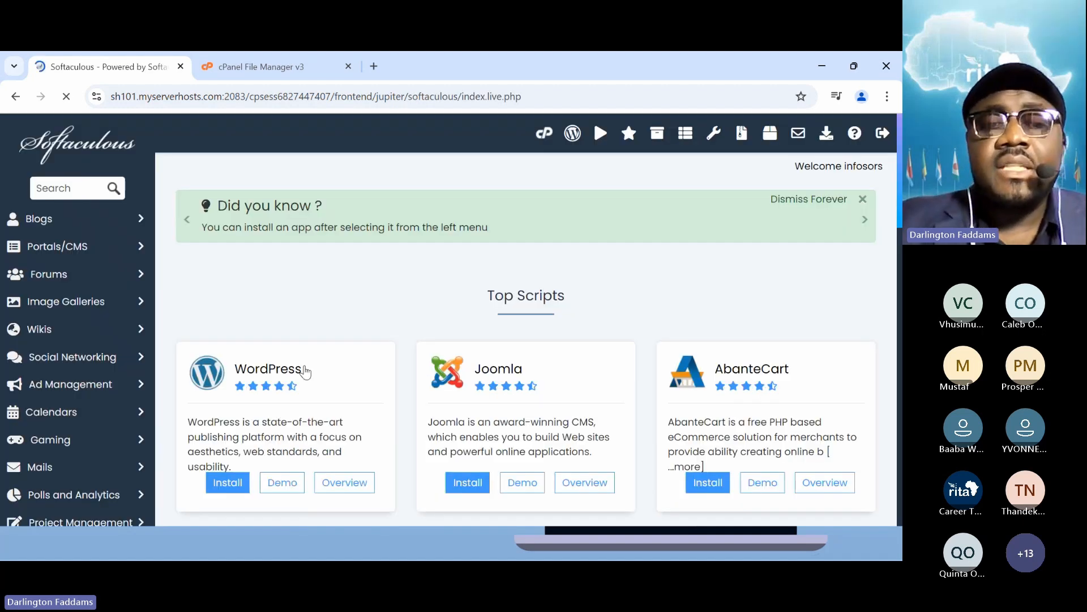
Scroll through the Top Scripts catalogue and frame the WHMCS card in a red box.
scroll(305, 371, "down", 15)
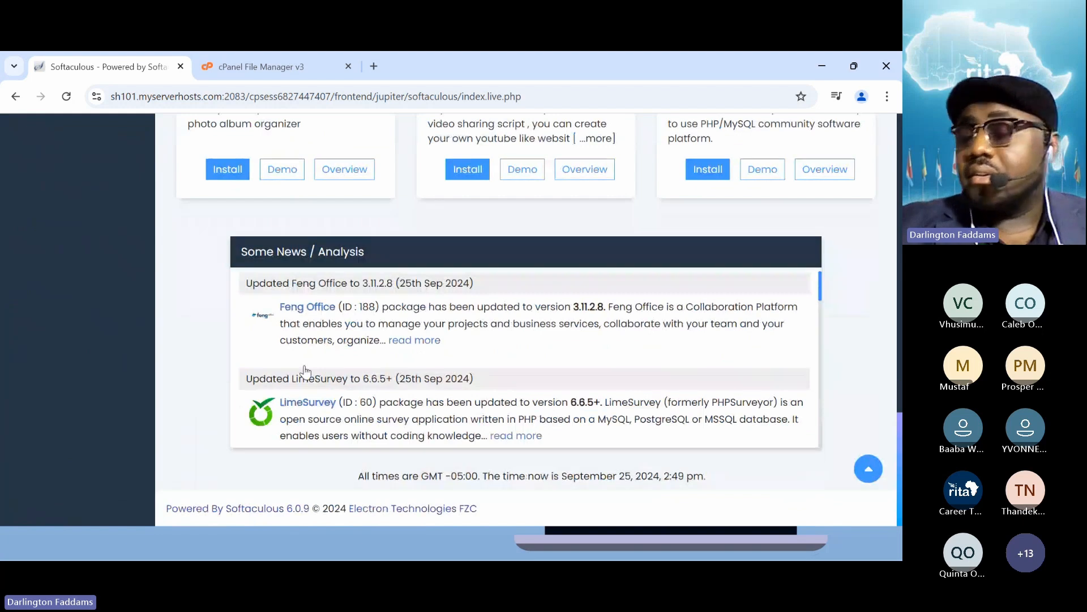
scroll(305, 371, "up", 15)
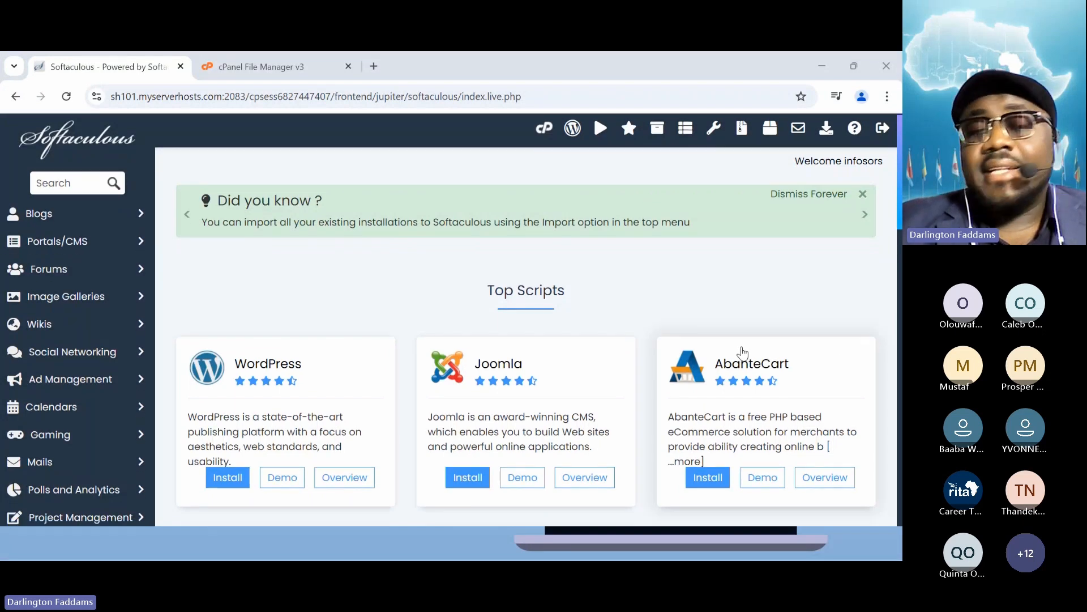
scroll(742, 353, "down", 1)
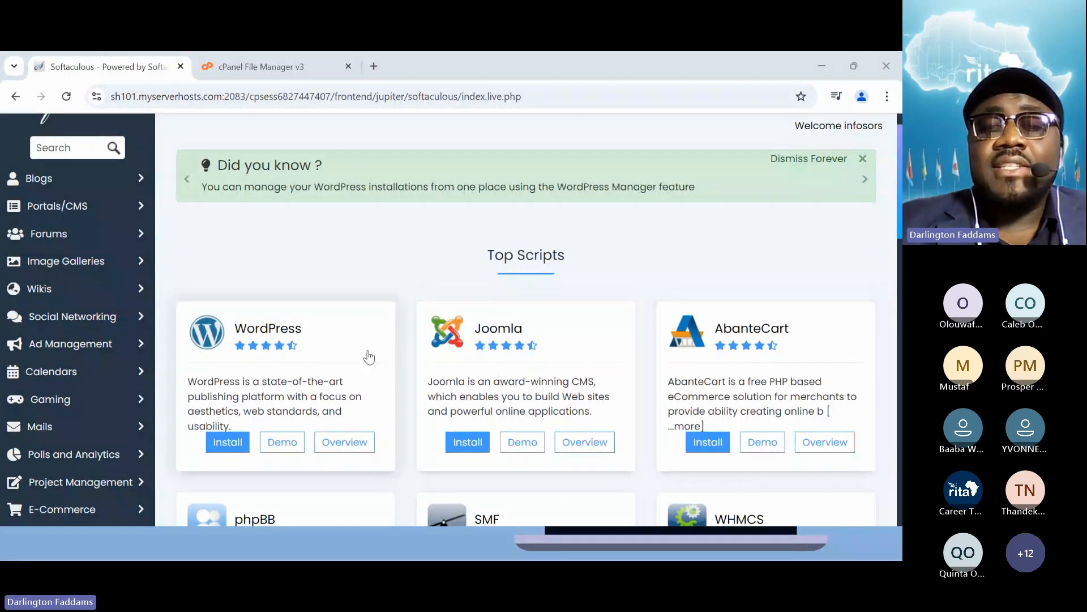
scroll(548, 375, "down", 1)
scroll(548, 375, "down", 4)
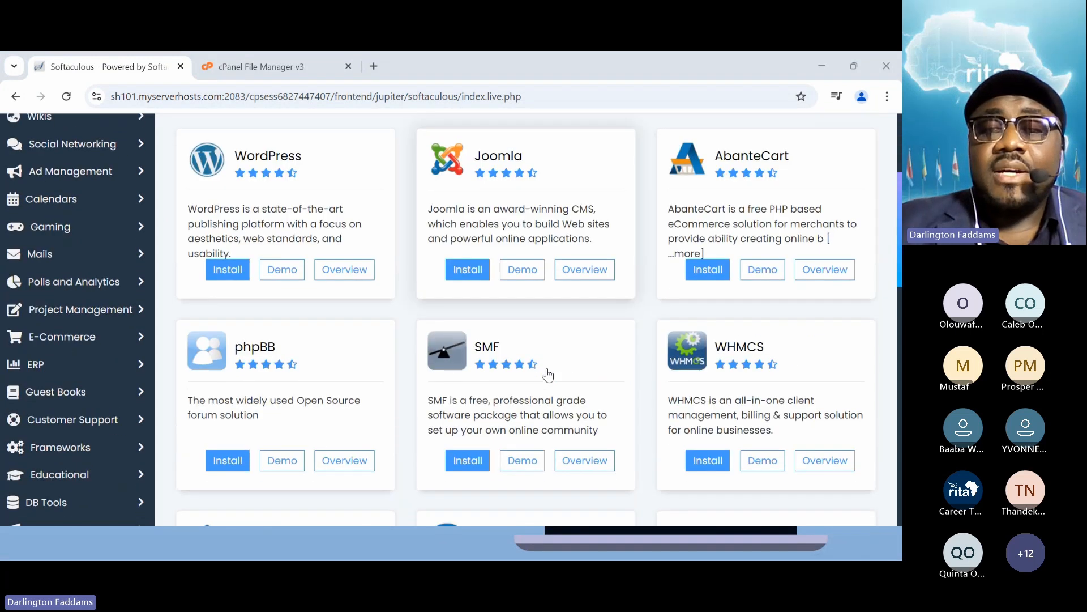
scroll(548, 375, "down", 1)
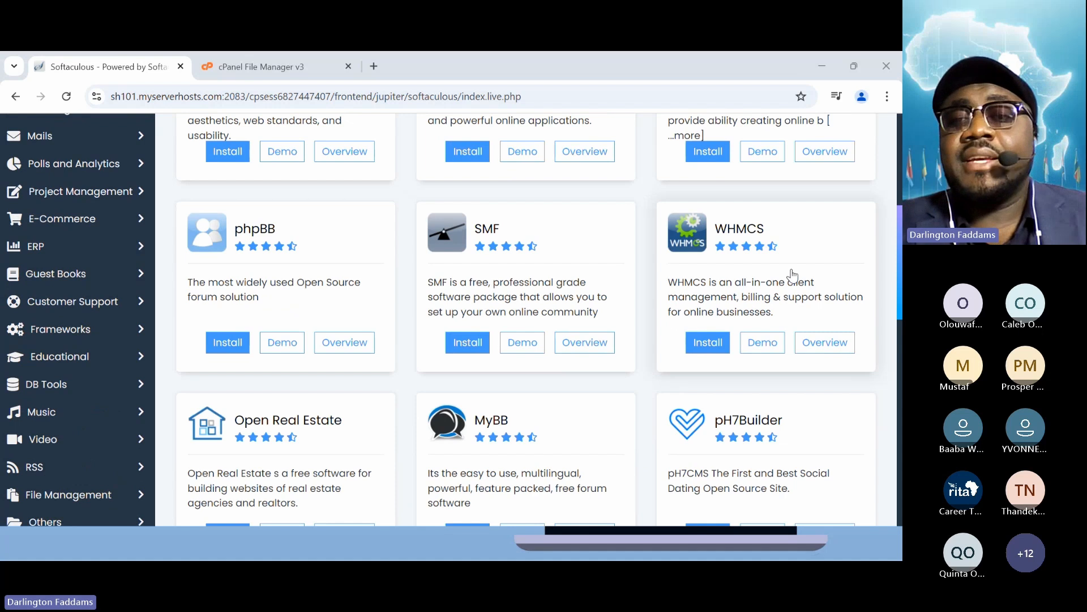
left_click_drag(652, 193, 881, 377)
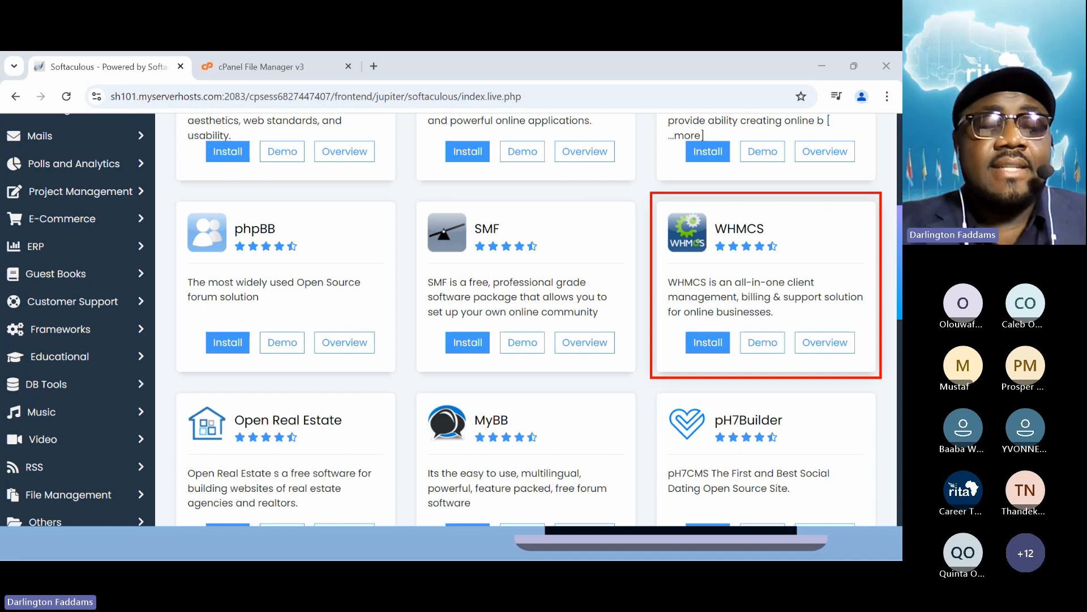
Browse further scripts such as Laravel, then show the Blogs category.
scroll(798, 291, "down", 1)
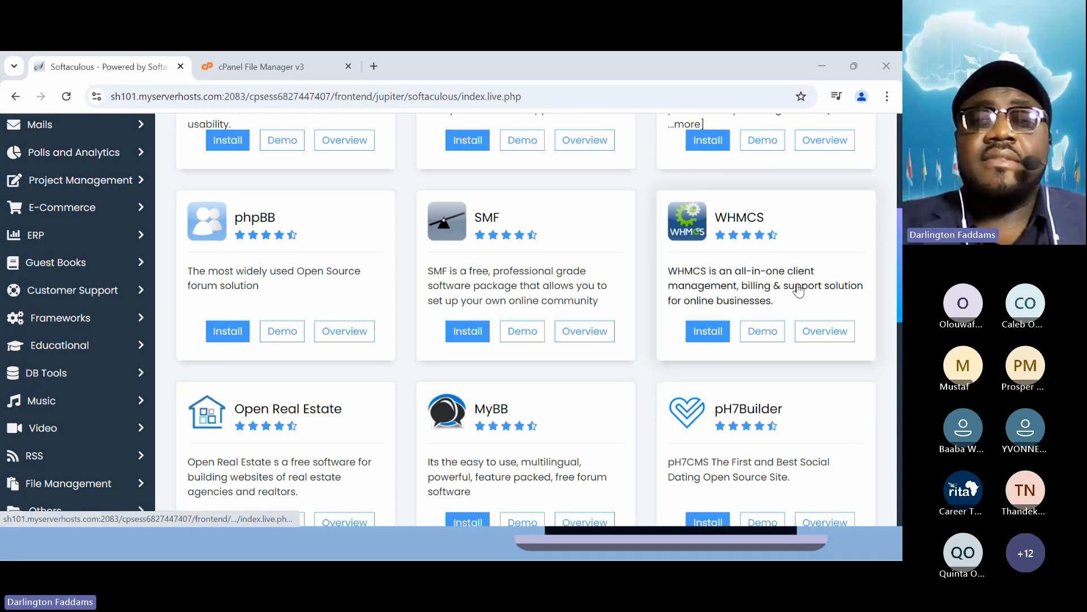
scroll(798, 291, "down", 4)
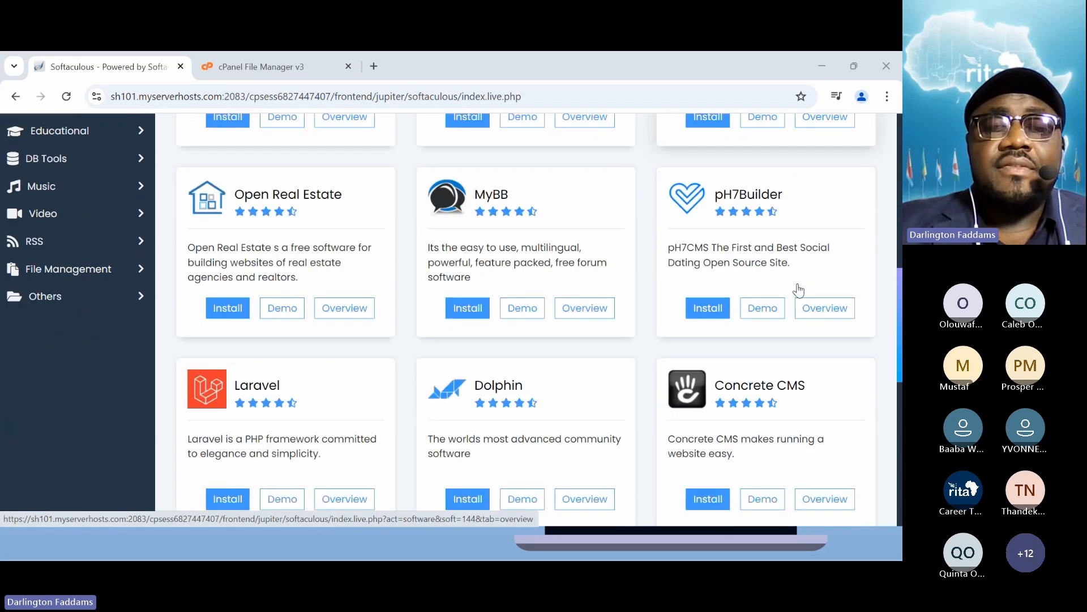
scroll(799, 291, "down", 1)
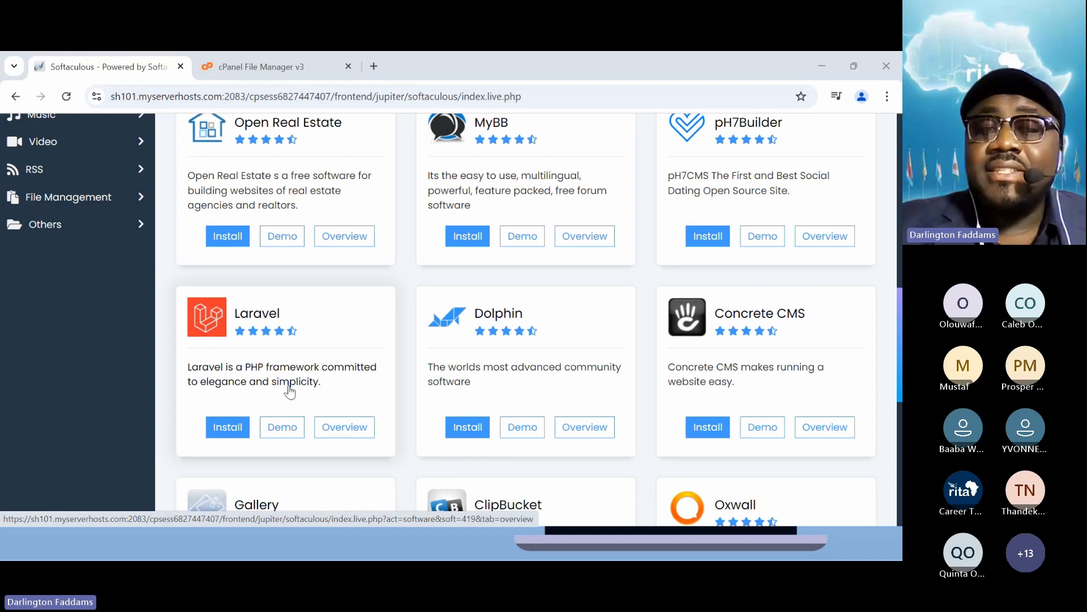
scroll(289, 391, "down", 1)
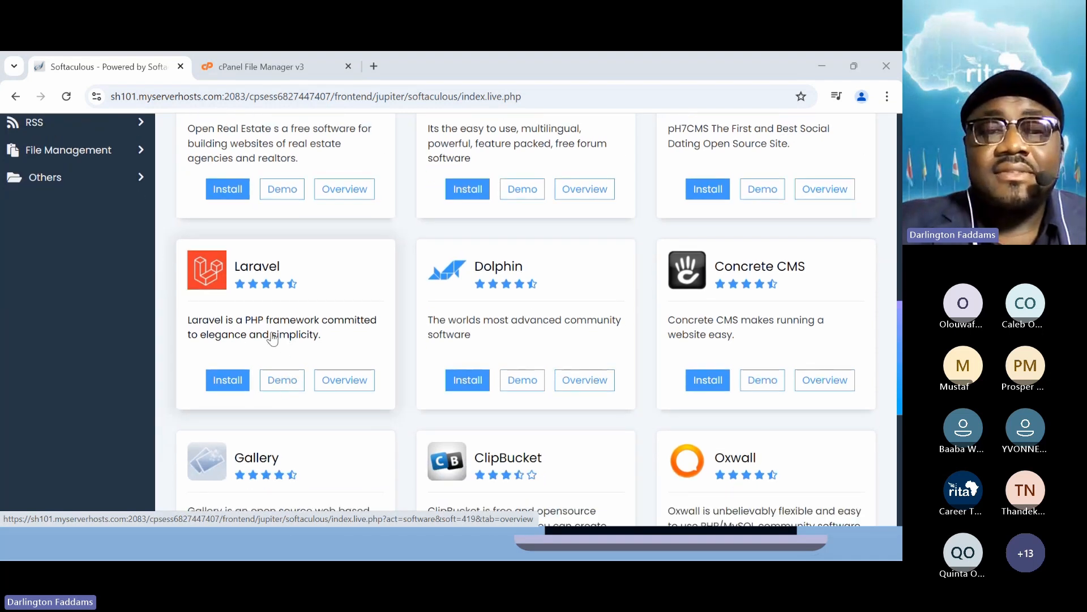
scroll(273, 339, "down", 3)
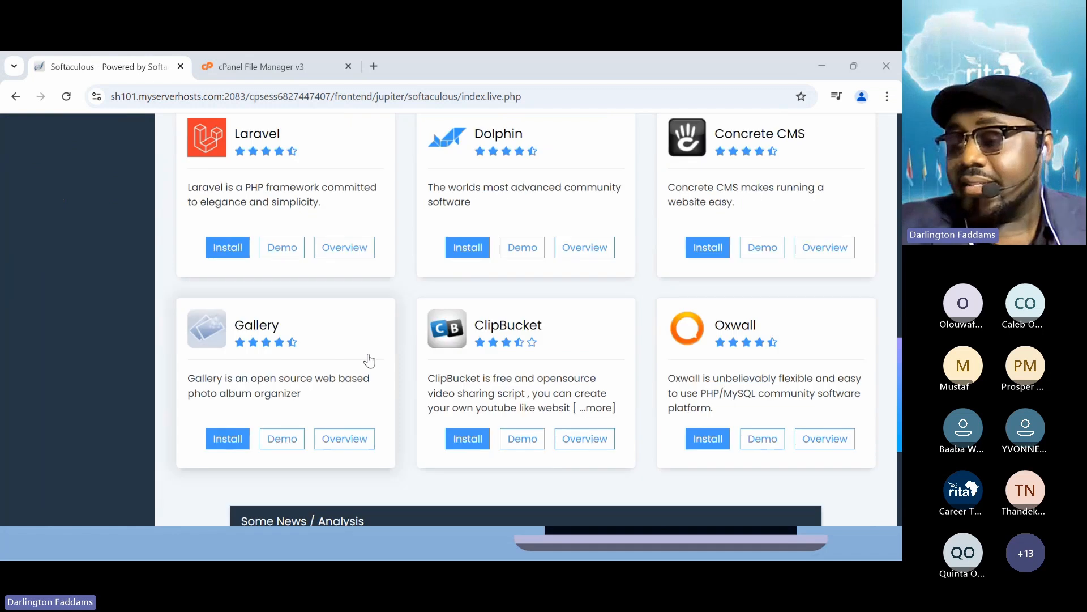
scroll(370, 360, "down", 2)
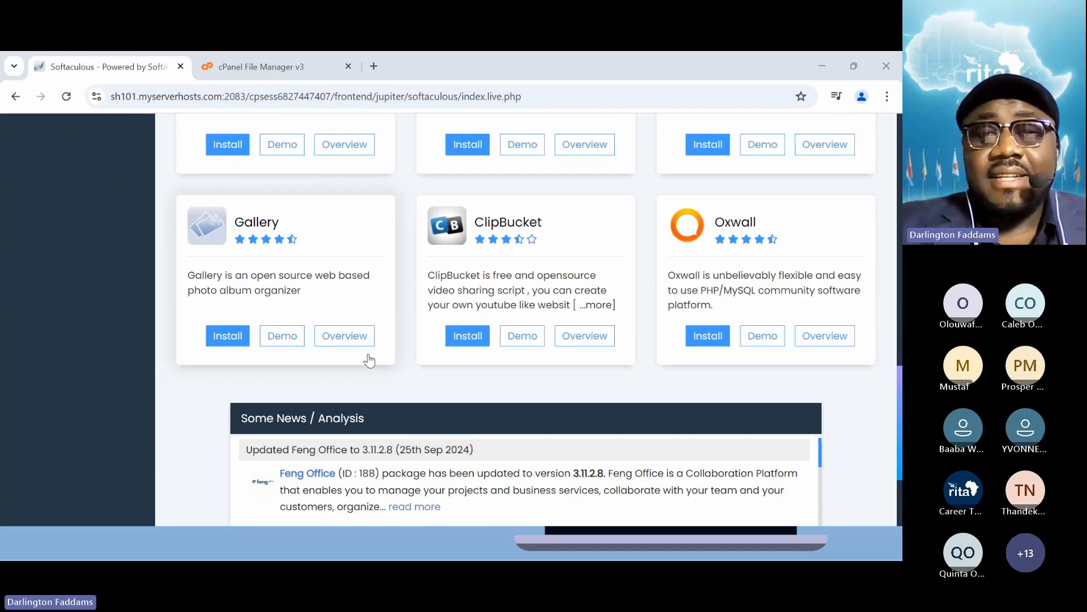
scroll(468, 334, "up", 15)
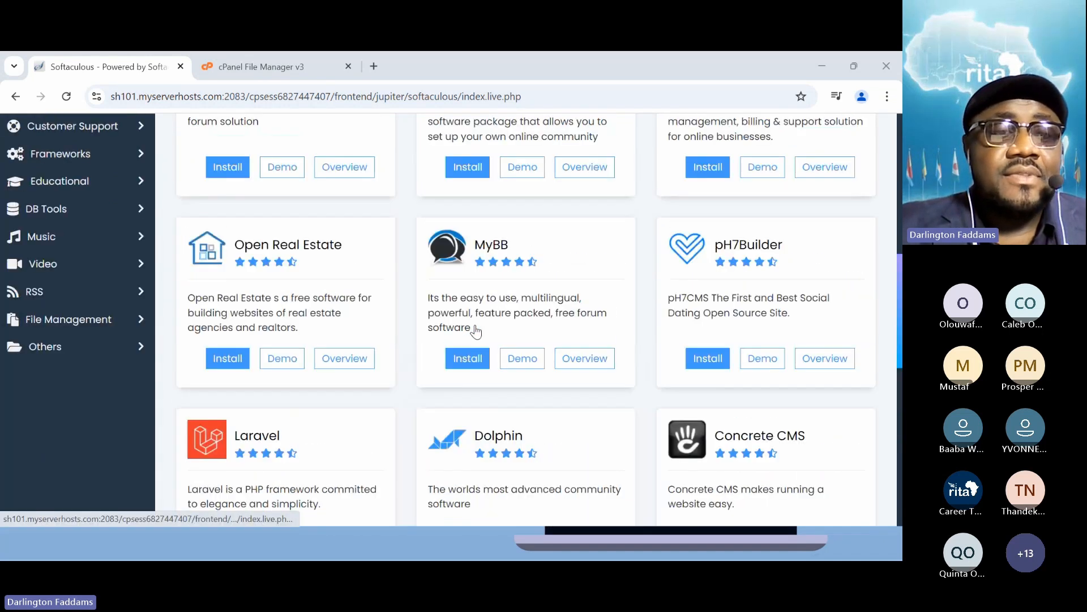
scroll(453, 329, "up", 1)
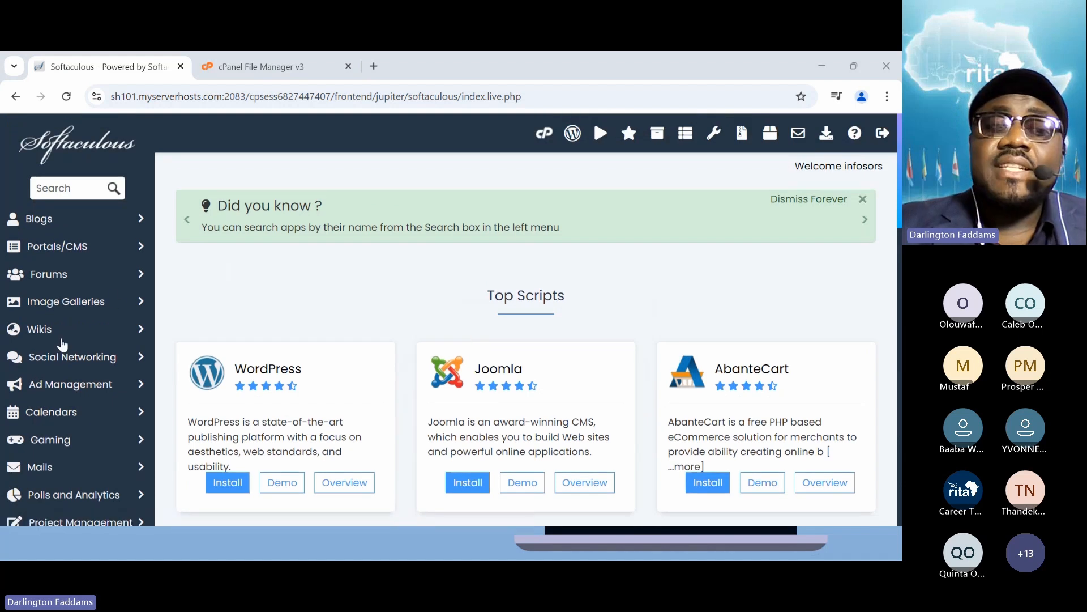
left_click(45, 226)
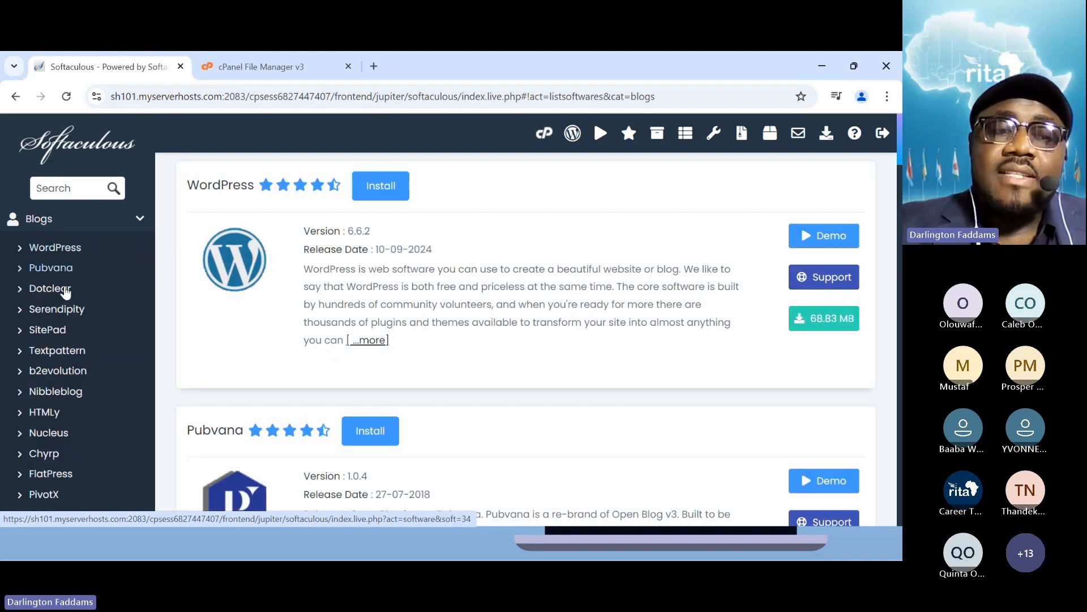
Collapse Blogs, glance at Portals/CMS, and open the Forums category listing.
scroll(71, 334, "down", 1)
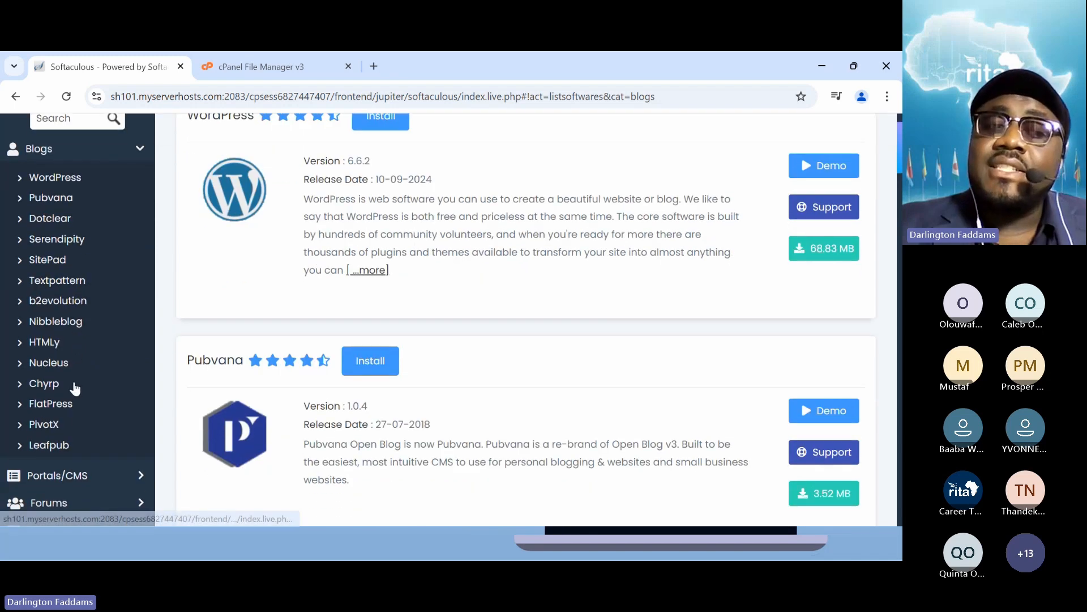
scroll(82, 394, "up", 1)
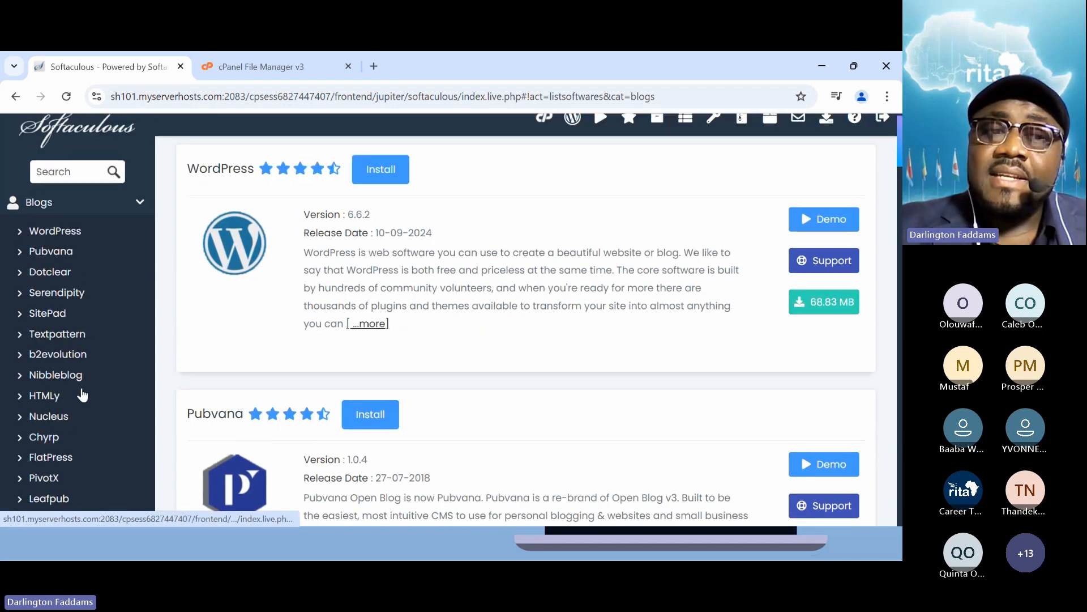
left_click(140, 204)
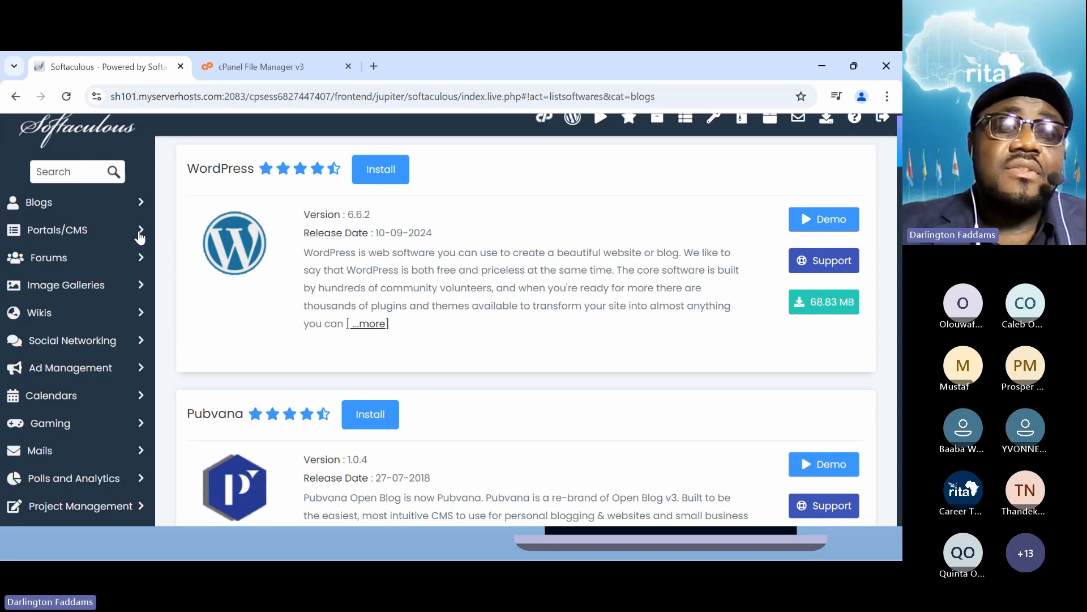
left_click(140, 232)
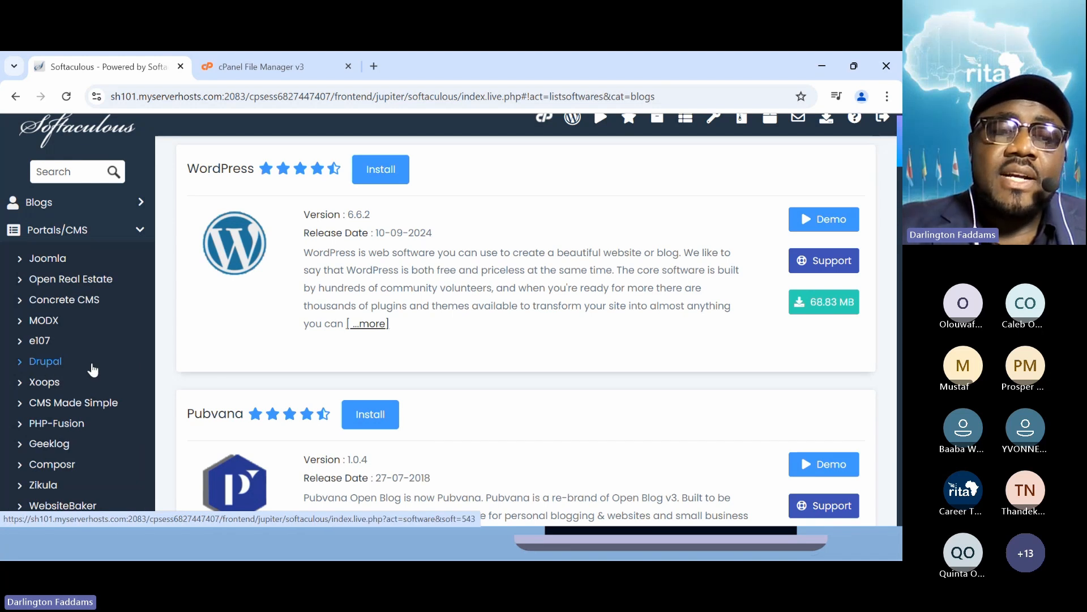
scroll(90, 397, "down", 2)
scroll(94, 369, "up", 3)
left_click(139, 247)
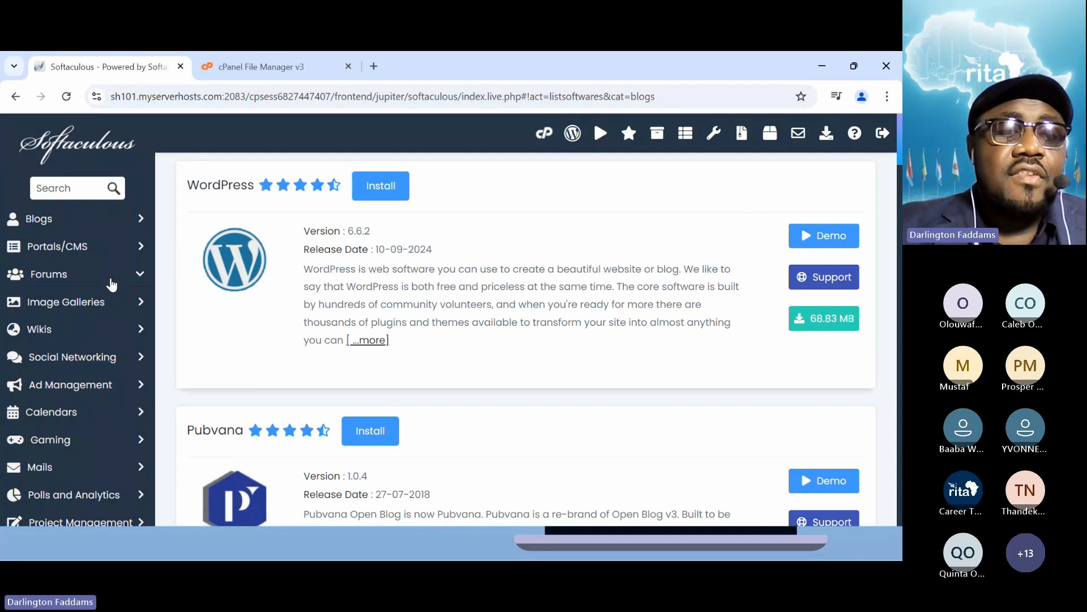
left_click(110, 280)
scroll(116, 401, "down", 3)
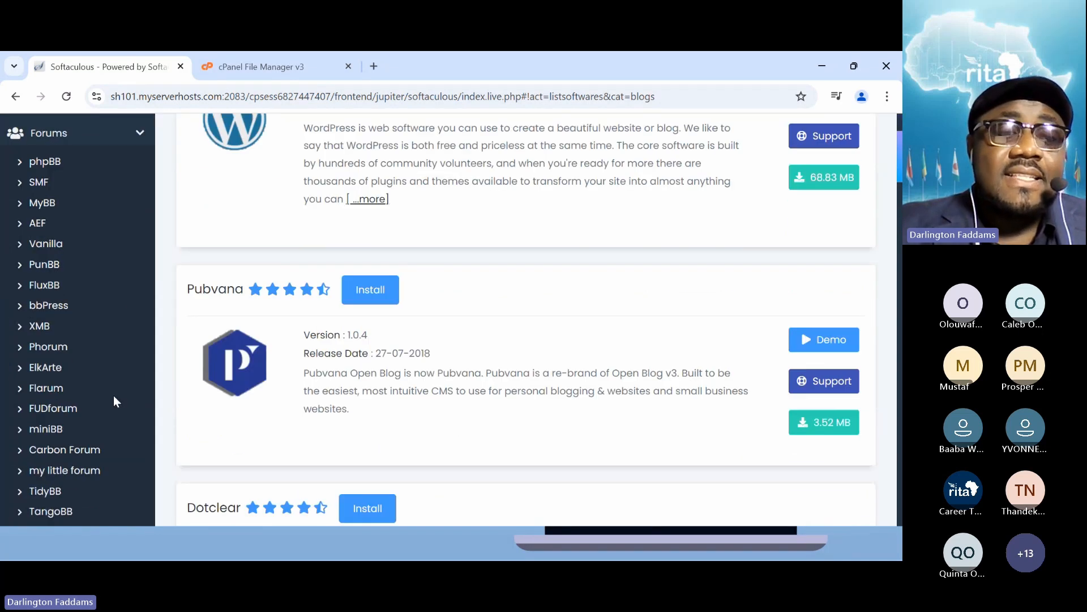
scroll(113, 396, "down", 1)
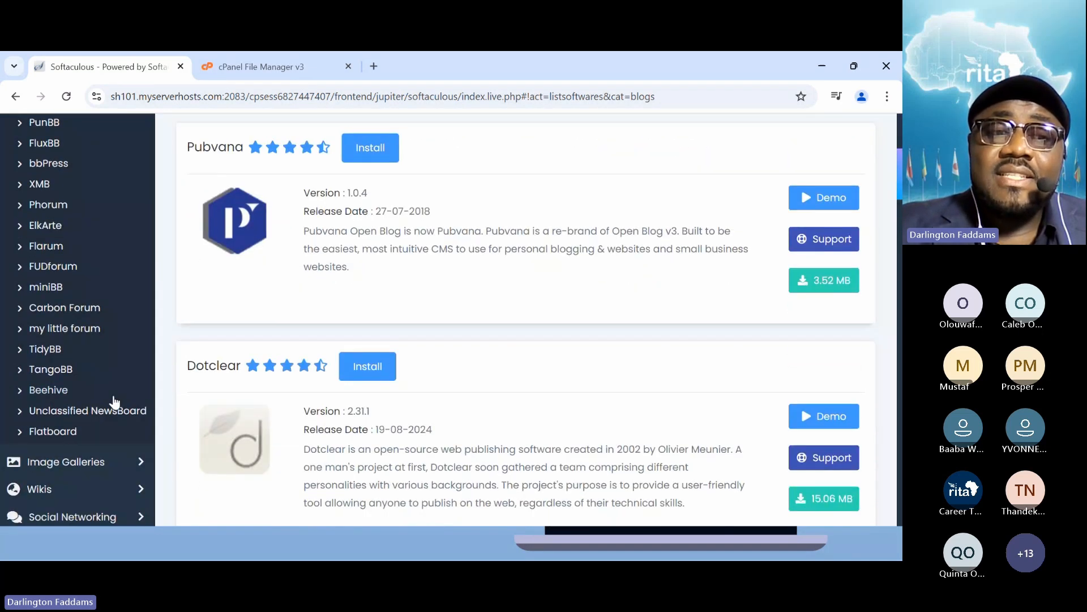
scroll(113, 396, "up", 1)
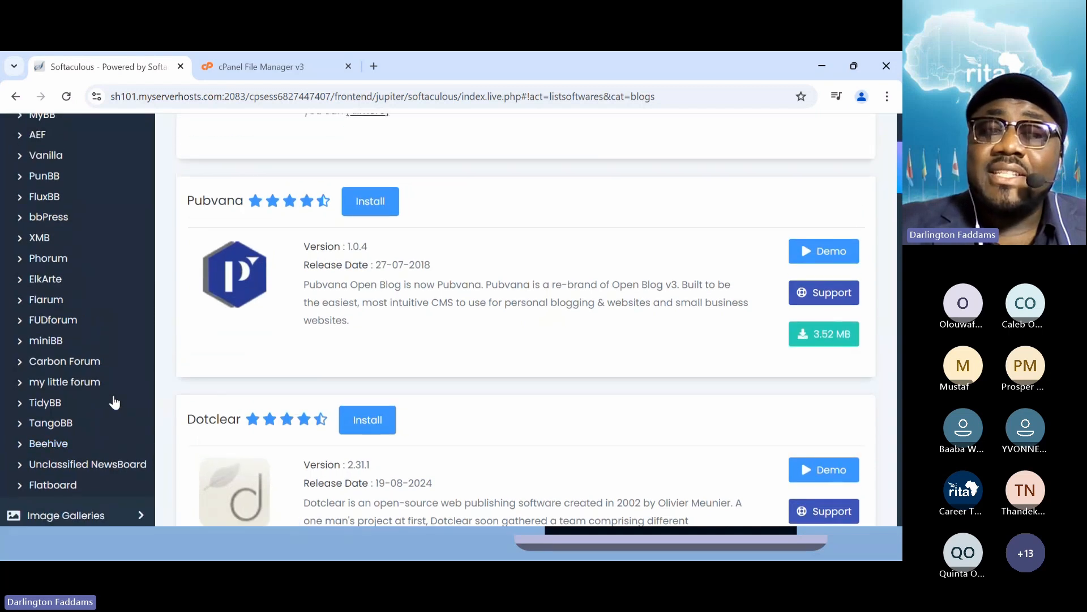
scroll(113, 402, "up", 2)
scroll(114, 401, "up", 2)
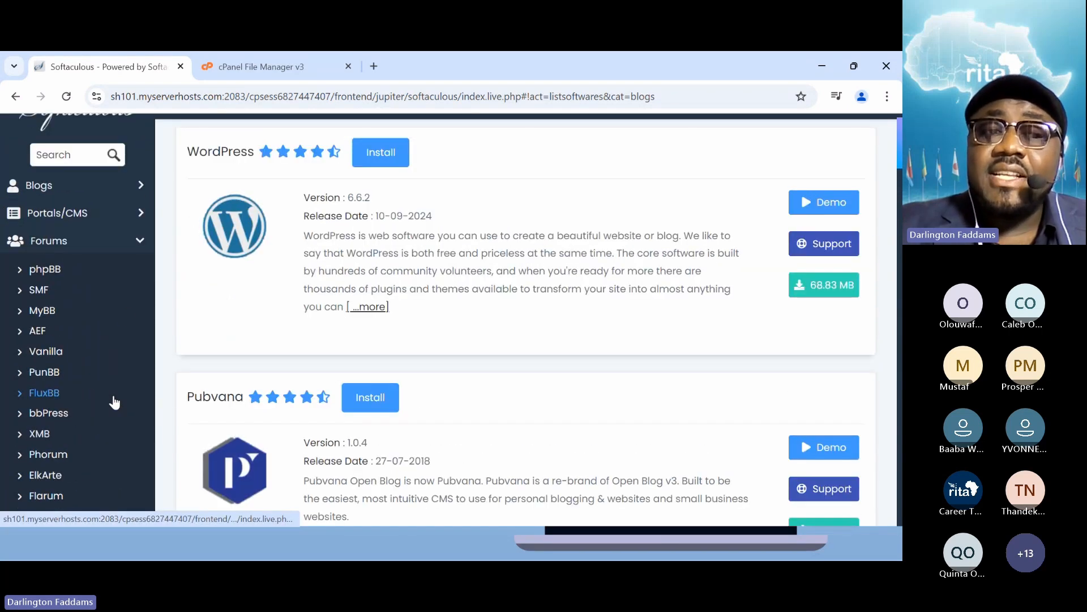
Peek at Image Galleries and Wikis, then open the Social Networking scripts.
left_click(138, 242)
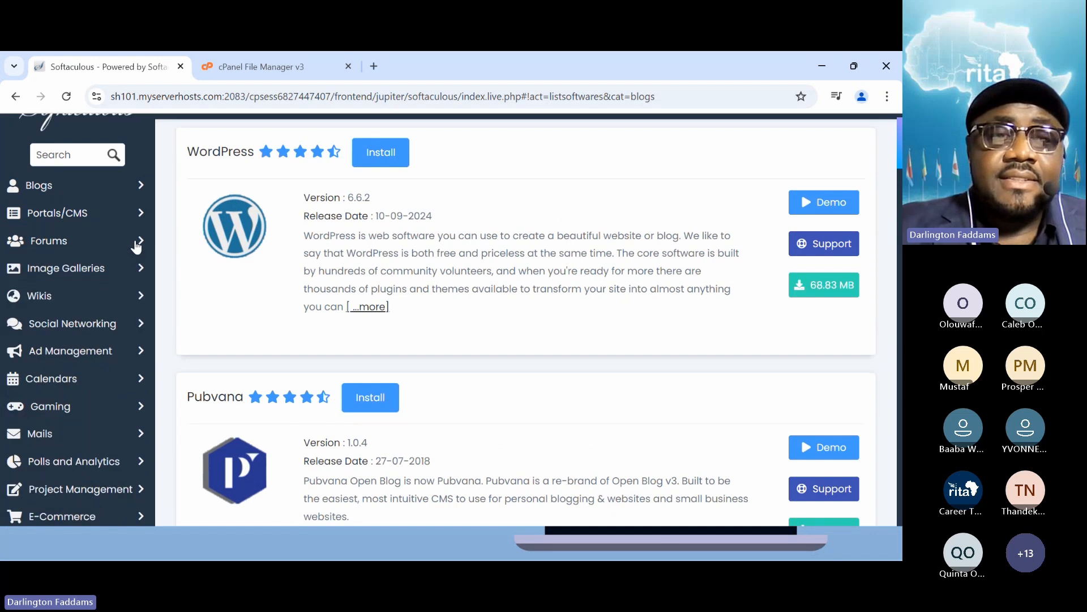
left_click(125, 271)
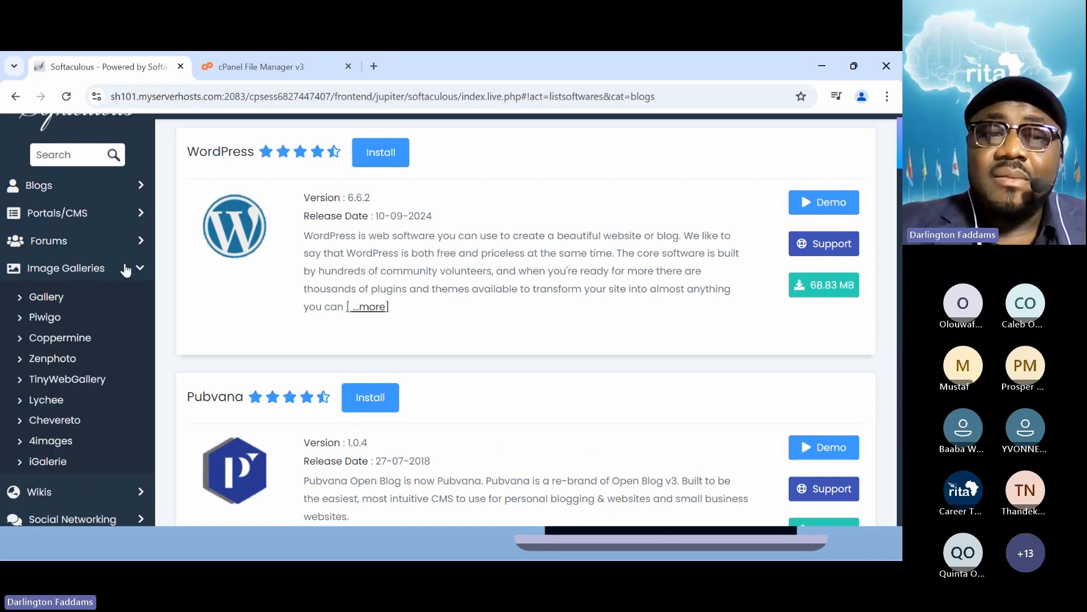
left_click(126, 269)
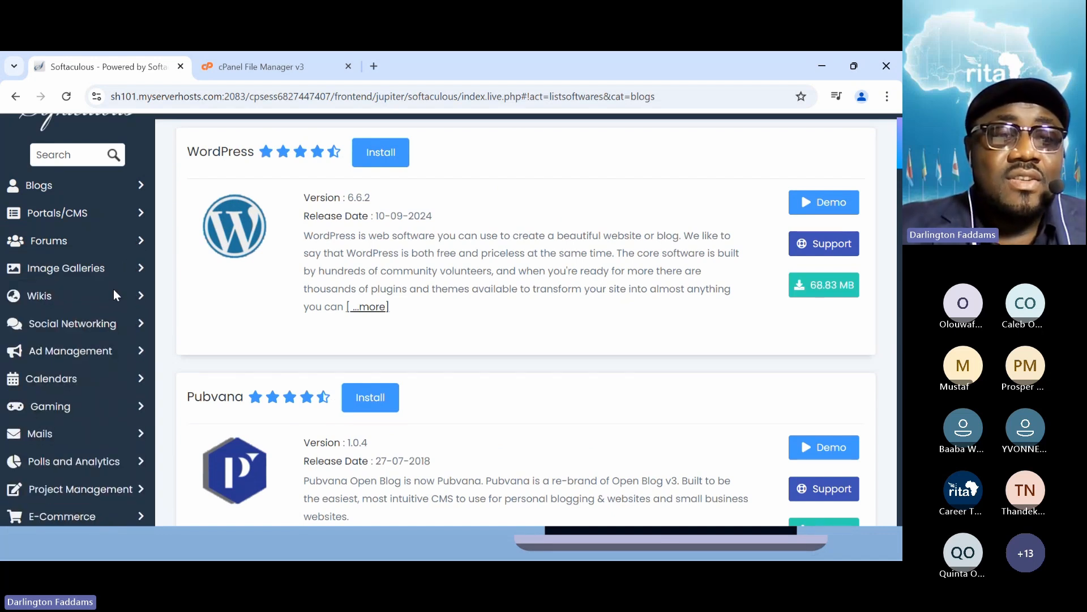
left_click(116, 302)
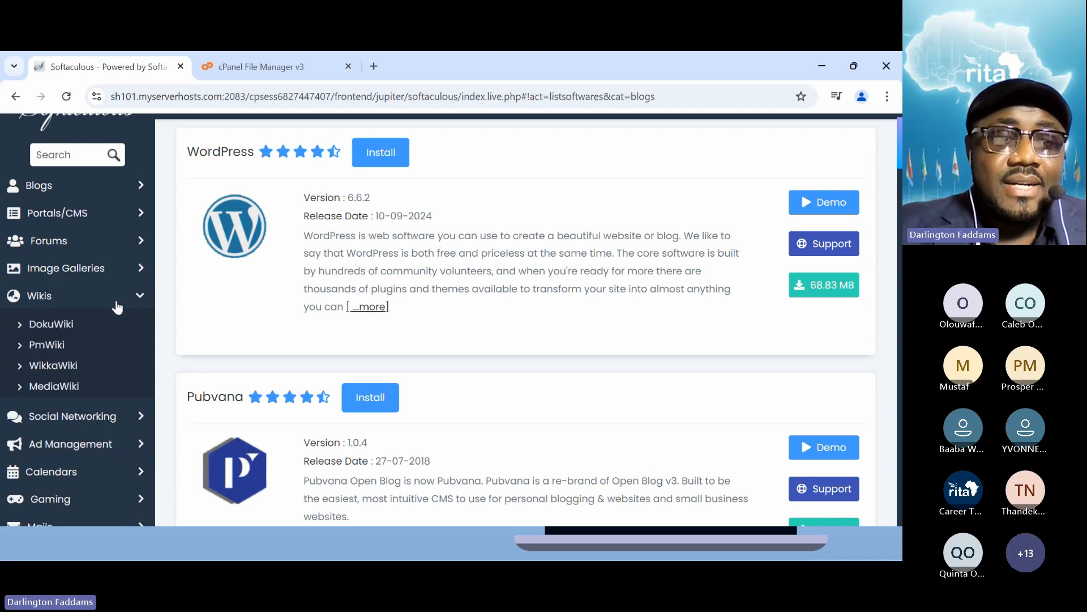
left_click(117, 303)
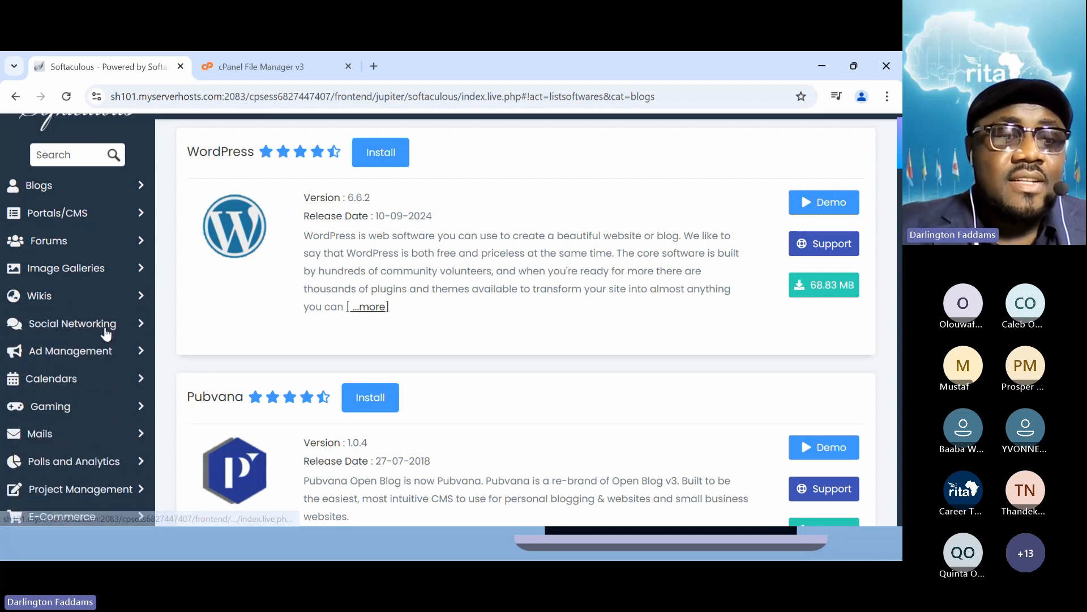
left_click(106, 333)
Peek at Ad Management, Calendars and Gaming, then open SquirrelMail under Mails.
scroll(104, 328, "down", 2)
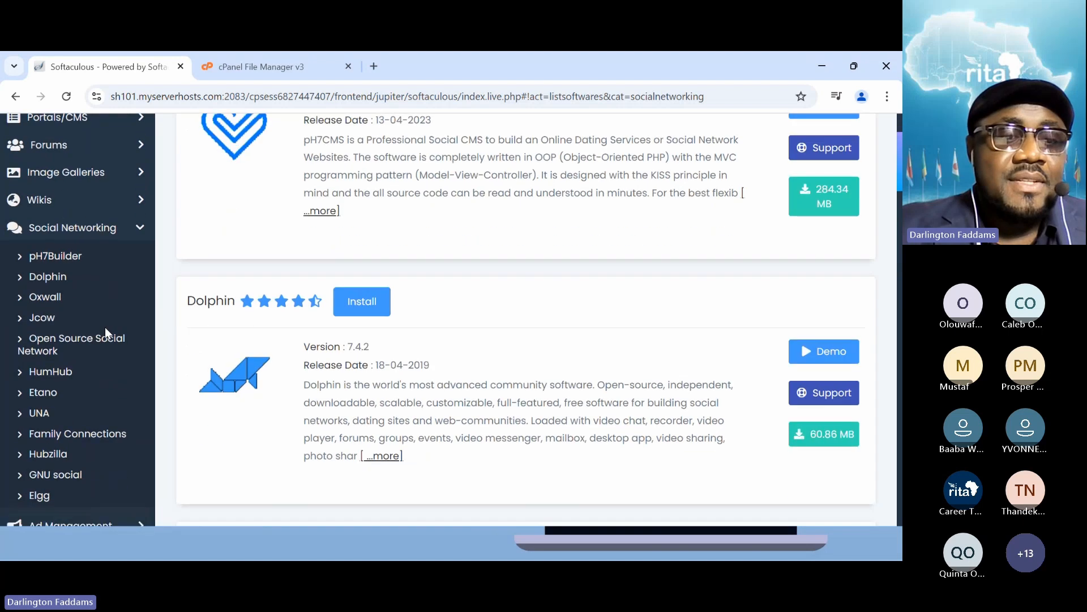
scroll(114, 301, "down", 1)
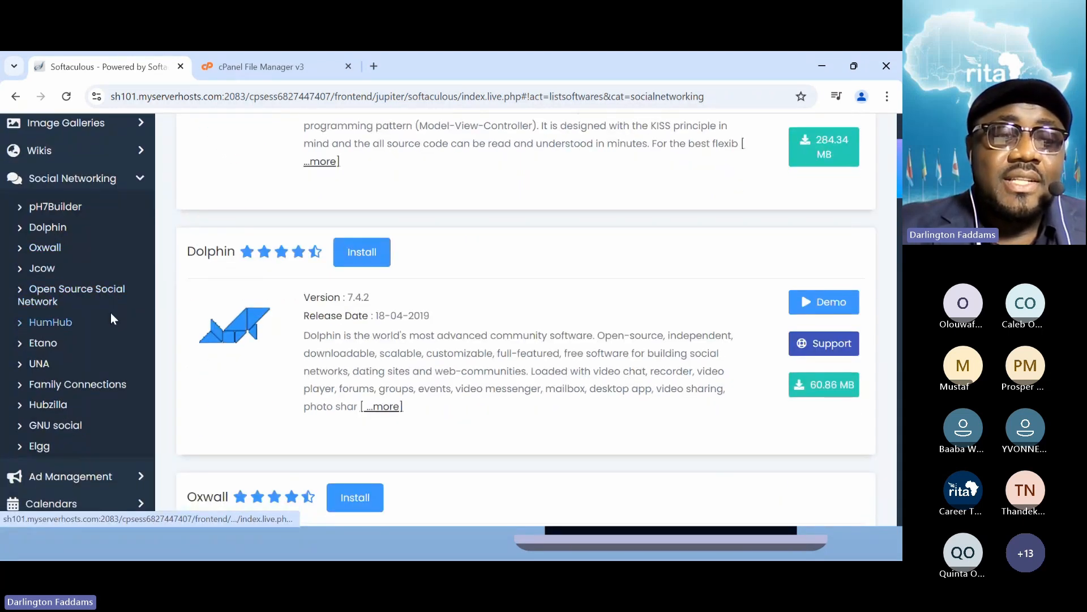
scroll(116, 259, "up", 1)
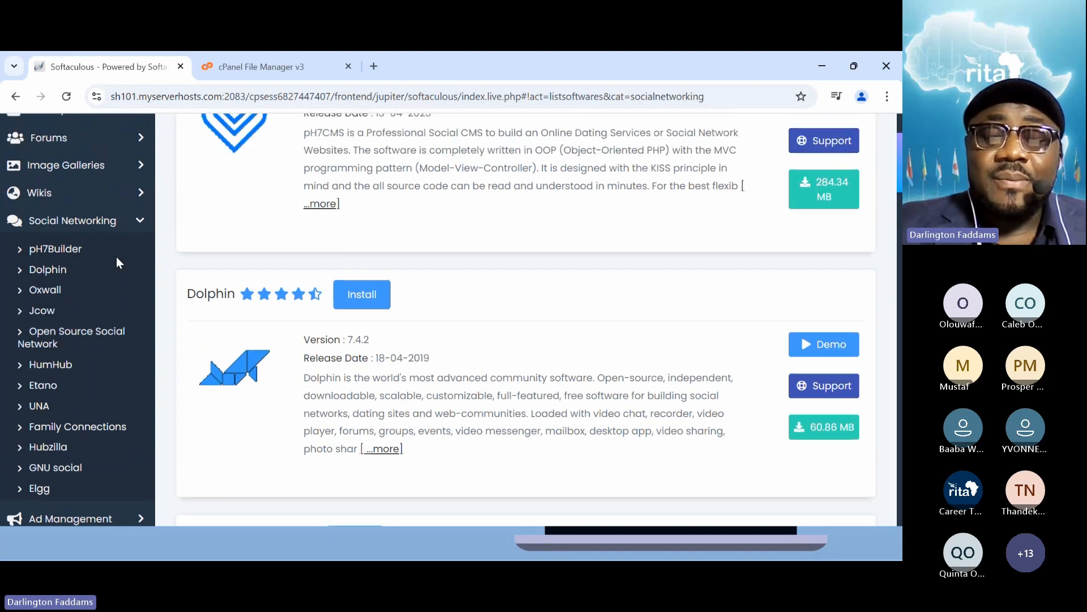
left_click(138, 222)
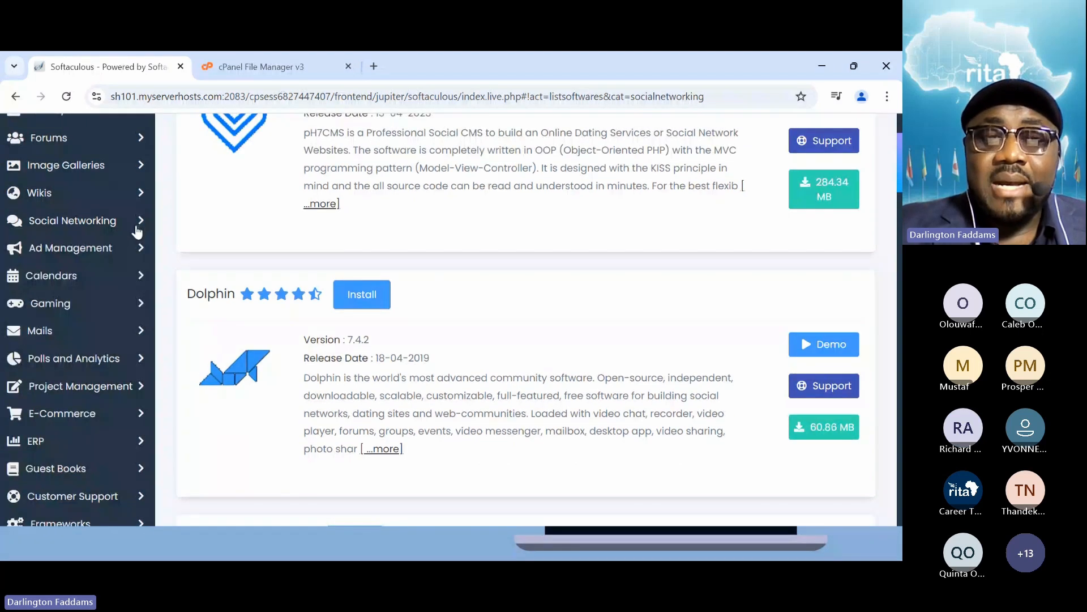
left_click(135, 249)
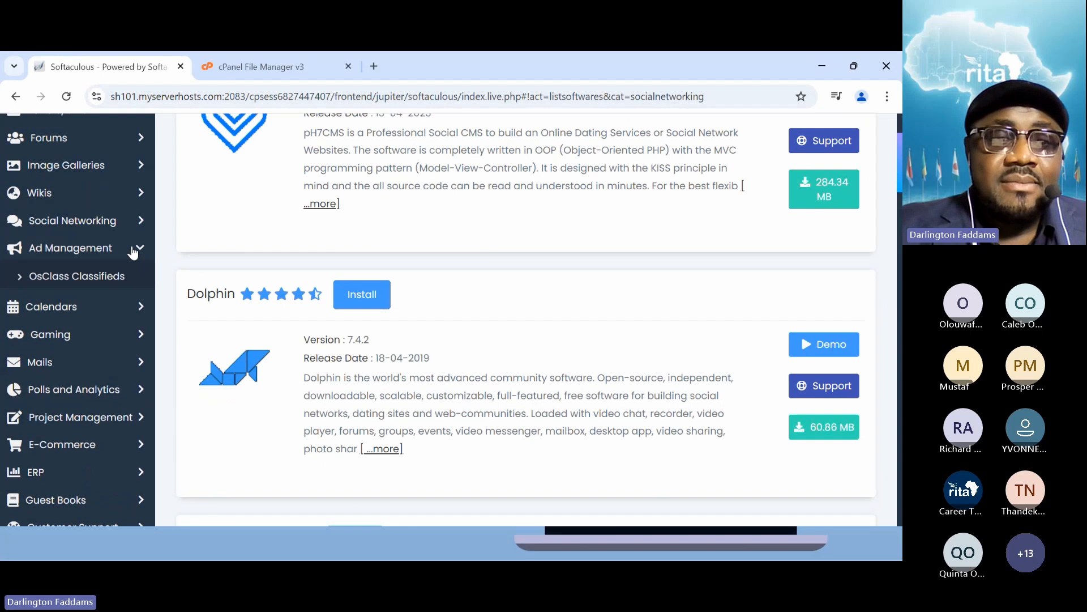
left_click(134, 250)
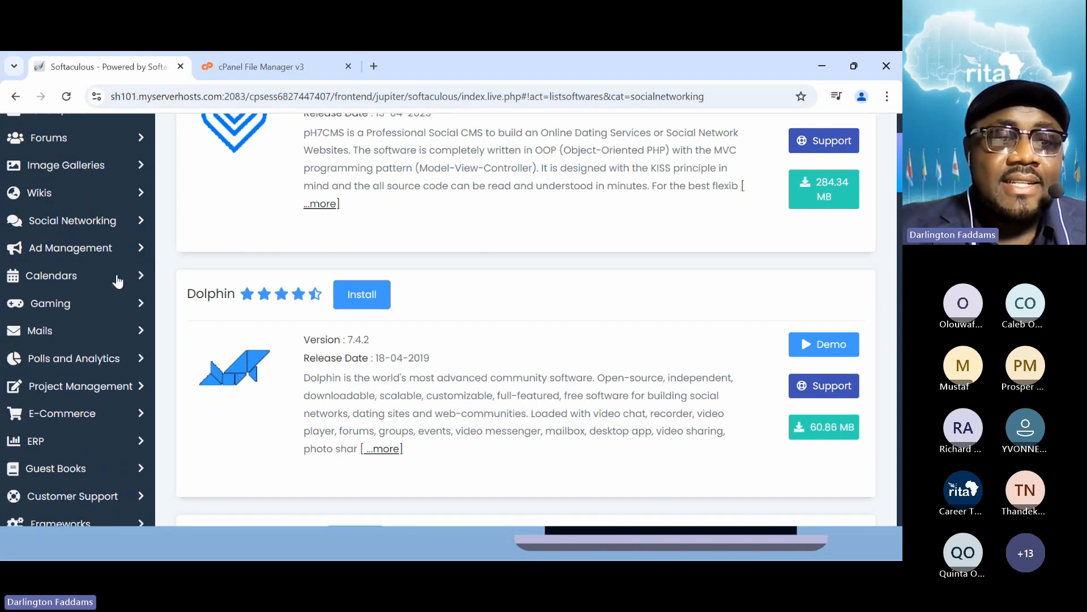
left_click(116, 277)
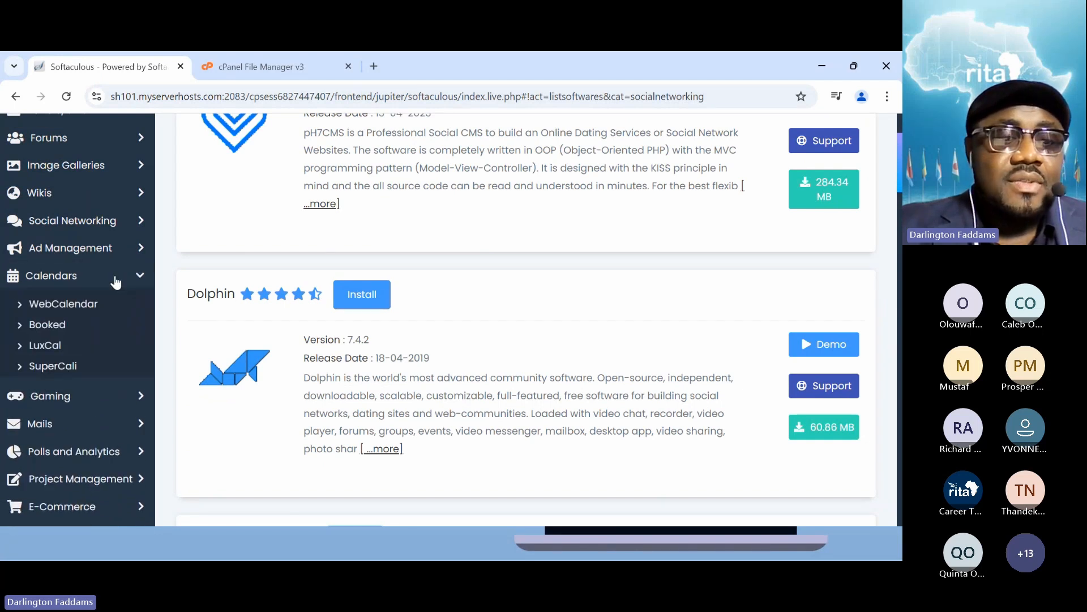
left_click(115, 277)
left_click(100, 315)
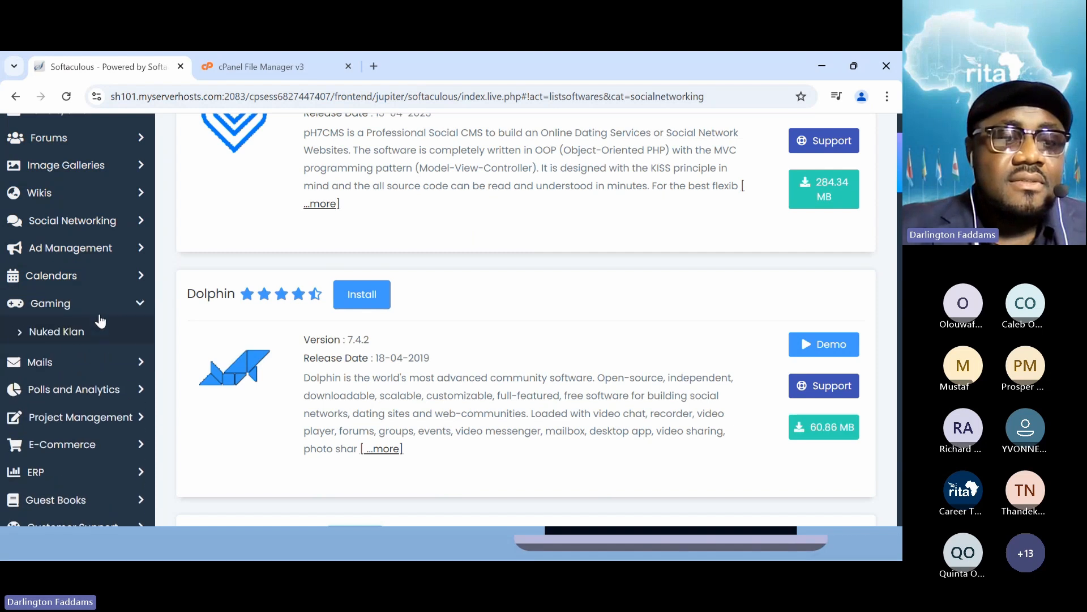
left_click(98, 314)
left_click(84, 338)
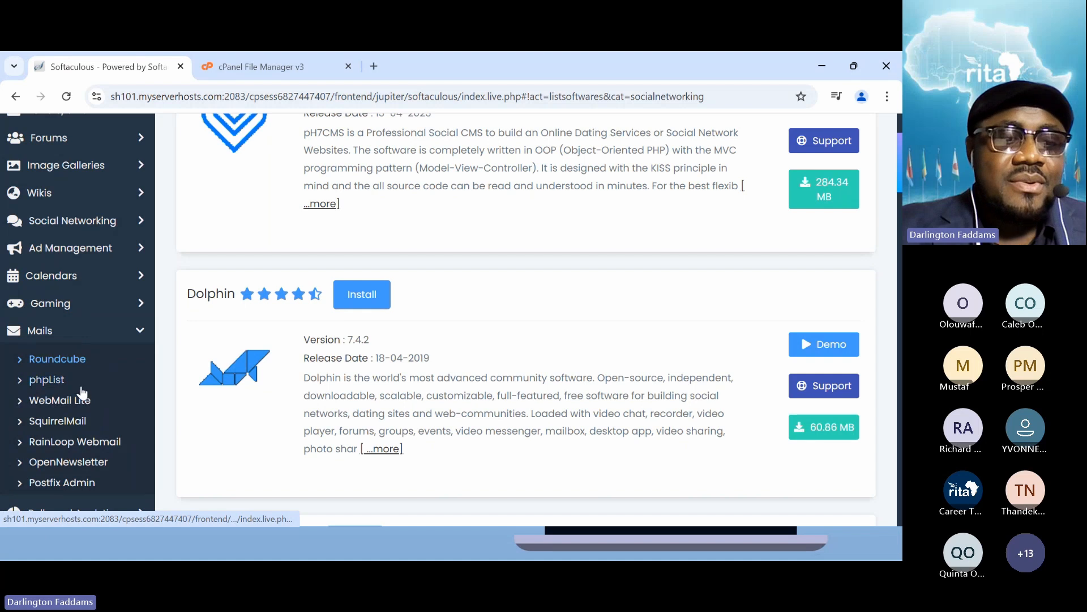
left_click(52, 429)
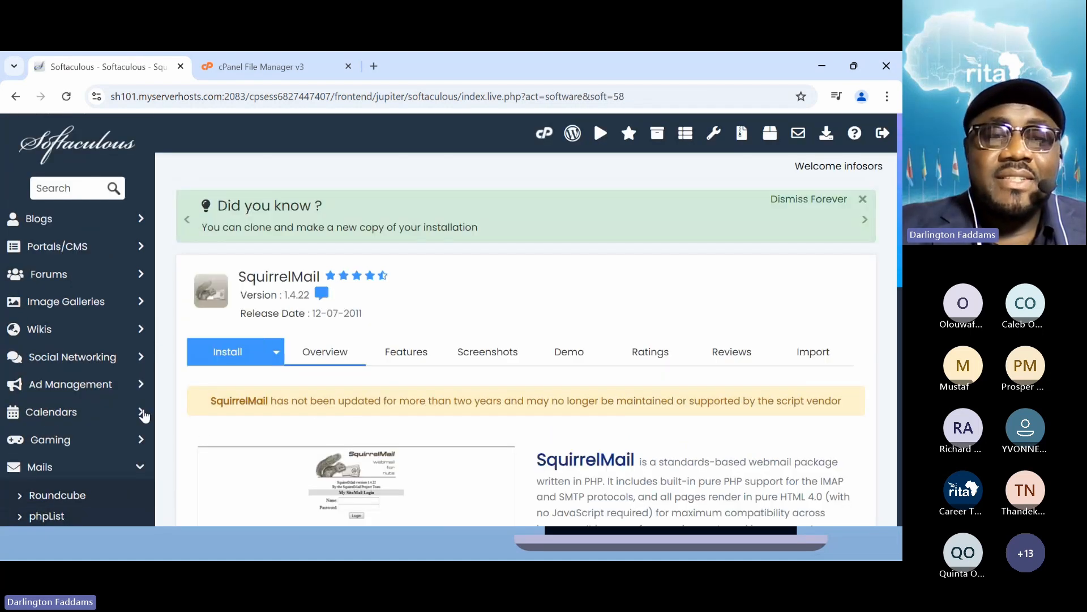
Scroll through the SquirrelMail details and collapse the Mails category.
scroll(204, 432, "down", 3)
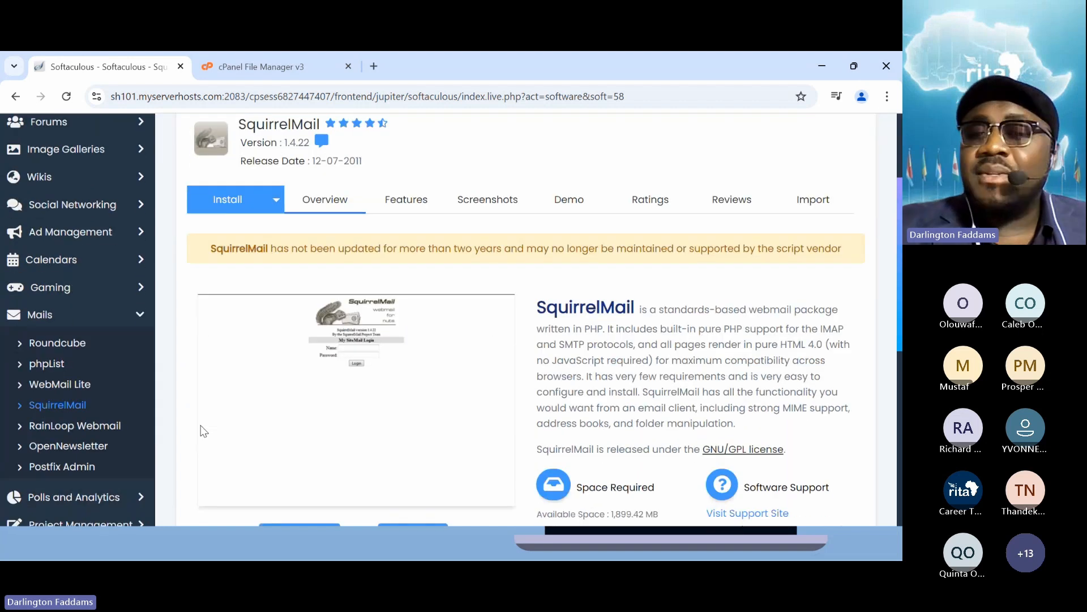
scroll(204, 432, "down", 2)
scroll(204, 432, "up", 2)
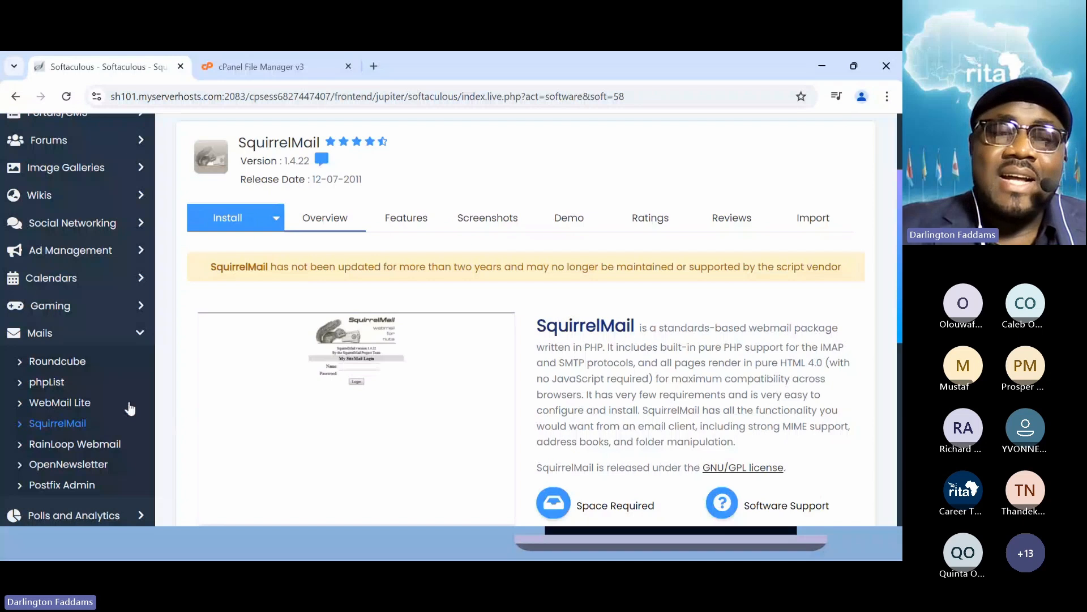
scroll(121, 374, "down", 1)
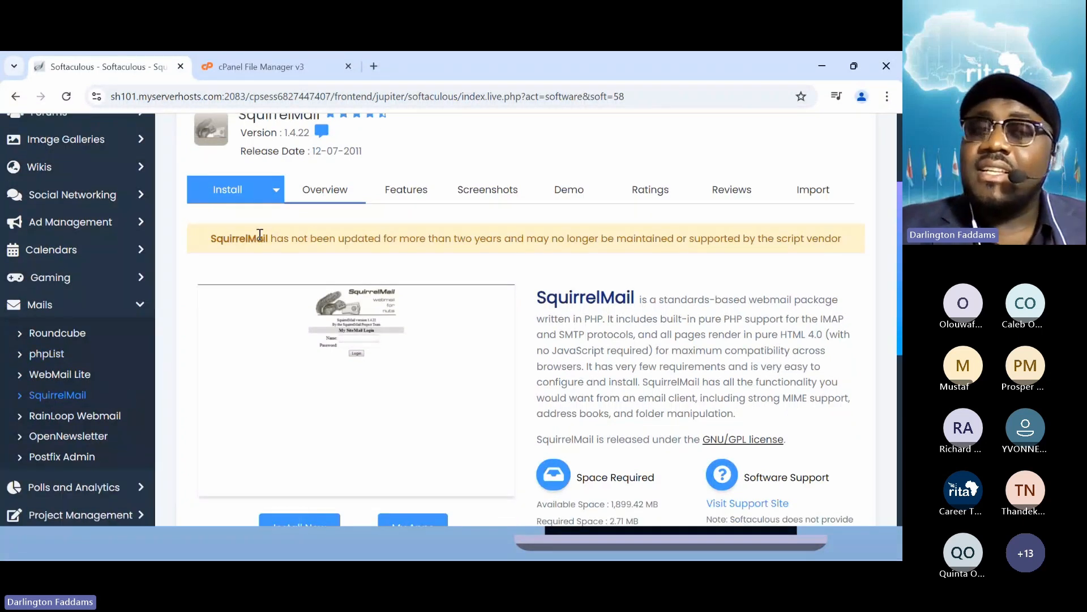
scroll(242, 362, "up", 1)
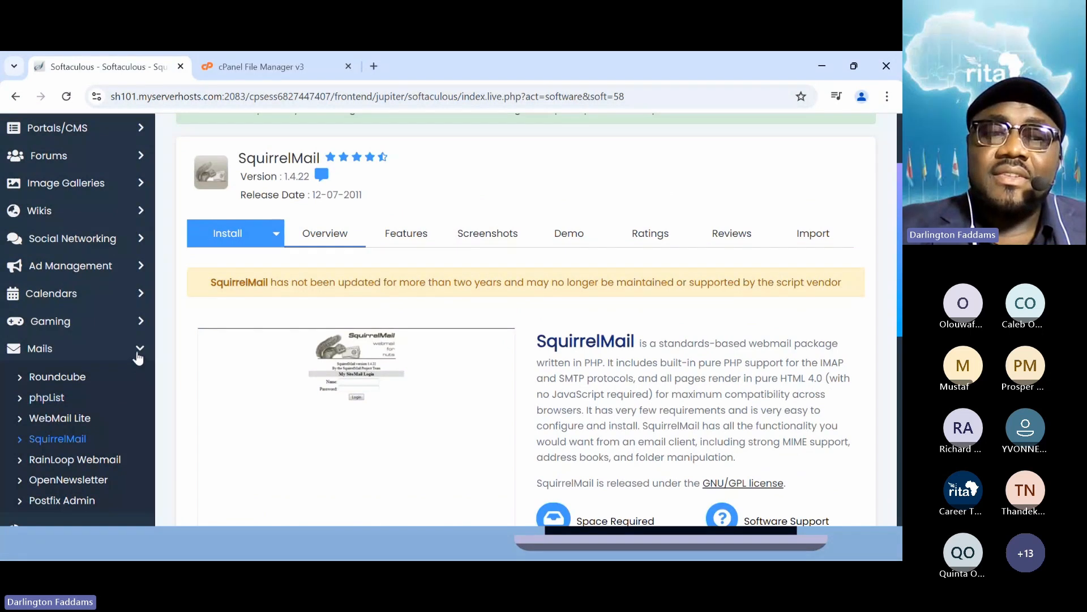
left_click(138, 357)
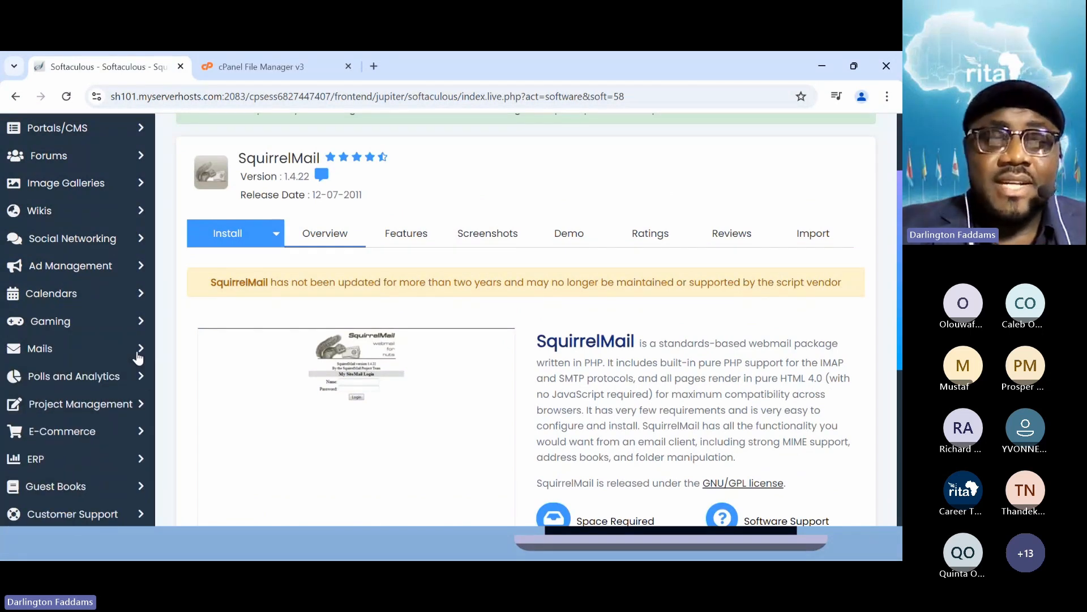
Browse the Polls and Analytics category, then show the Project Management scripts listing.
left_click(141, 380)
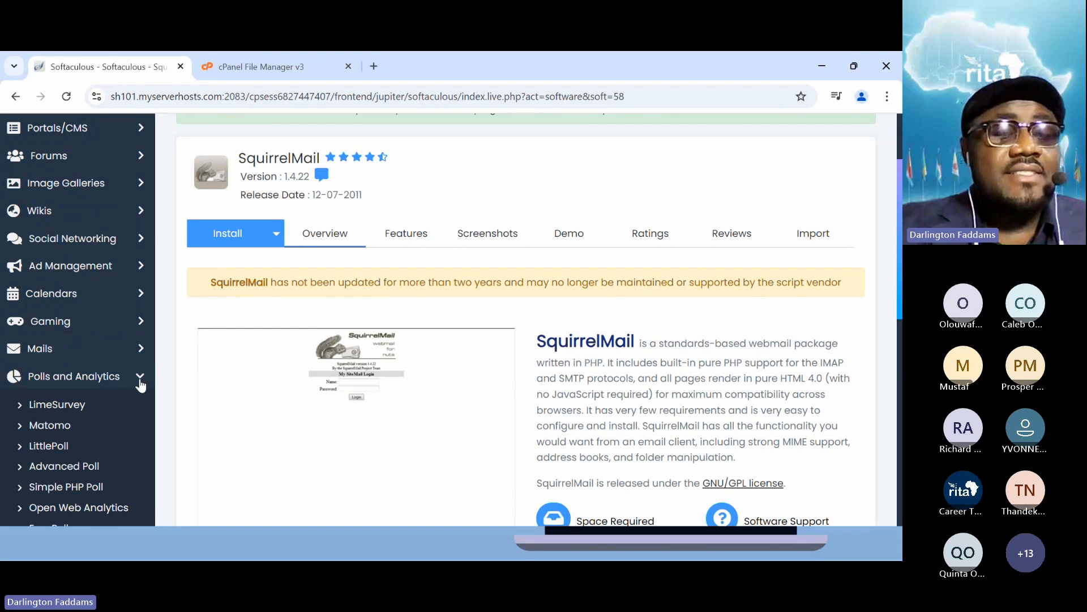
scroll(113, 433, "down", 2)
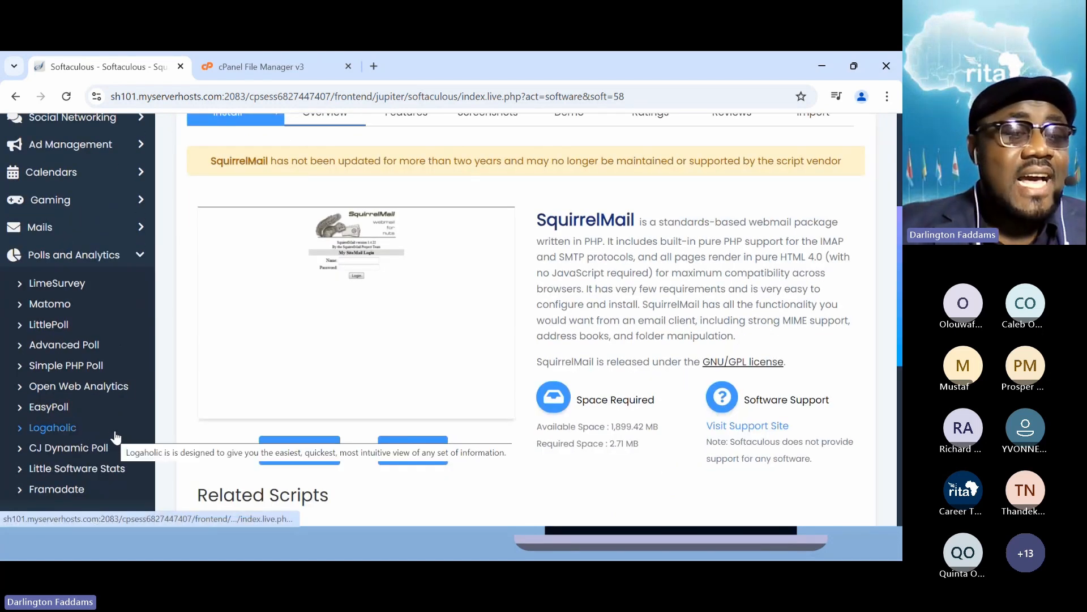
left_click(133, 256)
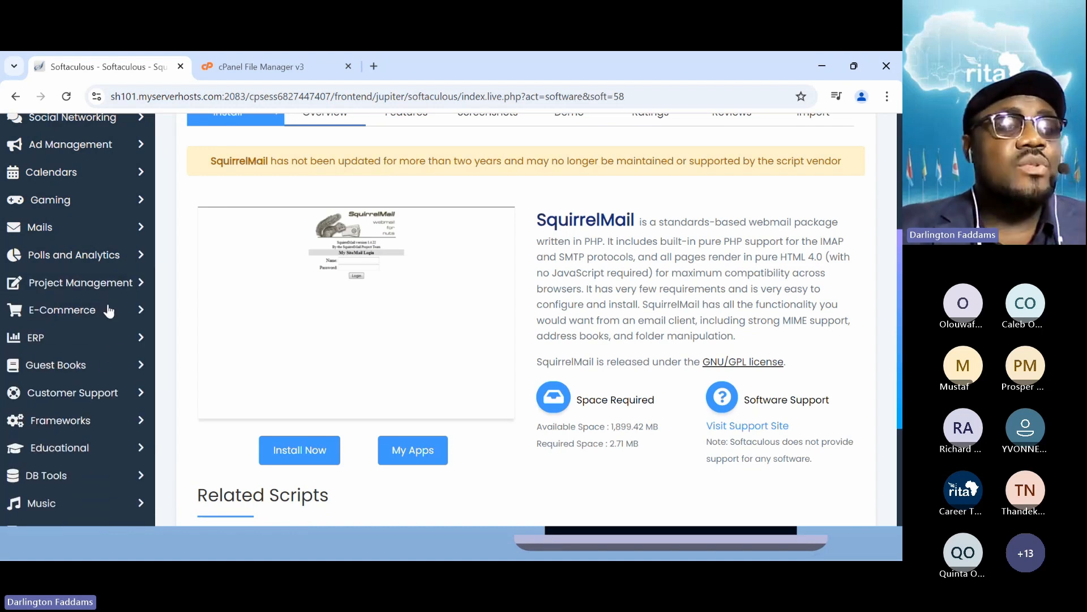
left_click(112, 282)
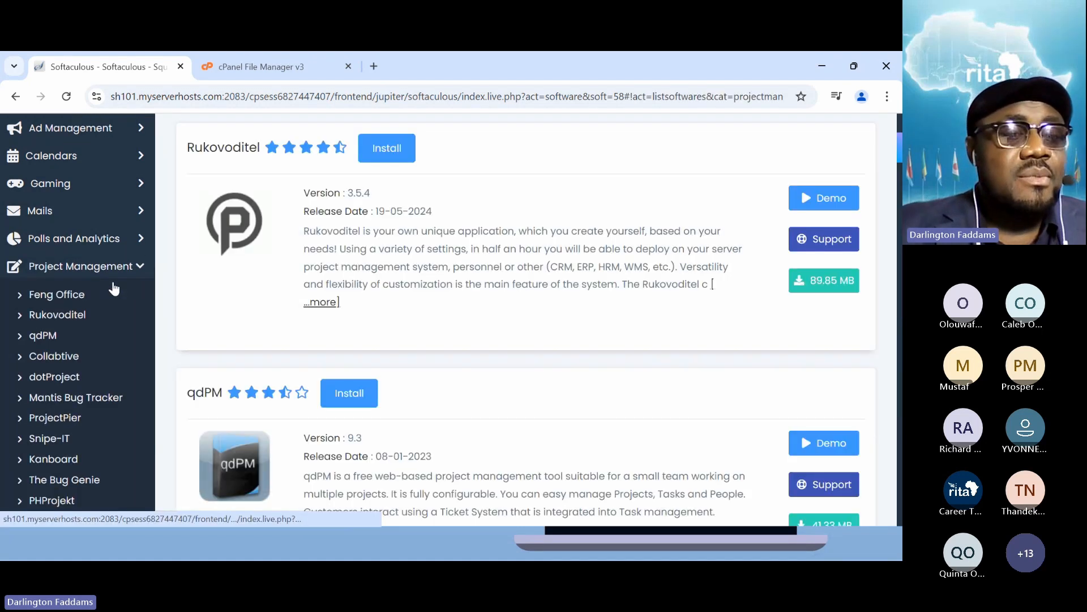
Collapse Project Management and browse the E-Commerce app list.
scroll(113, 288, "down", 4)
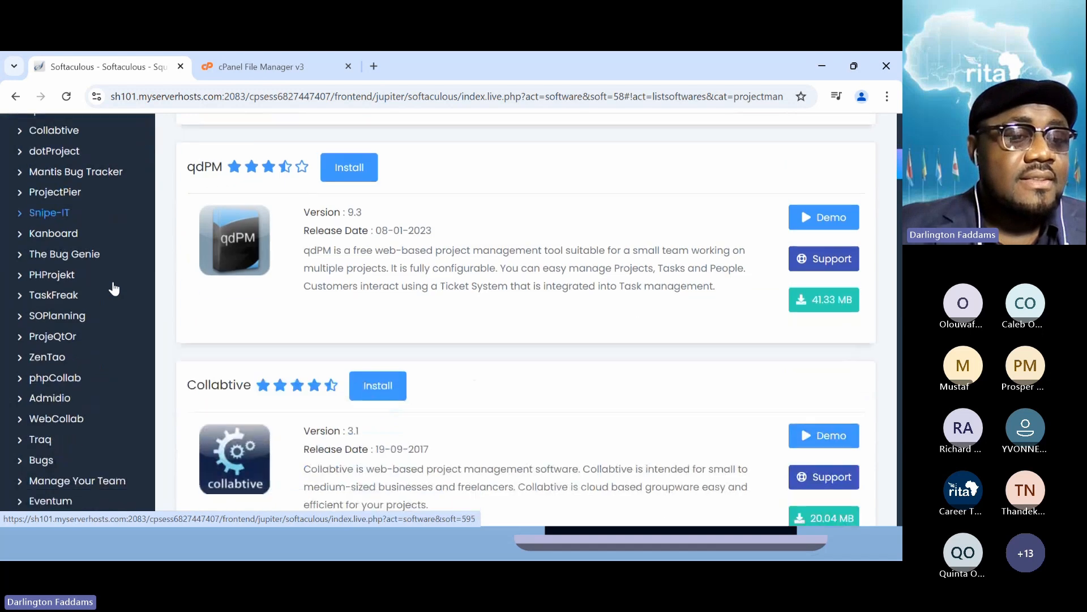
scroll(114, 289, "down", 2)
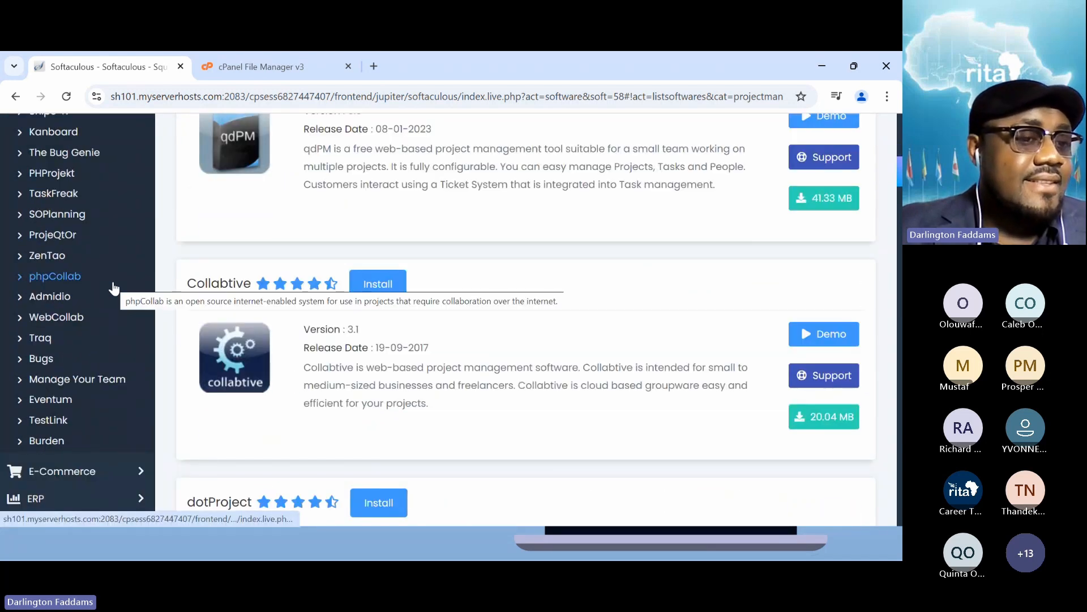
scroll(114, 288, "up", 5)
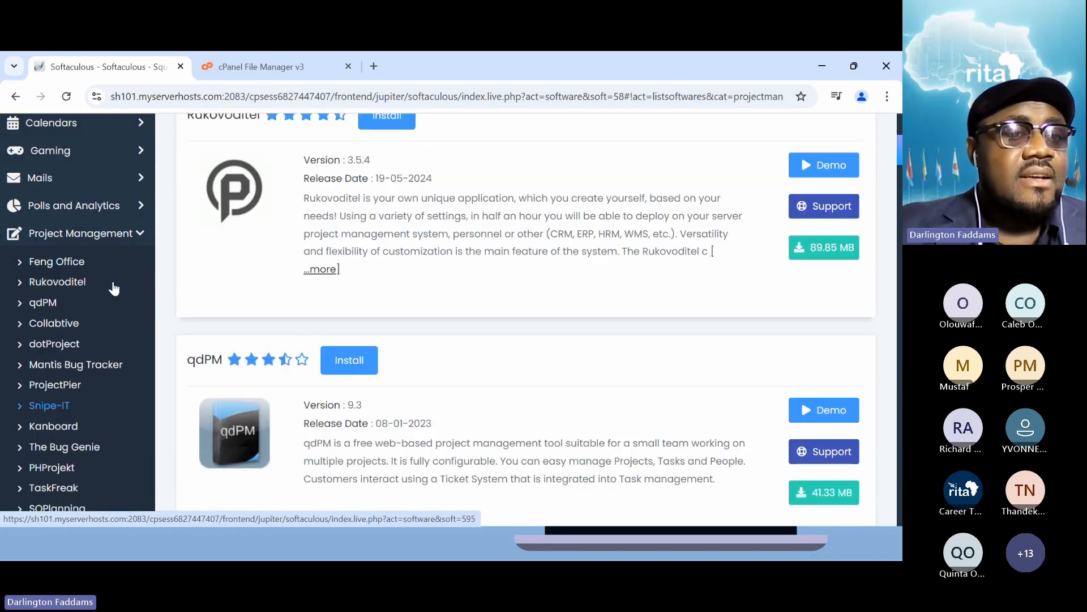
left_click(136, 244)
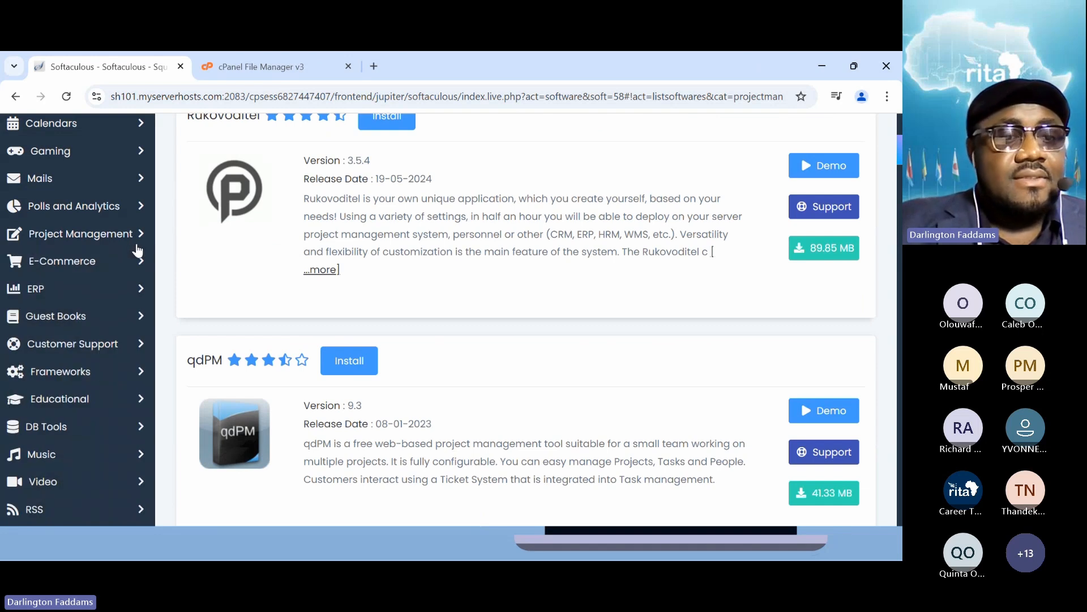
left_click(137, 267)
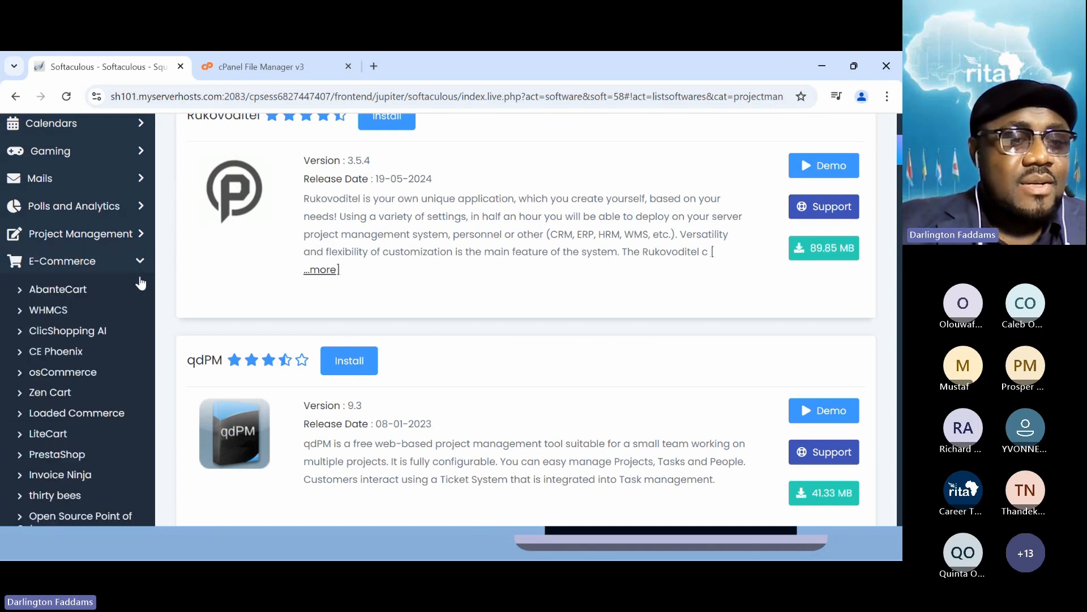
scroll(138, 343, "down", 3)
scroll(138, 343, "down", 5)
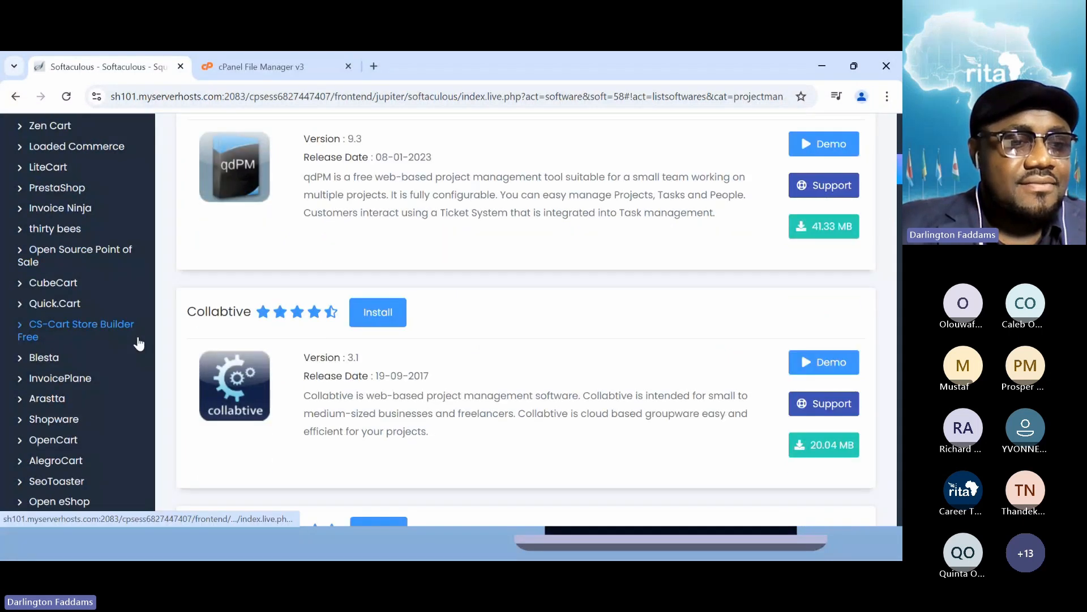
scroll(138, 343, "down", 6)
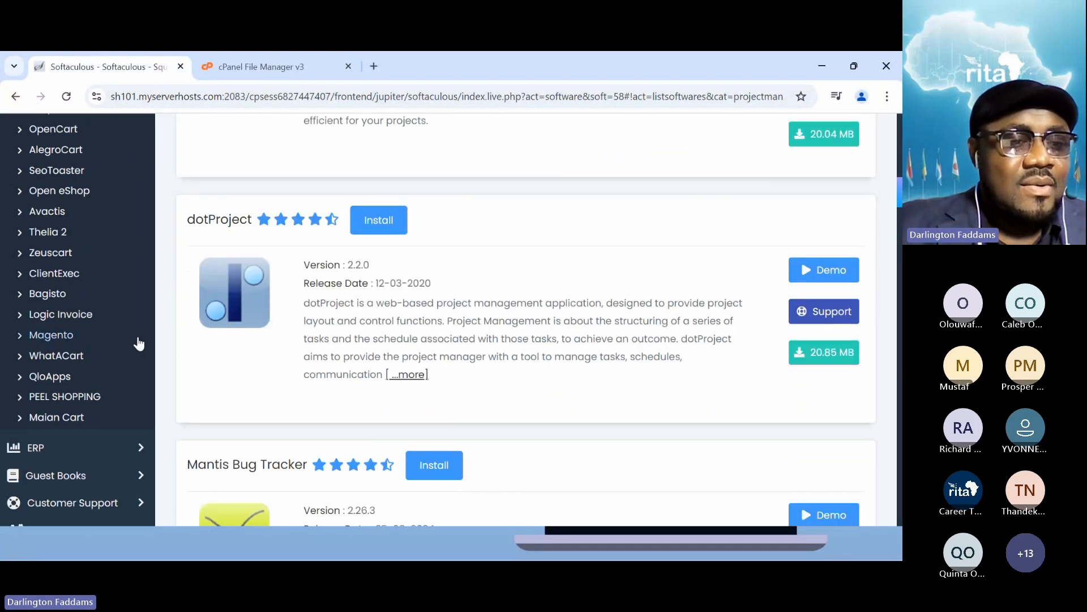
scroll(137, 344, "up", 1)
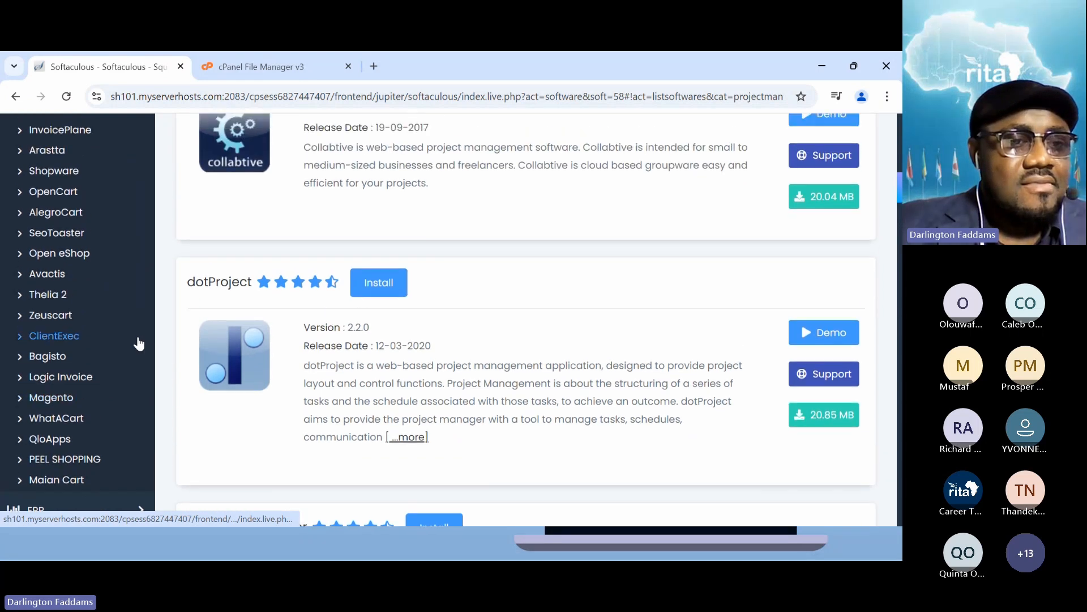
scroll(138, 343, "up", 4)
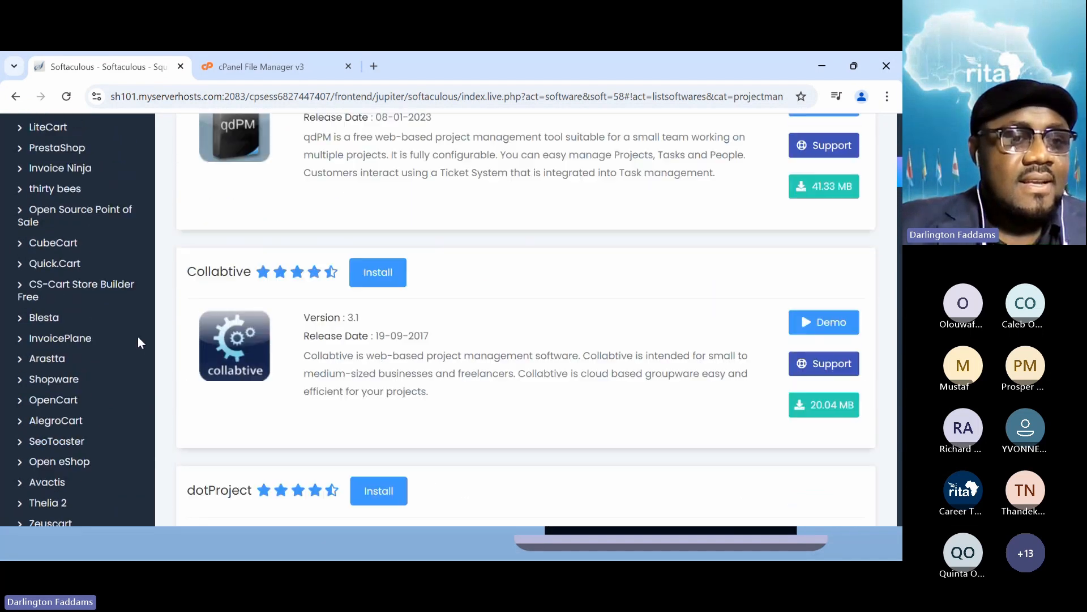
scroll(139, 343, "up", 4)
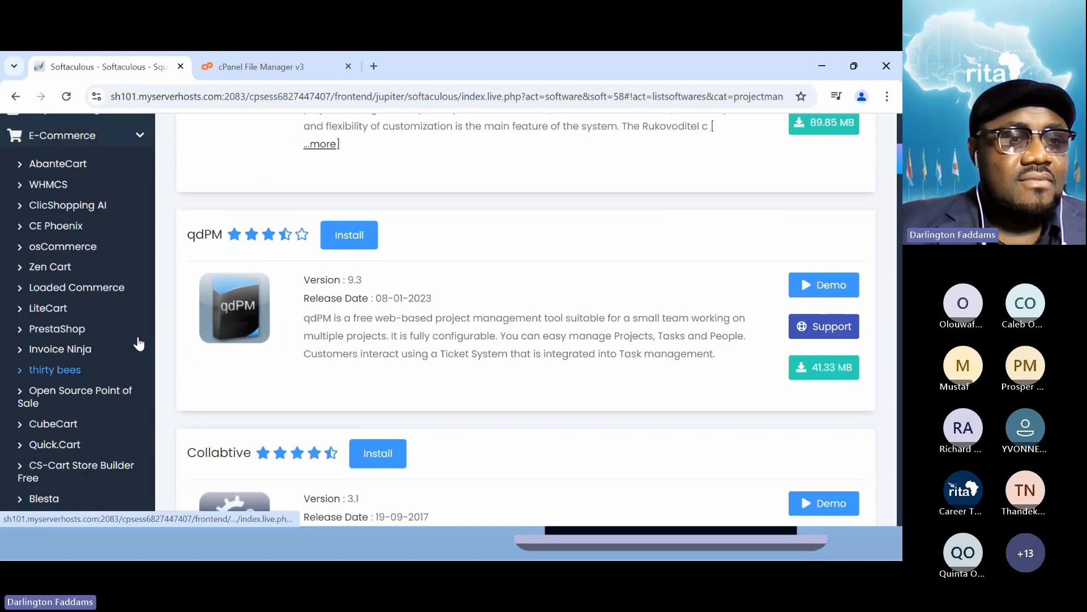
scroll(138, 343, "up", 2)
Collapse E-Commerce, expand Educational, and bring up the Chamilo app page.
left_click(141, 225)
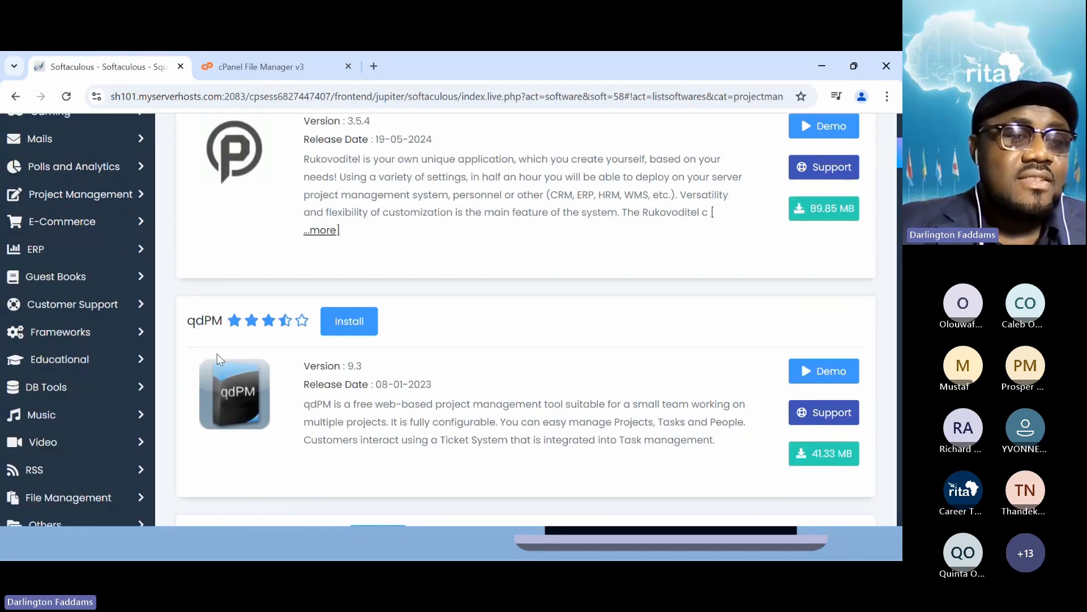
left_click(145, 356)
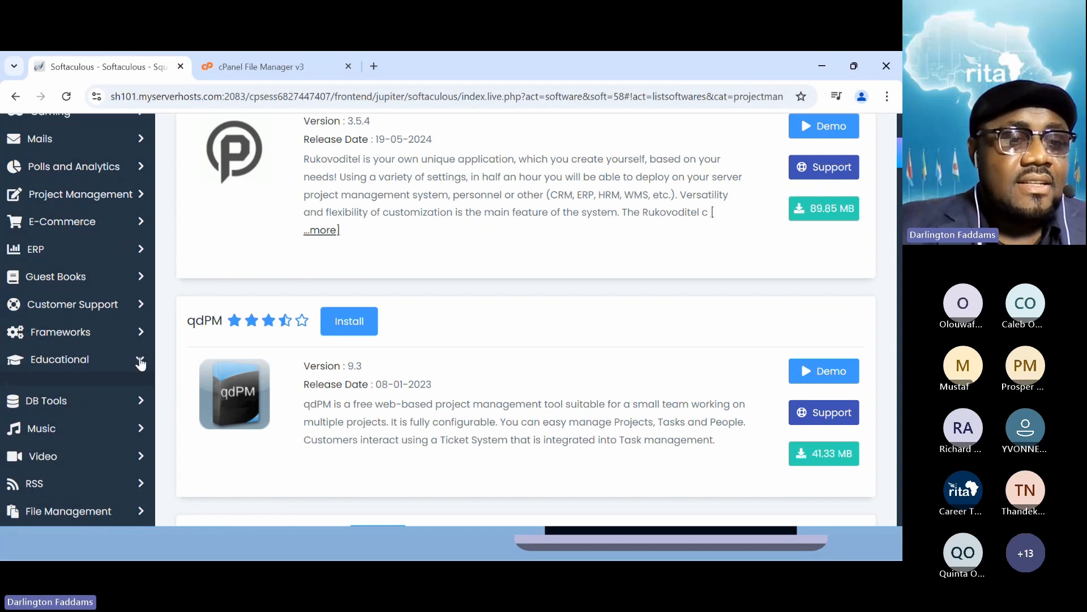
scroll(142, 363, "down", 2)
scroll(141, 363, "down", 1)
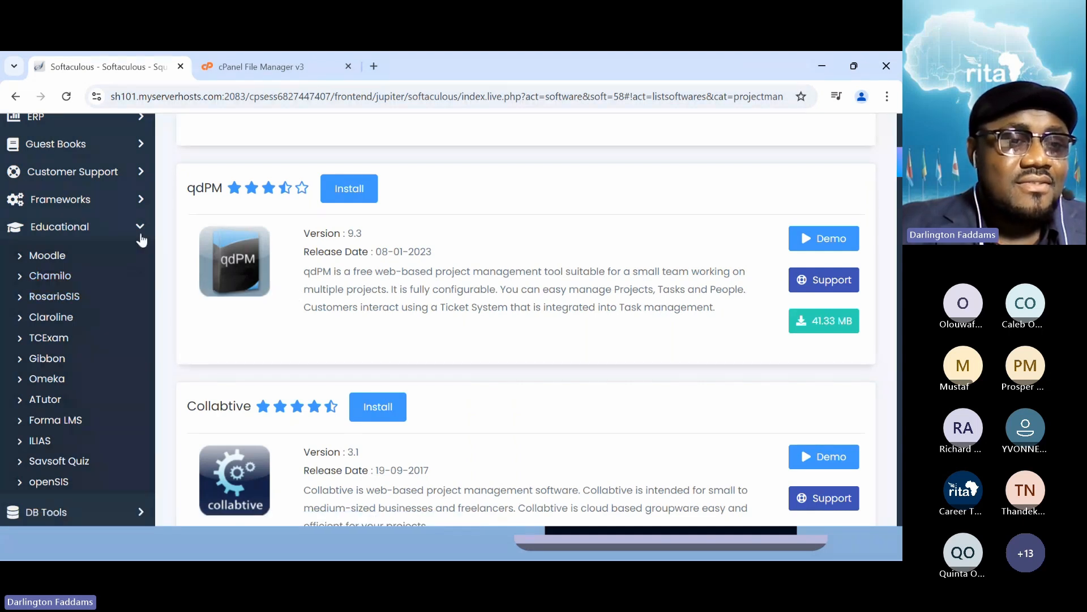
left_click(61, 282)
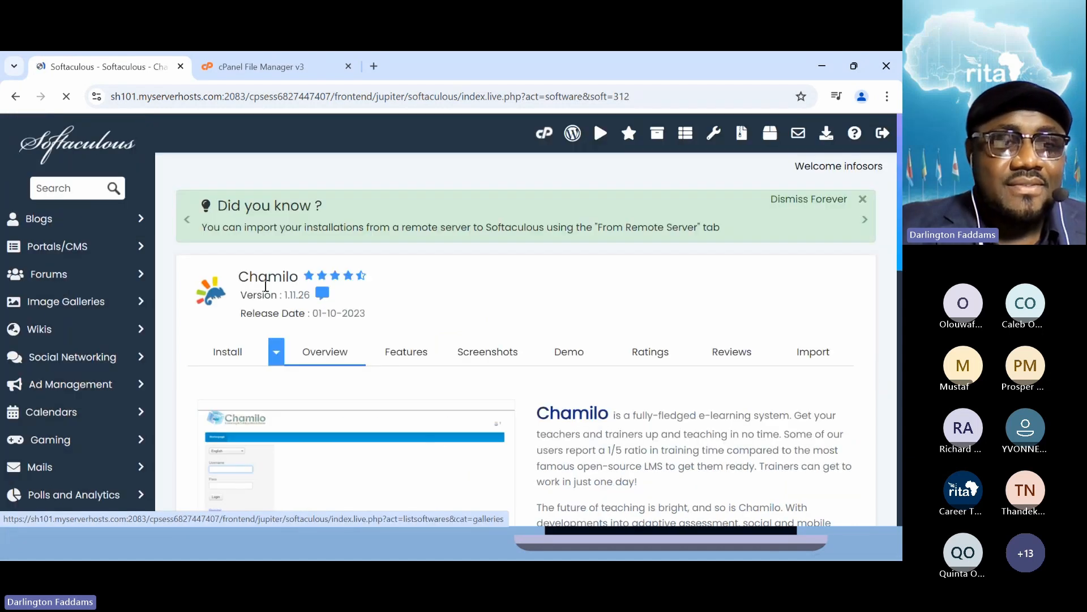
Collapse Educational and browse the DB Tools app category.
scroll(266, 286, "down", 3)
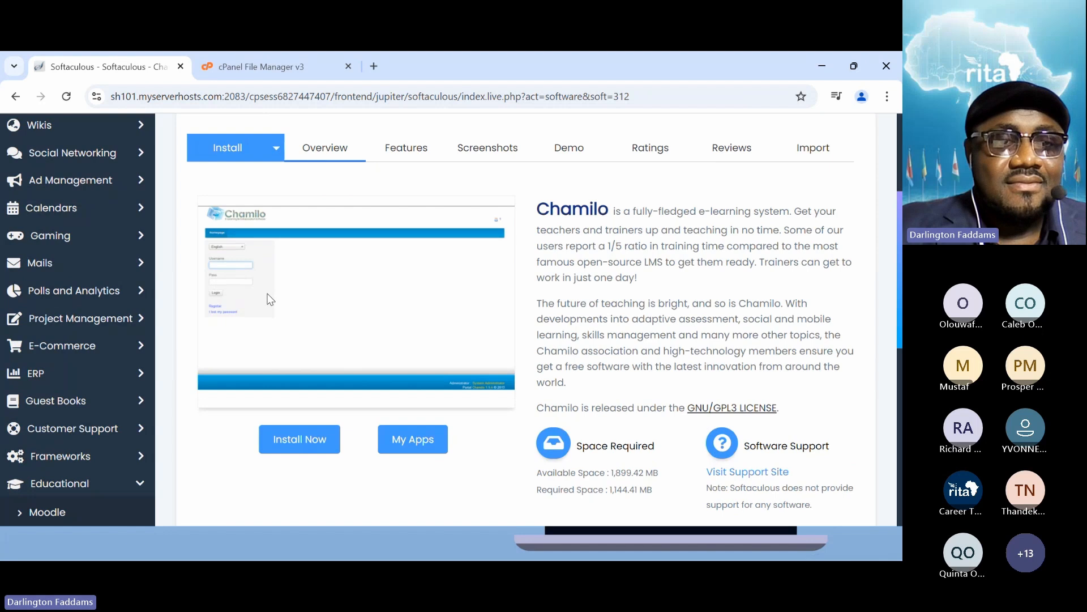
scroll(270, 299, "down", 3)
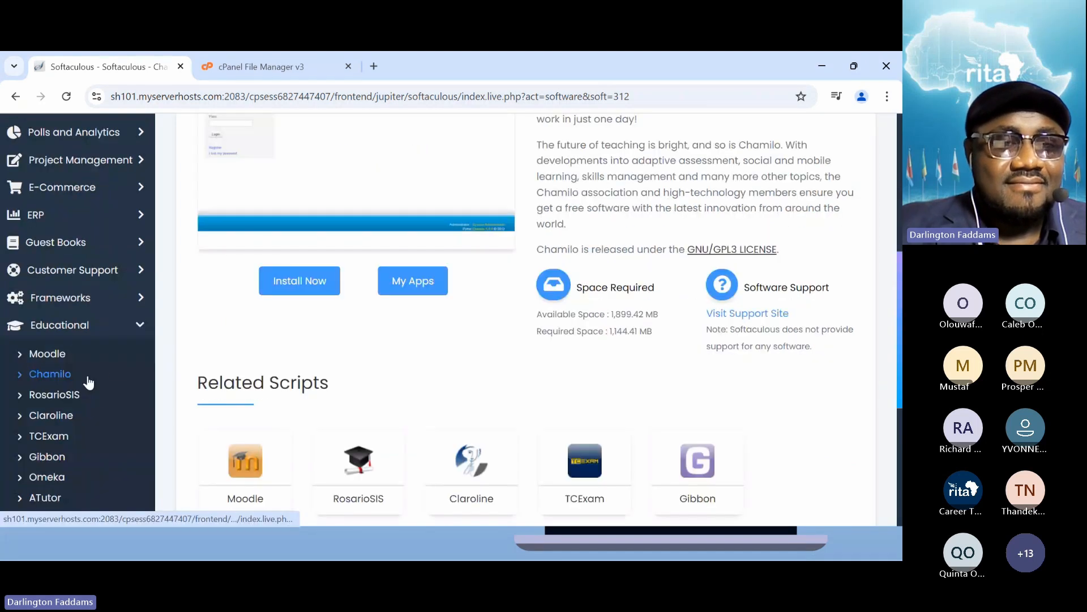
left_click(138, 329)
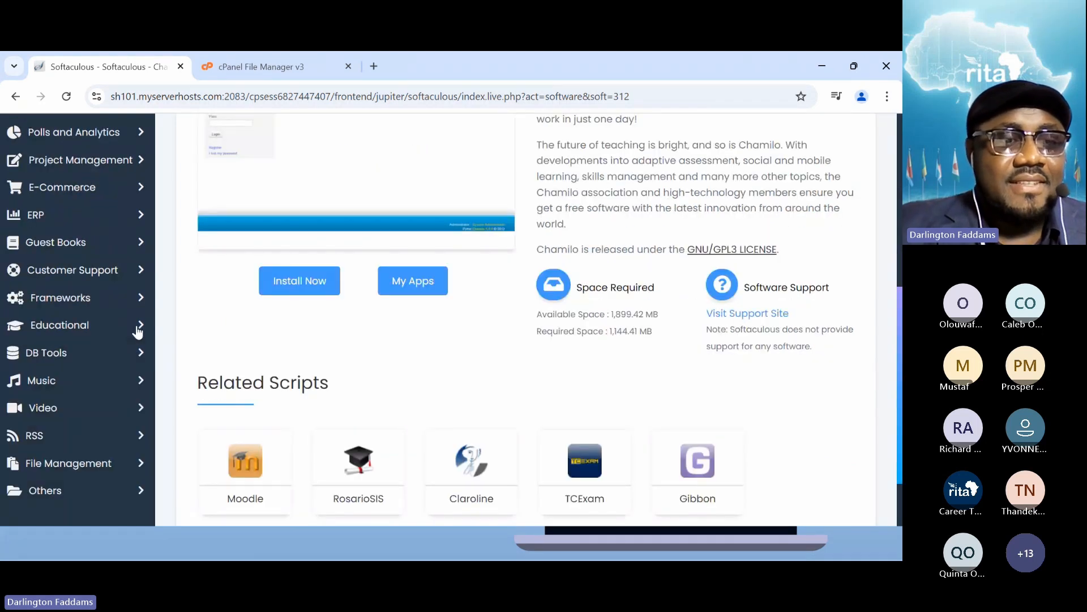
left_click(133, 361)
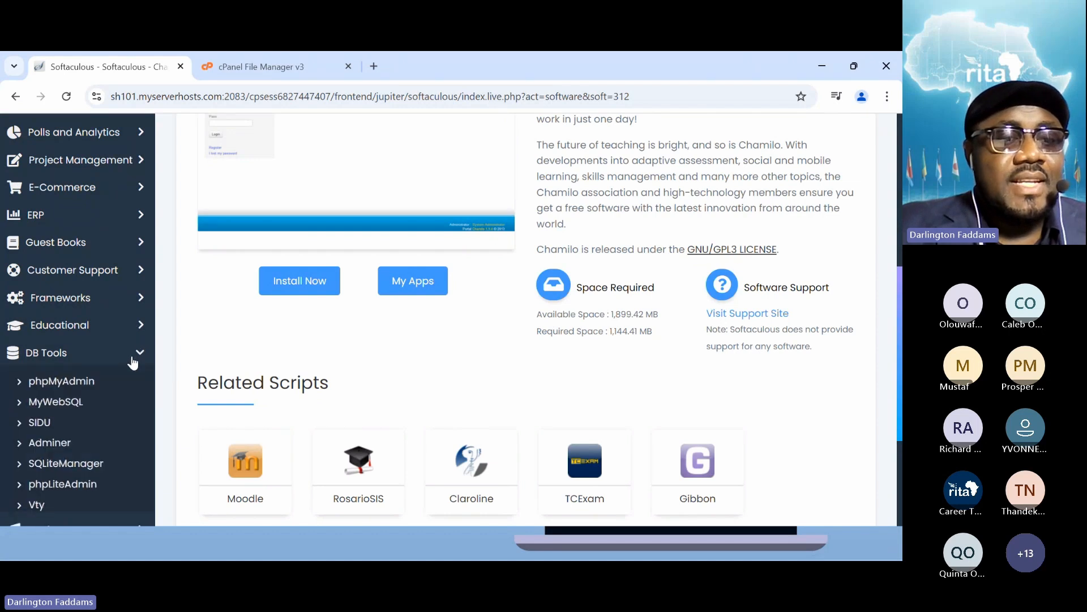
scroll(133, 362, "down", 1)
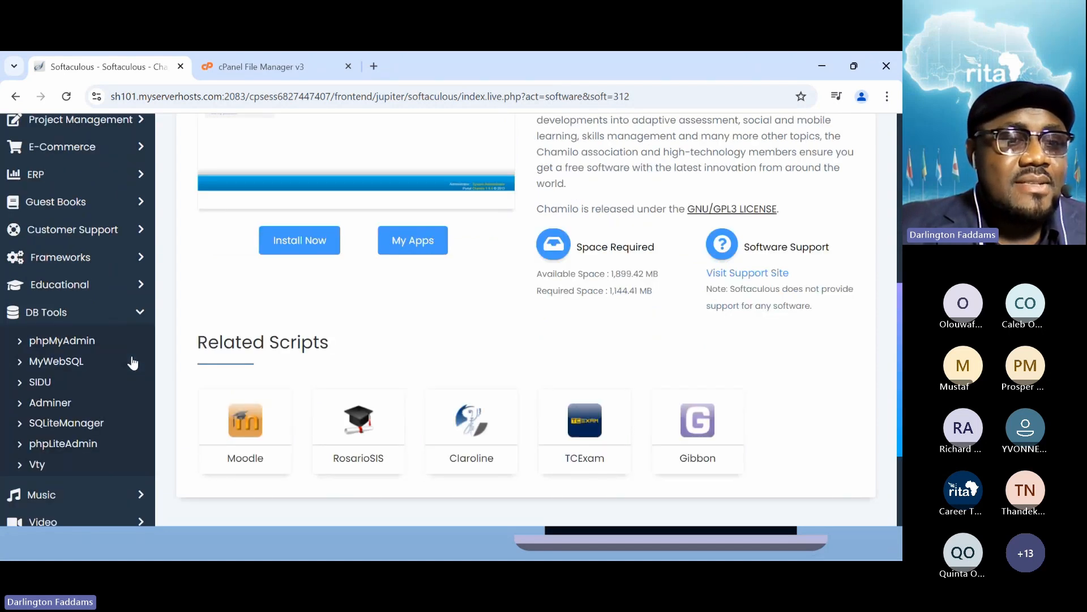
scroll(133, 362, "down", 2)
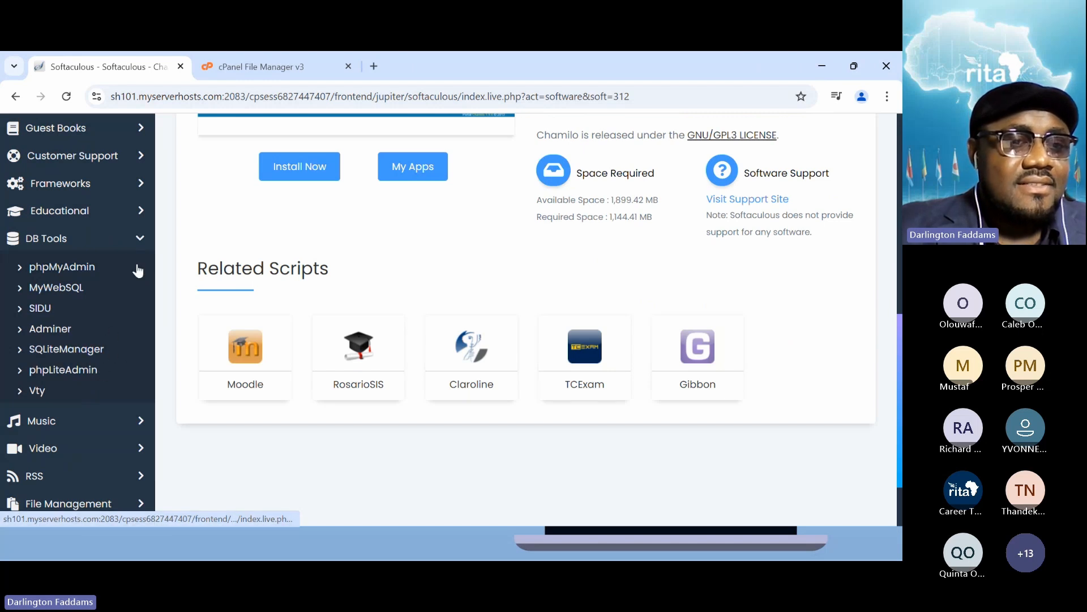
left_click(141, 244)
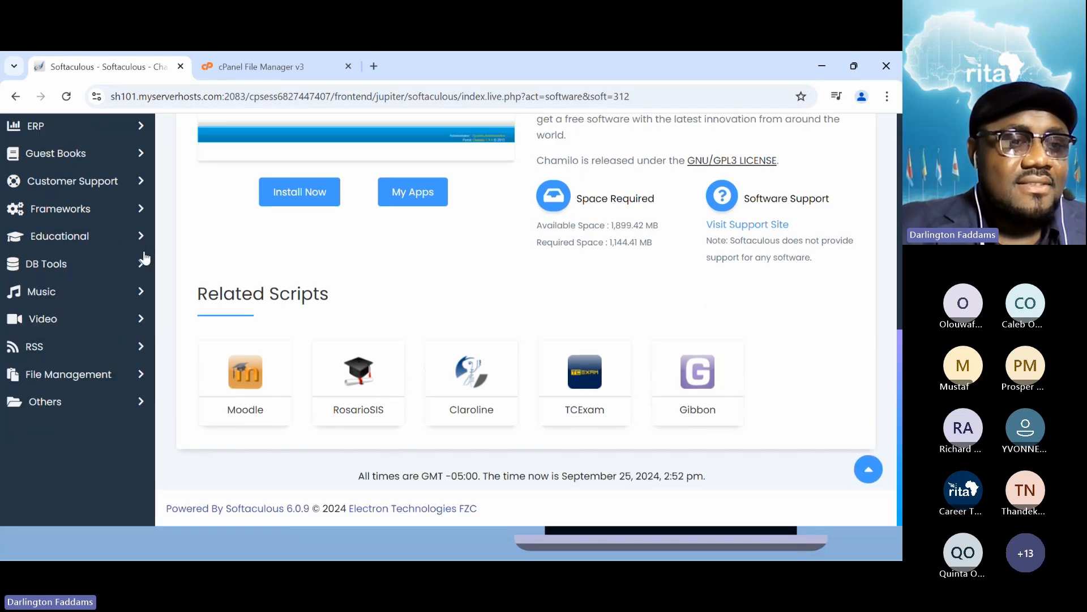
Browse the Music, Video, RSS and File Management app categories.
left_click(141, 303)
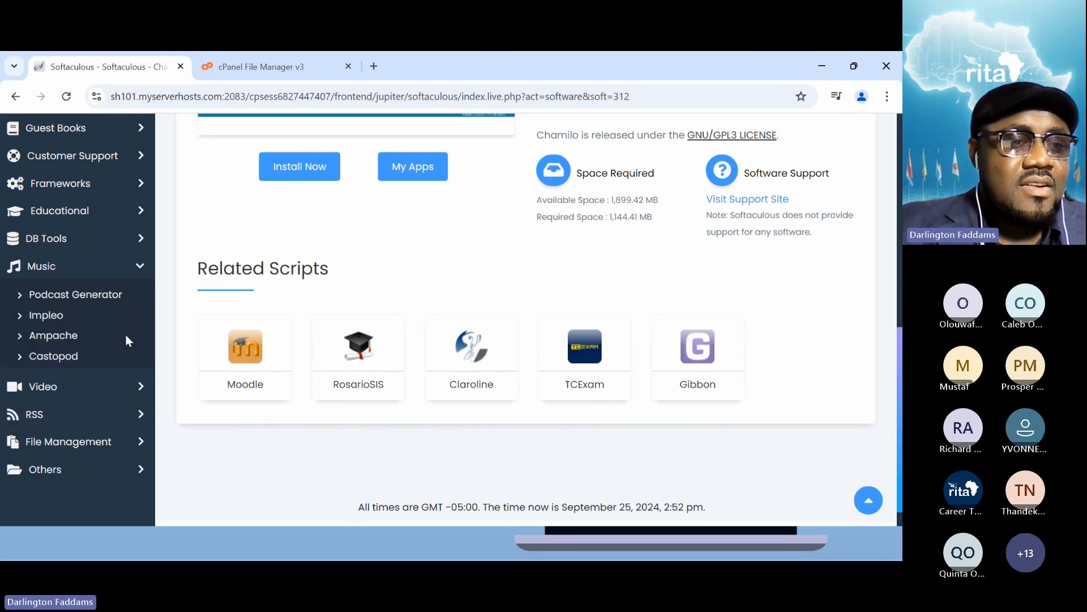
left_click(140, 263)
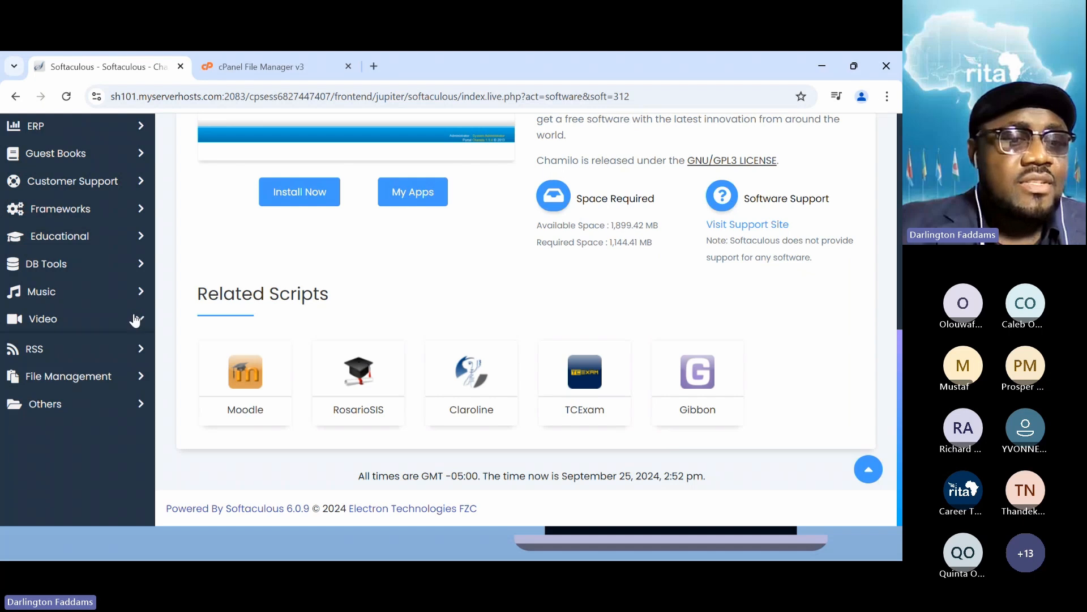
left_click(137, 320)
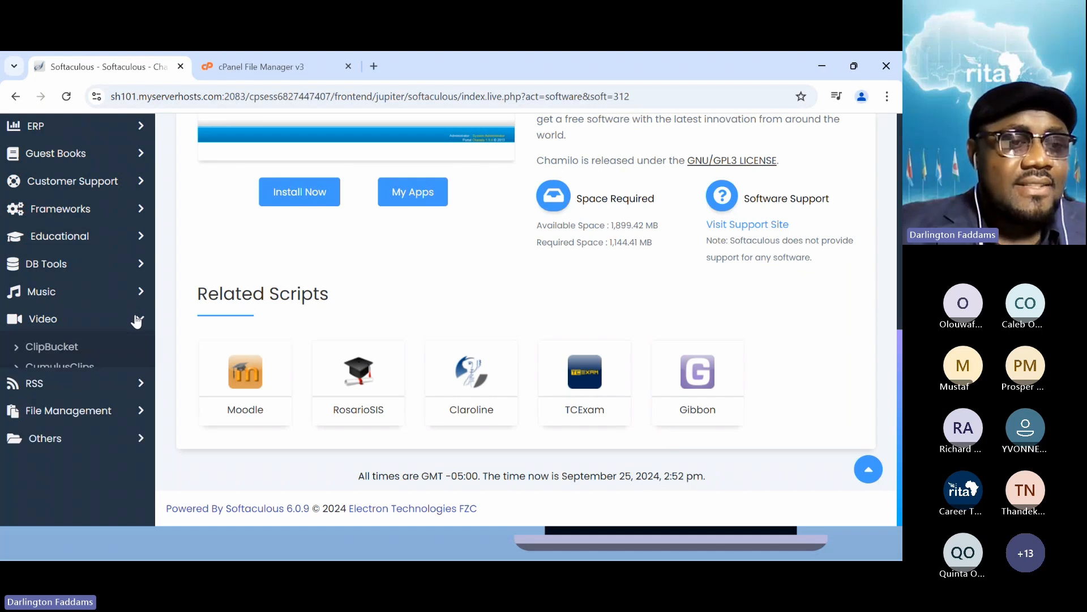
left_click(132, 350)
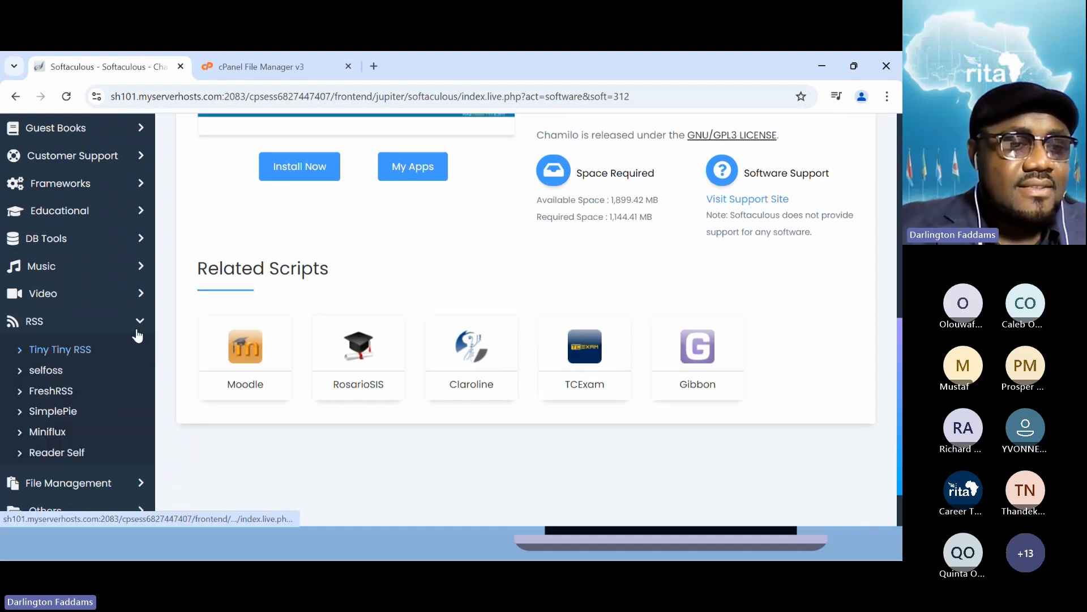
left_click(139, 328)
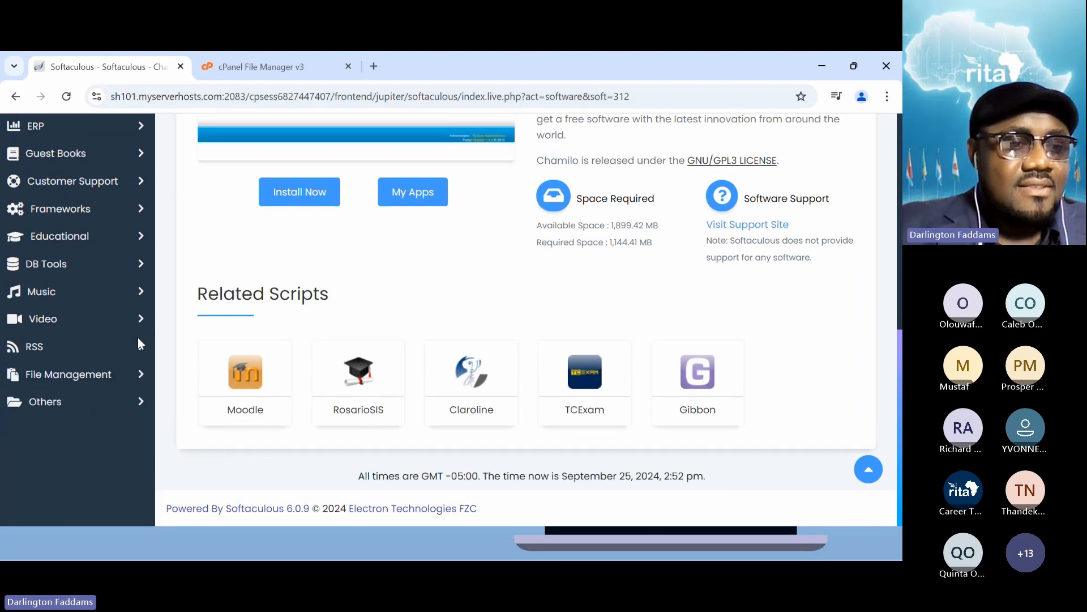
left_click(128, 374)
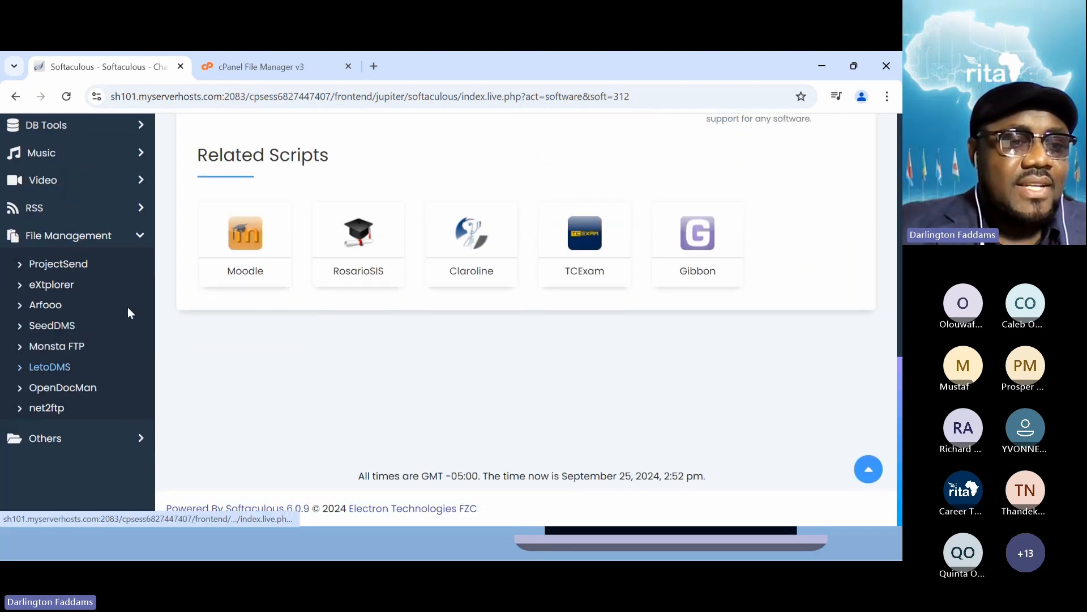
left_click(132, 244)
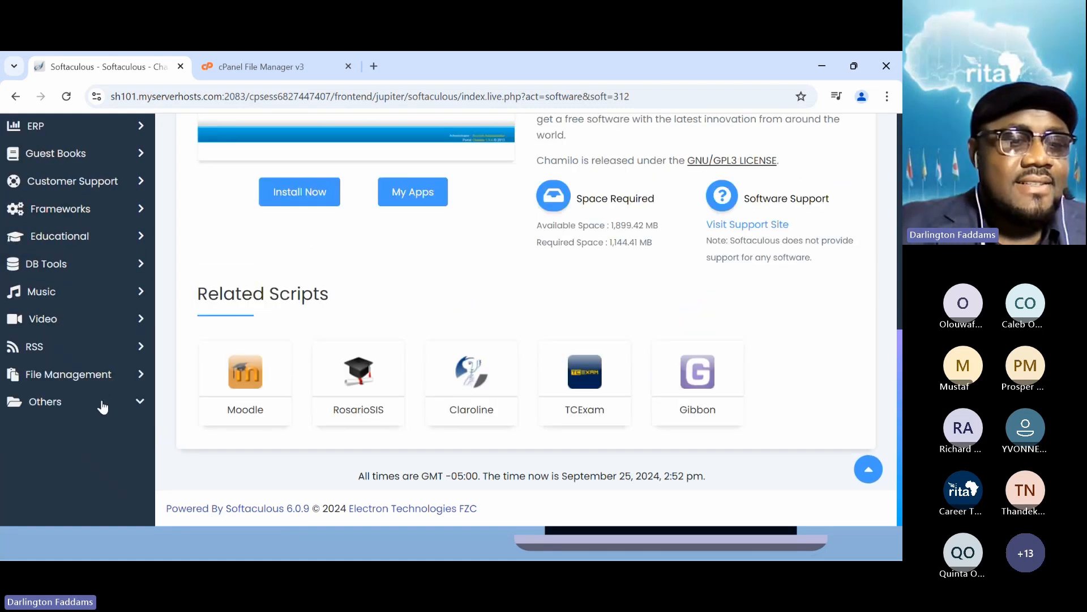
Browse the Others category, collapse it, and return to the top of the Chamilo page.
left_click(102, 405)
scroll(102, 407, "down", 1)
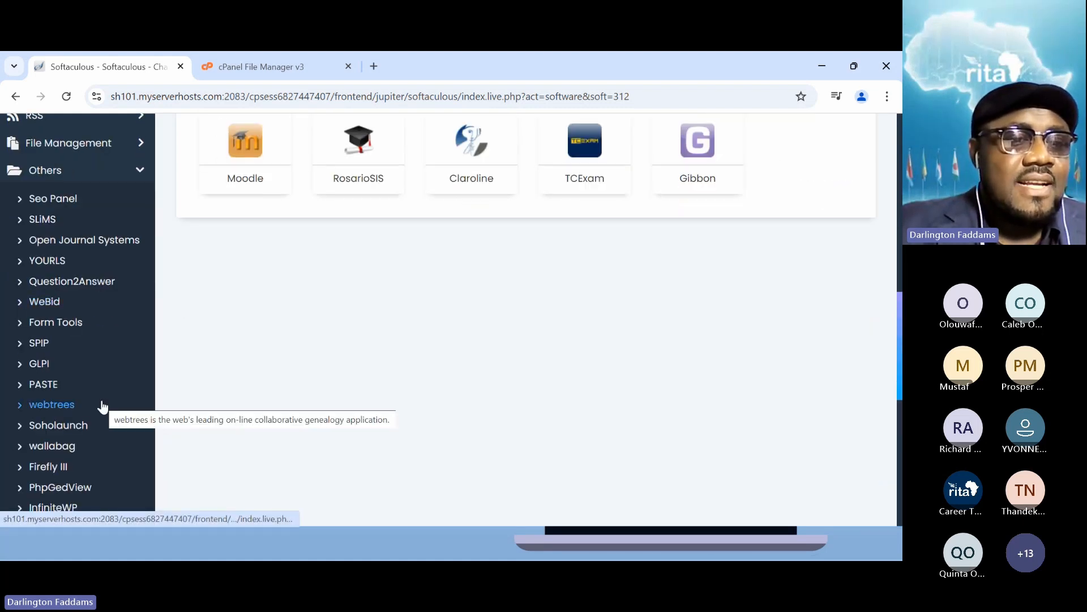
scroll(102, 407, "down", 4)
scroll(102, 406, "down", 4)
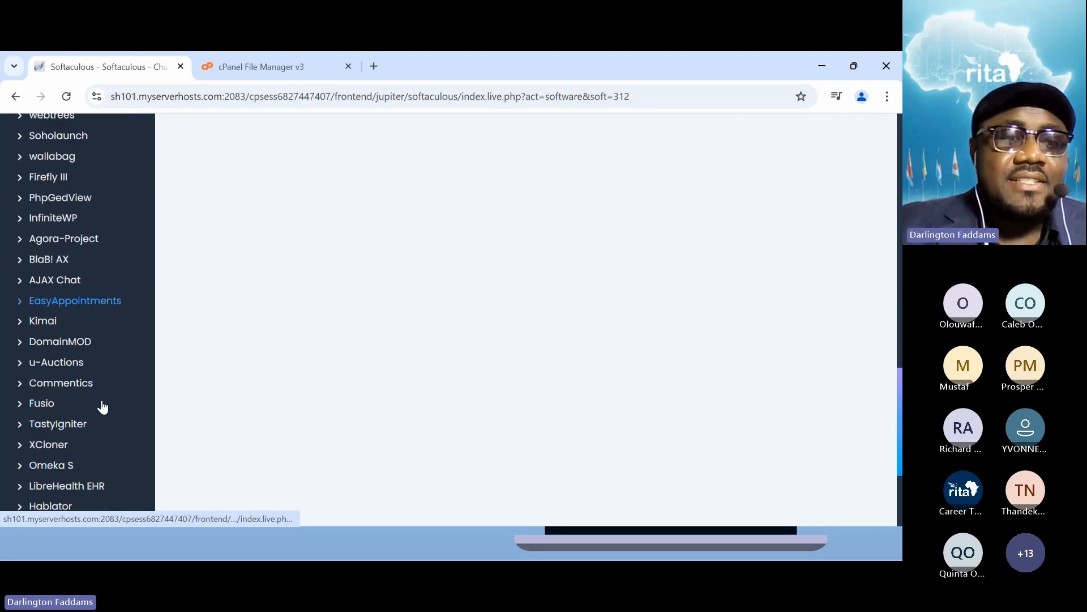
scroll(102, 407, "down", 2)
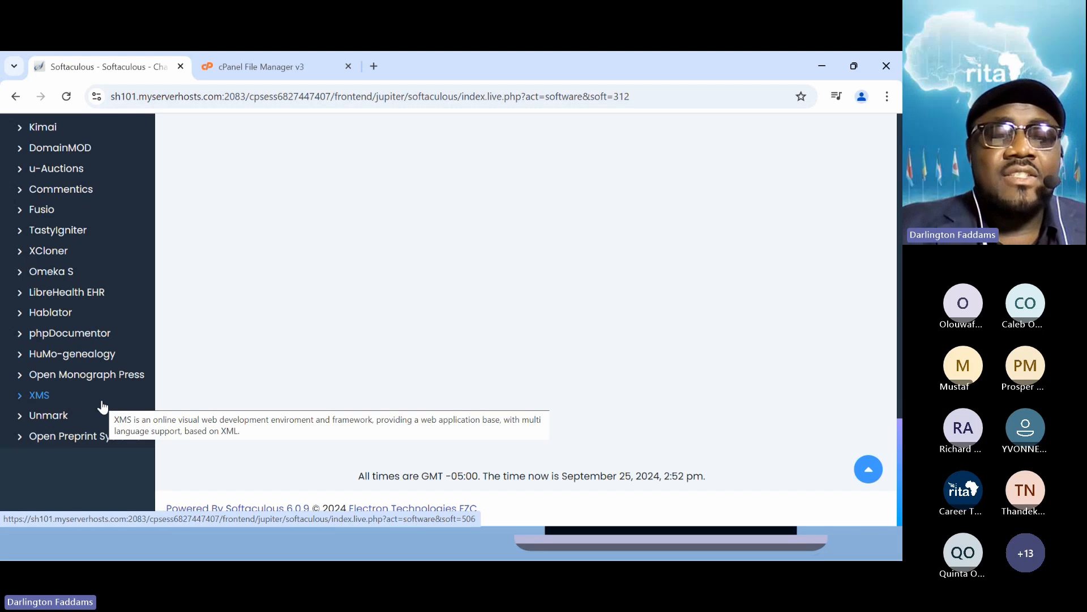
scroll(102, 406, "up", 9)
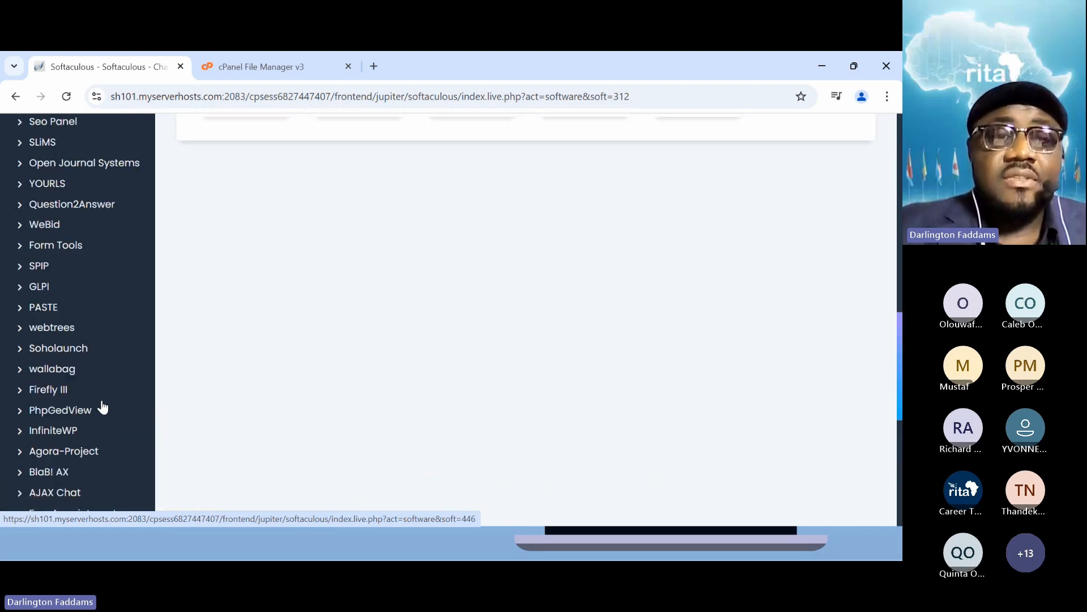
left_click(135, 211)
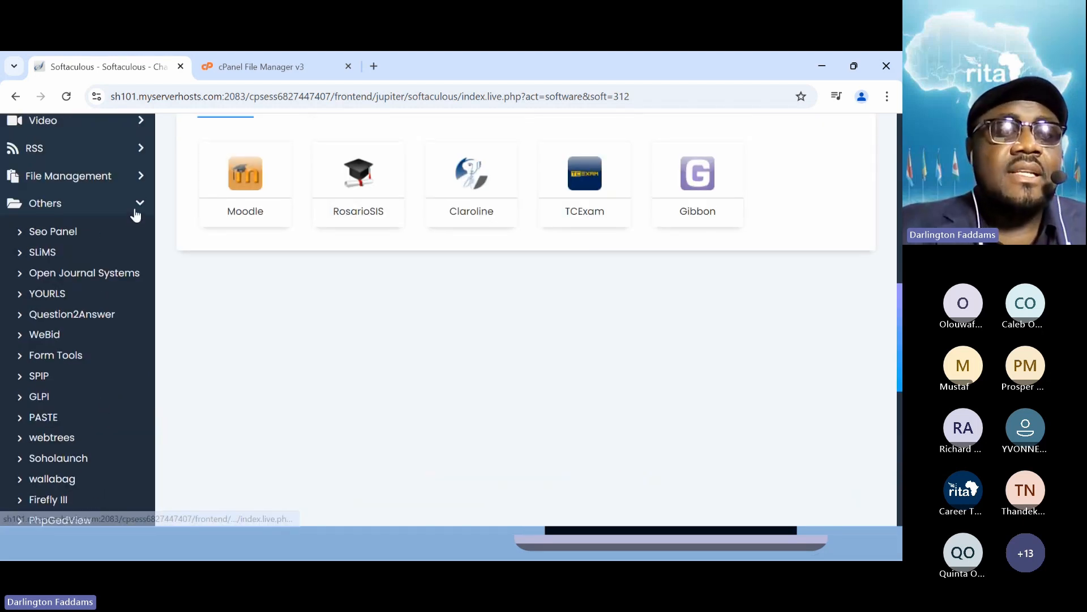
scroll(136, 214, "up", 10)
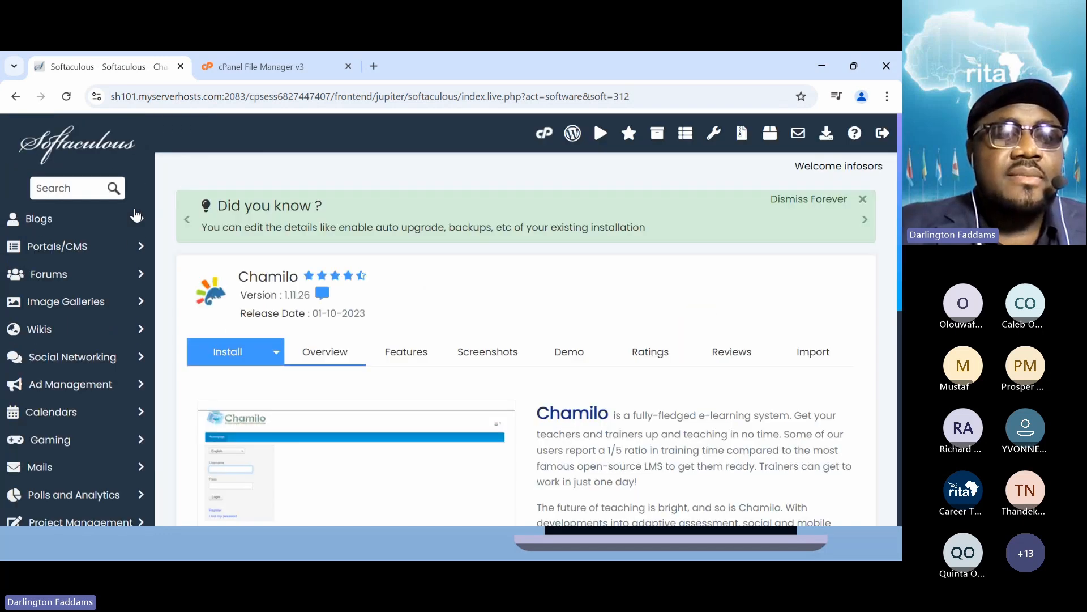
left_click(118, 252)
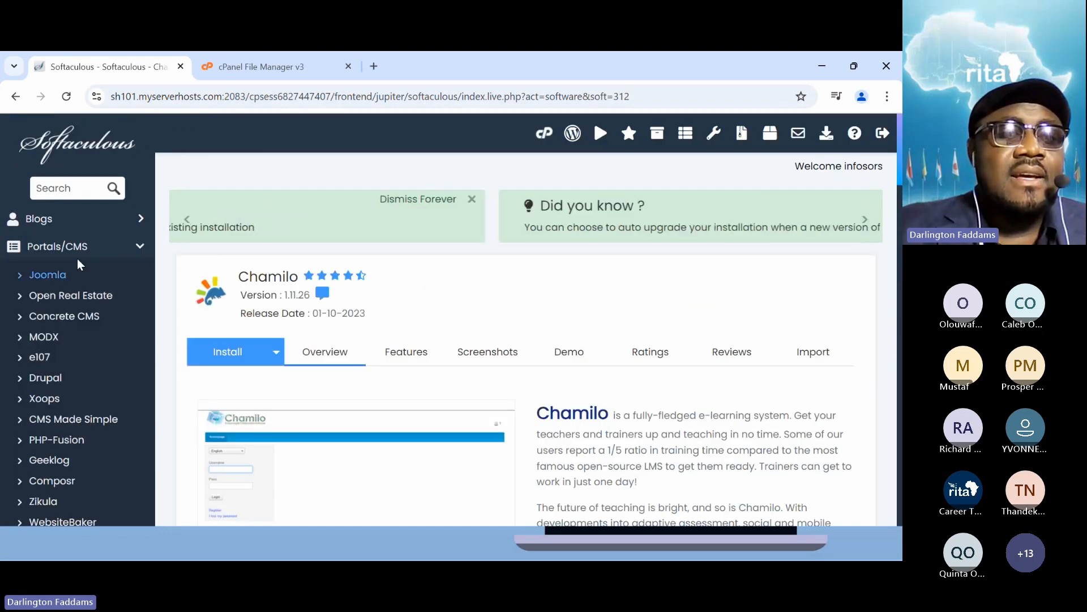
left_click(95, 250)
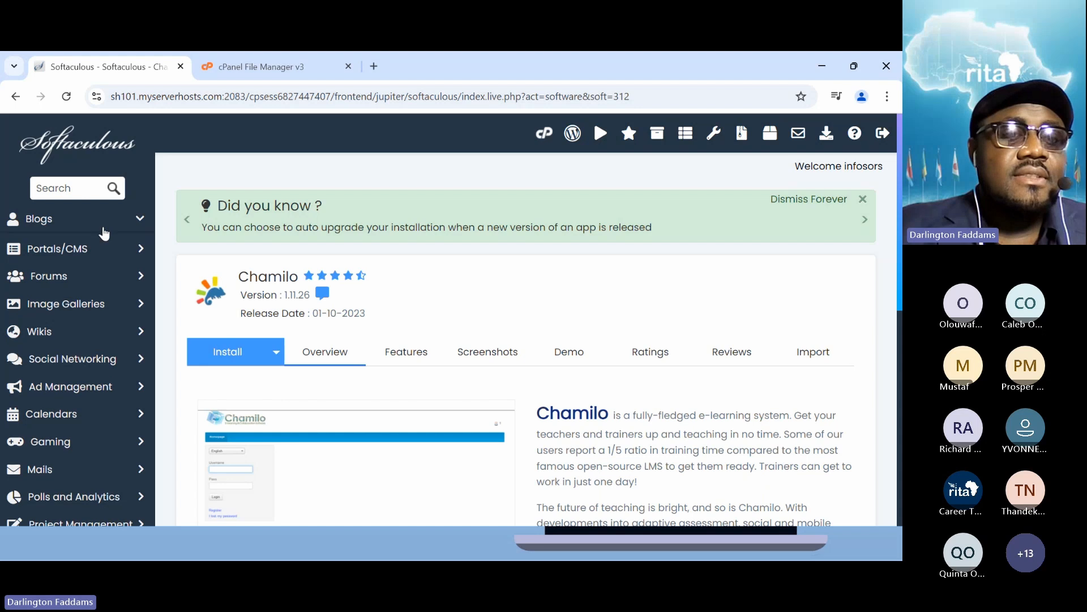
left_click(90, 219)
left_click(68, 254)
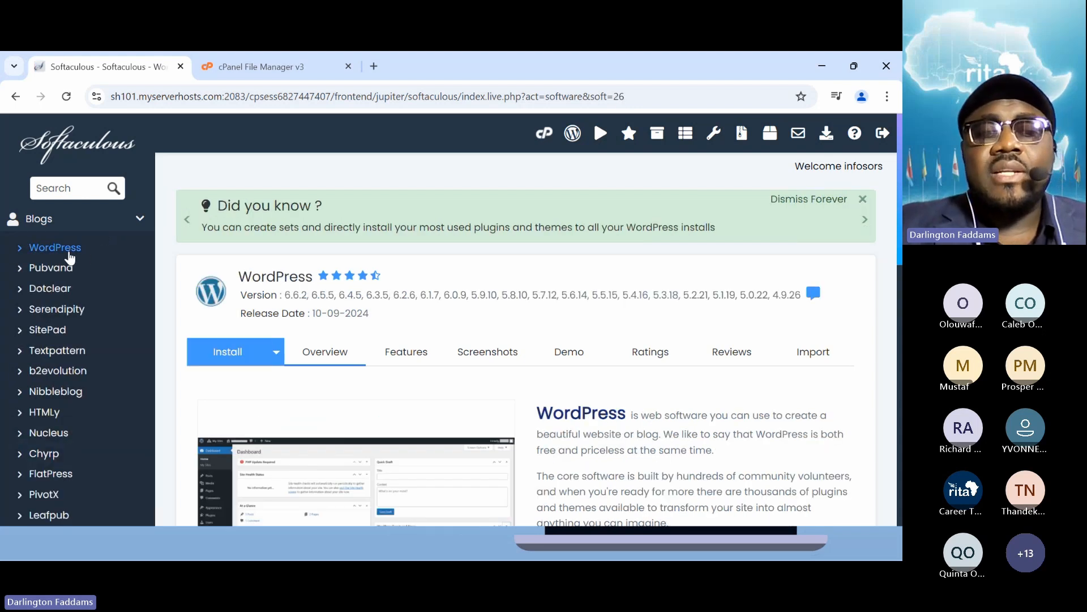
scroll(250, 413, "down", 4)
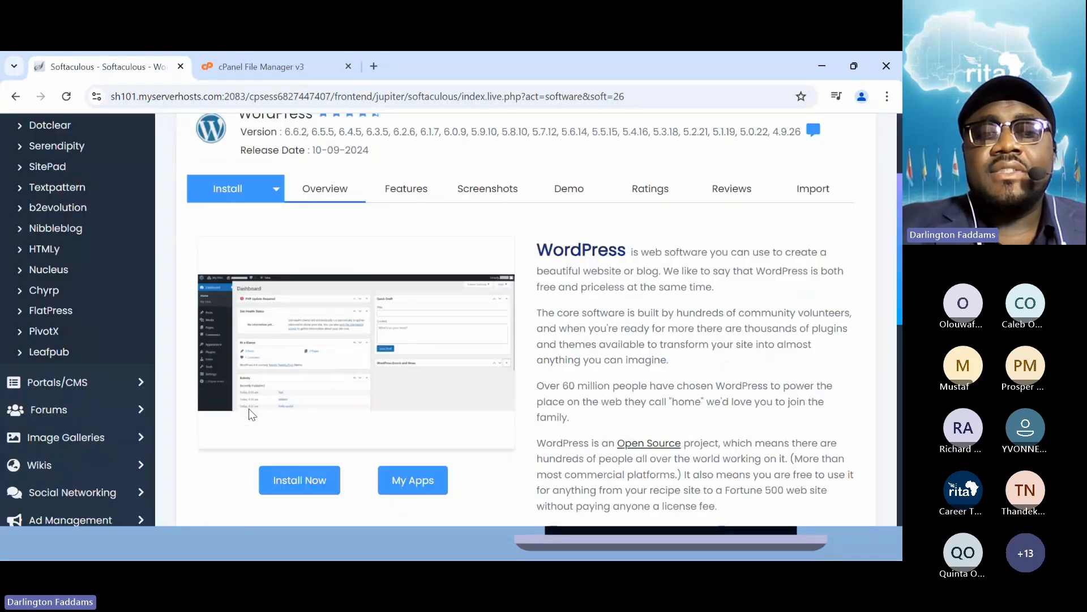
scroll(250, 413, "up", 4)
left_click(15, 96)
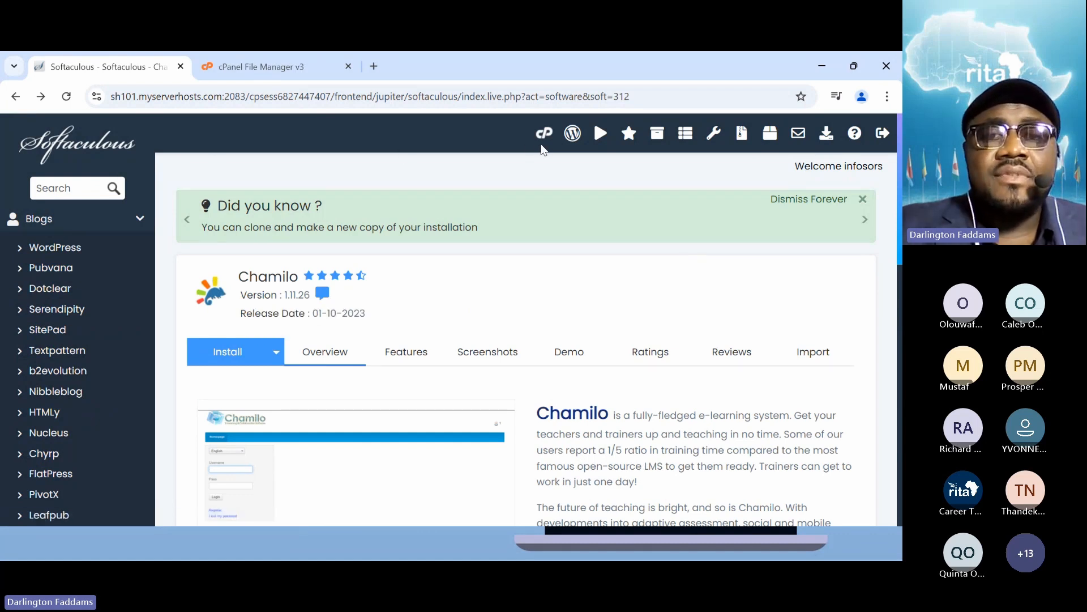
left_click(546, 141)
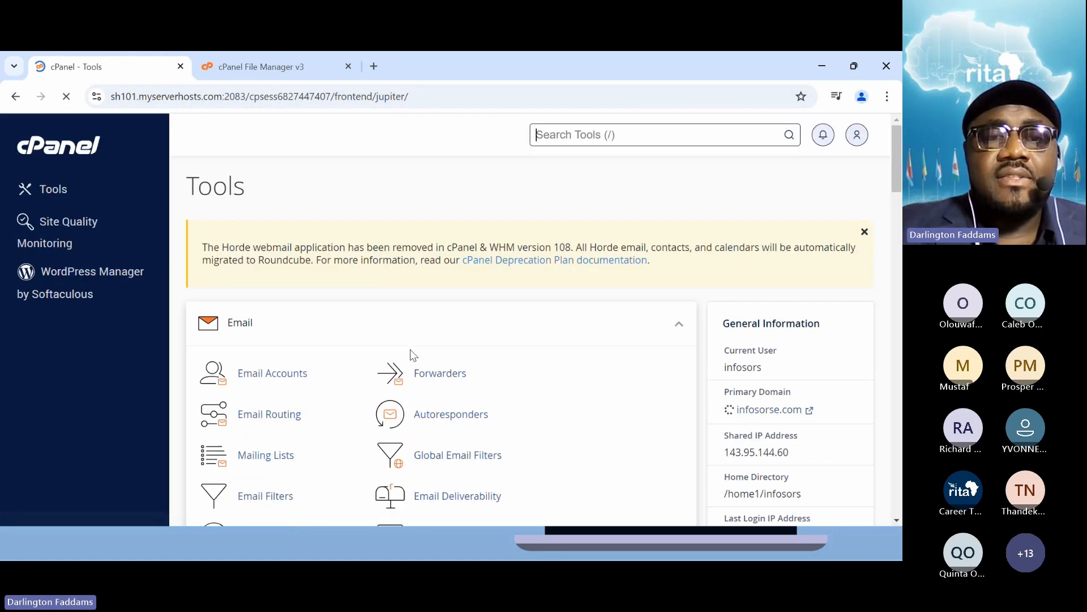
scroll(412, 355, "down", 10)
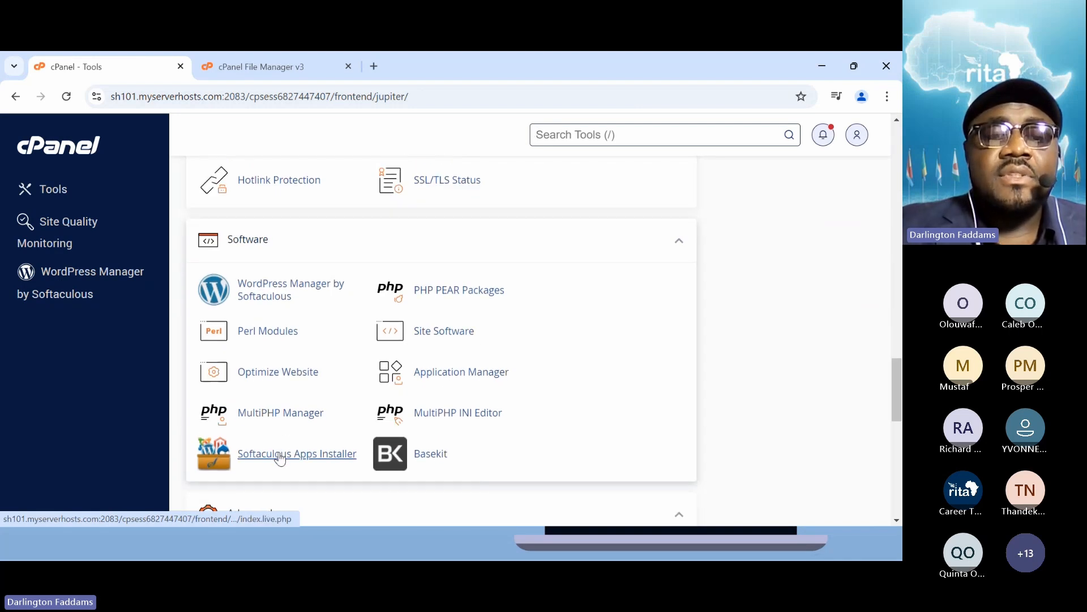
left_click(282, 457)
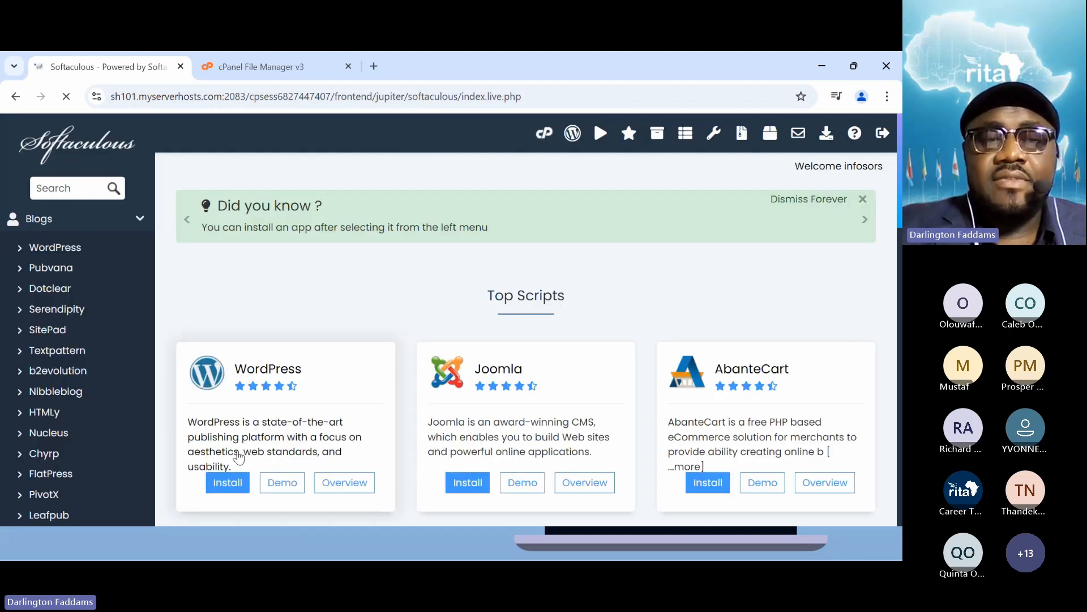
left_click(238, 483)
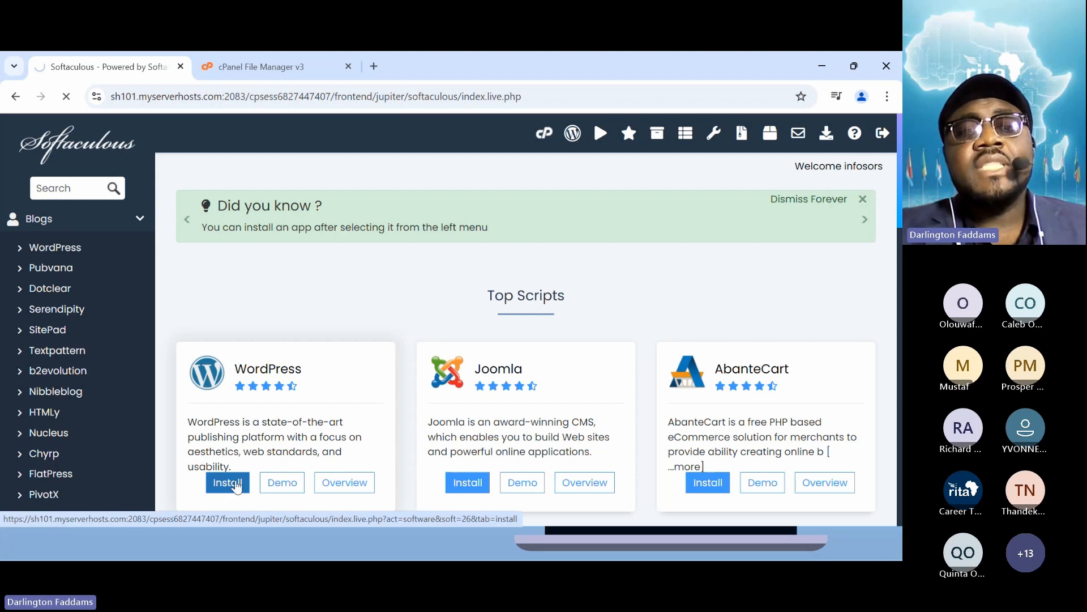
scroll(327, 463, "down", 3)
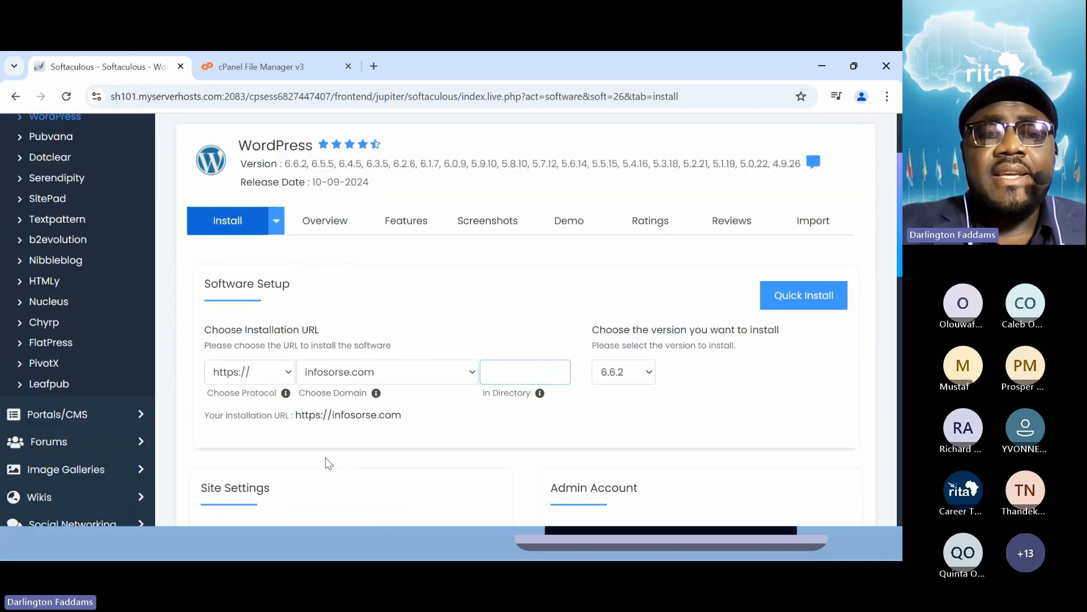
scroll(338, 349, "down", 12)
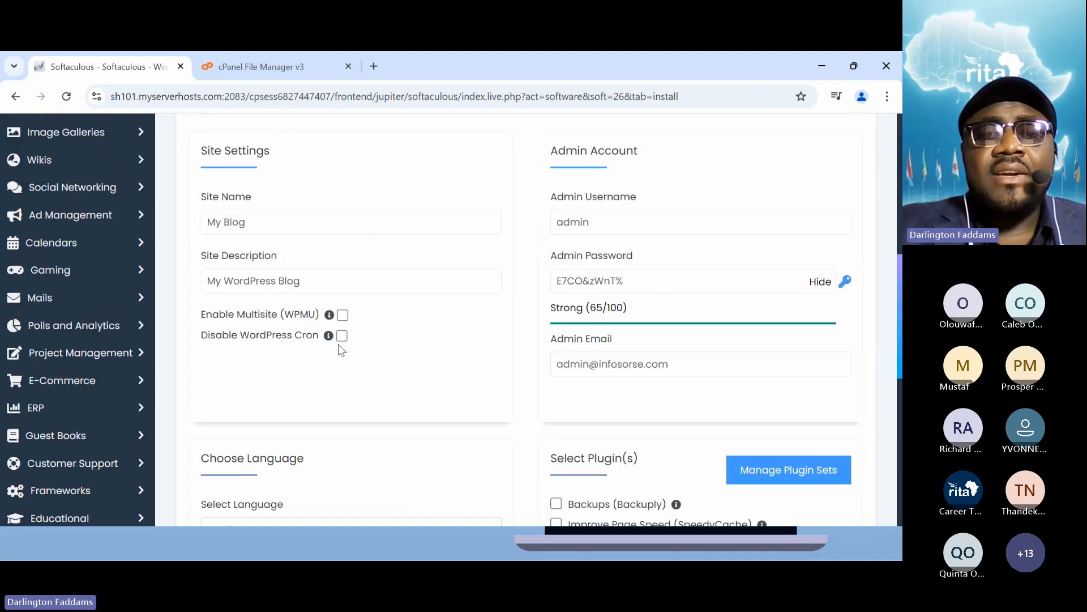
scroll(337, 350, "up", 9)
scroll(339, 345, "up", 7)
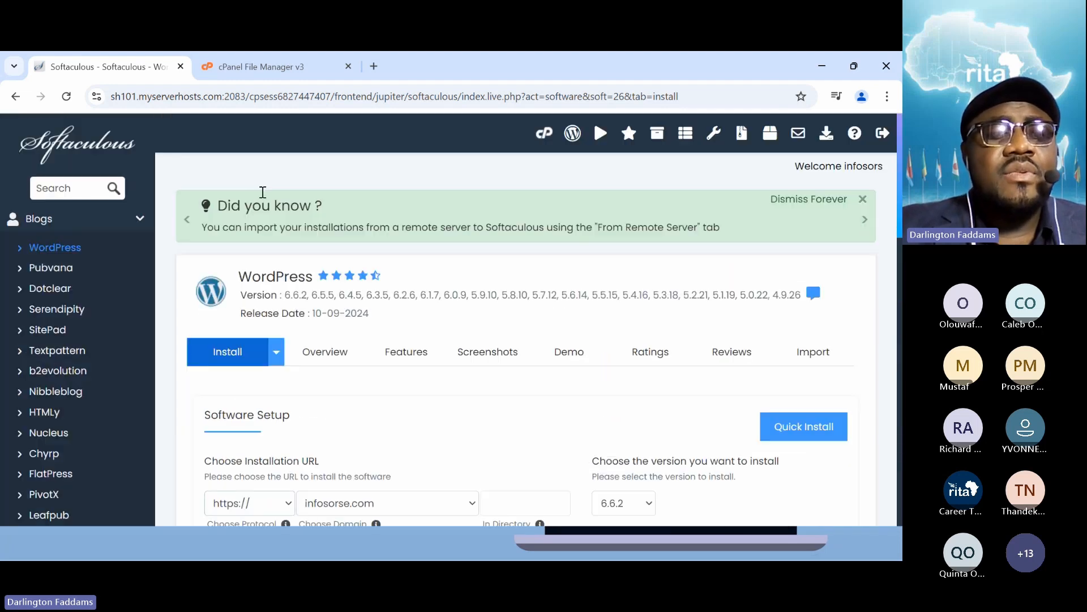
left_click(10, 97)
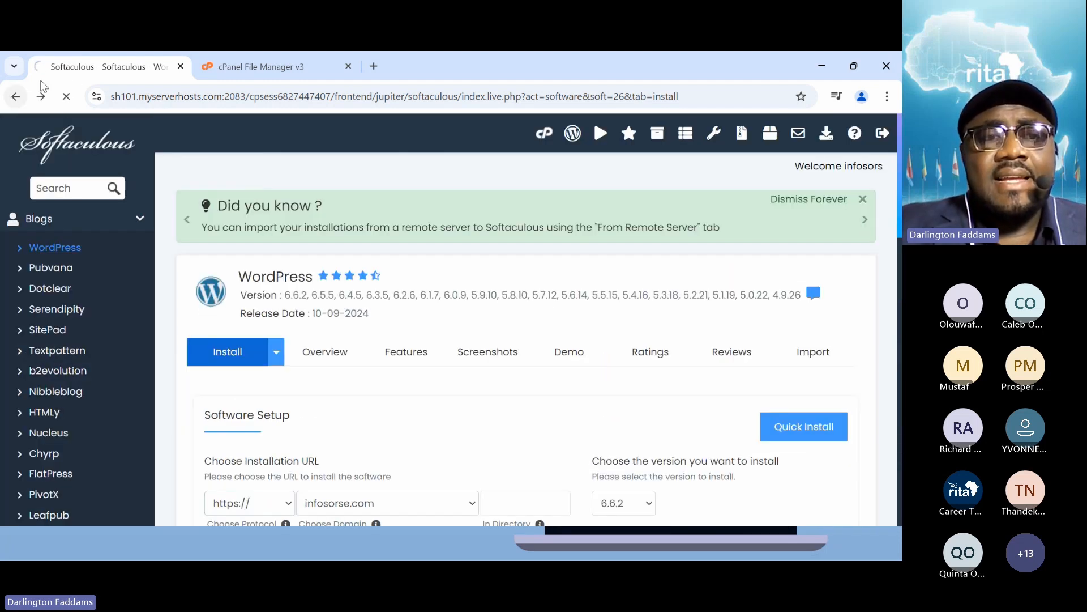
scroll(317, 310, "down", 12)
scroll(320, 310, "down", 8)
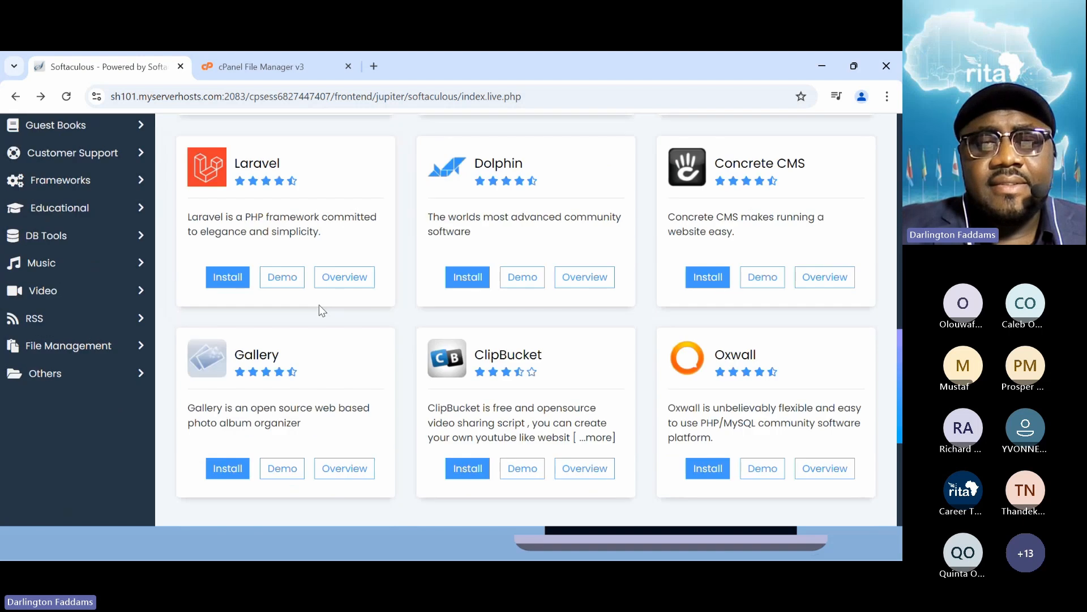
scroll(320, 310, "up", 8)
scroll(319, 310, "up", 8)
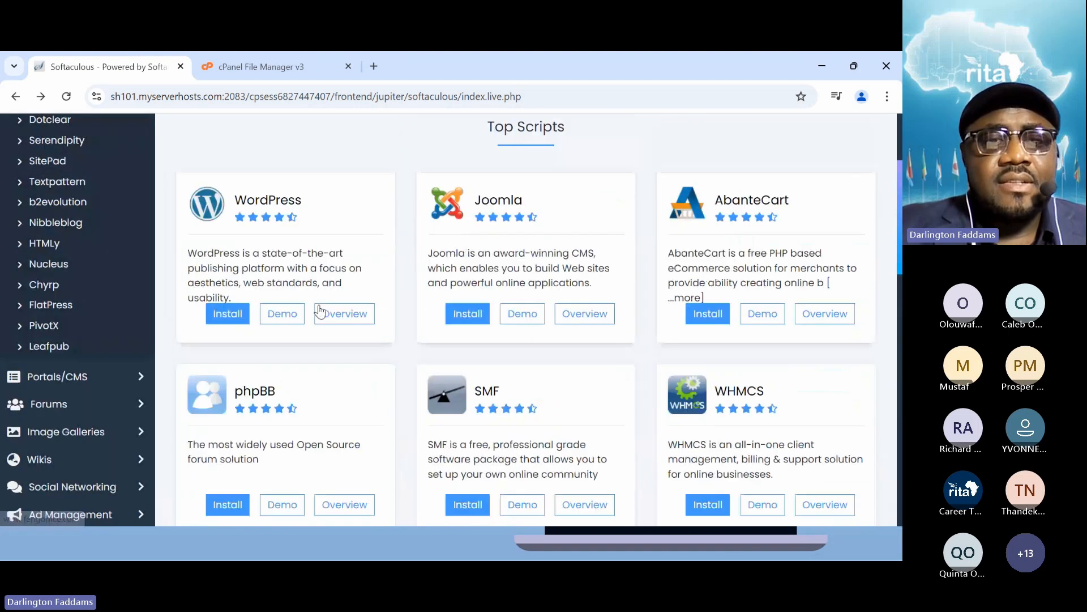
left_click(344, 350)
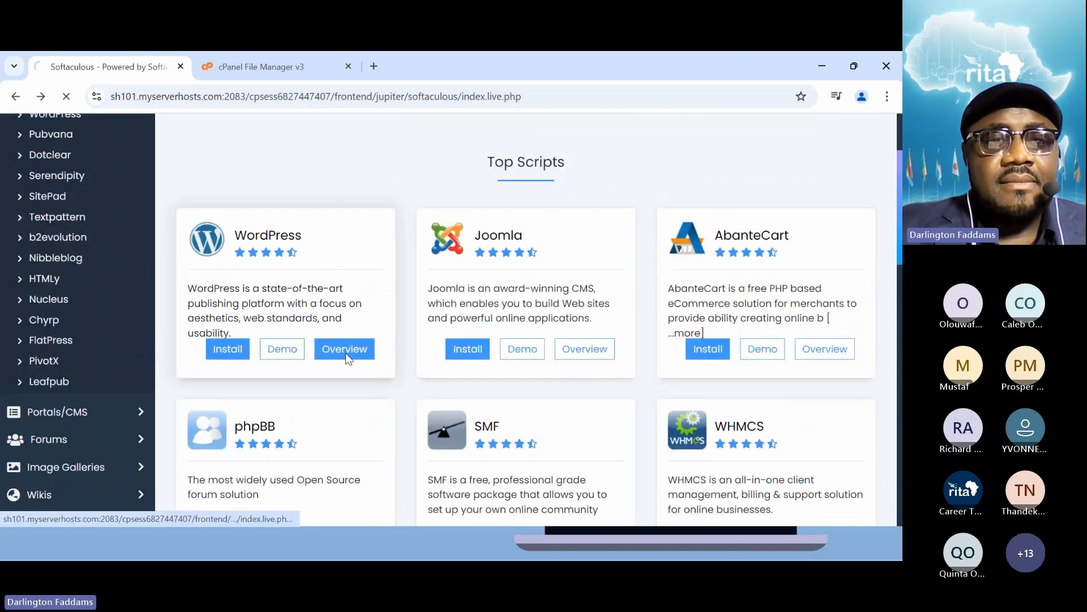
scroll(347, 358, "down", 15)
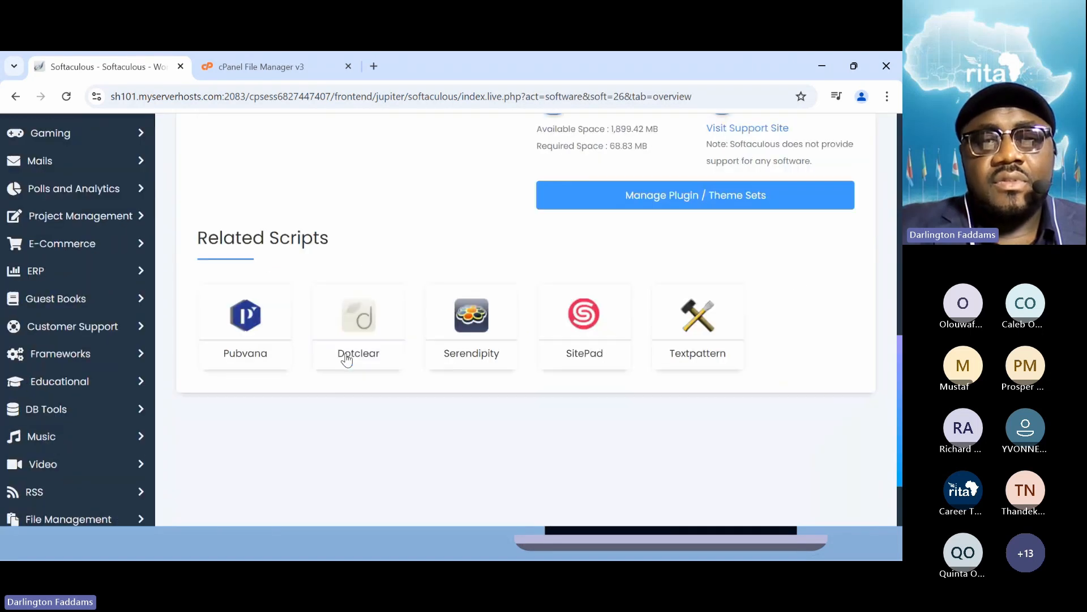
scroll(347, 361, "up", 5)
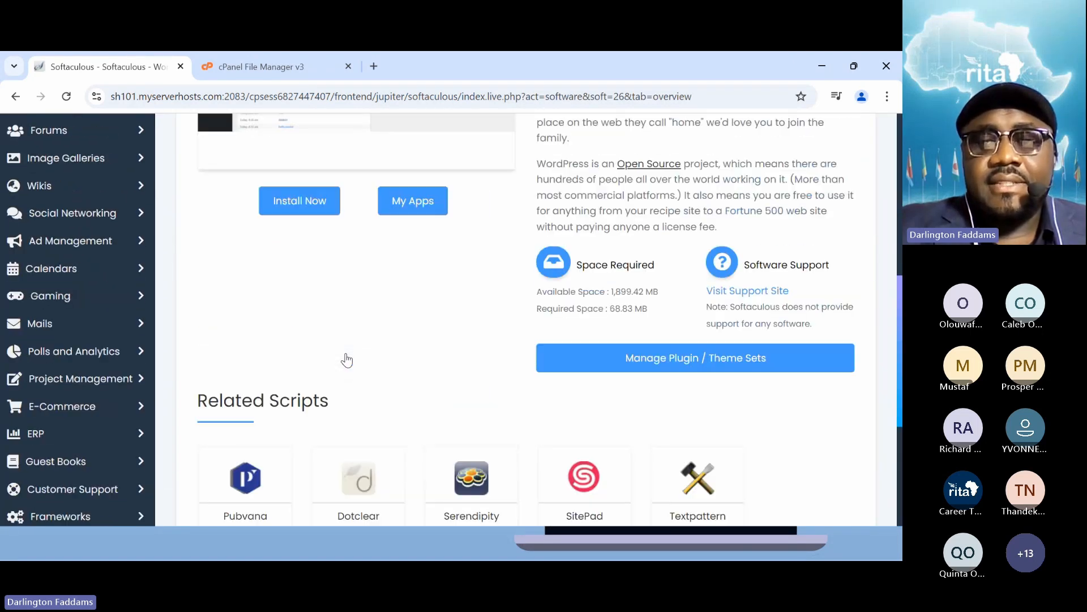
scroll(346, 361, "up", 5)
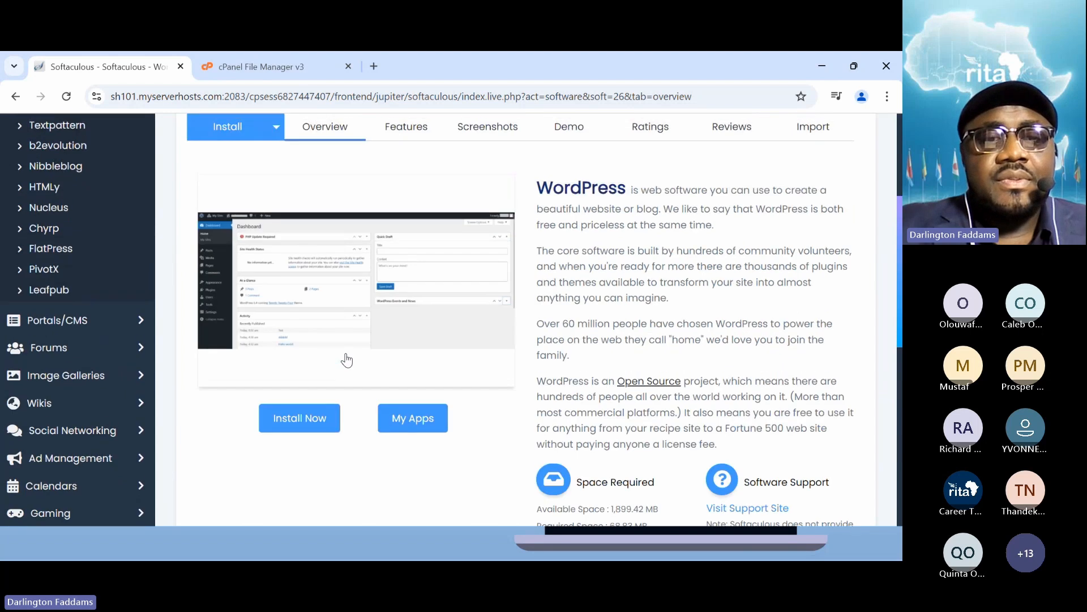
scroll(347, 360, "up", 1)
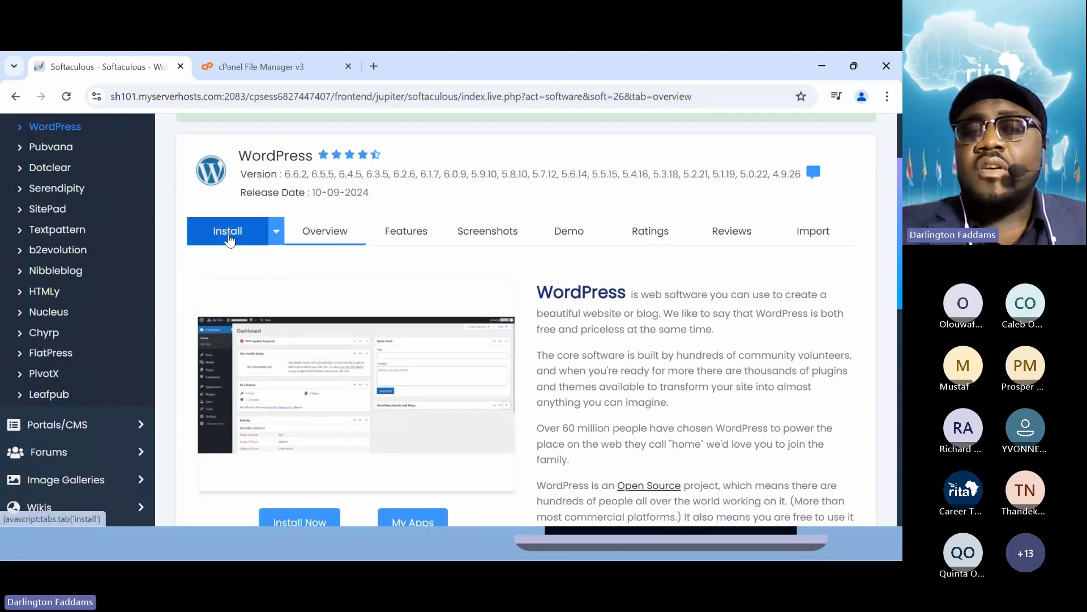
left_click(228, 238)
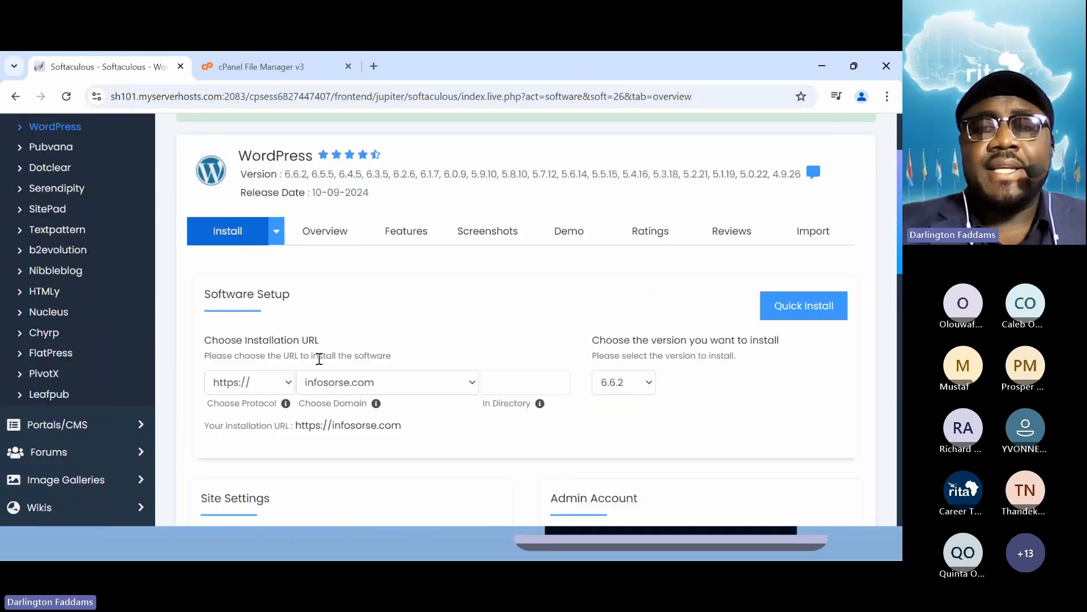
scroll(319, 359, "down", 3)
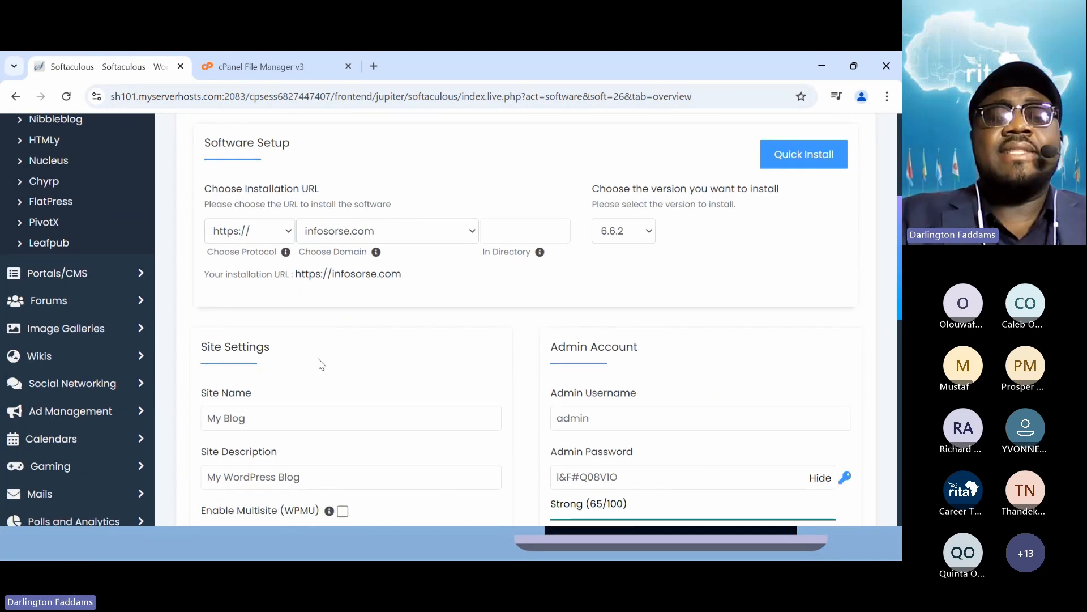
scroll(319, 359, "up", 2)
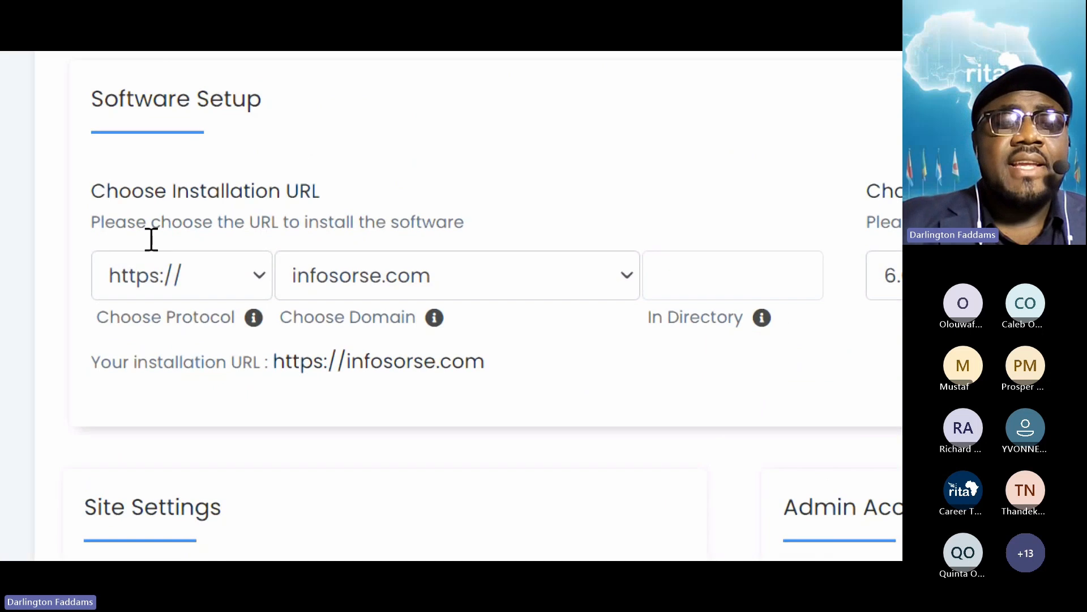
left_click(242, 288)
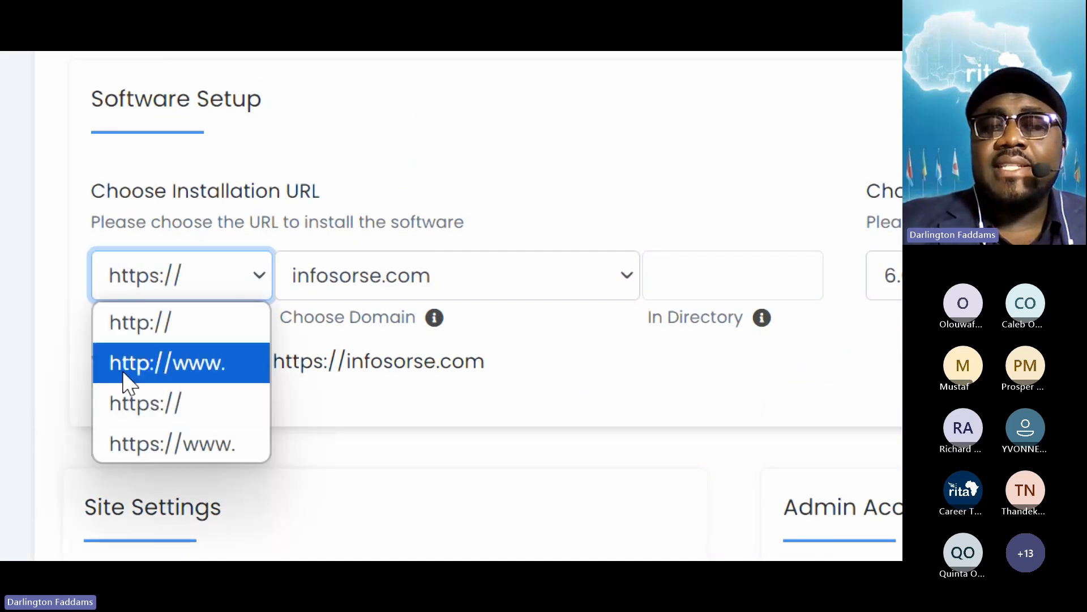
left_click(199, 375)
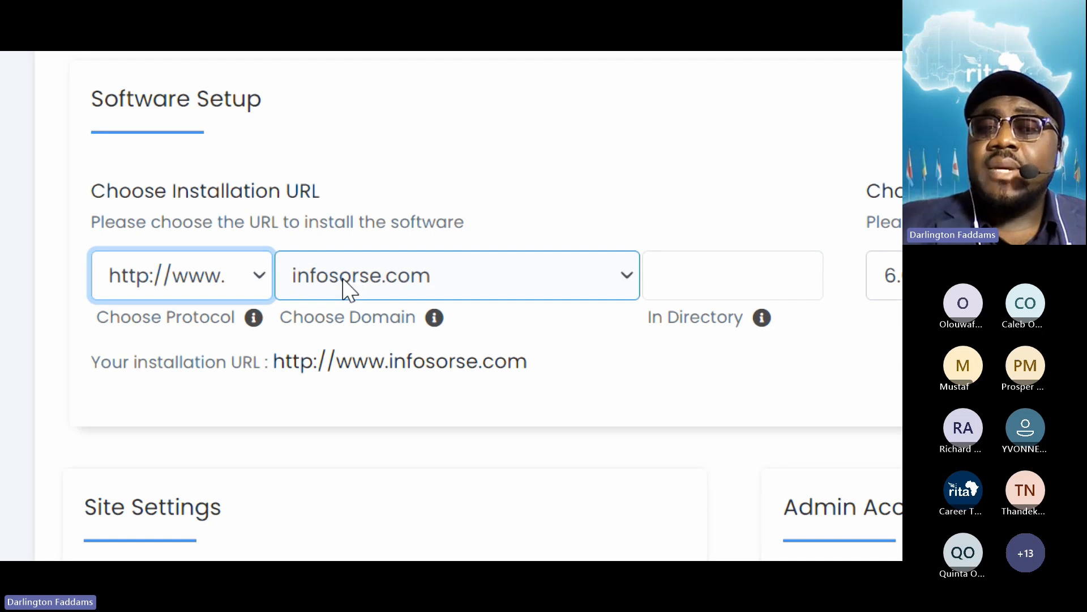
Set the installation domain to infosorse.com after briefly trying tengen.infosorse.com.
left_click(409, 281)
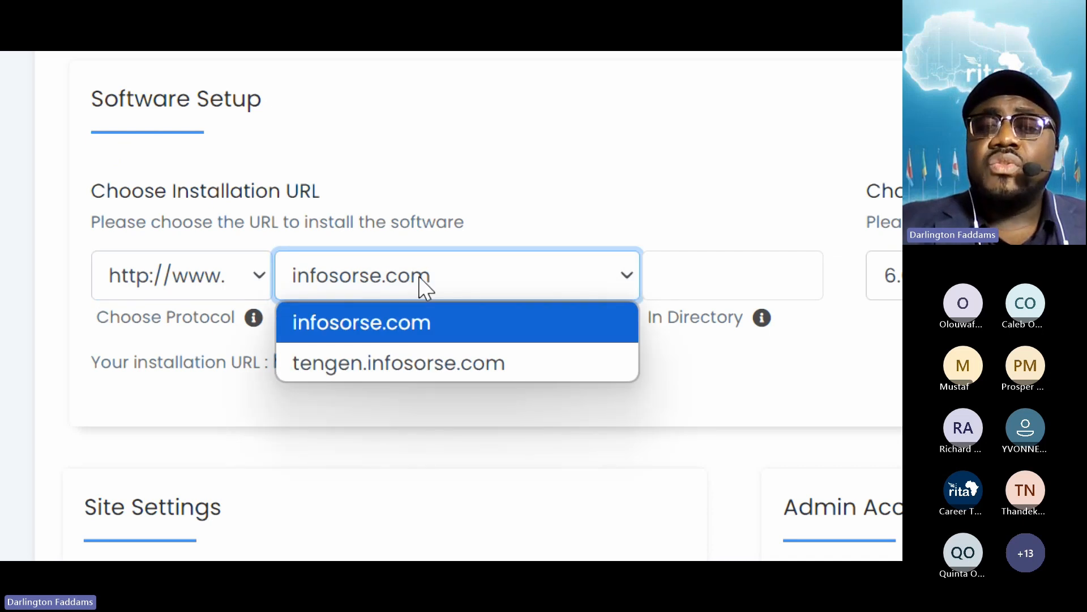
left_click(355, 296)
left_click(361, 295)
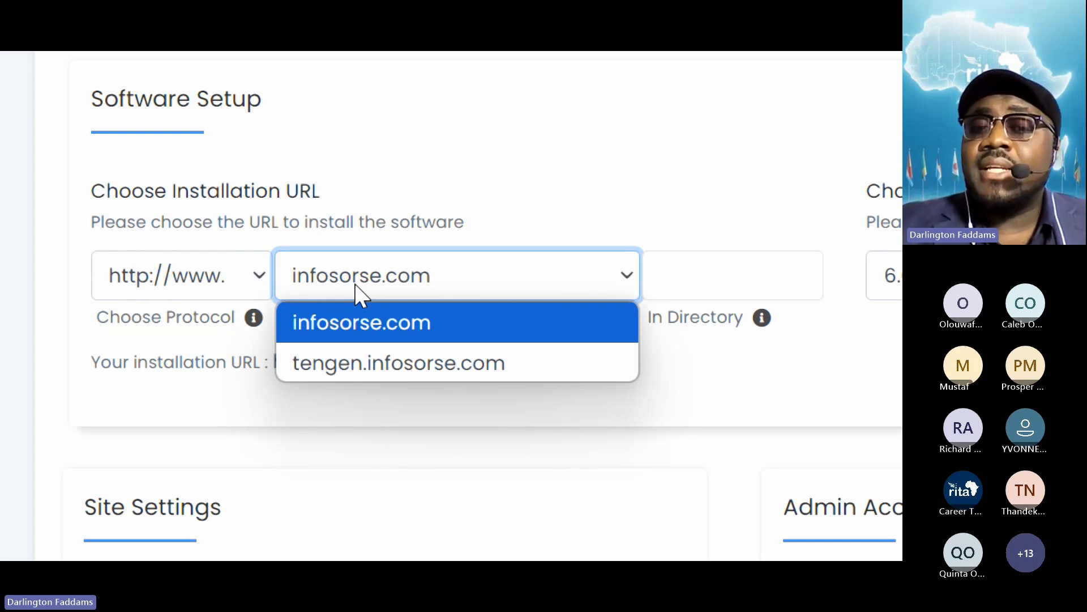
left_click(352, 369)
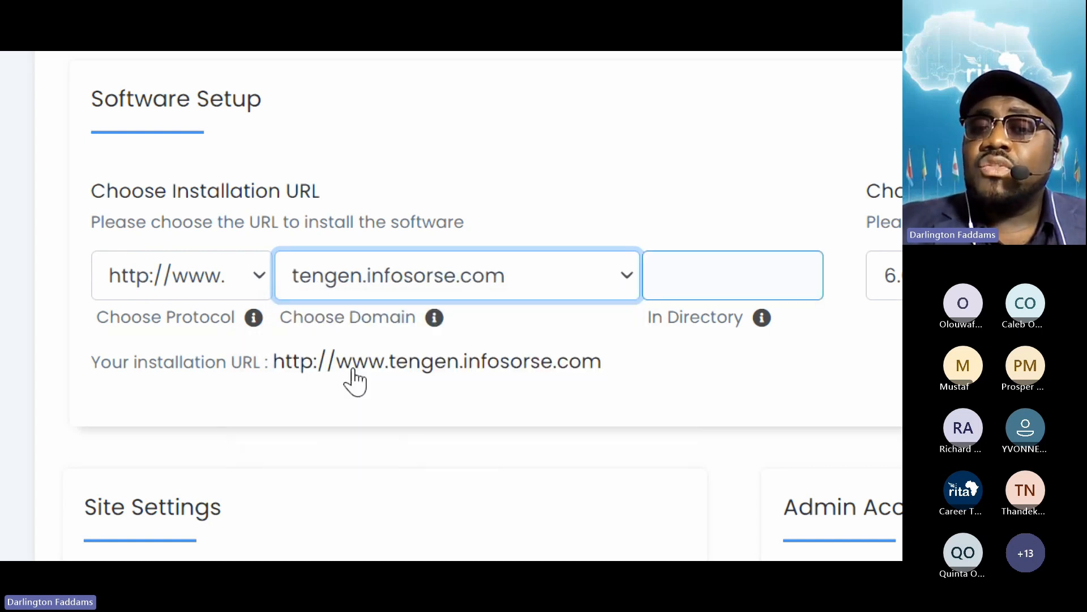
left_click(370, 286)
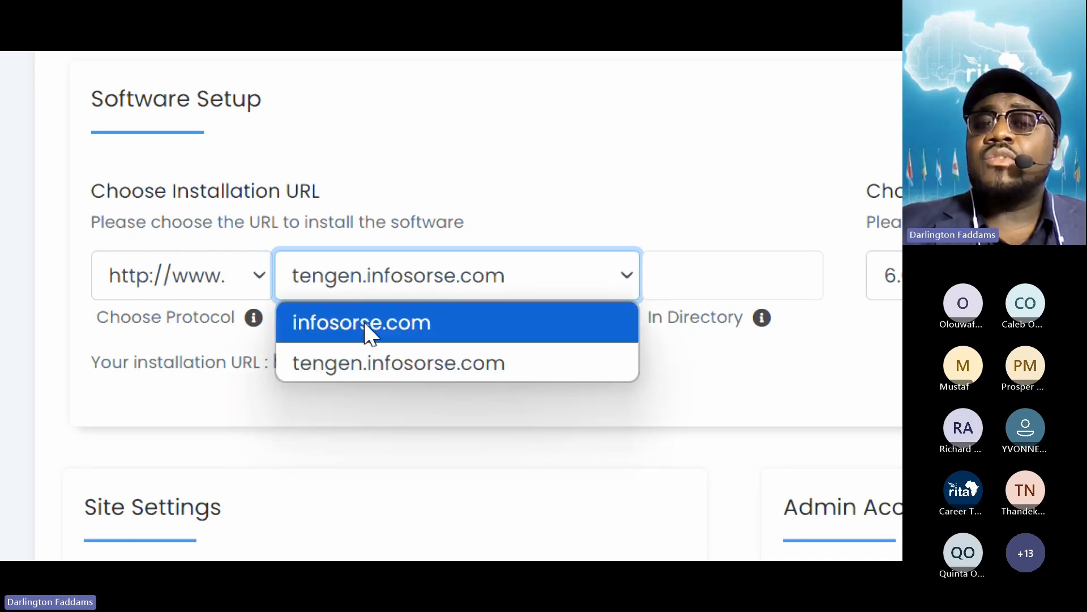
left_click(368, 326)
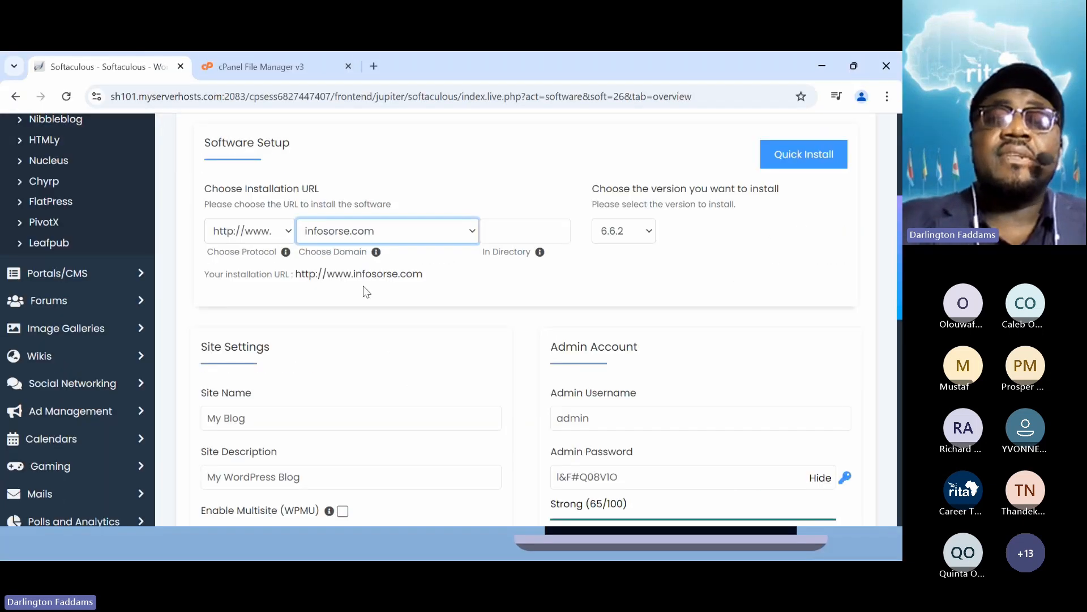
Load infosorse.com in a new tab, see 403 Forbidden, and return to Softaculous.
left_click(374, 66)
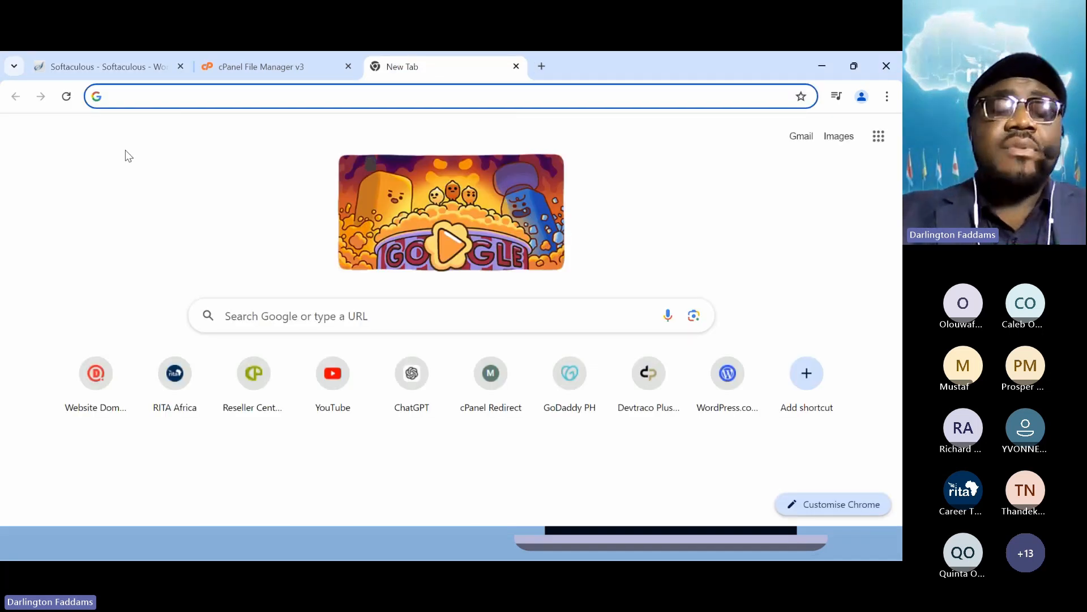
type("infosorse.com")
key("Return")
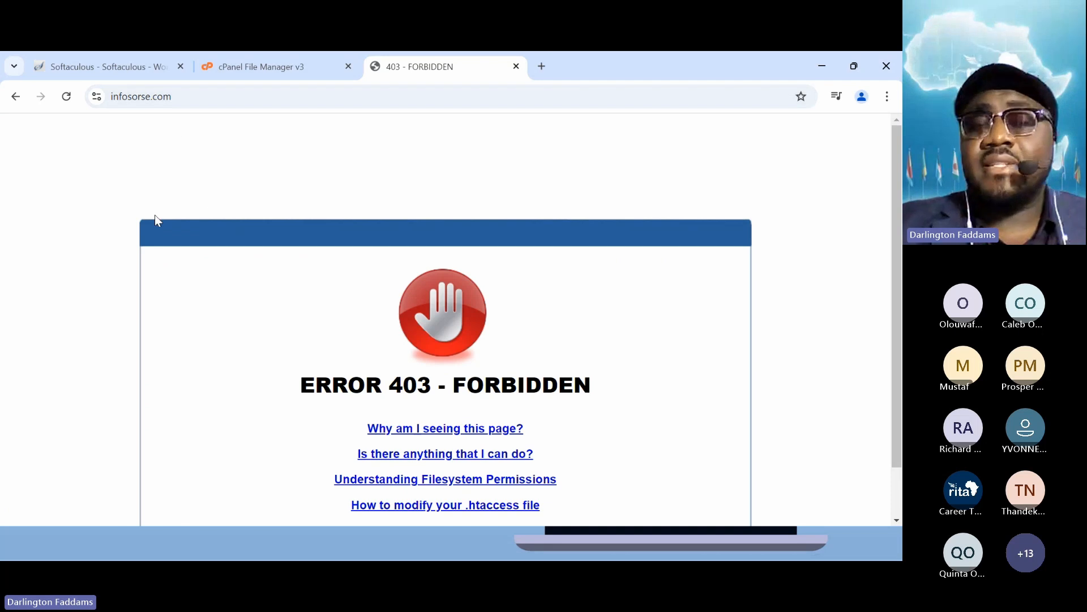
left_click(127, 55)
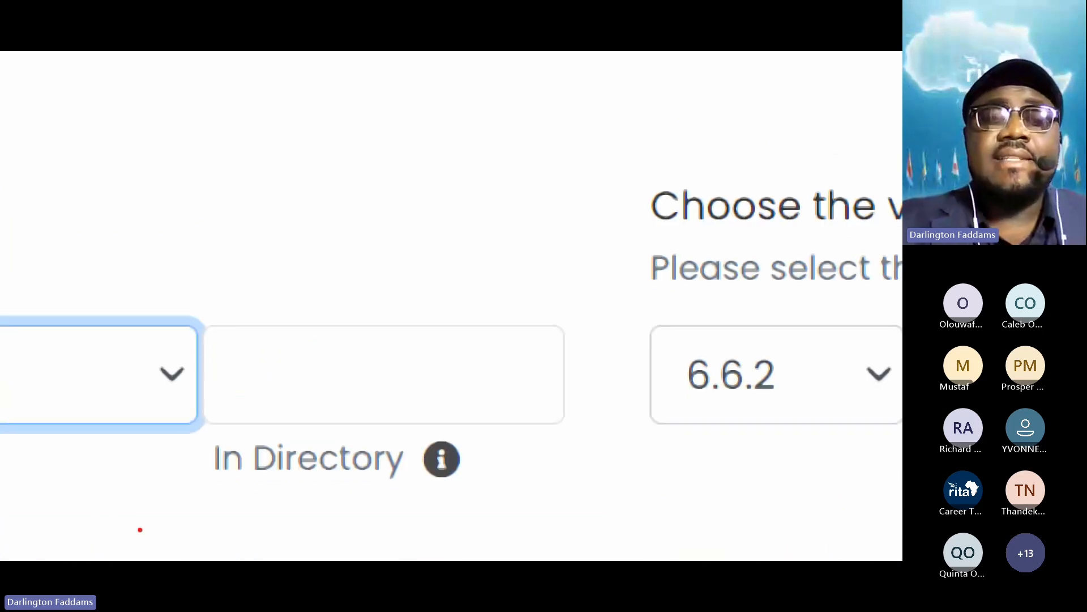
mouse_move(221, 196)
left_mouse_down()
mouse_move(369, 370)
mouse_move(623, 399)
mouse_move(616, 414)
left_mouse_up()
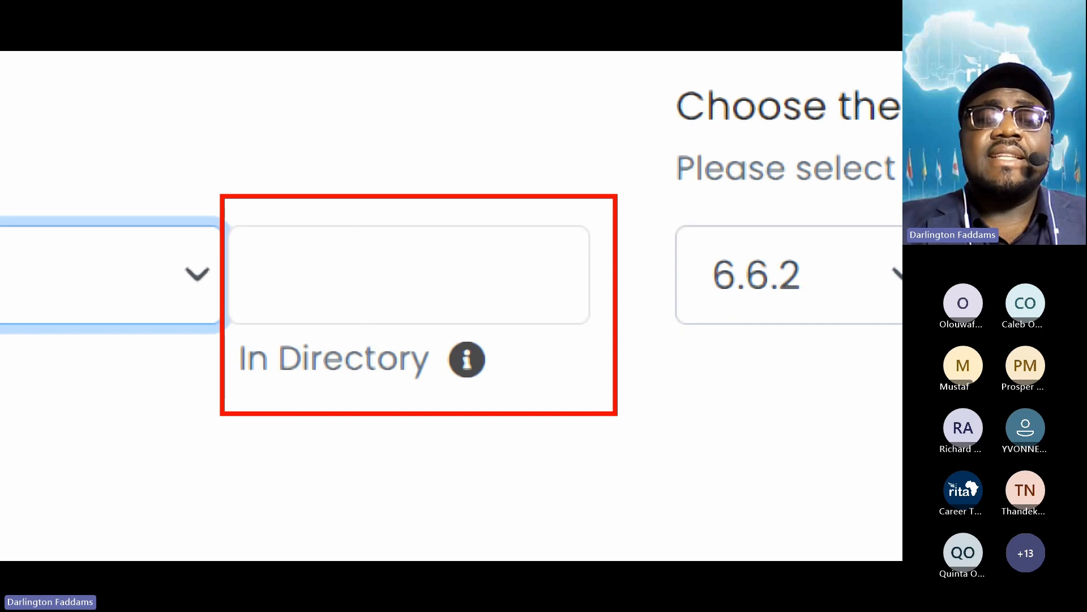
mouse_move(582, 340)
left_mouse_down()
mouse_move(643, 369)
mouse_move(844, 508)
left_mouse_up()
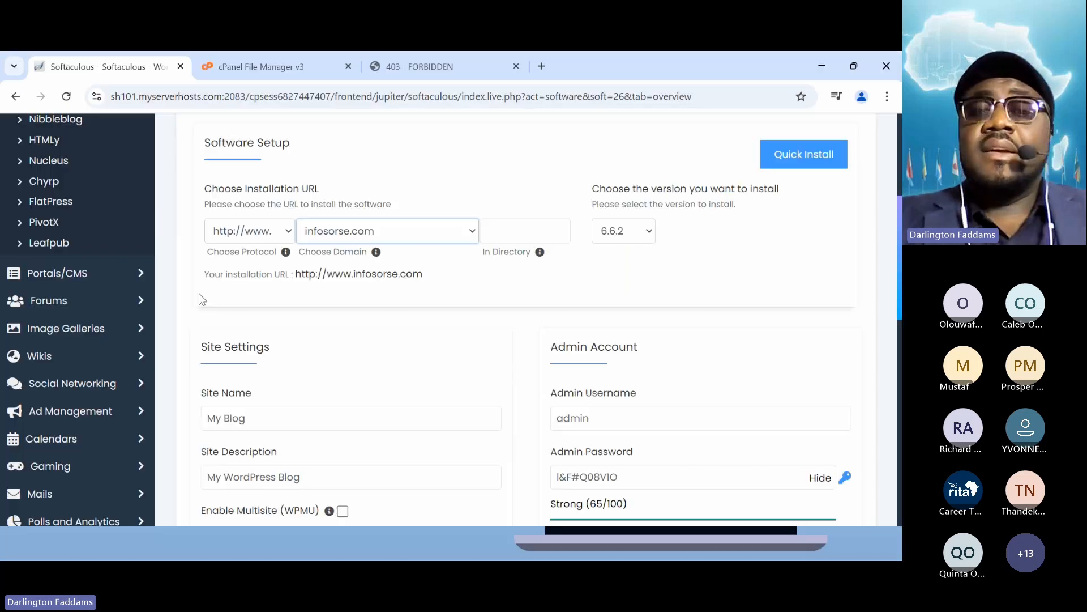
left_click(358, 232)
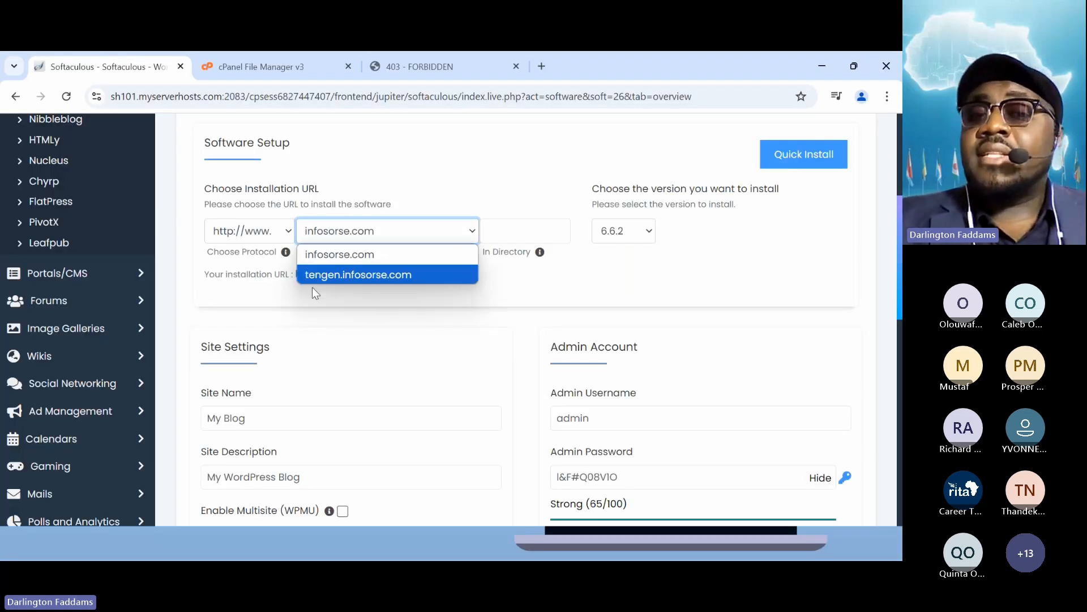
left_click(325, 274)
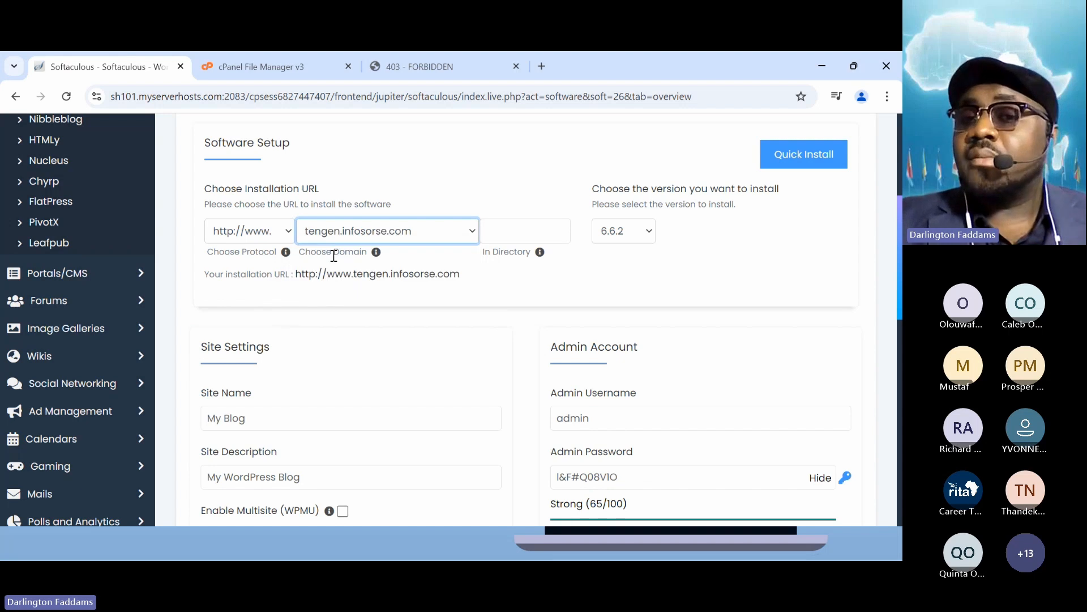
left_click(359, 237)
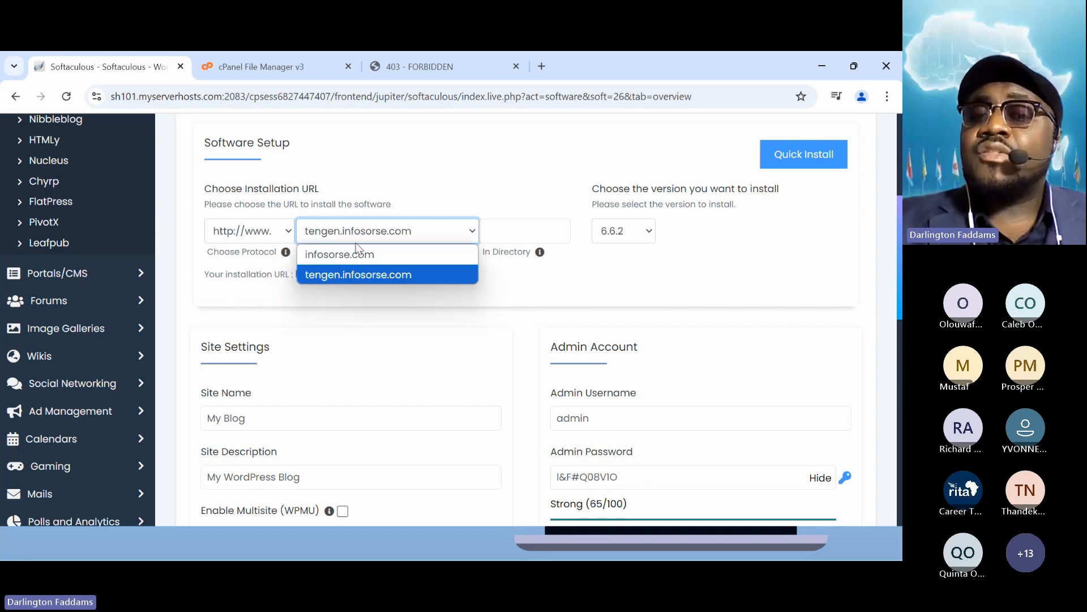
left_click(349, 252)
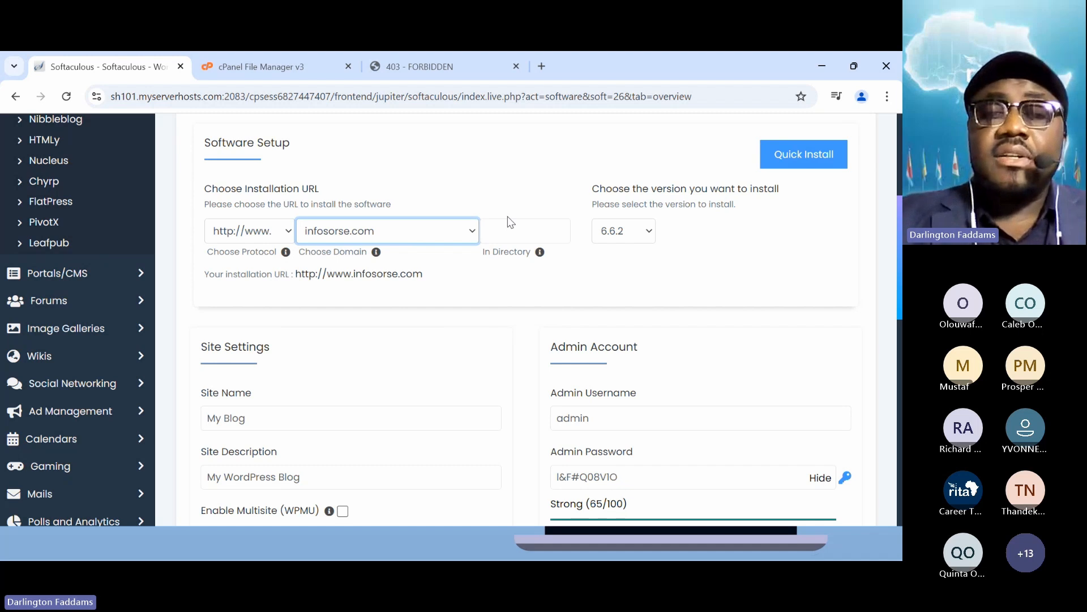
left_click(506, 229)
type("blog")
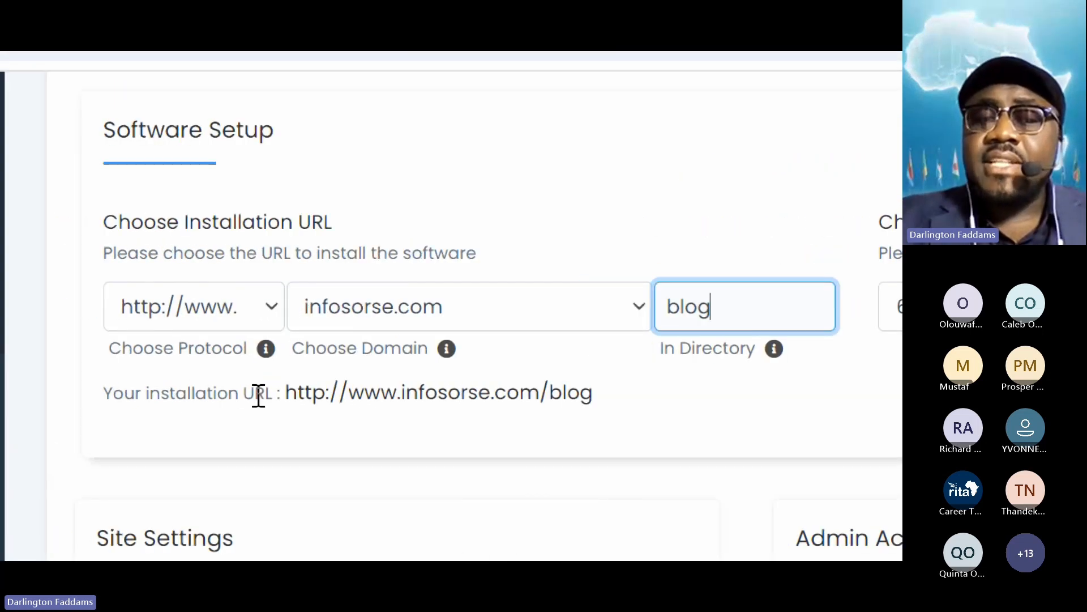
left_click_drag(285, 395, 616, 422)
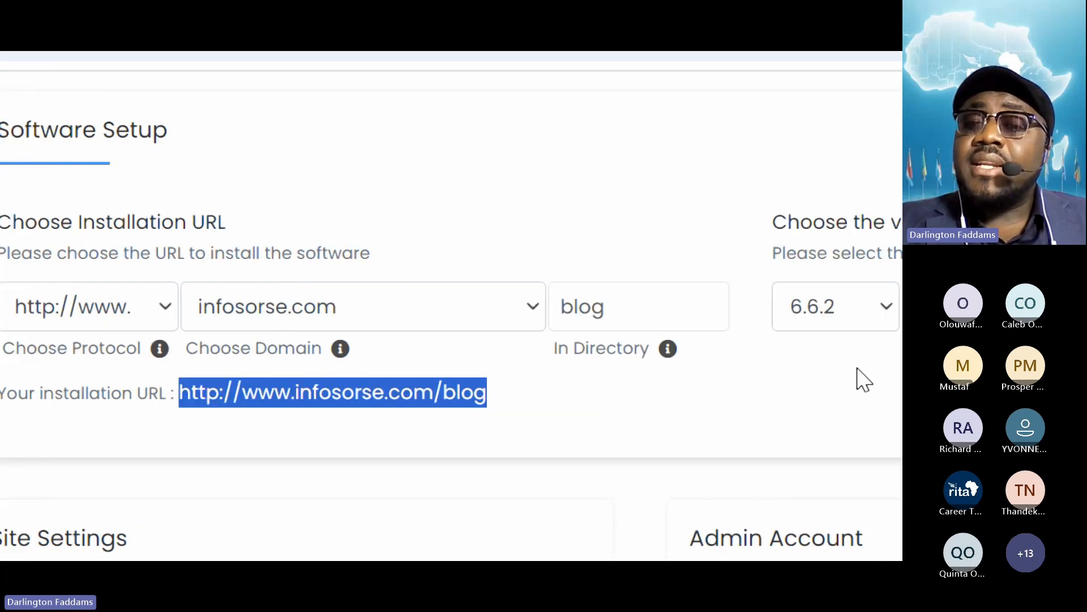
left_click(574, 316)
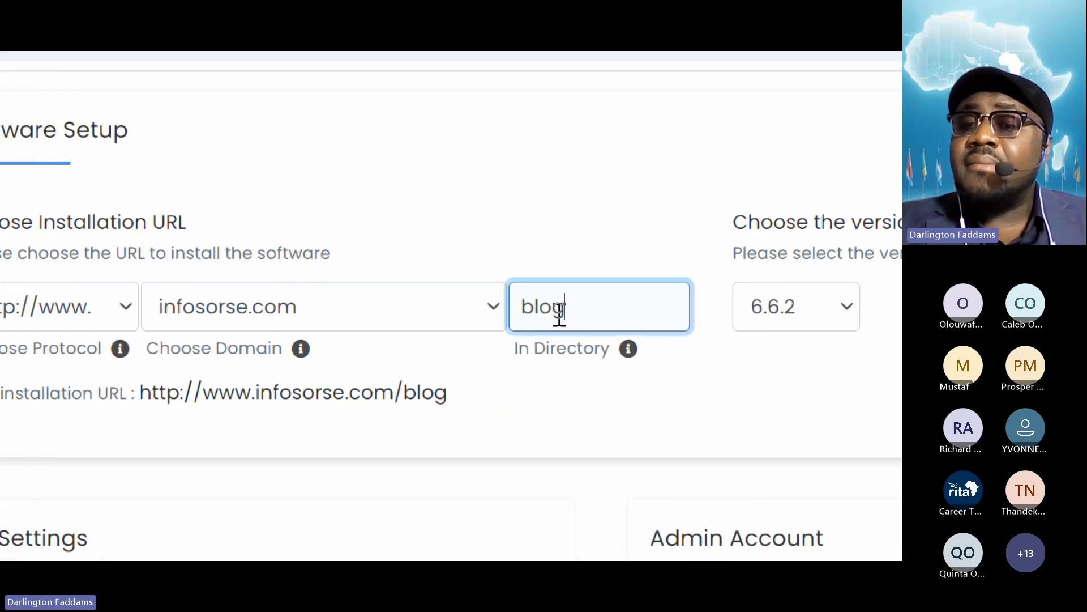
left_click_drag(561, 310, 518, 311)
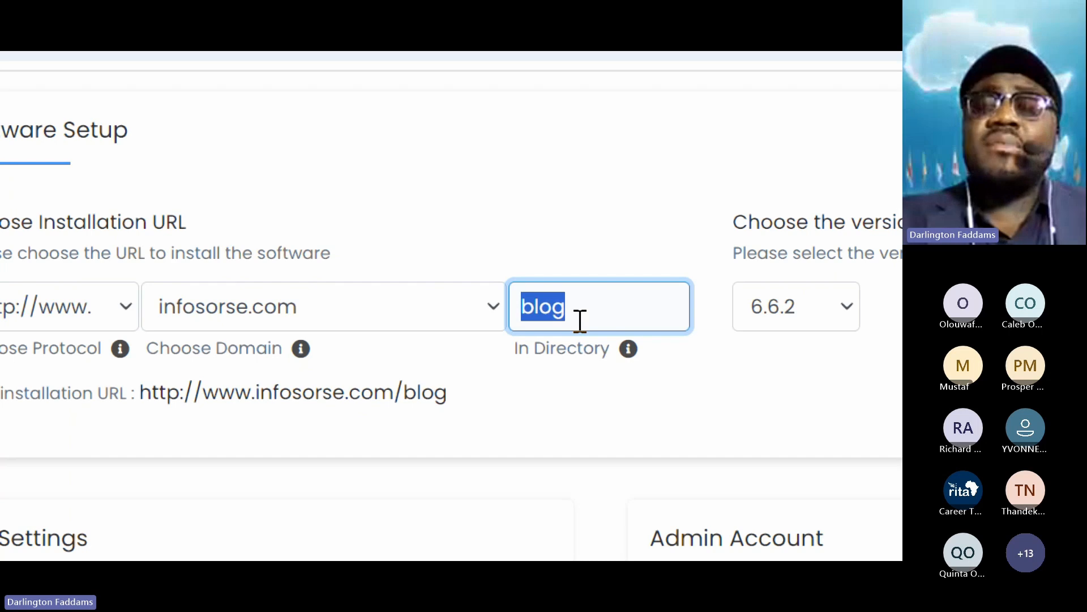
type("wp")
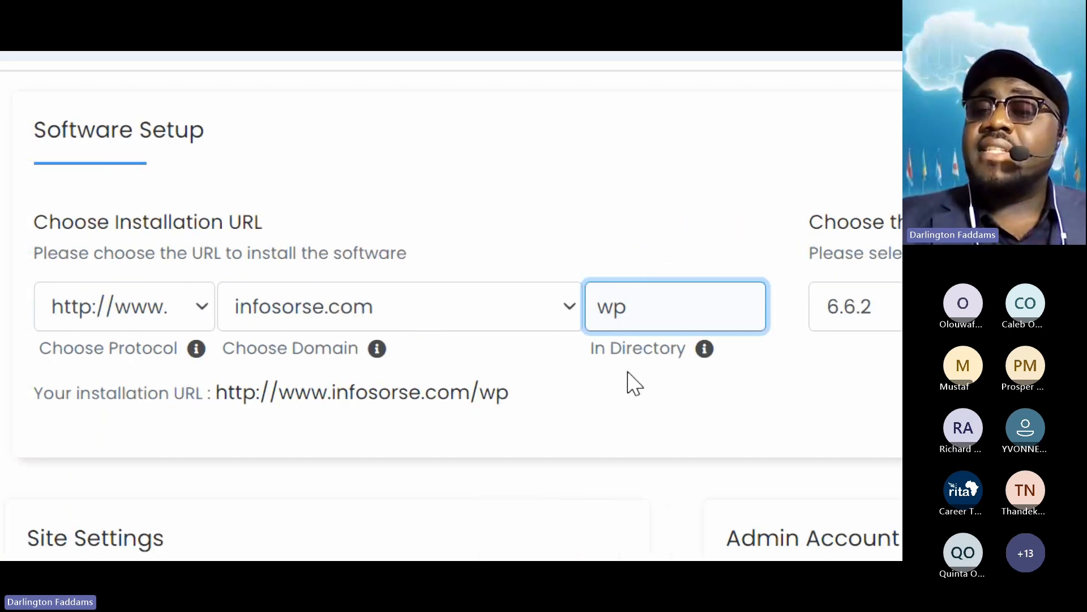
left_click(613, 393)
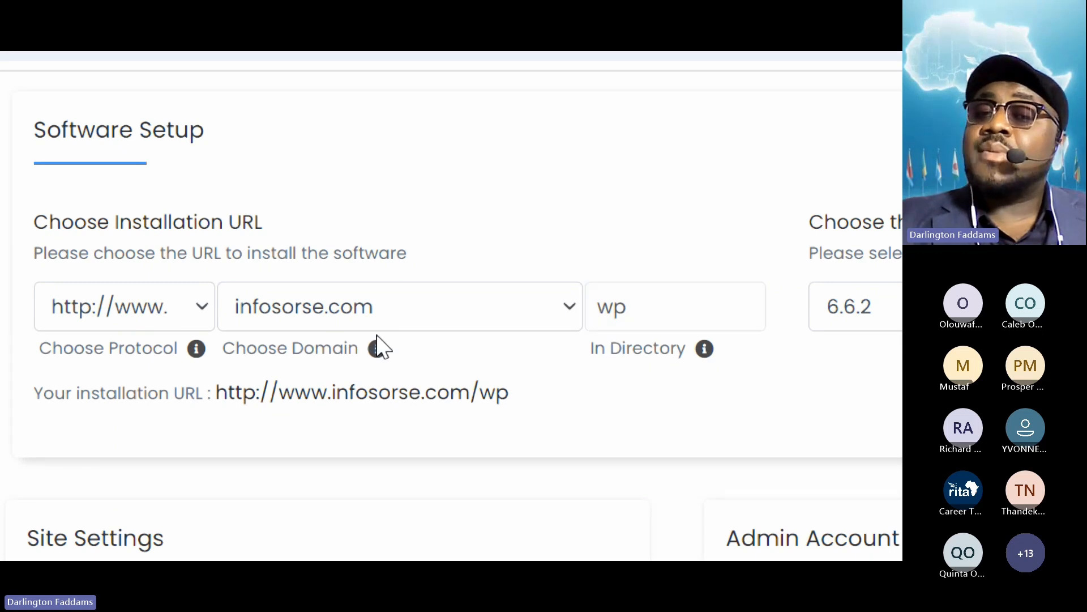
left_click(614, 306)
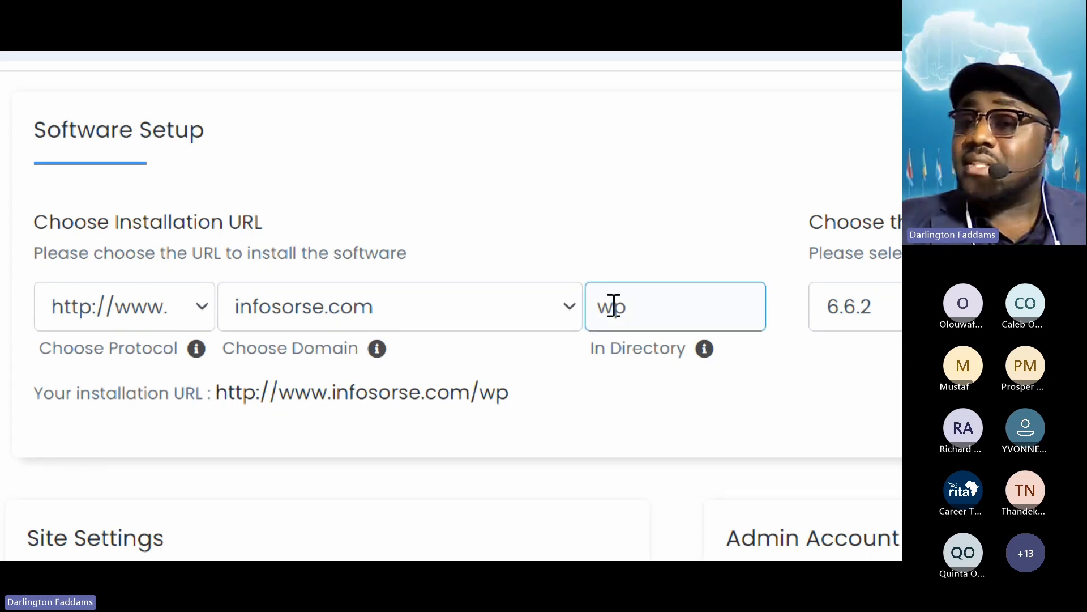
left_click_drag(601, 307, 648, 311)
key("BackSpace")
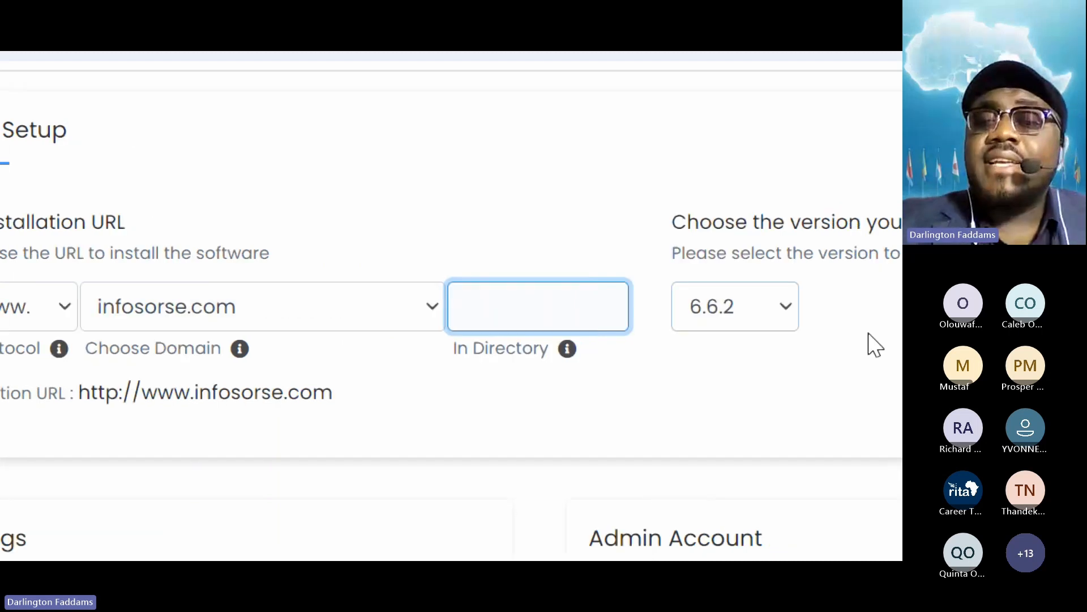
left_click(753, 325)
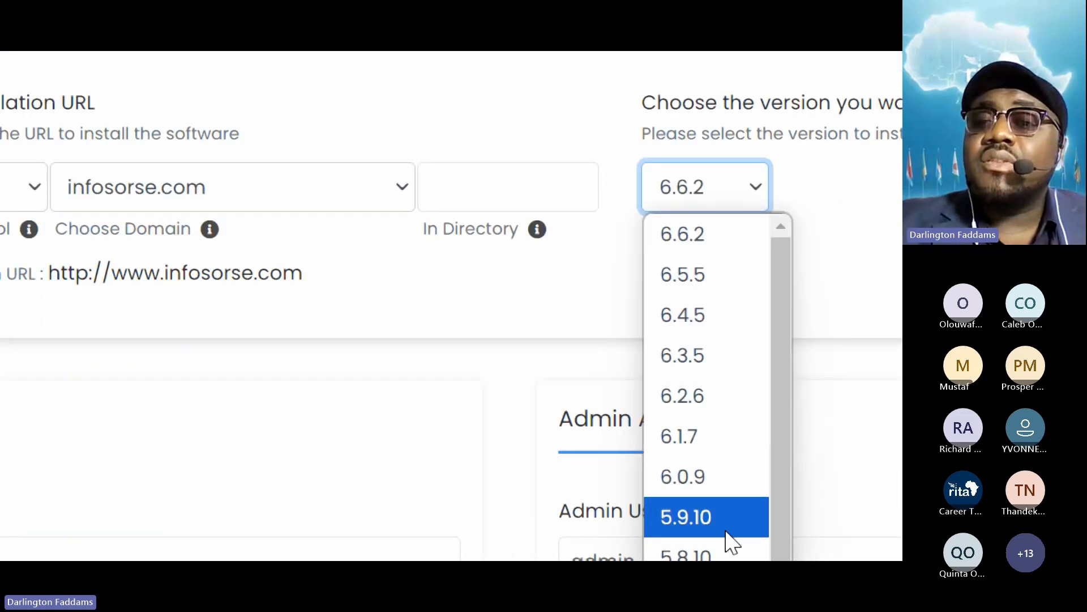
left_click(707, 205)
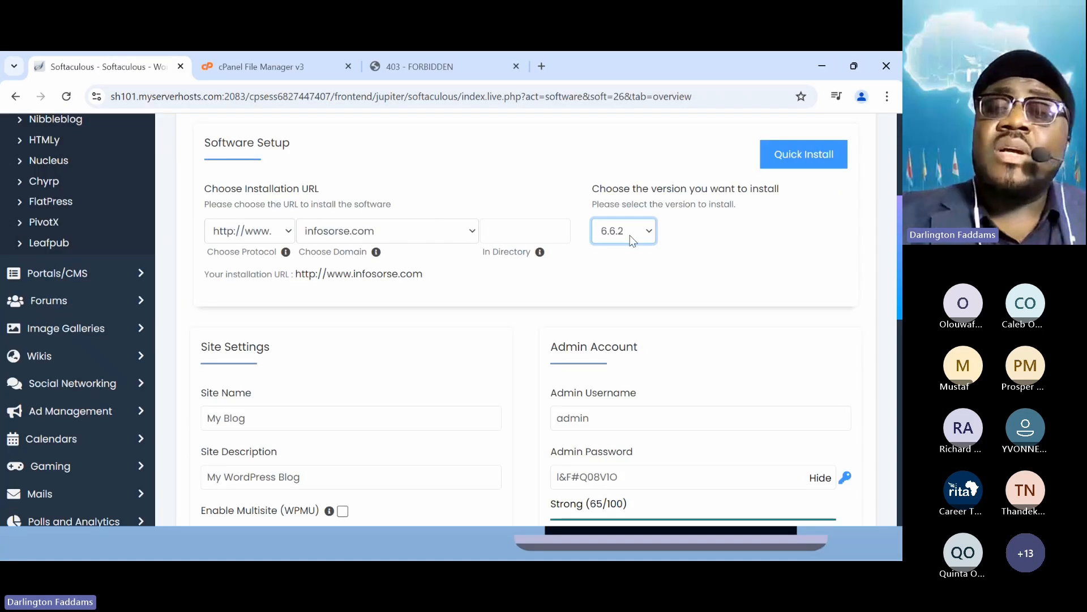
left_click(734, 258)
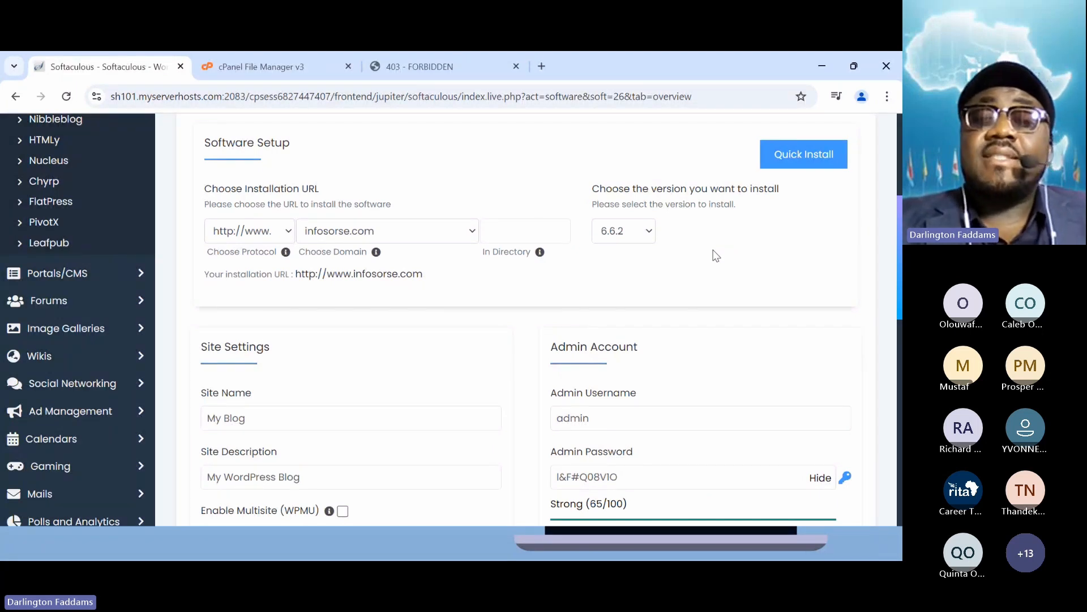
left_click(639, 234)
left_click(633, 258)
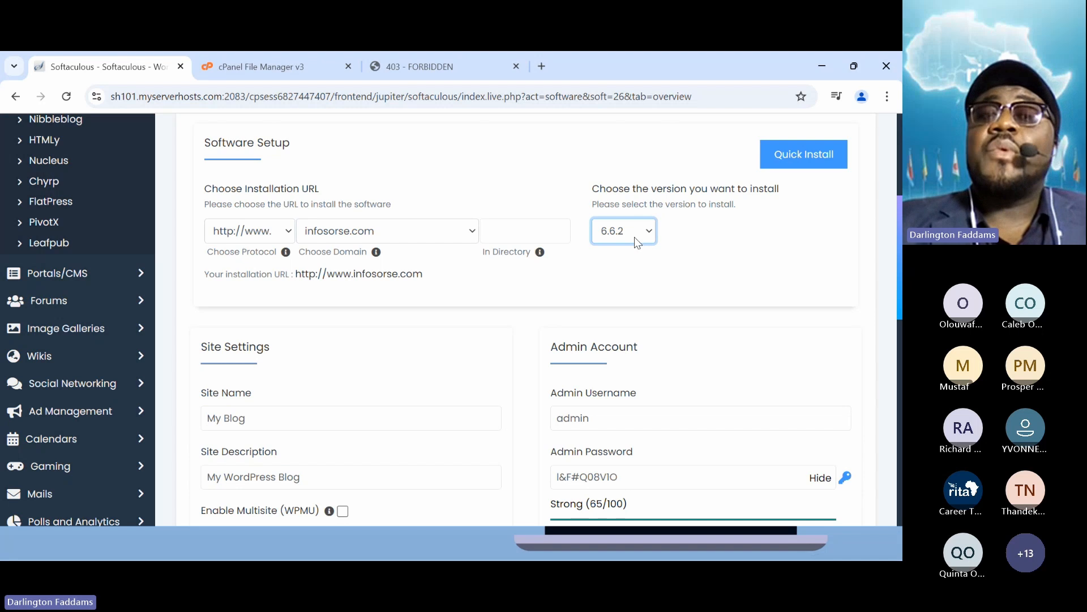
scroll(691, 259, "up", 2)
scroll(691, 255, "up", 1)
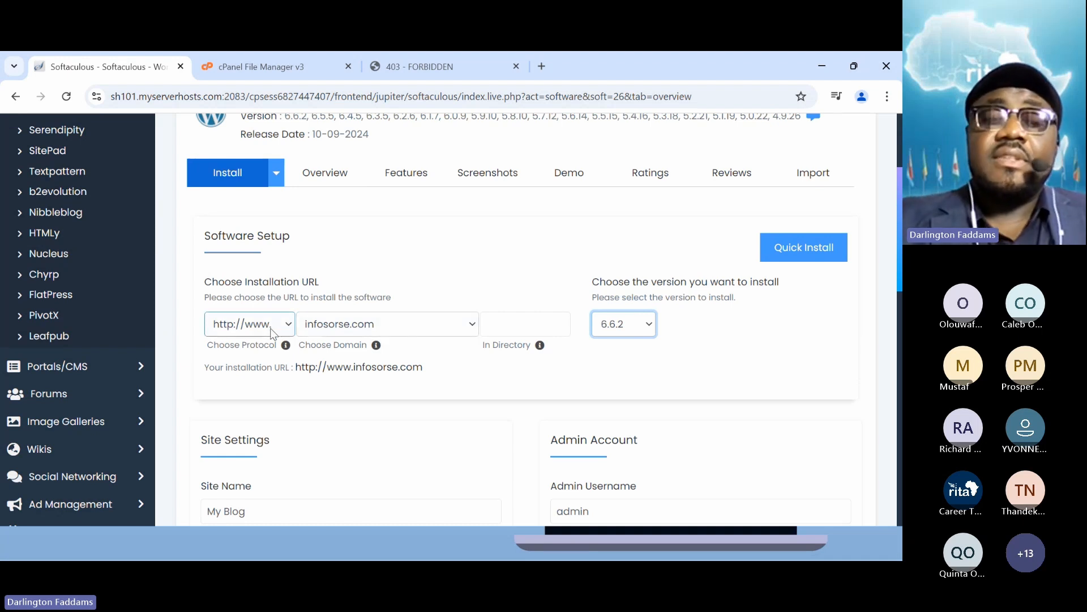
left_click(271, 333)
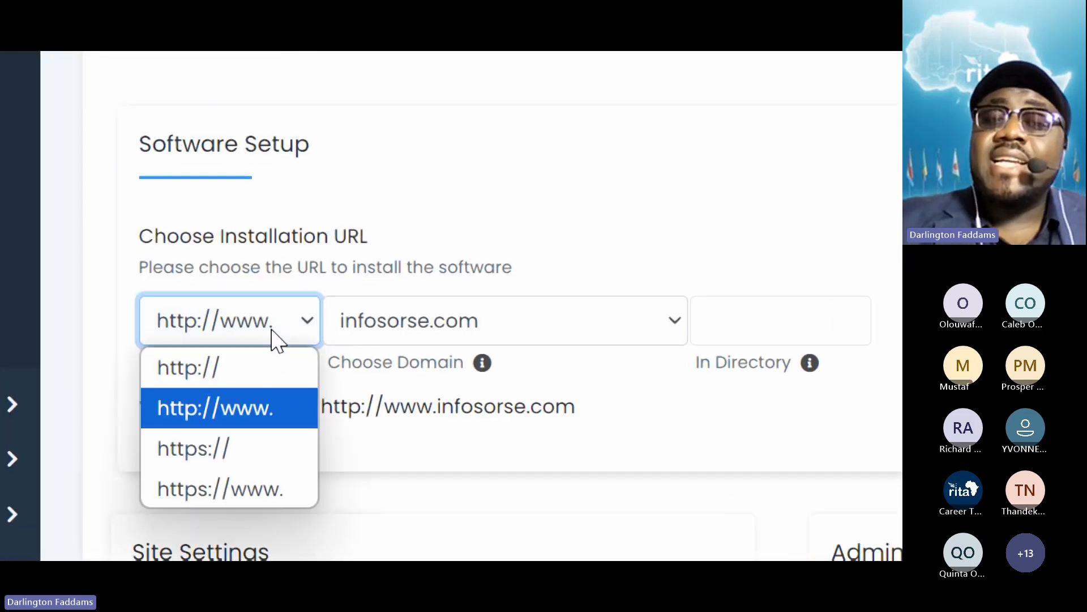
left_click(233, 450)
left_click(249, 334)
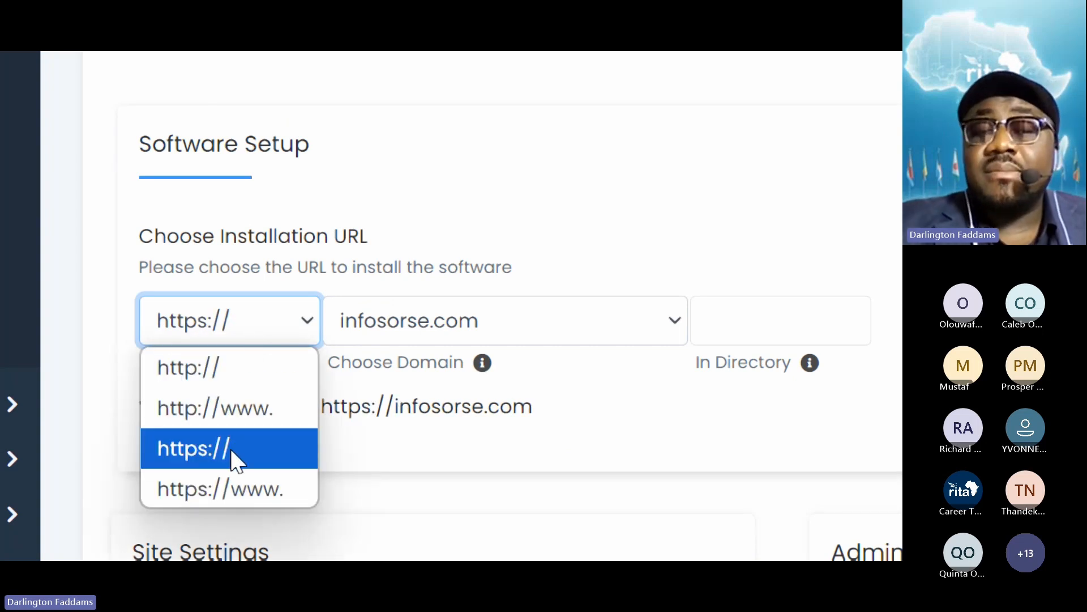
left_click(240, 424)
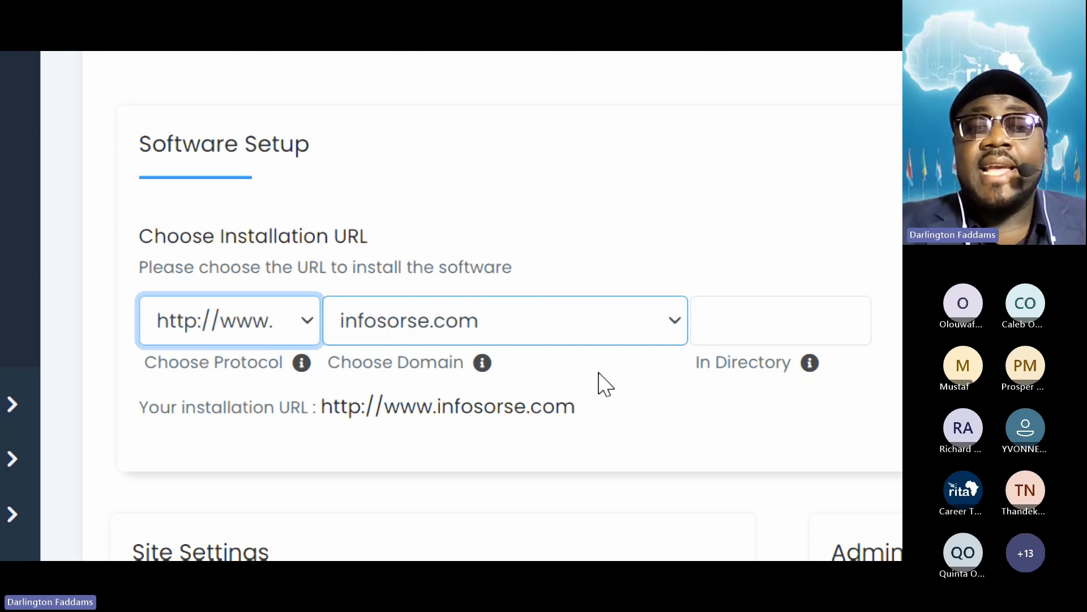
scroll(504, 433, "down", 8)
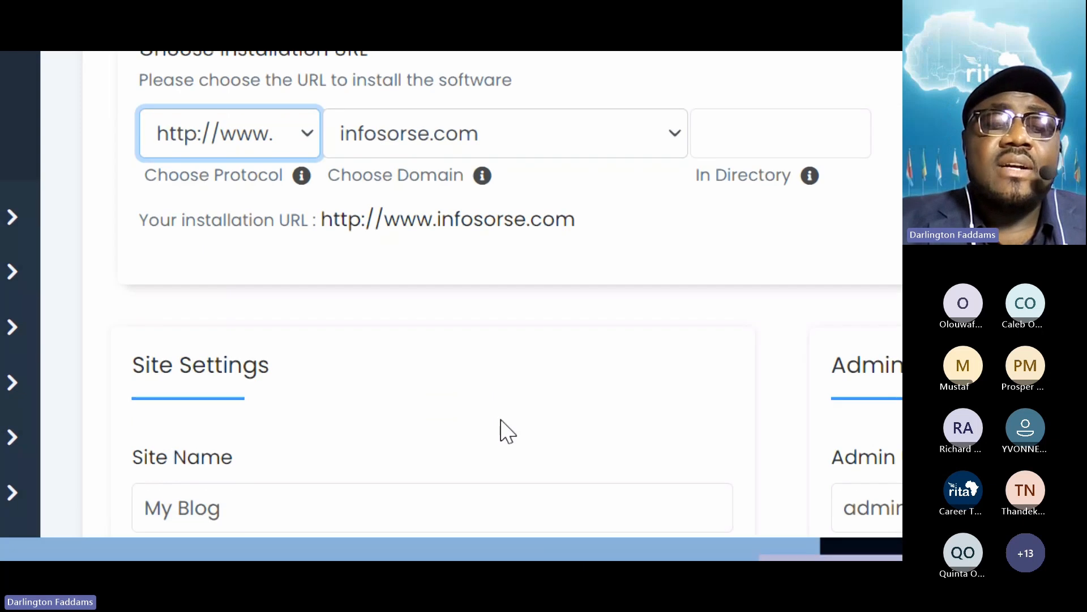
Replace the Site Name 'My Blog' with 'InfoSorse'.
left_click(260, 255)
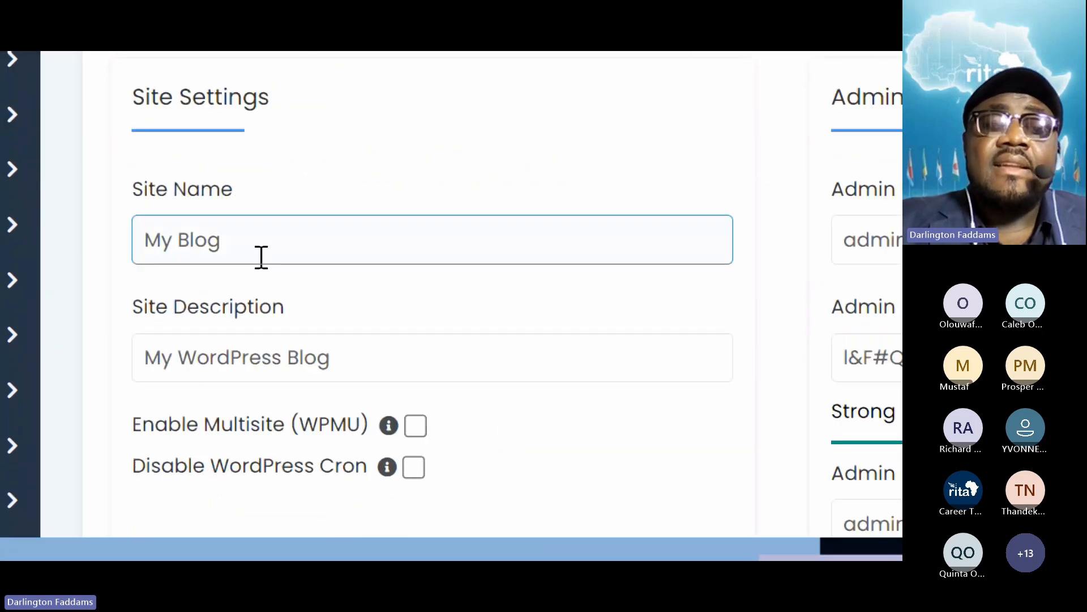
left_click_drag(230, 243, 80, 250)
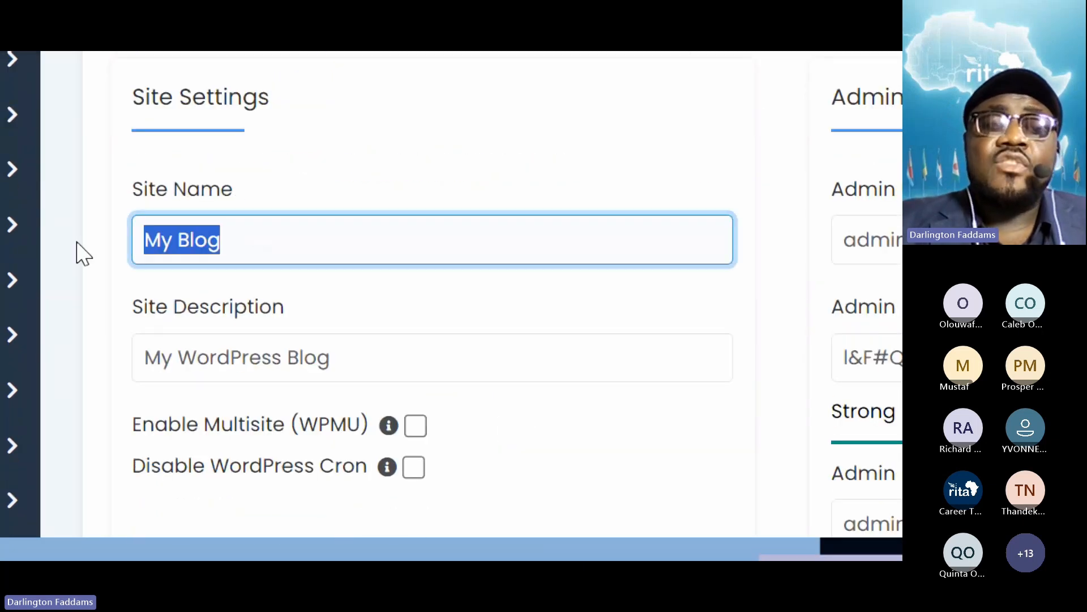
left_click(265, 239)
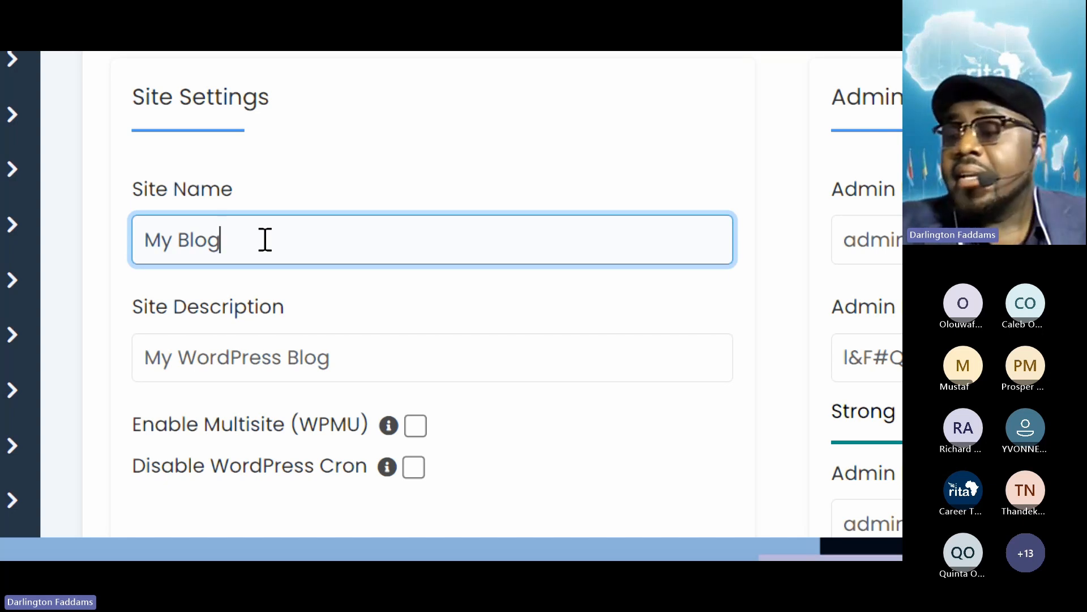
left_click_drag(265, 240, 31, 266)
left_click(306, 252)
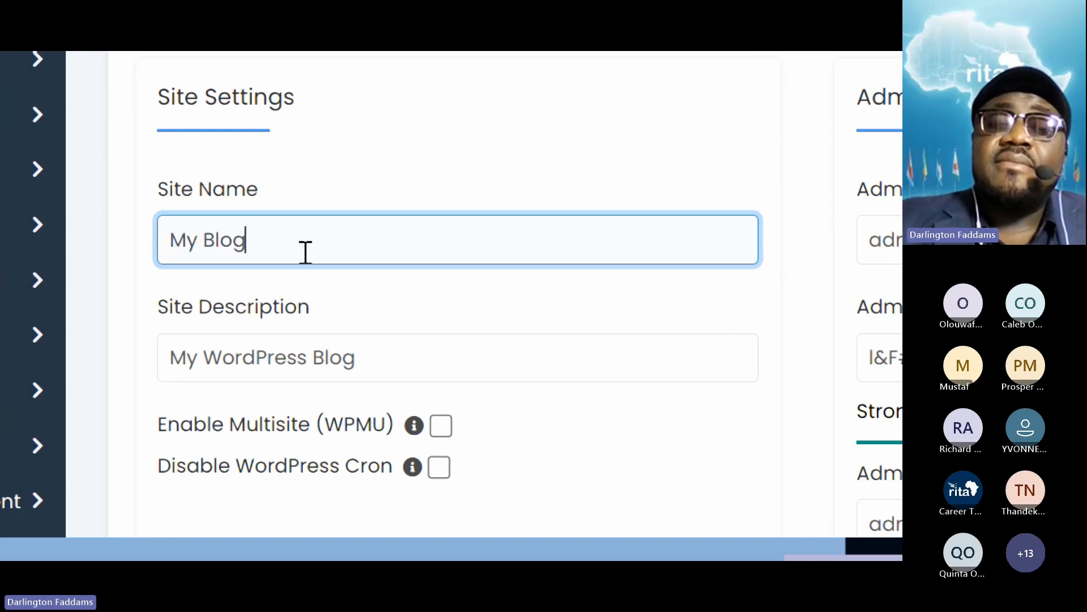
left_click_drag(306, 252, 66, 262)
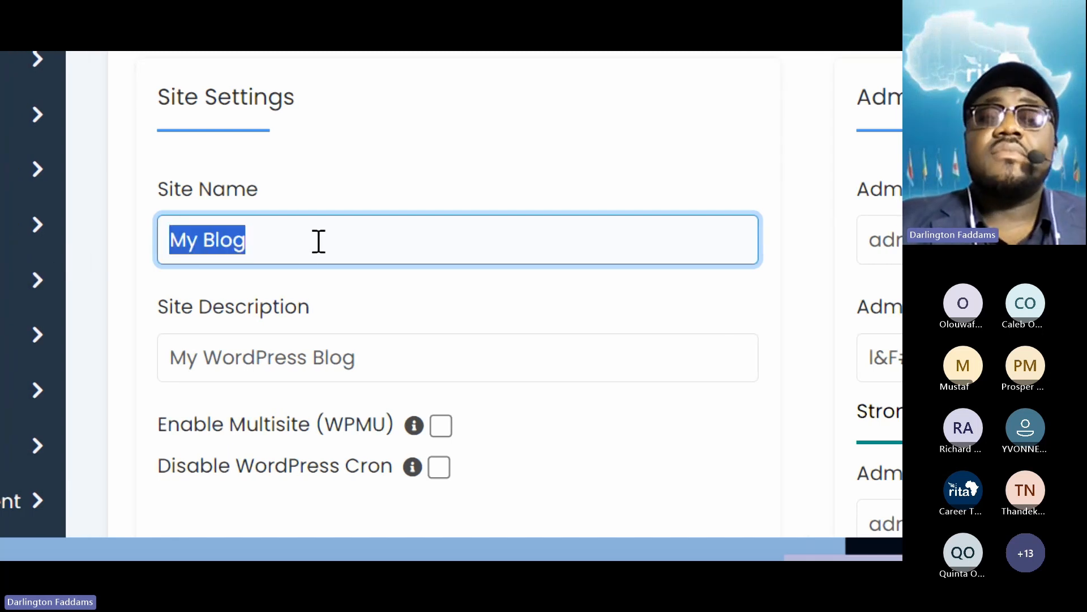
type("InfoSorse")
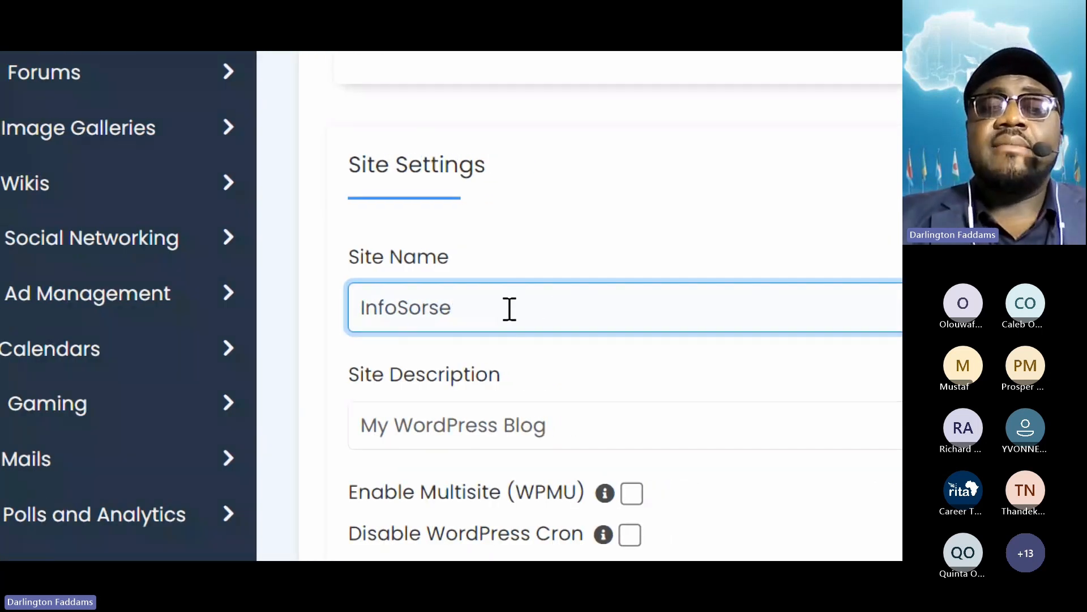
double_click(510, 309)
left_click(519, 307)
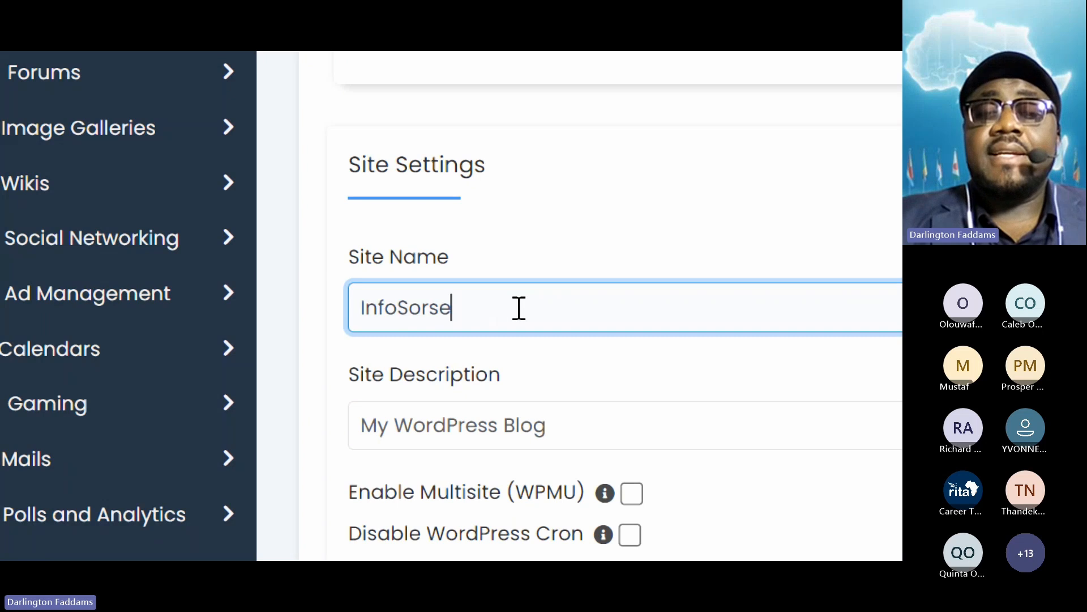
scroll(519, 307, "down", 2)
left_click(597, 338)
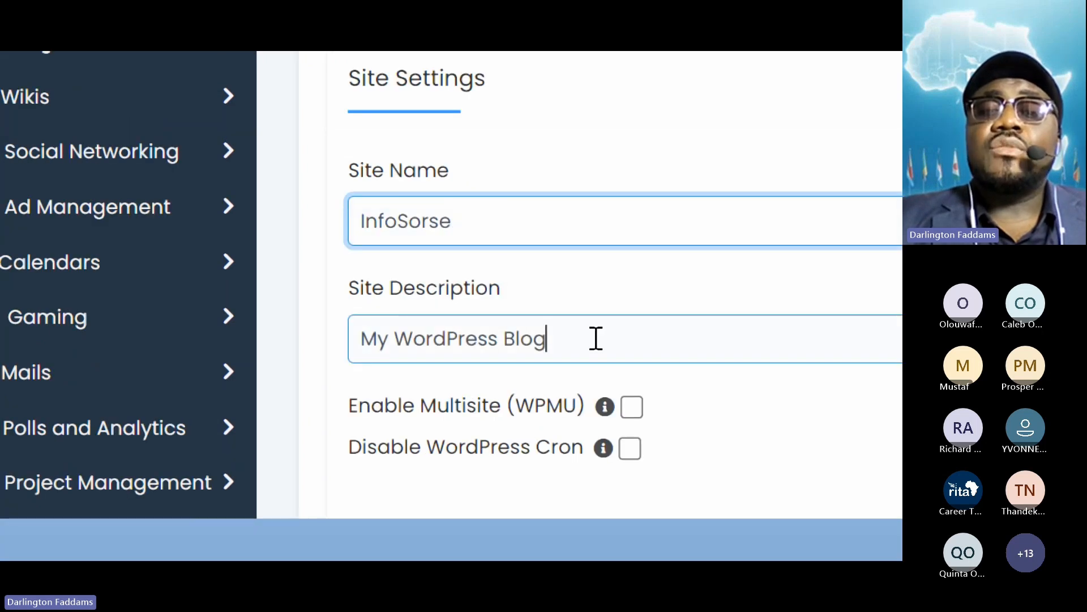
Replace 'My WordPress Blog' with 'No. 1 Tech Training Institution Data Analytics | Data Science and Cybersecurity'.
left_click_drag(597, 339, 315, 352)
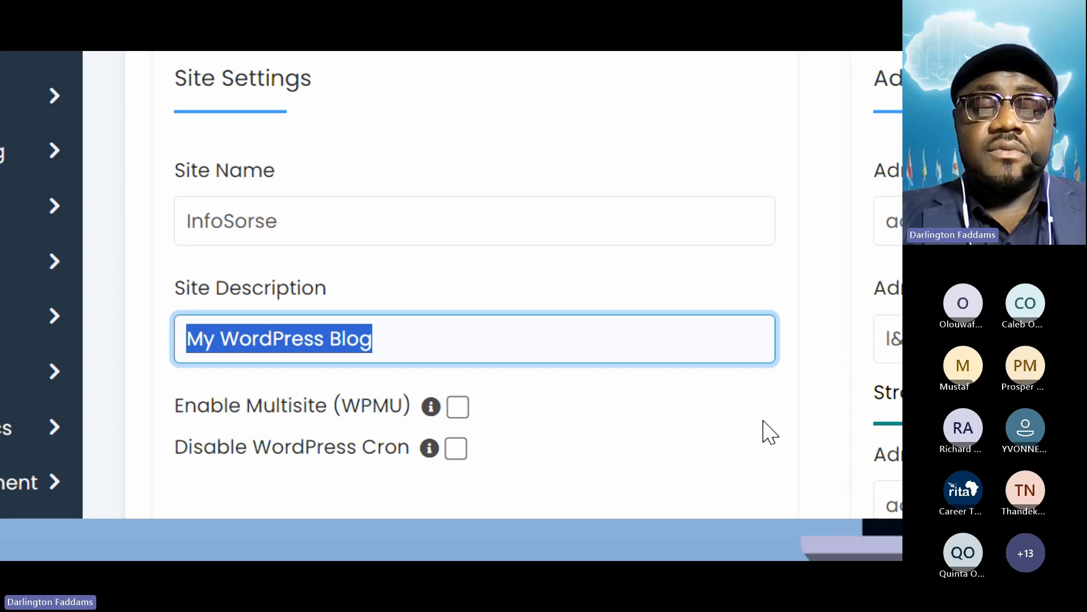
type("No")
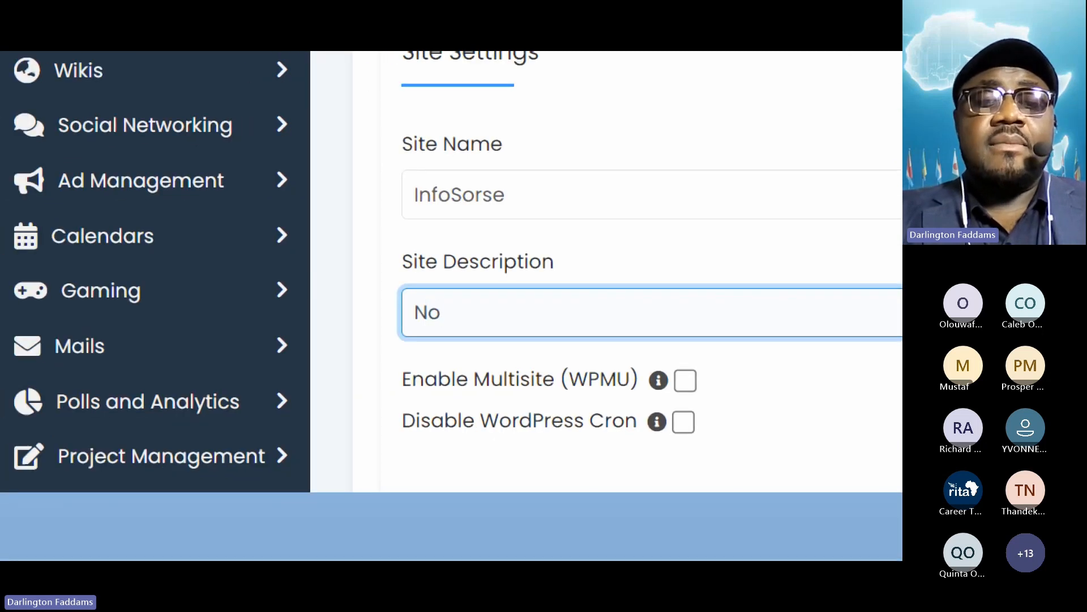
type(". 1 Training i")
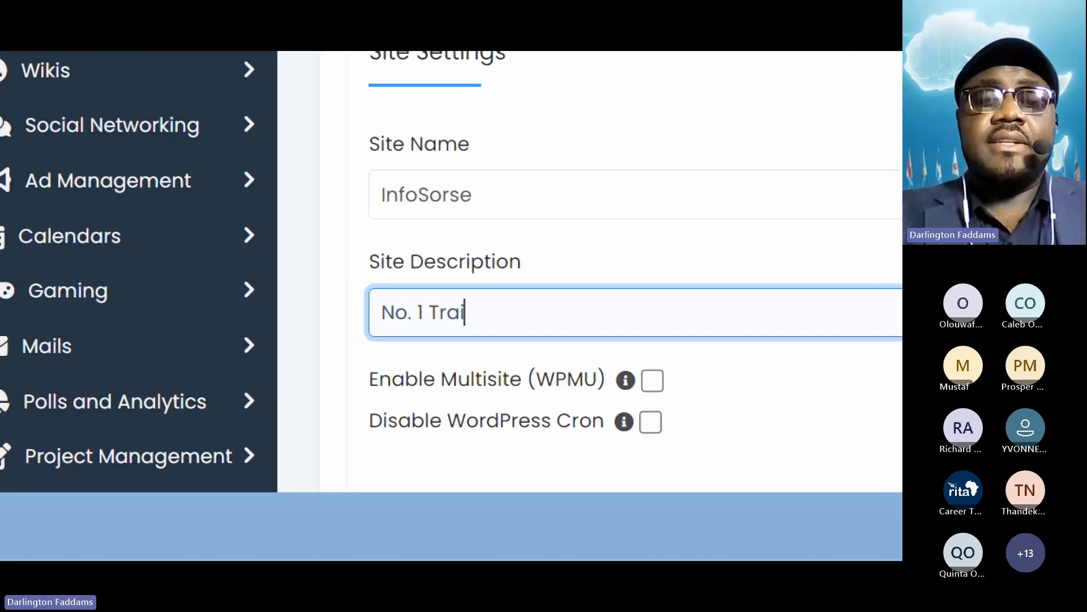
key("BackSpace")
key("BackSpace")
key("BackSpace")
key("BackSpace")
key("BackSpace")
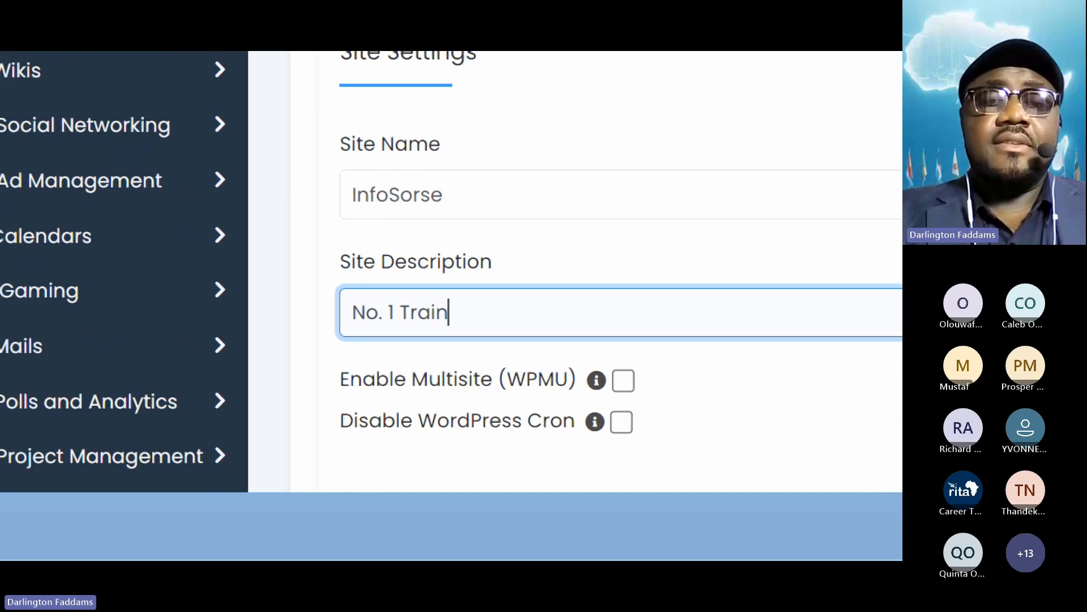
type("er")
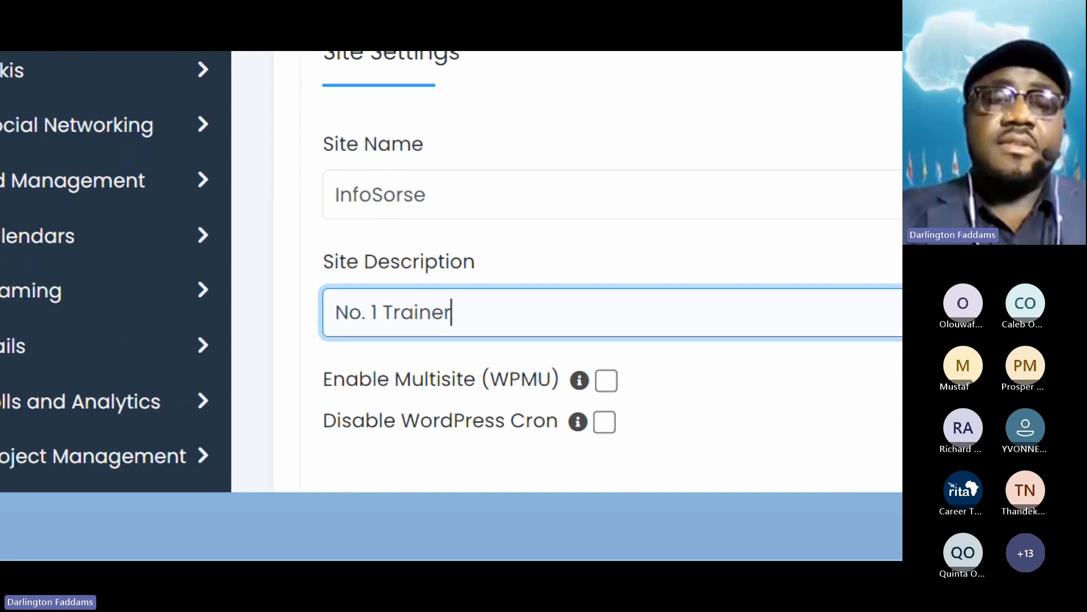
key("BackSpace")
key("BackSpace")
key("BackSpace")
key("BackSpace")
key("BackSpace")
key("BackSpace")
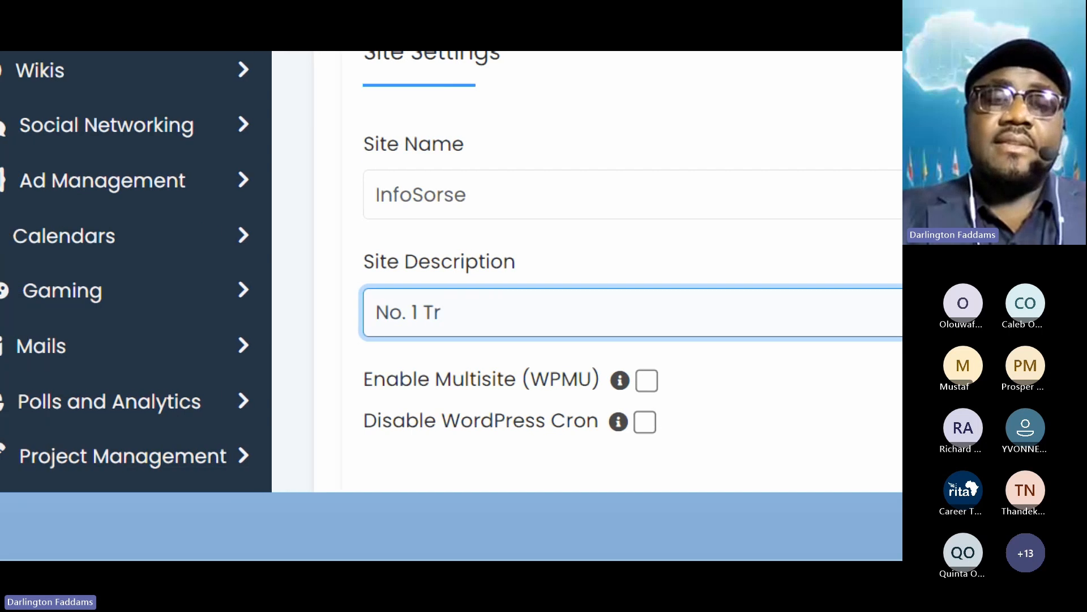
type("ech T")
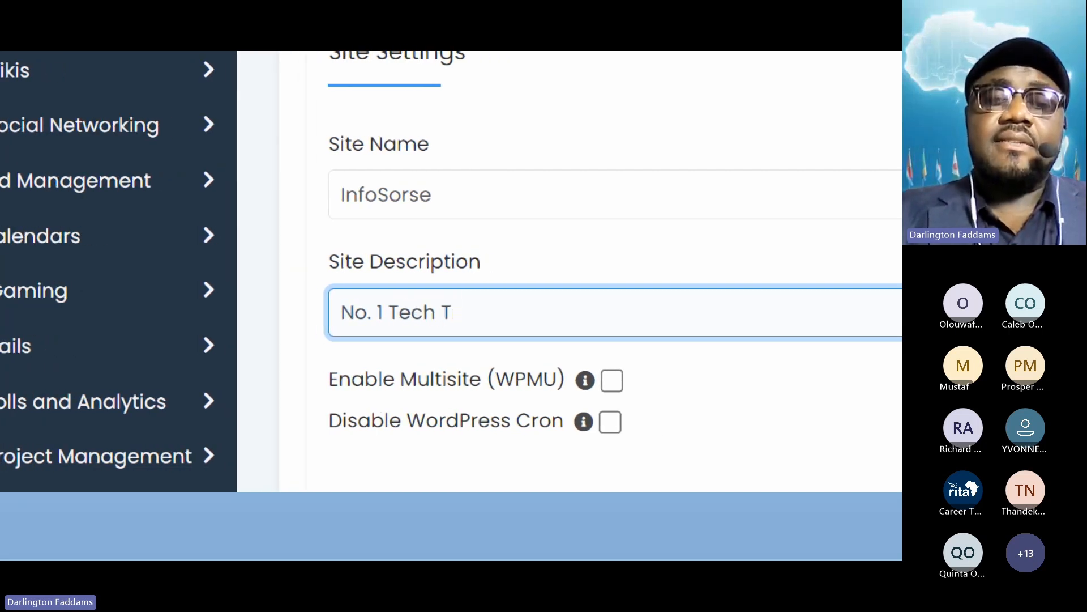
type("raining Ins")
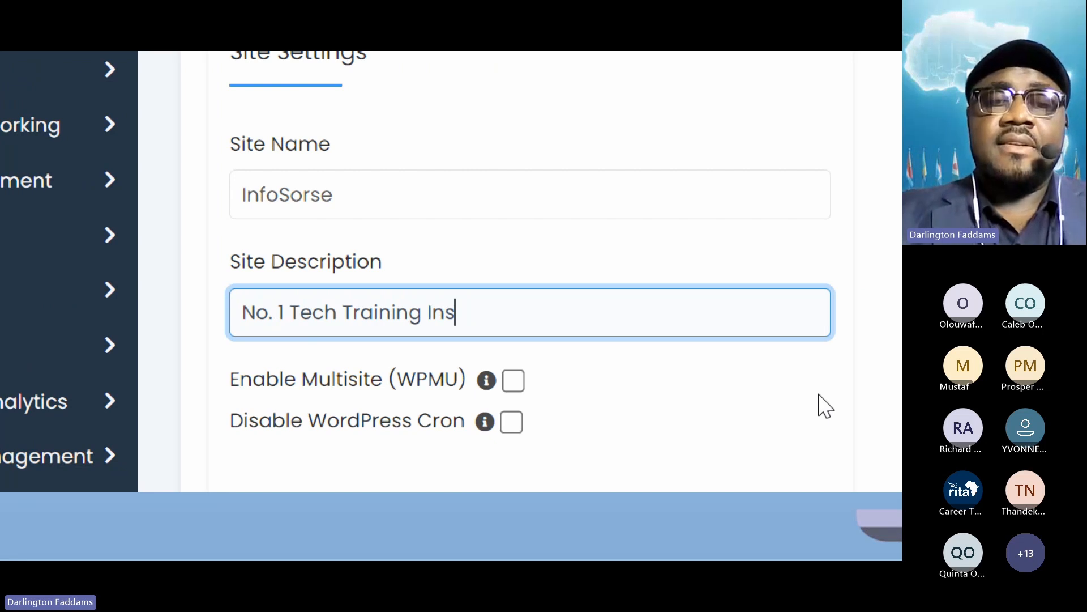
type("titution Data ")
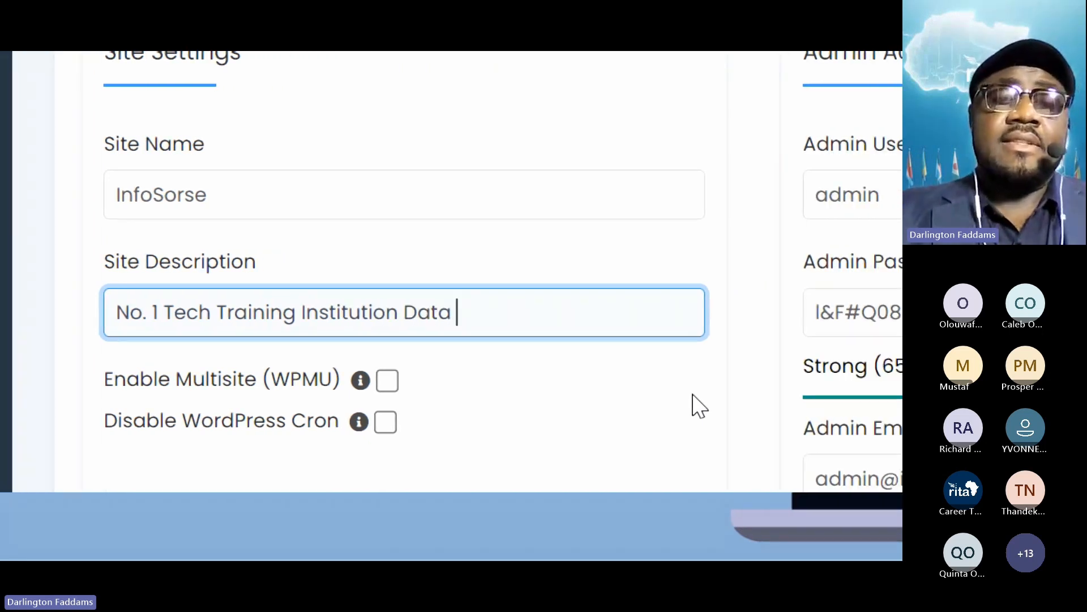
type("Analytics ")
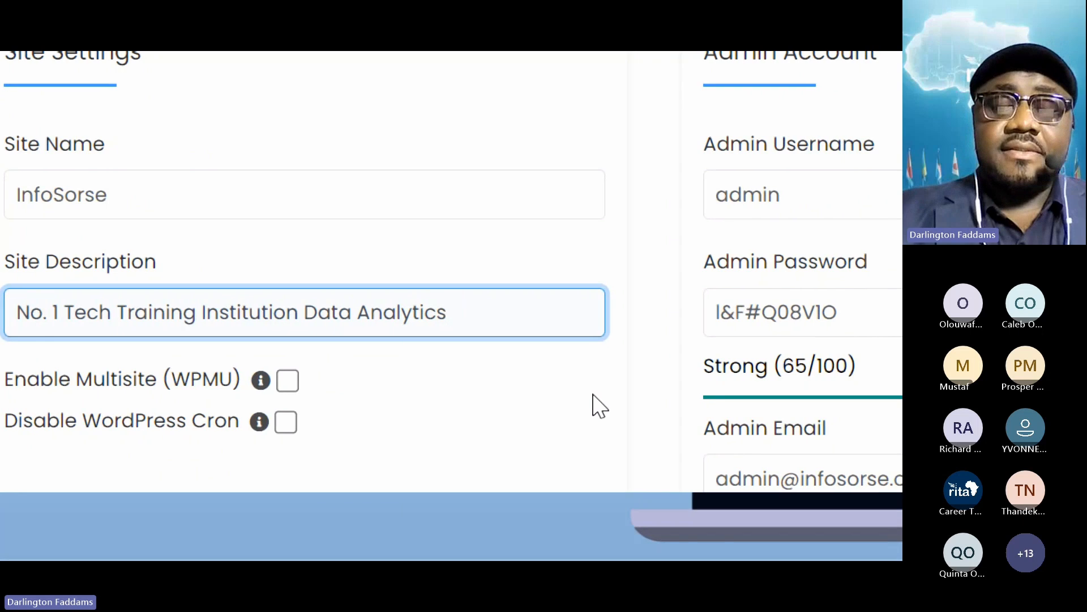
type("I")
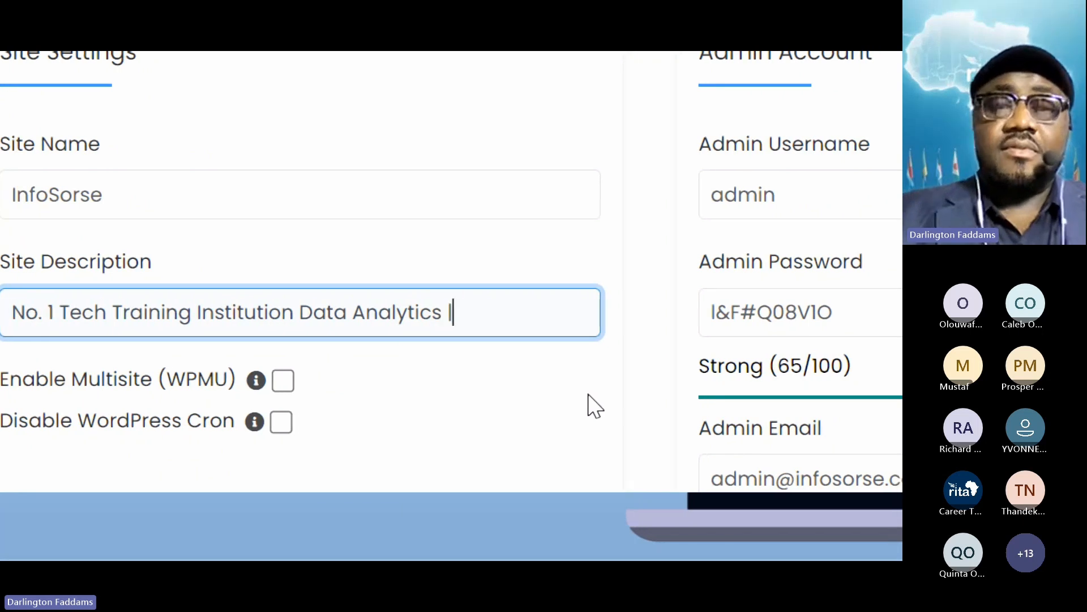
type(" Data s")
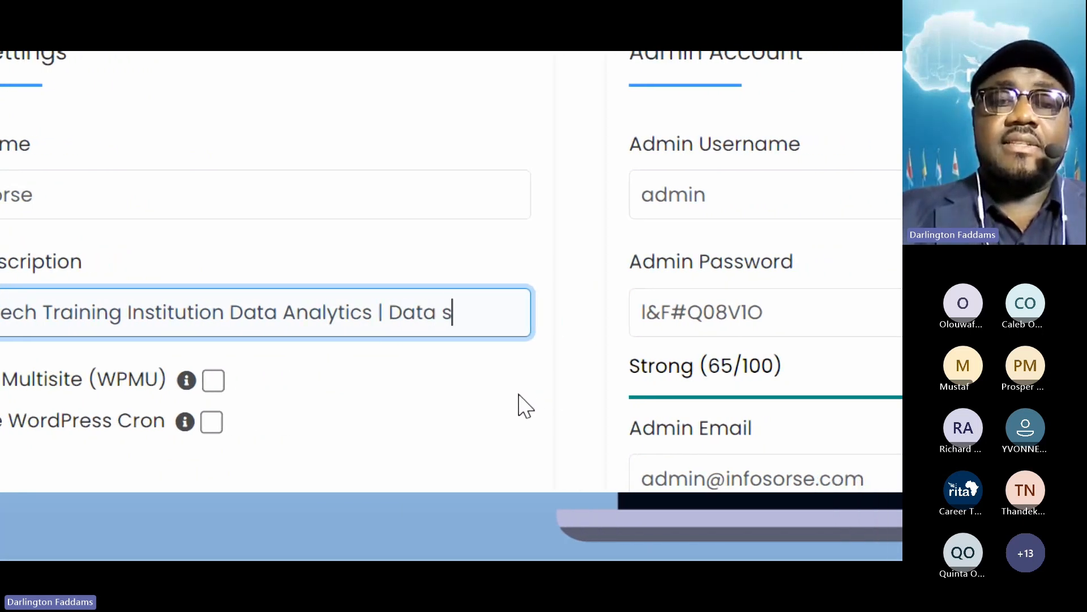
key("BackSpace")
type("Science and Cyb")
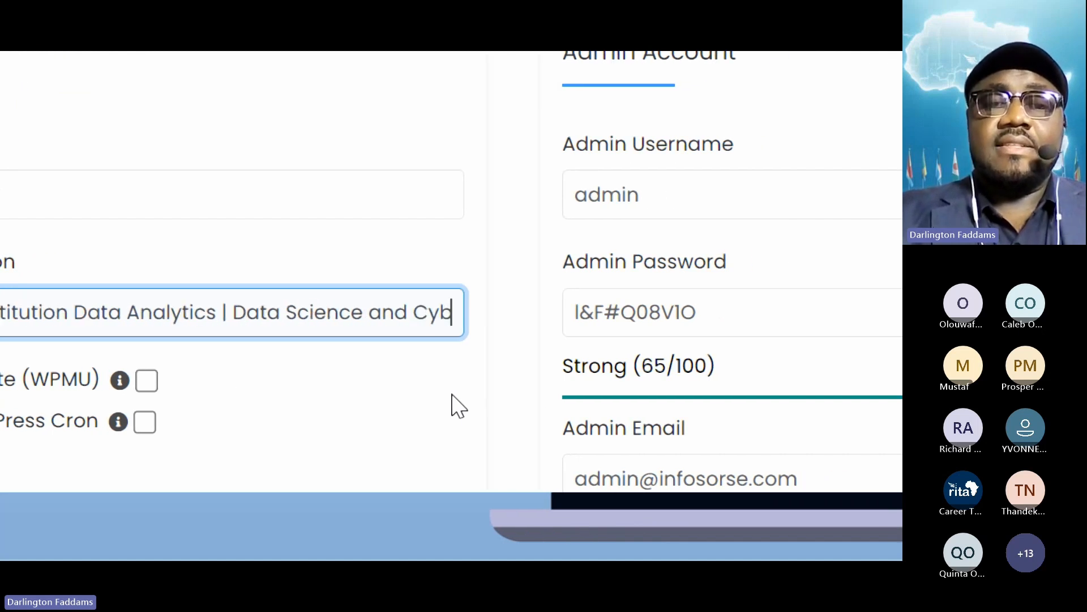
type("ersecurity")
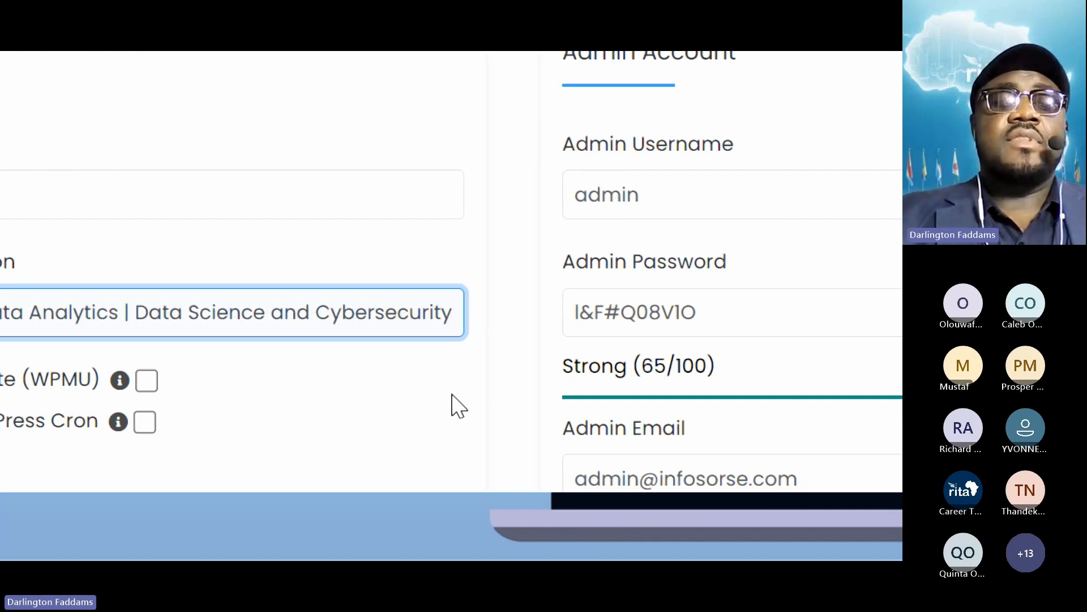
left_click(274, 332)
left_click_drag(274, 332, 19, 352)
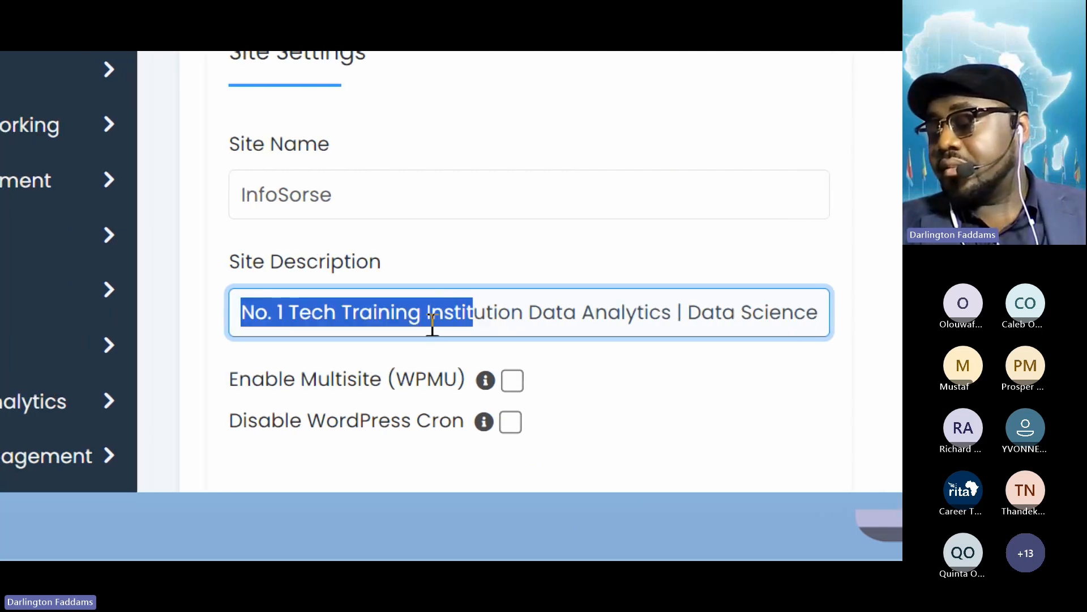
triple_click(467, 325)
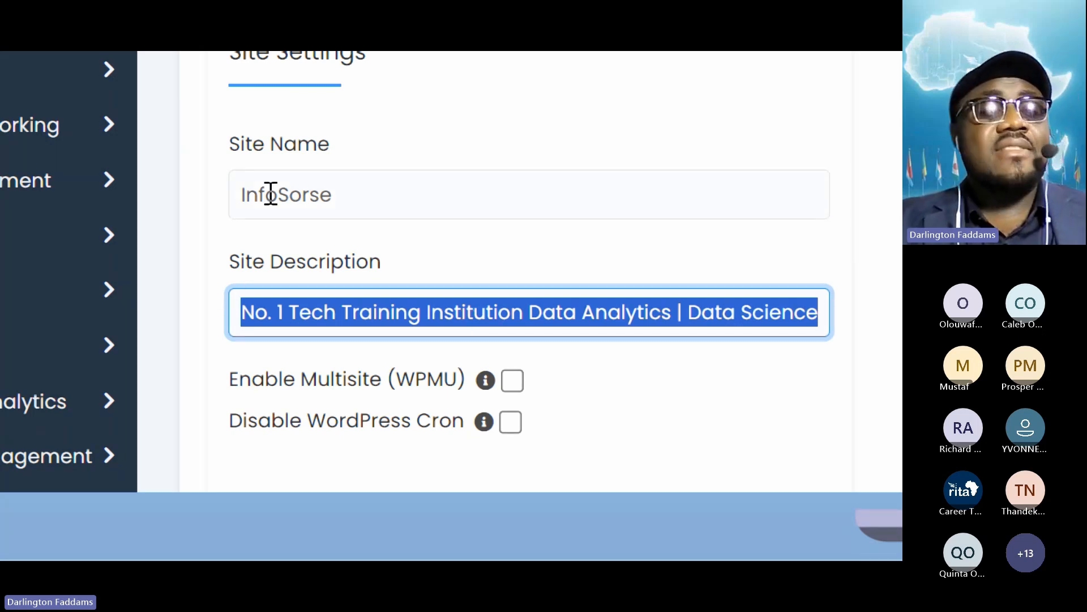
left_click(377, 197)
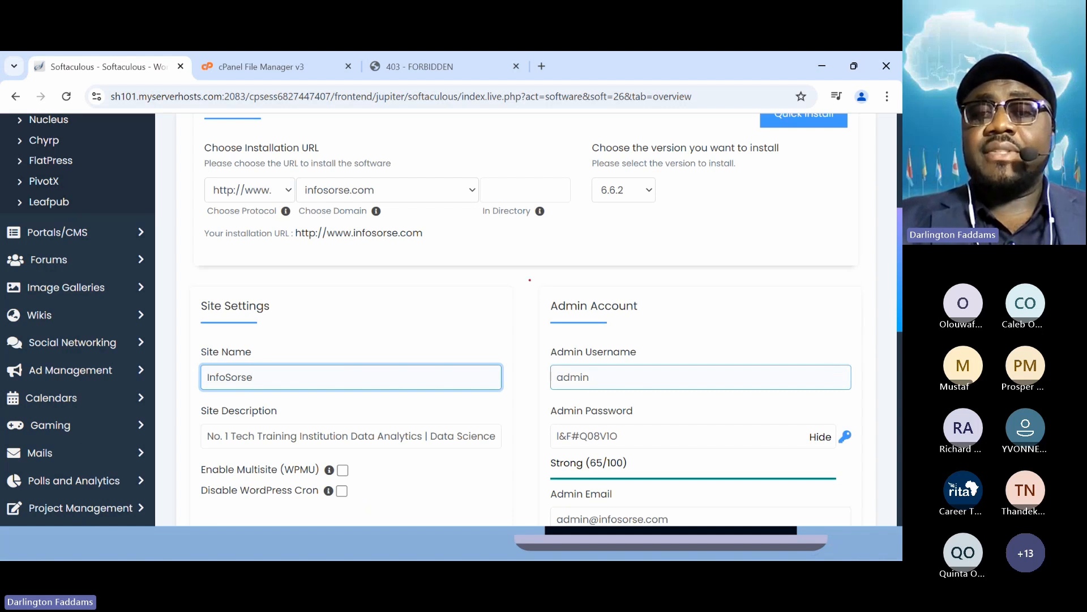
mouse_move(530, 280)
left_mouse_down()
mouse_move(807, 485)
mouse_move(855, 493)
mouse_move(868, 539)
mouse_move(871, 524)
left_mouse_up()
key("Escape")
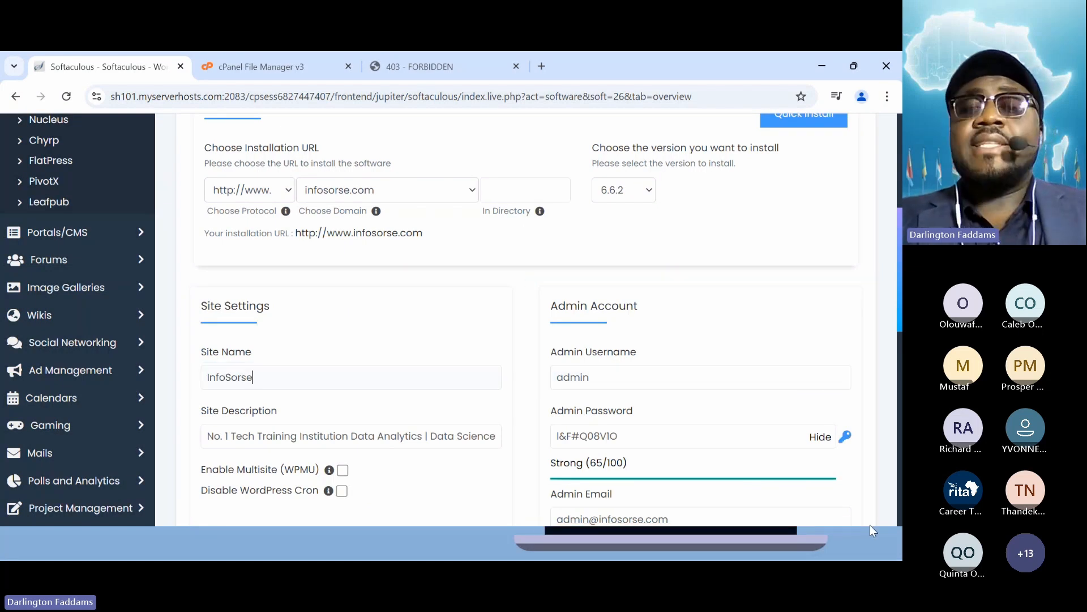
key("ctrl+1")
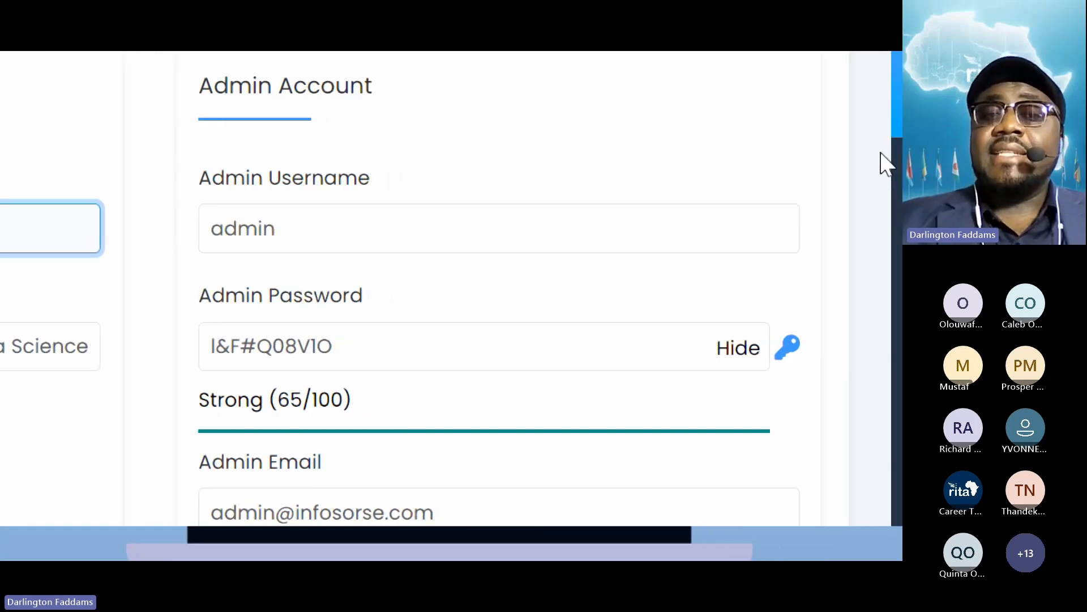
left_click(261, 297)
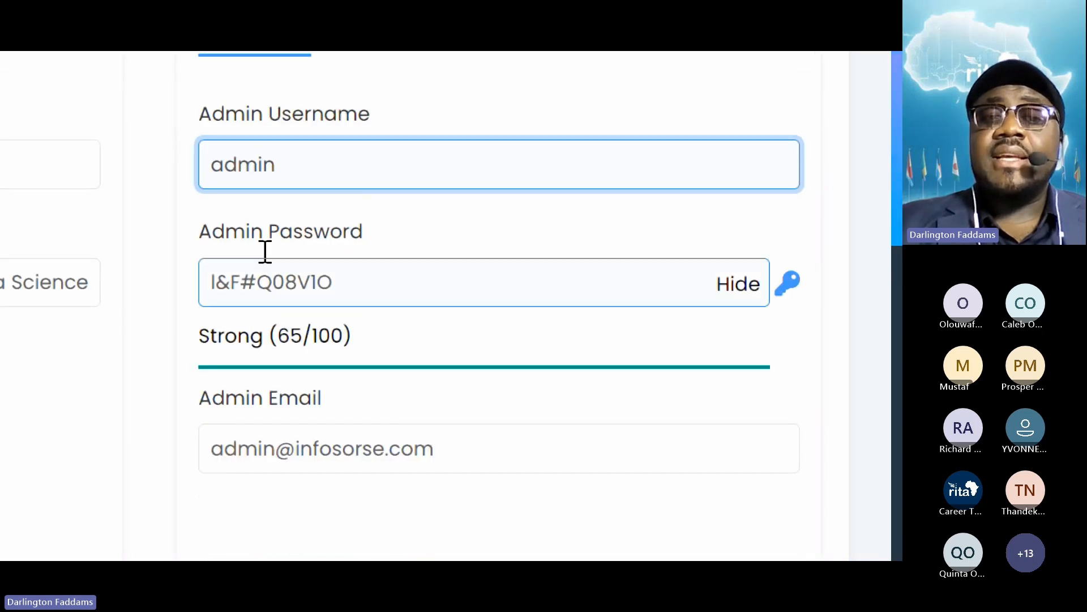
left_click_drag(289, 162, 205, 158)
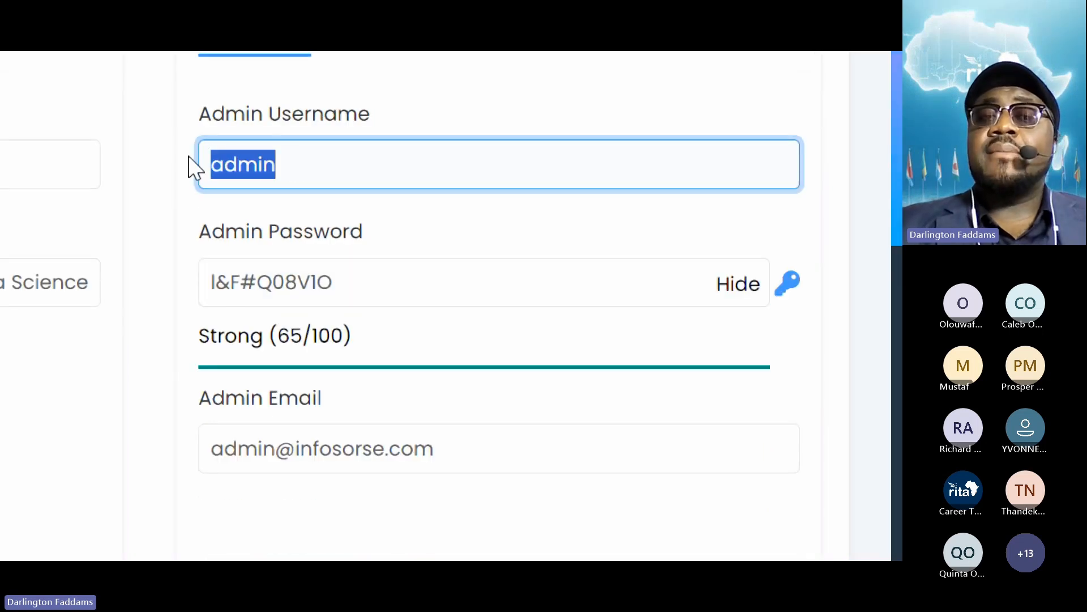
left_click(316, 170)
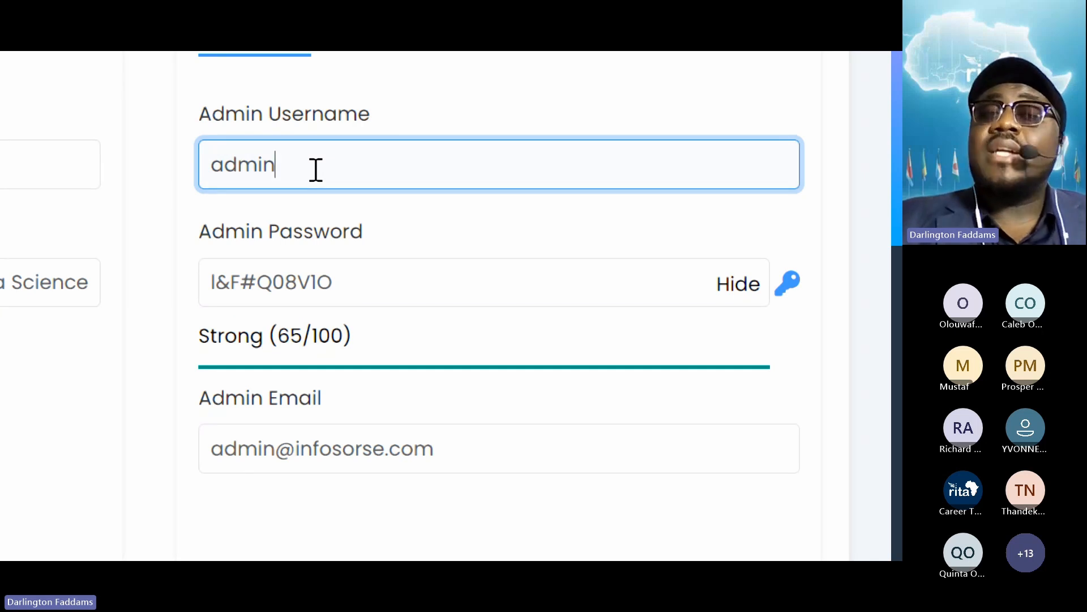
key("ctrl+a")
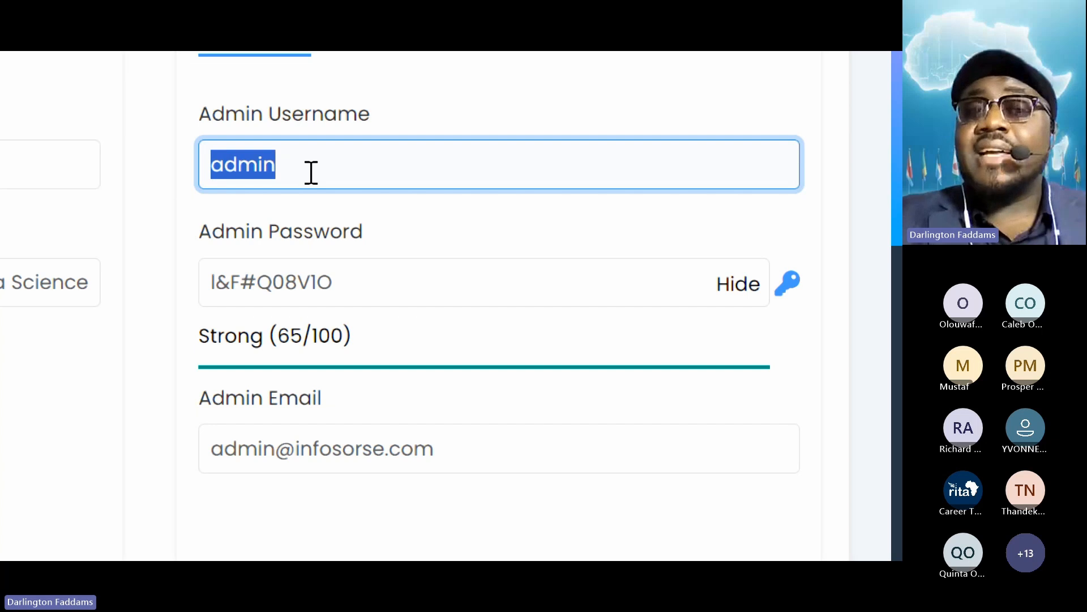
left_click(318, 172)
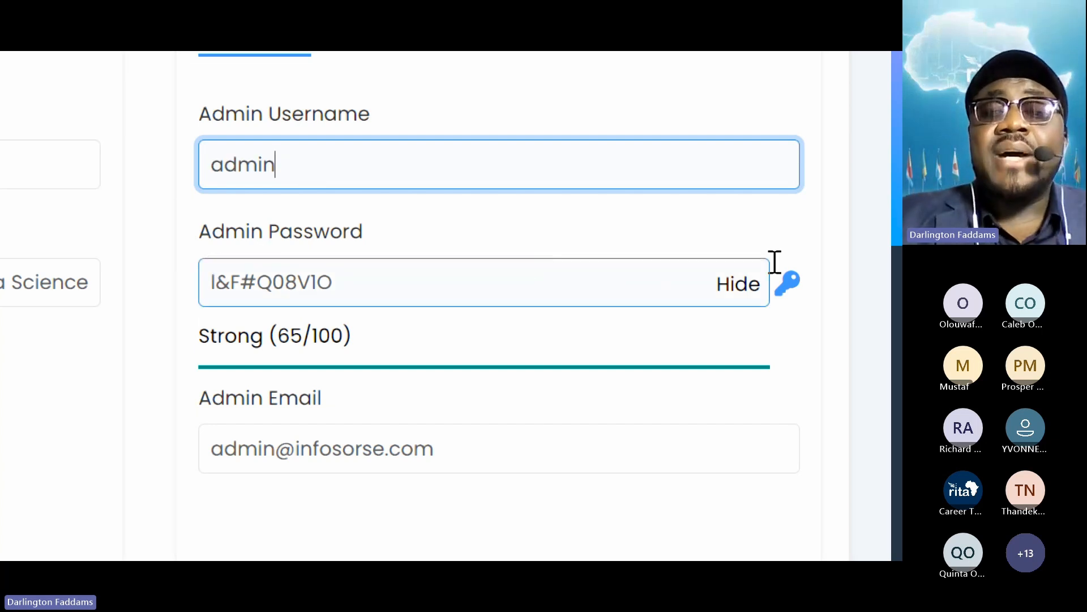
Generate a random admin password with the key icon.
left_click(793, 295)
left_click(795, 294)
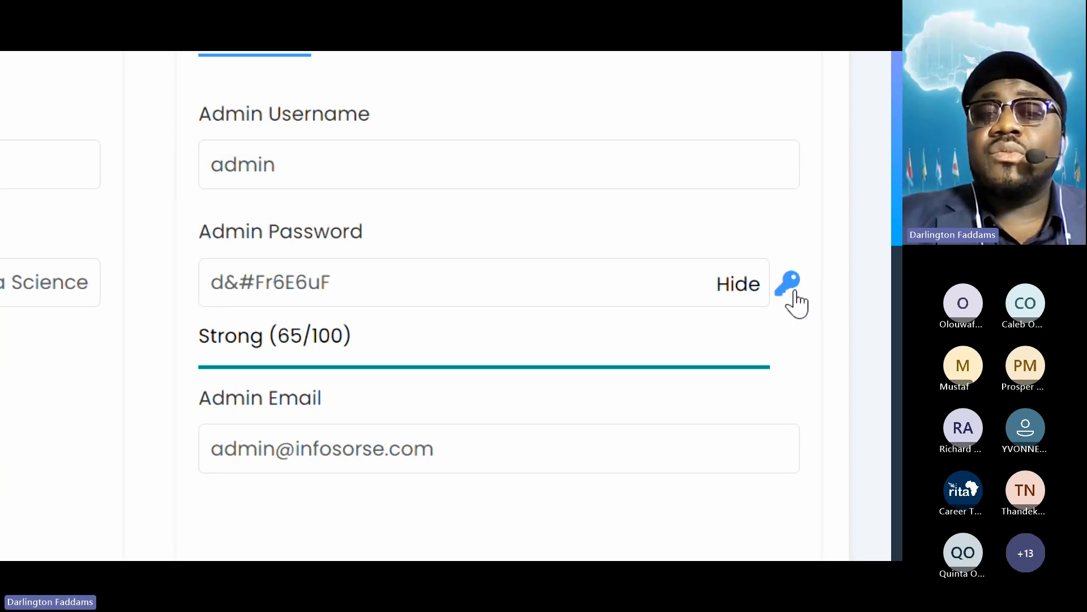
left_click(795, 293)
left_click(795, 293)
left_click(795, 294)
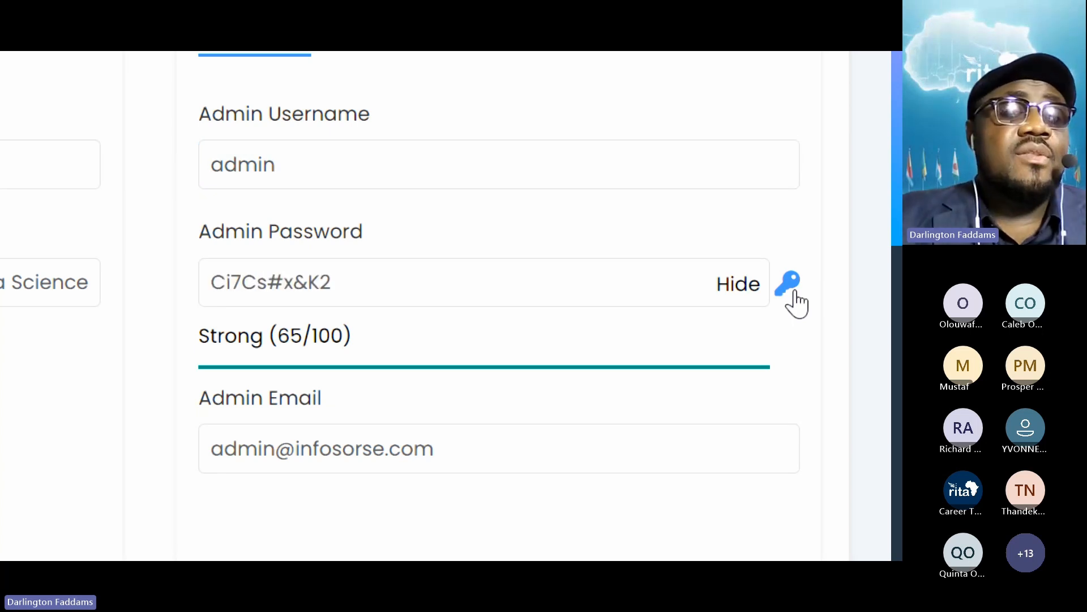
left_click(792, 289)
left_click(792, 289)
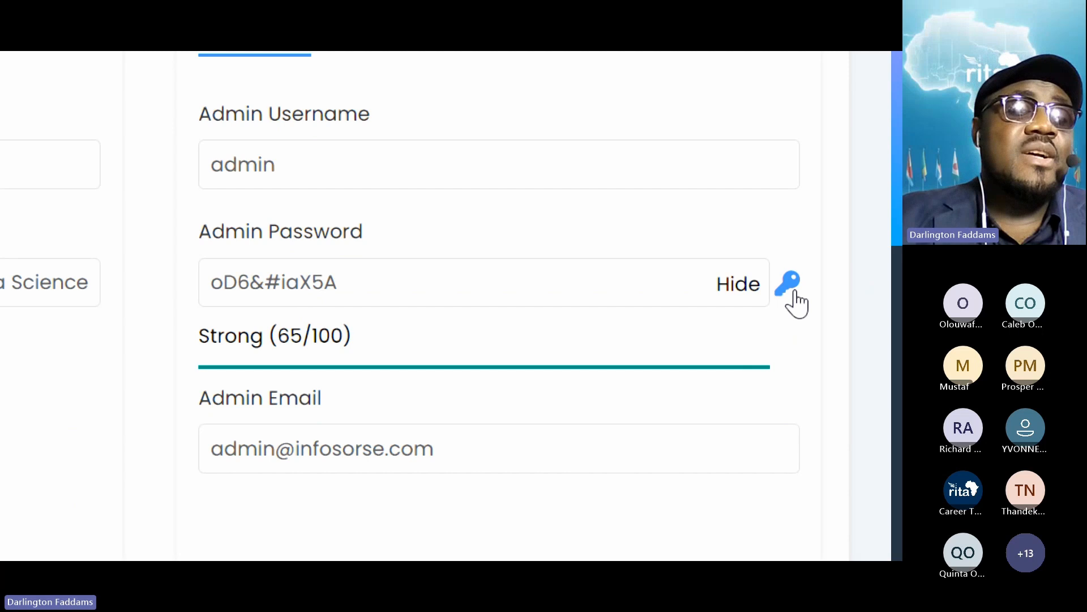
Select the whole admin password and open File Explorer at This PC.
left_click(360, 293)
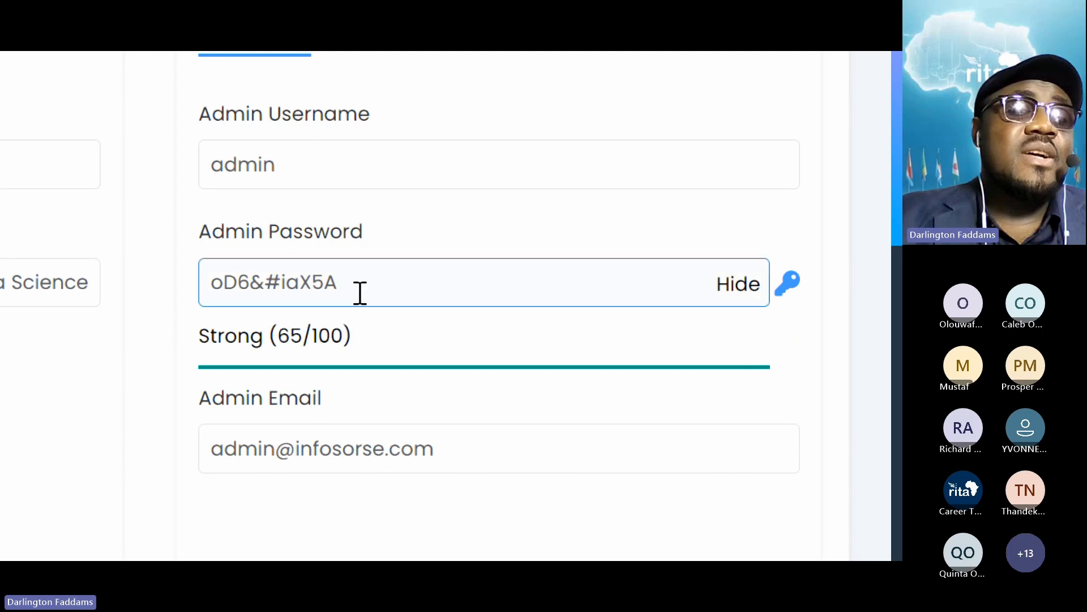
double_click(361, 292)
key("ctrl+a")
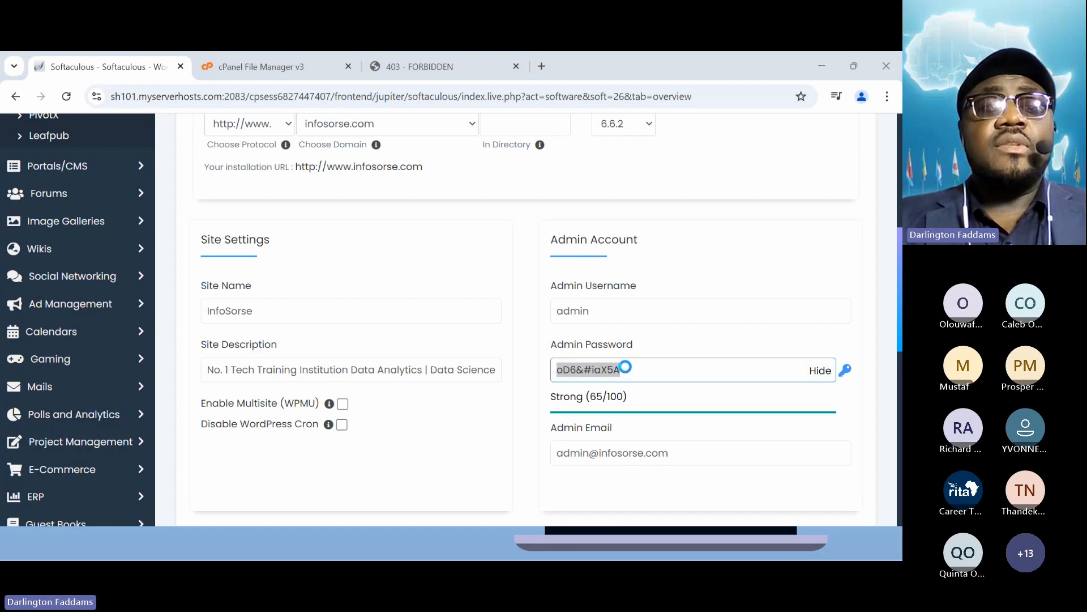
key("super+e")
left_click(641, 151)
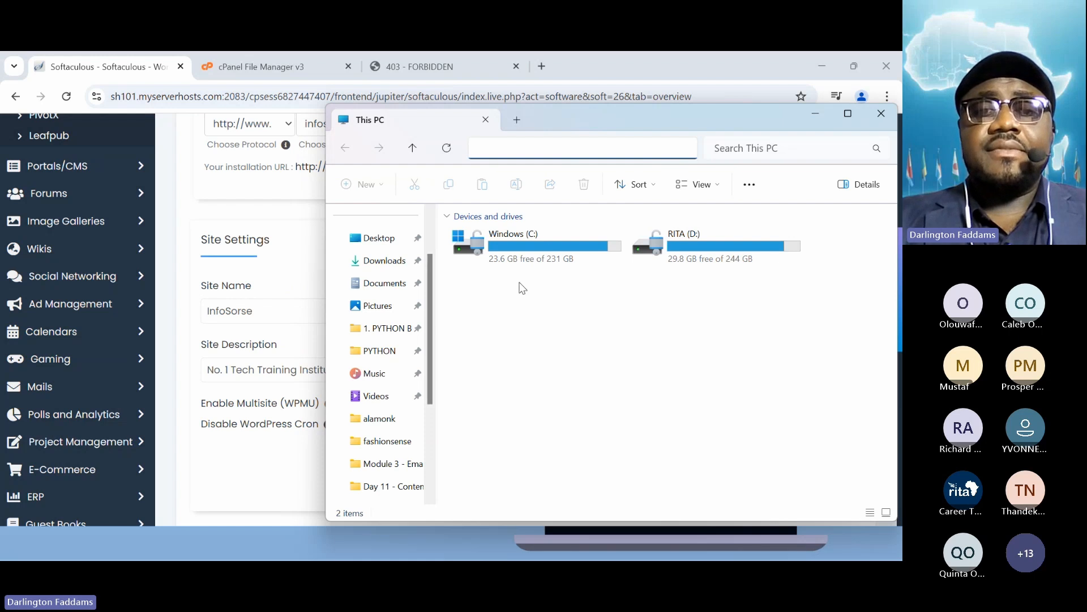
Open the C: drive and try the path D:\Projects\Inforsorse, dismissing the not-found error.
double_click(521, 253)
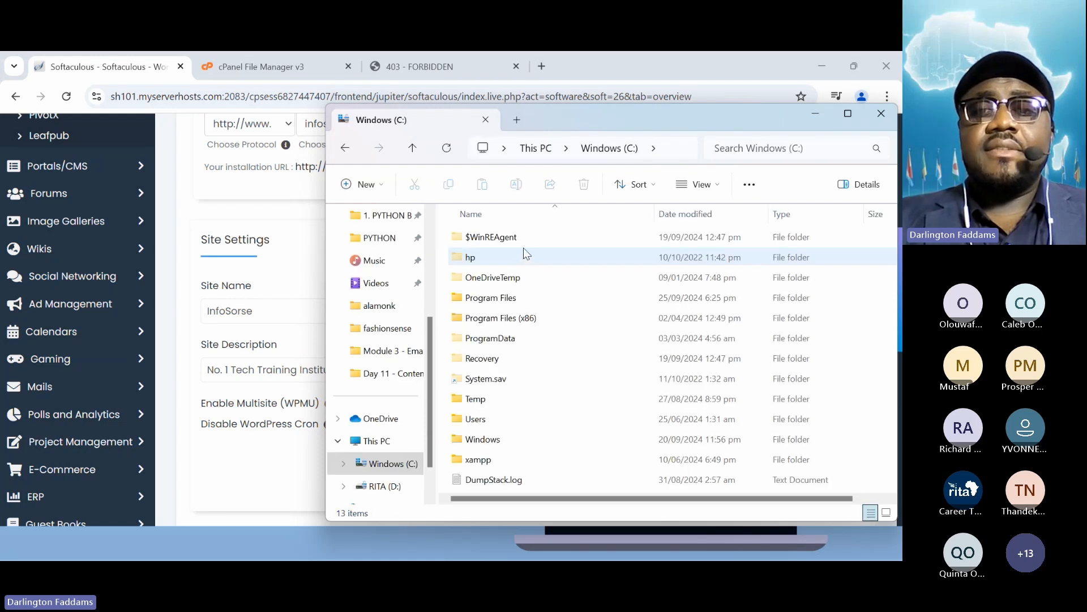
left_click(674, 149)
left_click(622, 148)
key("Left")
key("Left")
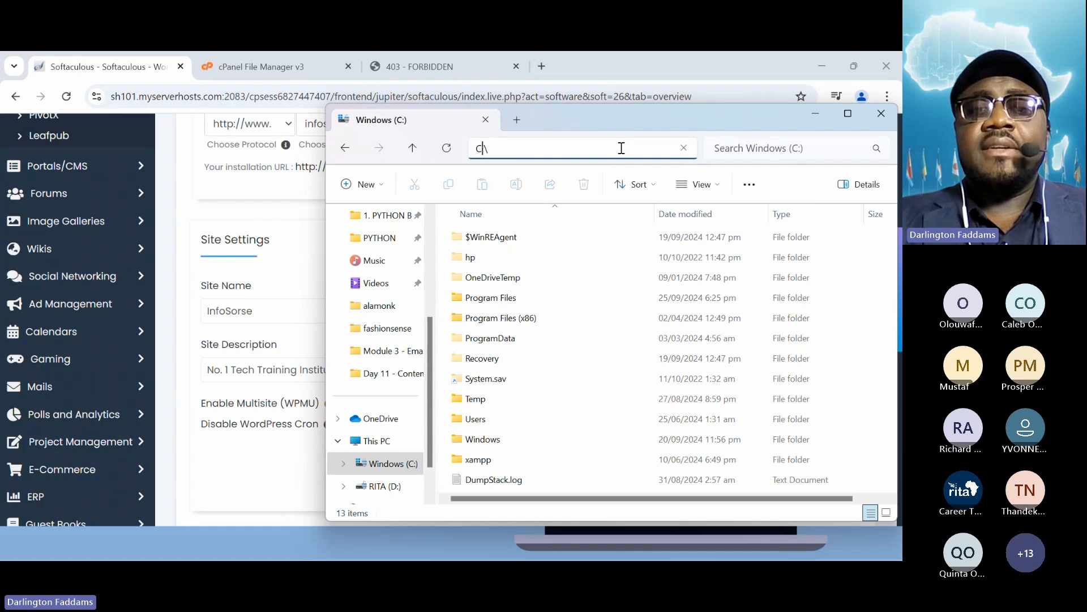
key("shift+Left")
type("D")
key("Right")
key("Right")
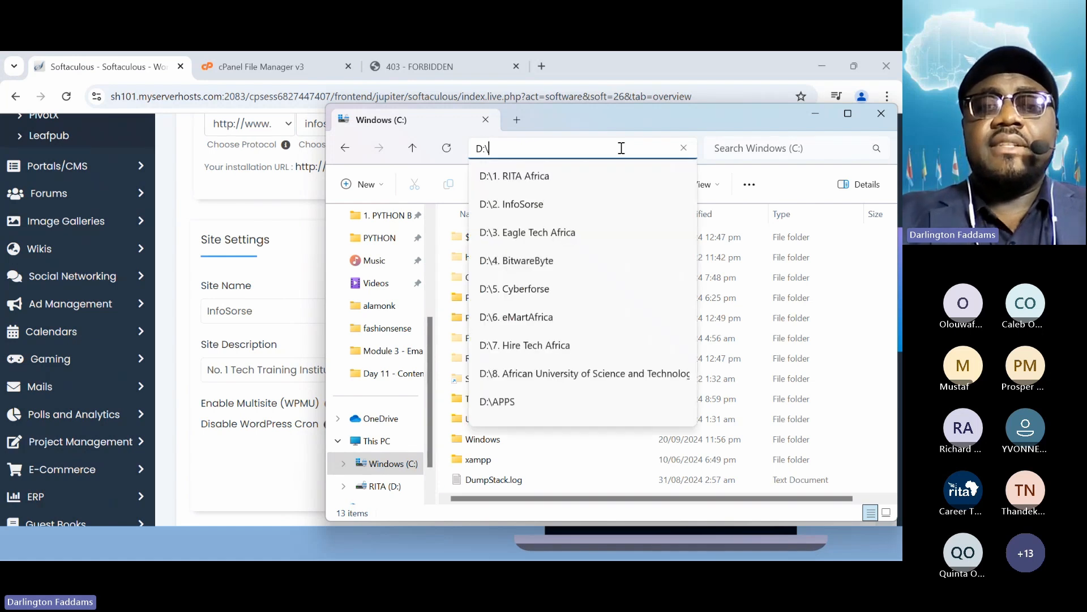
type("Projects")
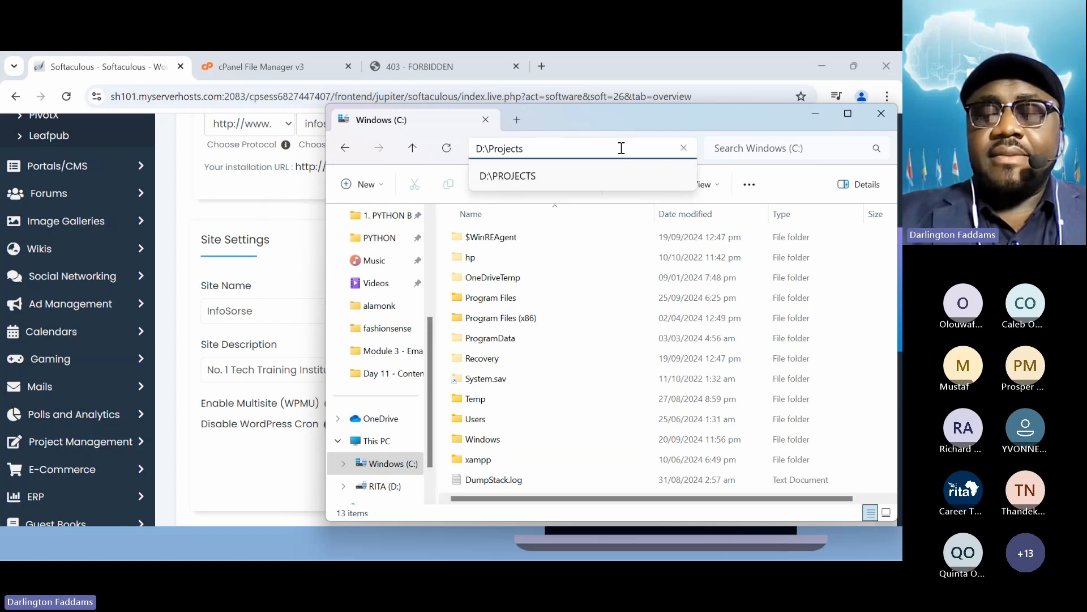
type("\\")
type("Inforsorse")
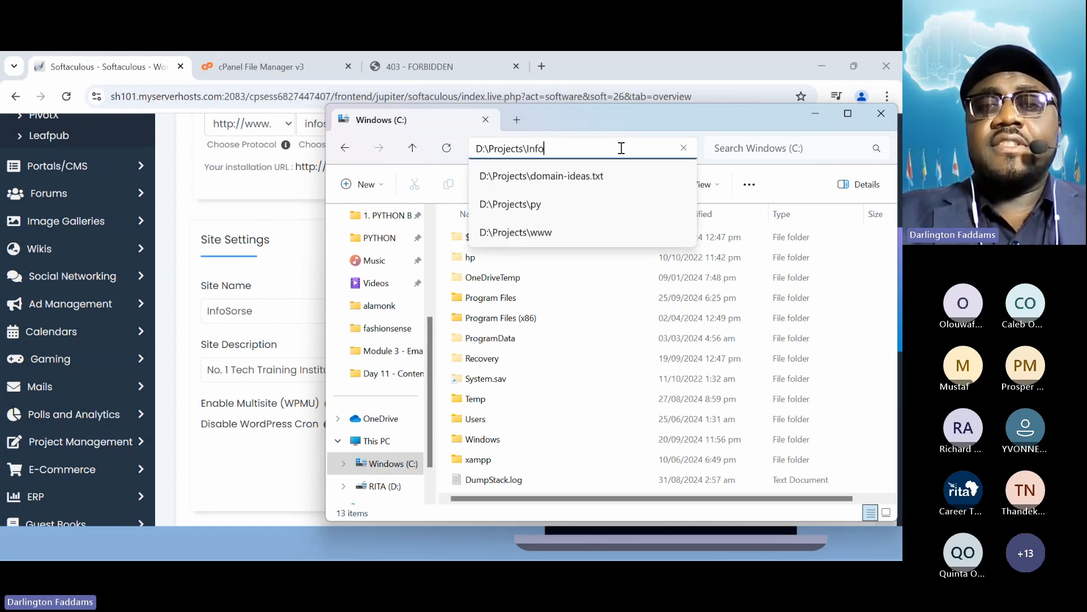
key("Return")
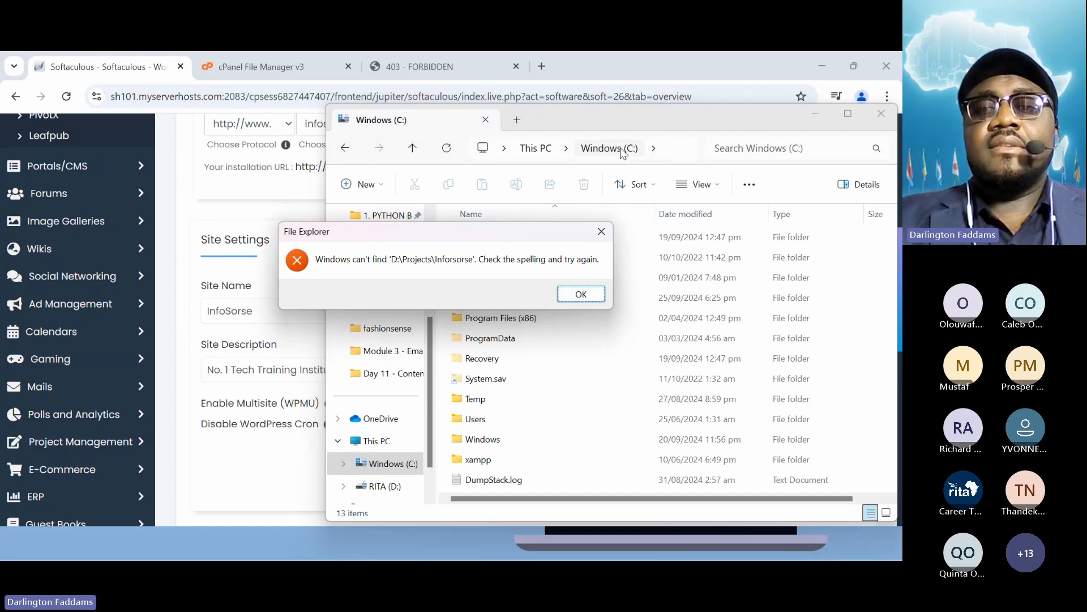
key("Return")
Retype the path as D:\PROJECTS\www\infosorse and go to that folder.
left_click(601, 147)
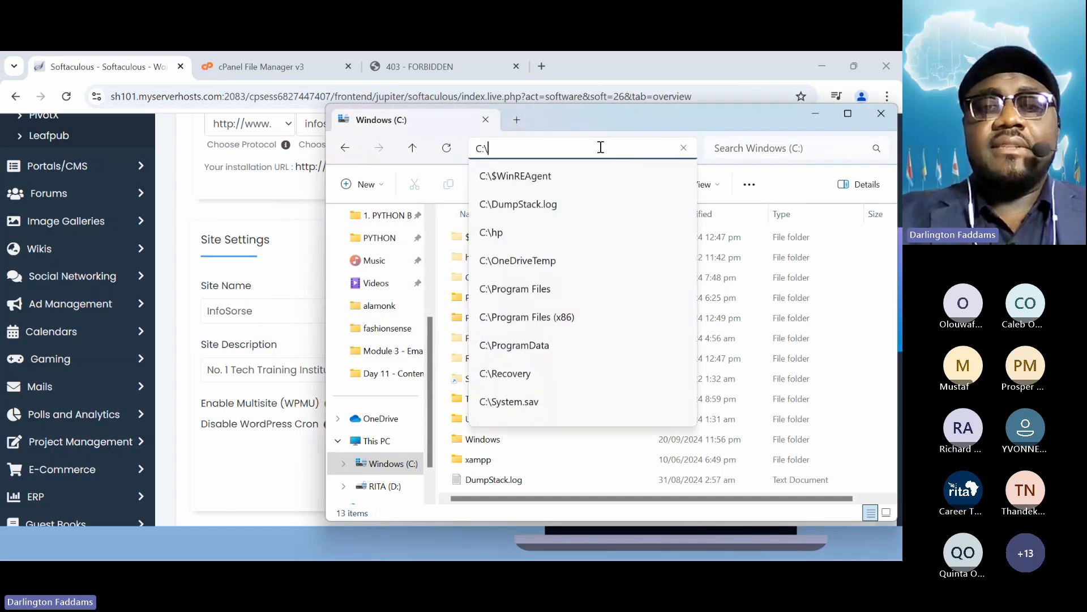
key("BackSpace")
type("\\")
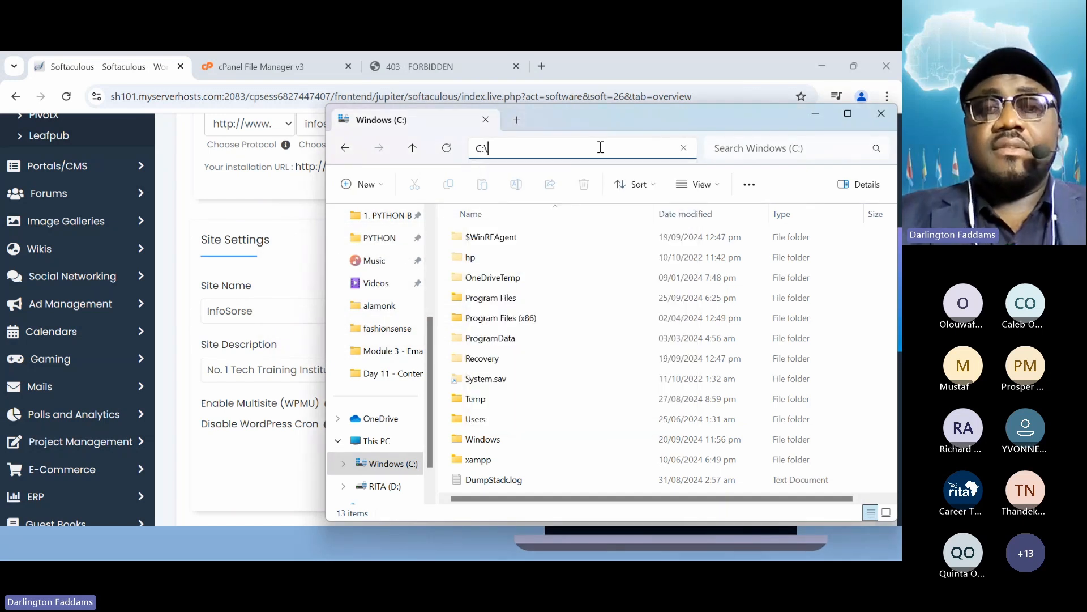
key("Left")
key("Left")
key("BackSpace")
type("D")
key("Right")
type("Projects")
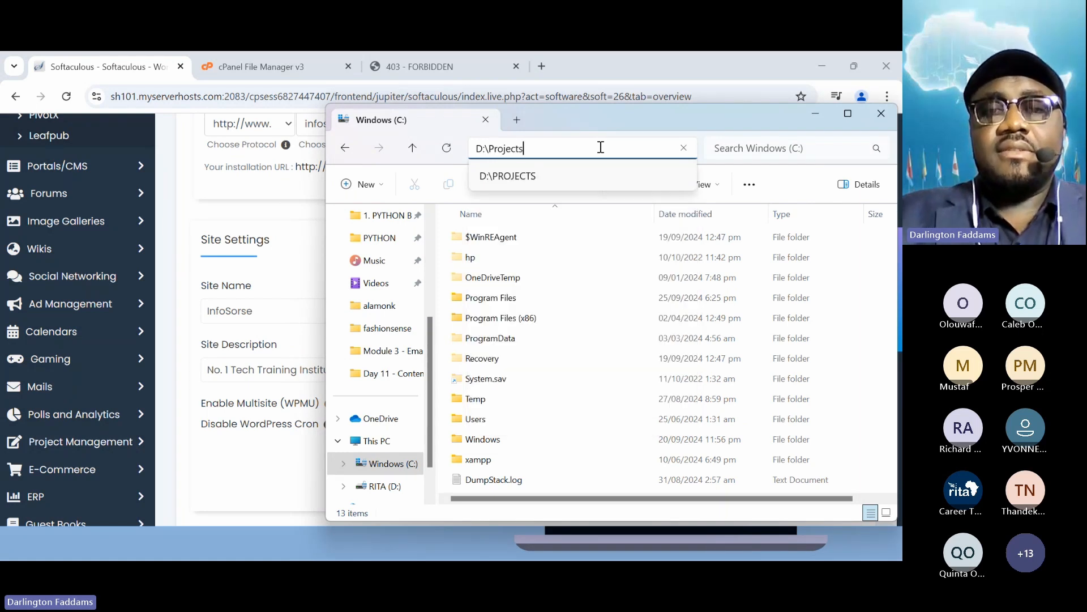
key("Down")
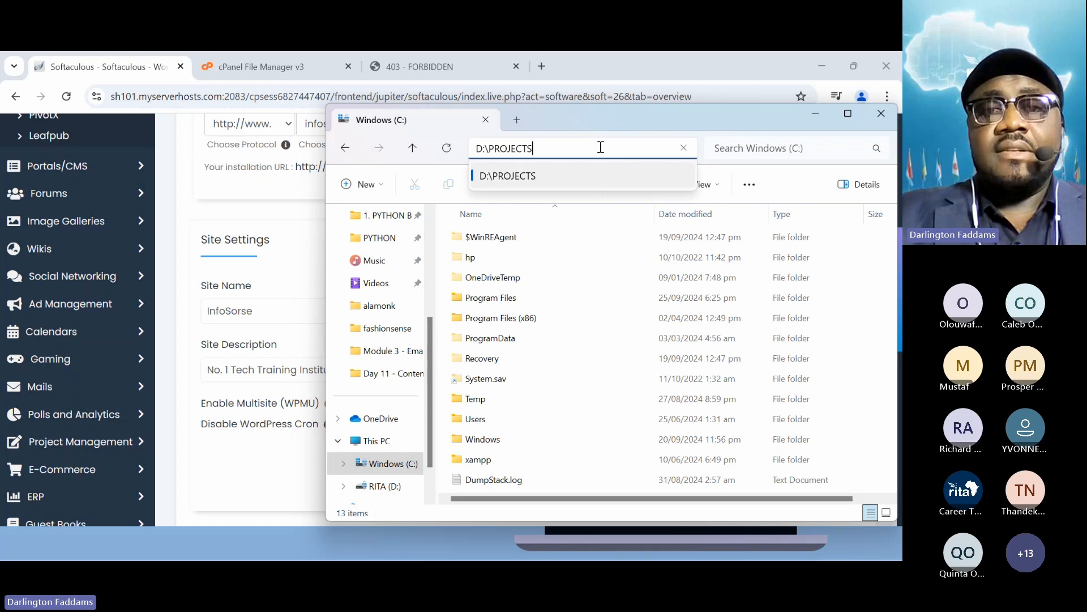
type("\\l")
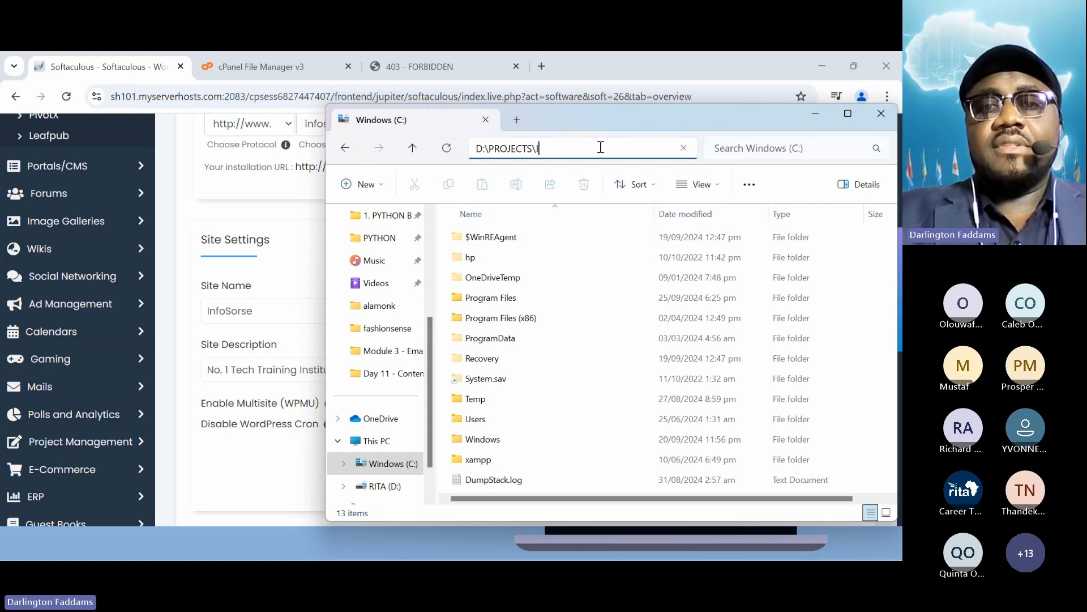
type("www")
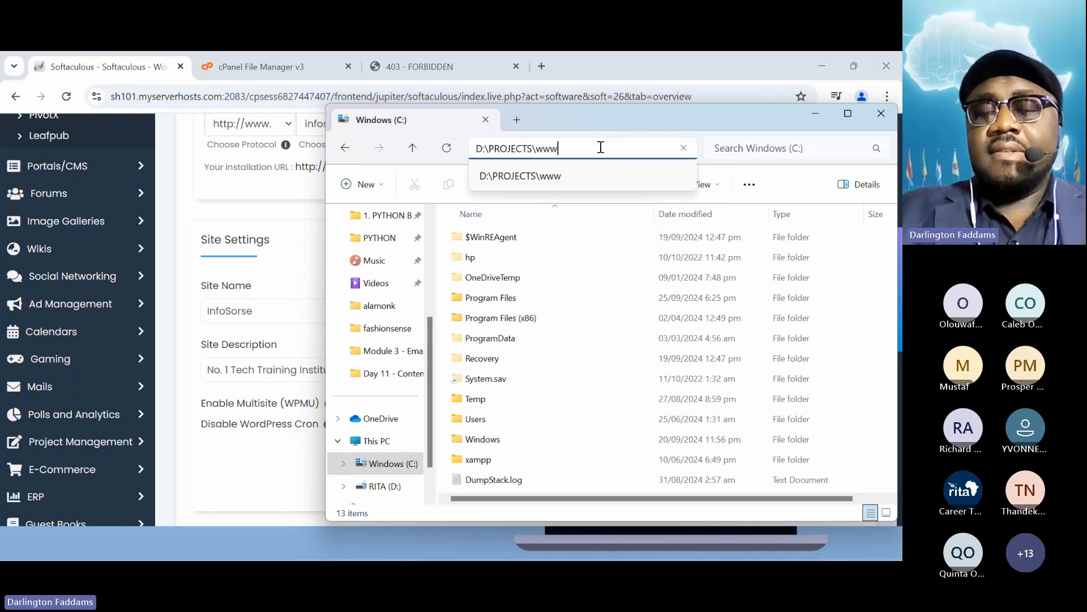
type("\\Infor")
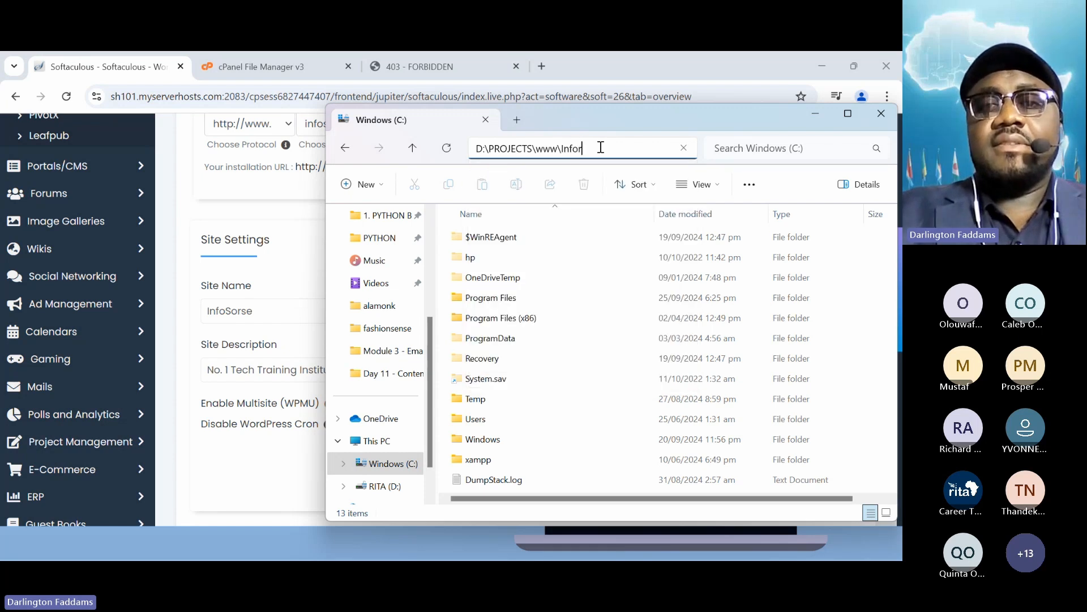
key("BackSpace")
key("BackSpace")
type("infosorse")
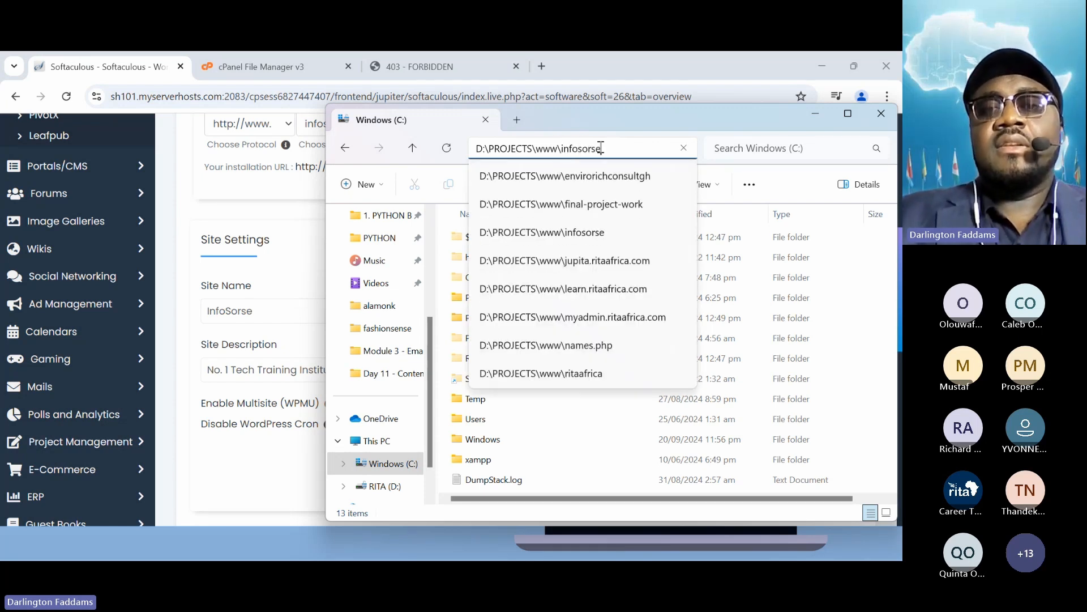
key("Return")
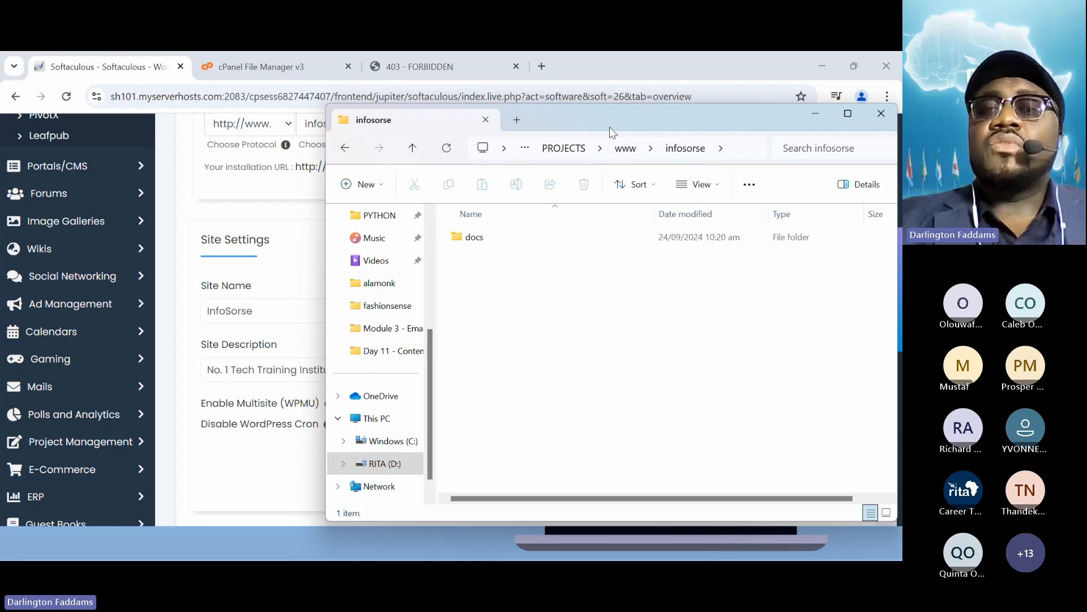
left_click_drag(609, 126, 483, 154)
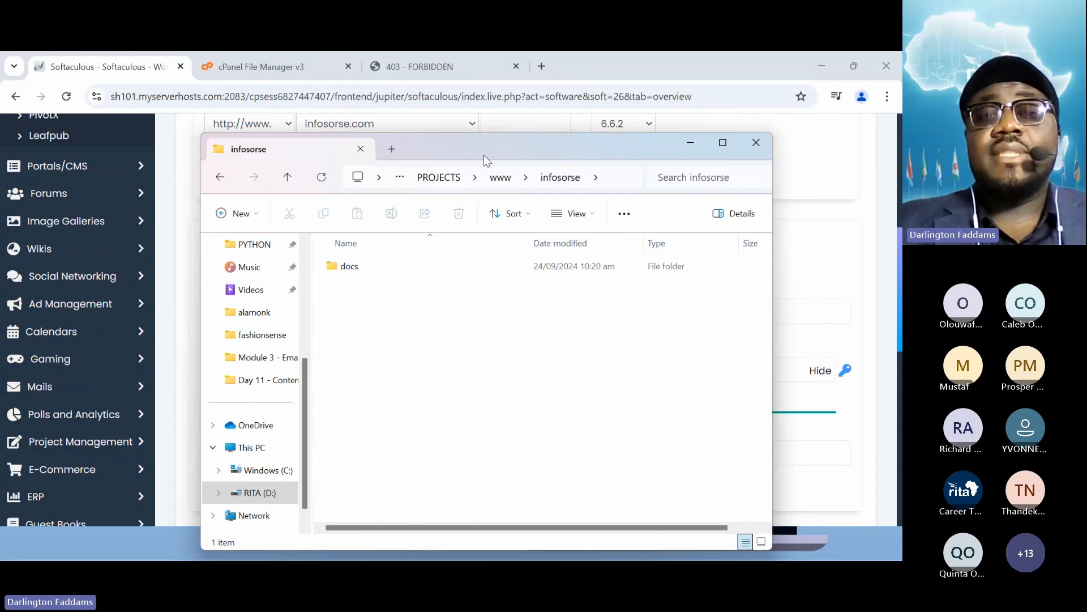
left_click_drag(484, 155, 562, 102)
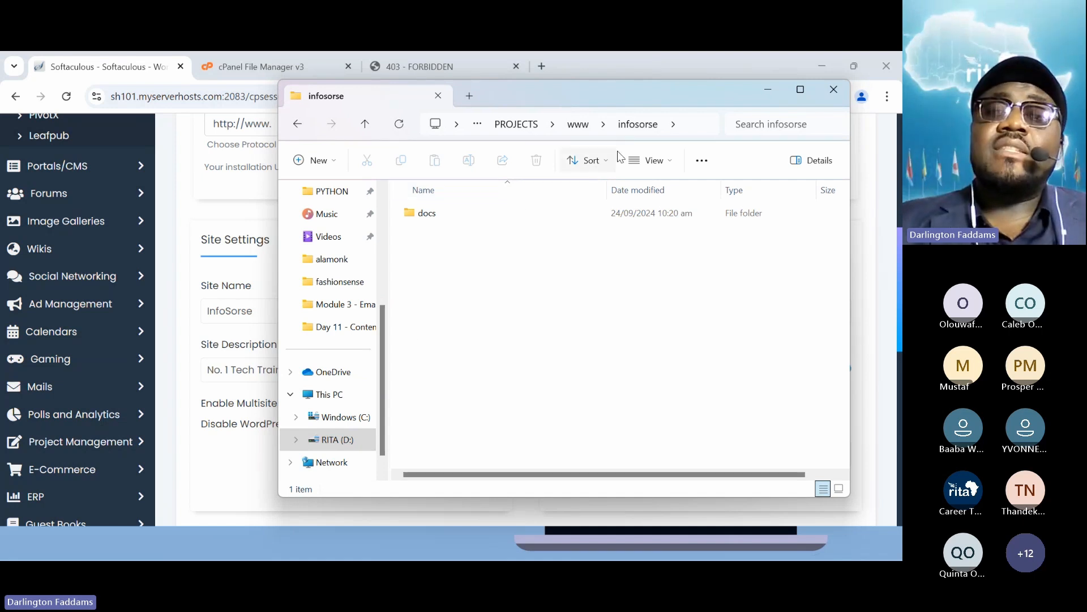
left_click(687, 124)
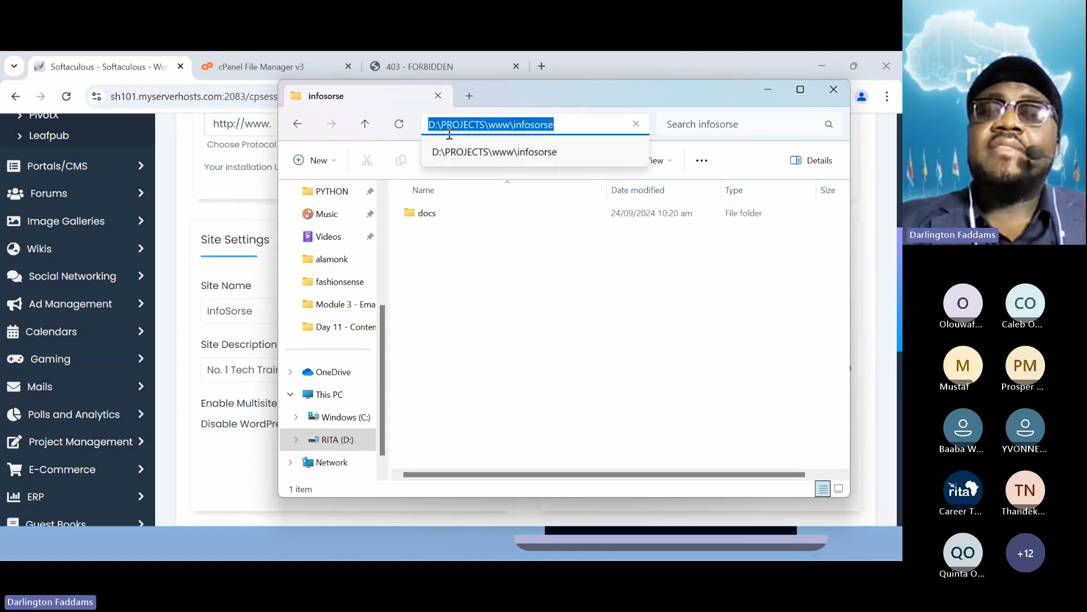
left_click(428, 124)
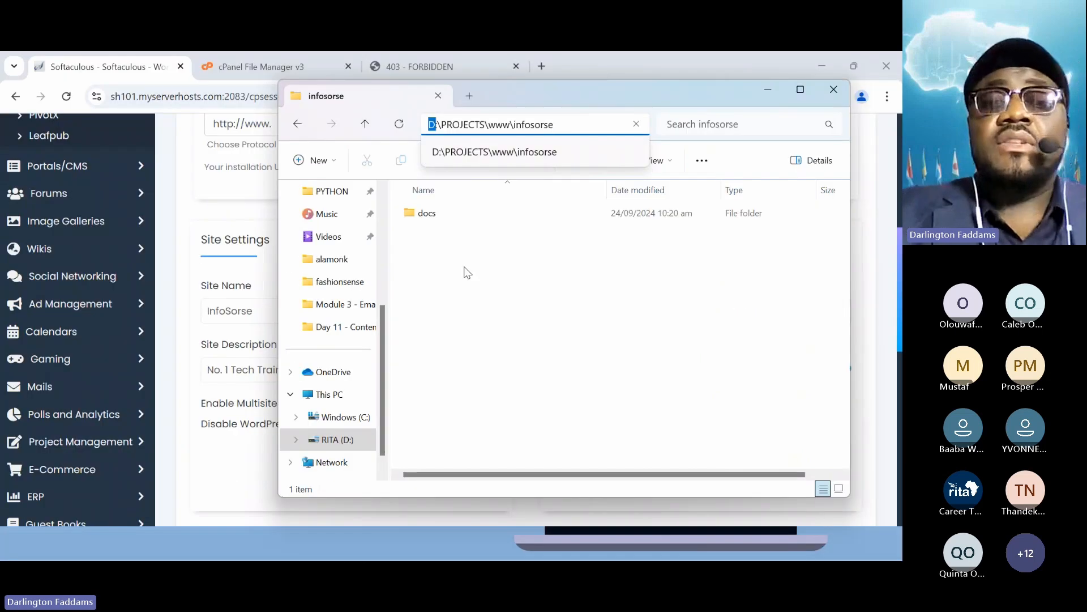
left_click(467, 273)
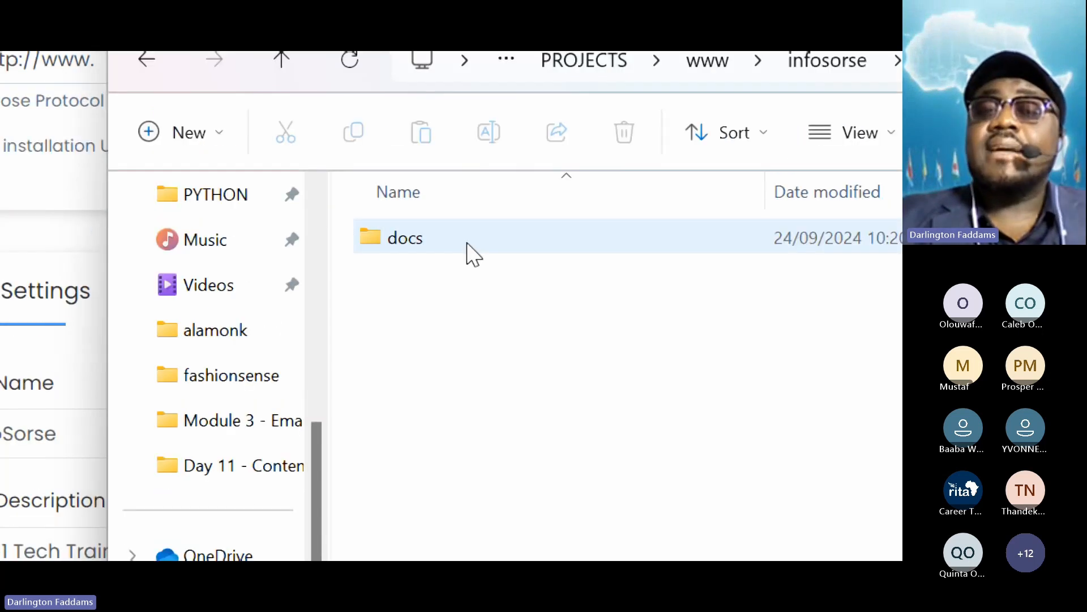
Open the docs folder and delete the old wp_docs.txt.
left_click(406, 253)
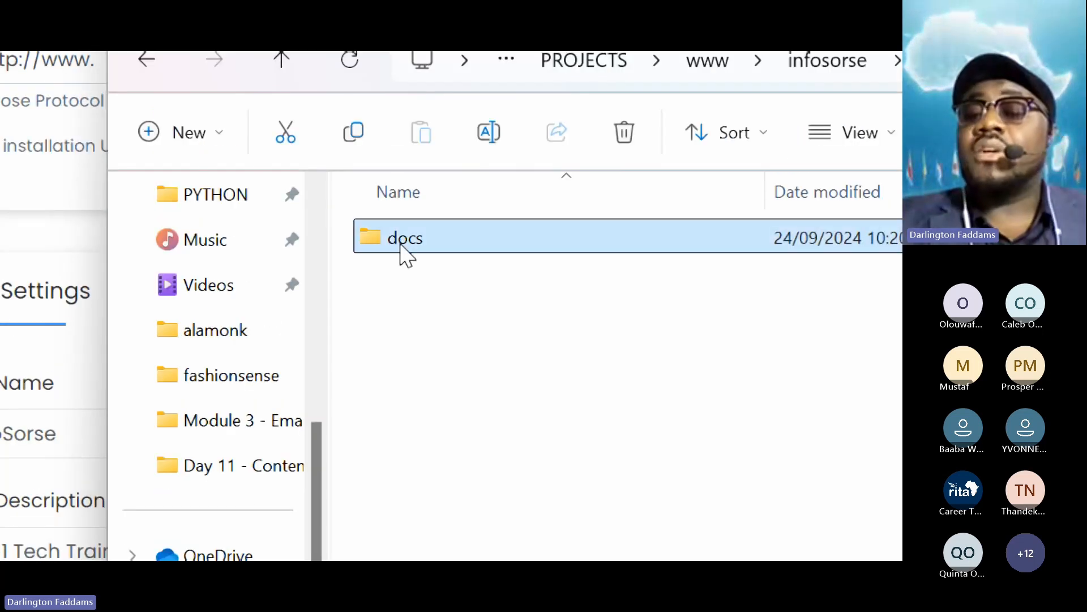
double_click(401, 247)
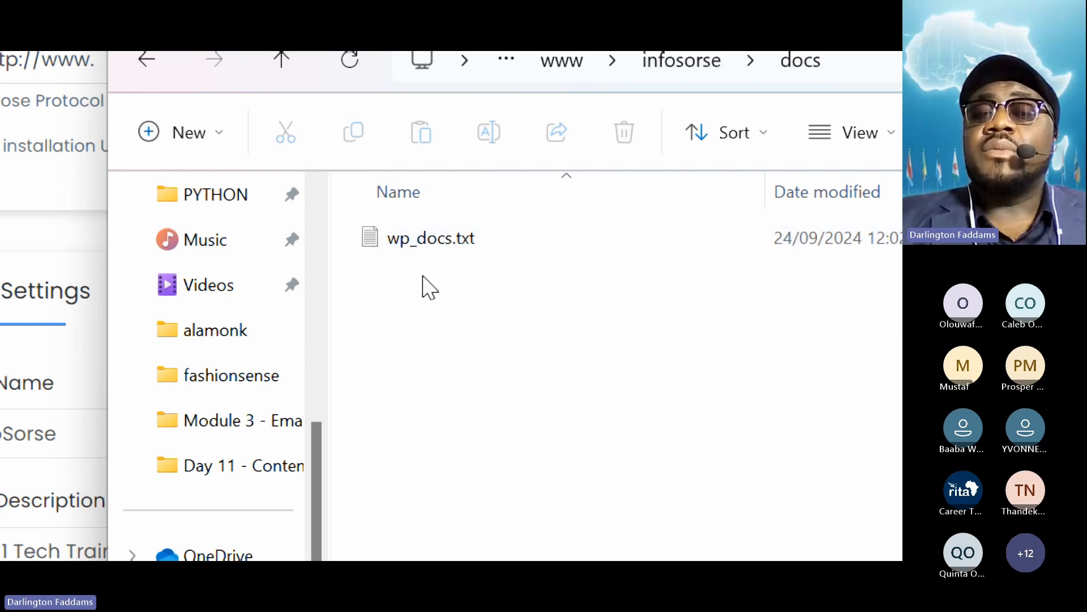
left_click(471, 247)
left_click(620, 141)
left_click(837, 62)
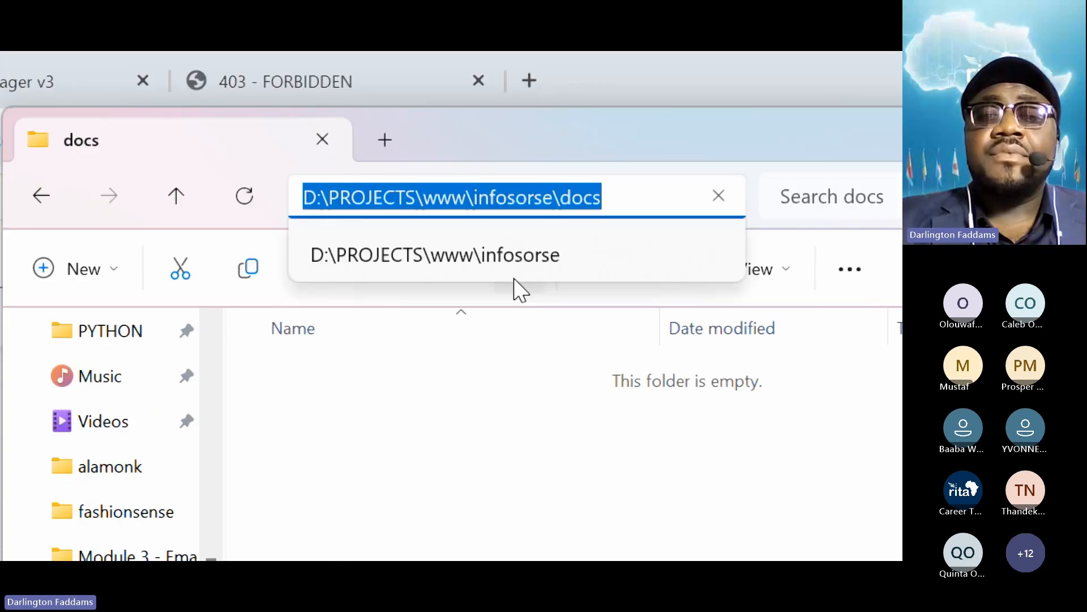
left_click(428, 452)
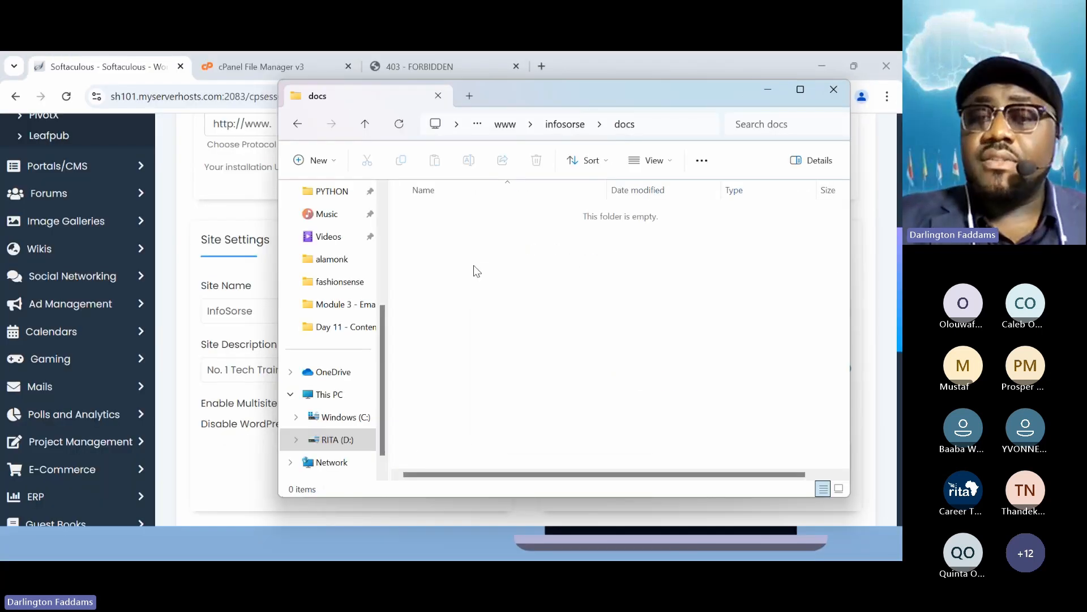
Create a new empty text document named wp-docs.txt.
right_click(393, 479)
mouse_move(643, 376)
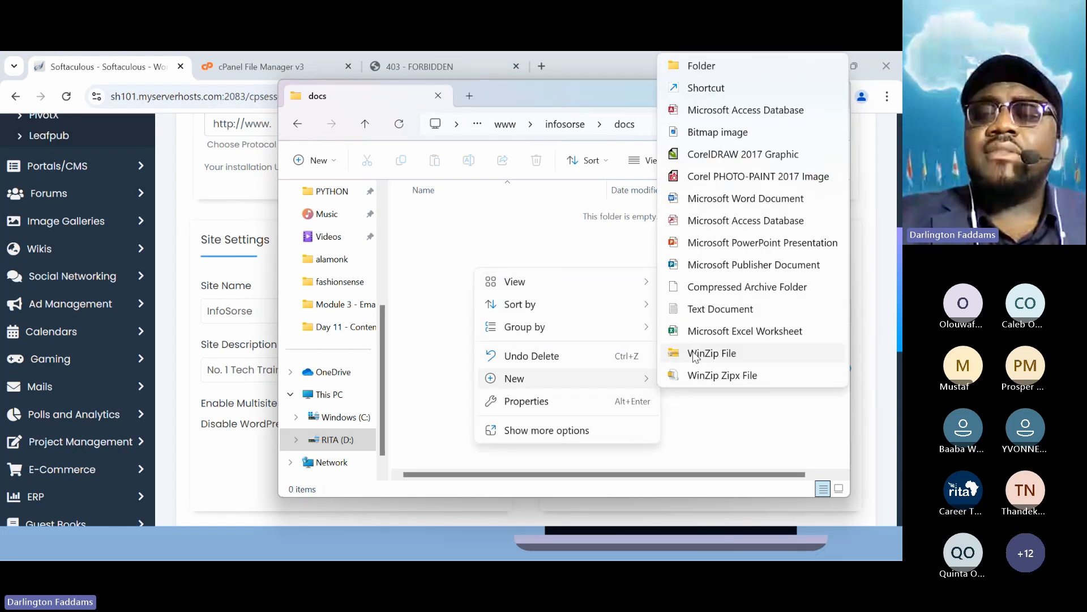
left_click(722, 310)
type("wp-docs")
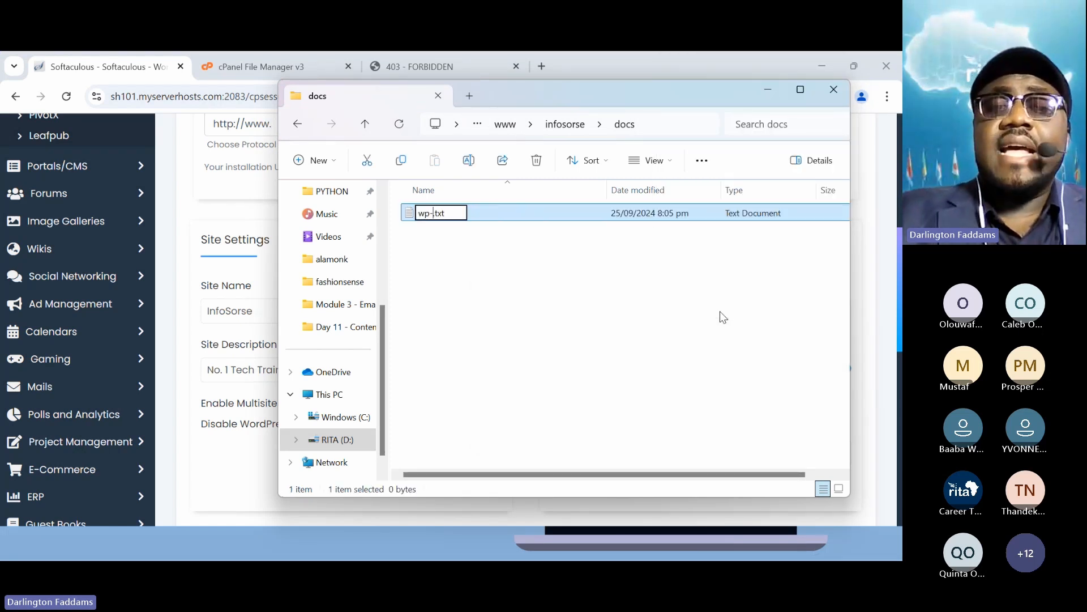
key("Return")
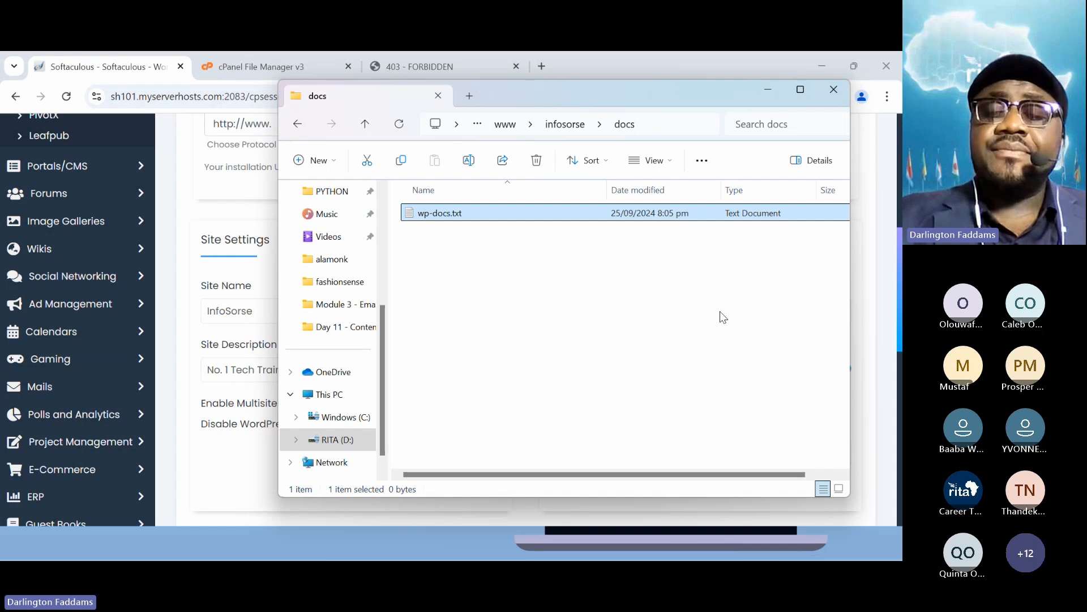
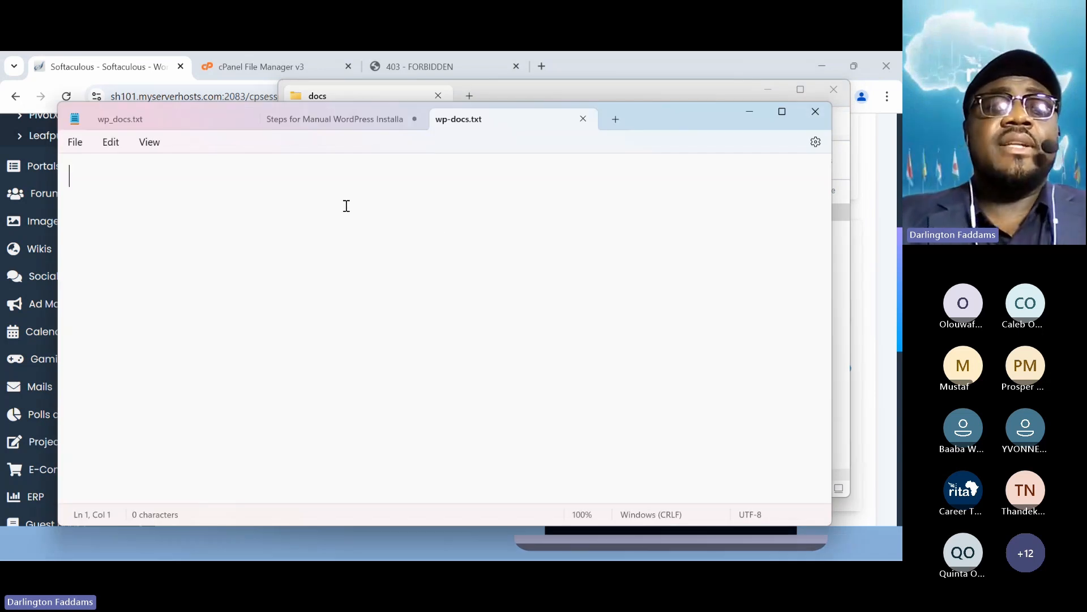
Enter the username 'admin' and the pasted password on two lines, save wp-docs.txt, and select the password line.
key("Return")
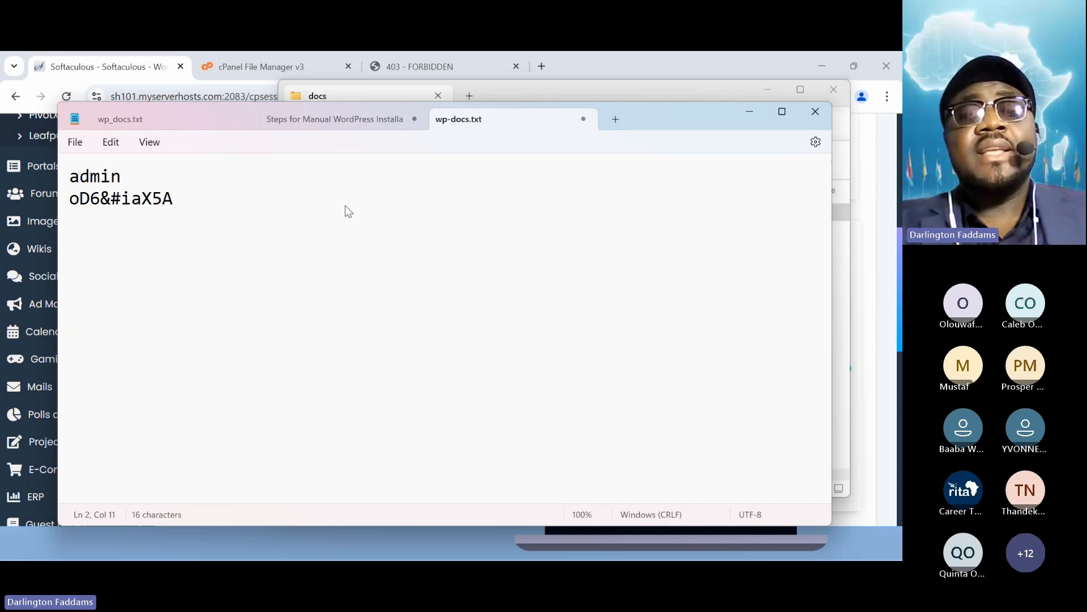
key("ctrl+s")
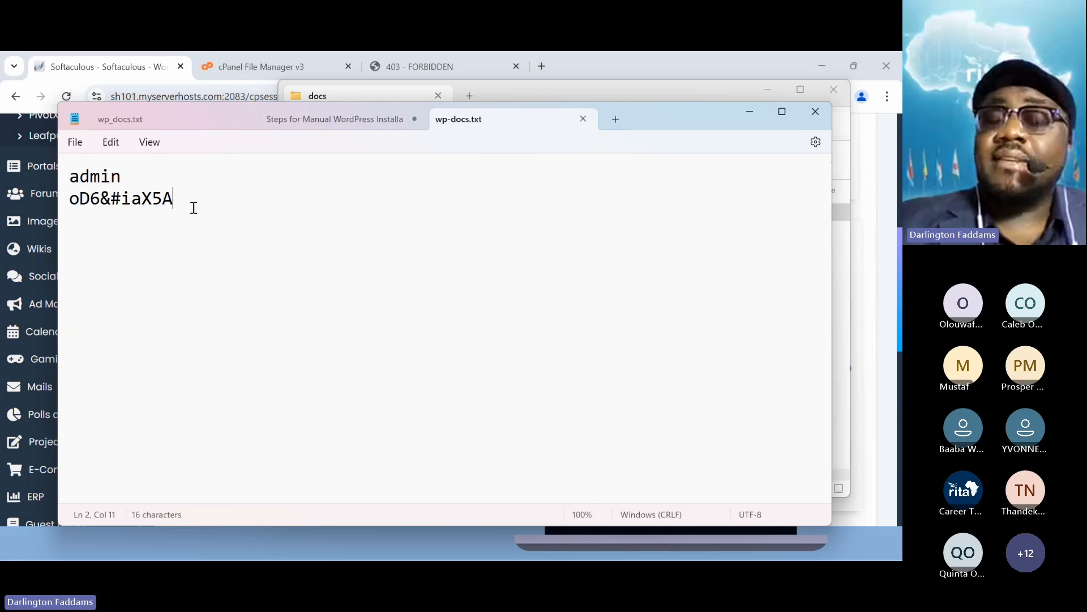
left_click_drag(193, 208, 35, 218)
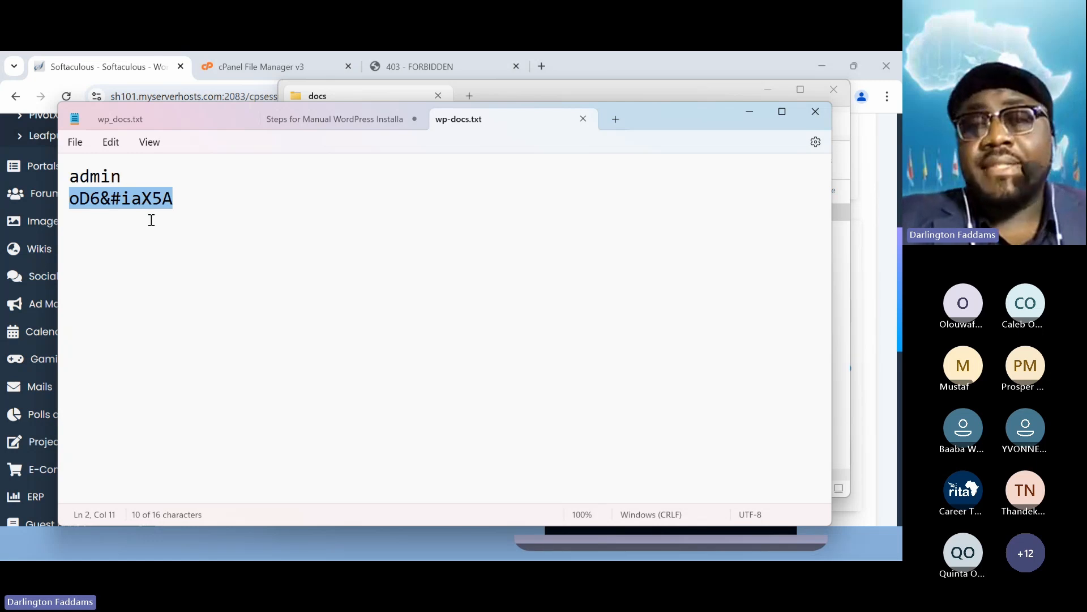
Back in the Softaculous WordPress install form, check the Admin Username and Admin Email fields.
left_click(634, 59)
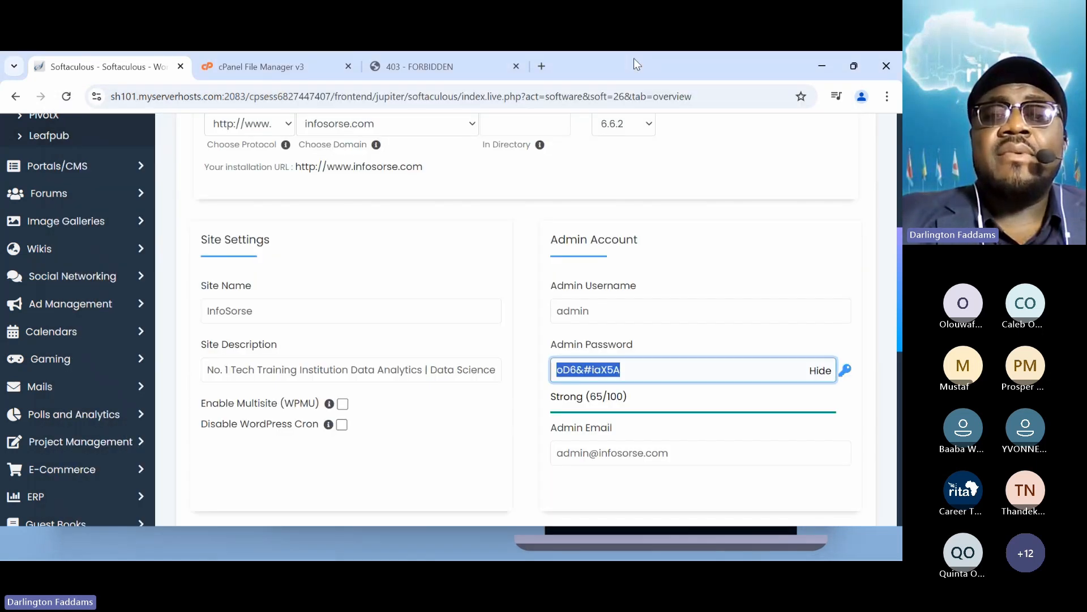
left_click(741, 317)
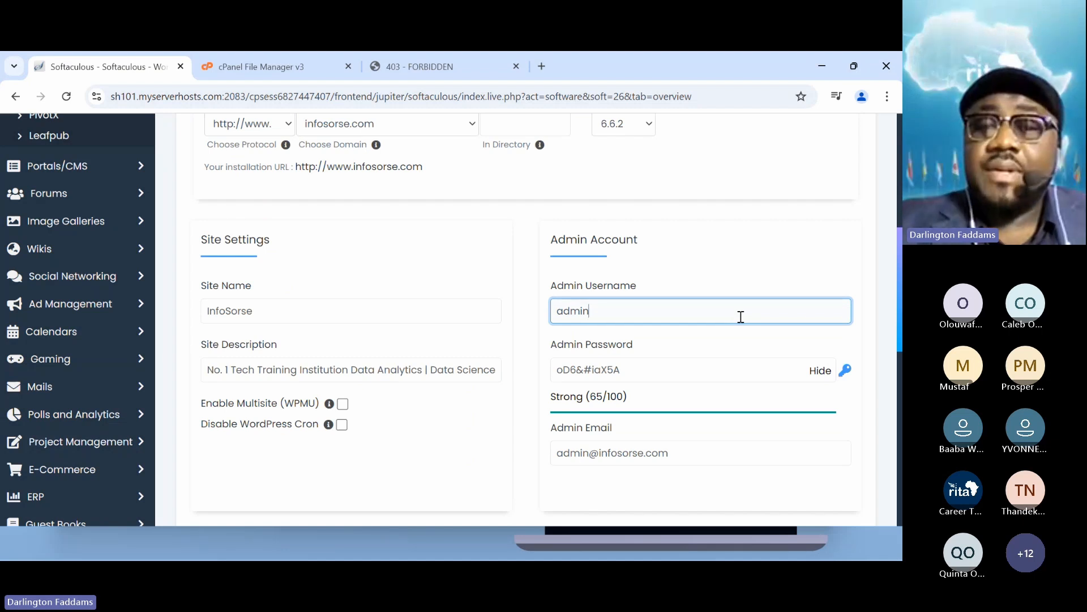
scroll(741, 317, "down", 1)
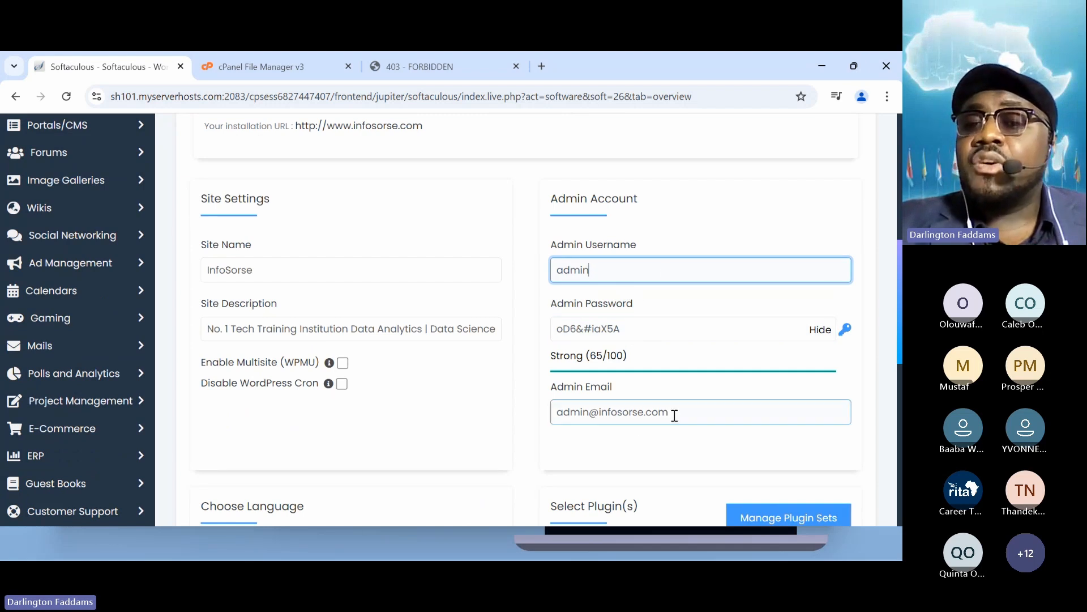
left_click_drag(675, 415, 548, 431)
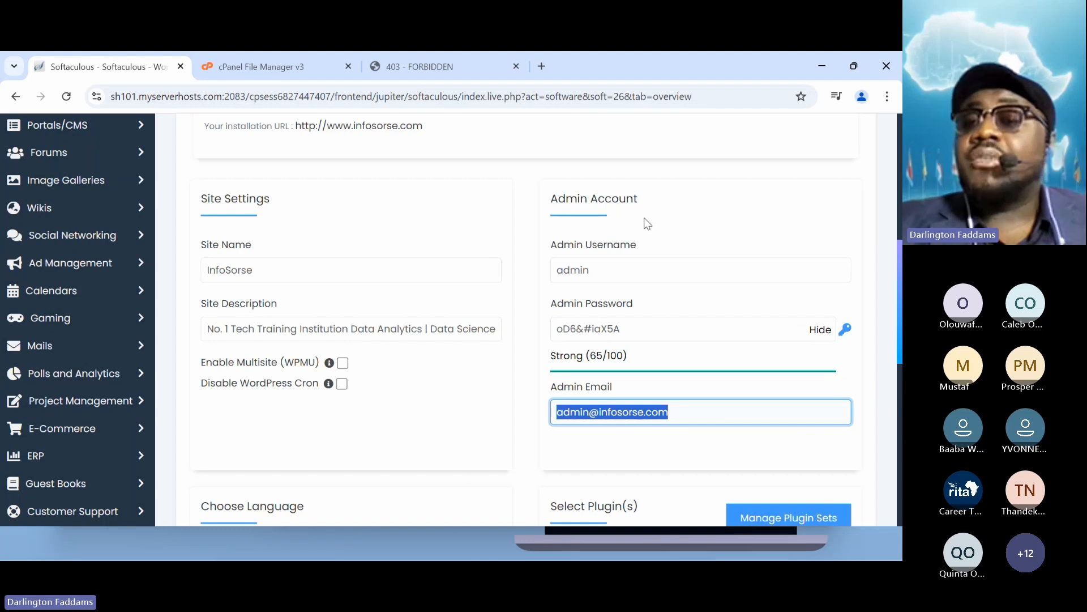
left_click(707, 176)
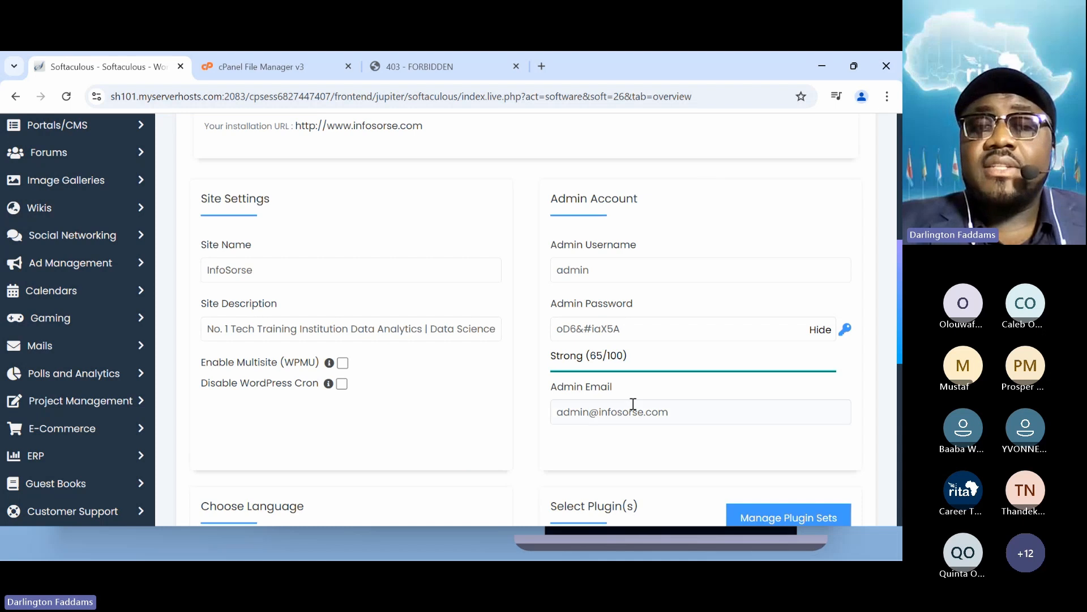
Scroll to the bottom of the form and install WordPress for infosorse.com.
scroll(631, 401, "up", 4)
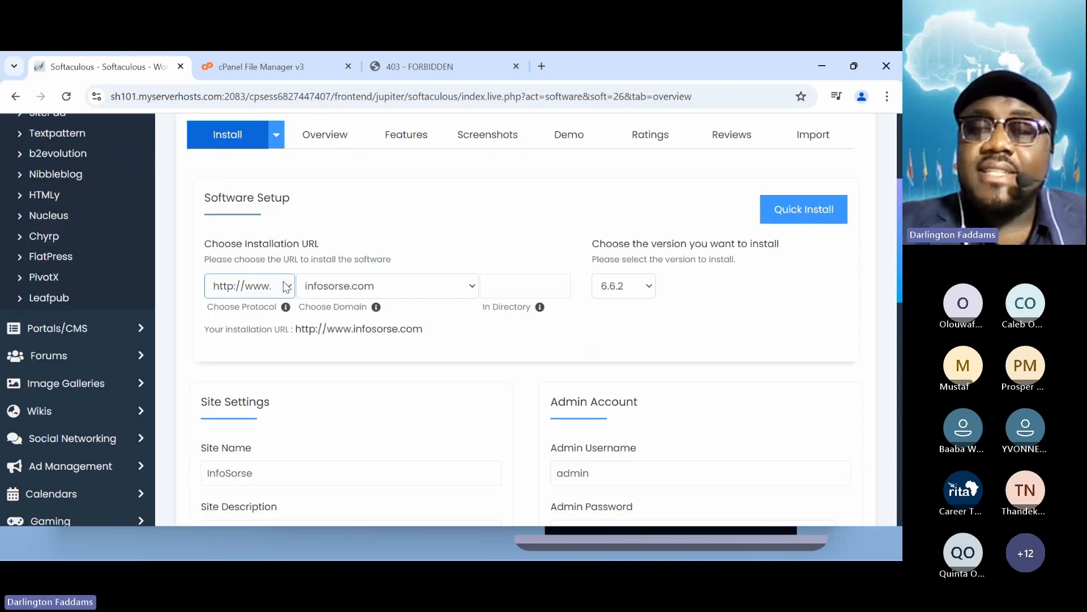
scroll(340, 317, "down", 4)
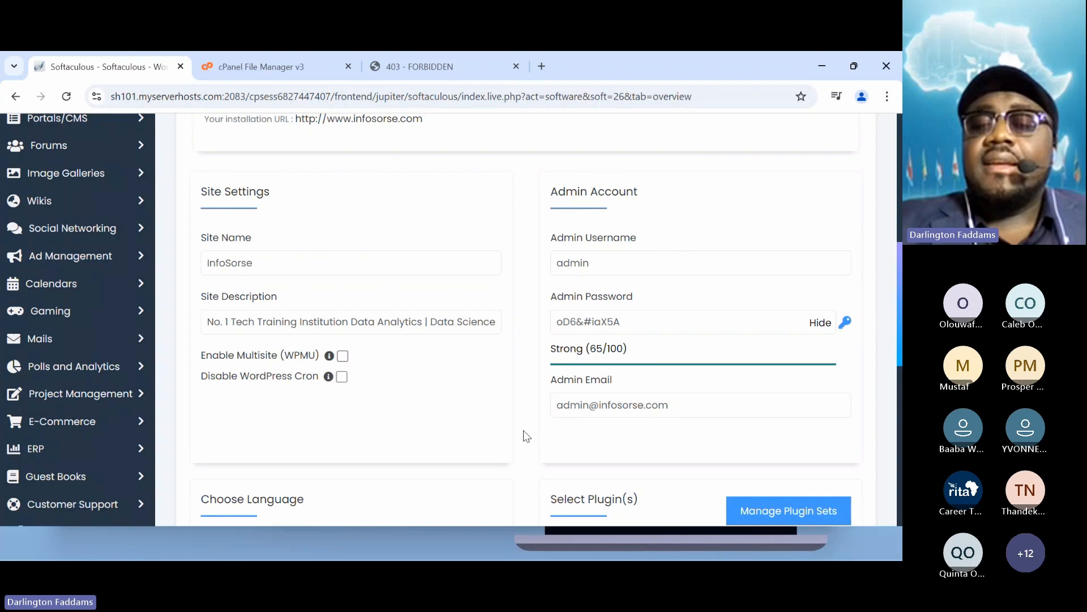
scroll(526, 436, "down", 1)
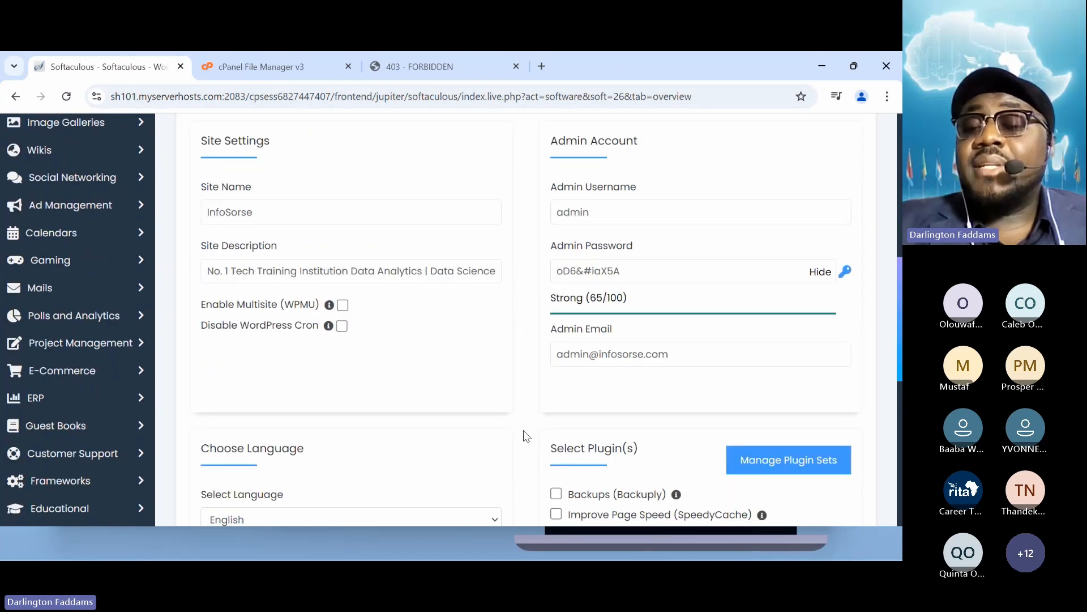
scroll(526, 436, "down", 5)
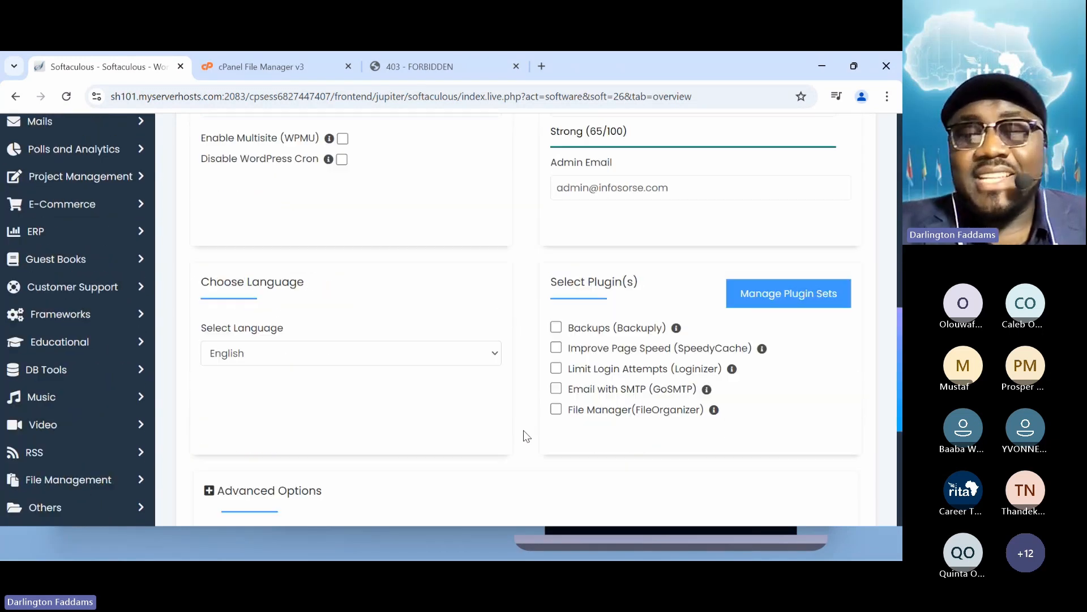
scroll(527, 436, "down", 4)
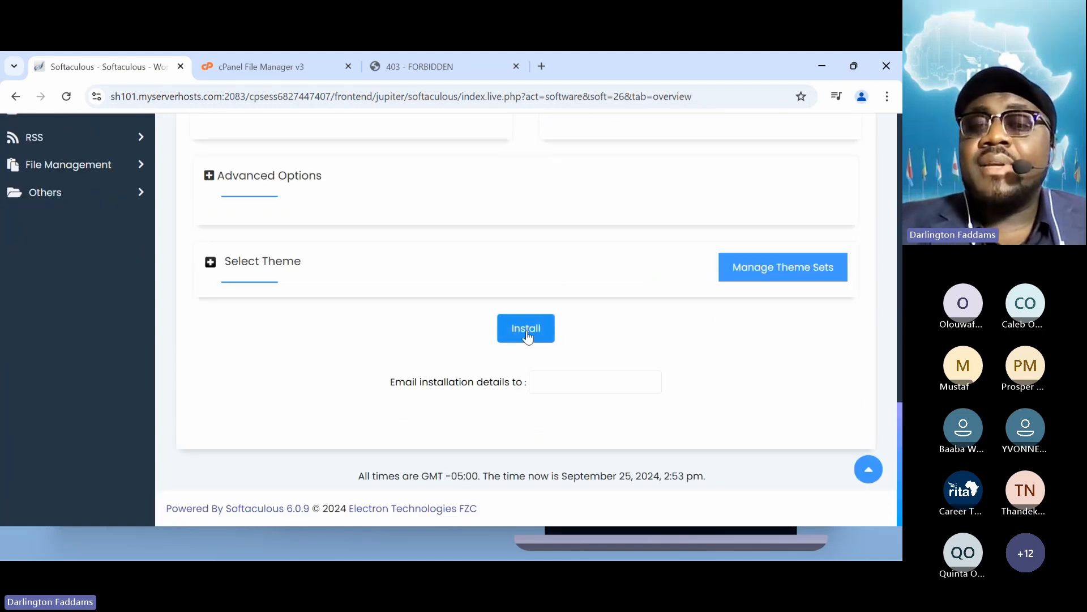
left_click(526, 330)
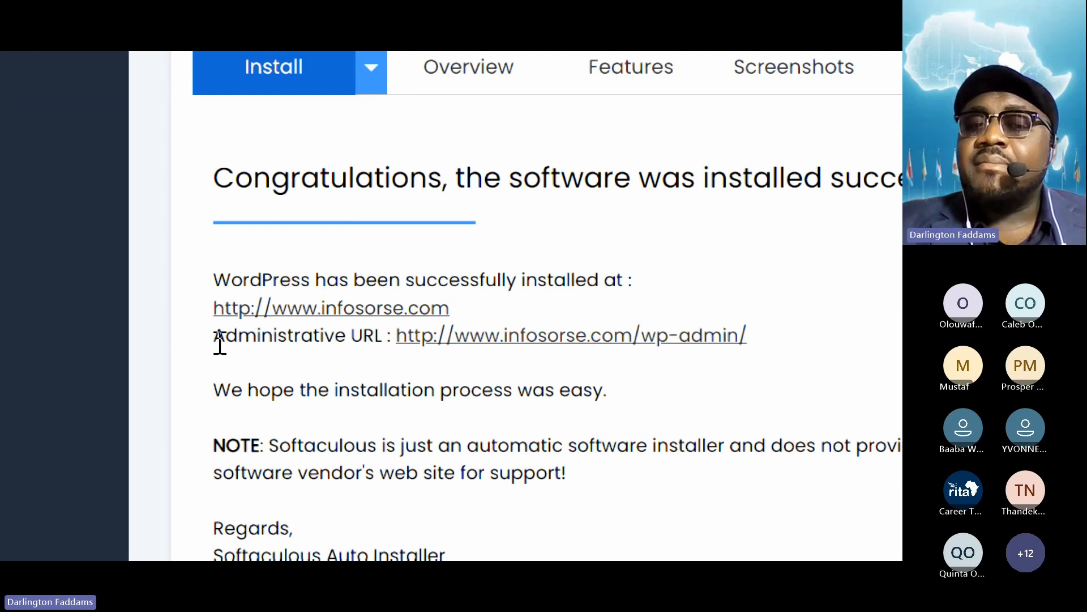
left_click_drag(215, 340, 386, 362)
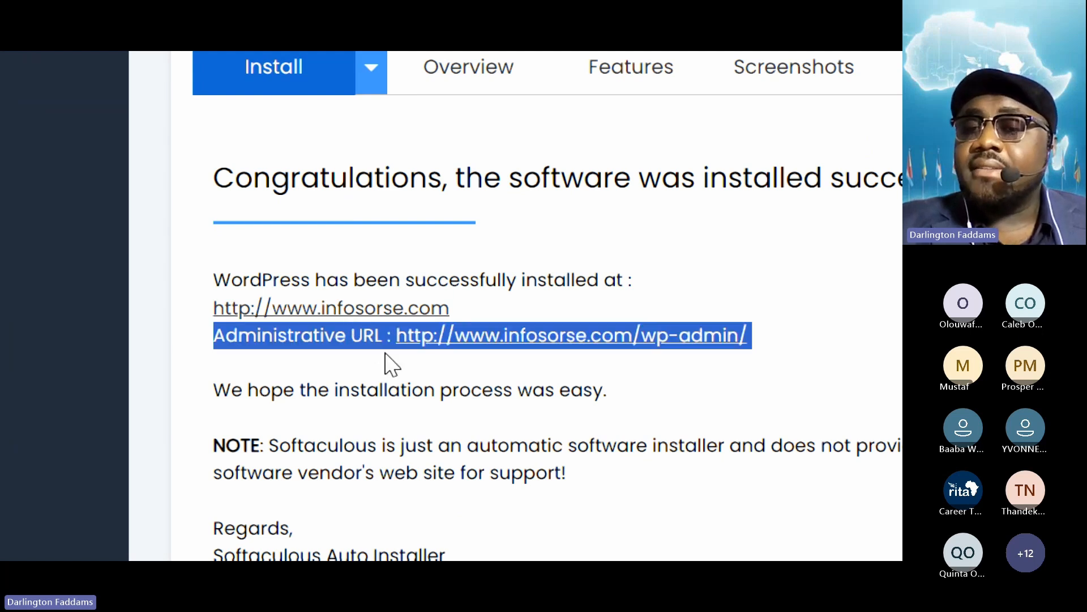
left_click(497, 379)
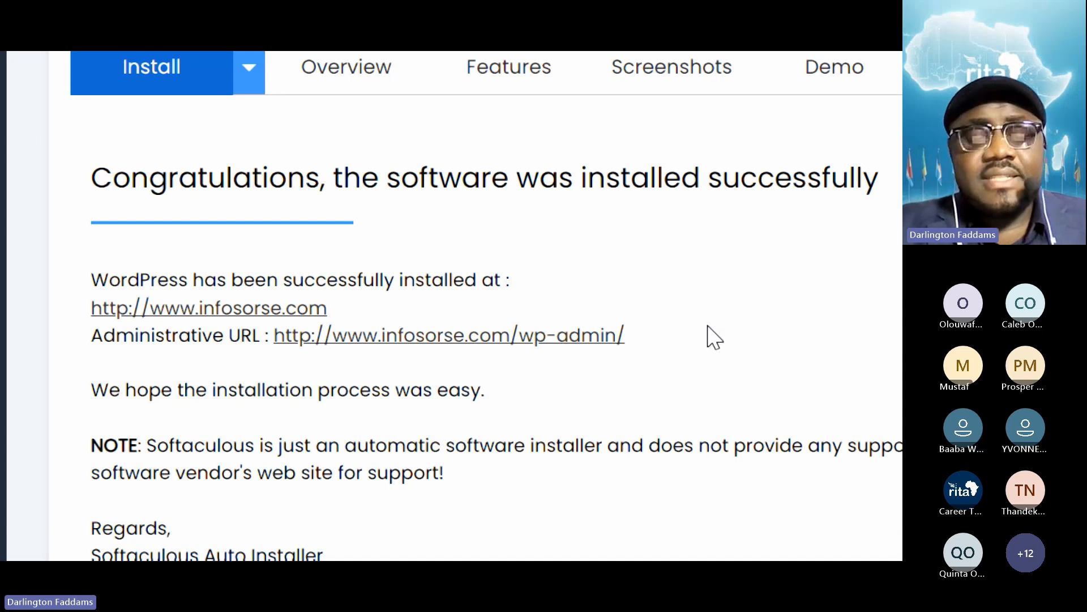
key("ctrl+1")
left_click(860, 540)
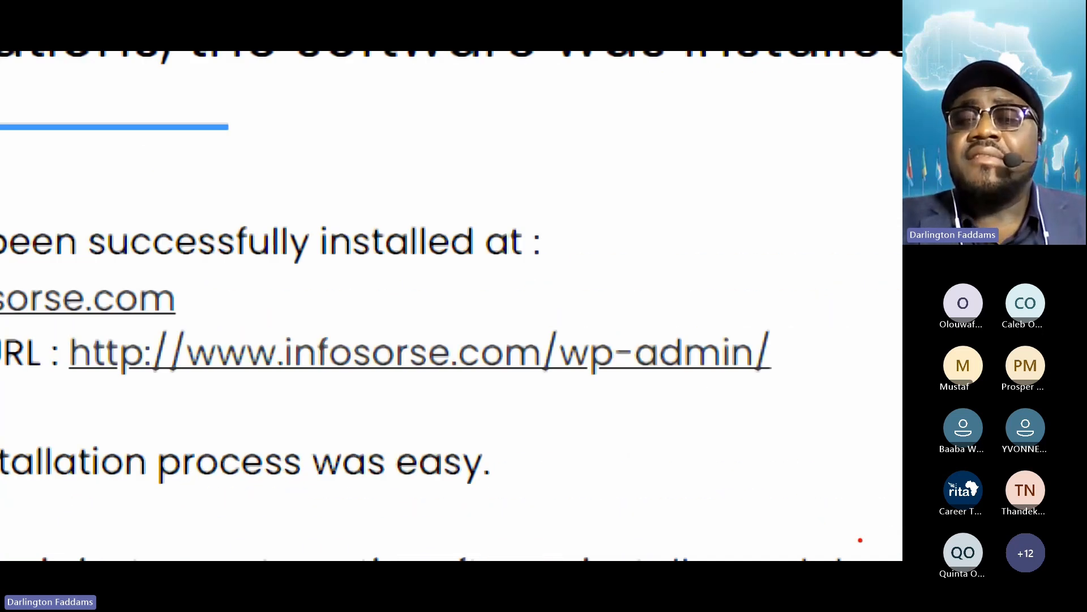
left_click_drag(425, 292, 679, 368)
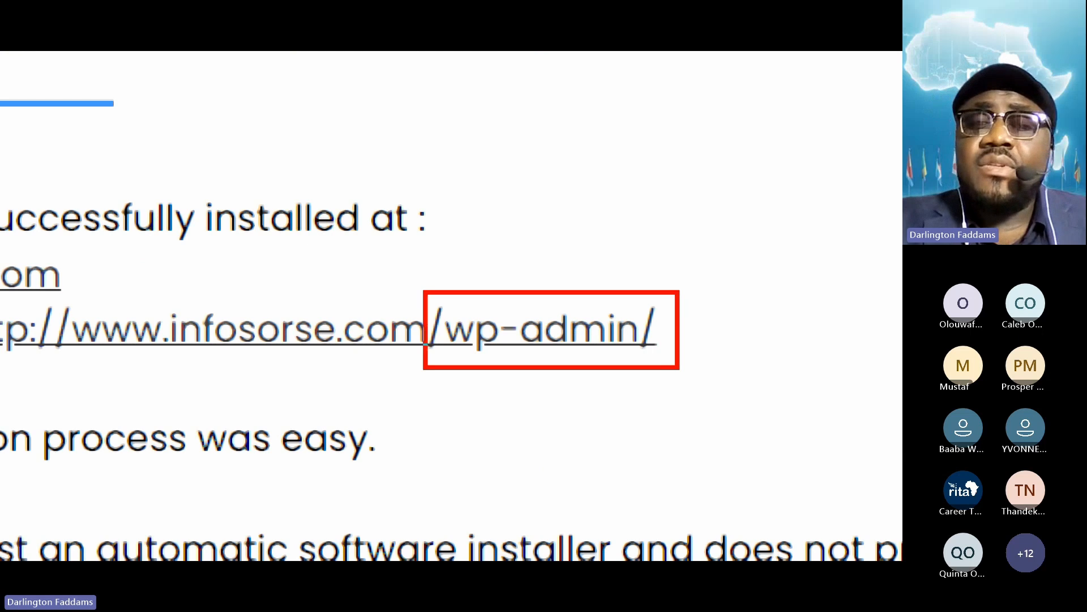
left_click_drag(426, 367, 437, 368)
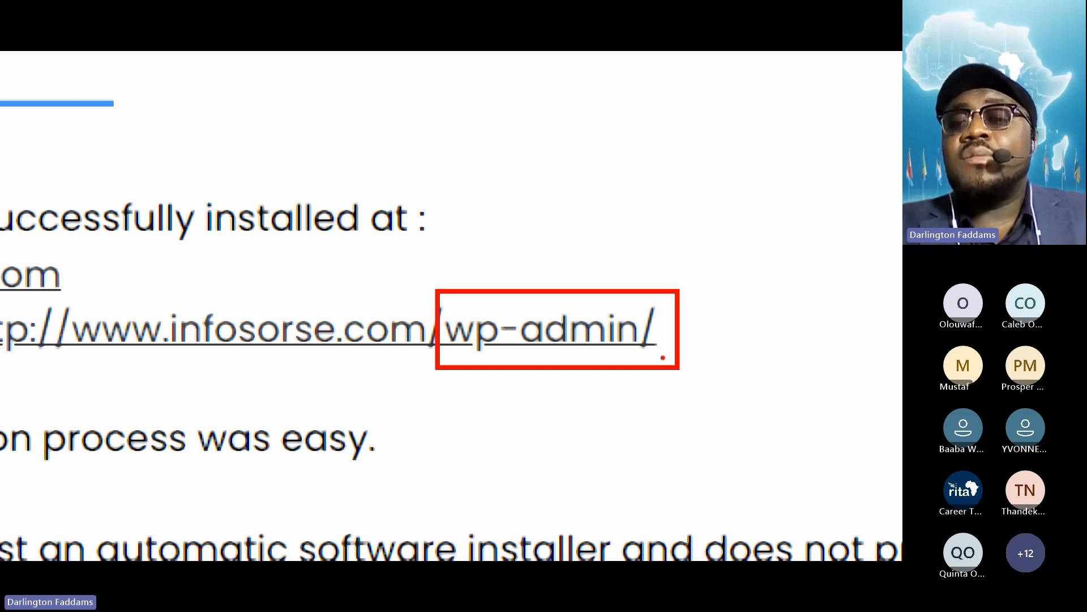
left_click_drag(663, 357, 782, 430)
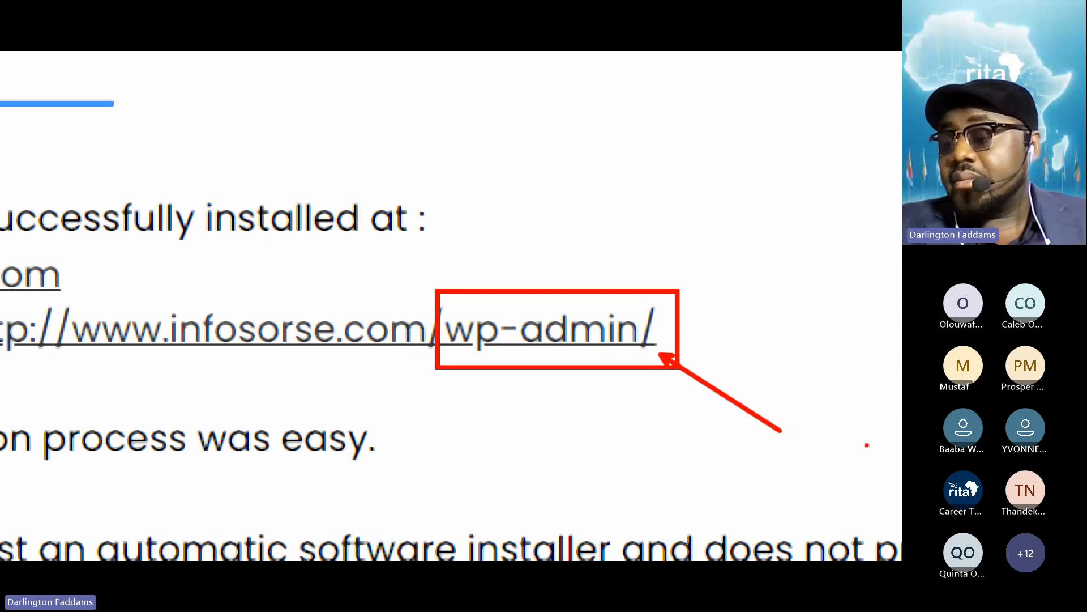
key("Escape")
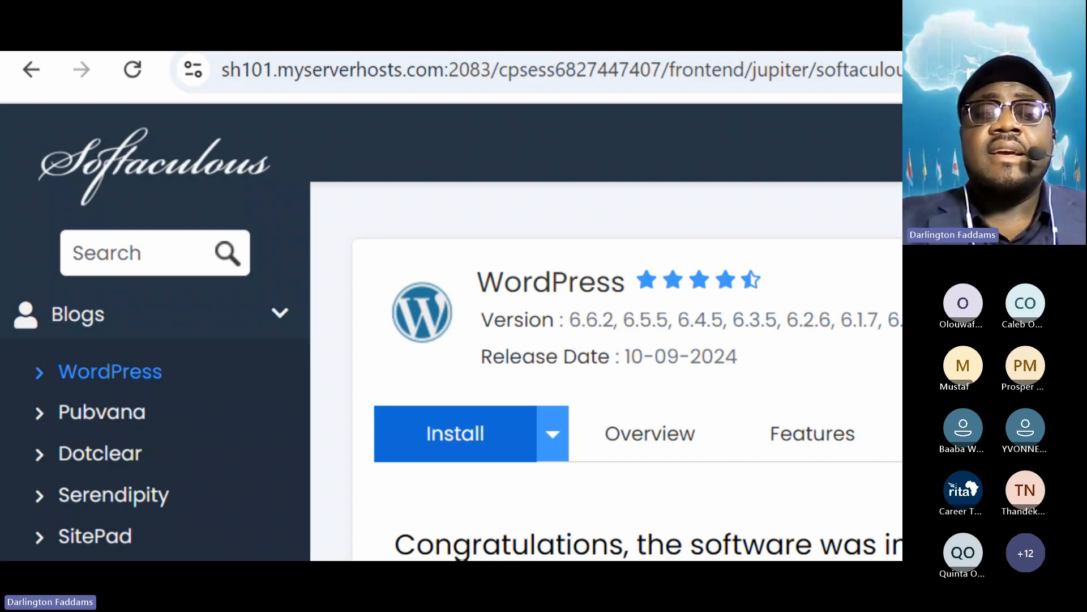
key("Escape")
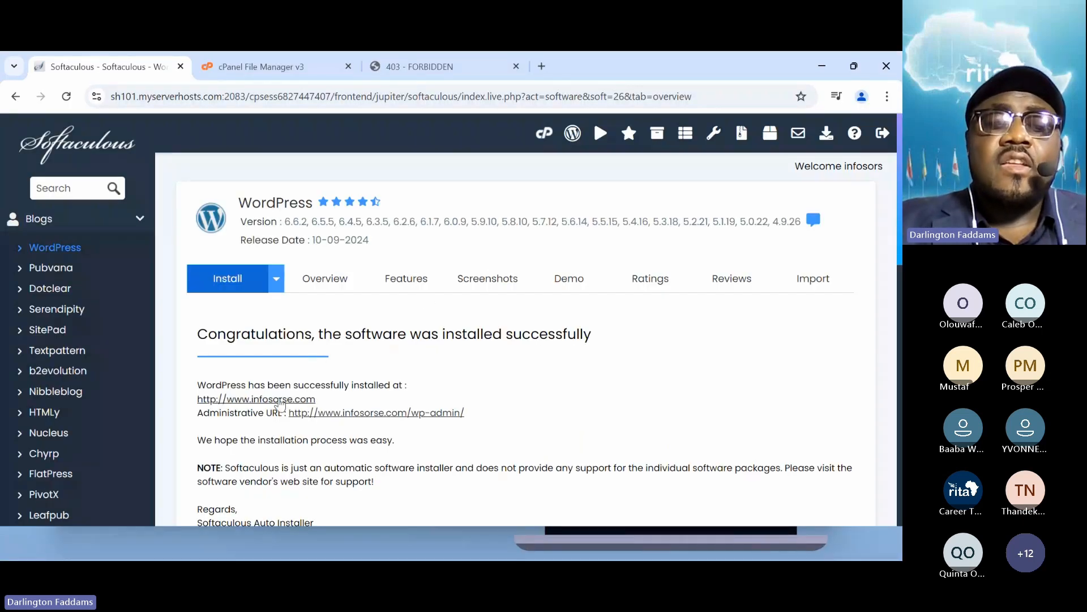
left_click(280, 400)
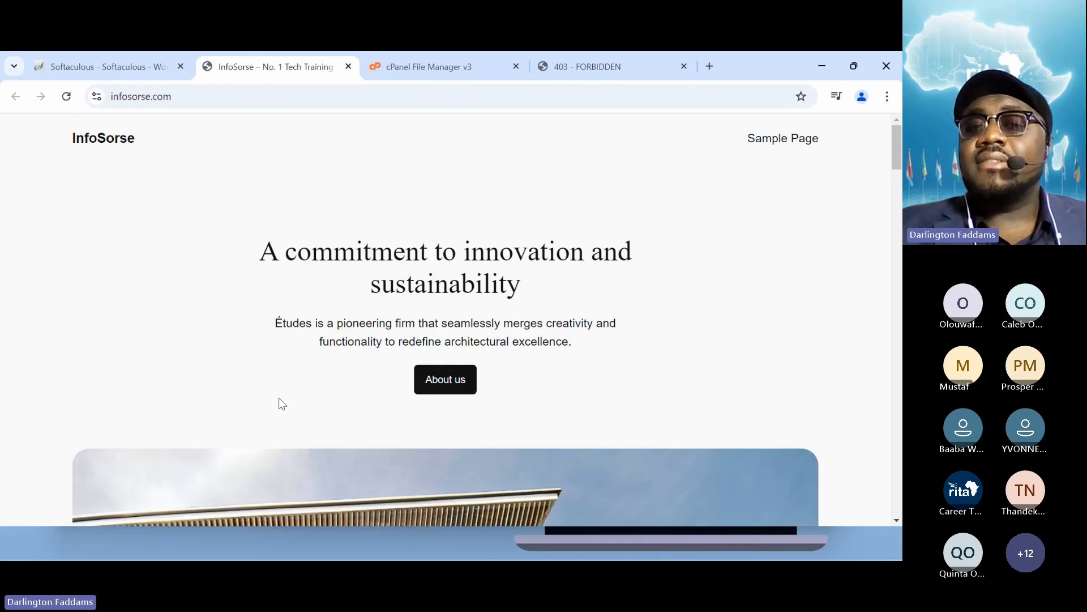
scroll(280, 403, "down", 10)
scroll(280, 405, "up", 10)
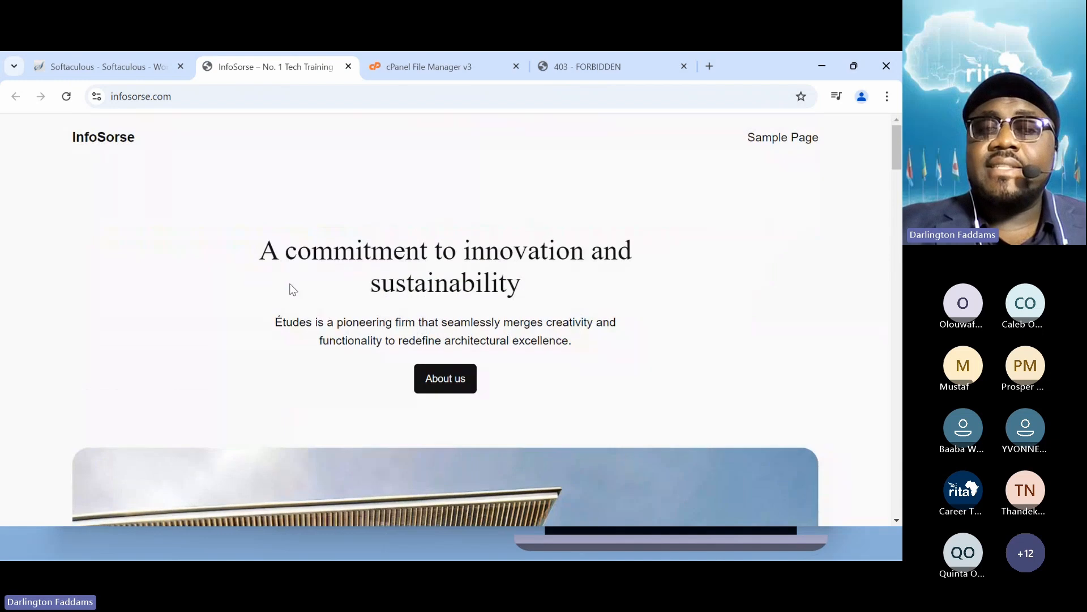
scroll(293, 289, "down", 20)
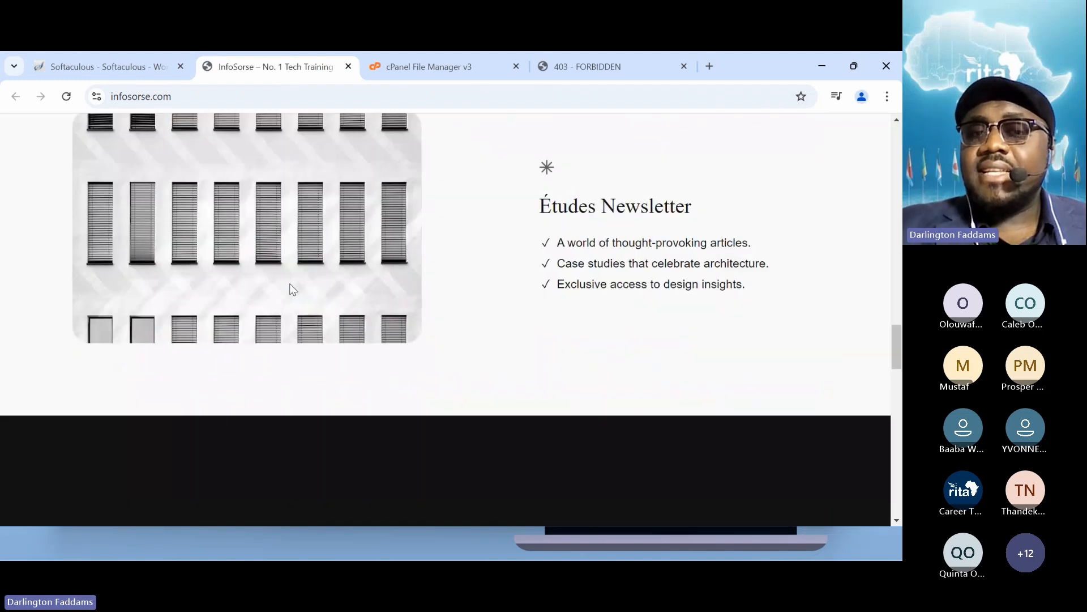
scroll(292, 290, "down", 10)
scroll(292, 290, "up", 20)
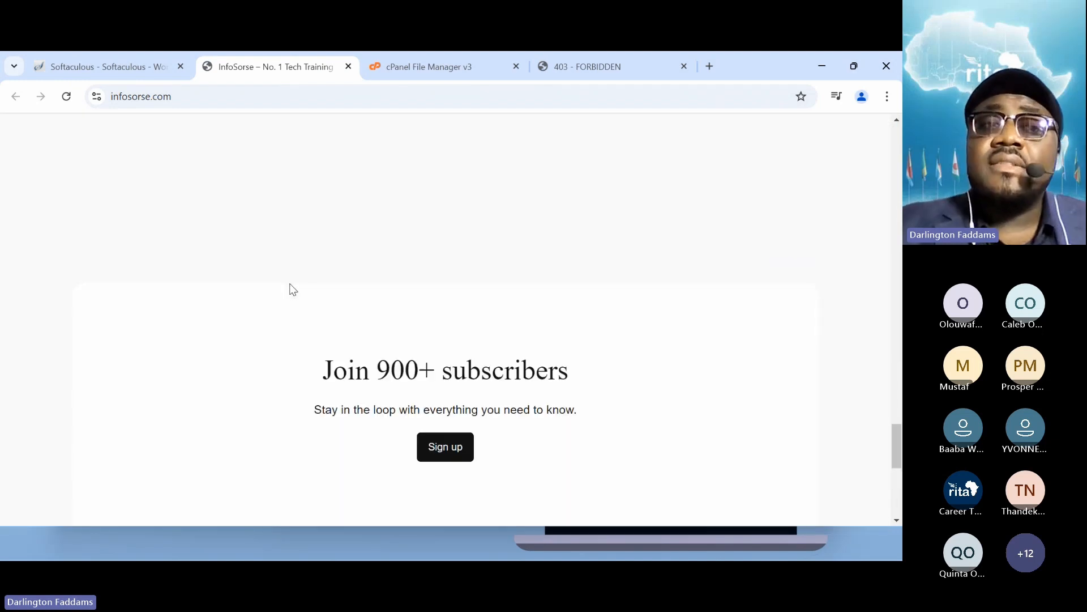
scroll(293, 290, "up", 3)
left_click(137, 68)
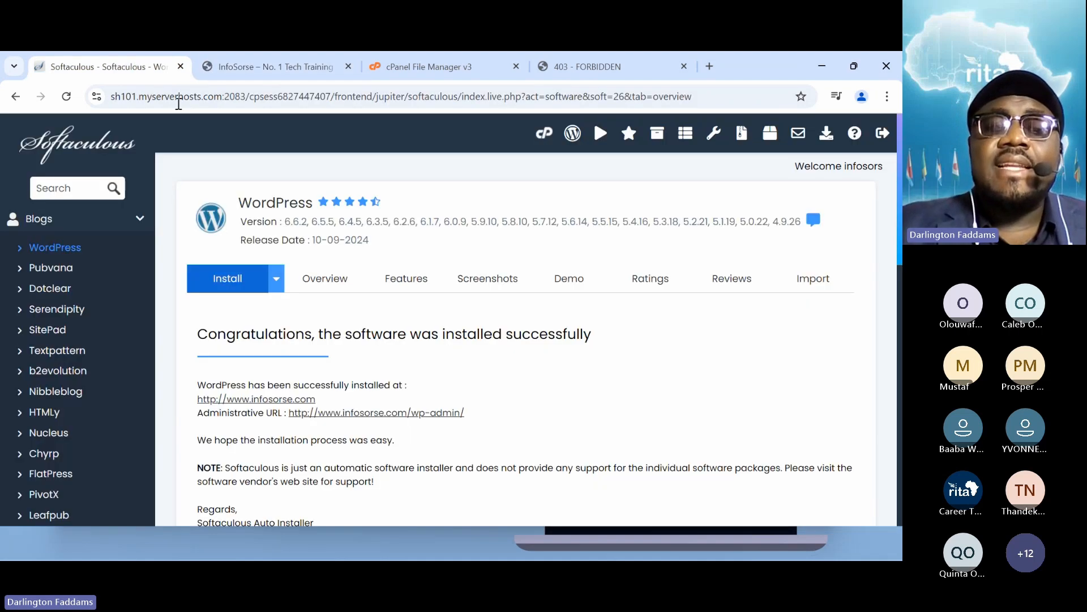
left_click(267, 66)
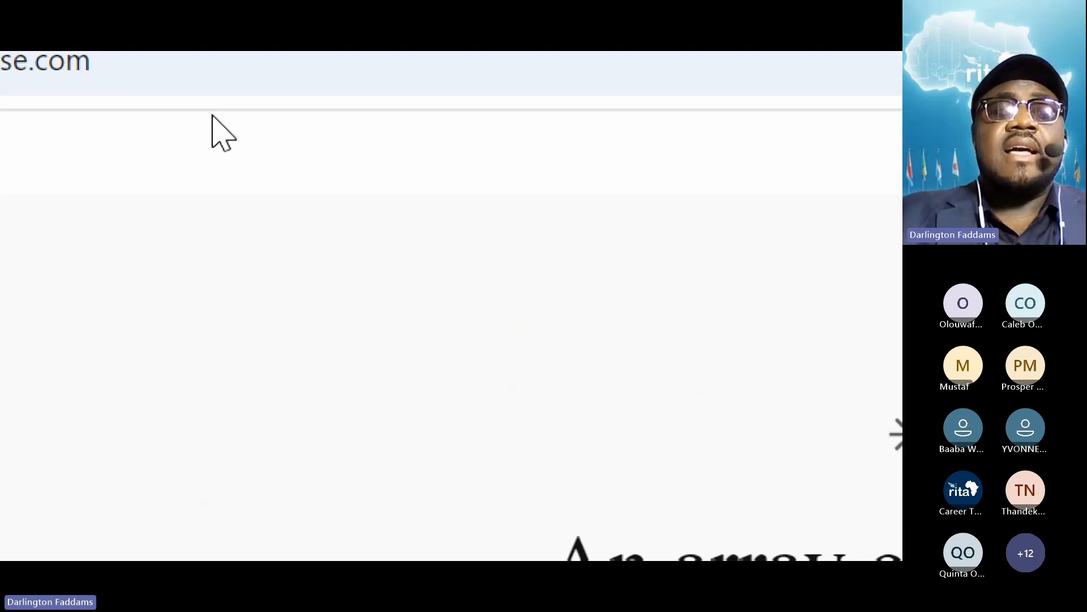
Append /wp-admin to the site address to open the infosorse.com login page.
double_click(676, 184)
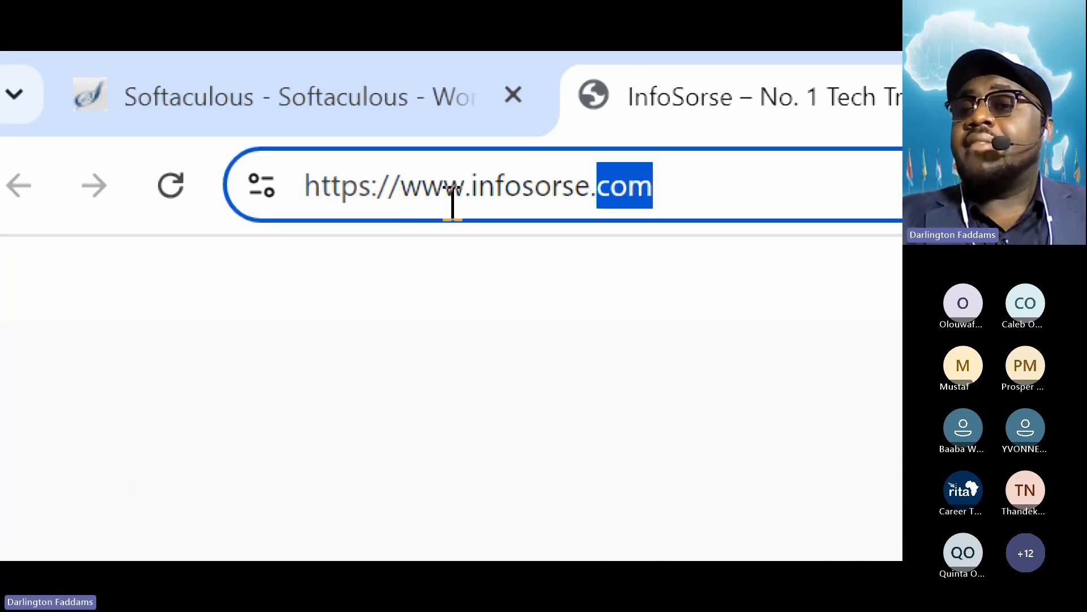
left_click(682, 199)
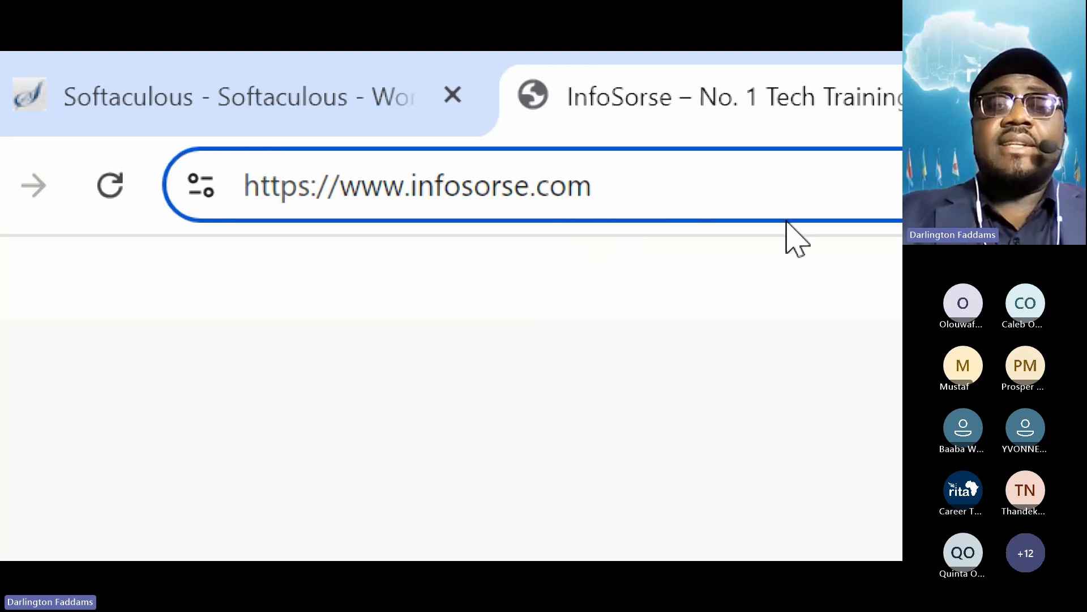
type("/wp-admin")
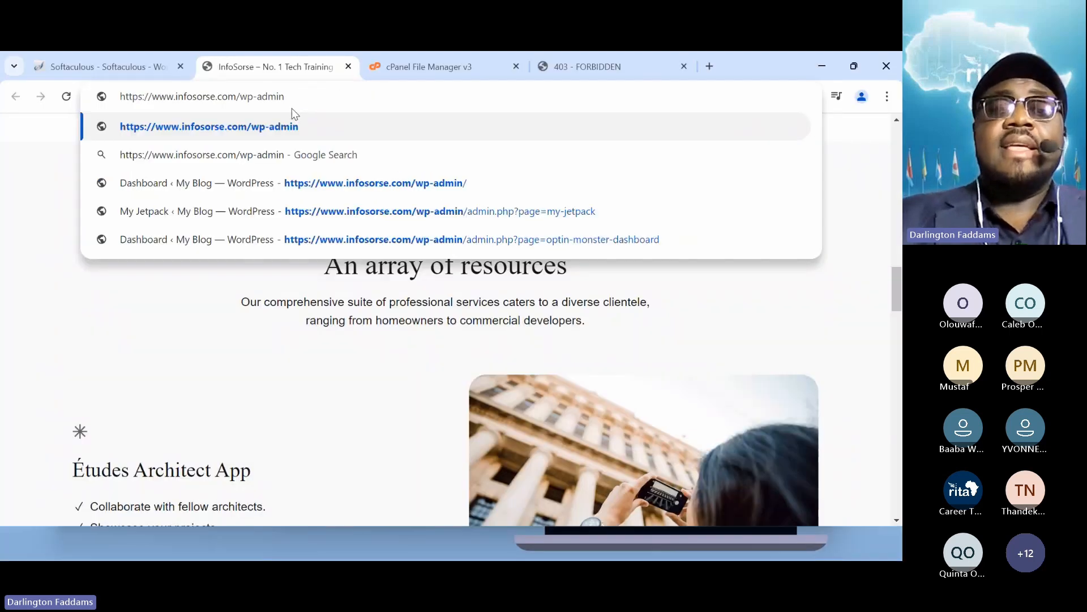
key("Return")
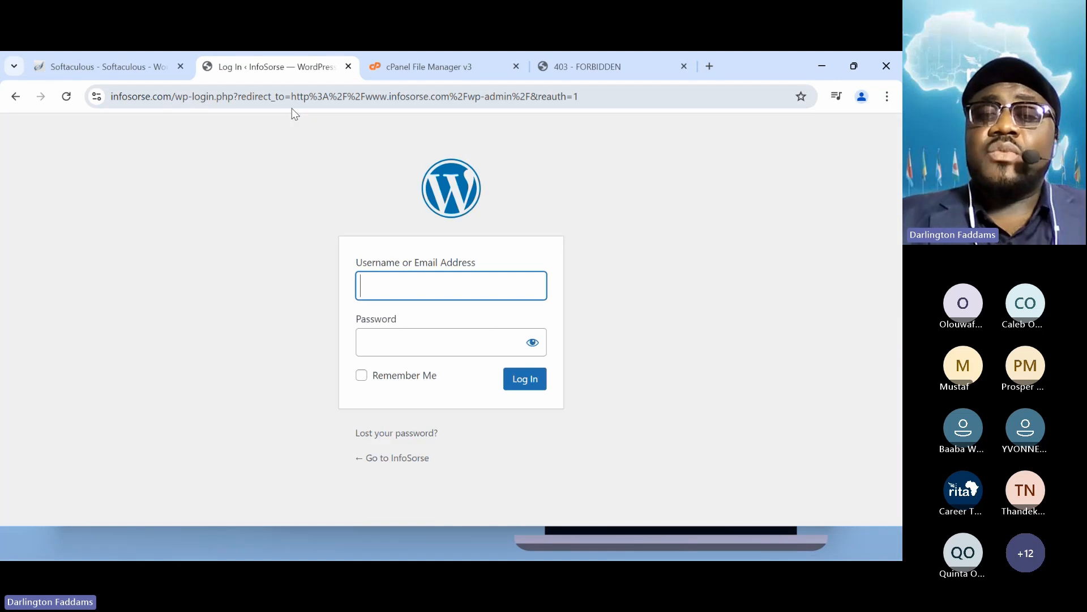
Log in as admin with the pasted password and decline Chrome's save-password offer.
type("admin")
key("Tab")
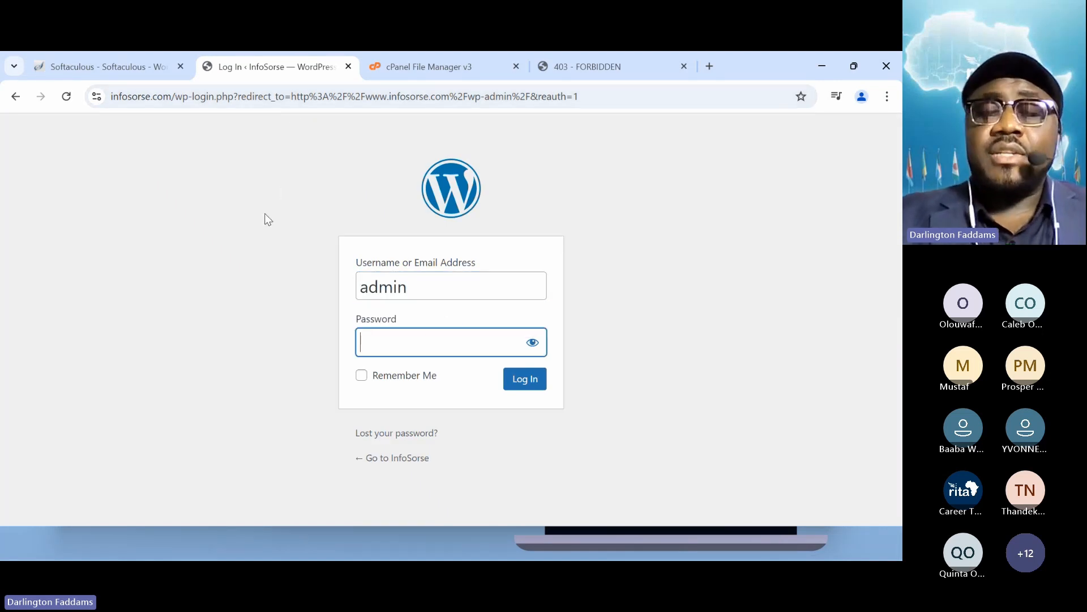
key("ctrl+v")
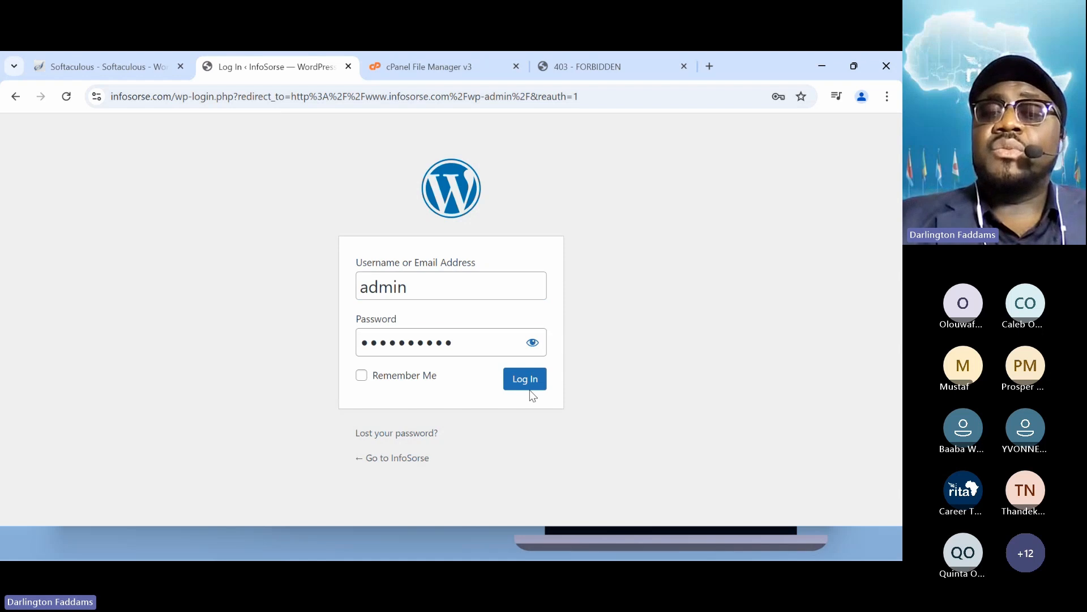
left_click(526, 387)
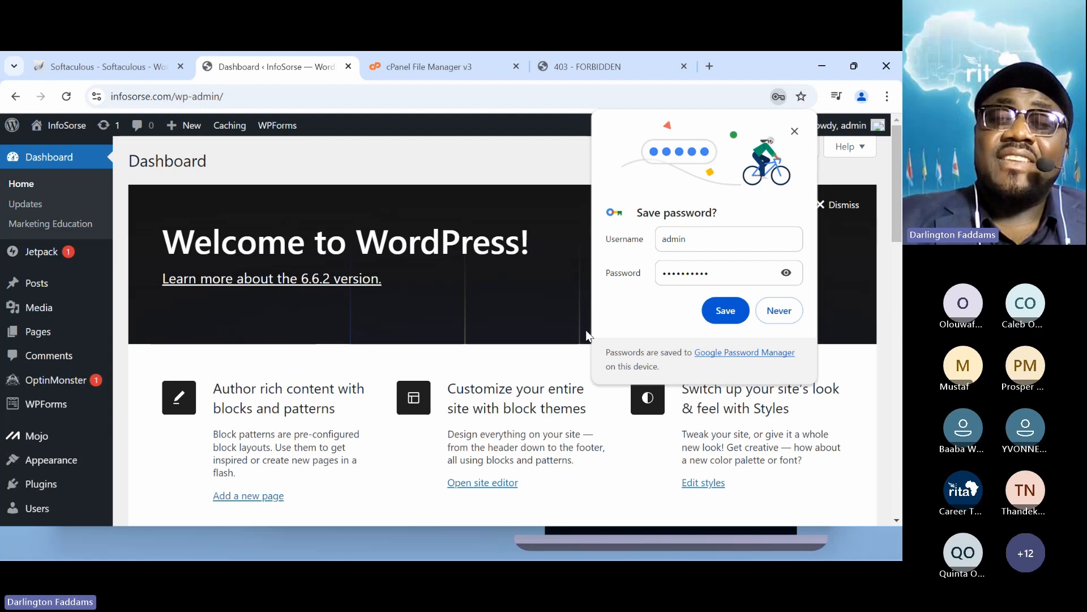
left_click(796, 135)
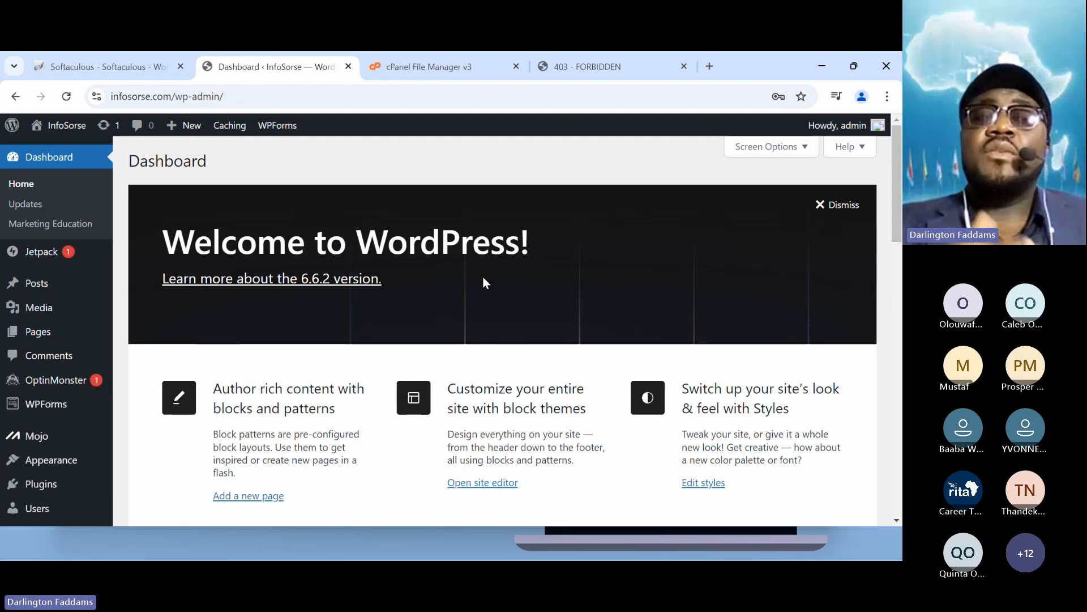
Reload the 403 Forbidden tab, move it to second position, then return to the InfoSorse site tab.
left_click(576, 56)
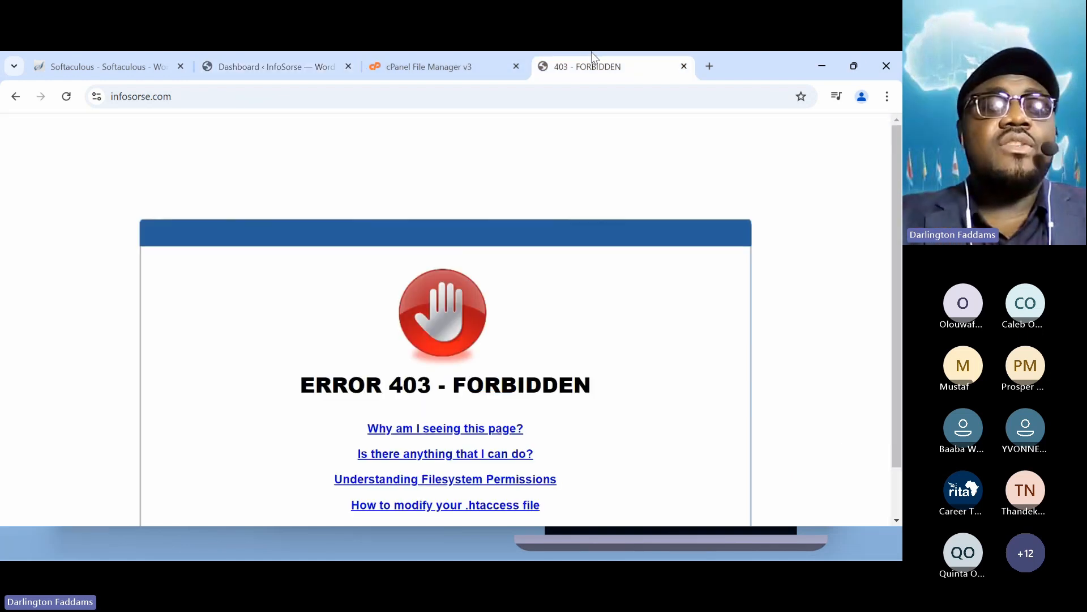
left_click(67, 96)
left_click_drag(612, 63, 327, 52)
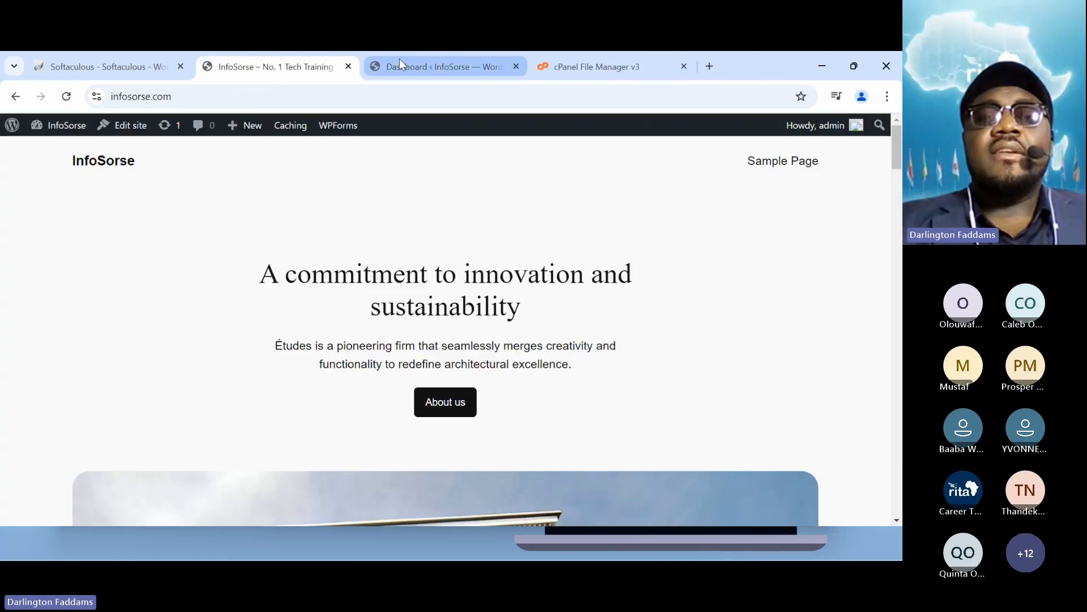
left_click(145, 67)
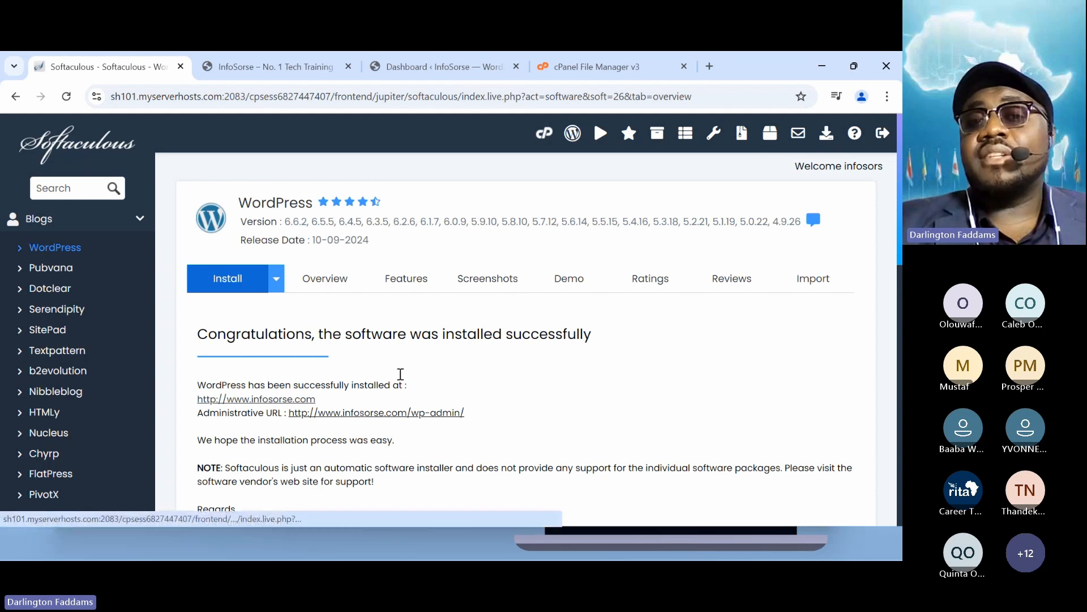
left_click(256, 69)
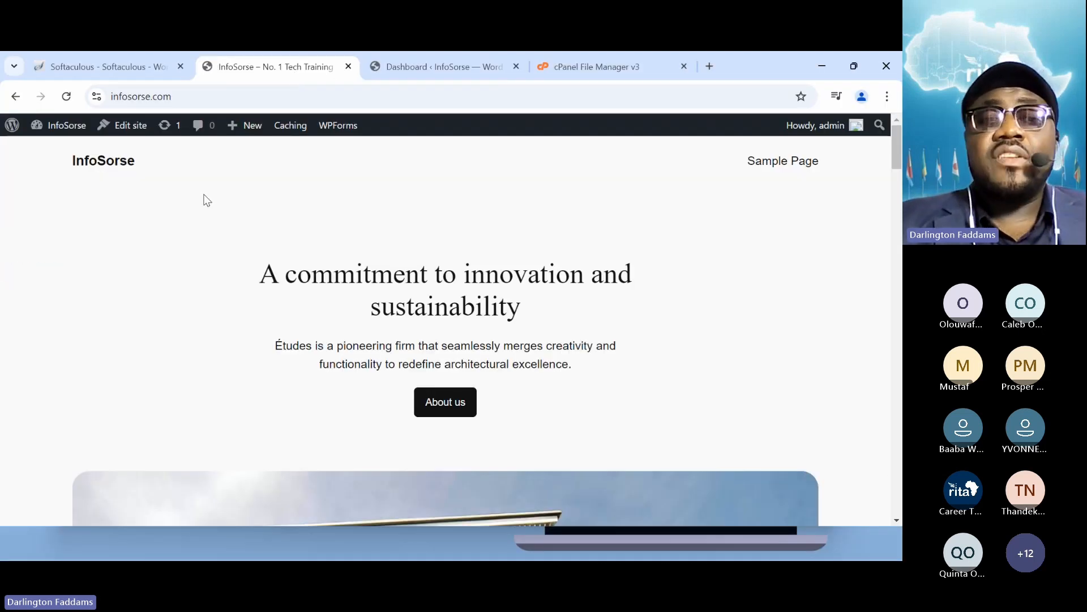
left_click(412, 66)
left_click(314, 57)
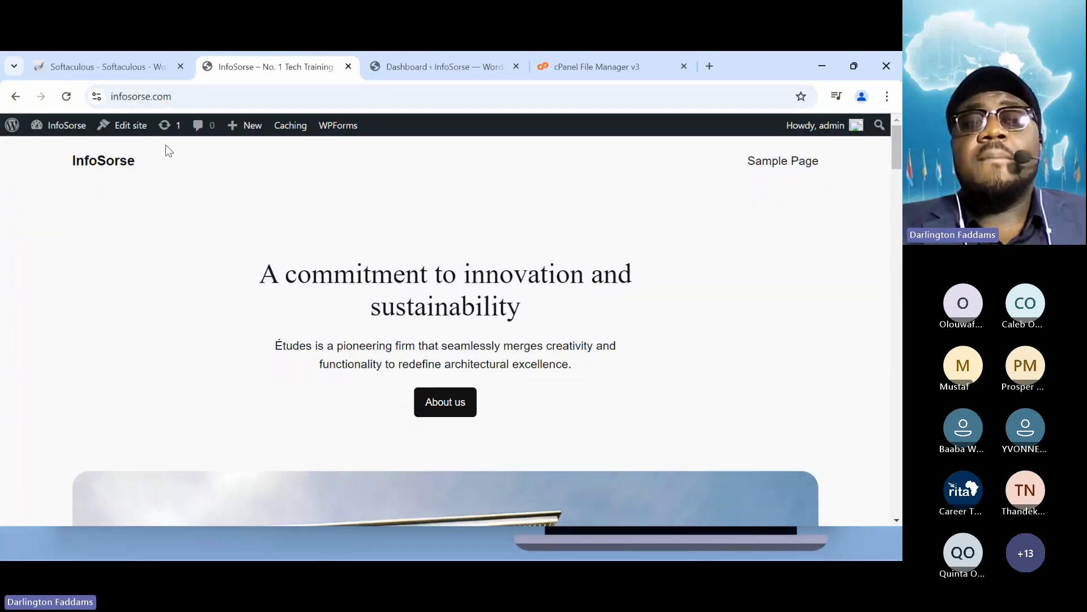
mouse_move(261, 135)
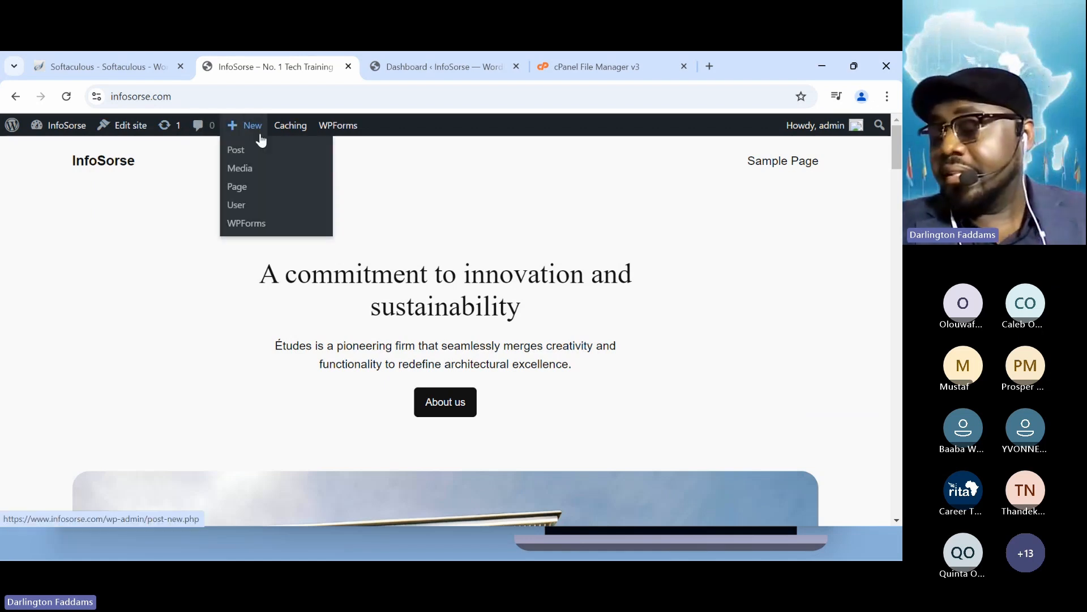
key("super")
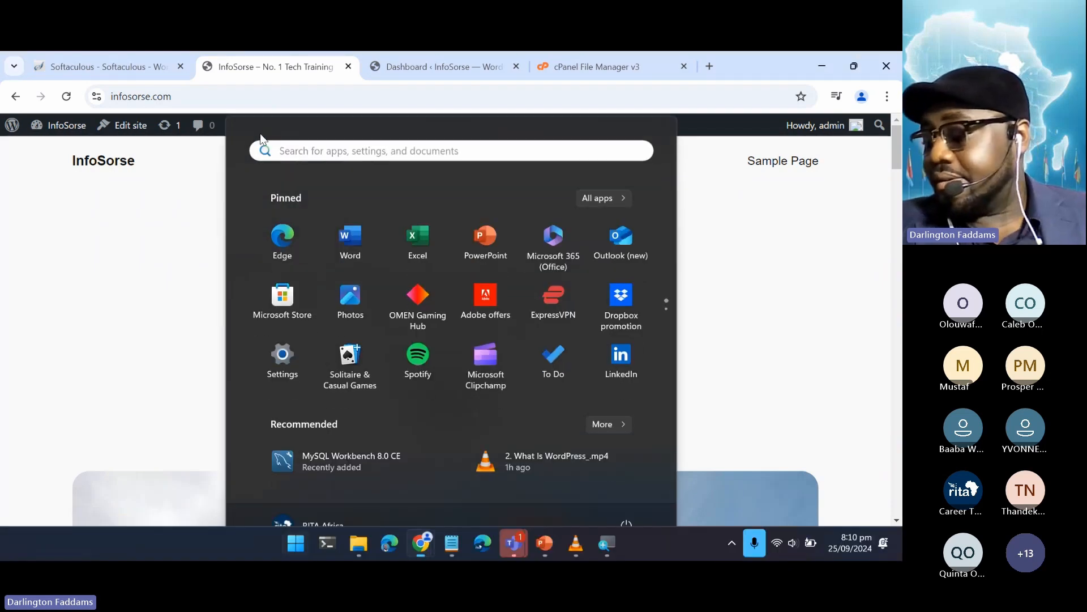
key("super")
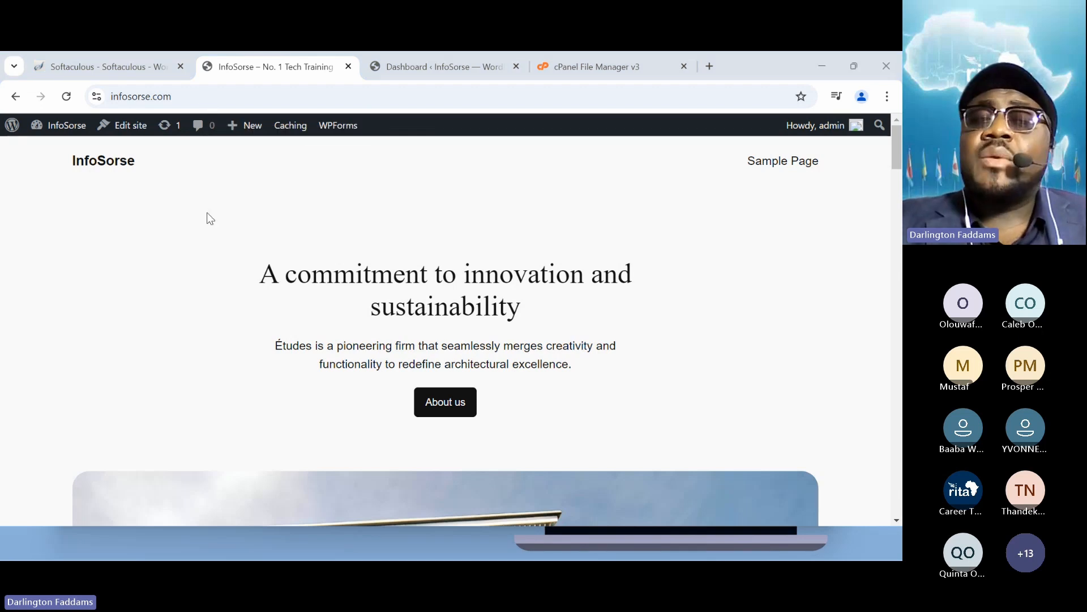
left_click(405, 53)
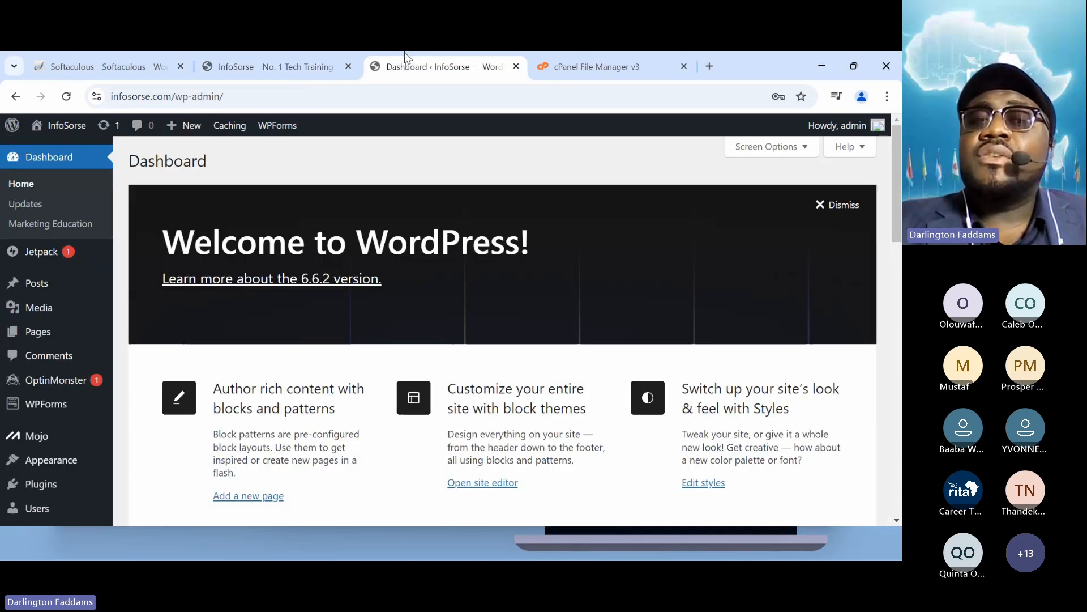
left_click(281, 54)
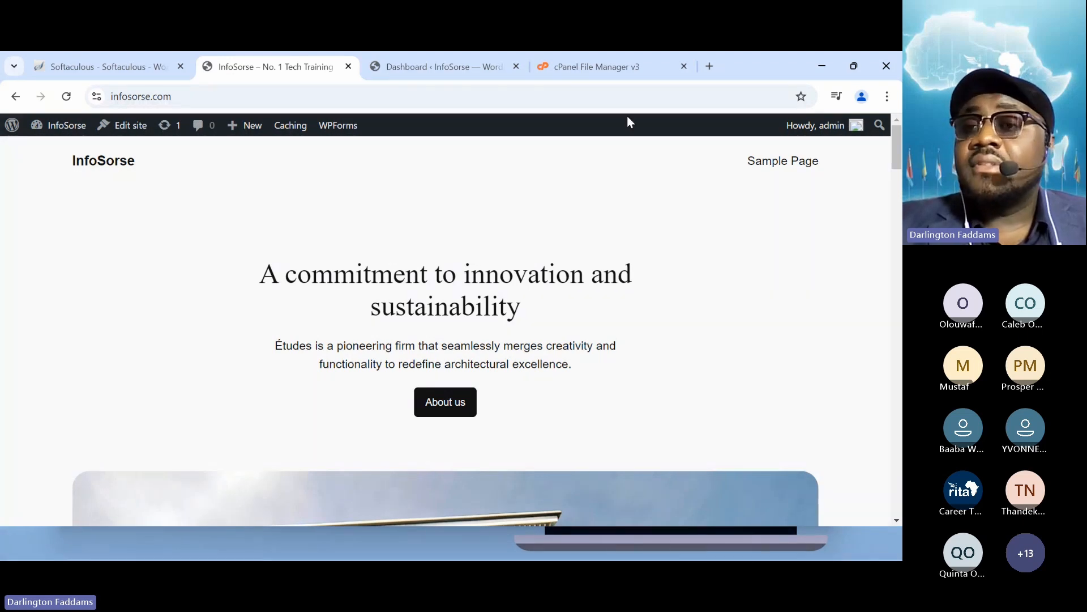
left_click(886, 97)
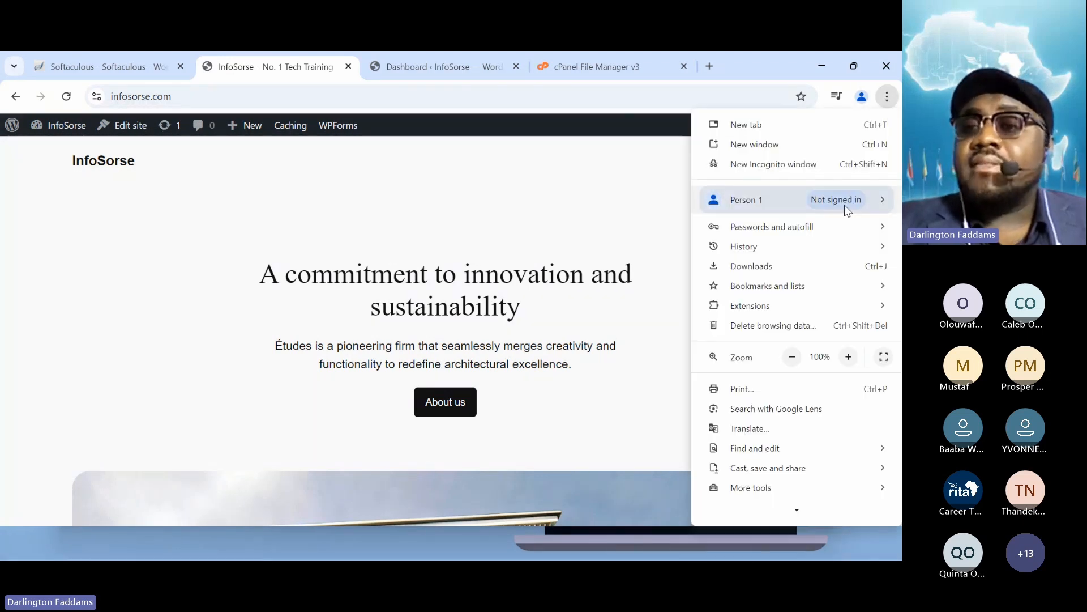
left_click(759, 170)
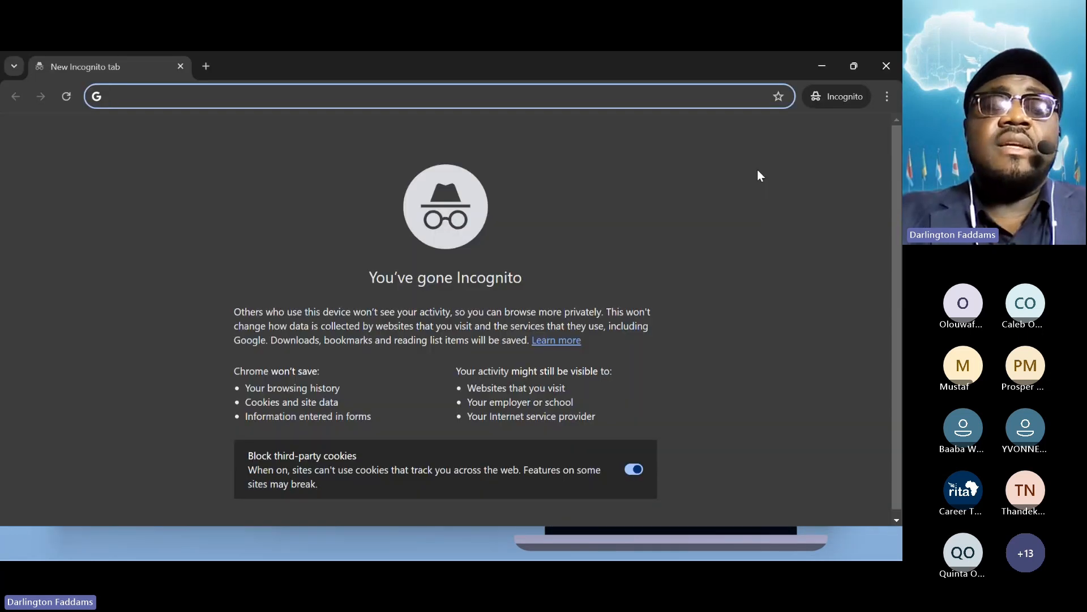
type("infosorse.com")
key("Return")
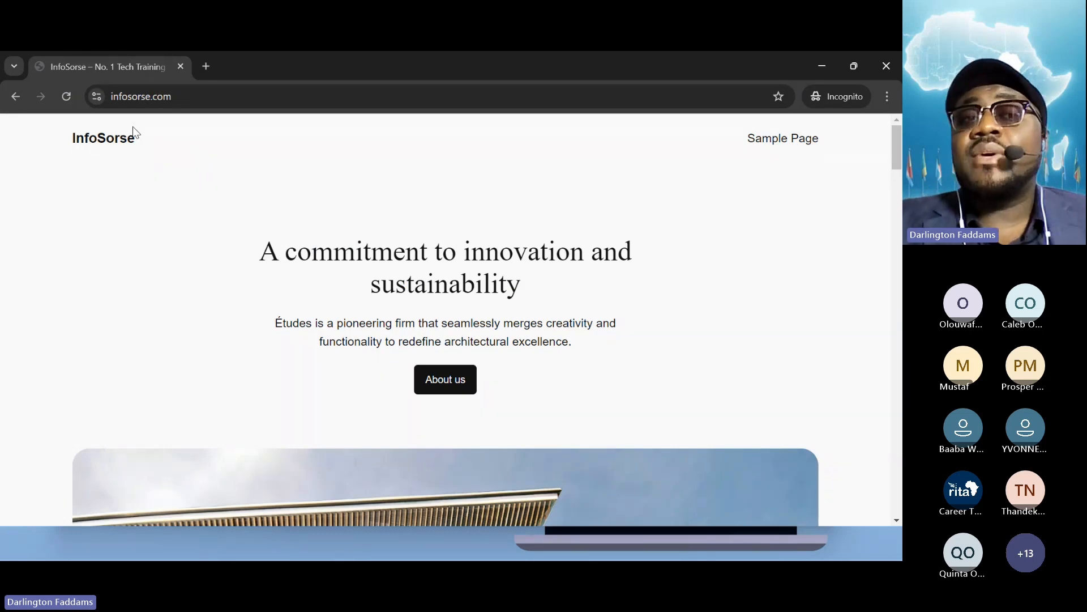
left_click(184, 70)
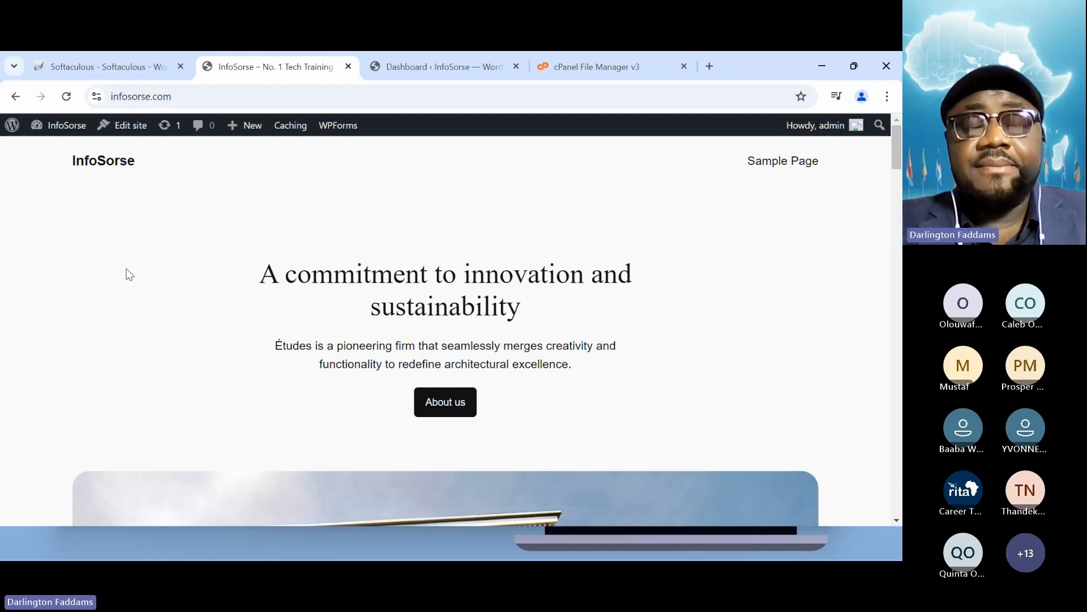
Switch to the browser window showing the live InfoSorse homepage.
key("alt+Tab")
key("alt+Tab")
key("alt+Tab")
key("alt+Tab")
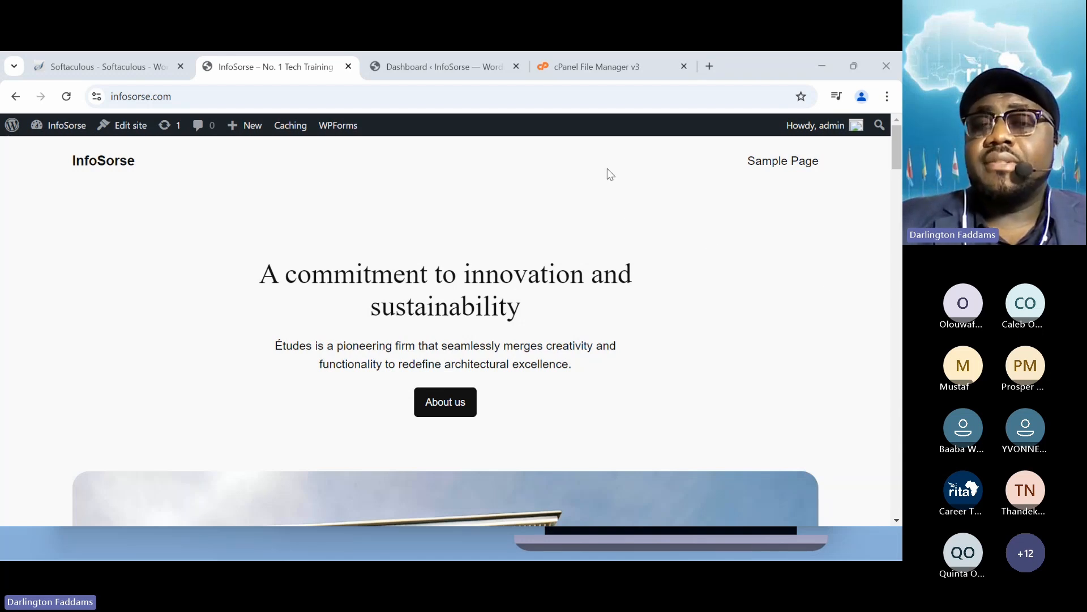
Refresh public_html in File Manager and select the wp-admin, wp-content and wp-includes folders.
left_click(625, 54)
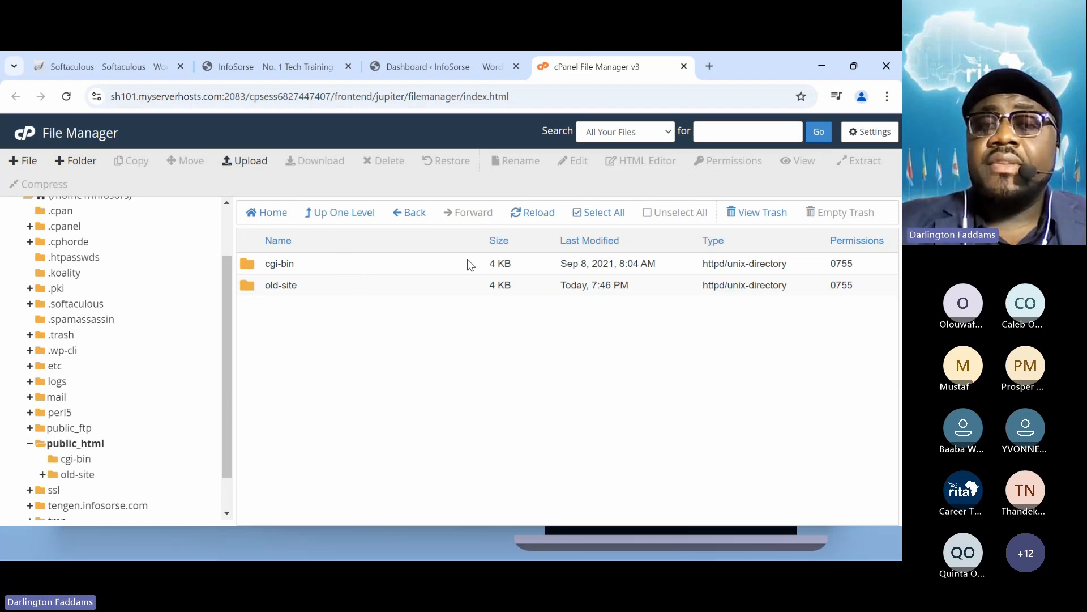
left_click(537, 215)
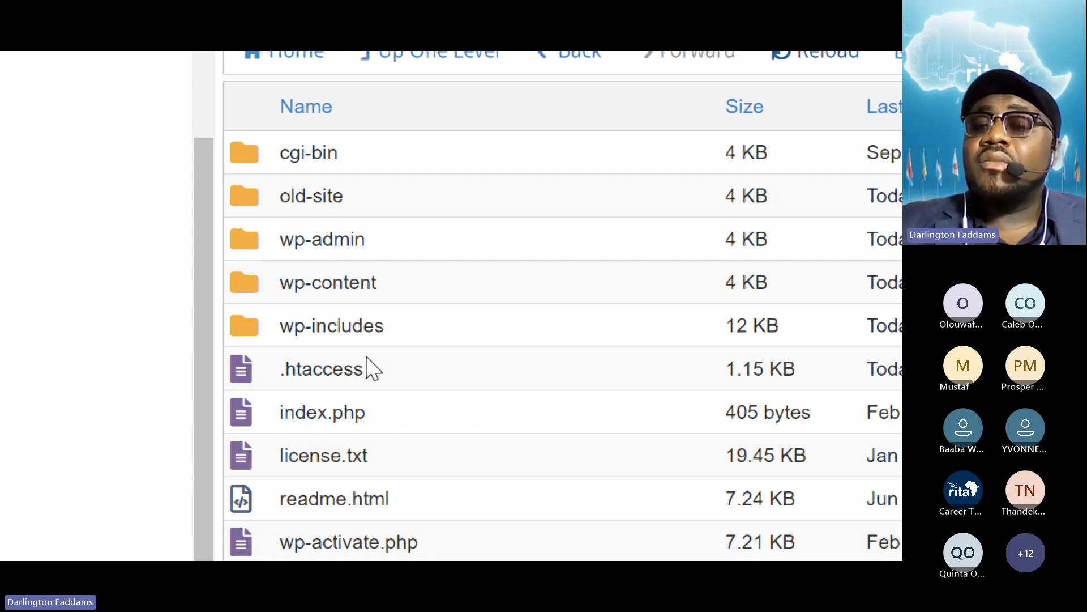
left_click(245, 242)
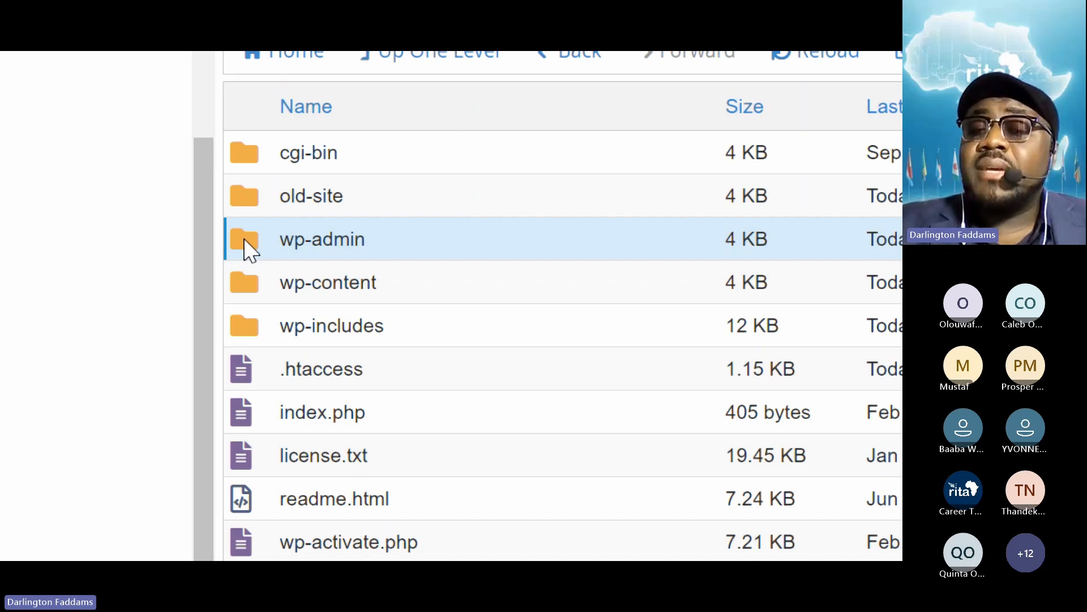
left_click(254, 299)
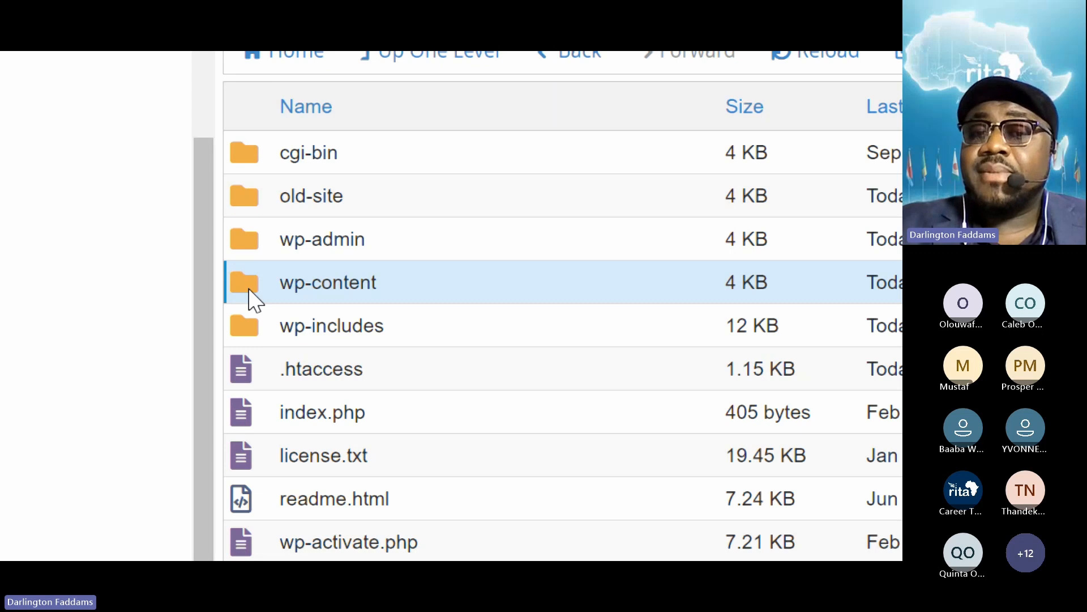
left_click(252, 344)
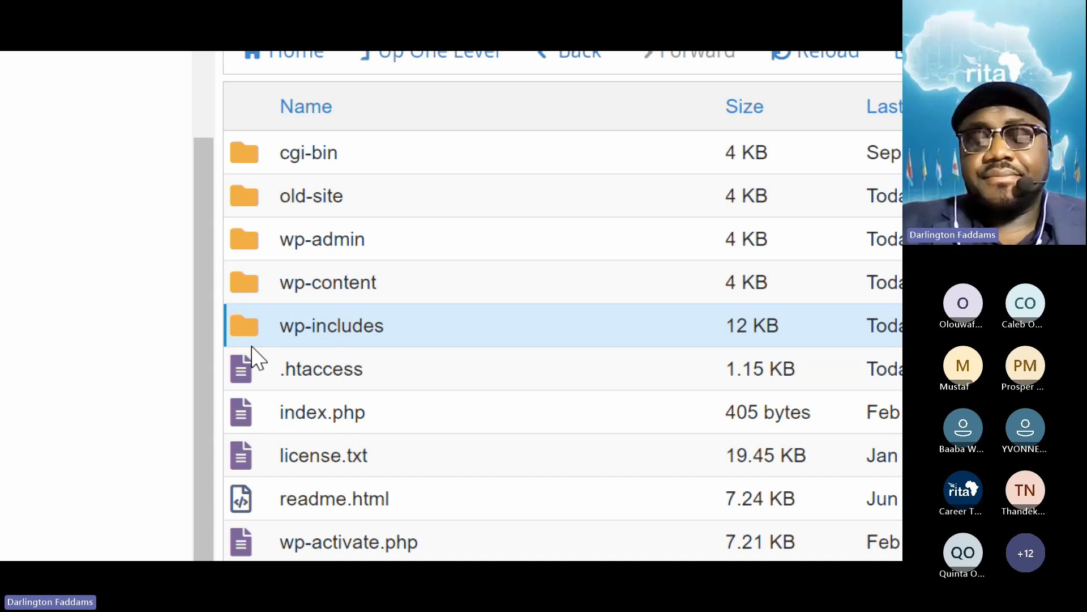
Browse wp-content's plugins, themes and uploads folders, then go back up and show the InfoSorse tab.
double_click(255, 283)
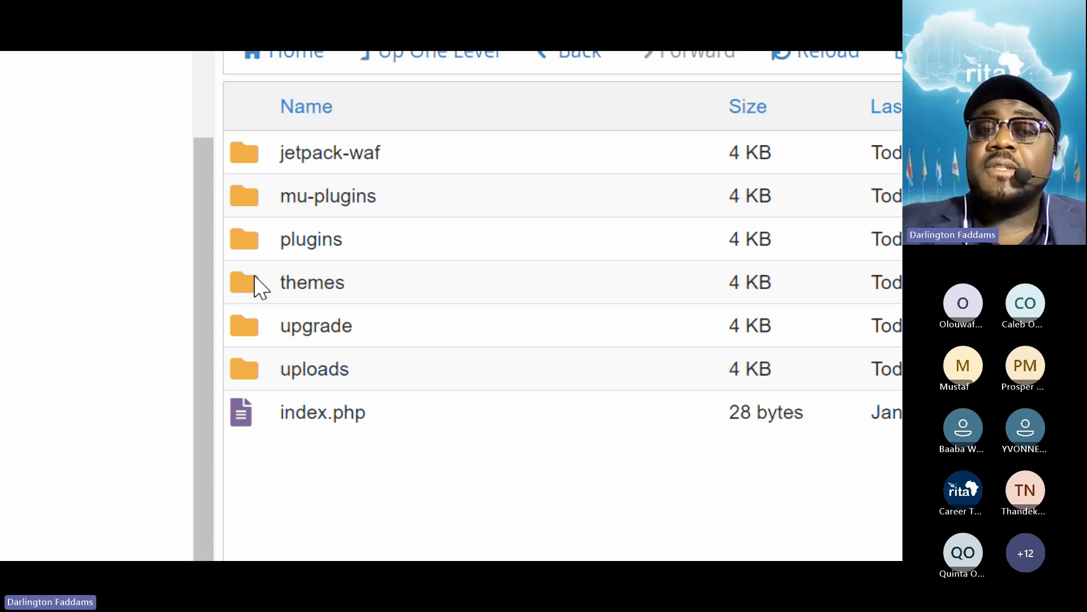
left_click(248, 254)
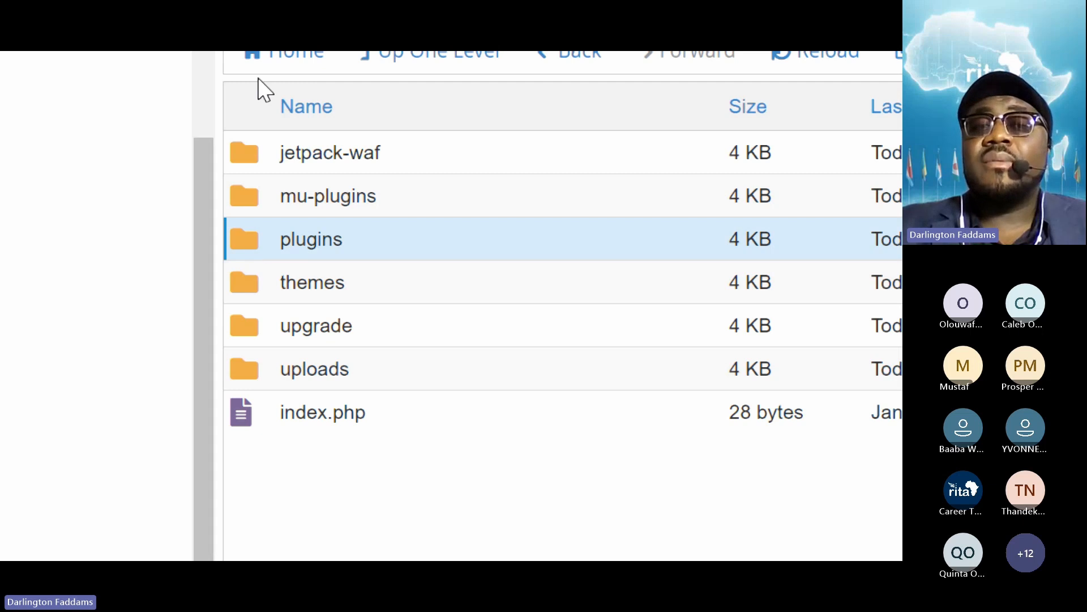
scroll(265, 90, "up", 1)
left_click(254, 354)
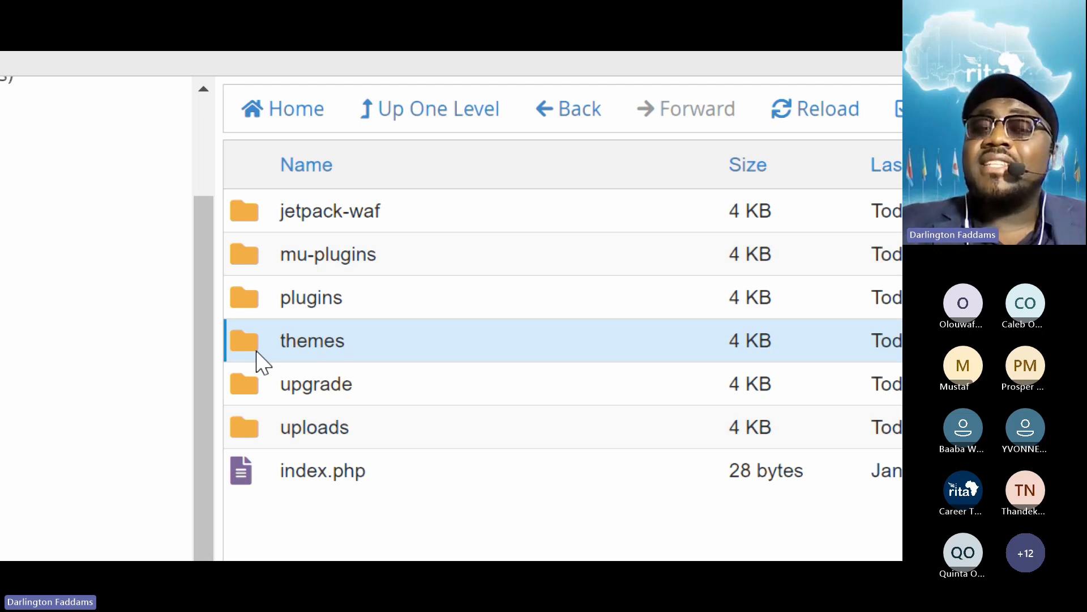
left_click(253, 445)
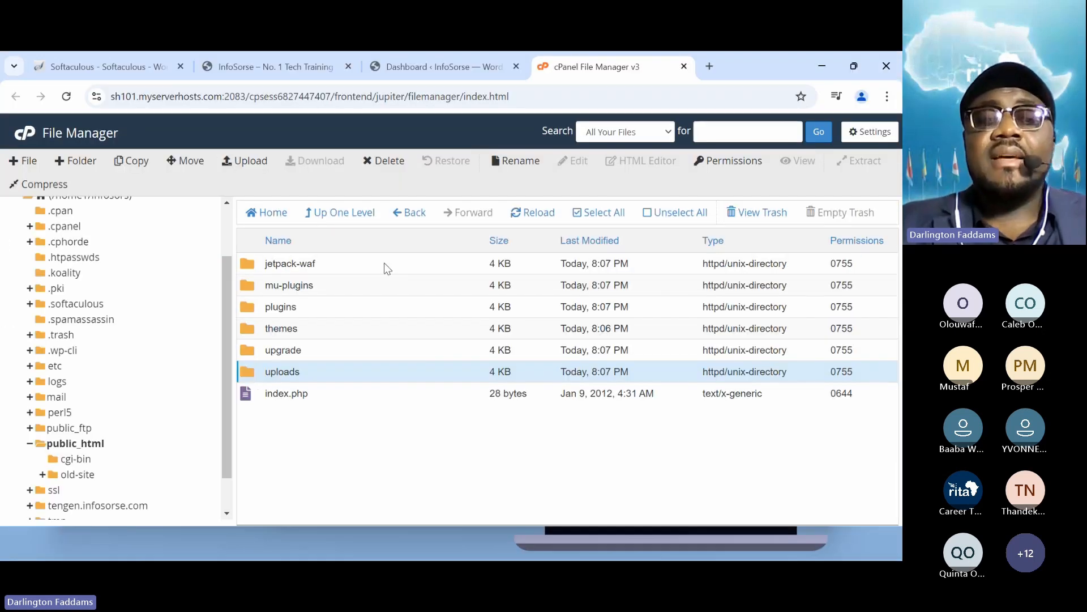
left_click(362, 223)
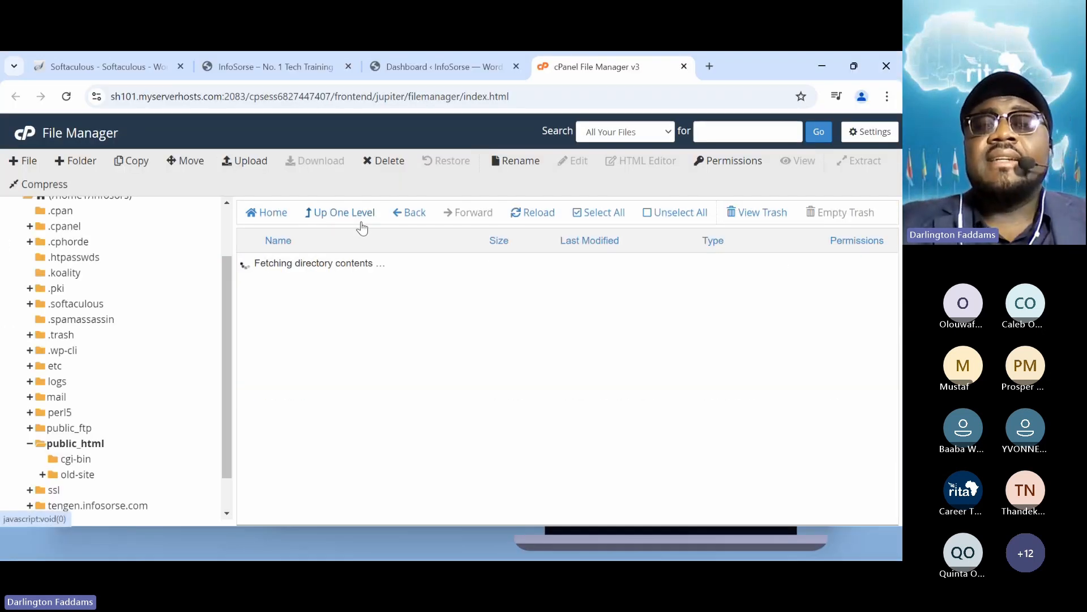
left_click(298, 67)
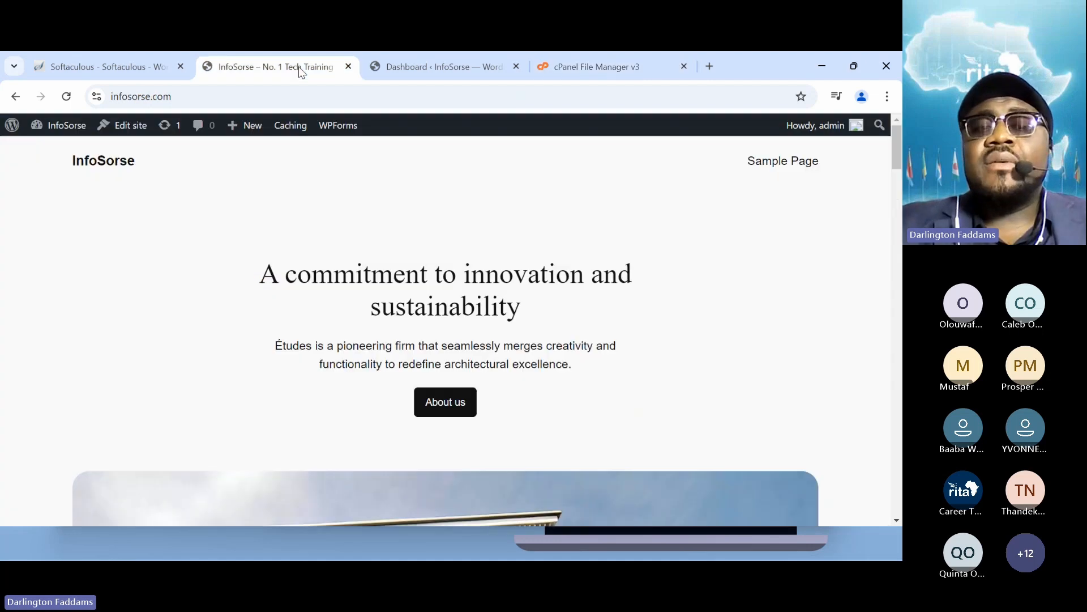
Scroll through the InfoSorse homepage sections, highlighting and then clearing a heading.
scroll(277, 355, "down", 12)
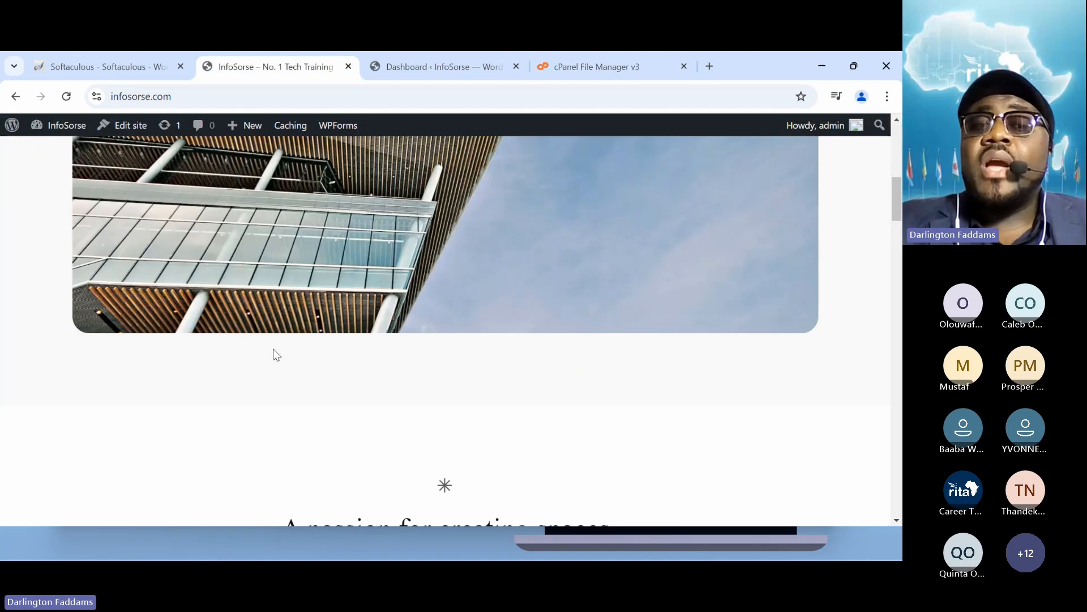
scroll(280, 284, "up", 10)
scroll(277, 278, "up", 5)
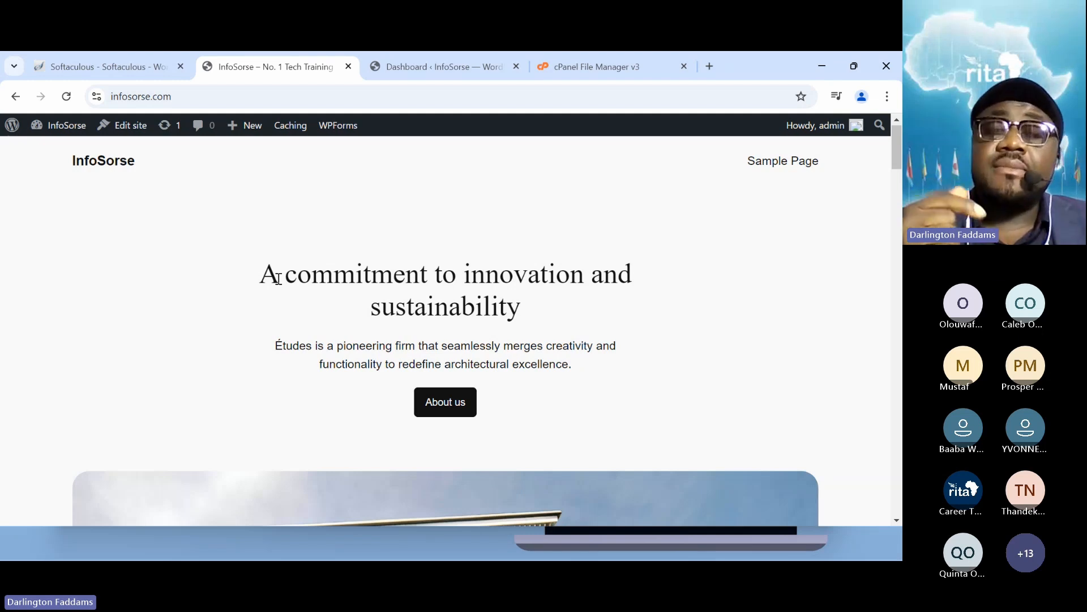
scroll(299, 348, "down", 3)
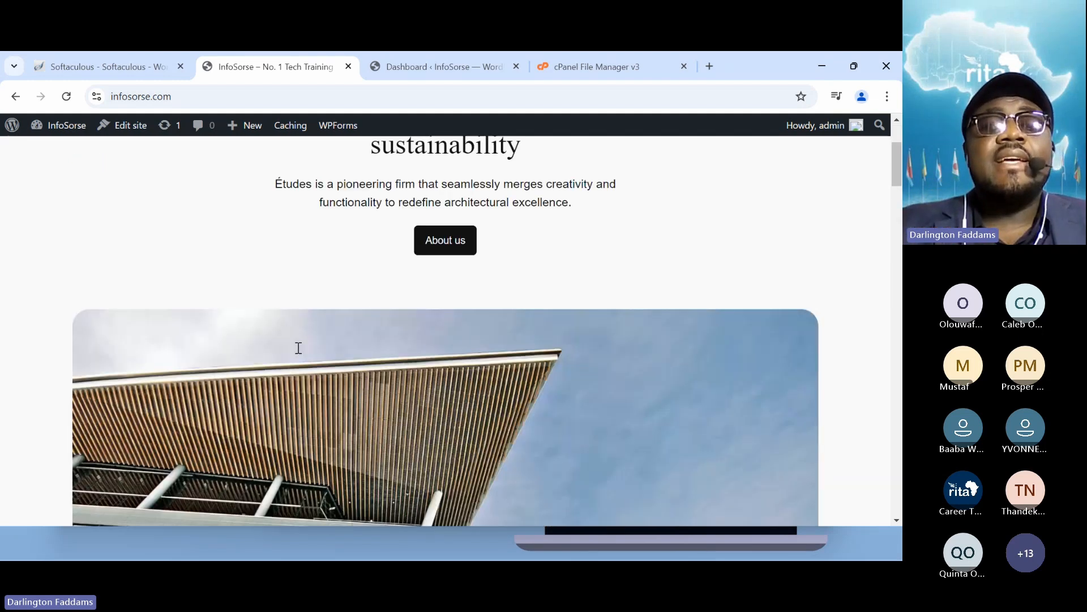
scroll(299, 350, "up", 1)
scroll(298, 350, "down", 10)
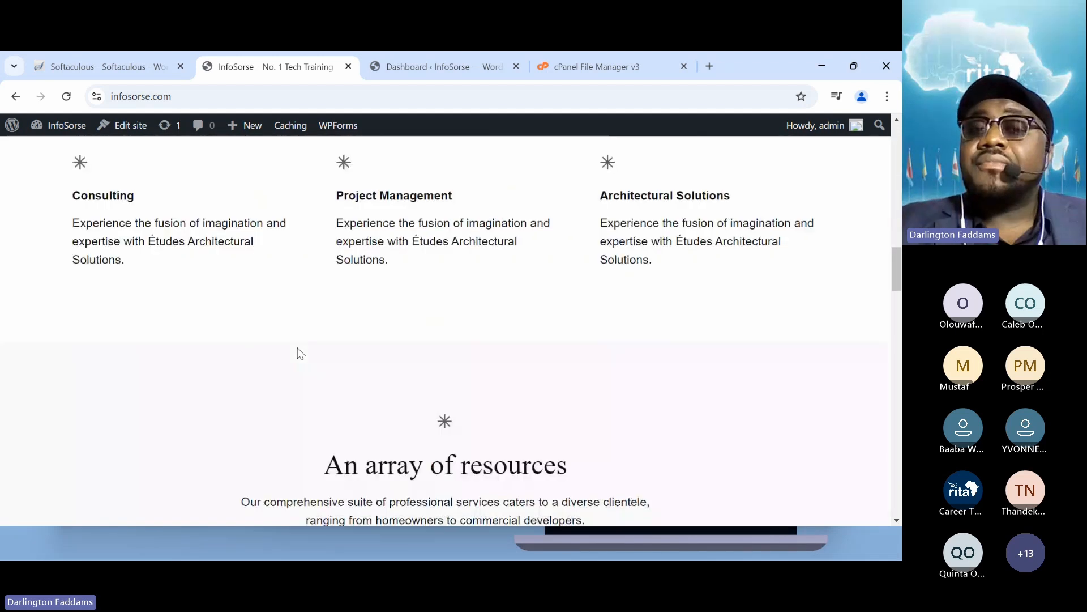
scroll(298, 348, "down", 8)
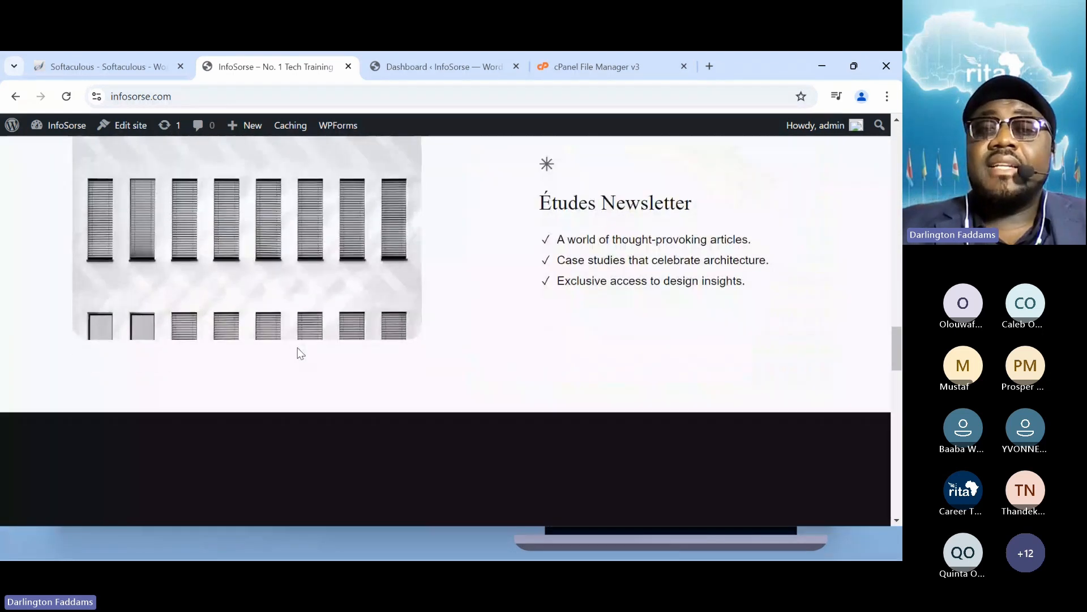
scroll(298, 349, "down", 8)
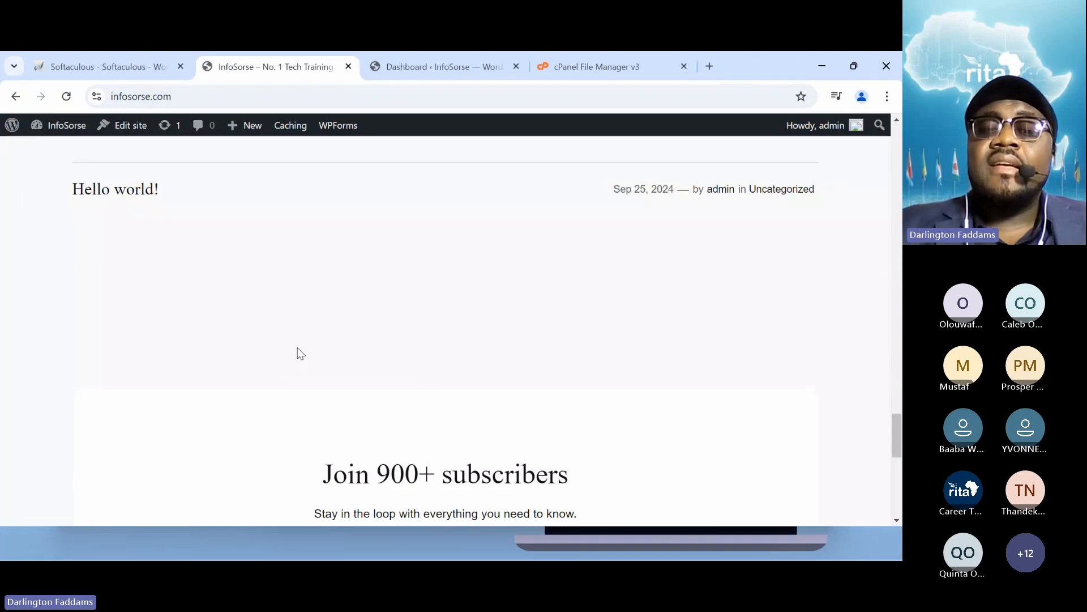
scroll(300, 353, "up", 15)
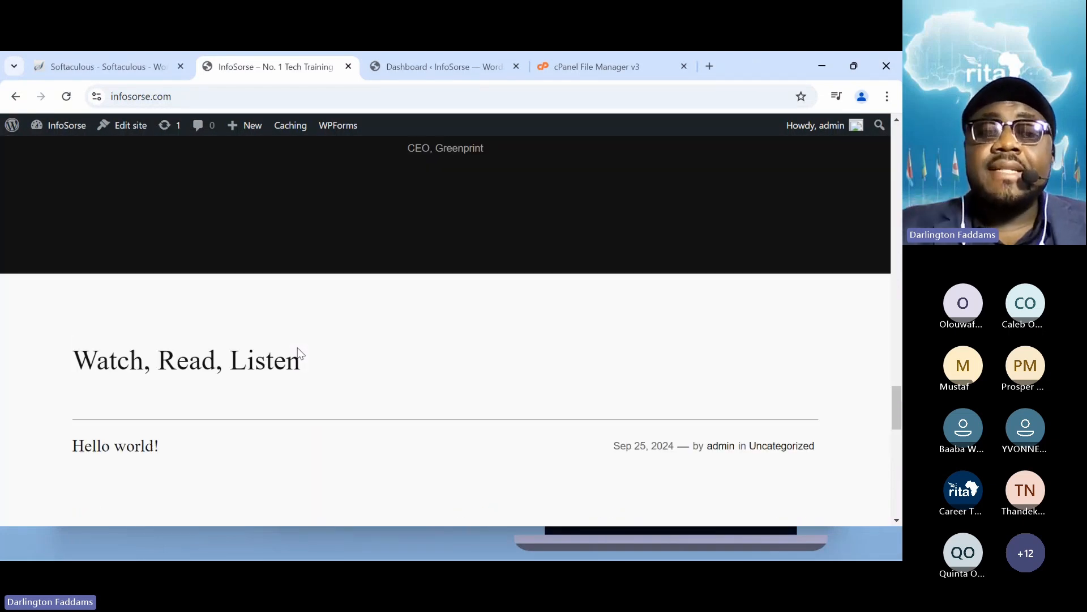
scroll(300, 353, "up", 1)
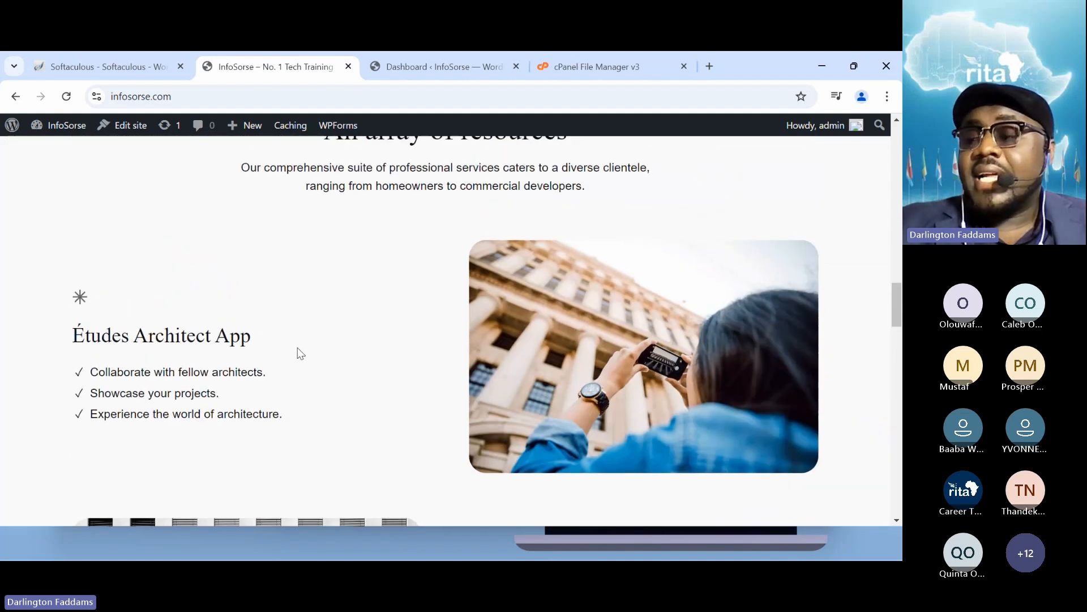
scroll(300, 354, "up", 15)
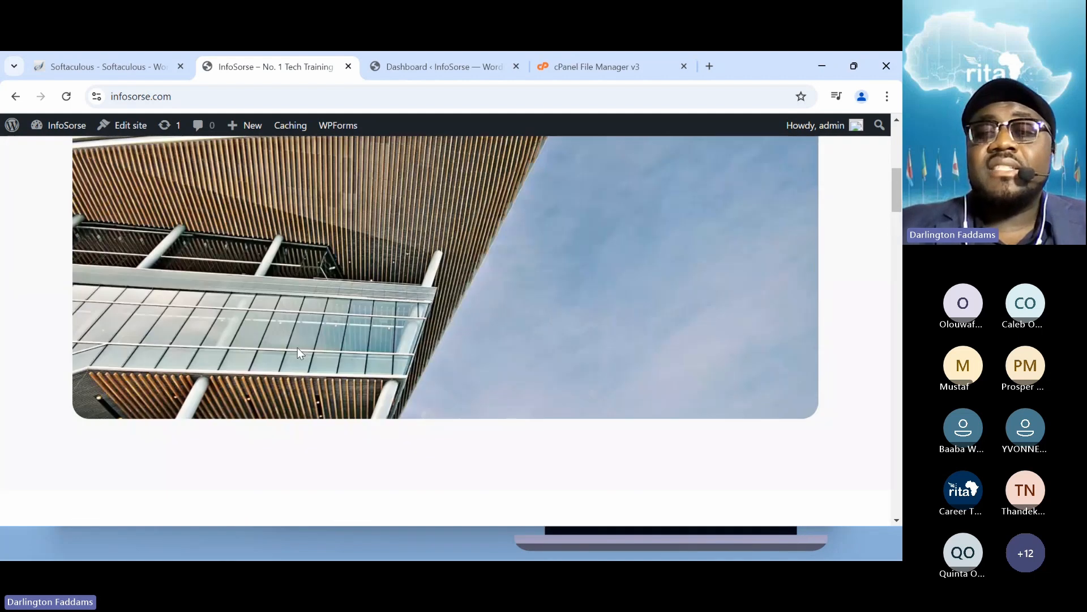
scroll(298, 353, "up", 3)
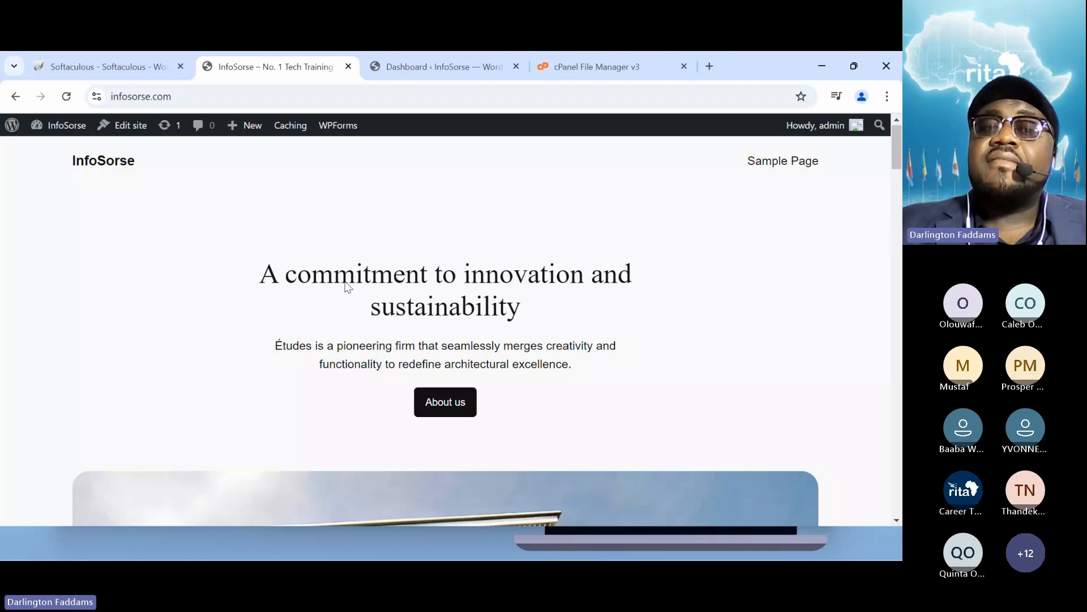
left_click_drag(328, 277, 500, 345)
left_click(500, 345)
Highlight the heading and paragraph start once more, then go back to the File Manager listing.
scroll(500, 343, "down", 1)
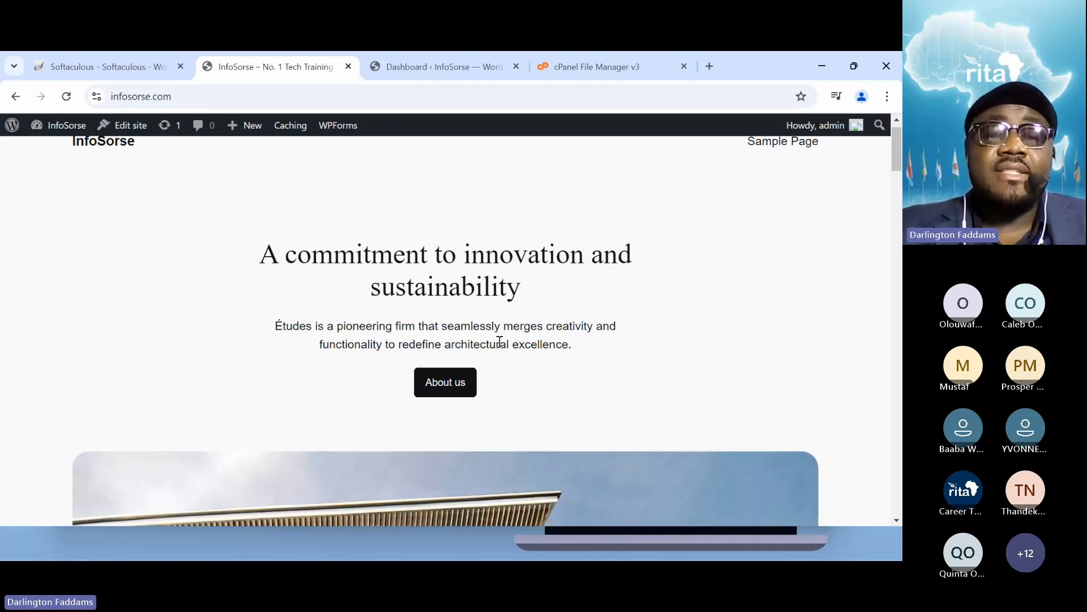
scroll(499, 341, "down", 3)
scroll(500, 341, "down", 2)
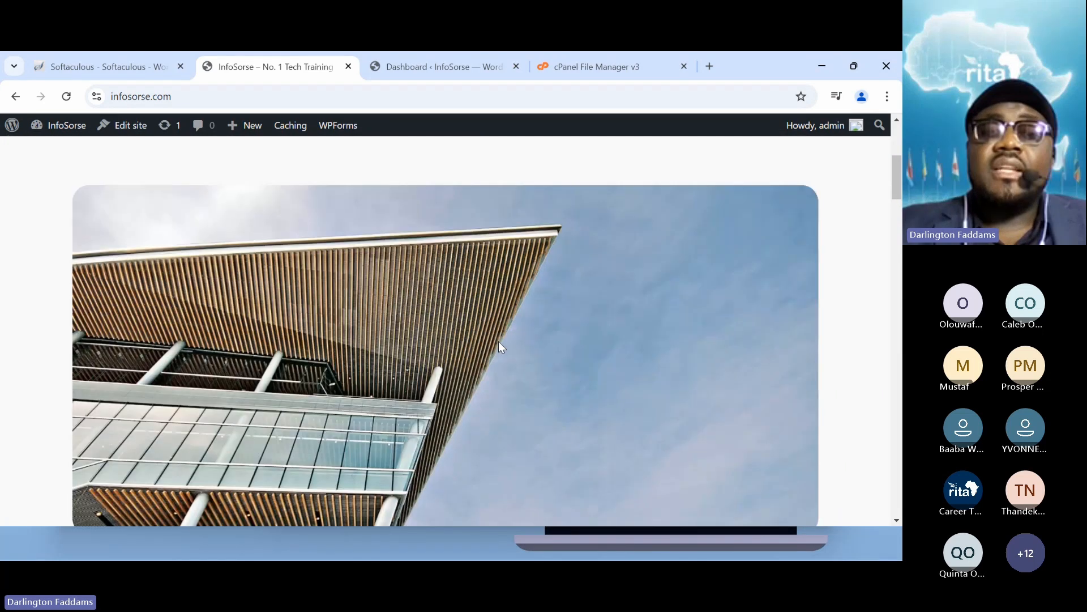
scroll(499, 345, "up", 5)
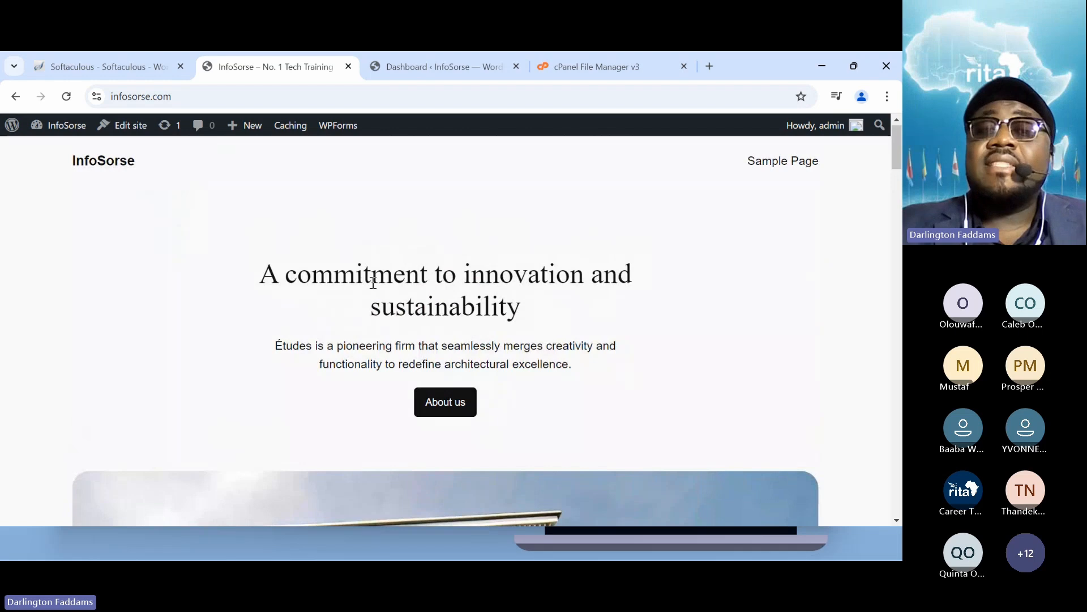
left_click_drag(371, 281, 515, 342)
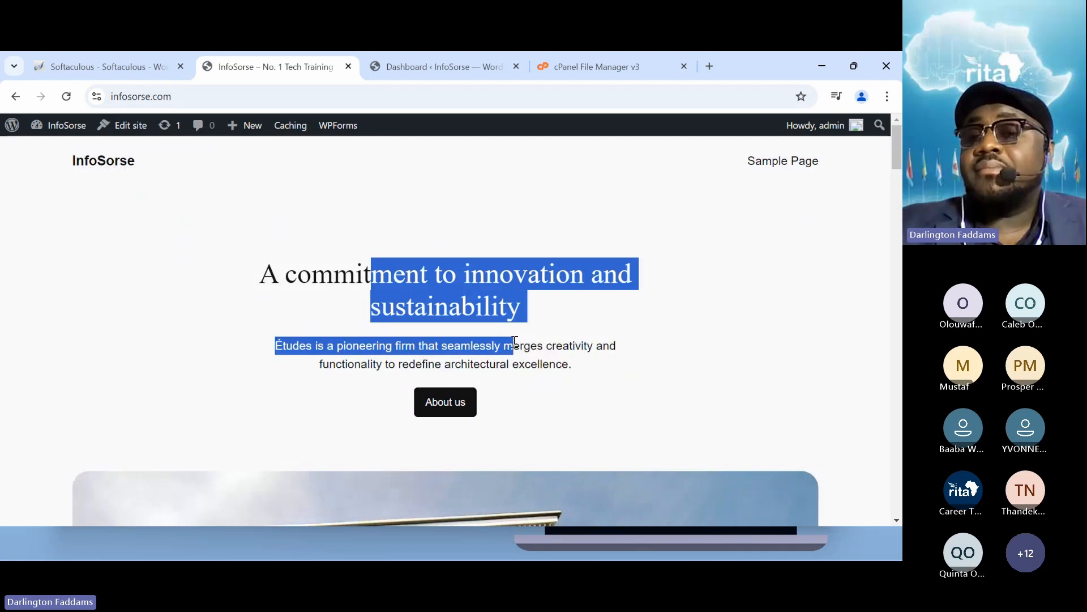
left_click(515, 342)
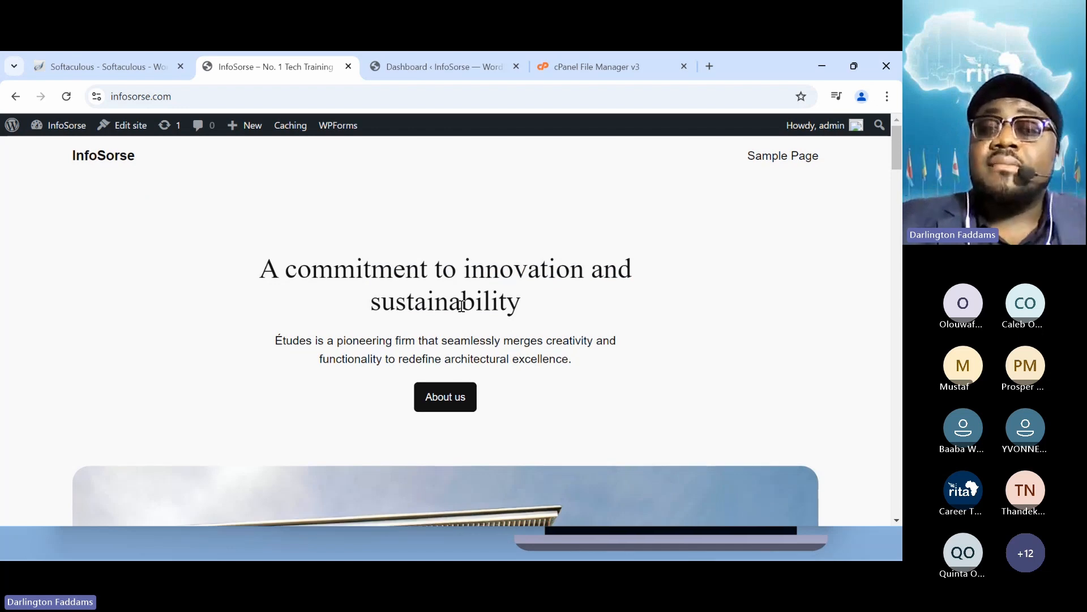
scroll(461, 309, "down", 3)
scroll(463, 311, "up", 3)
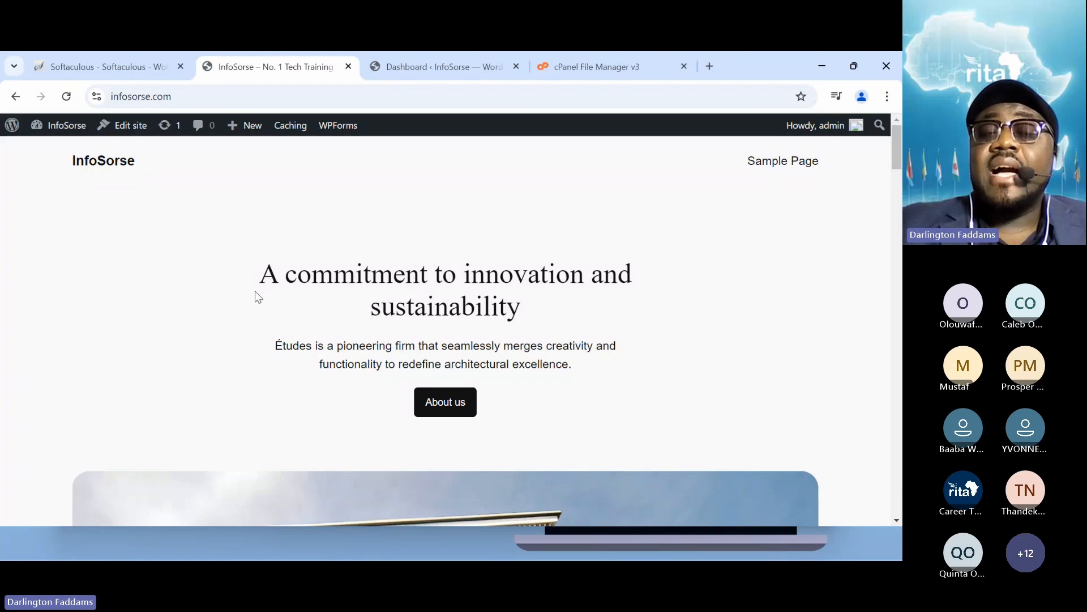
left_click(561, 65)
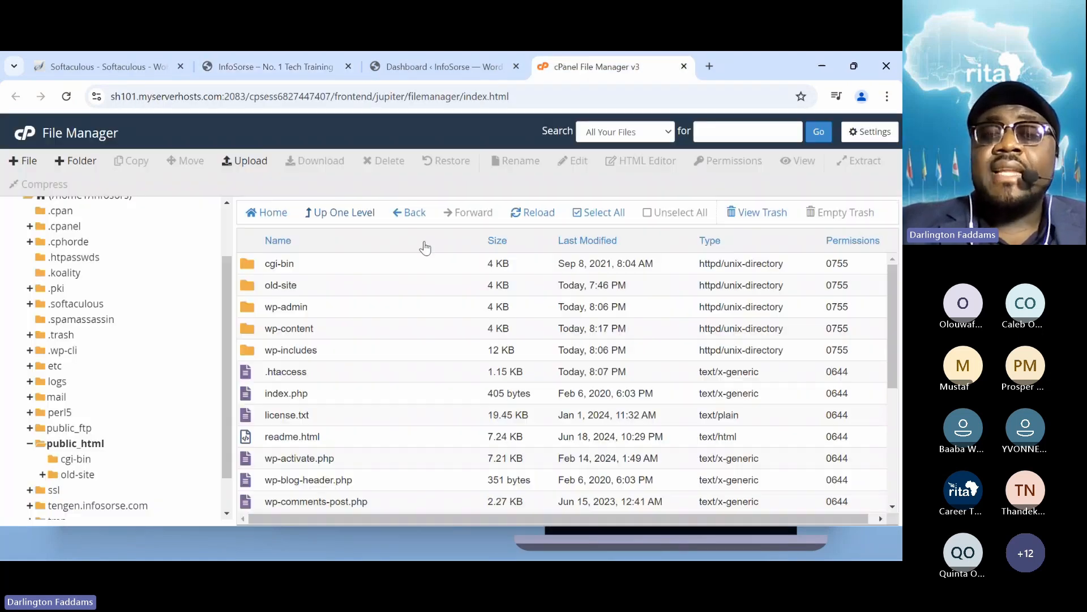
Reopen wp-content, then go up to public_html and scroll through its WordPress core files.
double_click(244, 328)
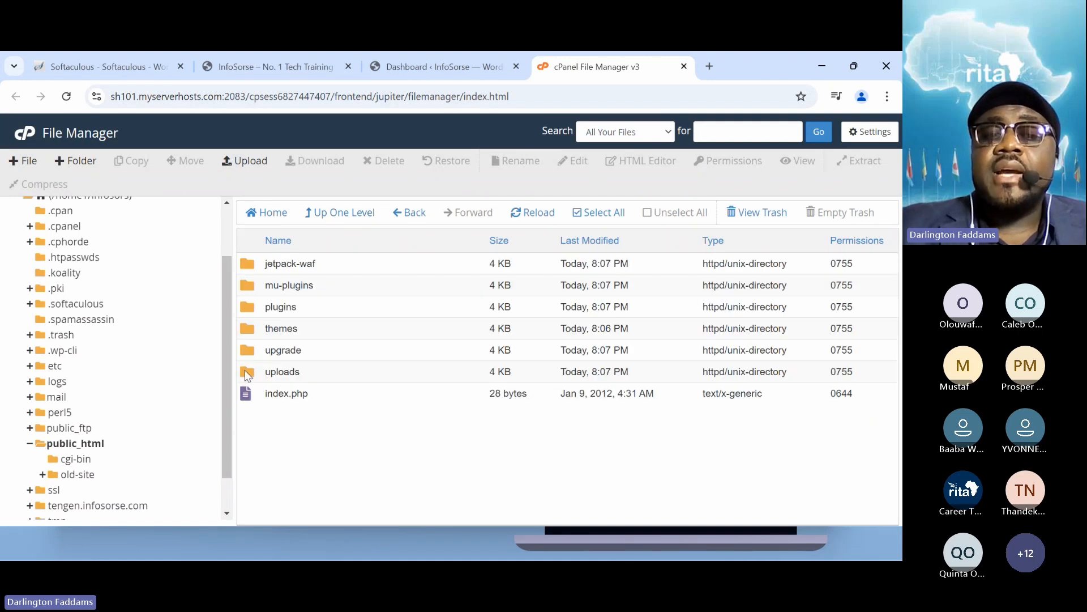
left_click(255, 330)
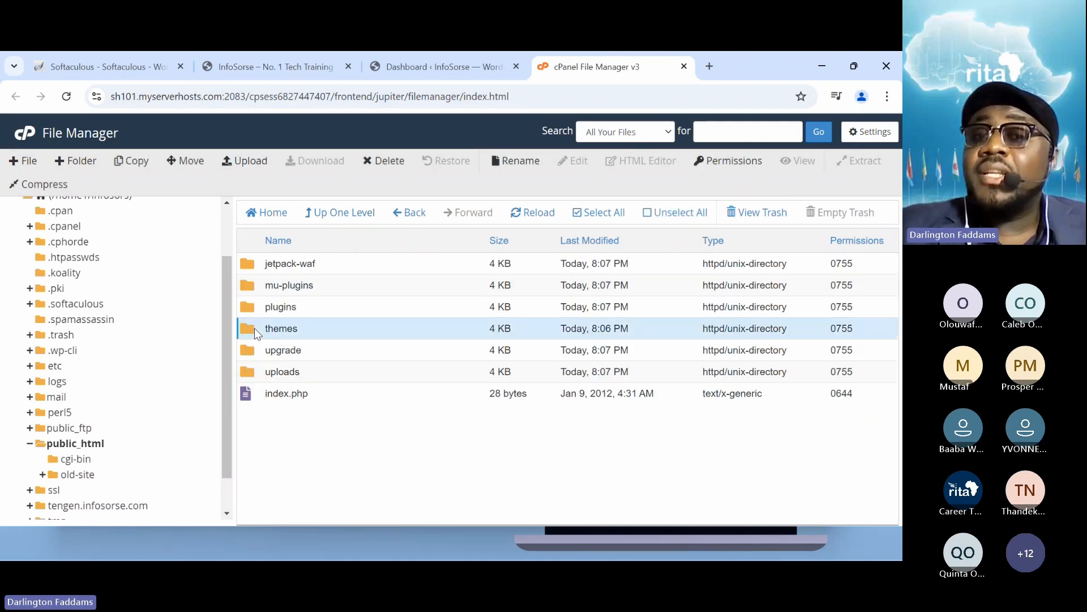
left_click(332, 217)
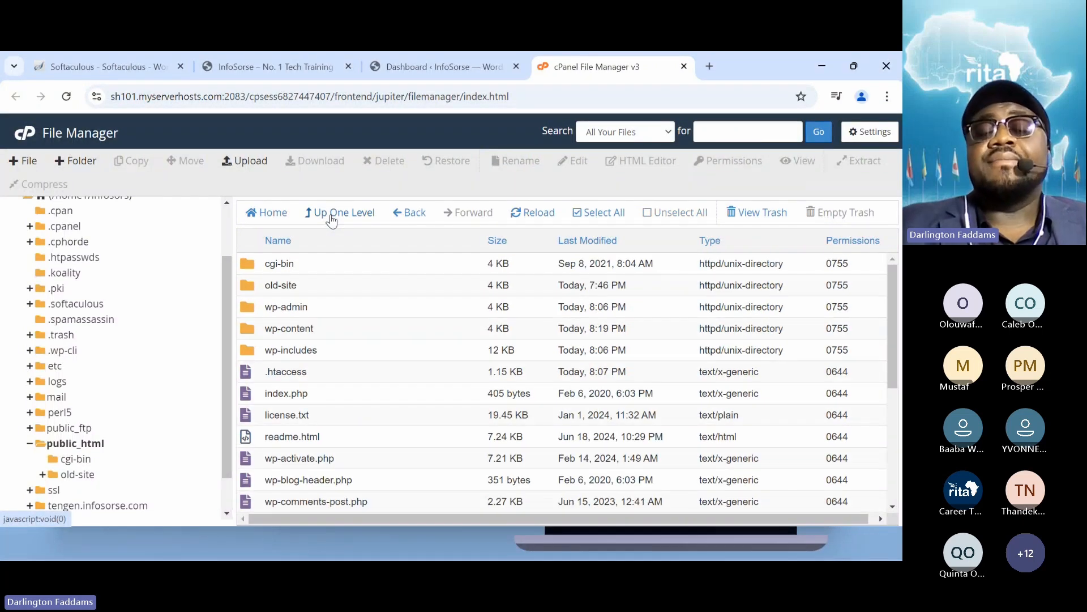
scroll(299, 416, "down", 3)
scroll(299, 416, "down", 1)
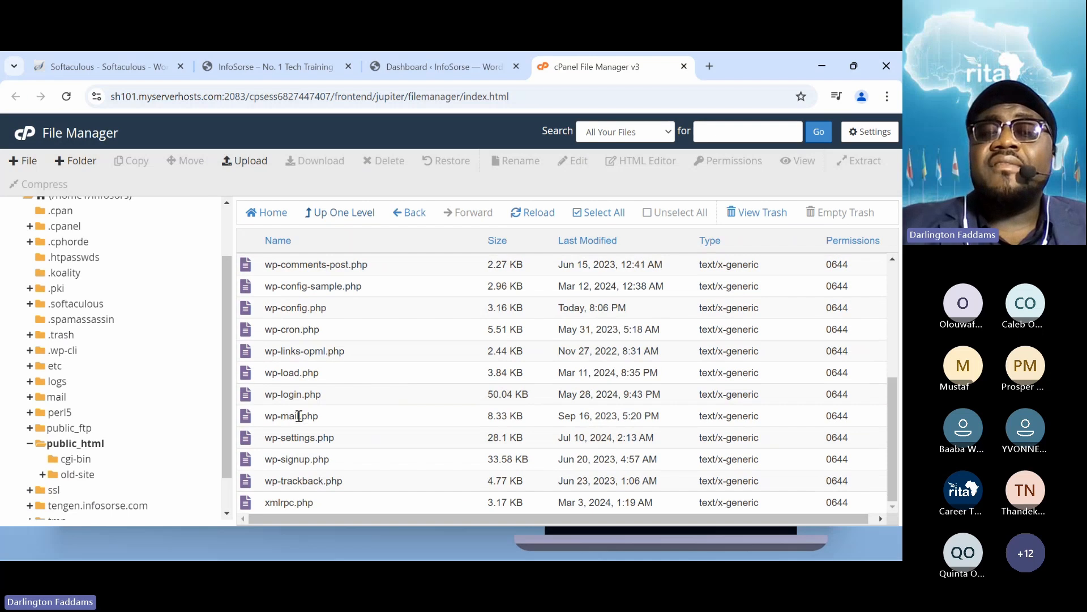
scroll(299, 417, "up", 4)
scroll(299, 416, "down", 4)
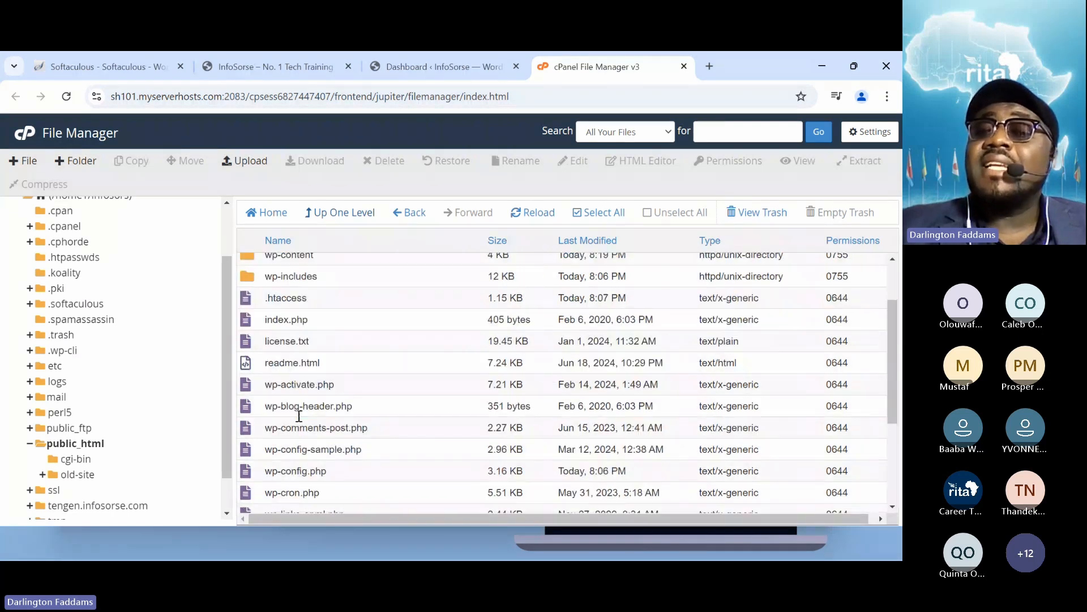
scroll(299, 416, "up", 5)
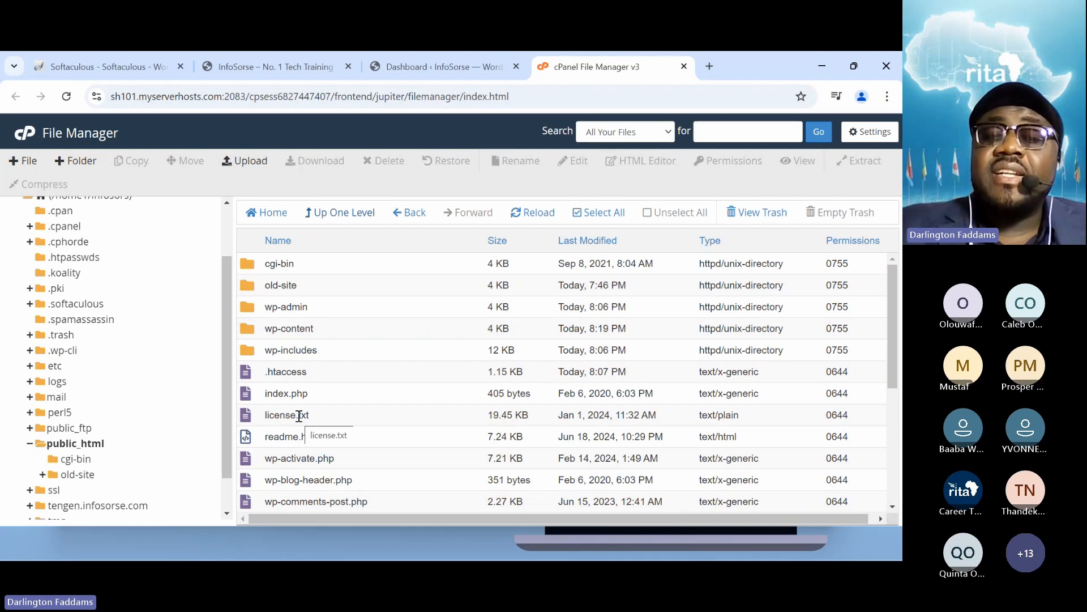
scroll(299, 416, "down", 4)
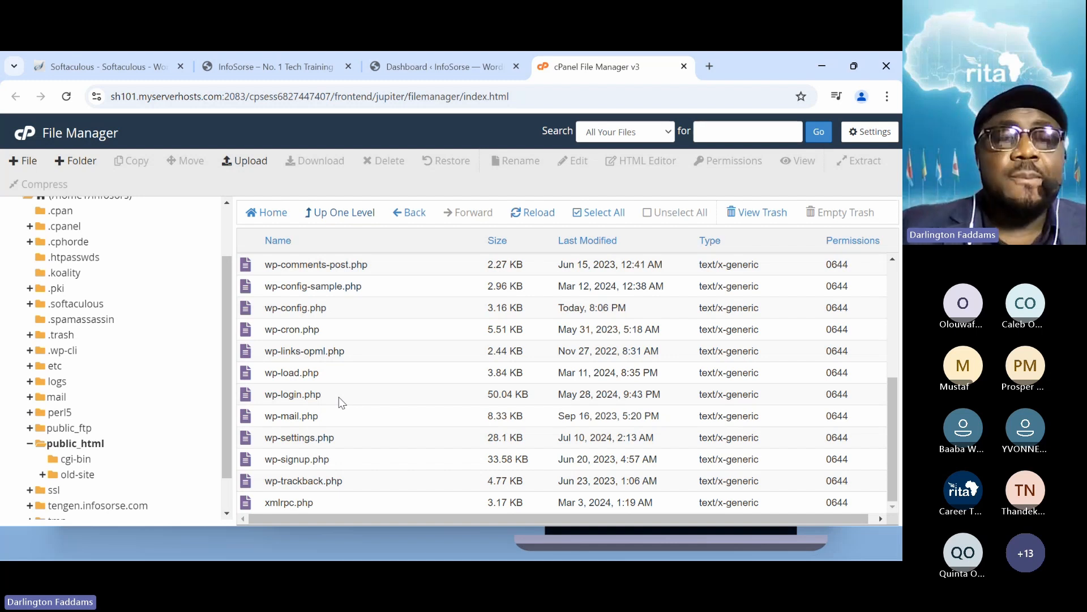
scroll(342, 402, "up", 5)
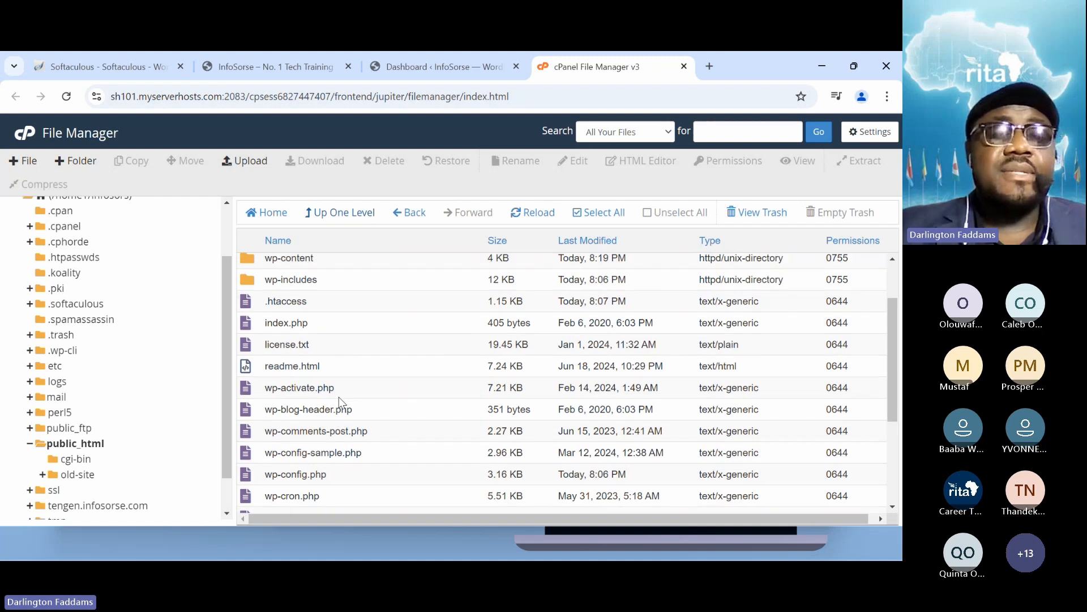
scroll(341, 402, "up", 1)
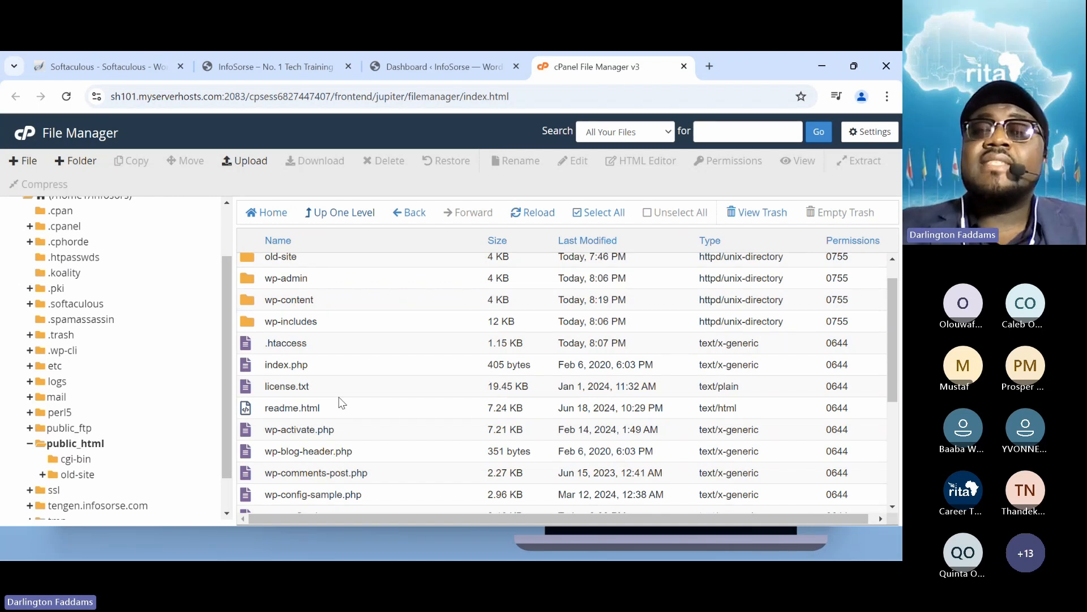
Search Google for 'lamp stack' in a new tab.
left_click(712, 71)
type("lam")
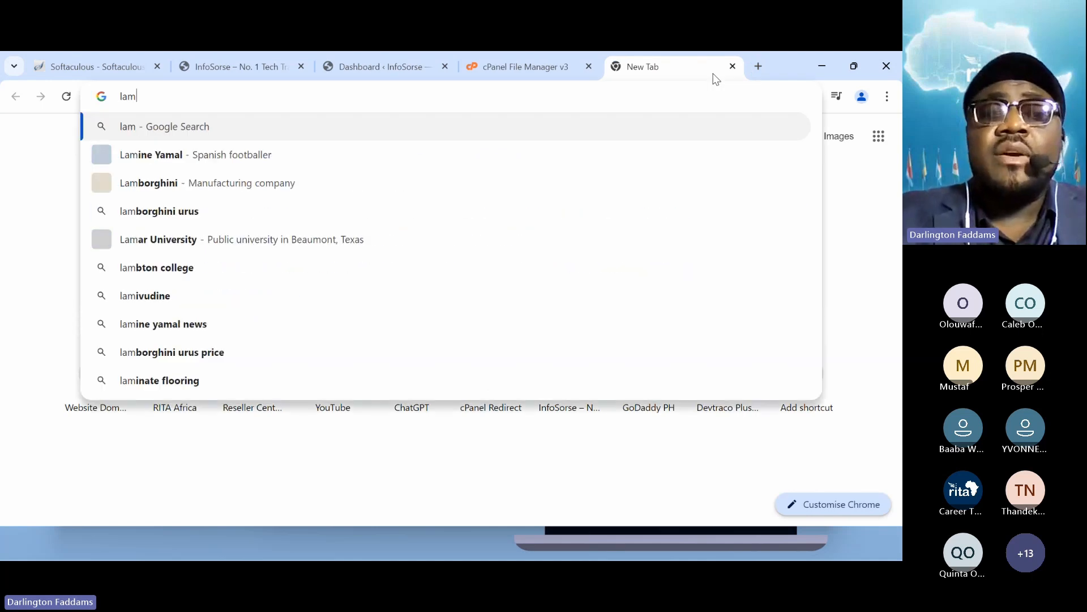
type("p stack")
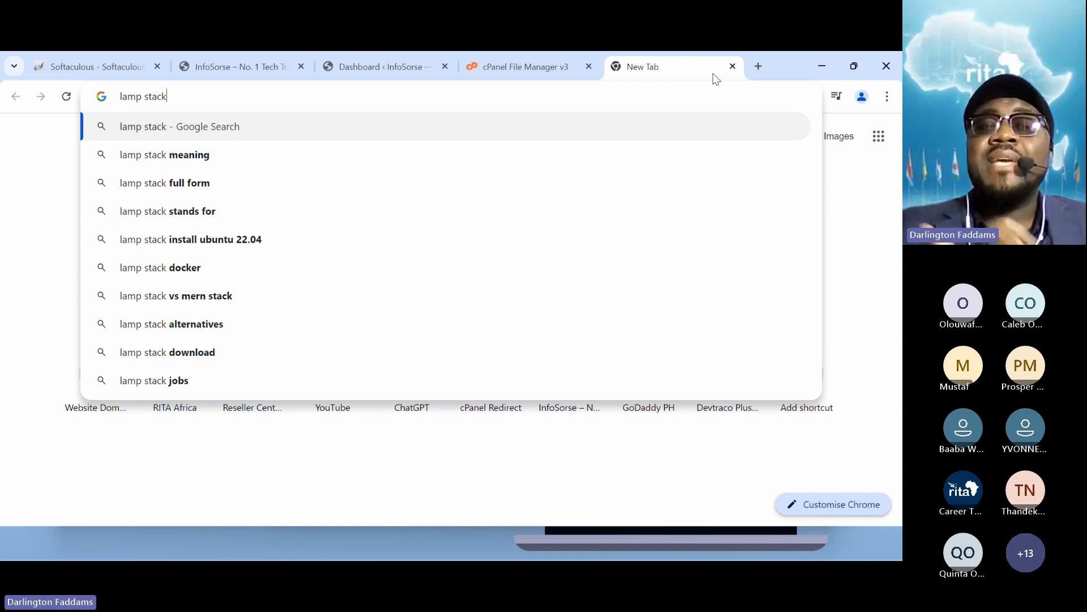
key("Return")
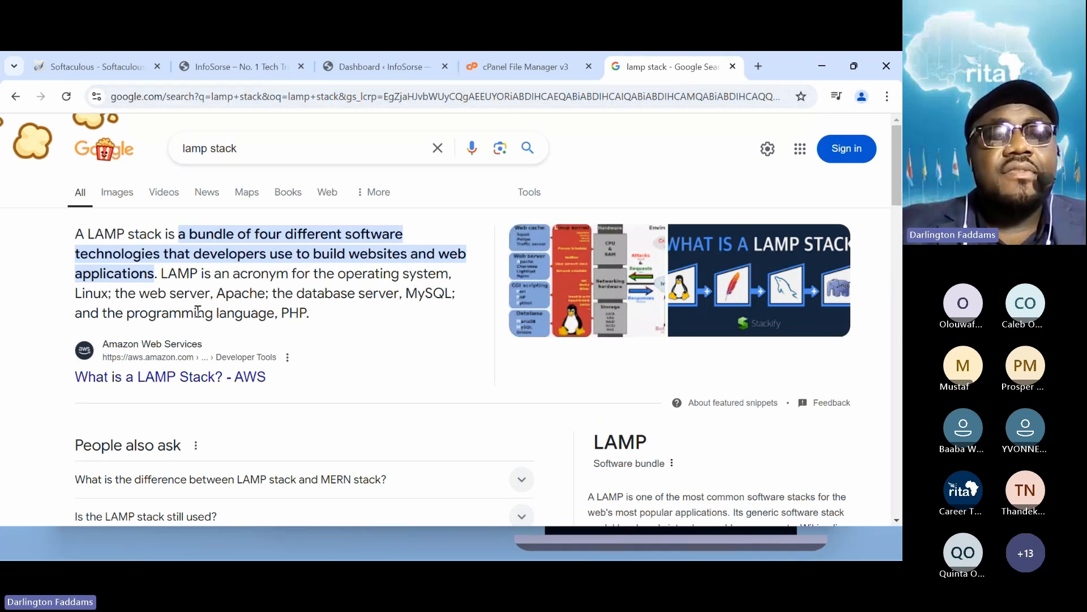
Highlight Linux, Apache, MySQL and PHP in the definition, then show the image results.
double_click(105, 293)
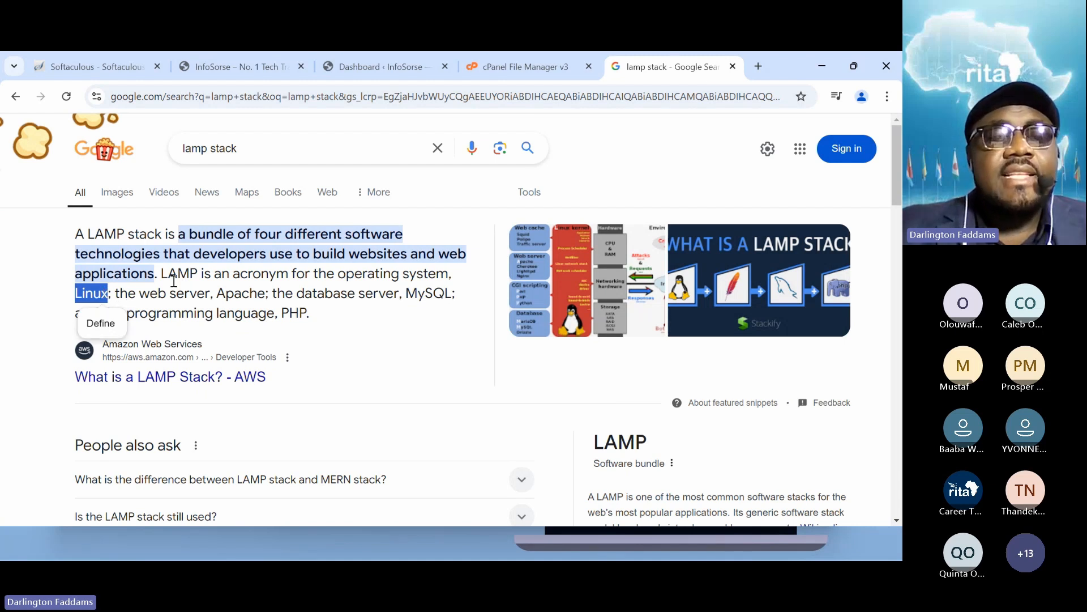
double_click(242, 293)
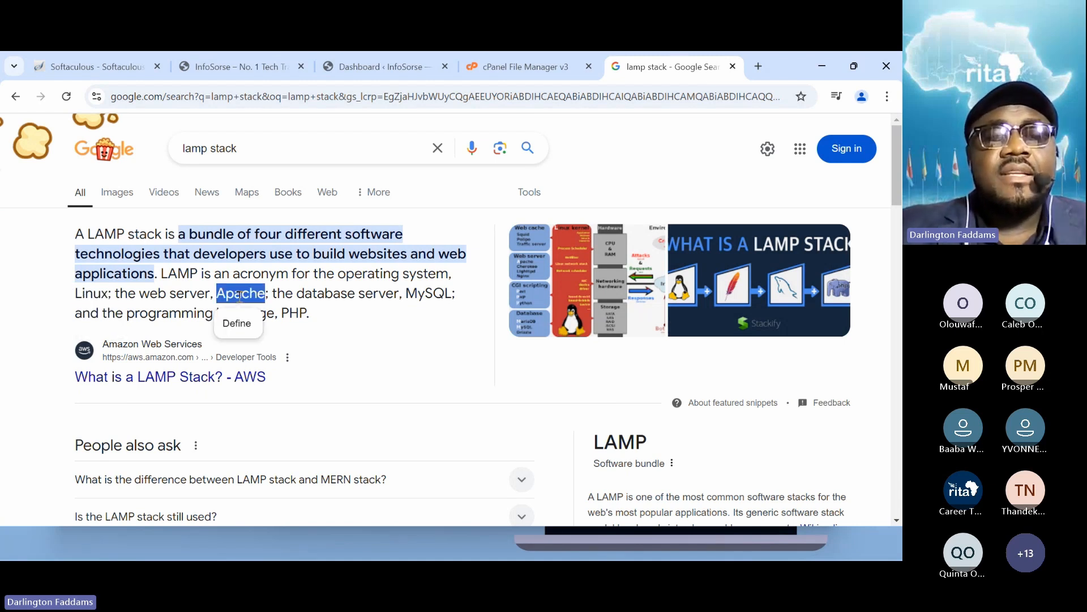
double_click(426, 294)
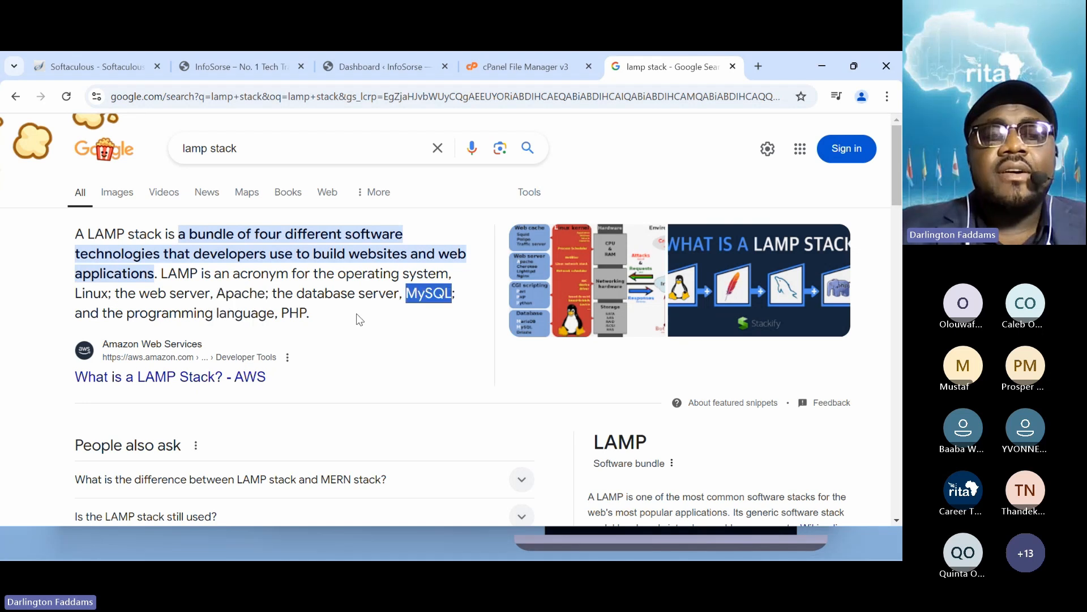
double_click(293, 313)
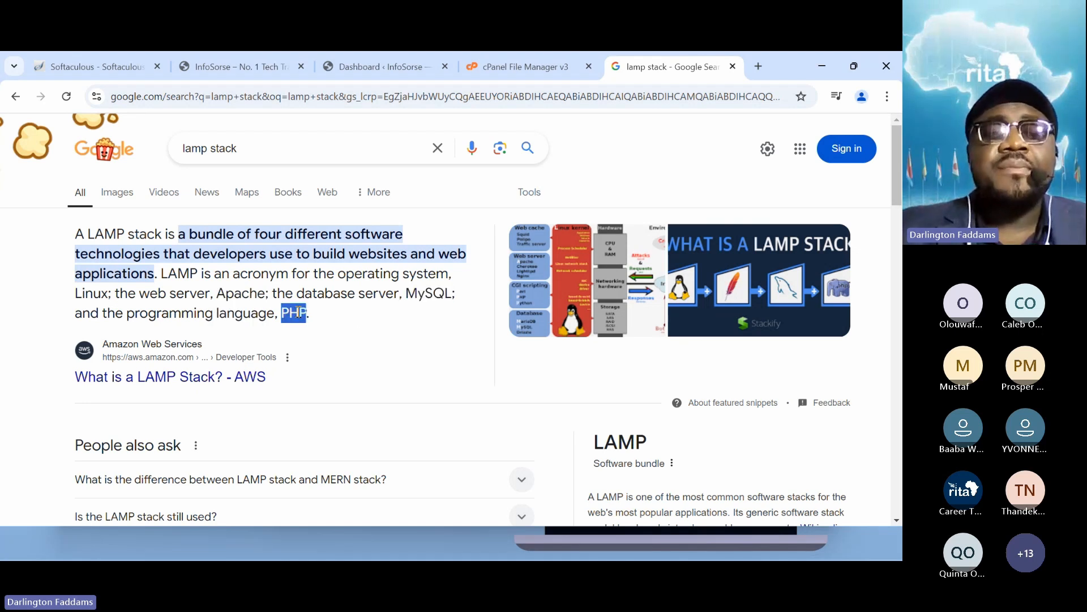
left_click(118, 191)
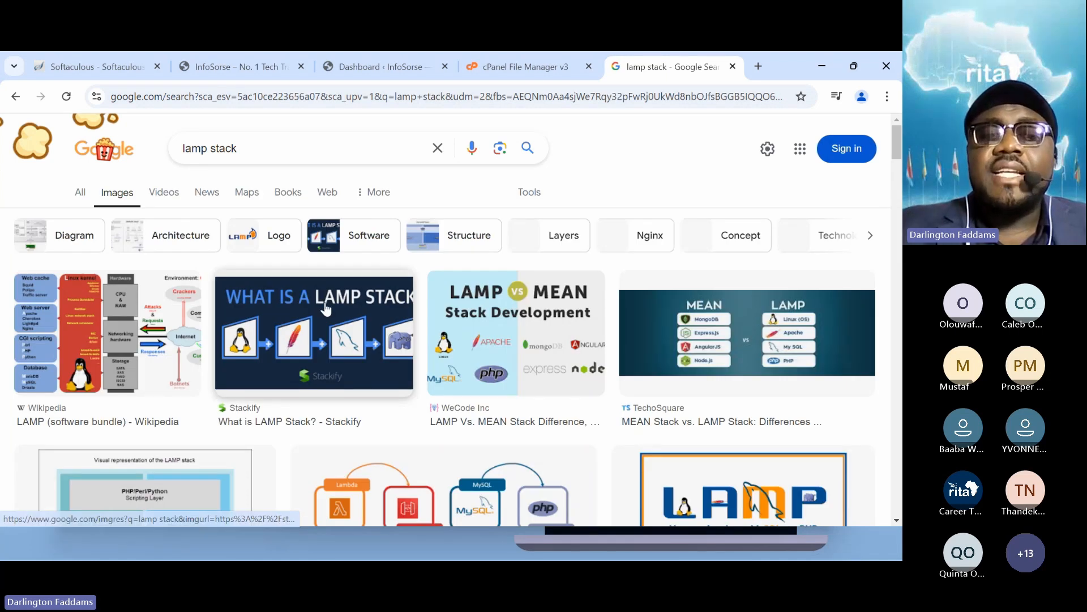
Preview the TechoSquare MEAN vs LAMP image, open a small copy in a new tab, then close it.
left_click(325, 309)
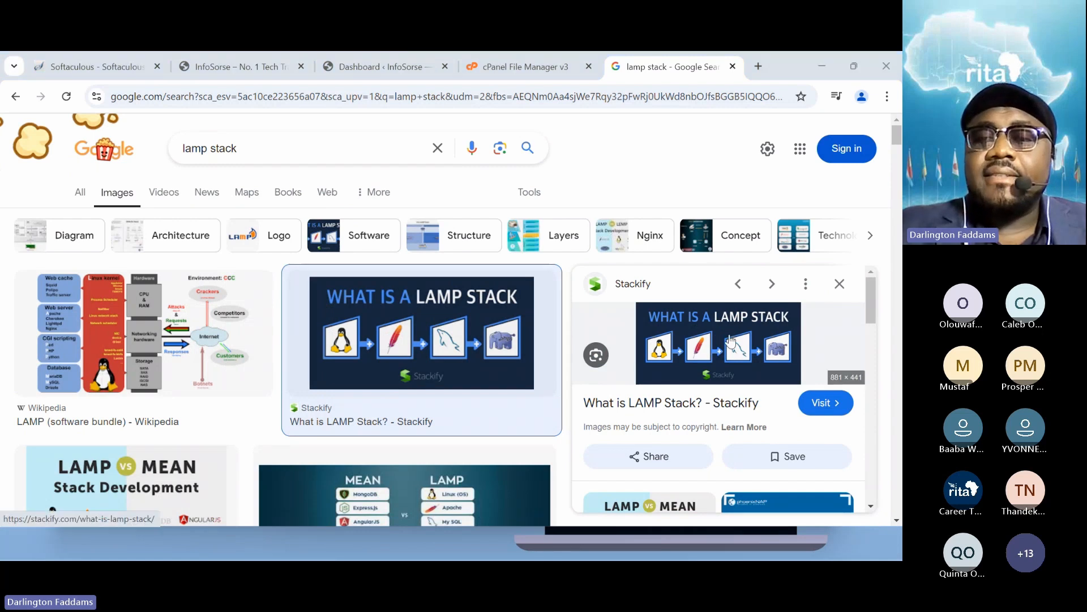
scroll(396, 374, "down", 3)
left_click(396, 374)
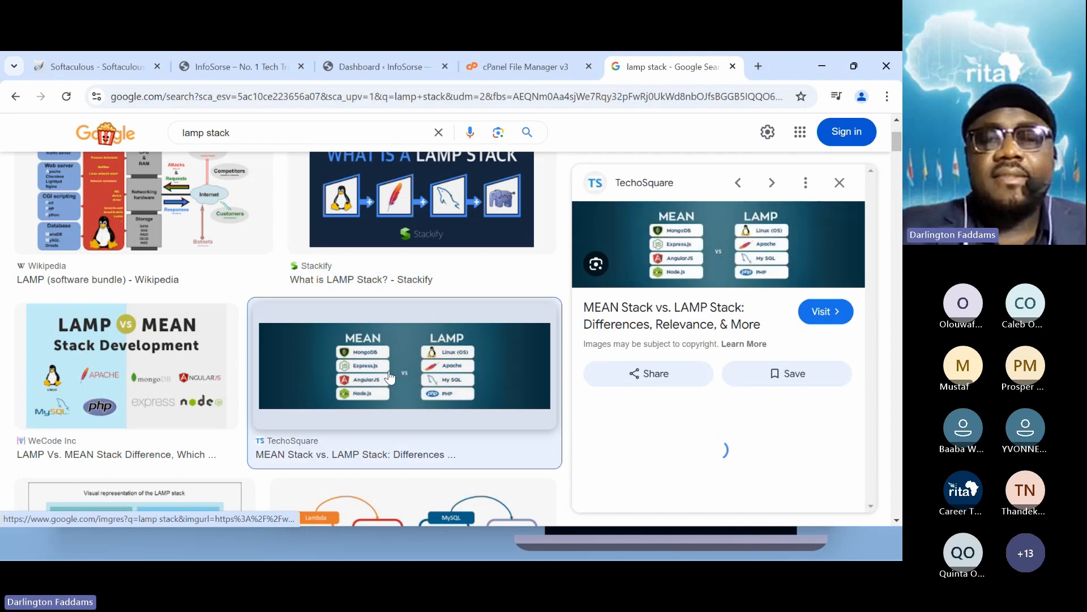
right_click(680, 241)
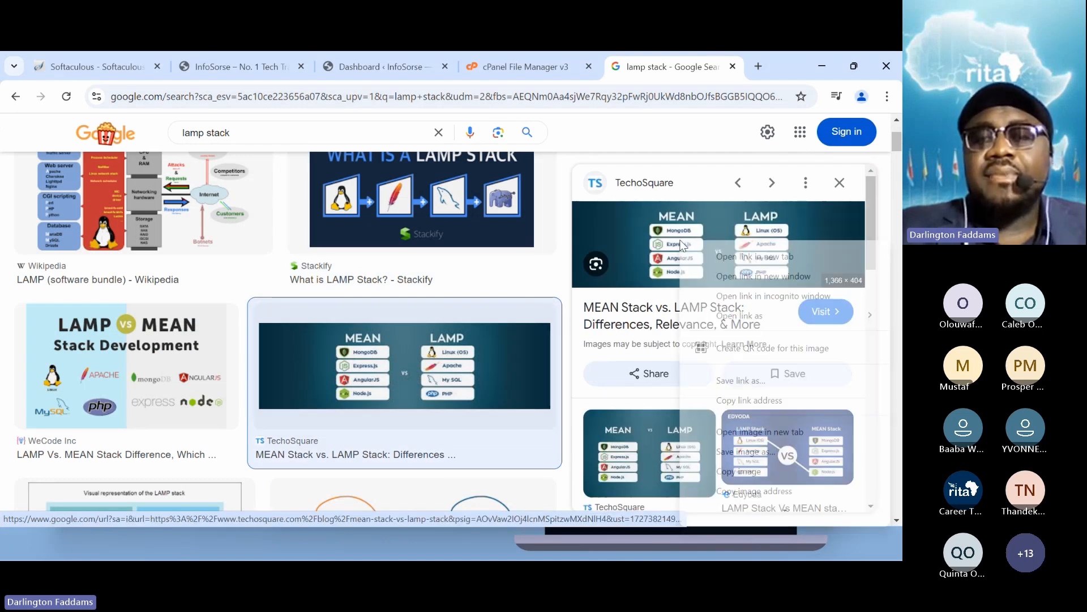
left_click(742, 432)
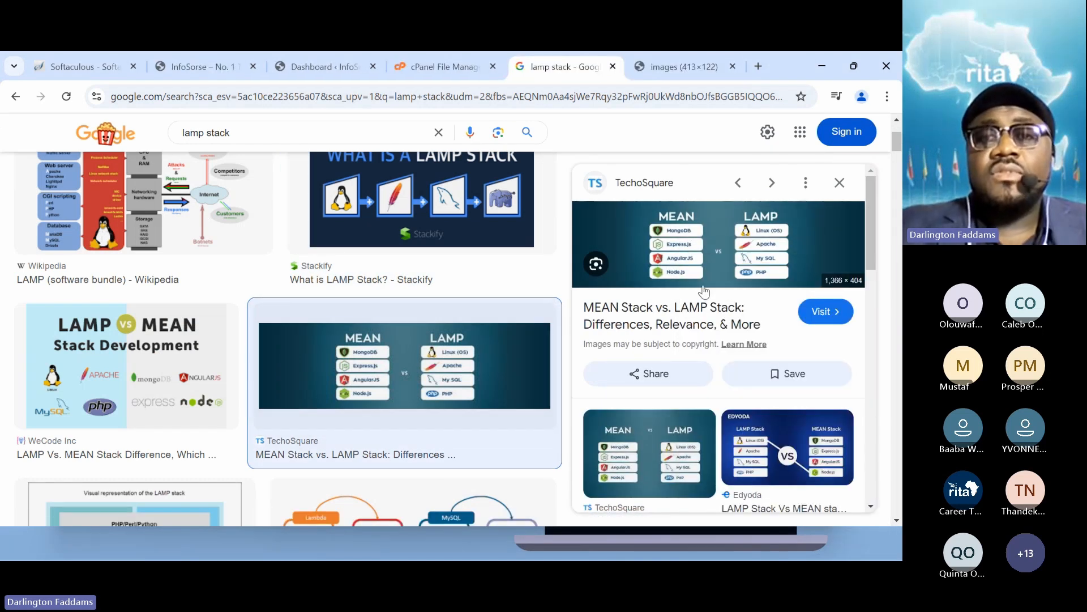
left_click(678, 54)
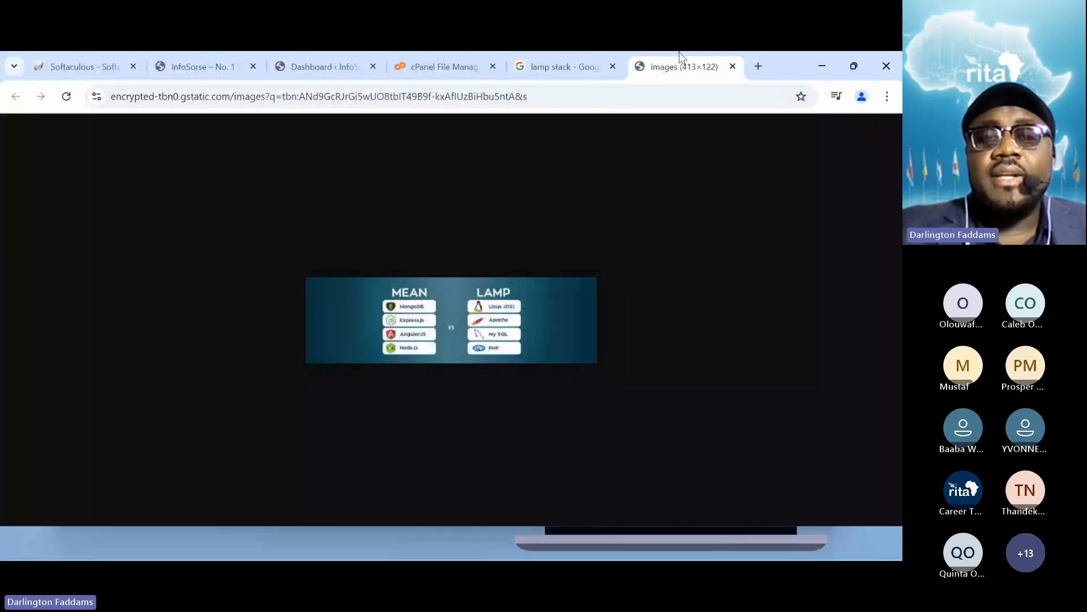
left_click(733, 66)
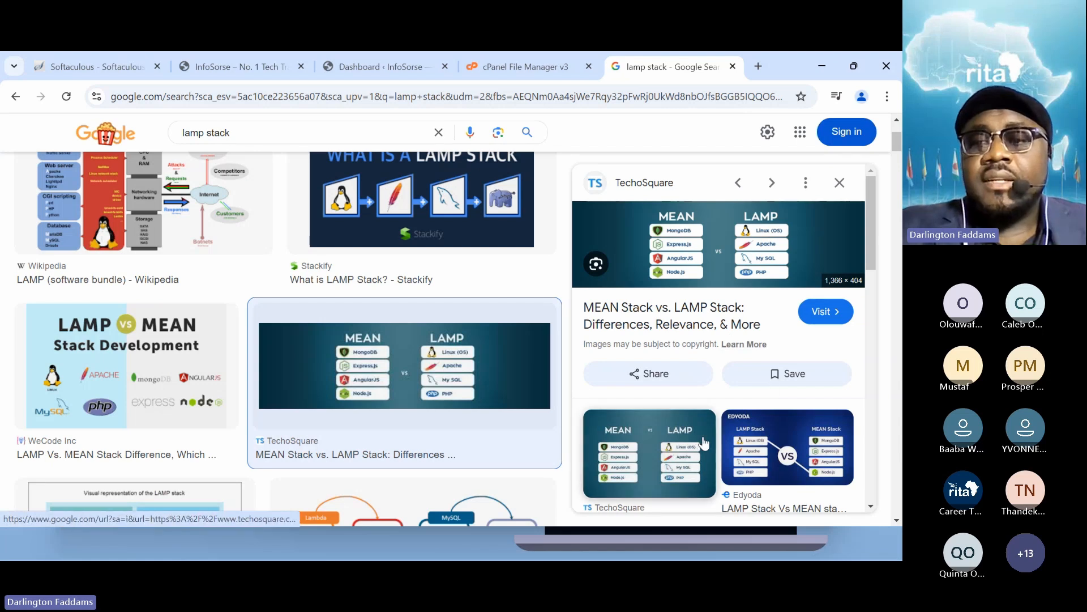
Open the enlarged TechoSquare MEAN vs LAMP comparison image full-size in a new tab and view it.
left_click(685, 432)
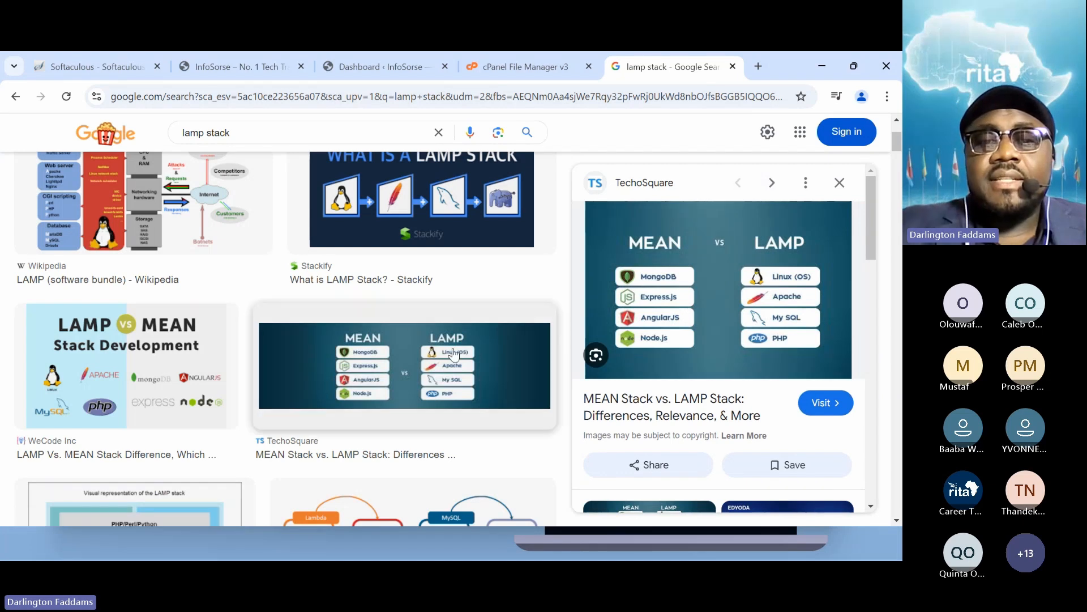
right_click(729, 238)
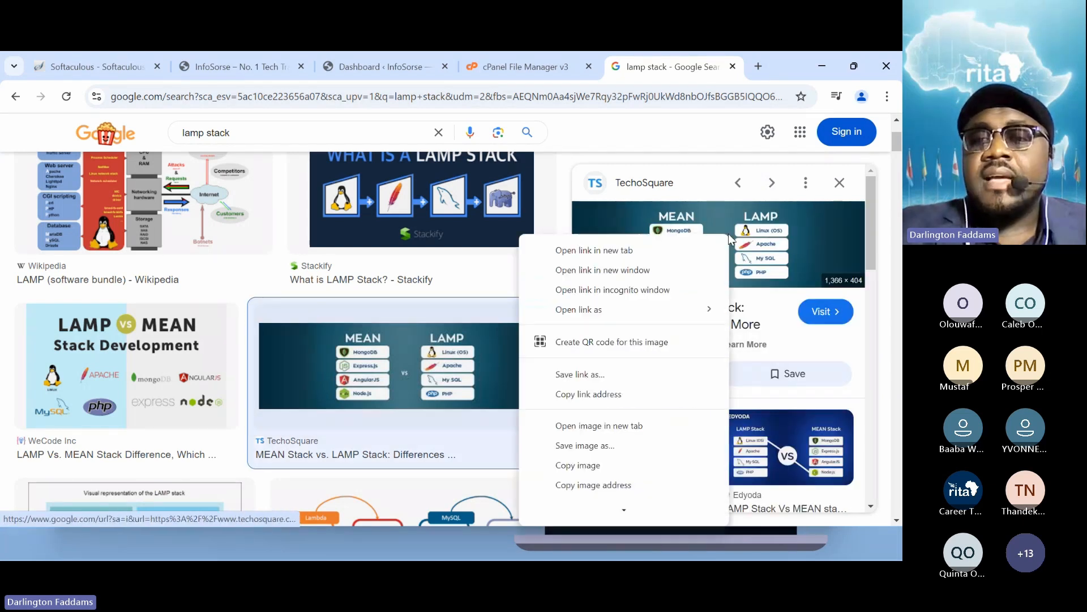
left_click(637, 424)
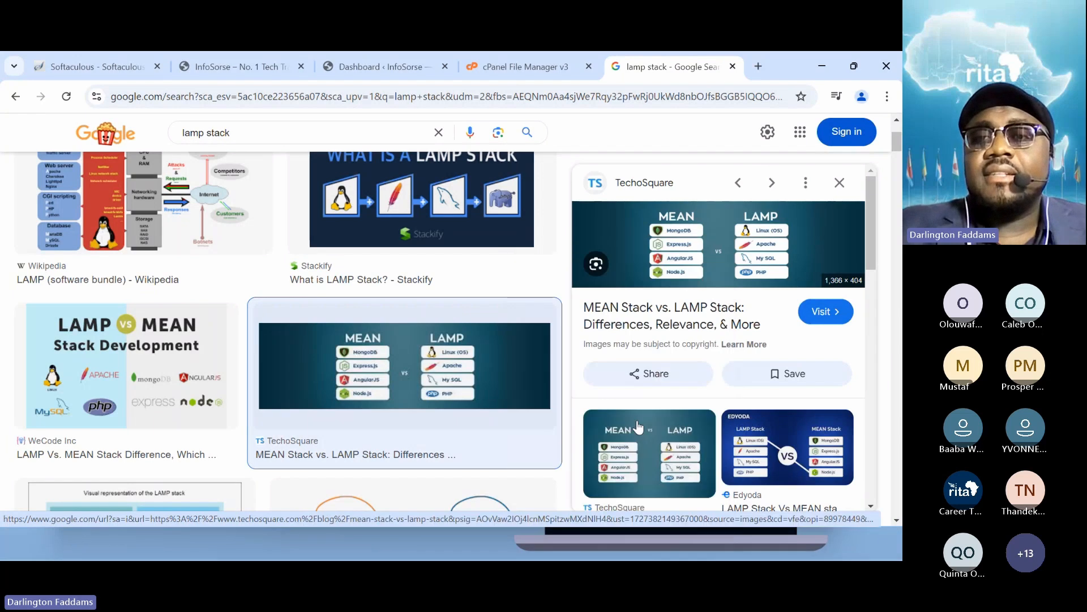
left_click(677, 66)
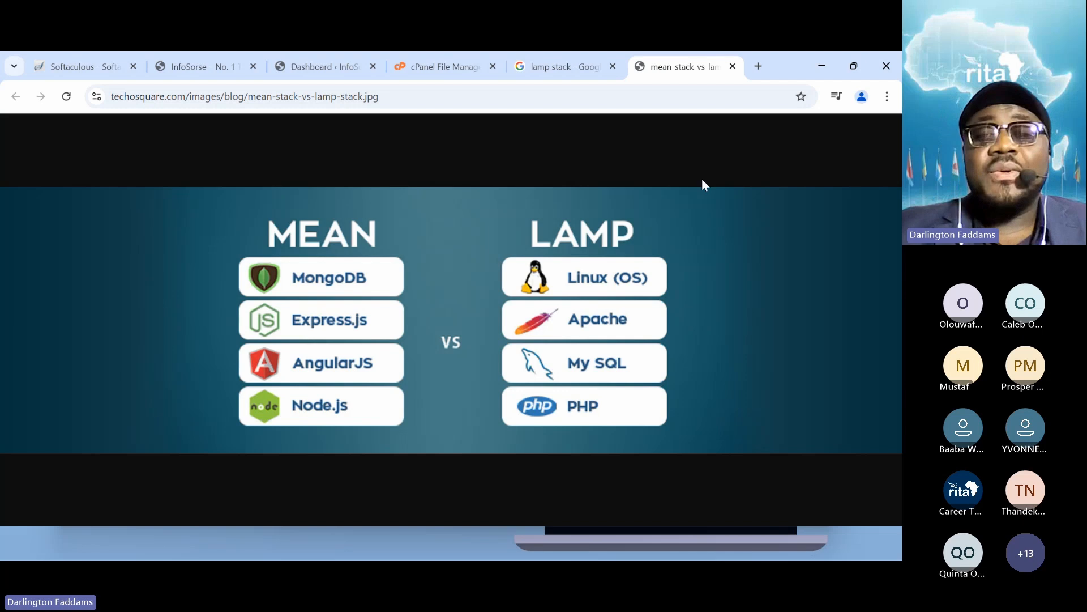
Close the image and search tabs and scroll through public_html in File Manager.
left_click(733, 67)
left_click(733, 67)
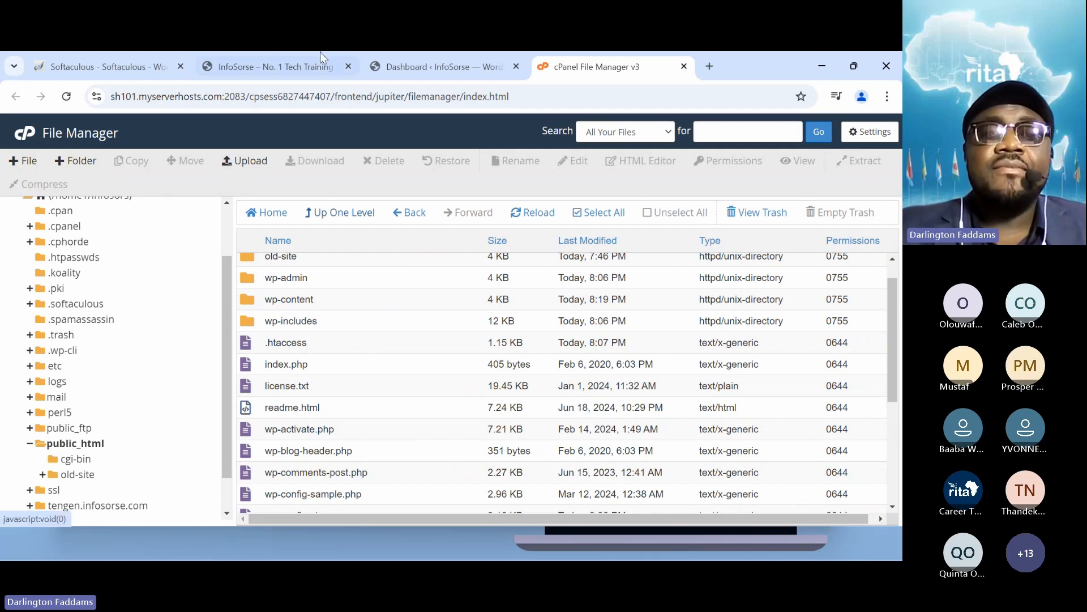
left_click(400, 55)
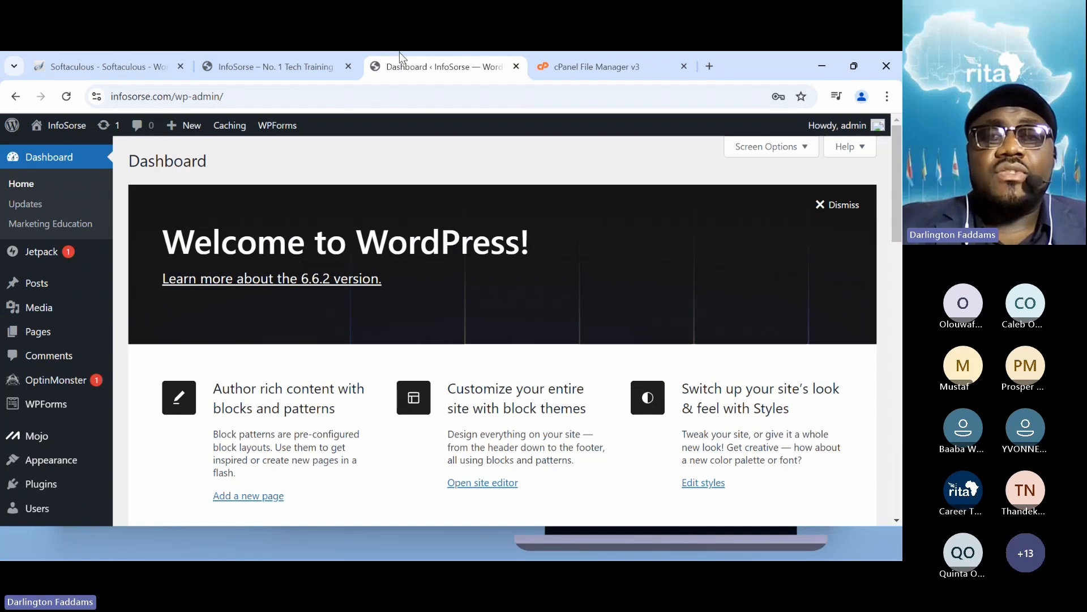
left_click(564, 54)
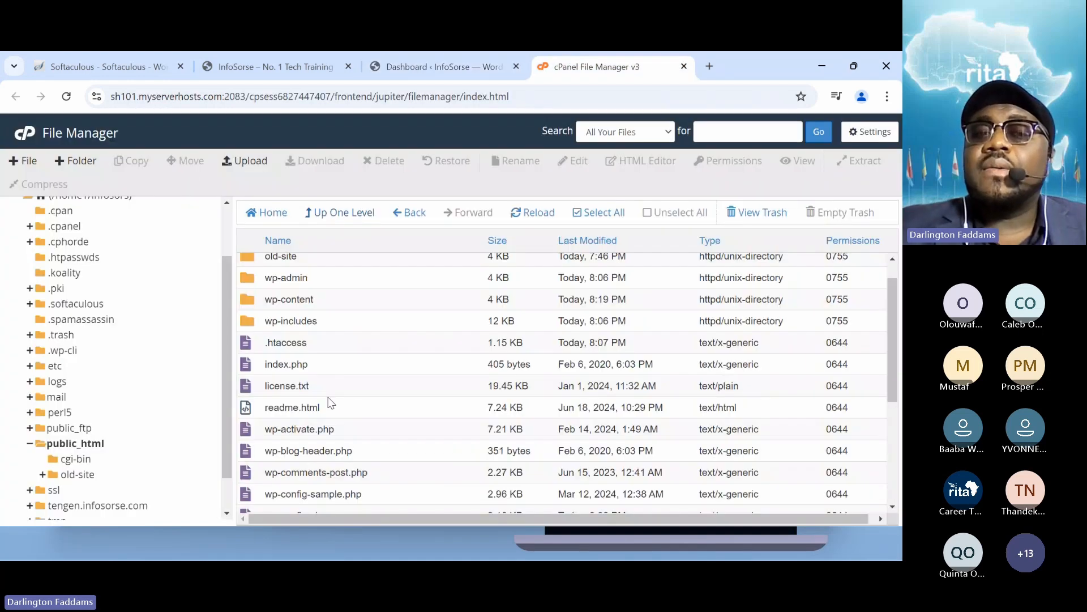
scroll(331, 403, "down", 3)
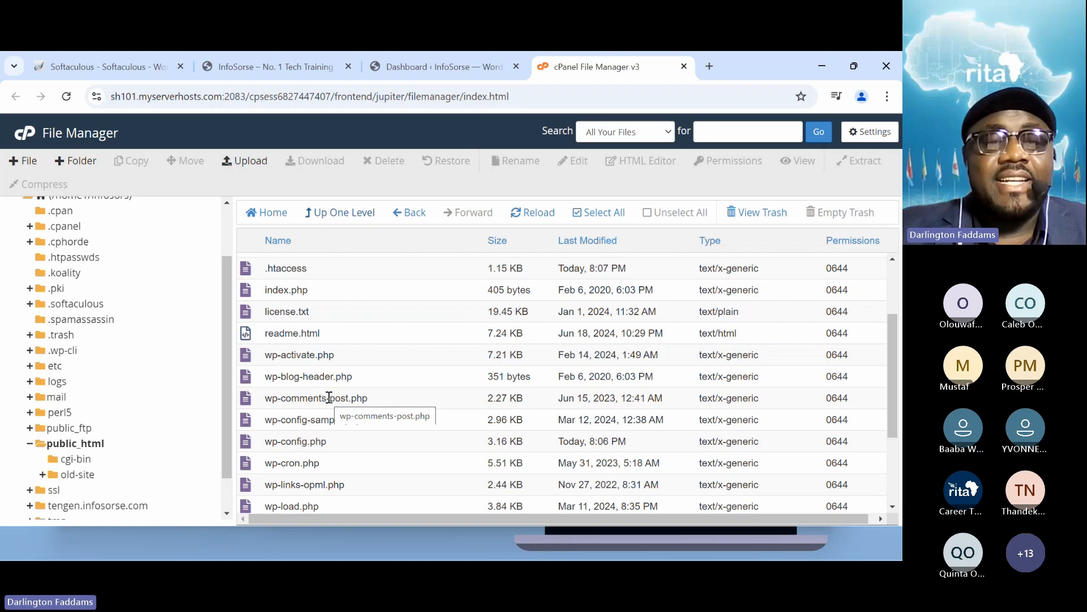
scroll(329, 397, "up", 1)
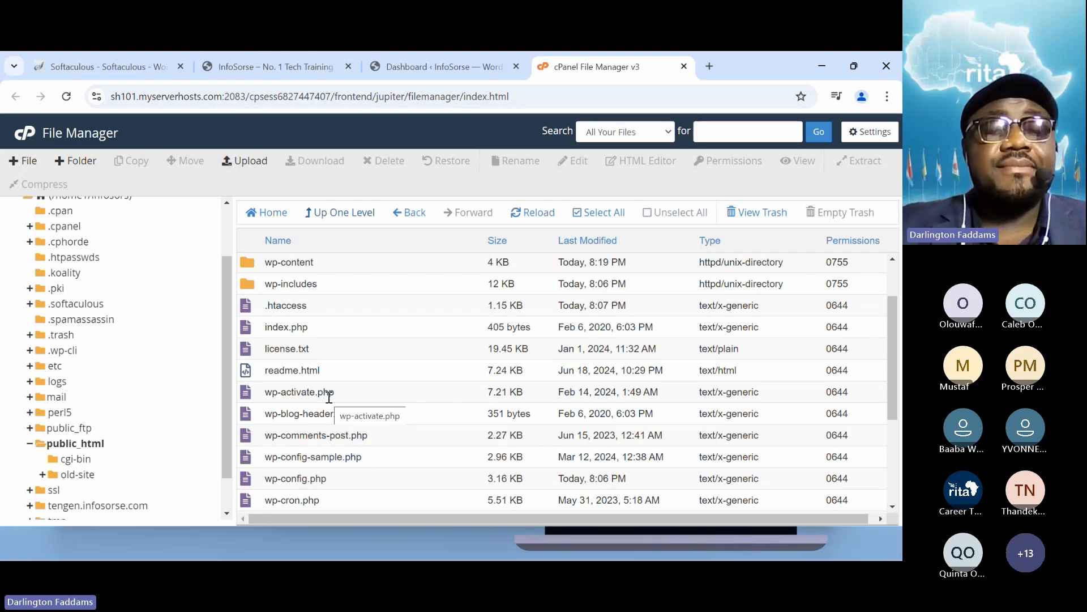
scroll(329, 396, "down", 3)
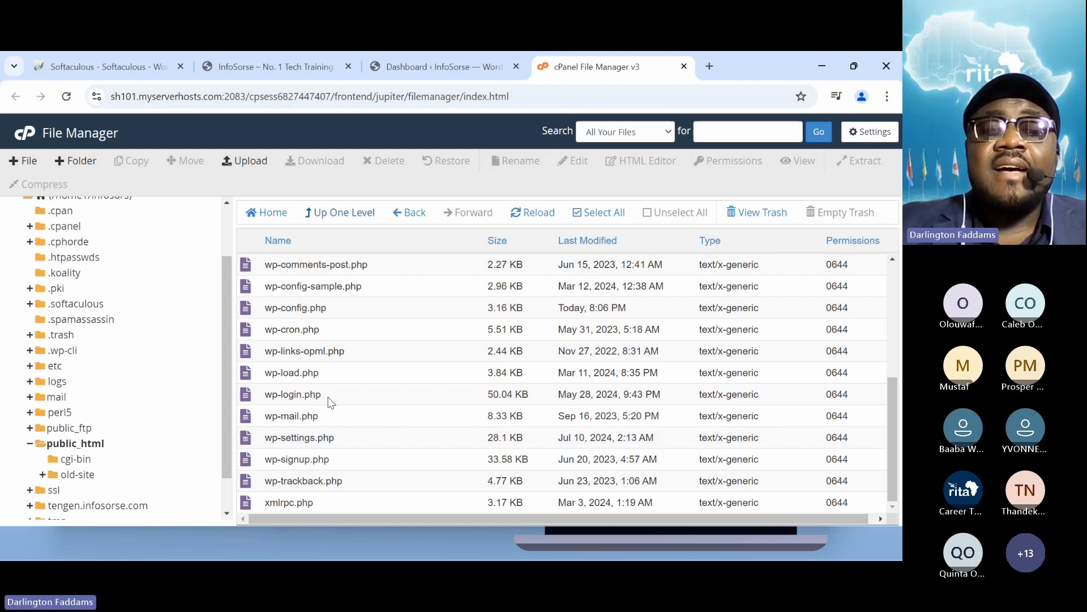
scroll(331, 403, "up", 4)
scroll(331, 403, "down", 3)
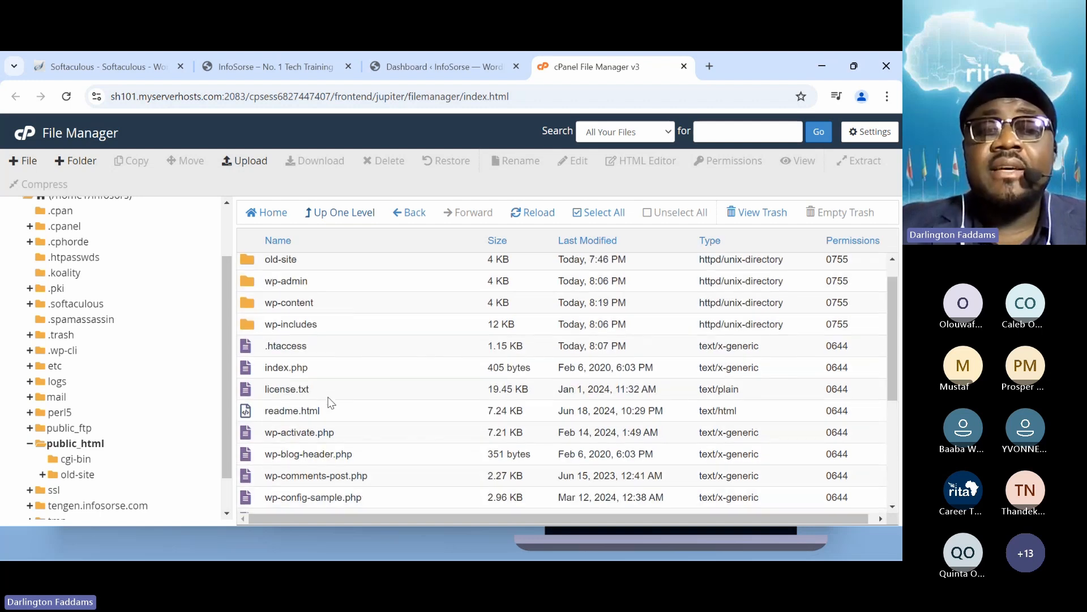
scroll(331, 402, "down", 1)
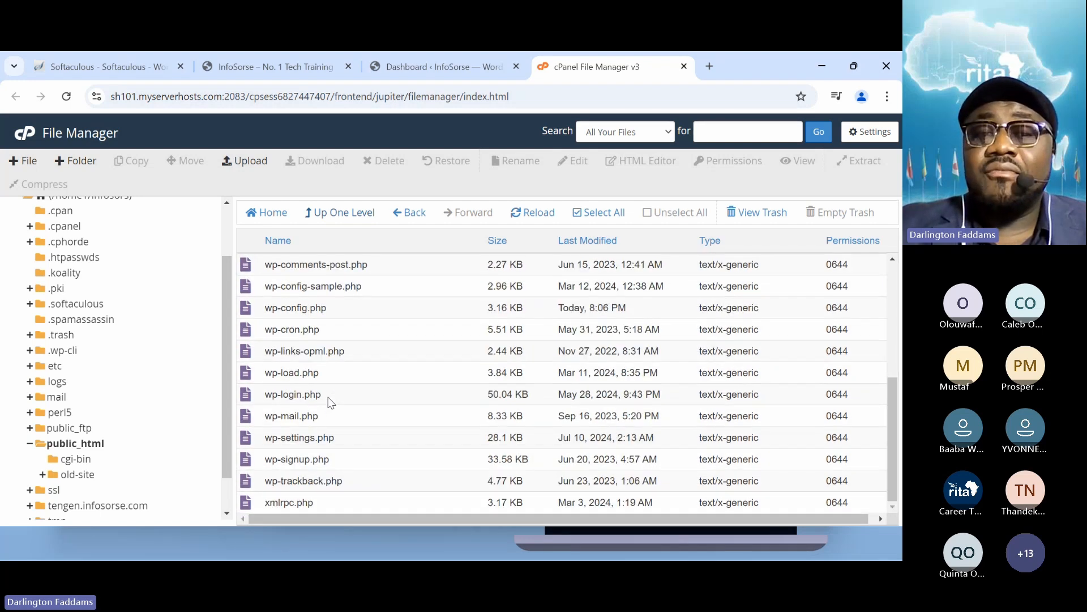
scroll(332, 403, "up", 4)
scroll(331, 403, "up", 1)
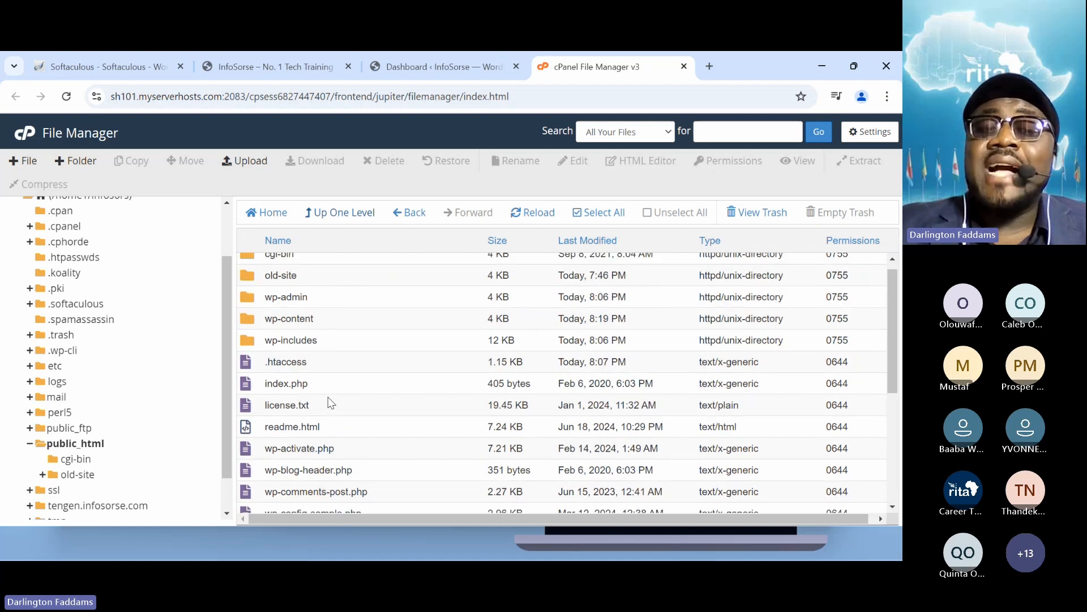
scroll(332, 402, "down", 1)
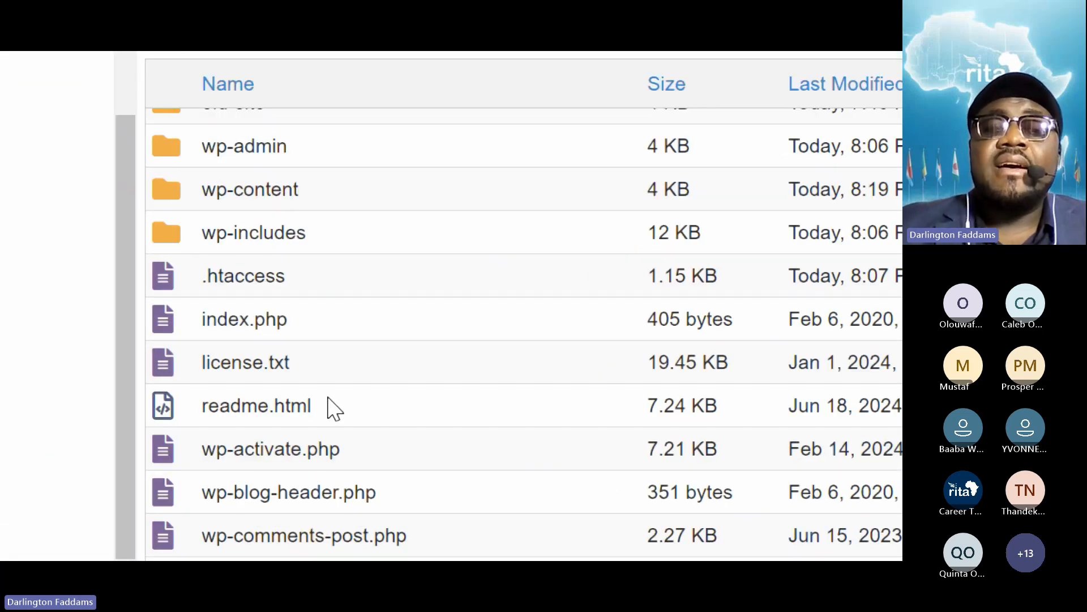
scroll(303, 456, "down", 5)
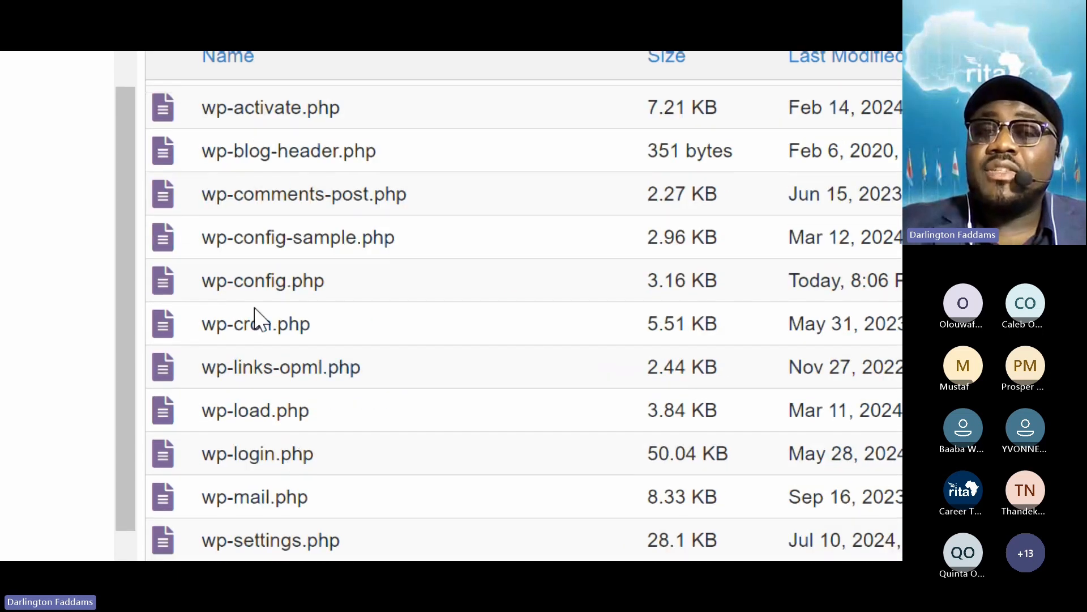
Point out wp-config.php, index.php and .htaccess in the public_html listing.
left_click(259, 280)
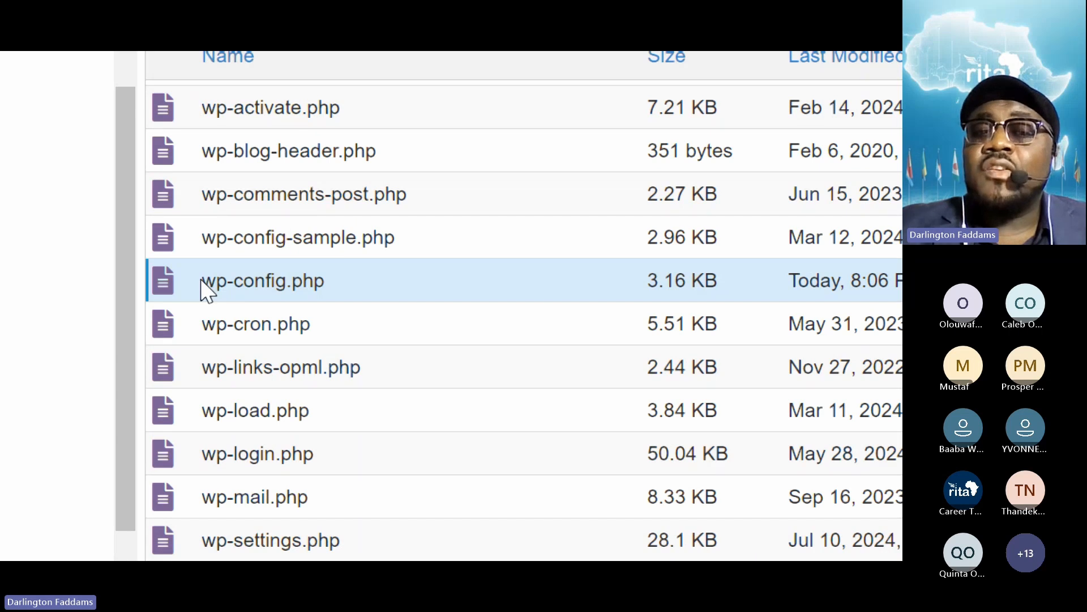
mouse_move(206, 280)
left_mouse_down()
mouse_move(279, 279)
mouse_move(213, 281)
left_mouse_up()
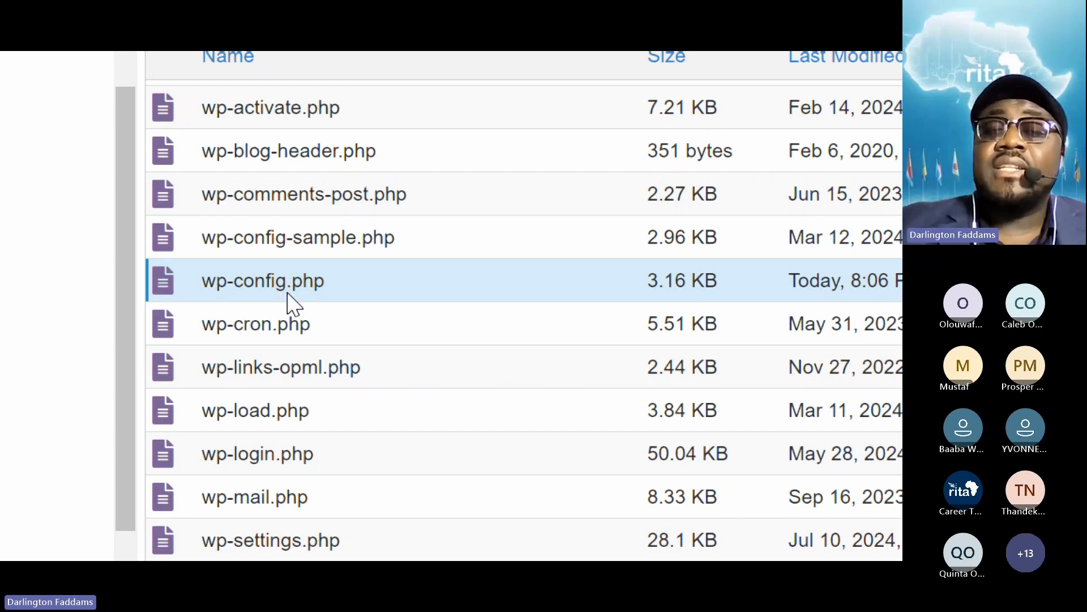
scroll(289, 306, "up", 5)
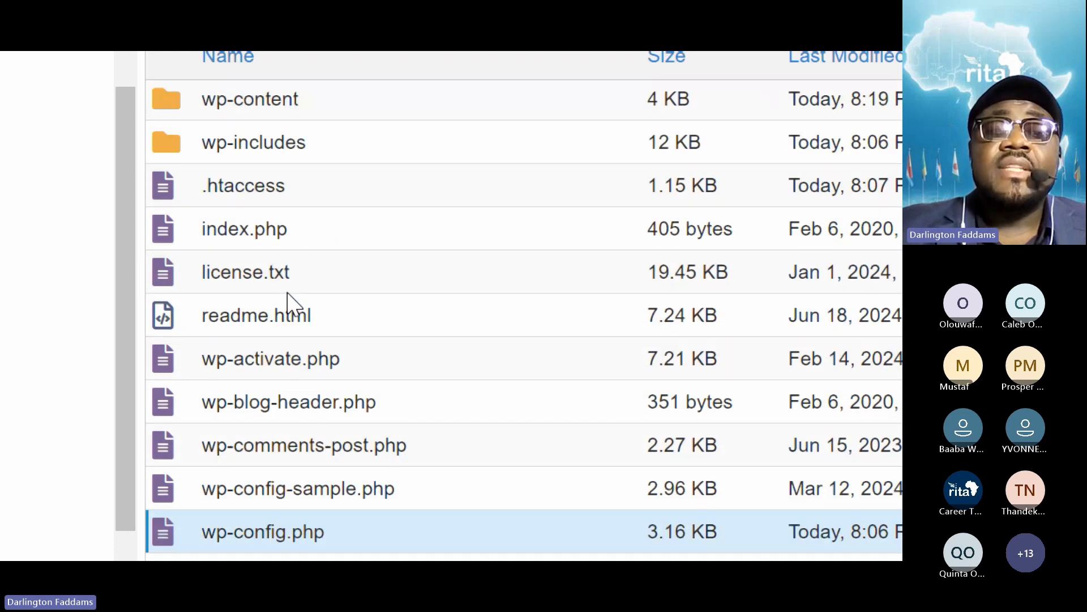
left_click(260, 233)
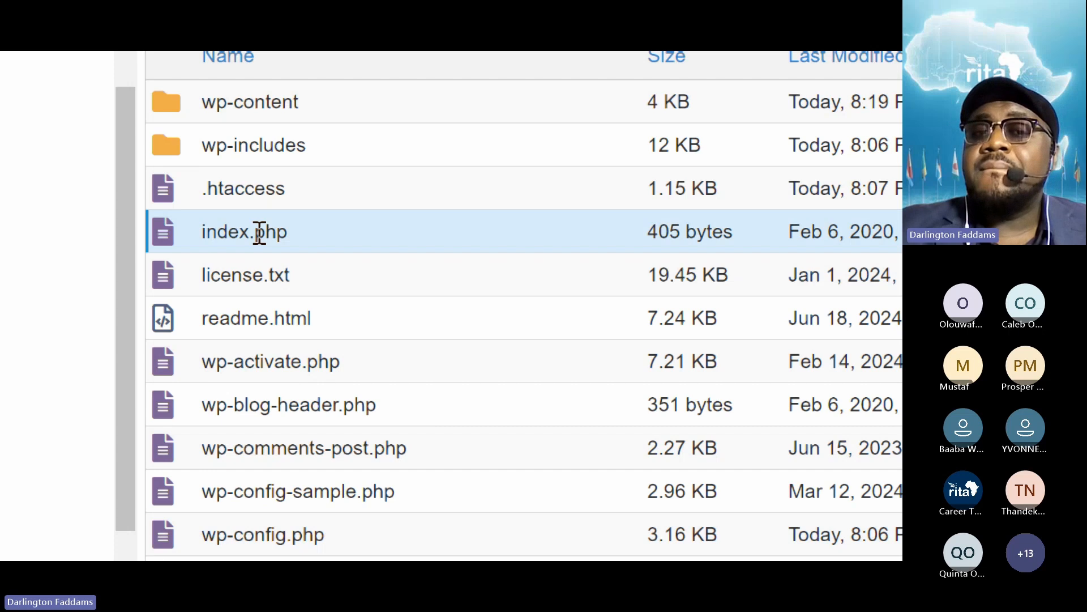
scroll(259, 233, "up", 1)
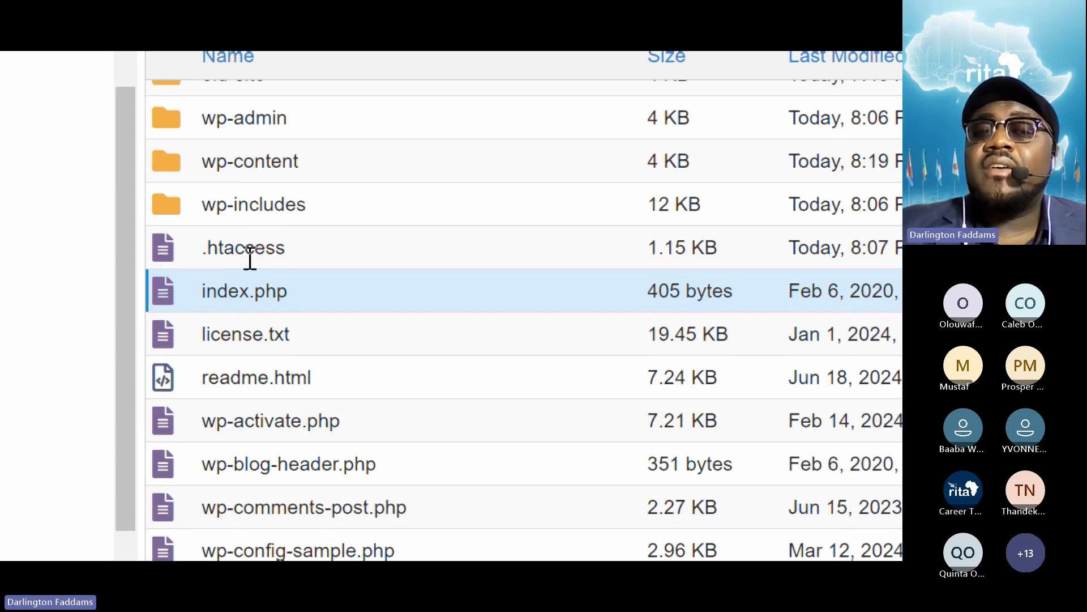
left_click(250, 258)
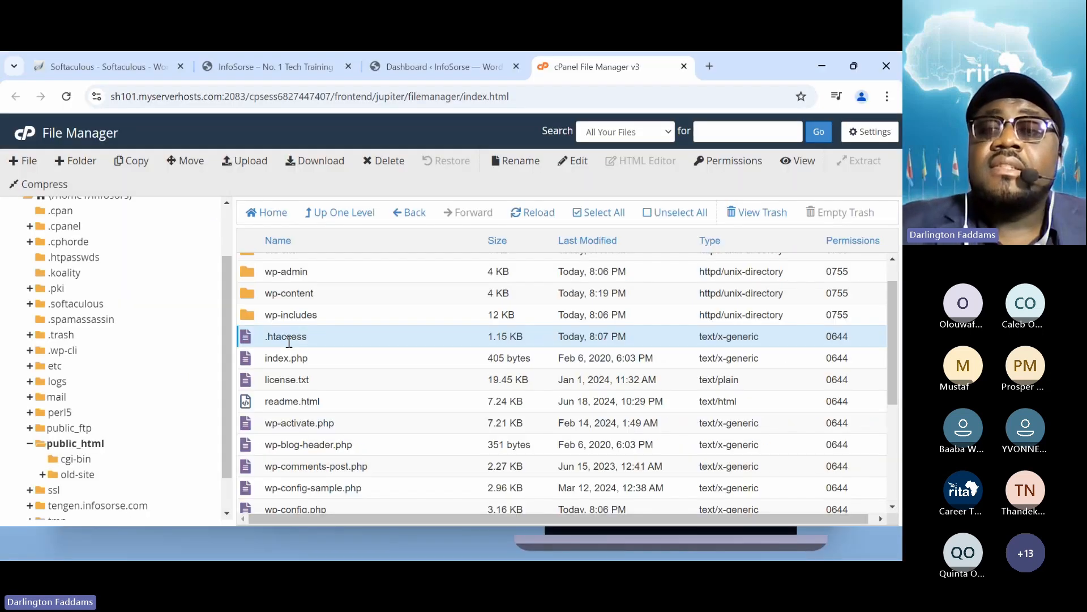
left_click(875, 133)
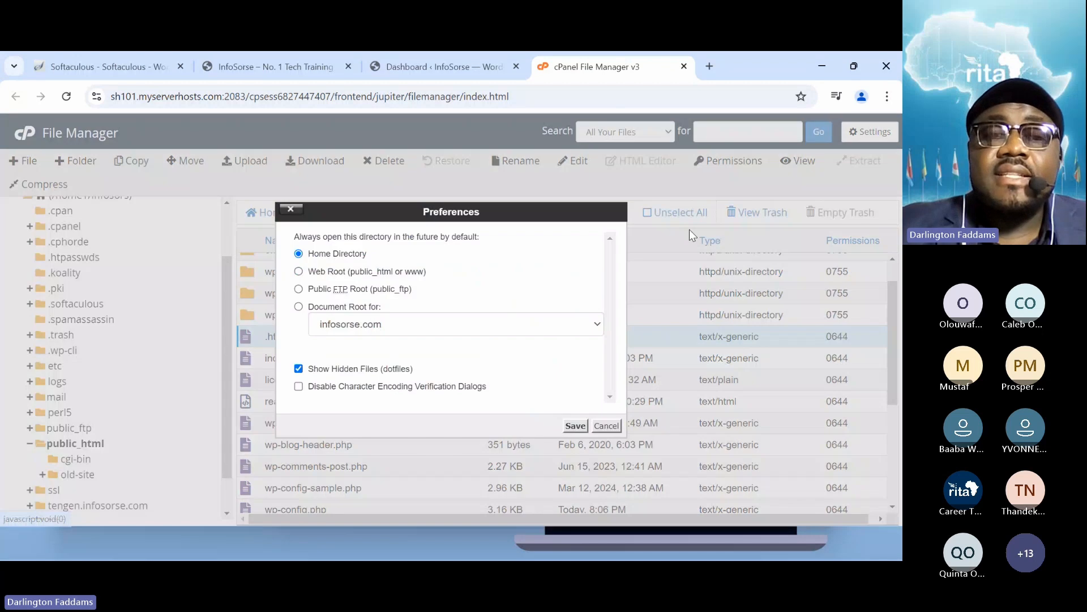
left_click(299, 369)
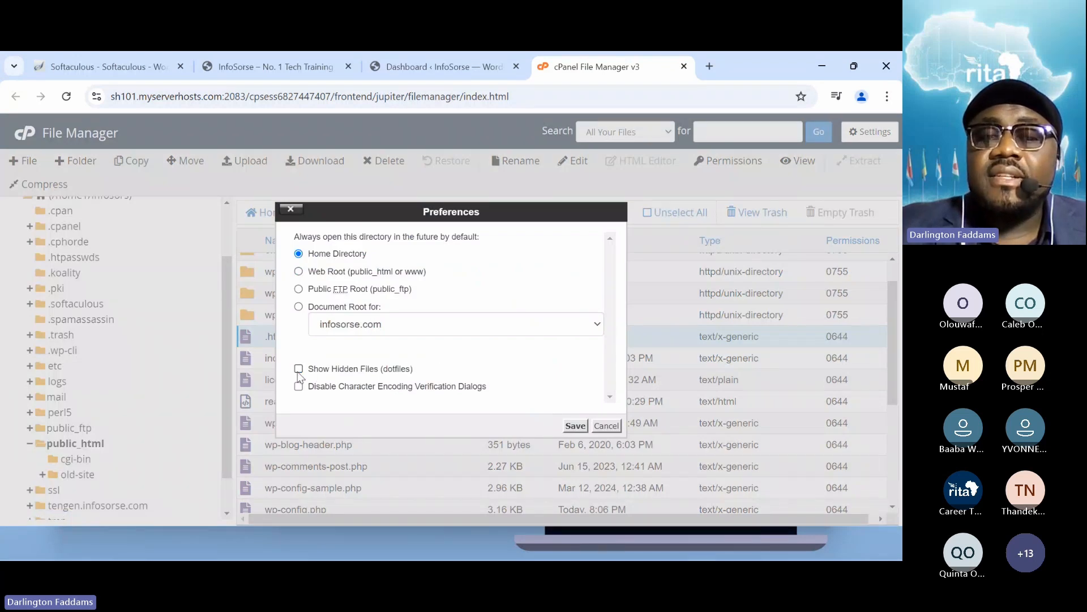
left_click(576, 427)
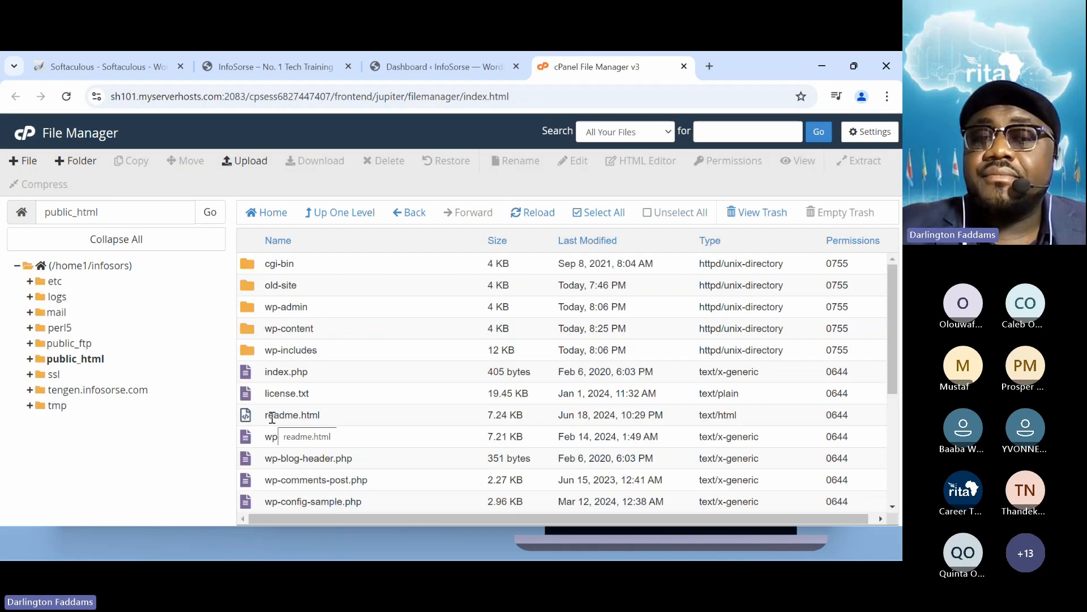
left_click(871, 142)
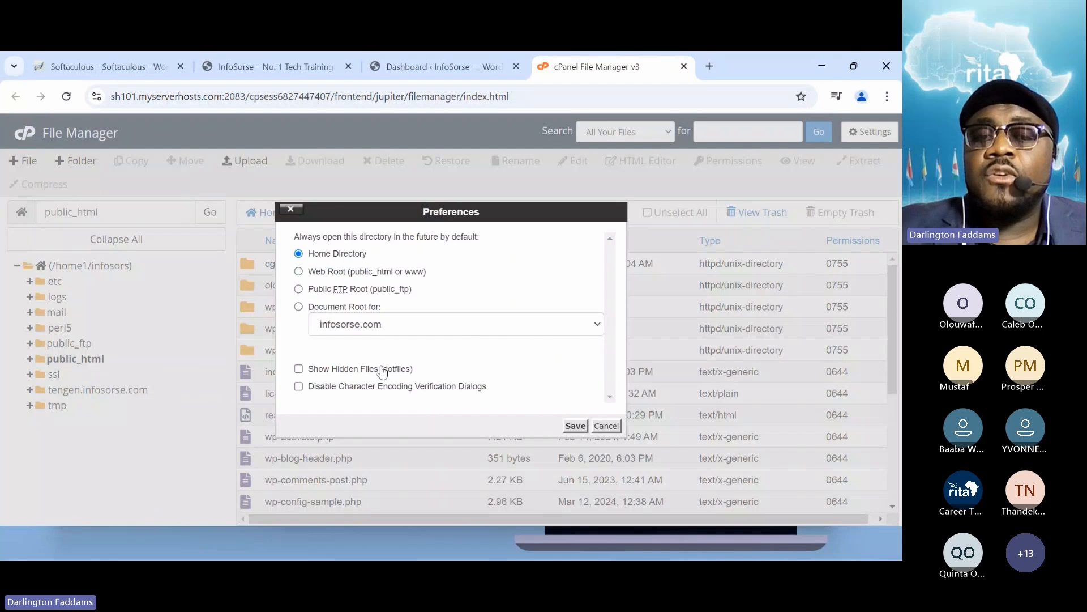
left_click(577, 426)
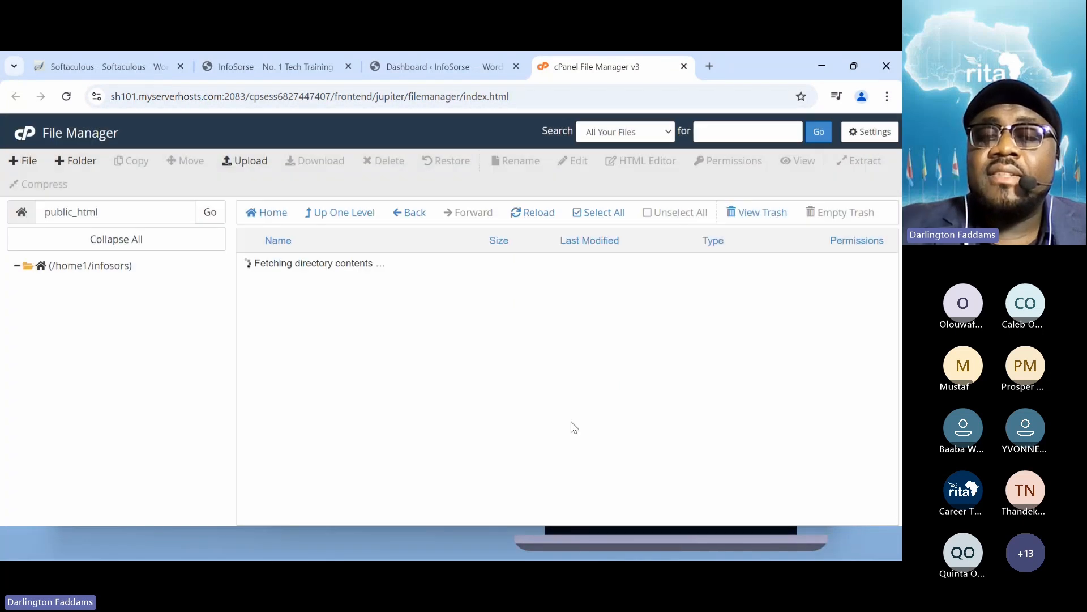
left_click(248, 376)
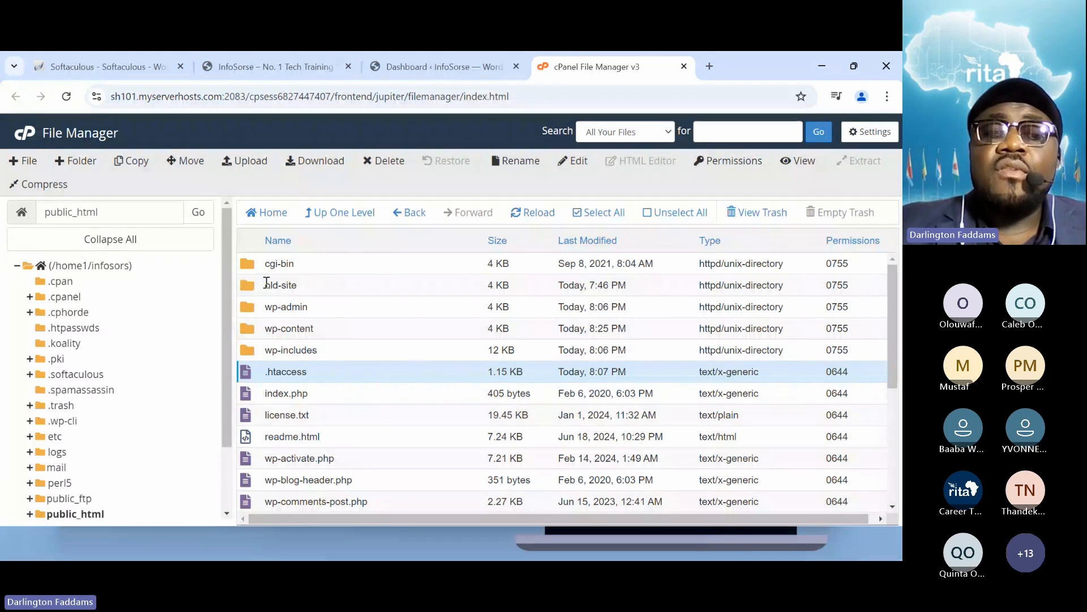
left_click(266, 282)
left_click(277, 263)
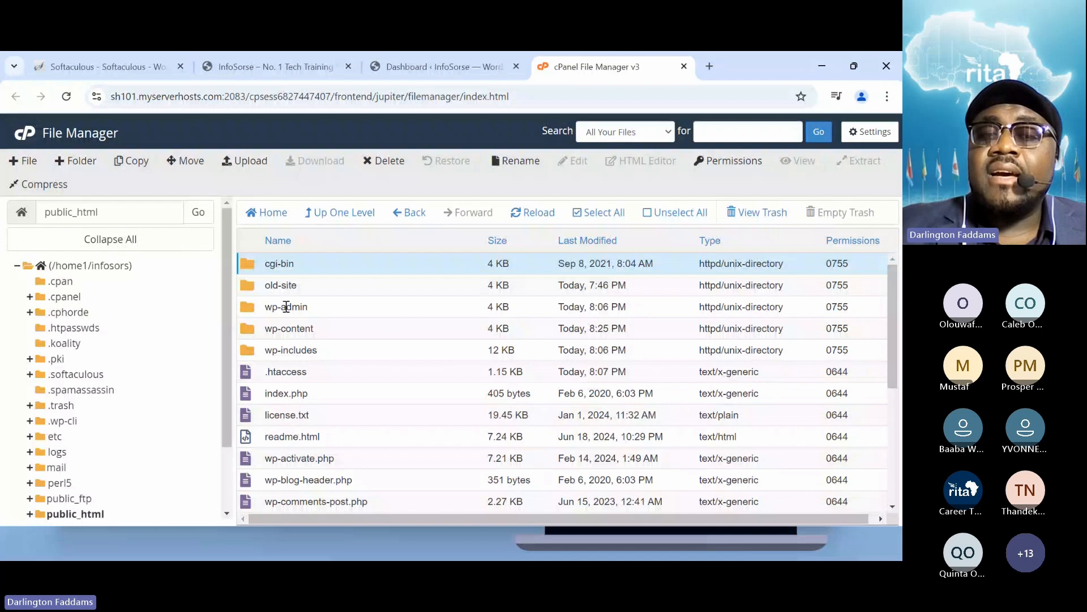
scroll(286, 306, "down", 4)
scroll(287, 307, "up", 2)
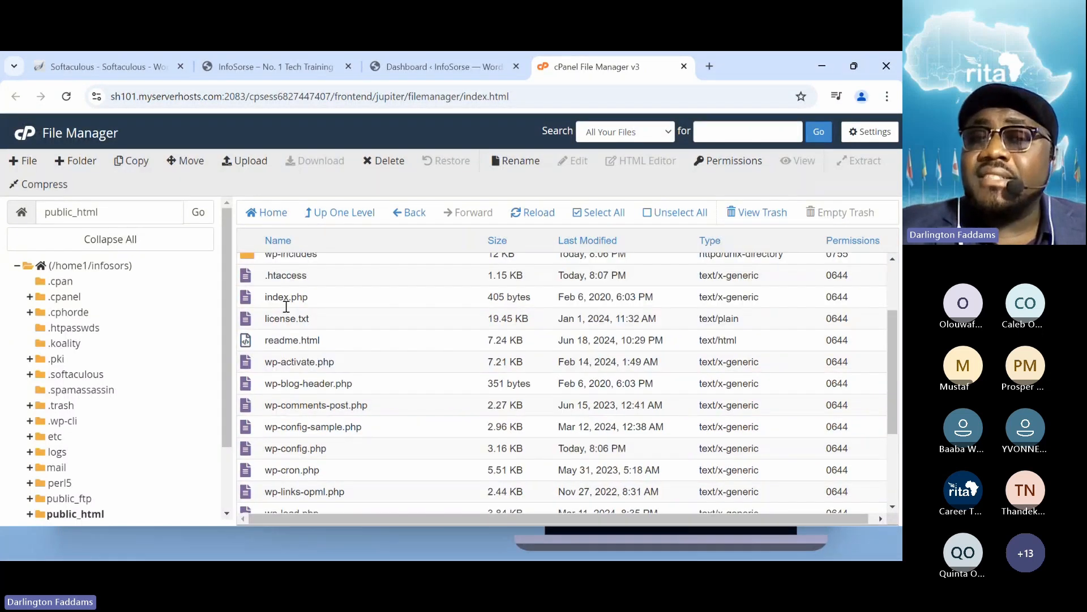
scroll(287, 307, "up", 2)
left_click(287, 306)
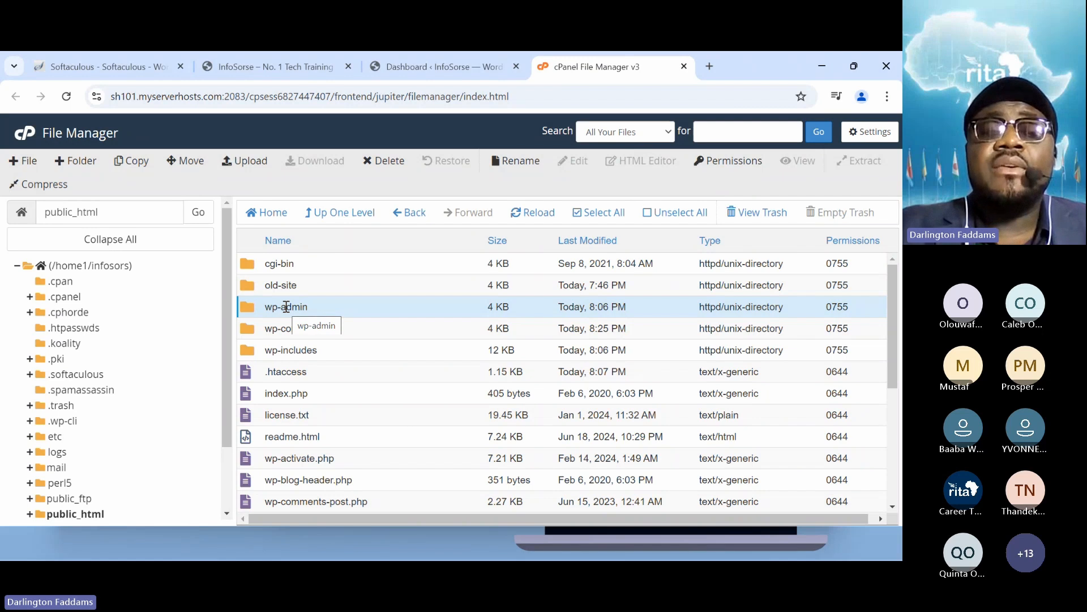
left_click(119, 69)
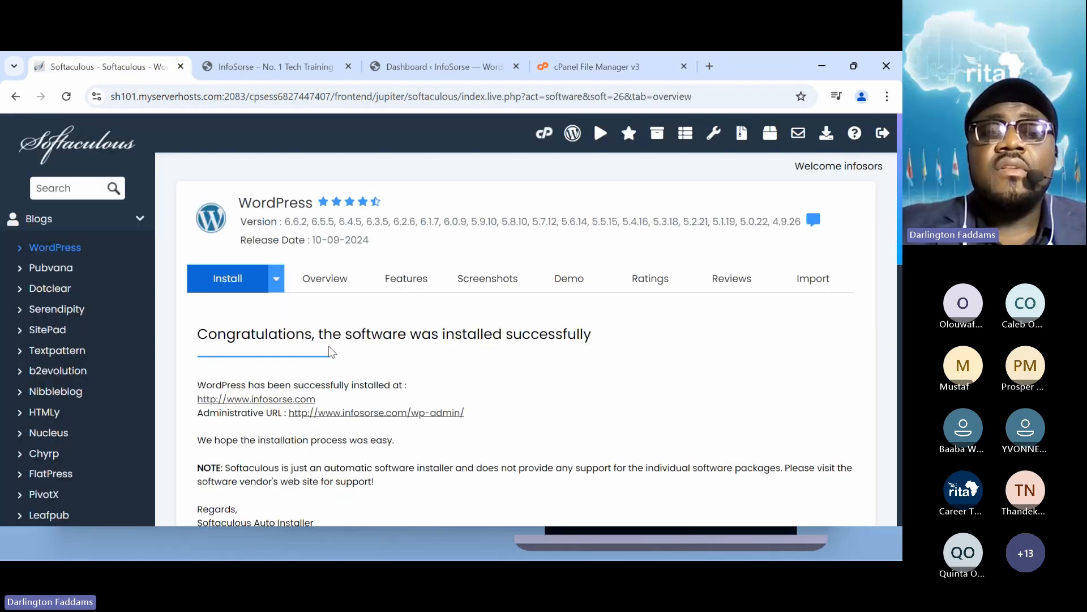
scroll(329, 348, "down", 10)
scroll(328, 348, "up", 3)
scroll(332, 352, "up", 10)
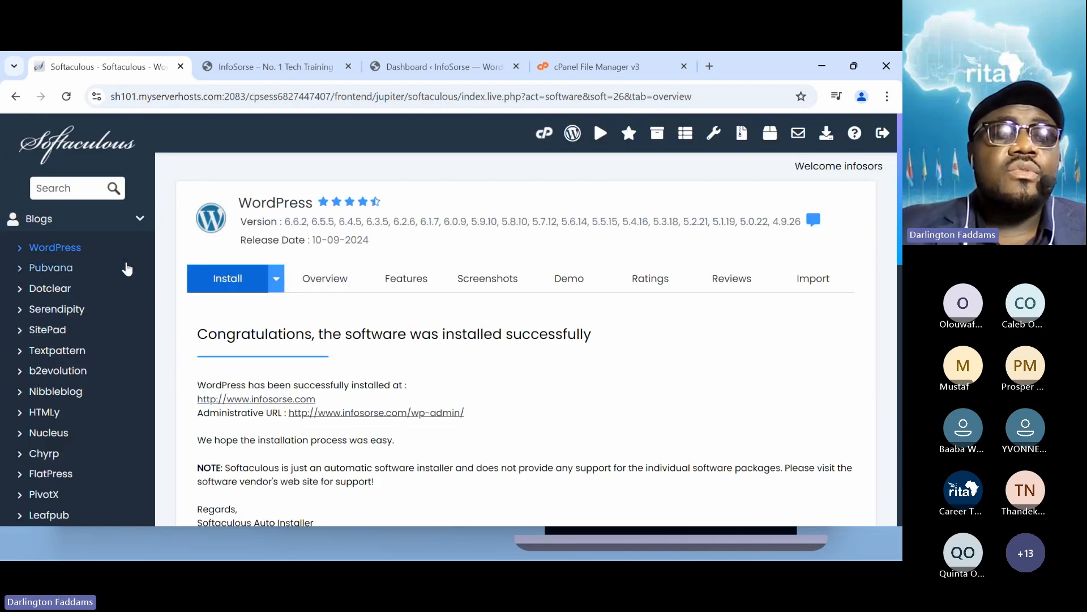
left_click(65, 252)
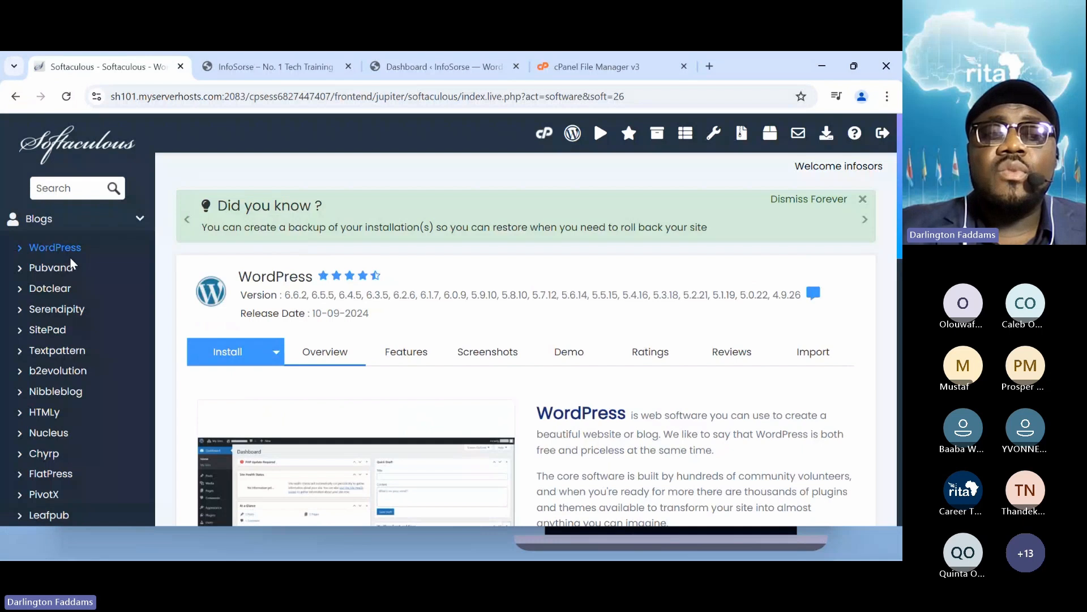
scroll(358, 408, "down", 10)
scroll(359, 408, "down", 1)
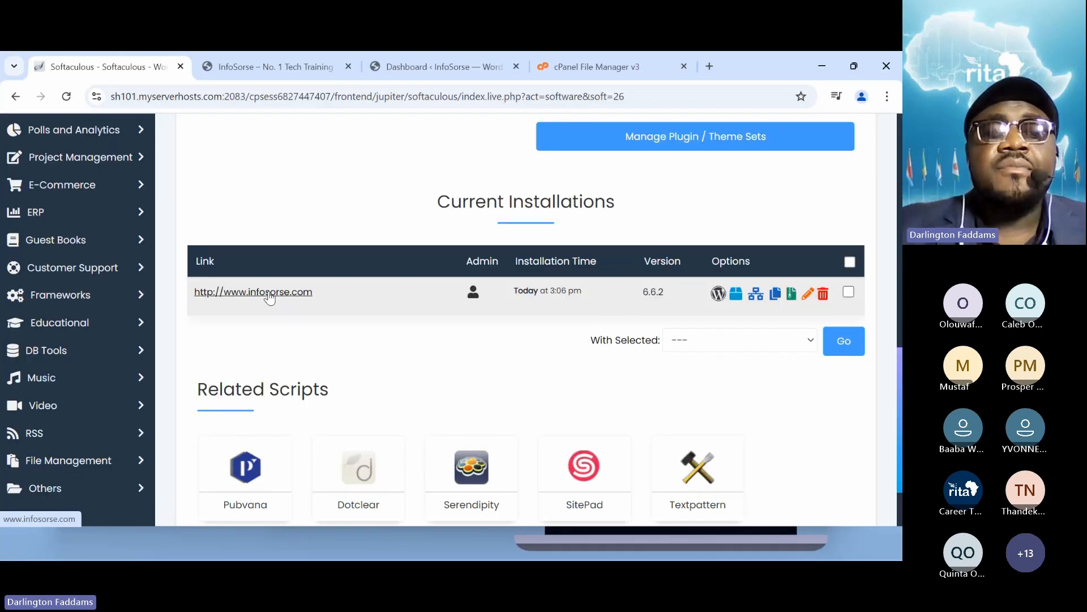
left_click(269, 294)
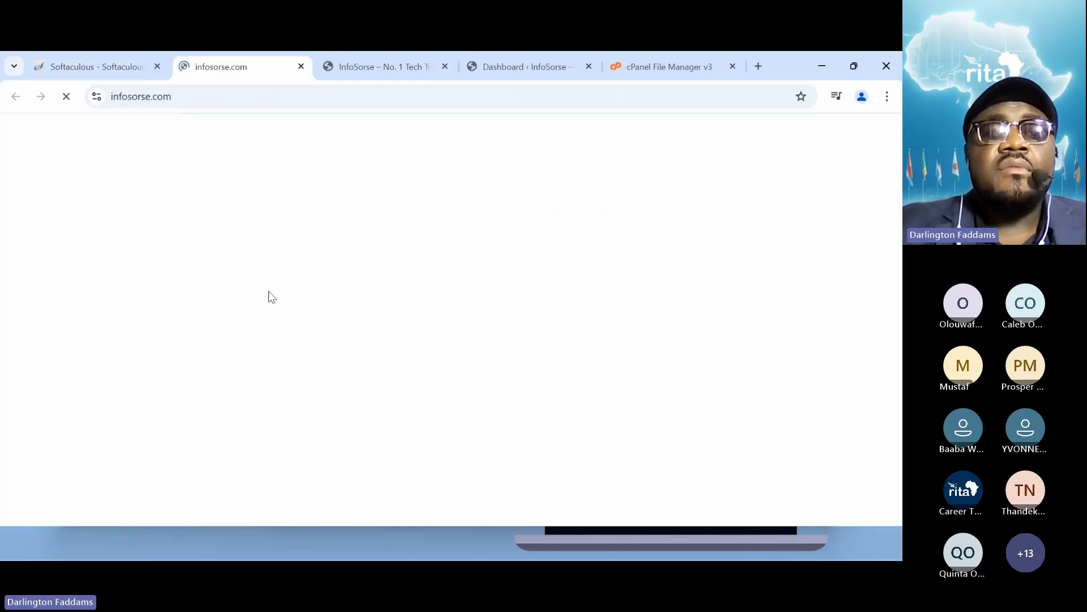
left_click(302, 67)
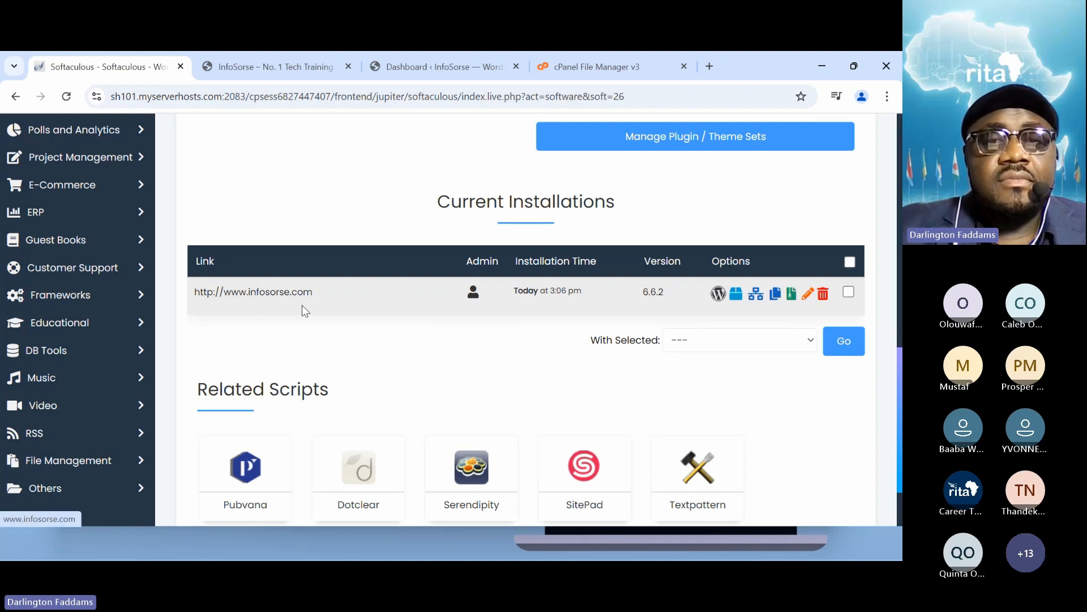
Tick the infosorse.com installation, check the With Selected actions, untick it, and open its Remove page.
scroll(305, 310, "down", 2)
scroll(302, 304, "up", 1)
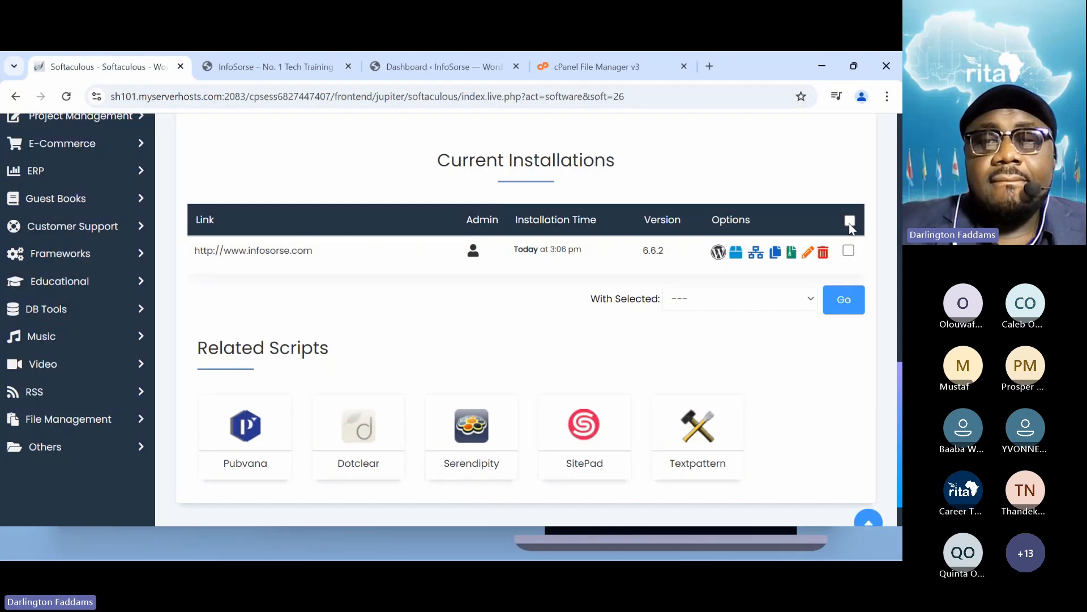
left_click(849, 251)
left_click(785, 301)
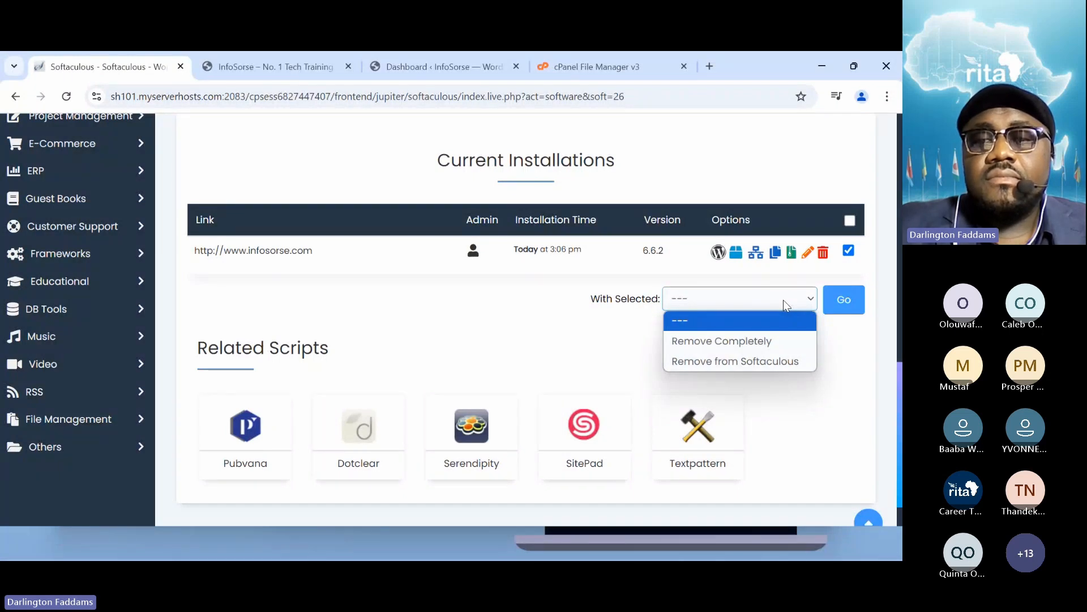
left_click(783, 301)
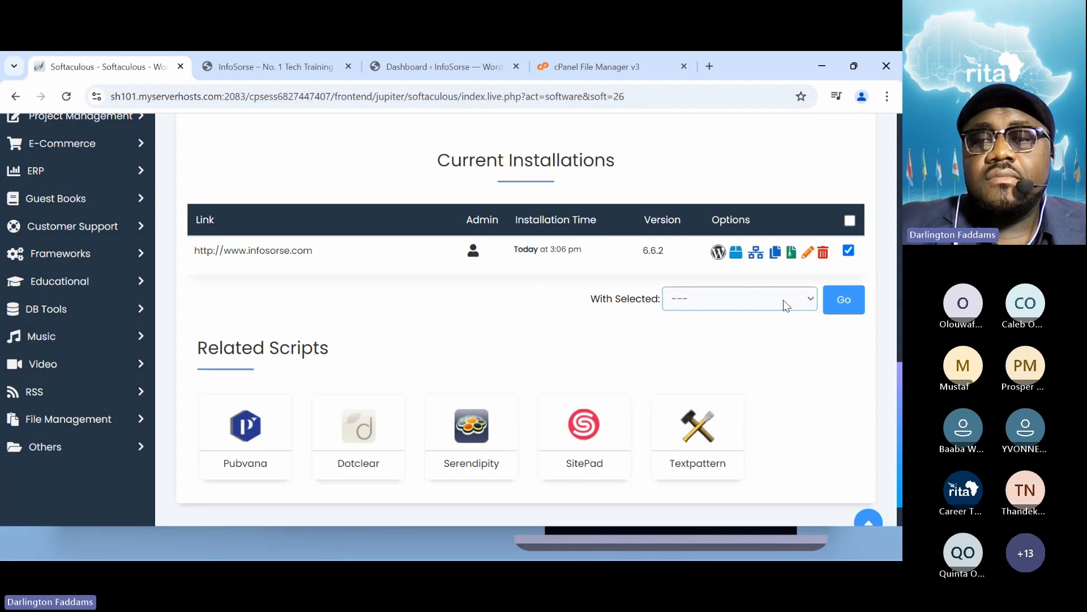
left_click(832, 310)
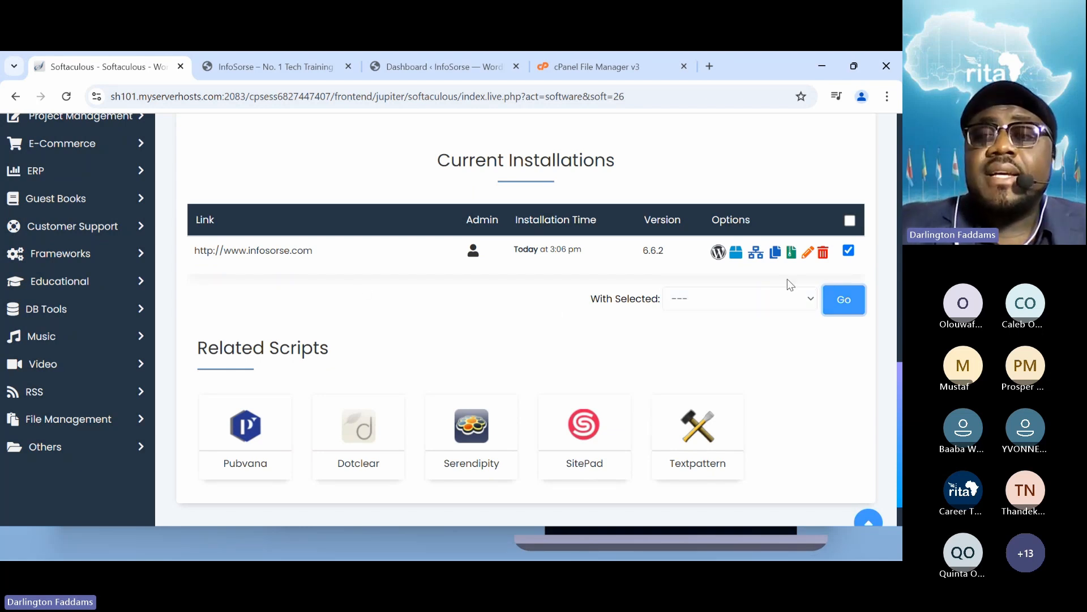
left_click(849, 254)
left_click(850, 253)
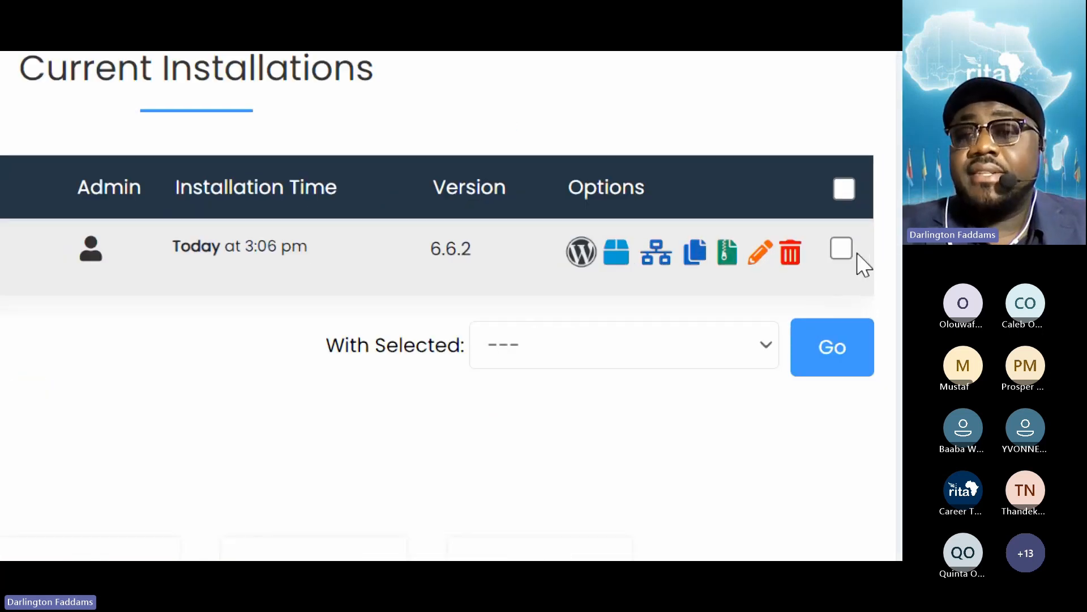
left_click(791, 254)
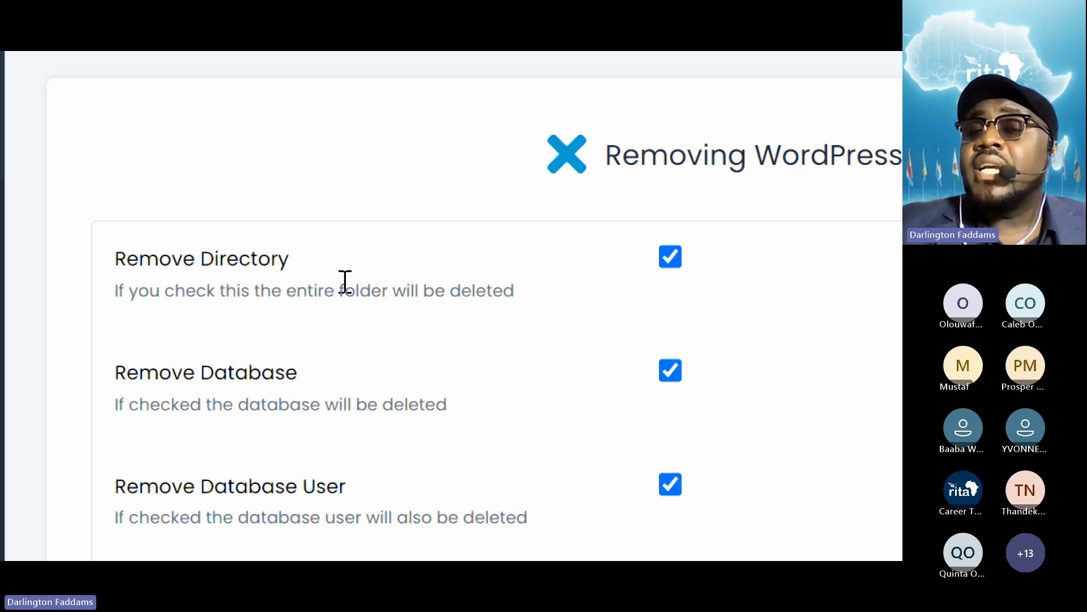
Review the removal options, highlighting the database name and user, then return to the cPanel home.
scroll(275, 551, "down", 2)
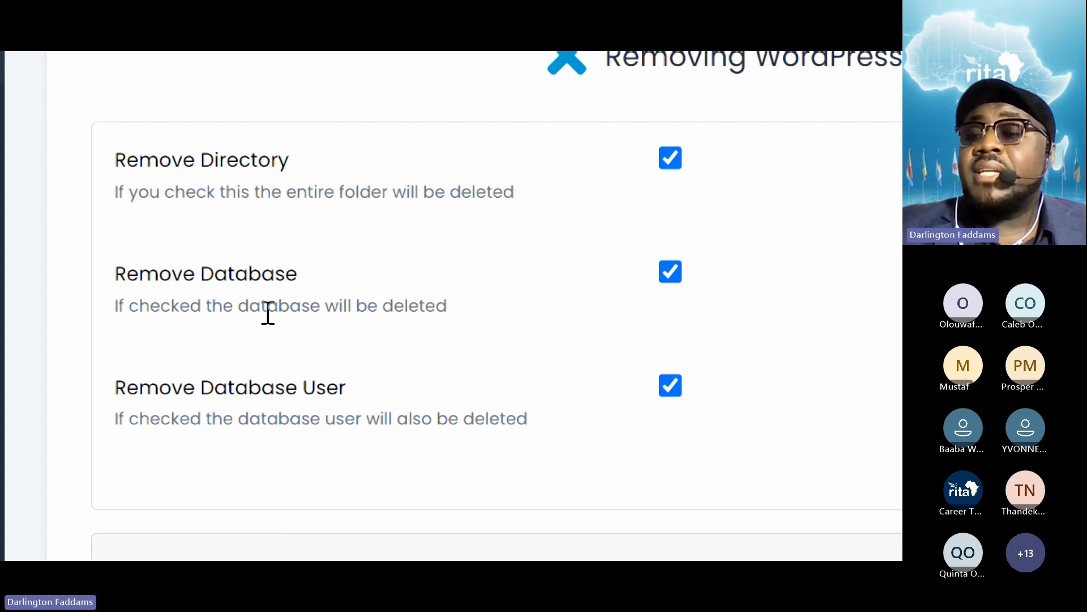
scroll(287, 427, "down", 4)
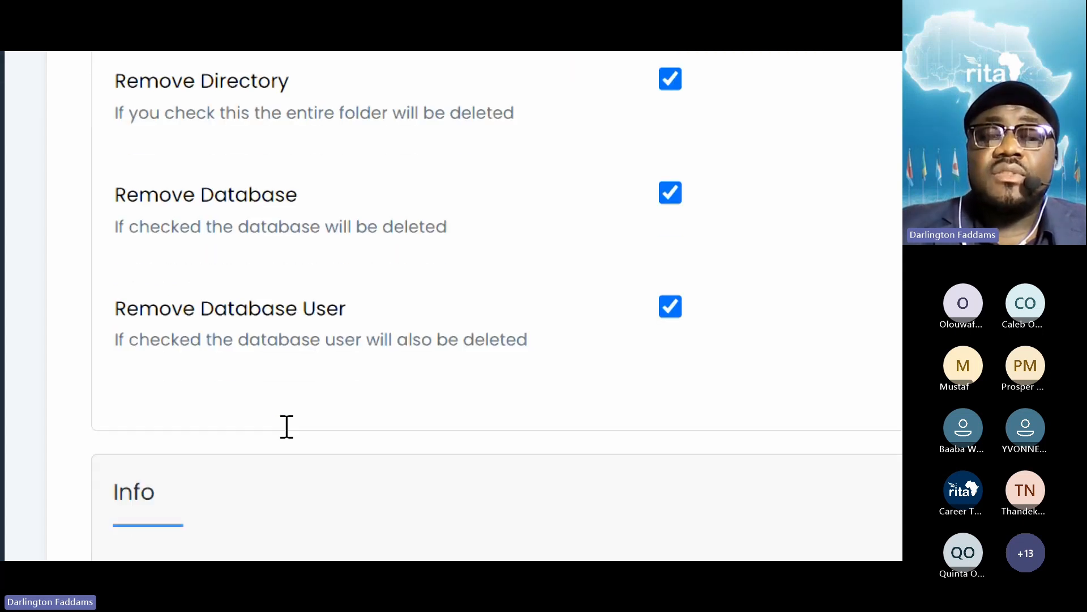
scroll(285, 428, "down", 8)
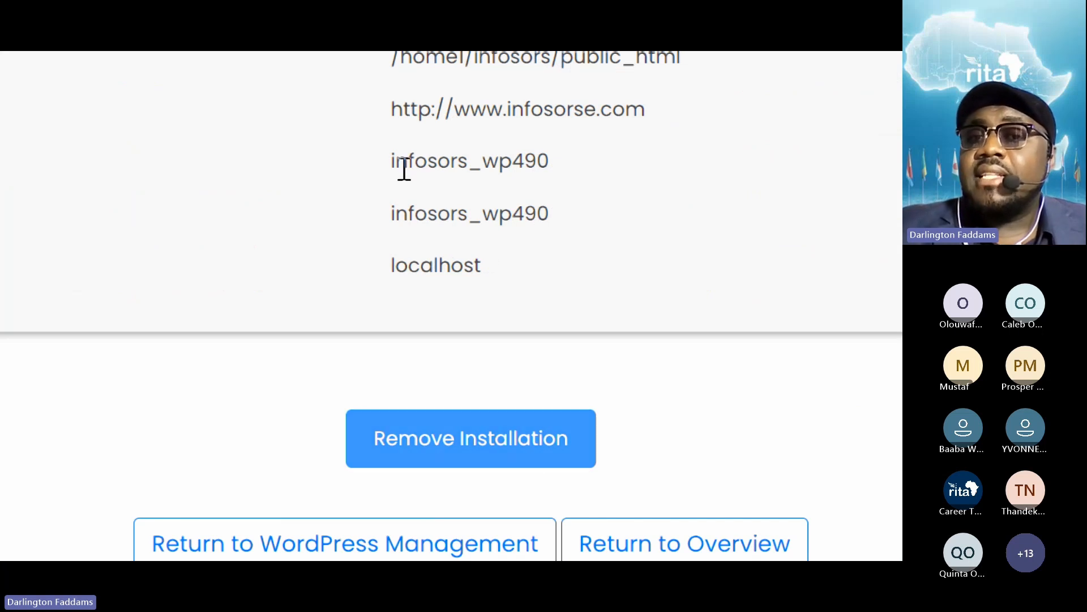
left_click_drag(391, 167, 565, 167)
left_click_drag(382, 219, 576, 230)
left_click(542, 348)
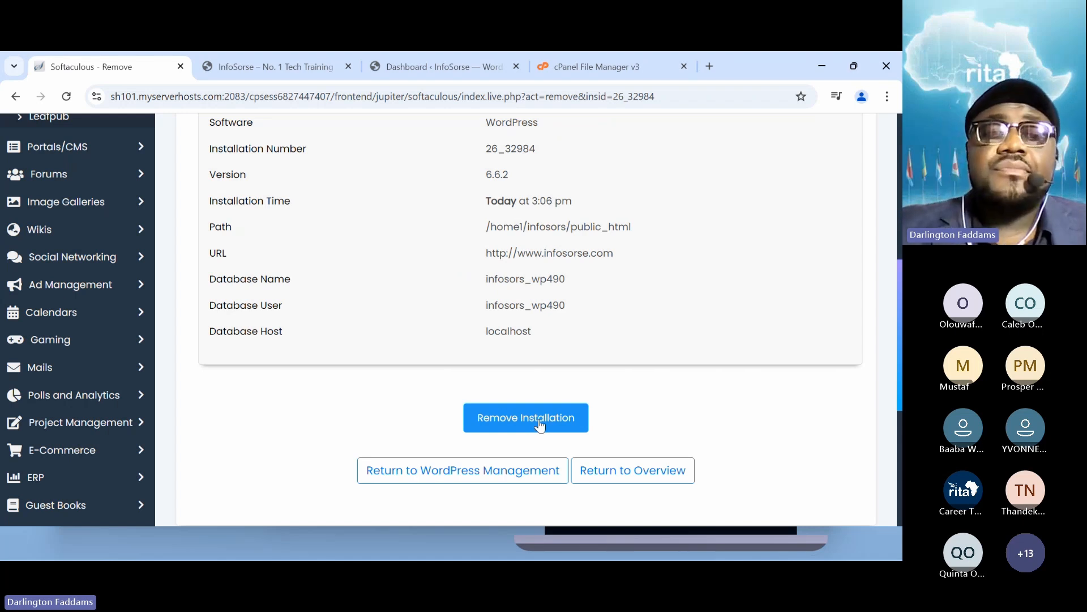
scroll(540, 425, "up", 7)
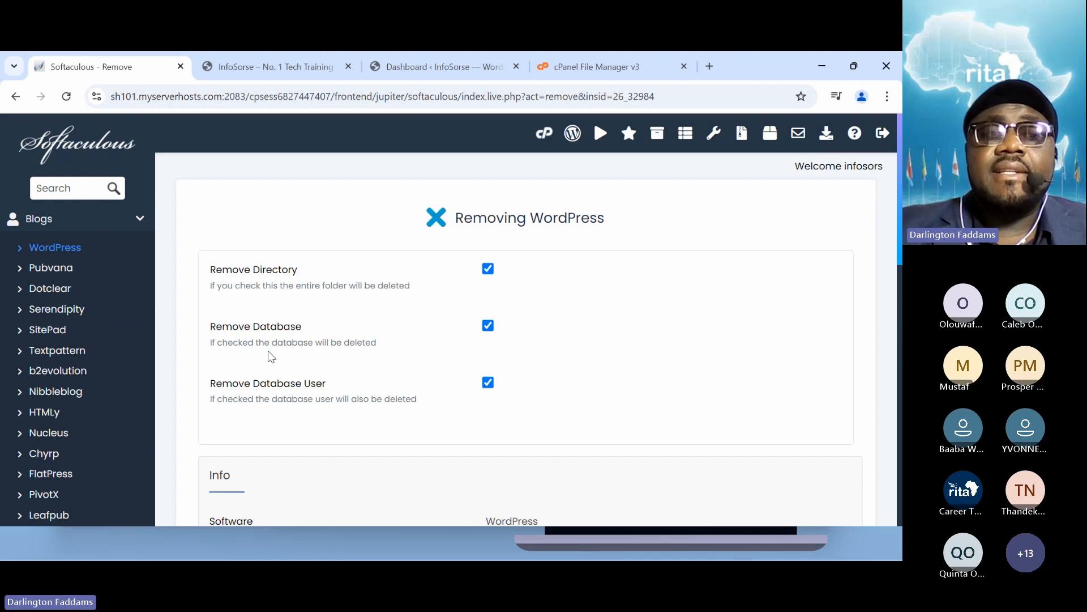
left_click(543, 135)
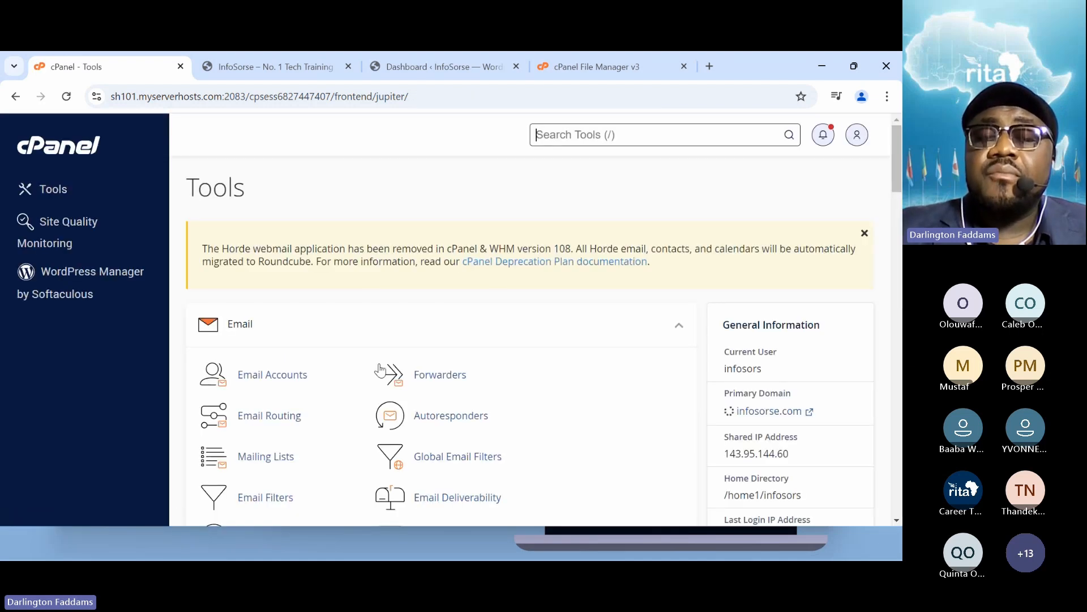
scroll(379, 371, "down", 20)
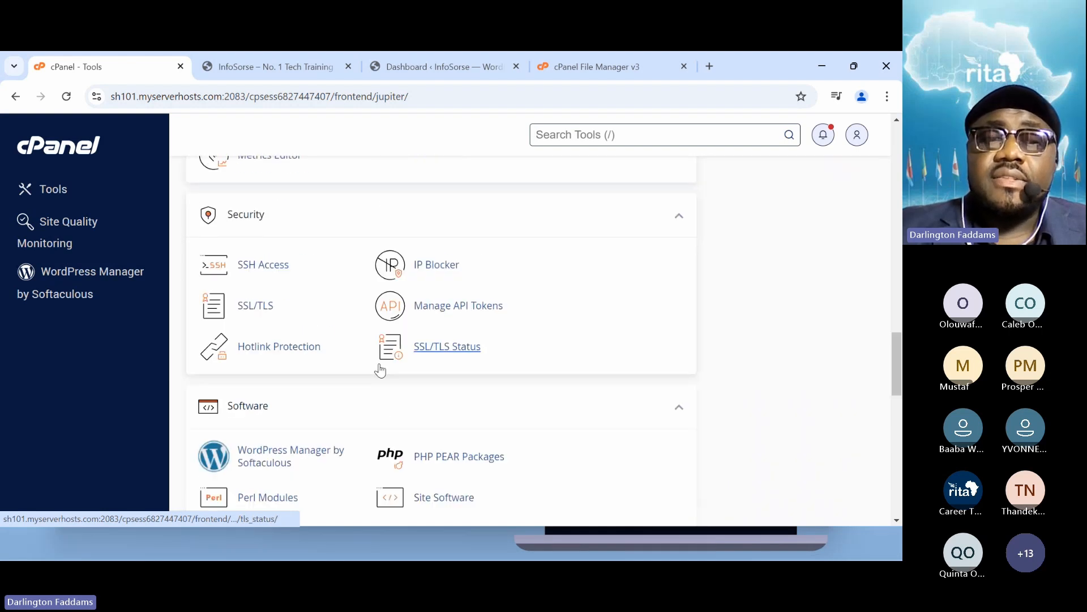
left_click(275, 481)
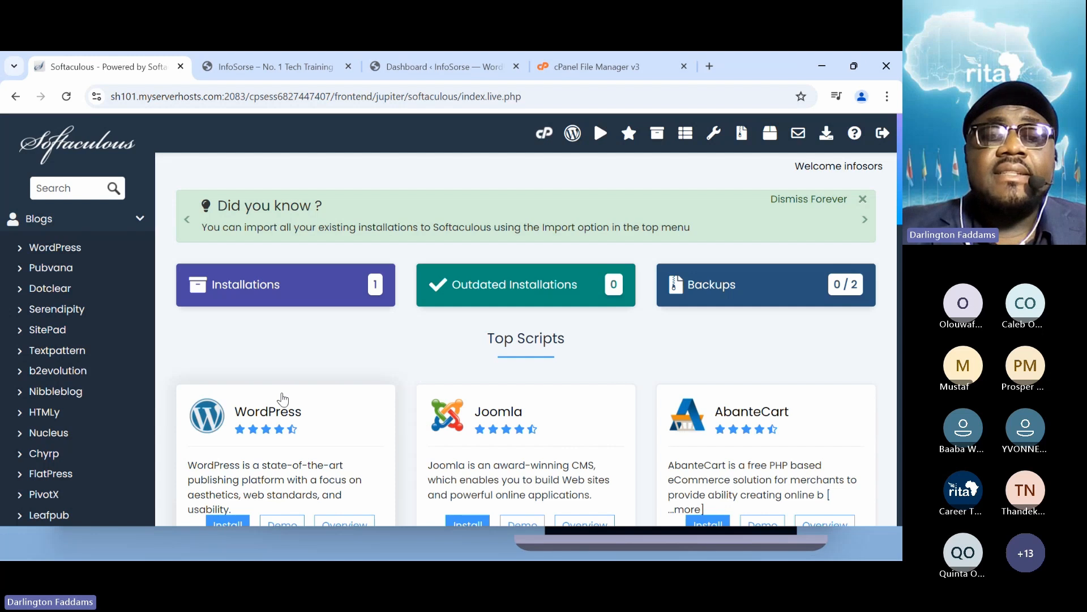
scroll(255, 377, "down", 3)
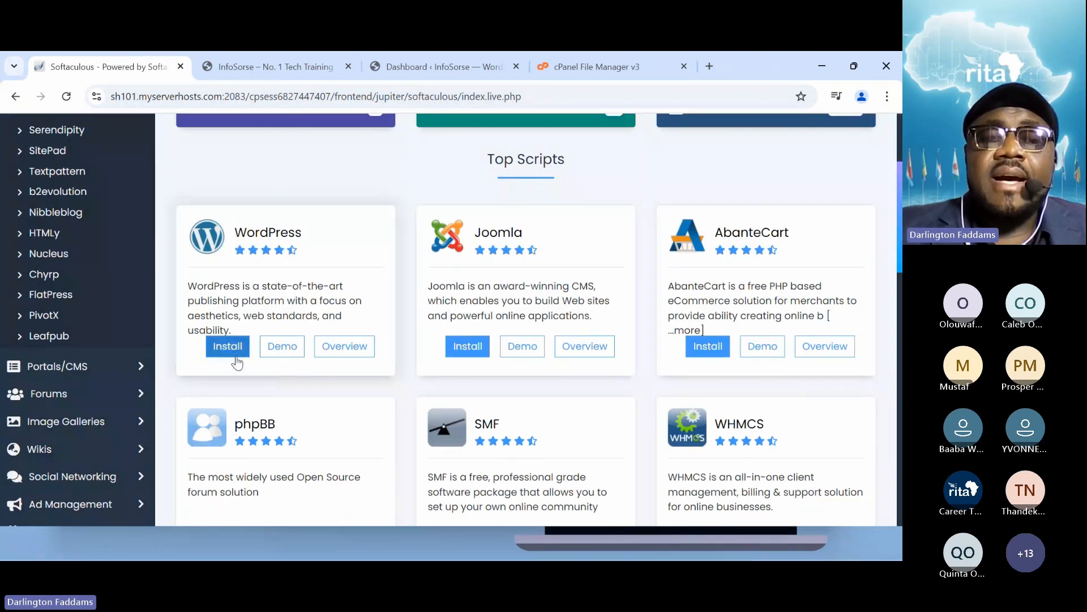
left_click(347, 352)
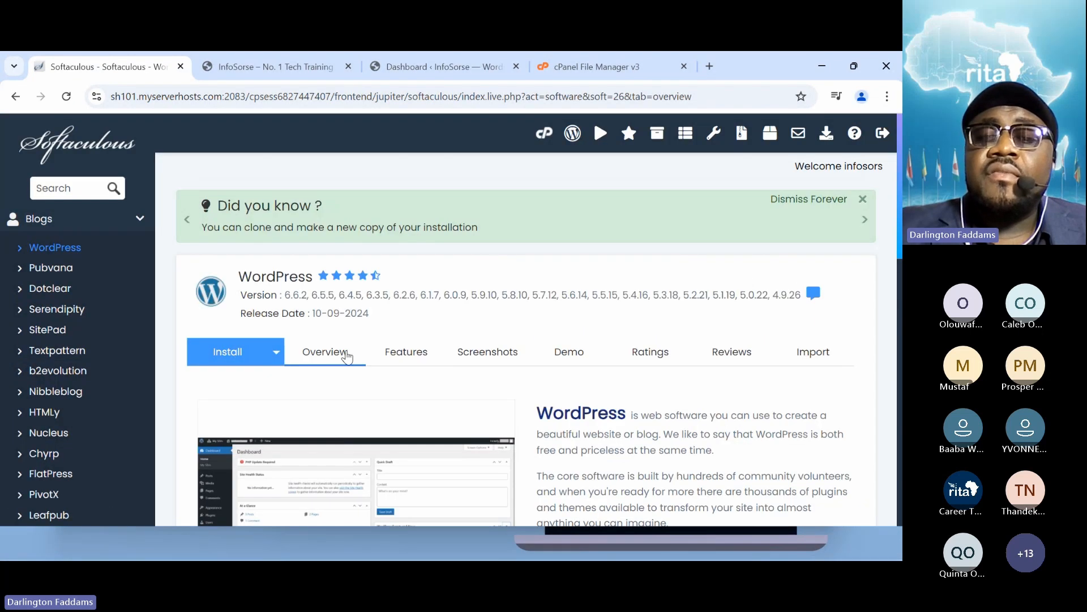
scroll(346, 355, "down", 15)
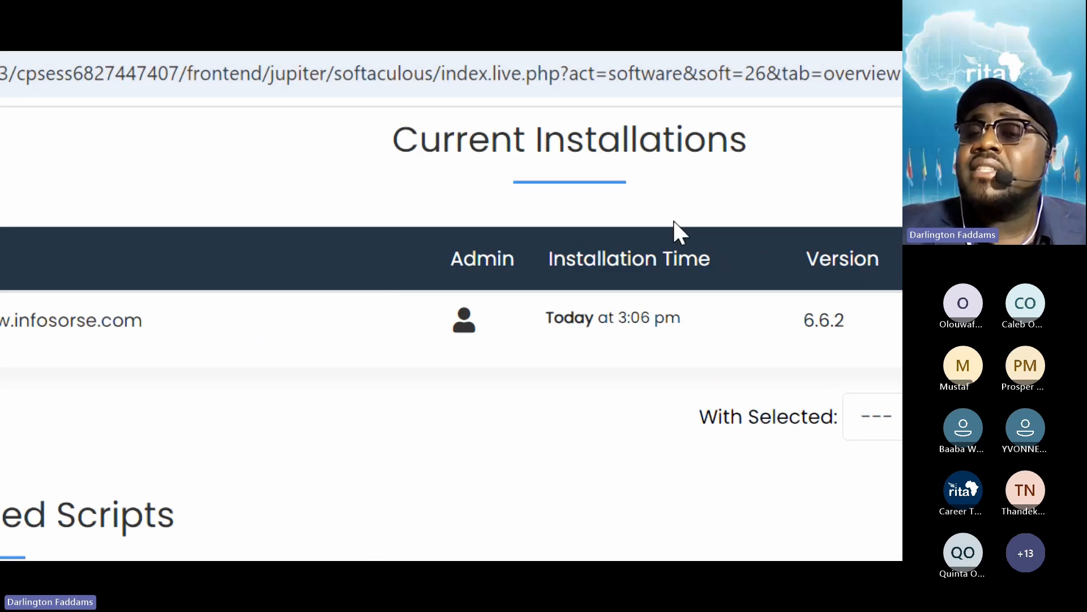
scroll(675, 227, "up", 2)
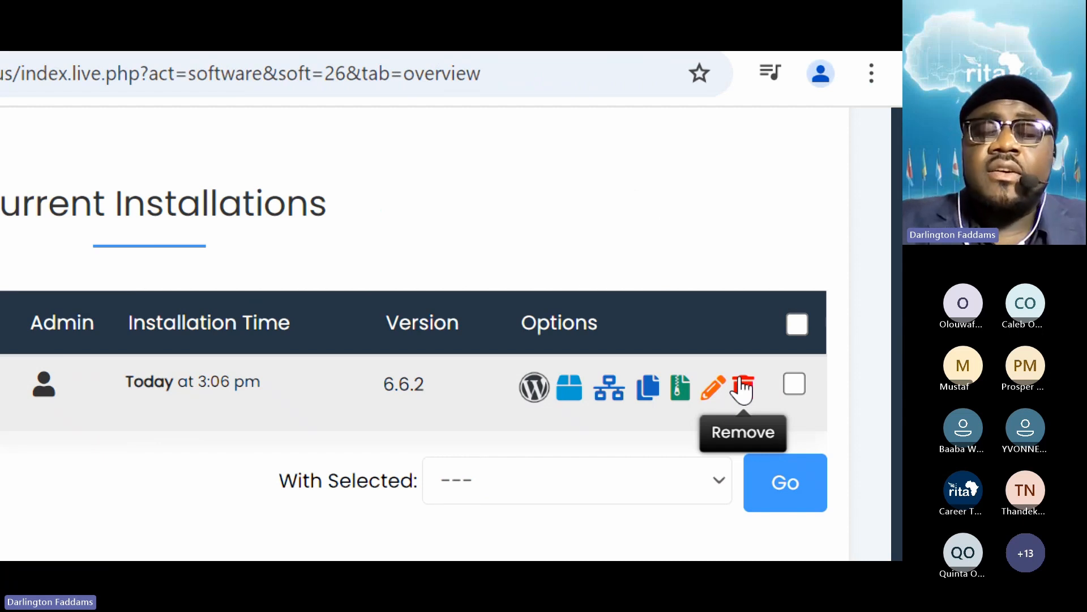
left_click(742, 388)
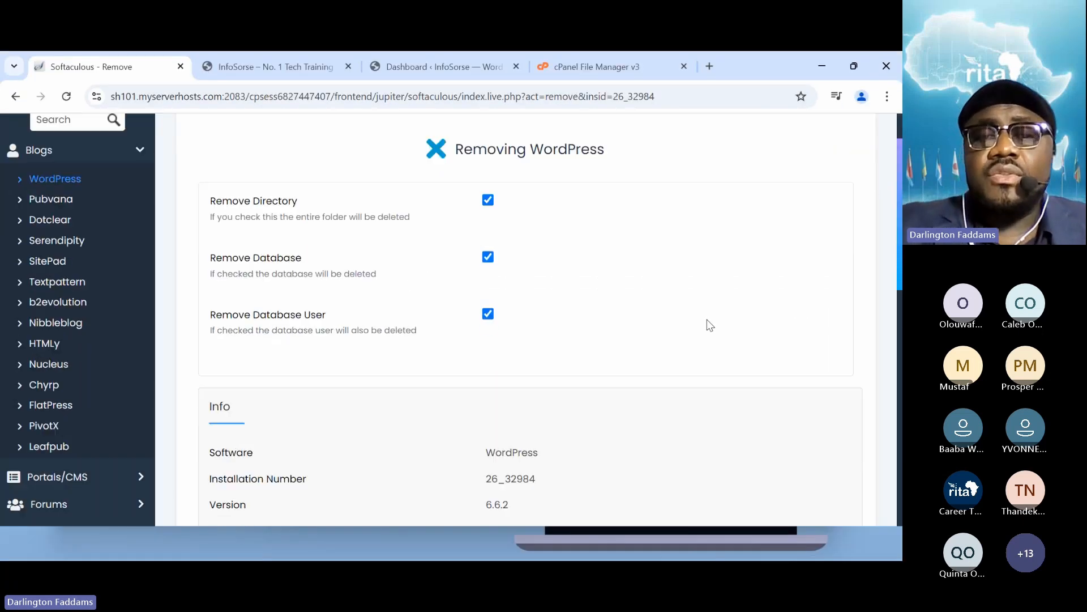
scroll(708, 323, "down", 5)
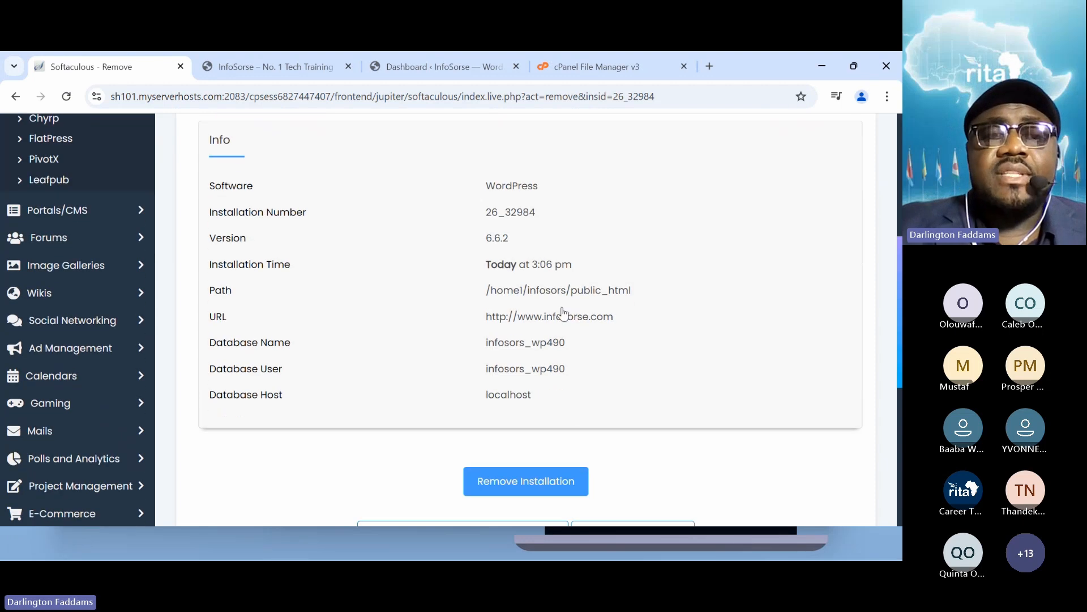
scroll(564, 313, "up", 5)
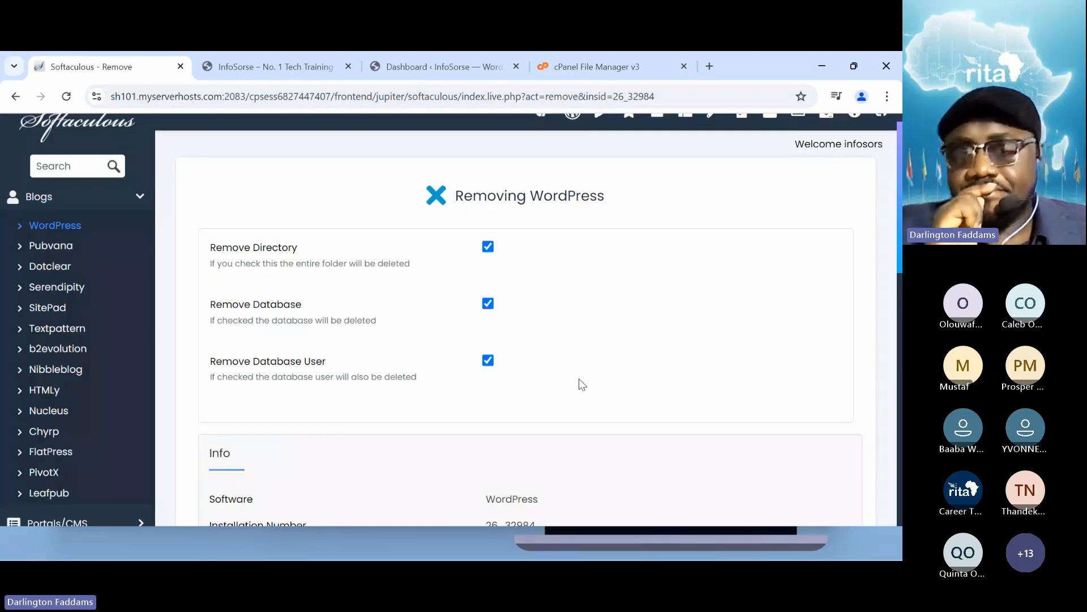
scroll(579, 379, "down", 5)
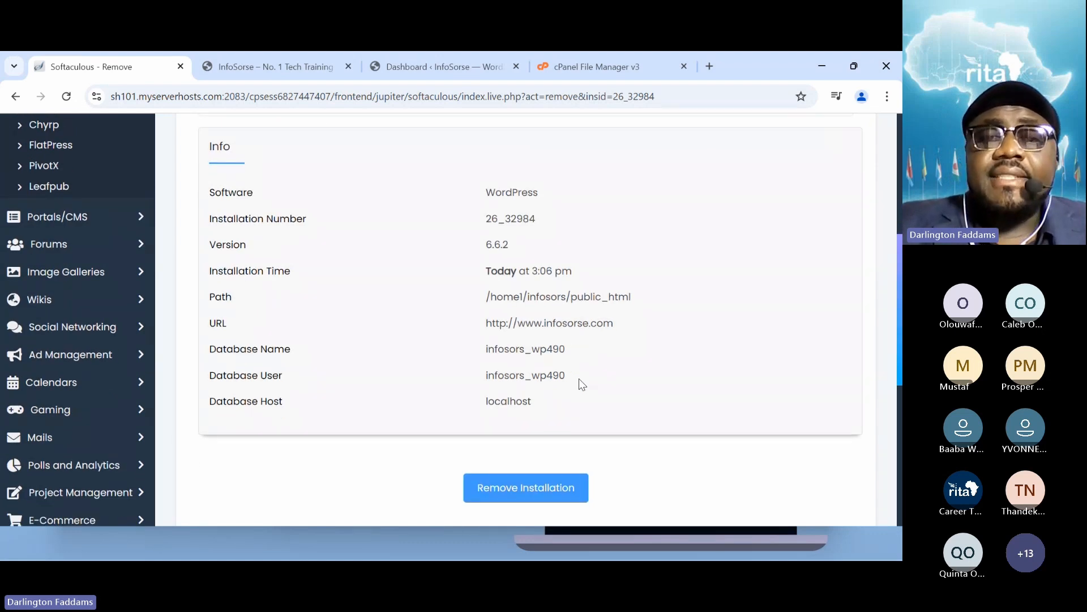
left_click(533, 497)
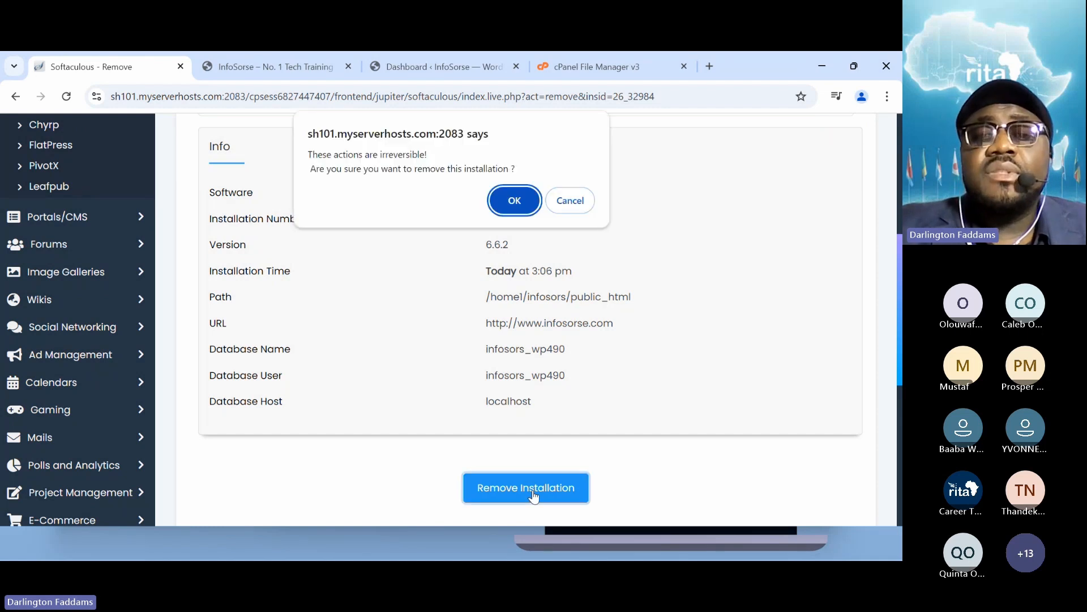
left_click(513, 204)
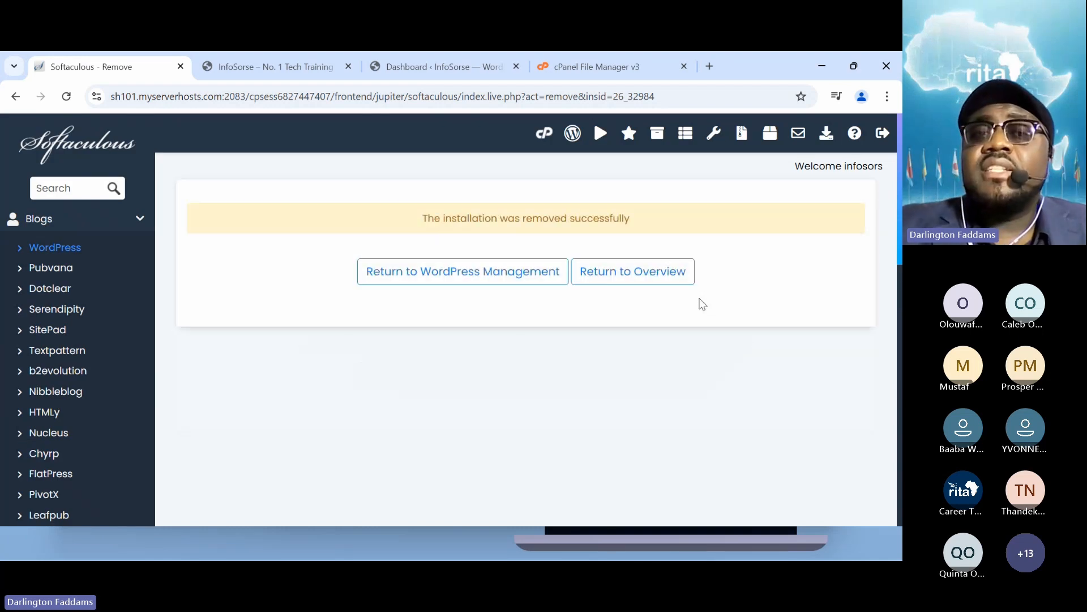
Reload infosorse.com to see the 403 error, then refresh the public_html listing in File Manager.
left_click(279, 69)
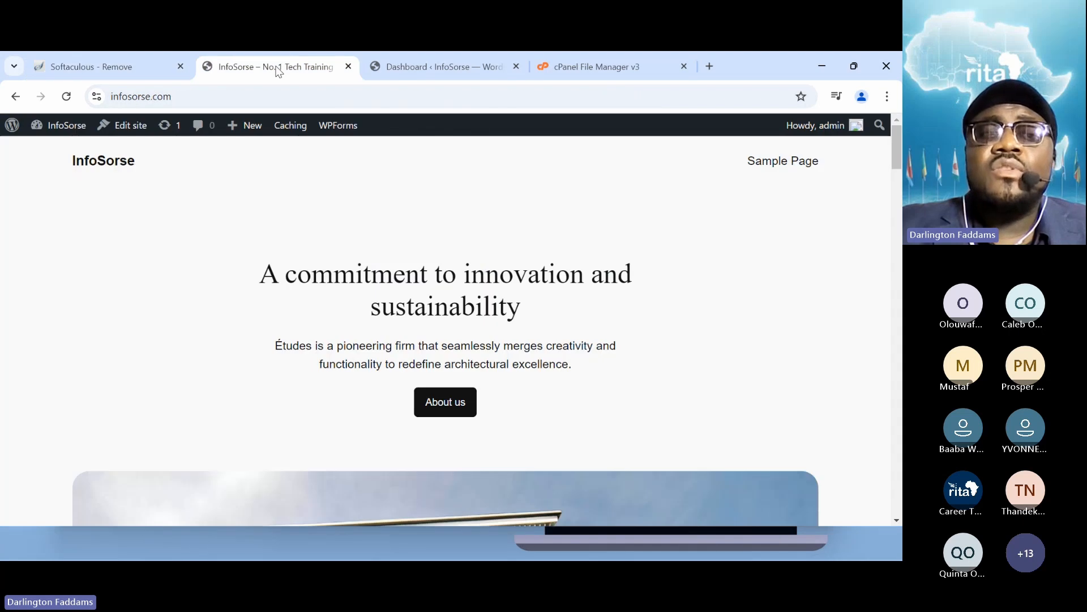
left_click(64, 95)
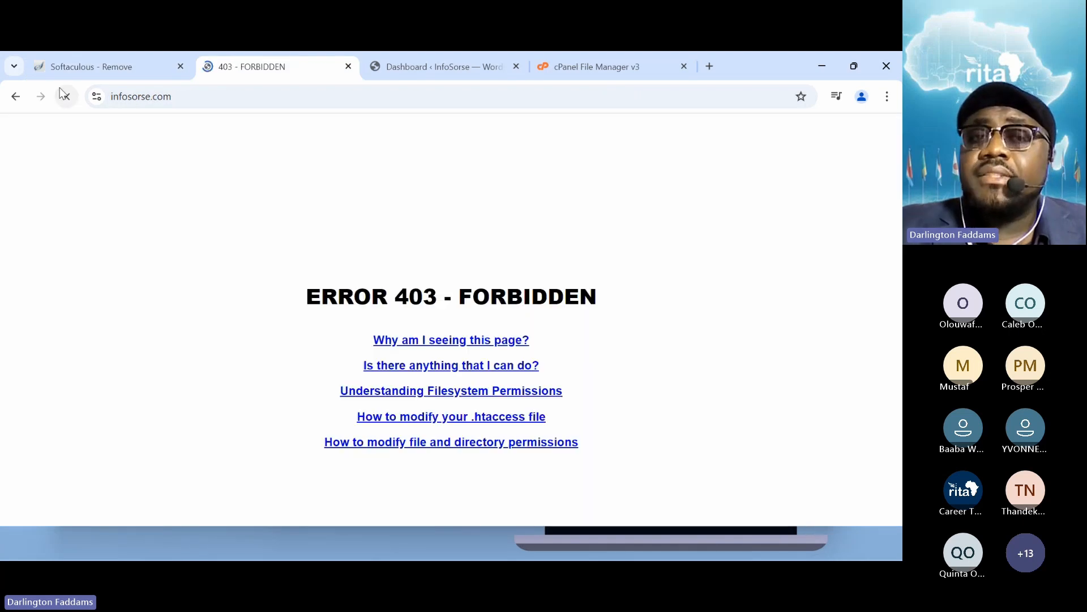
left_click(609, 65)
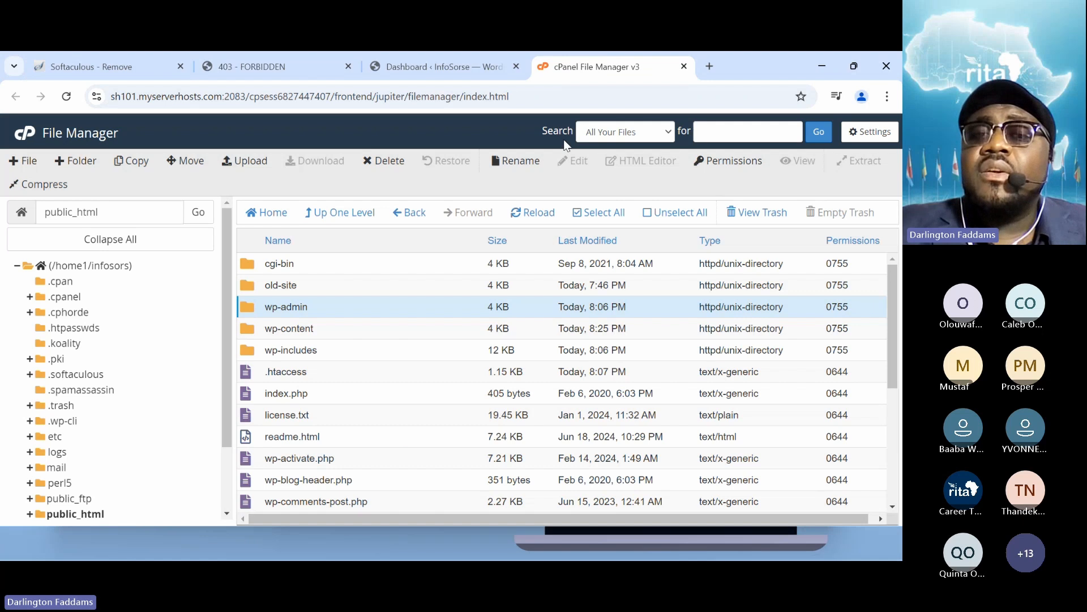
left_click(538, 218)
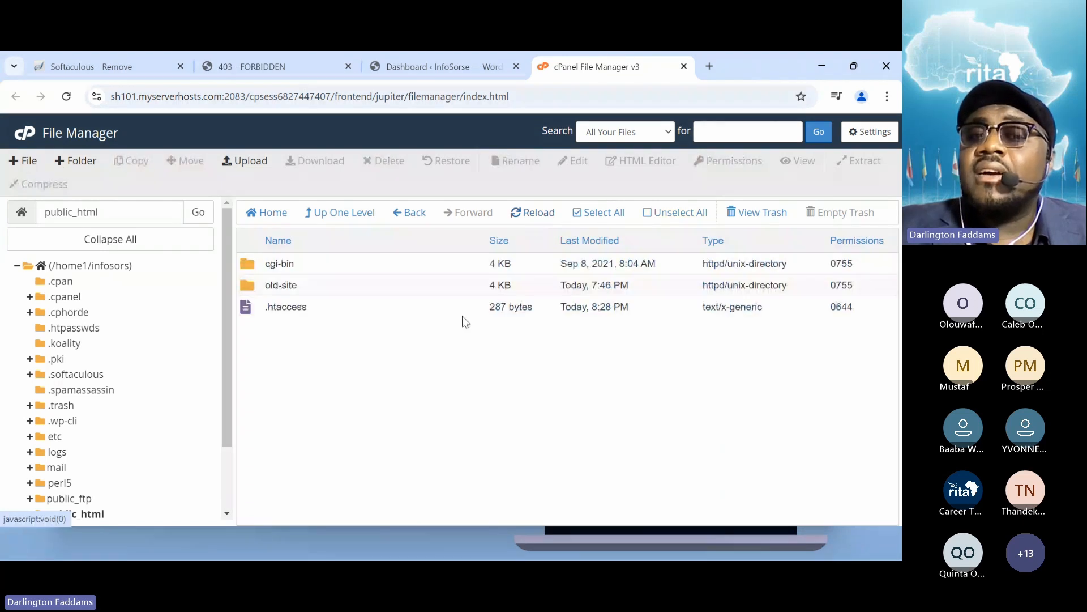
Move the leftover .htaccess file from public_html to the trash.
left_click(250, 310)
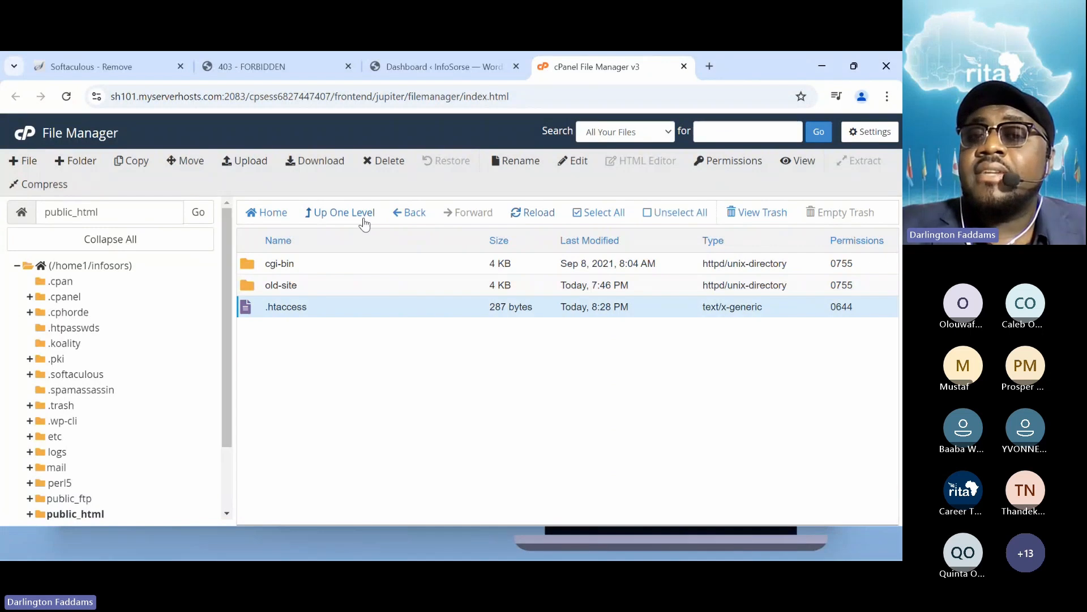
left_click(388, 161)
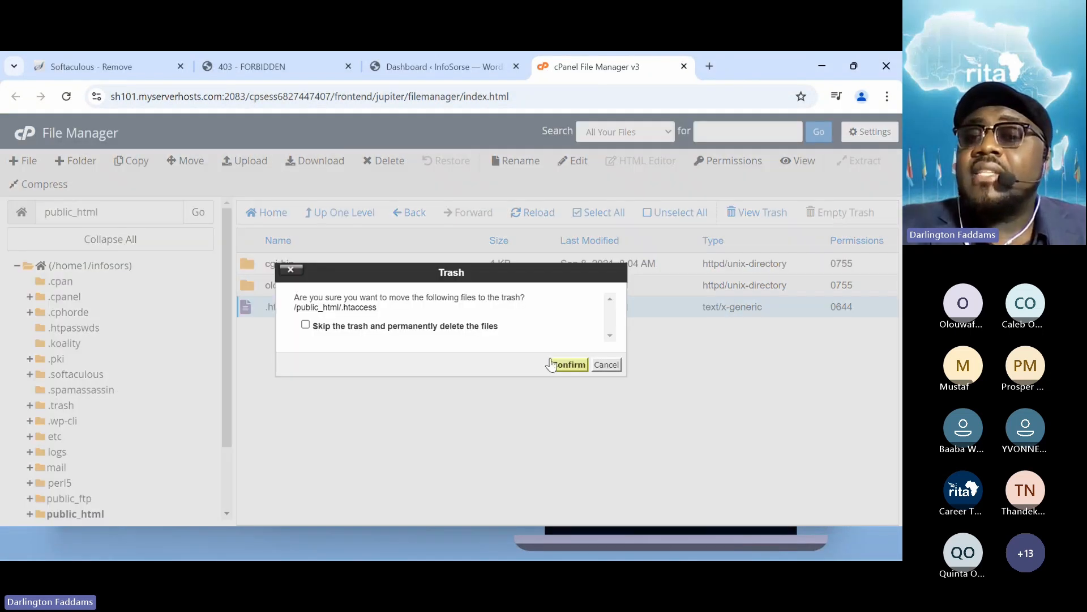
left_click(566, 364)
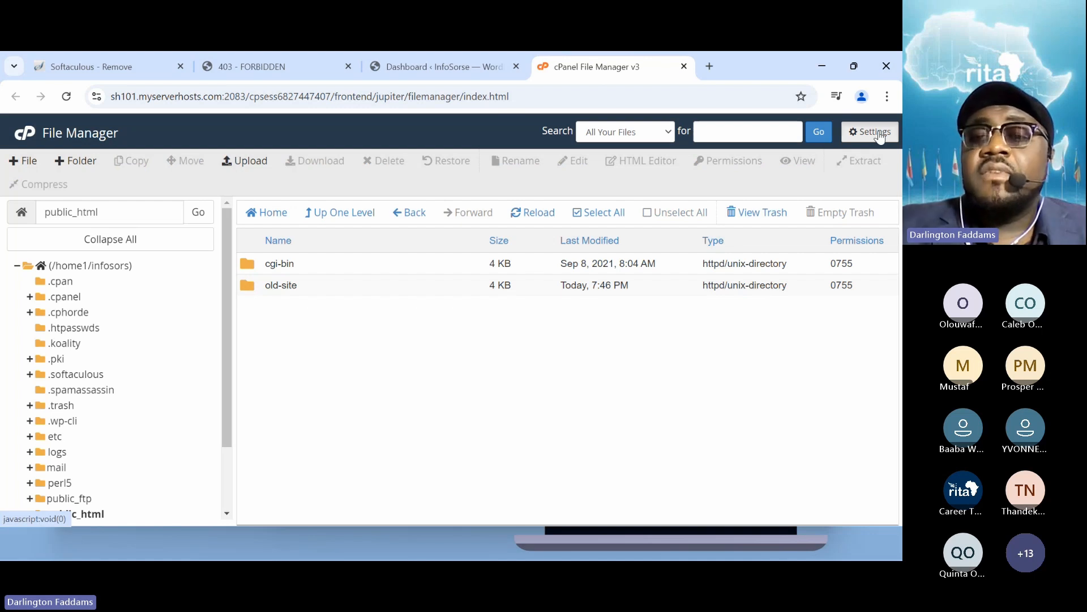
left_click(879, 136)
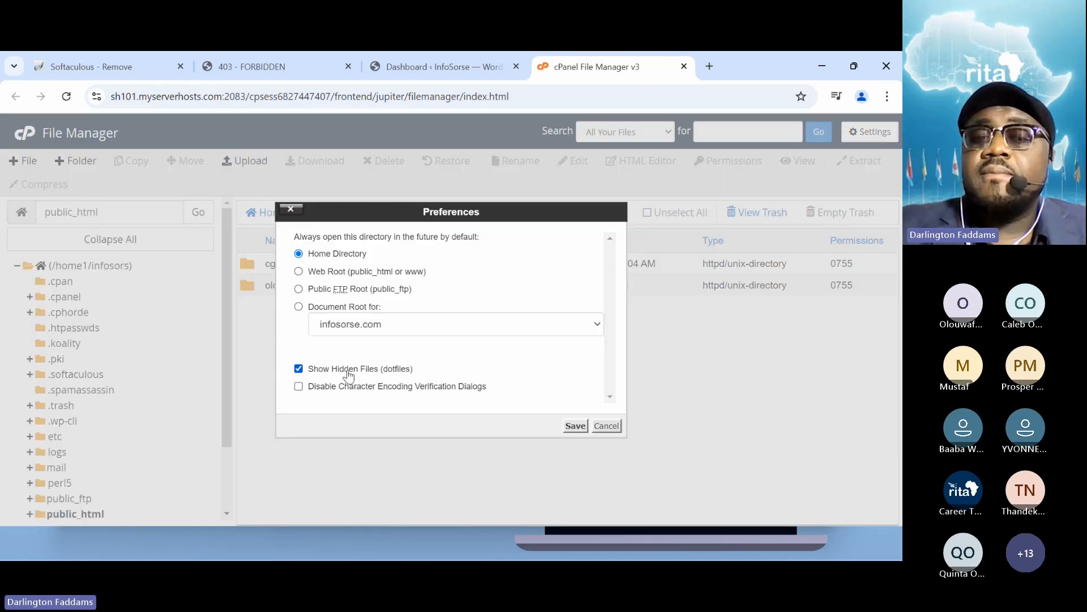
Save the File Manager preference to show hidden files (dotfiles).
left_click(575, 426)
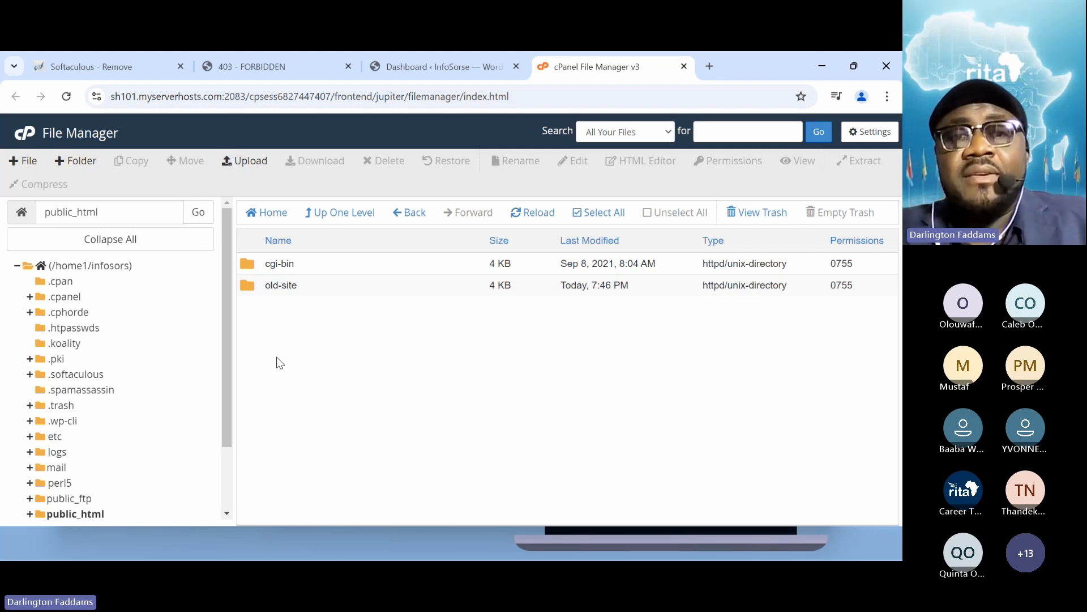
key("alt+Tab")
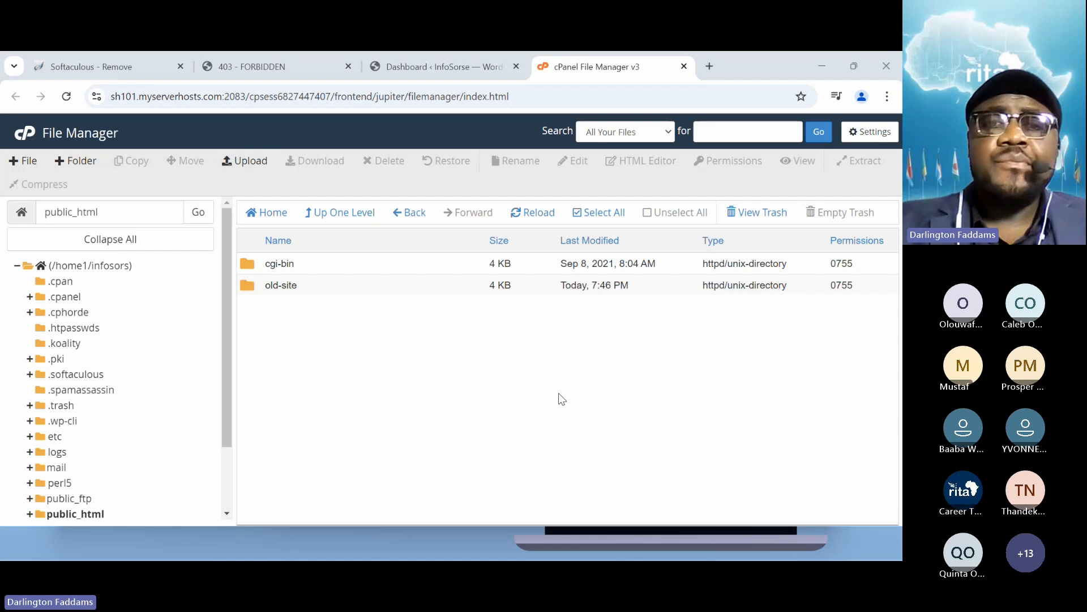
Go to wordpress.org and download the WordPress 6.6.2 zip.
left_click(709, 66)
type("wor")
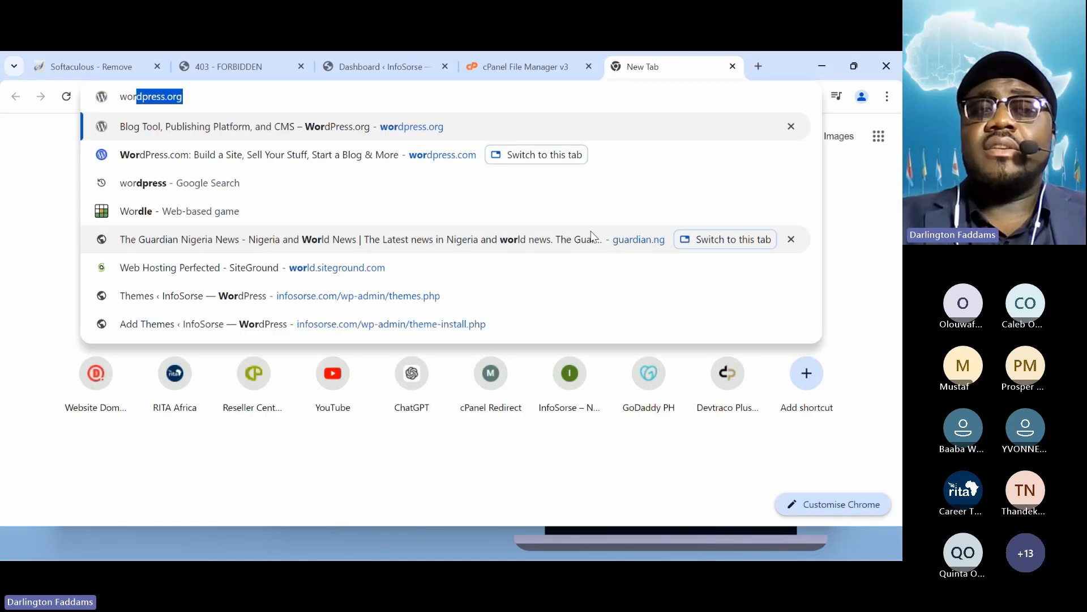
key("Return")
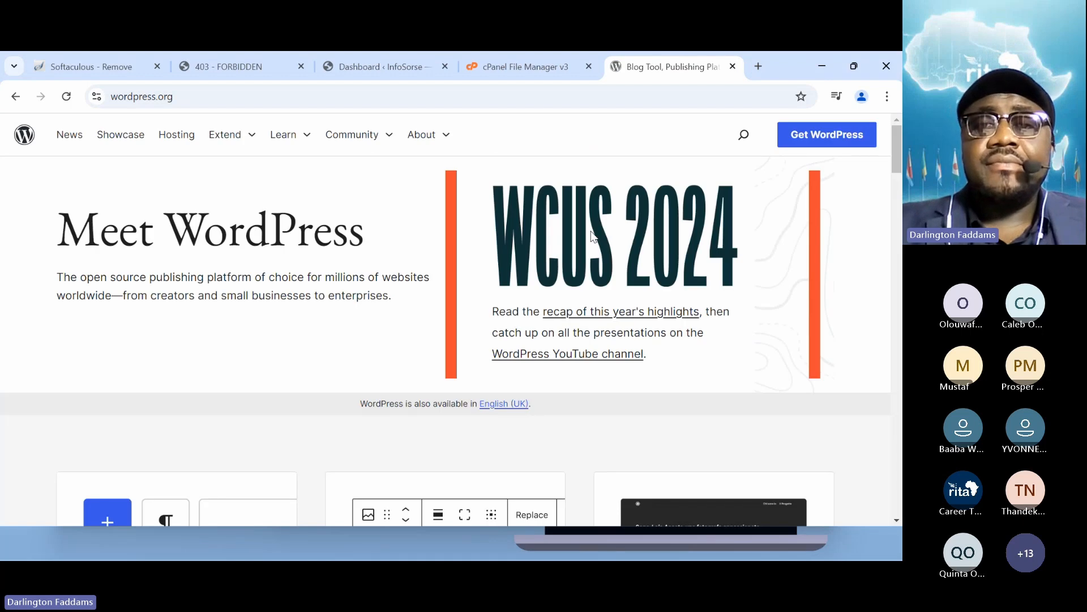
left_click(830, 149)
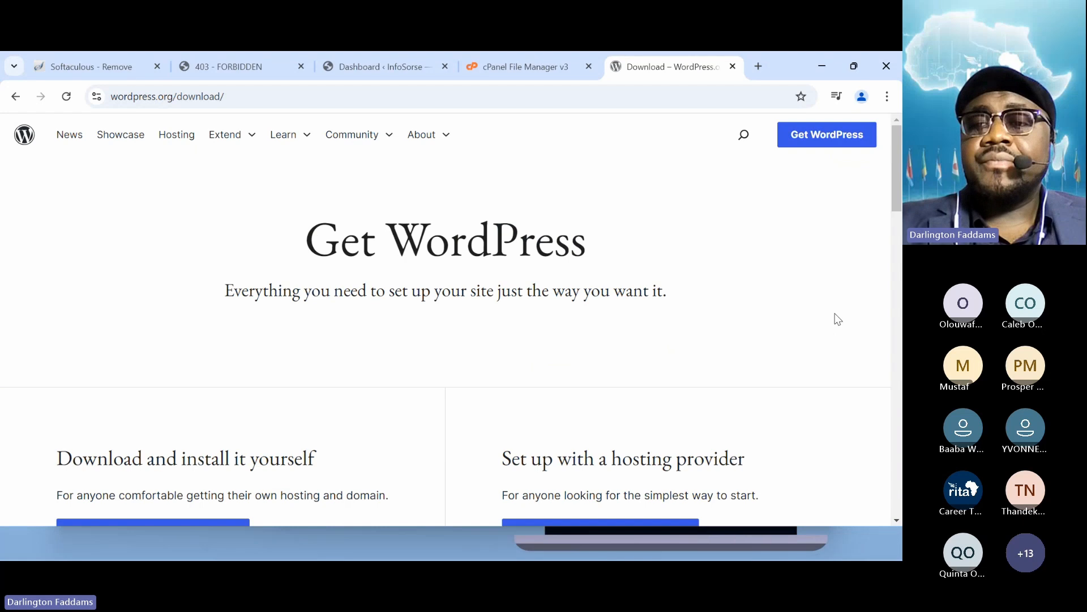
scroll(502, 374, "down", 3)
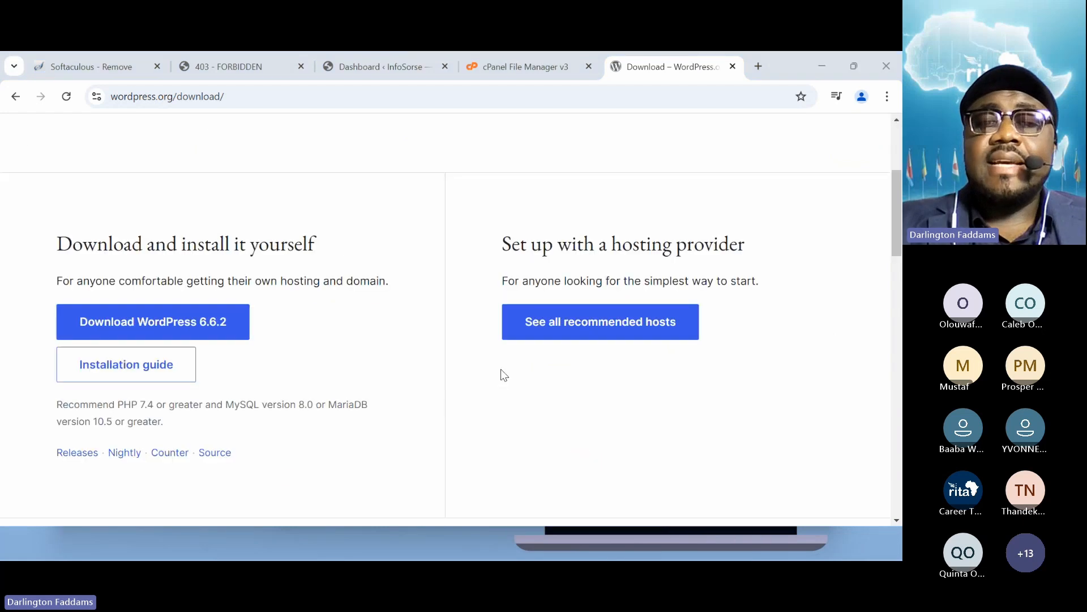
left_click(214, 324)
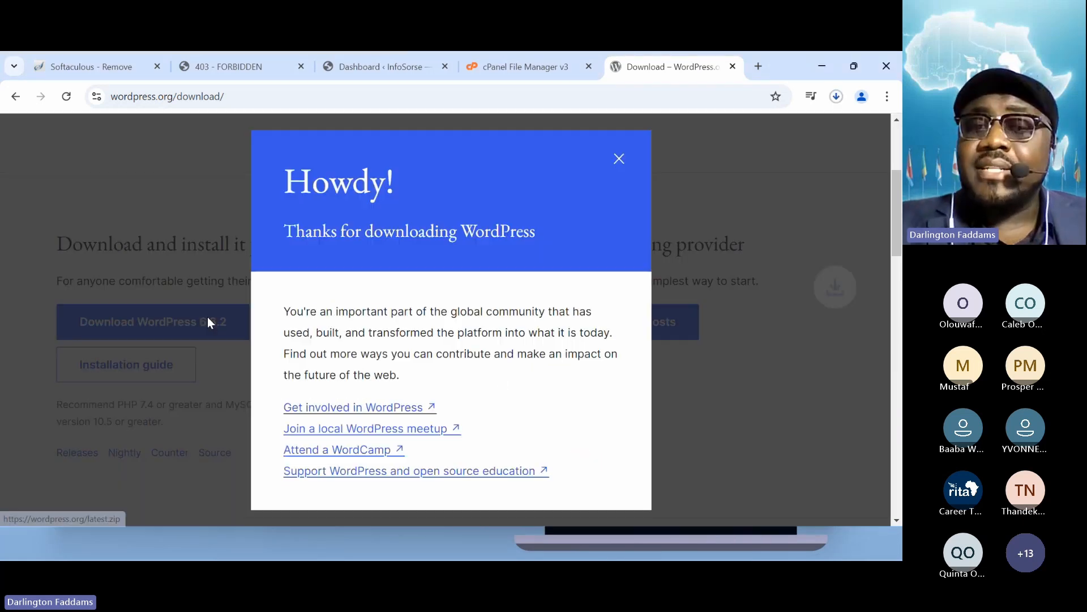
left_click(620, 159)
Check the browser's downloads list to confirm wordpress-6.6.2 (1).zip is downloading.
left_click(838, 96)
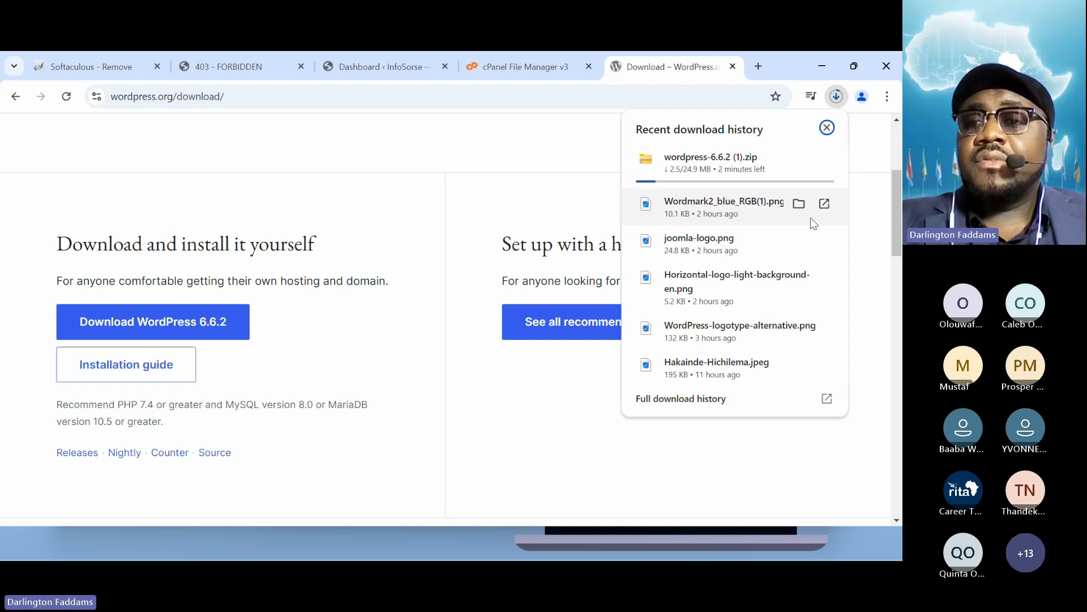
right_click(756, 208)
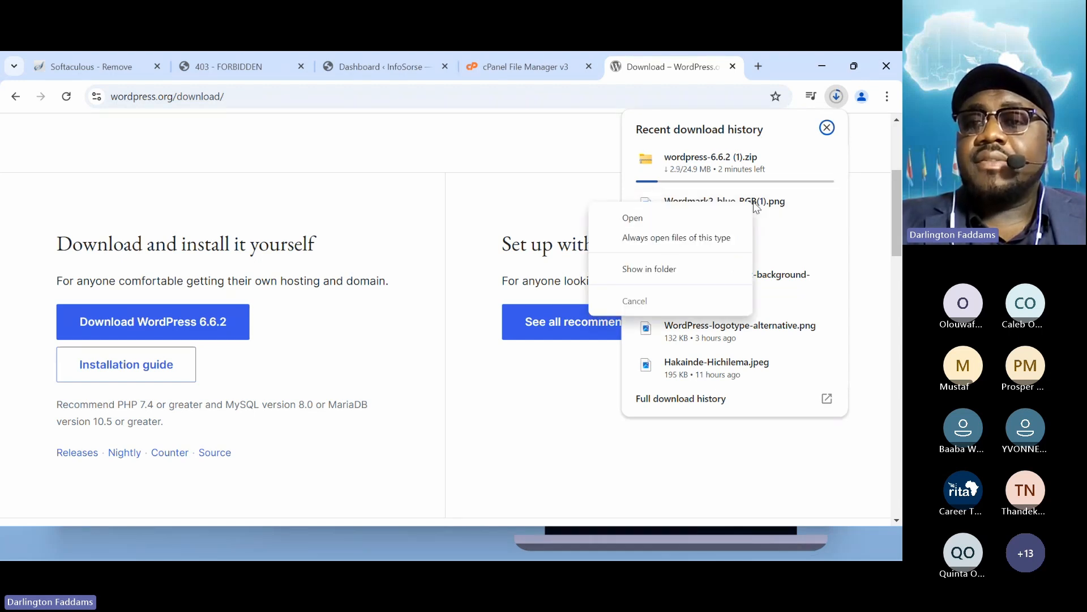
left_click(874, 144)
left_click(875, 147)
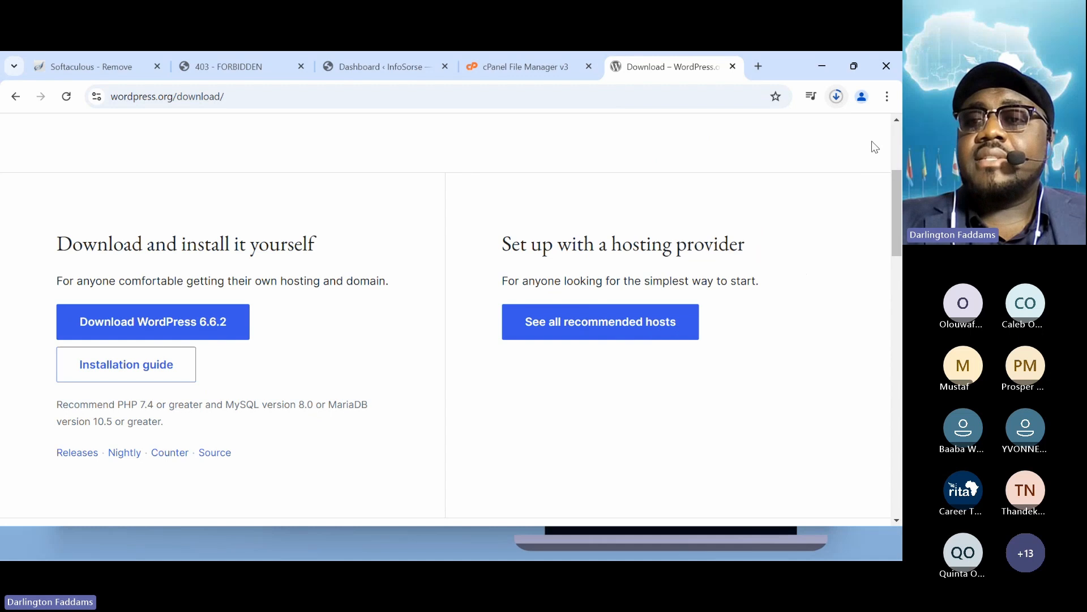
left_click(845, 97)
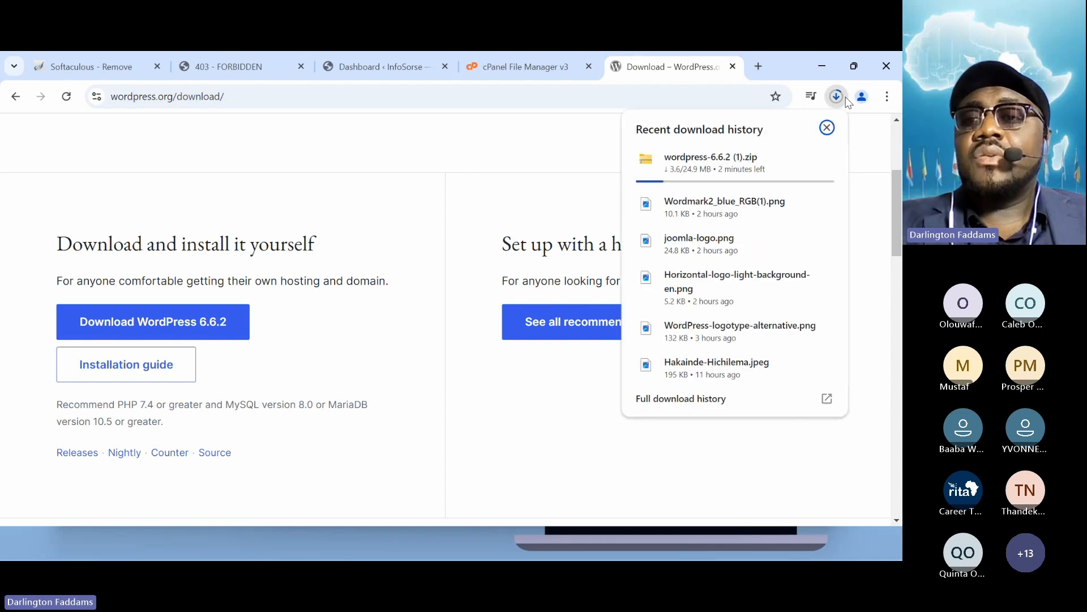
left_click(879, 141)
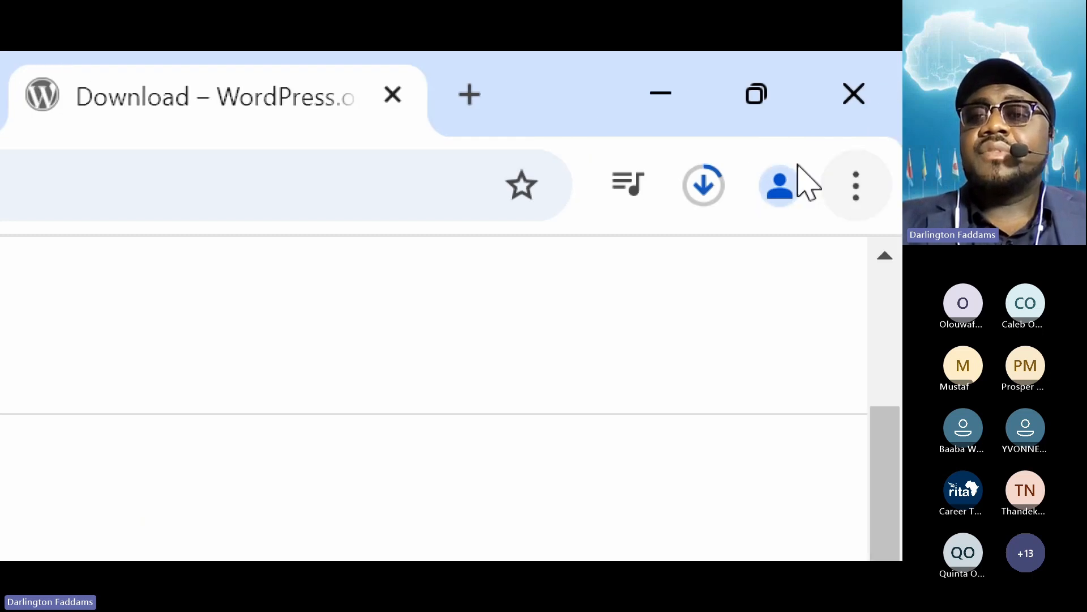
left_click(707, 196)
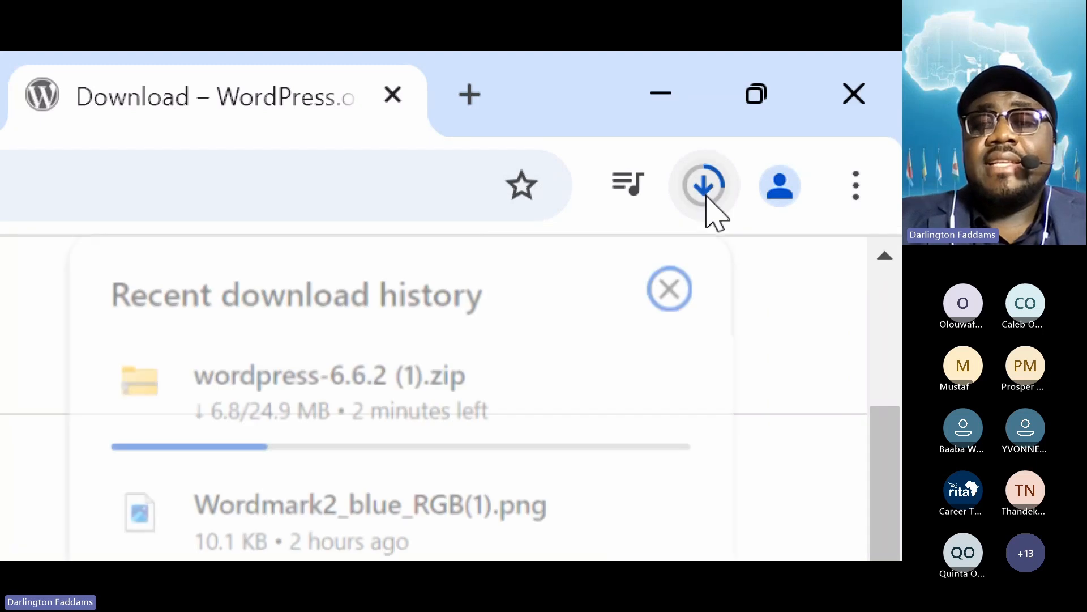
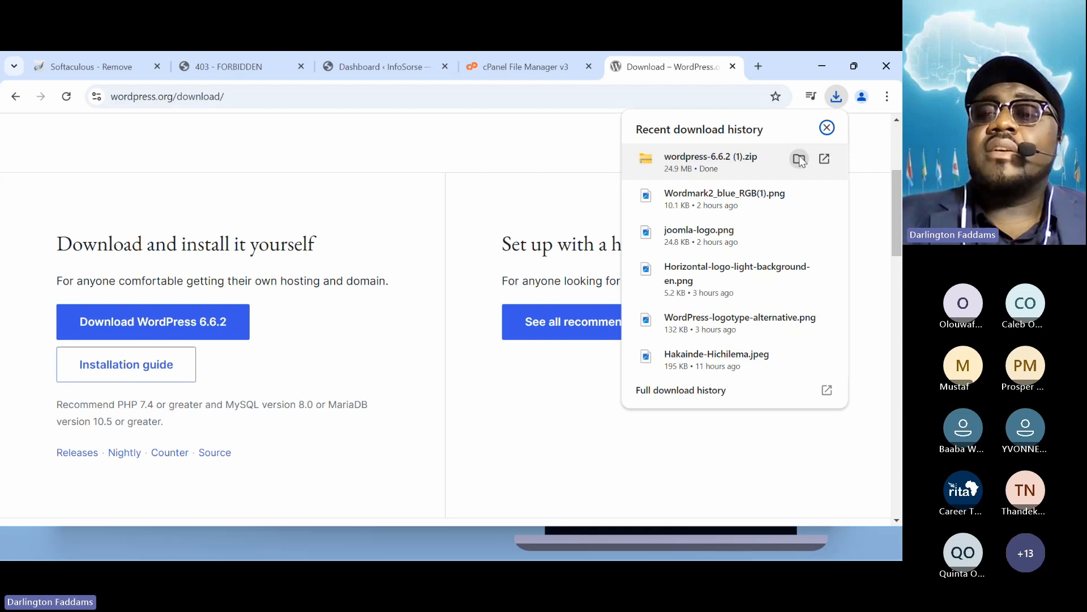
Show the downloaded wordpress-6.6.2 (1).zip in its Downloads folder, then return to the cPanel File Manager.
left_click(800, 159)
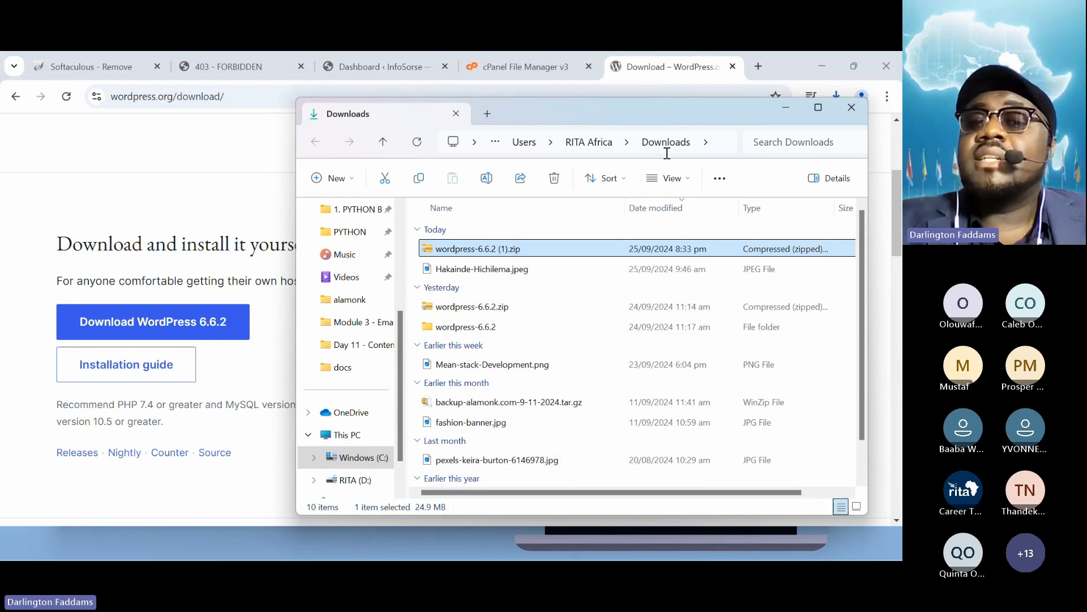
left_click(280, 214)
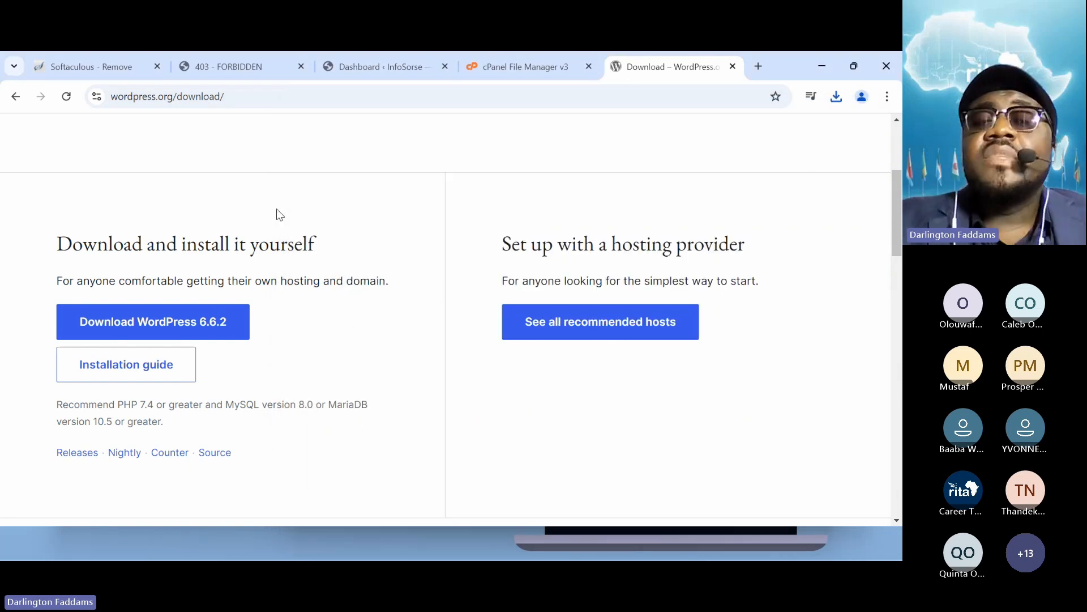
scroll(280, 214, "up", 4)
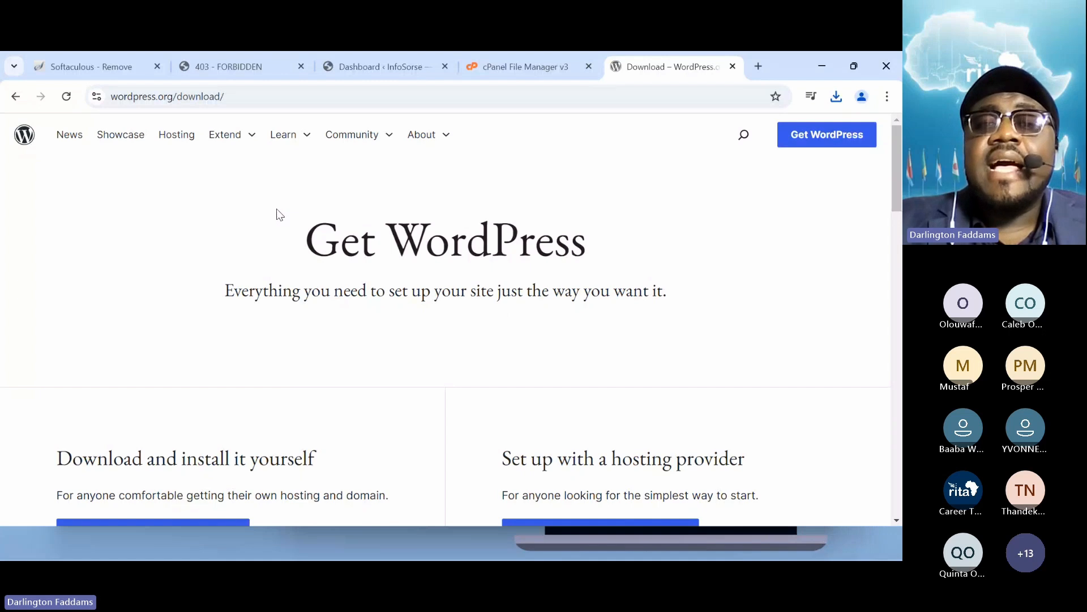
left_click(496, 59)
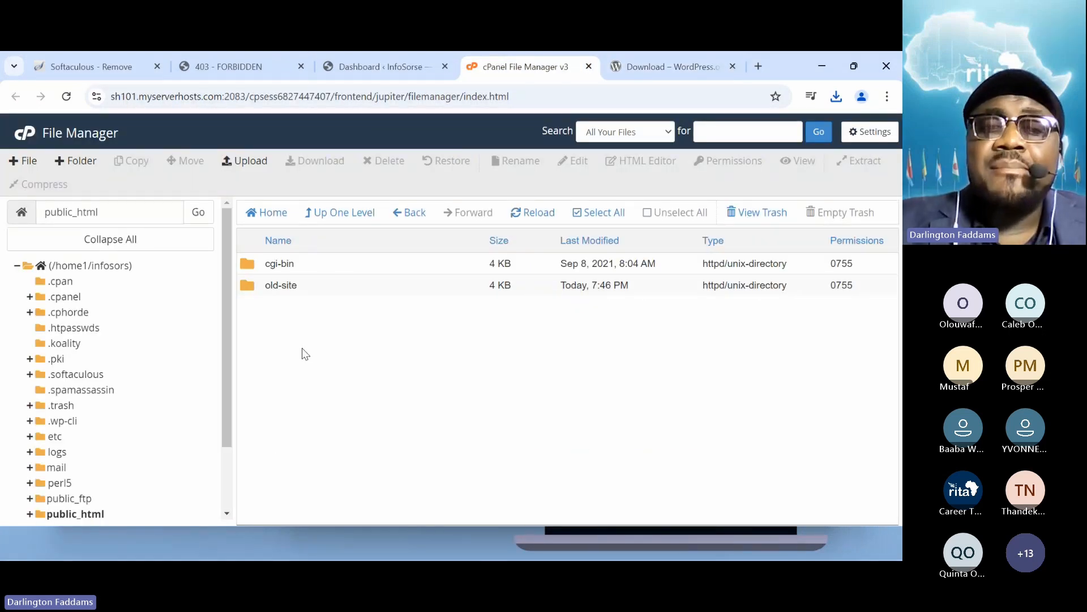
Open the File Upload page for /home1/infosors/public_html and start choosing a local file.
scroll(133, 442, "down", 2)
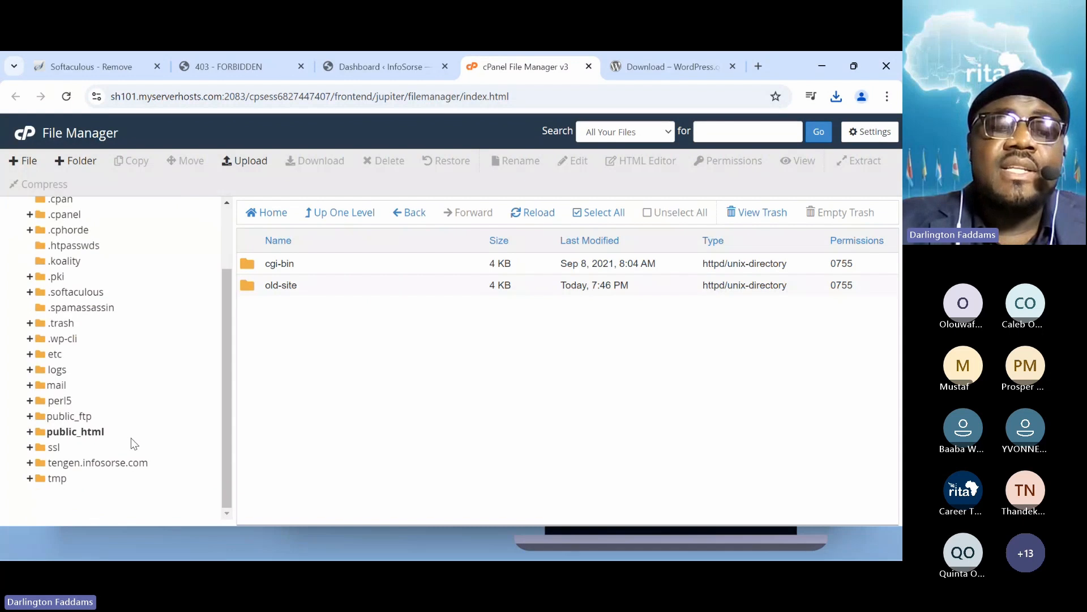
left_click(81, 435)
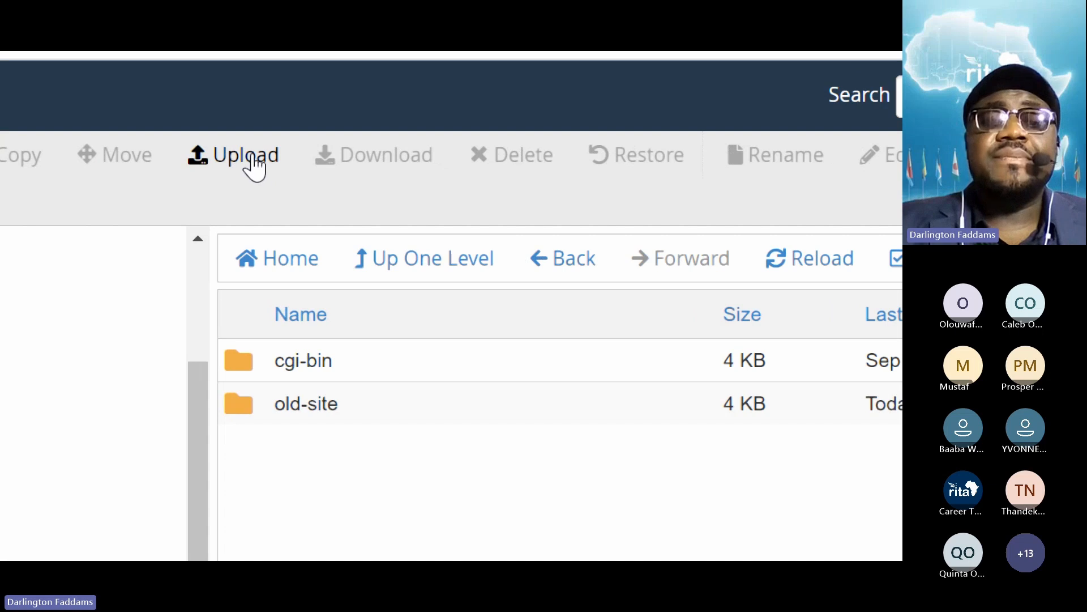
left_click(253, 158)
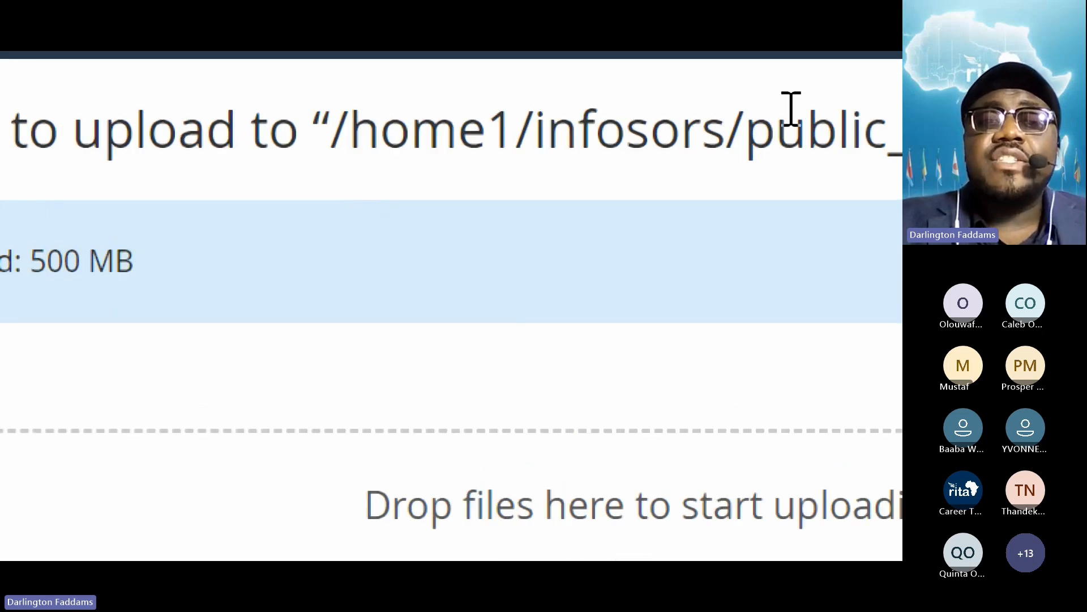
left_click_drag(547, 142, 827, 153)
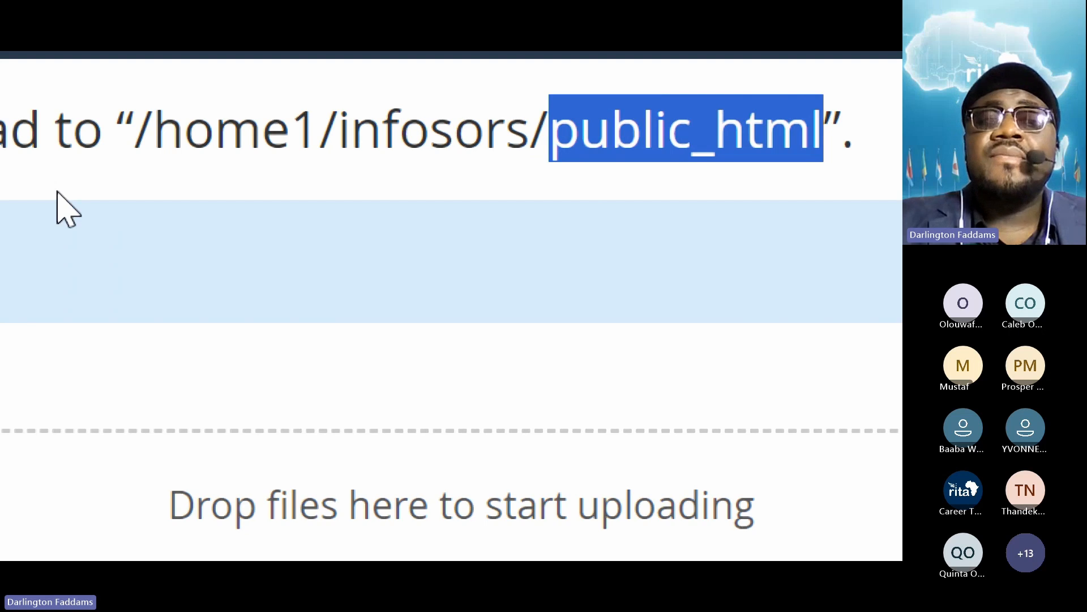
left_click(846, 145)
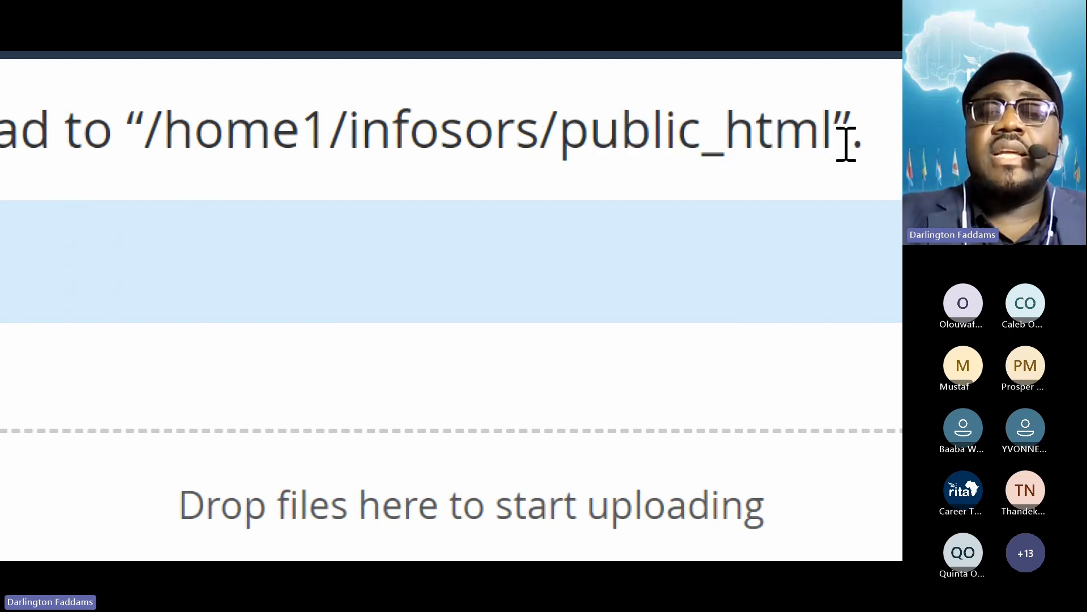
key("super+Escape")
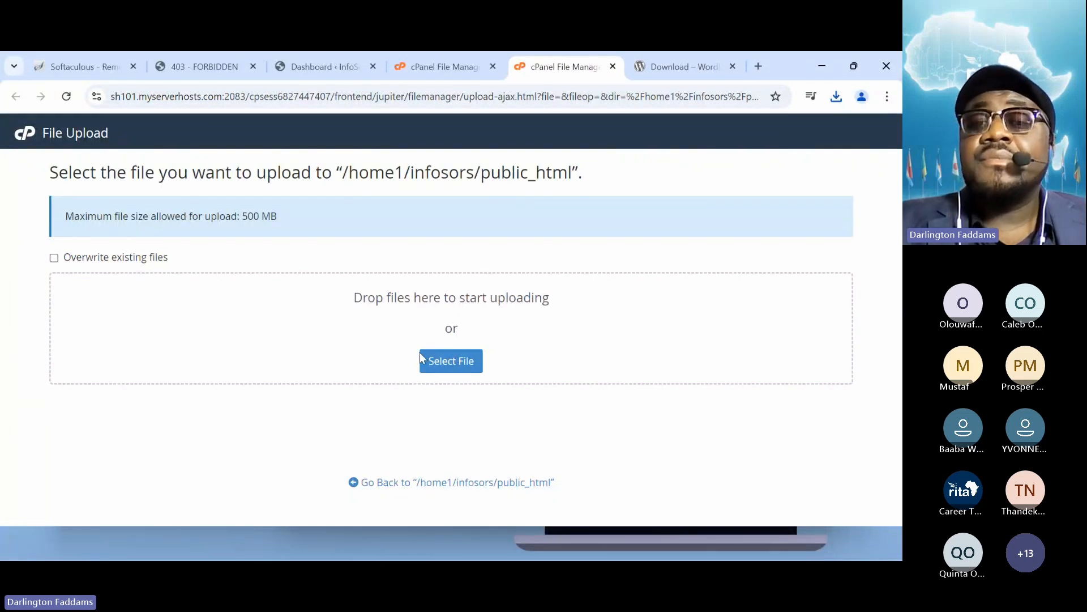
left_click(432, 367)
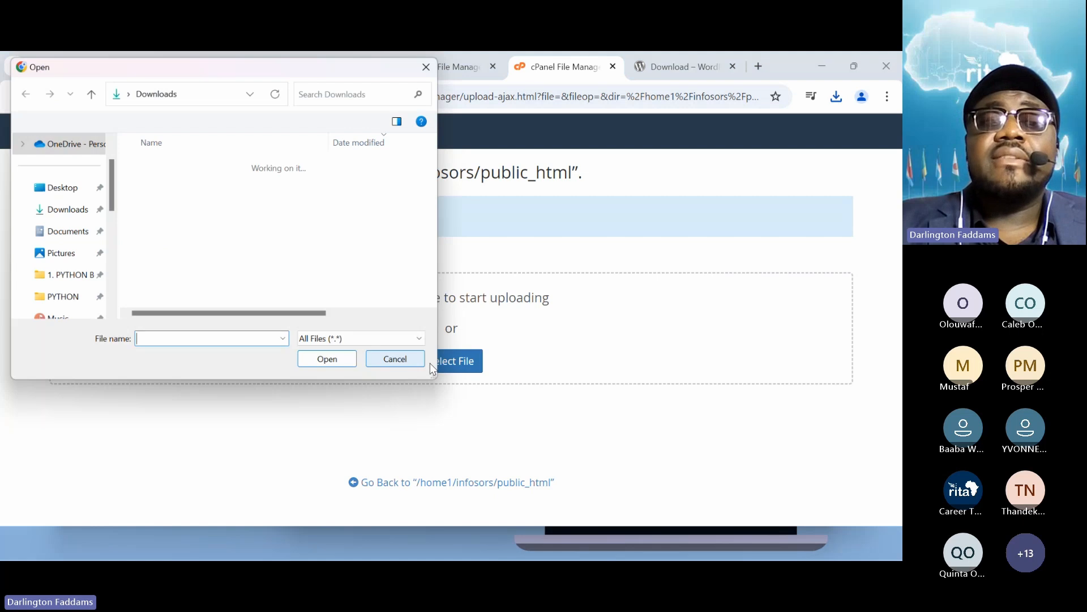
Upload wordpress-6.6.2 (1).zip (24.93 MB) from Downloads into public_html.
left_click(209, 186)
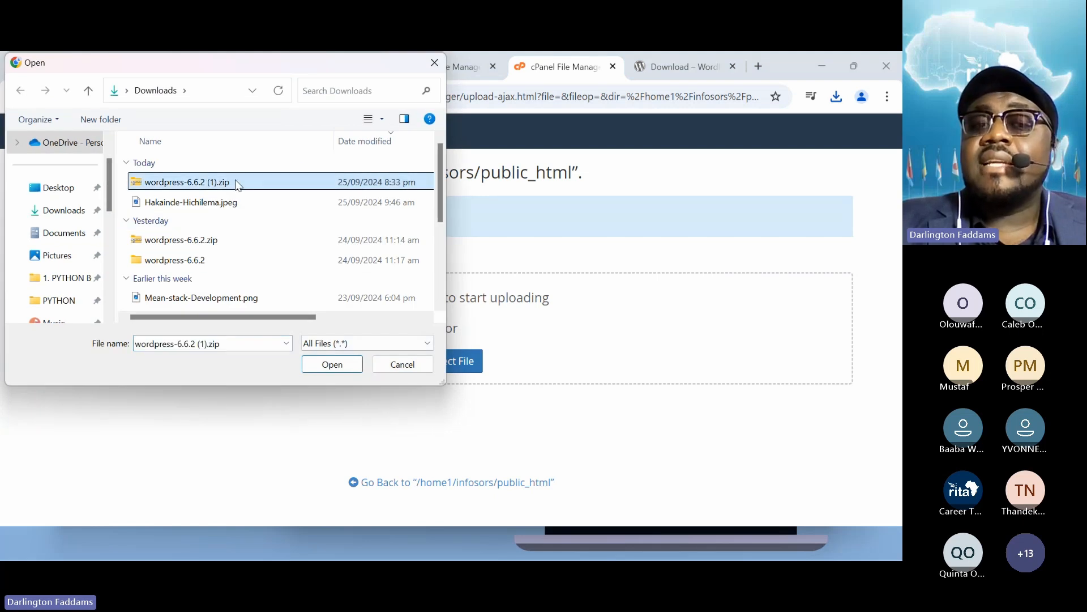
left_click(320, 365)
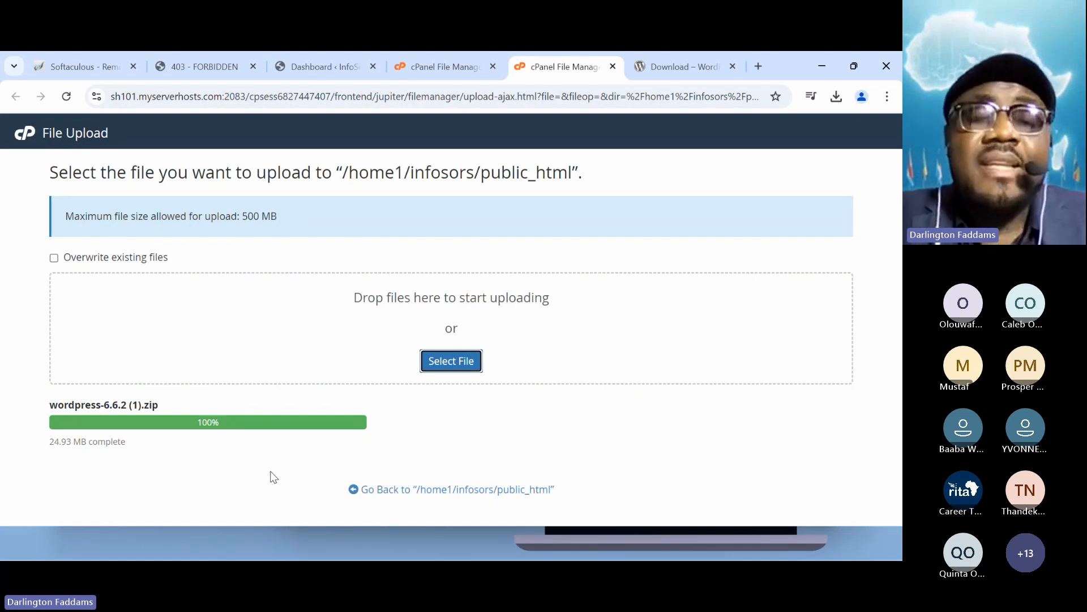
Extract wordpress-6.6.2 (1).zip in Downloads with Extract All, showing the progress details.
key("alt+Tab")
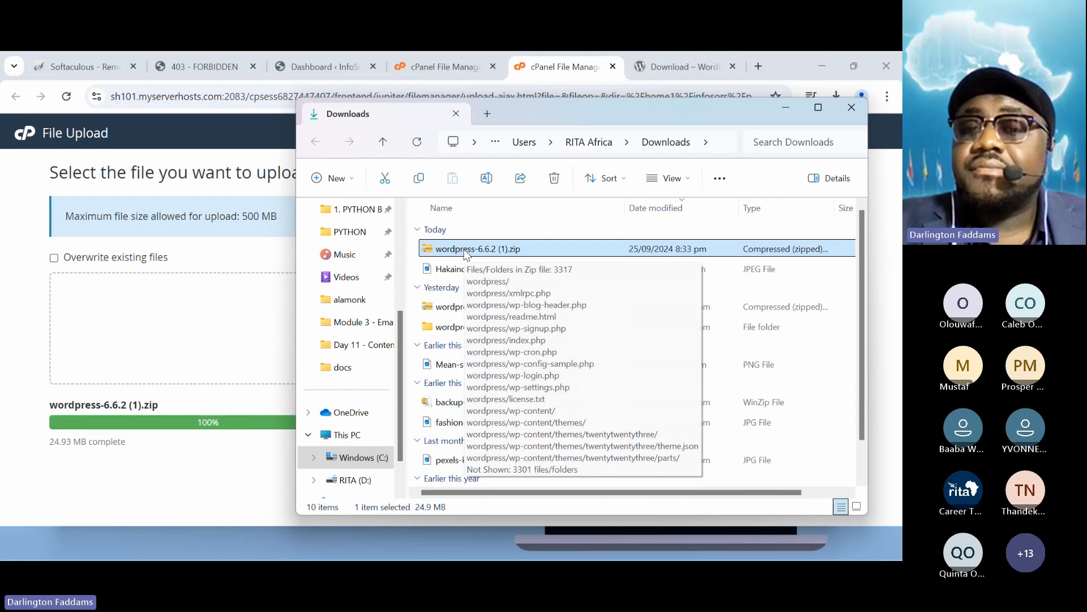
right_click(466, 254)
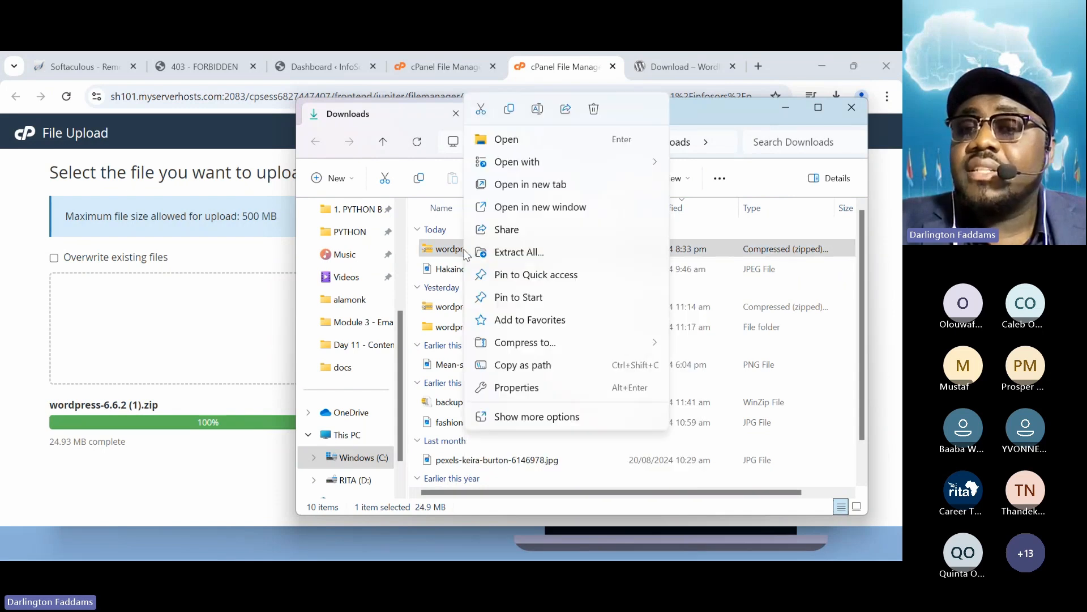
left_click(512, 249)
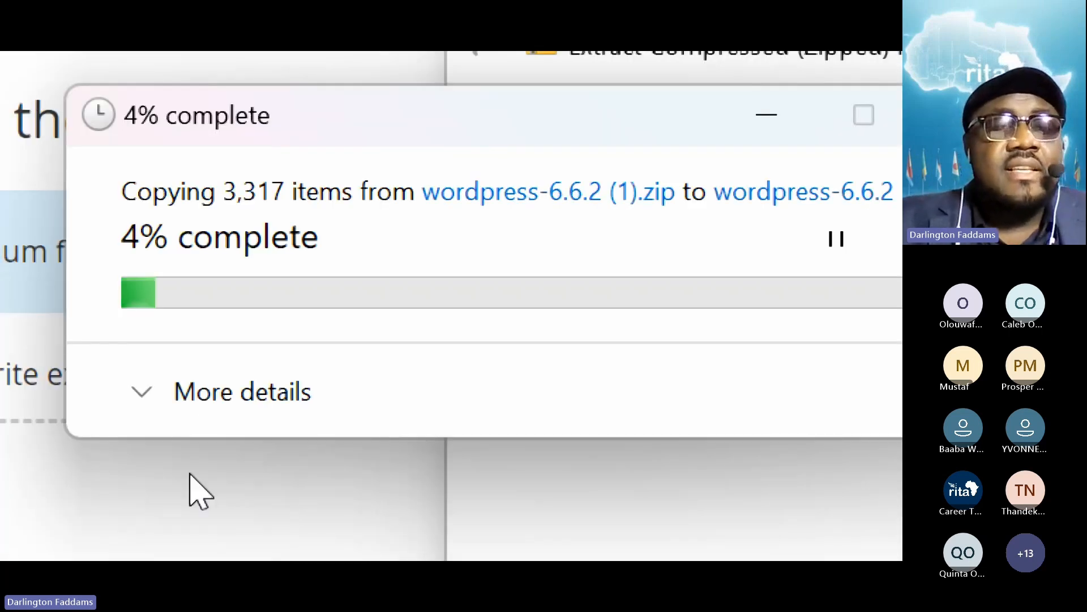
left_click(139, 395)
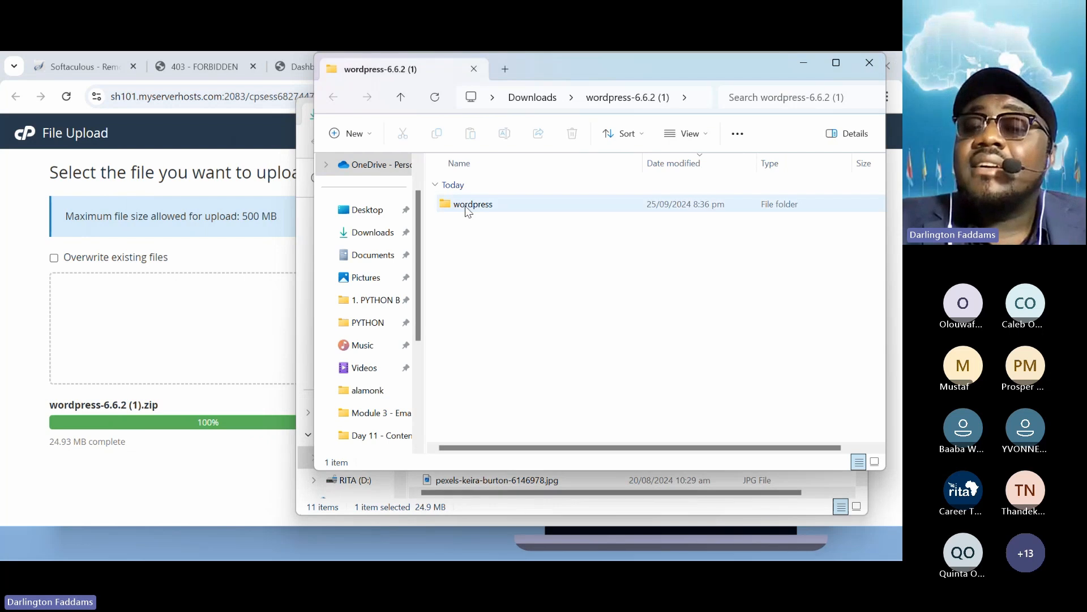
Confirm the extracted wordpress folder holds 3,008 files and 308 folders, then return to the browser.
right_click(468, 210)
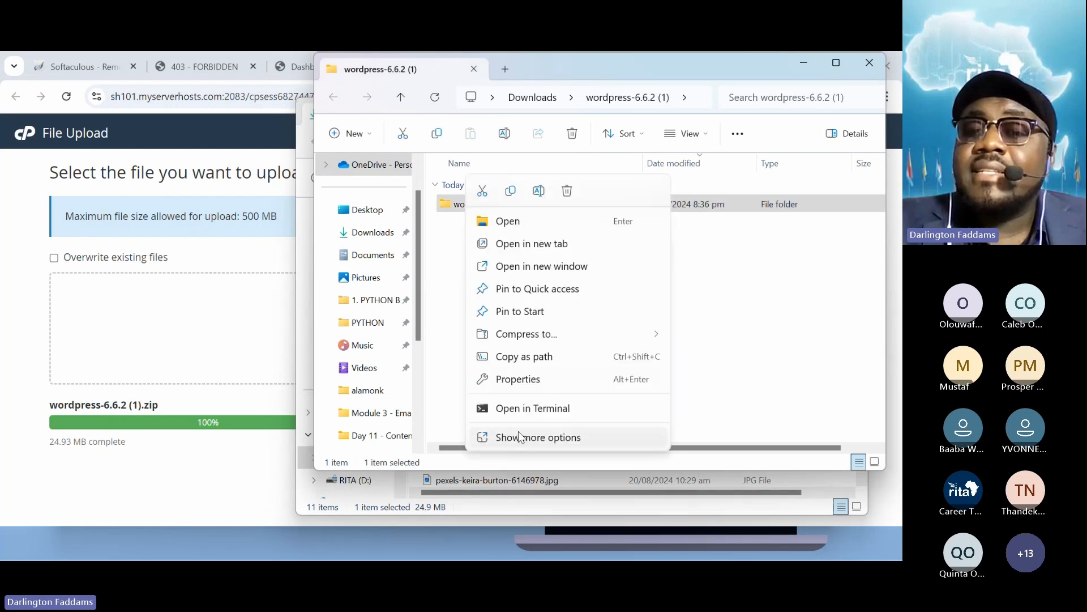
left_click(526, 385)
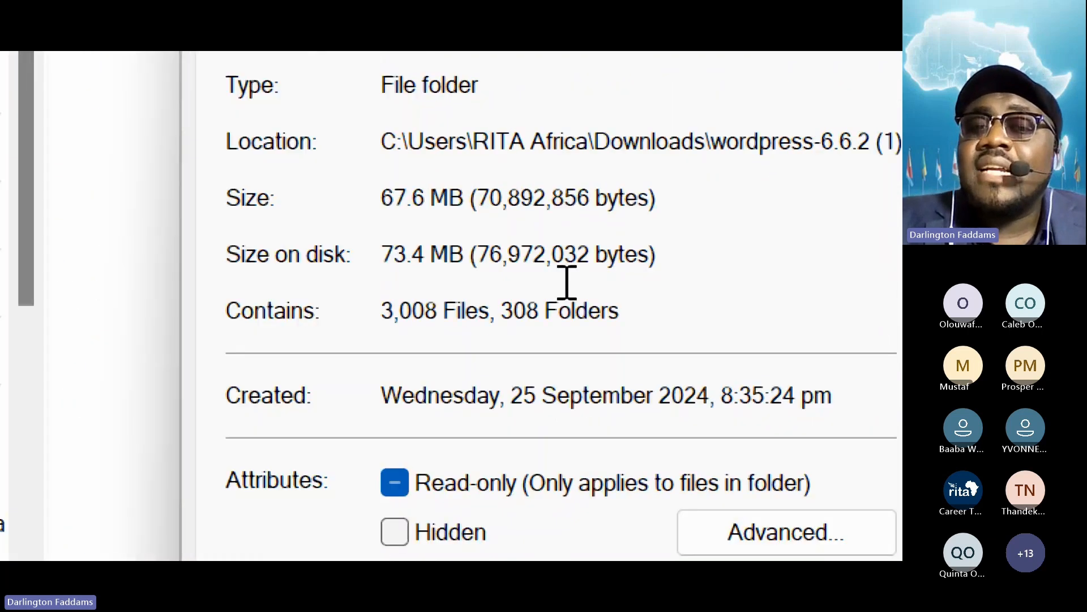
left_click_drag(397, 314, 623, 309)
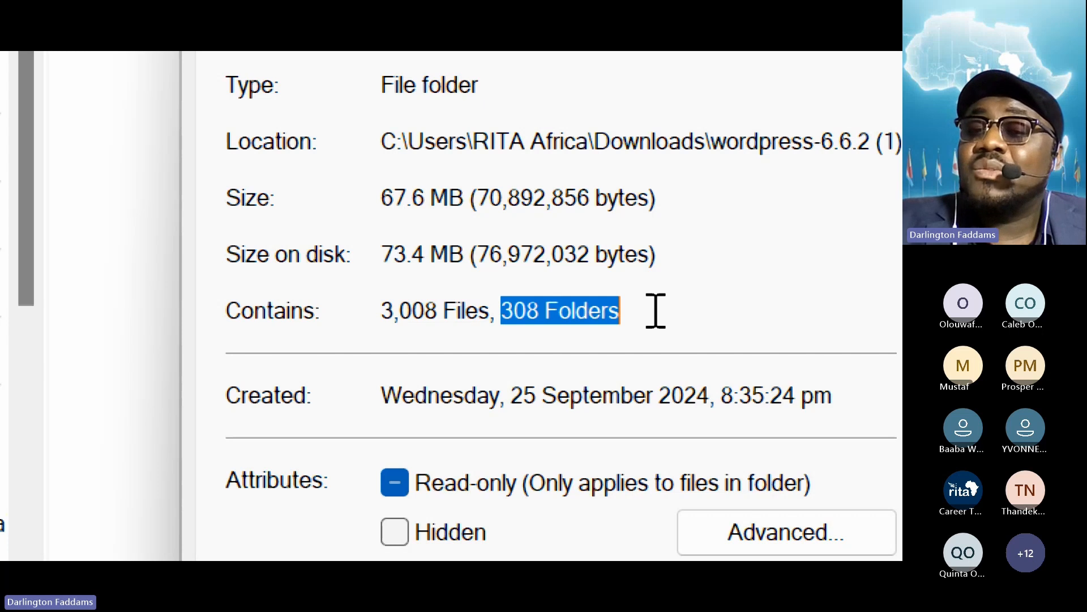
left_click(408, 318)
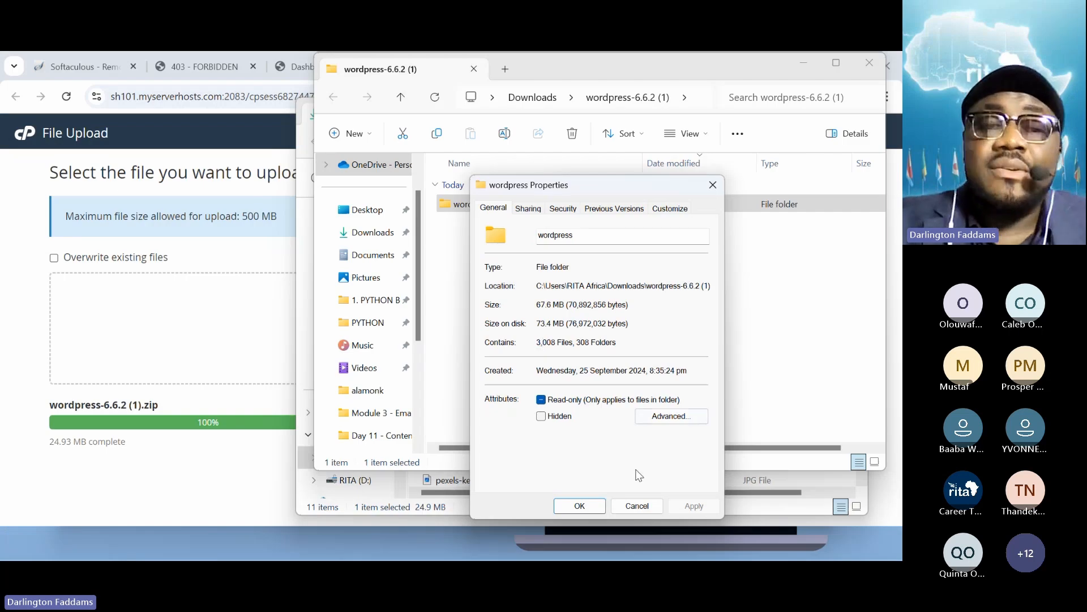
left_click(637, 505)
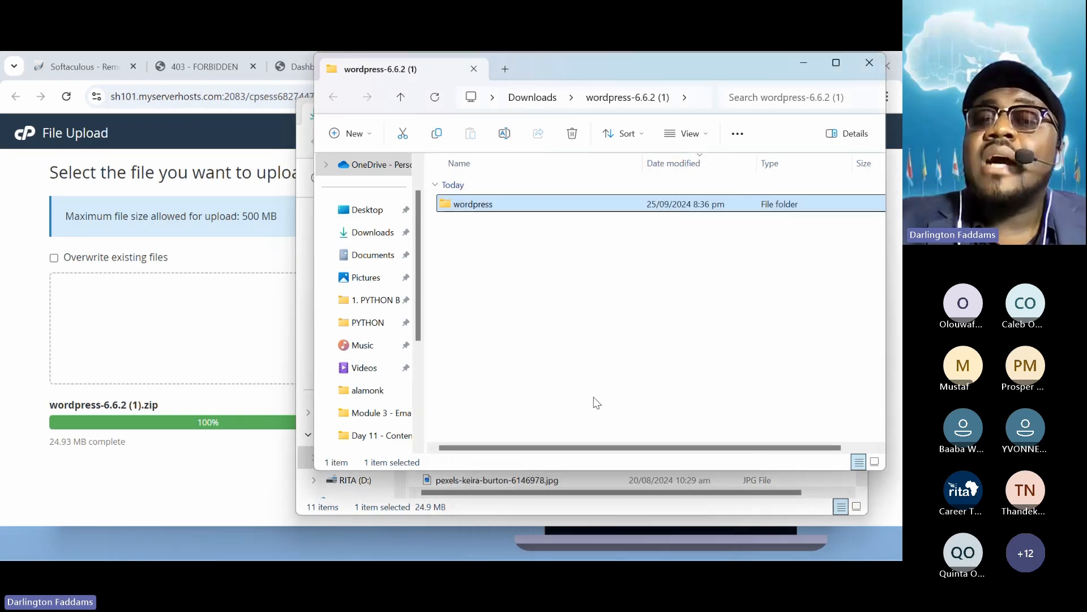
left_click(805, 61)
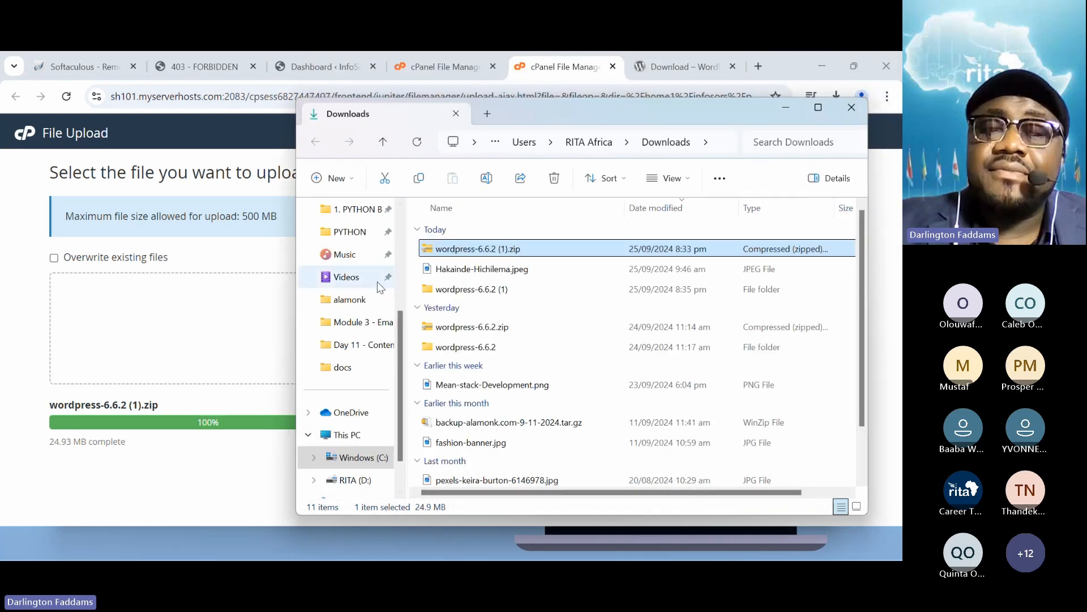
left_click(34, 330)
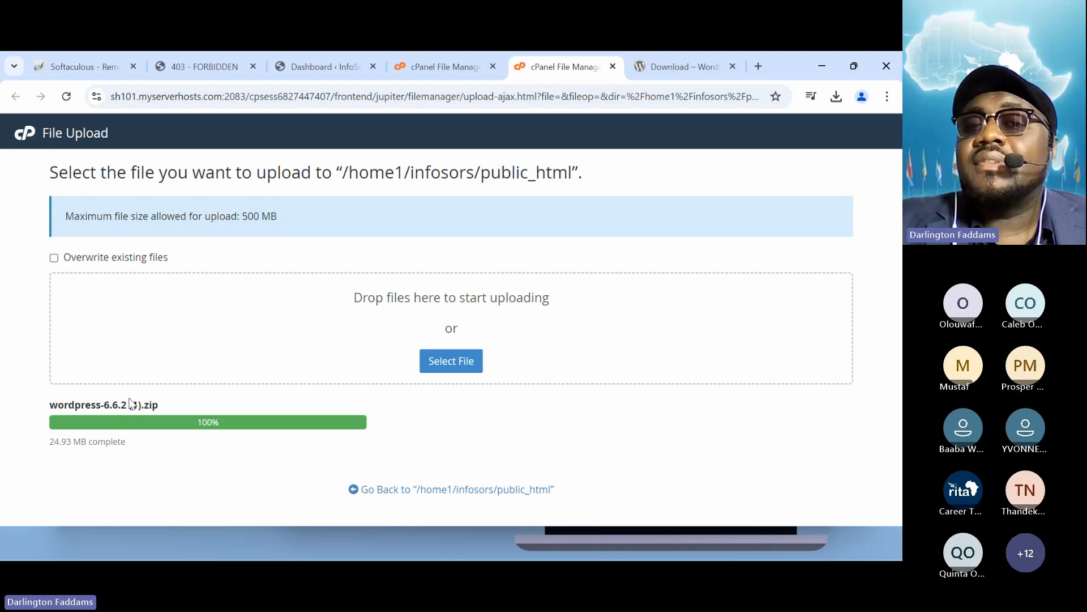
Reload public_html, select the uploaded wordpress-6.6.2 (1).zip, and bring up its Extract dialog.
left_click(392, 75)
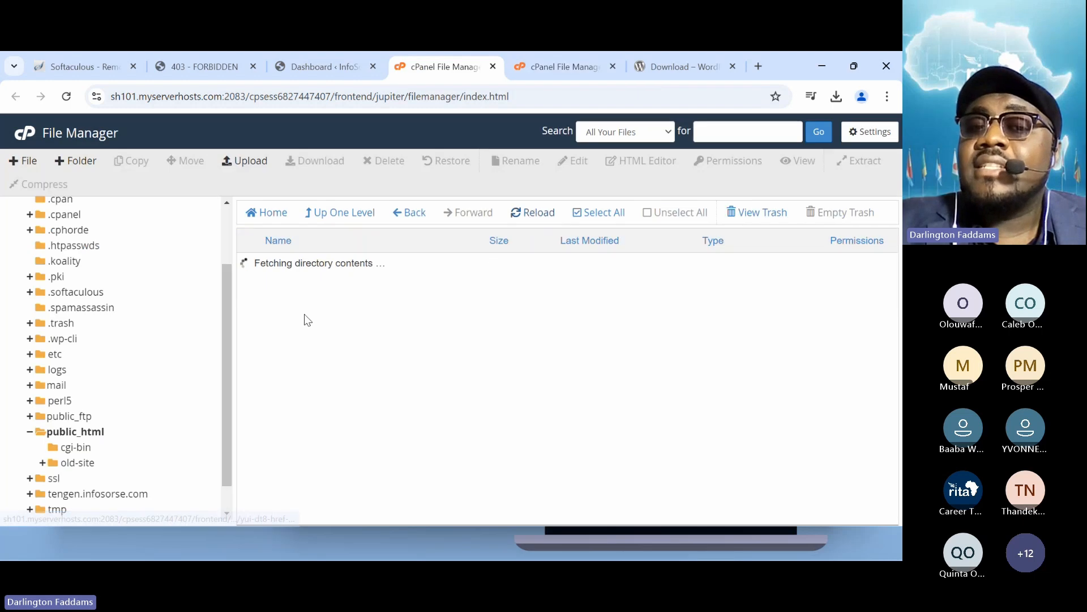
left_click(266, 315)
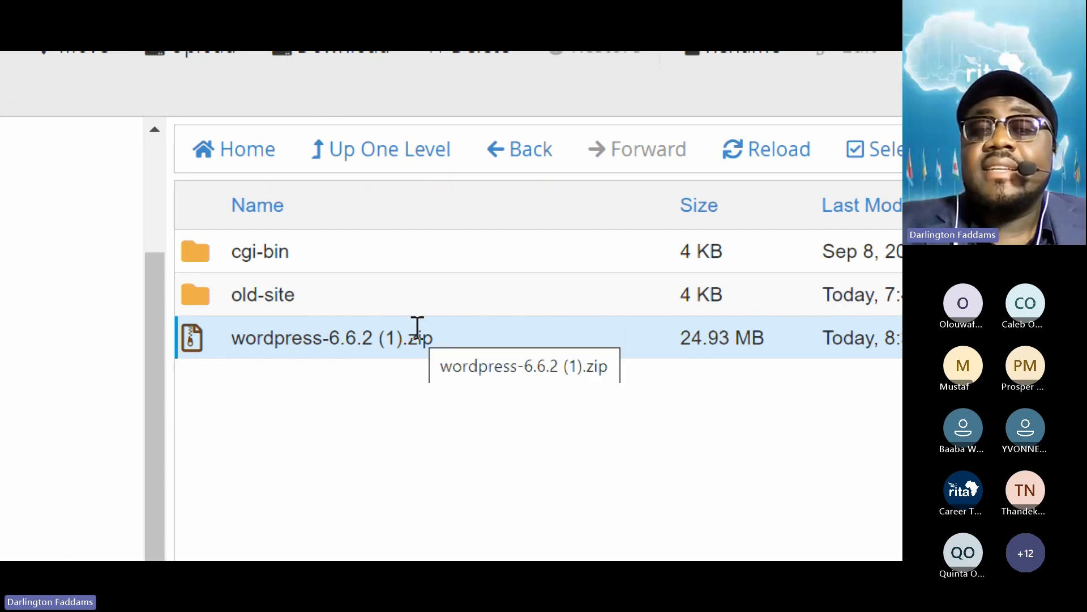
left_click(785, 152)
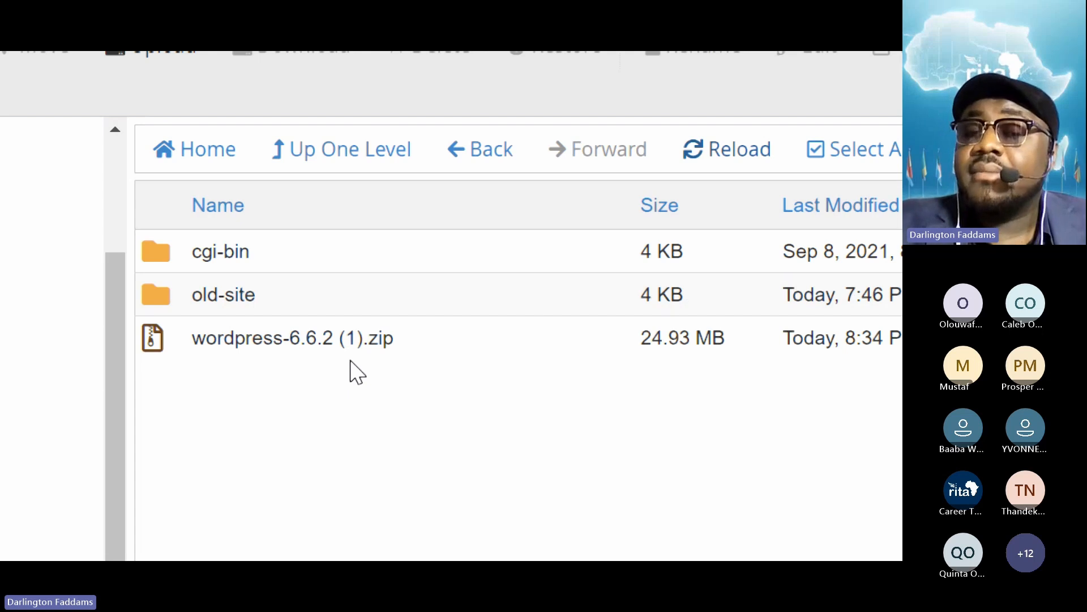
left_click(190, 350)
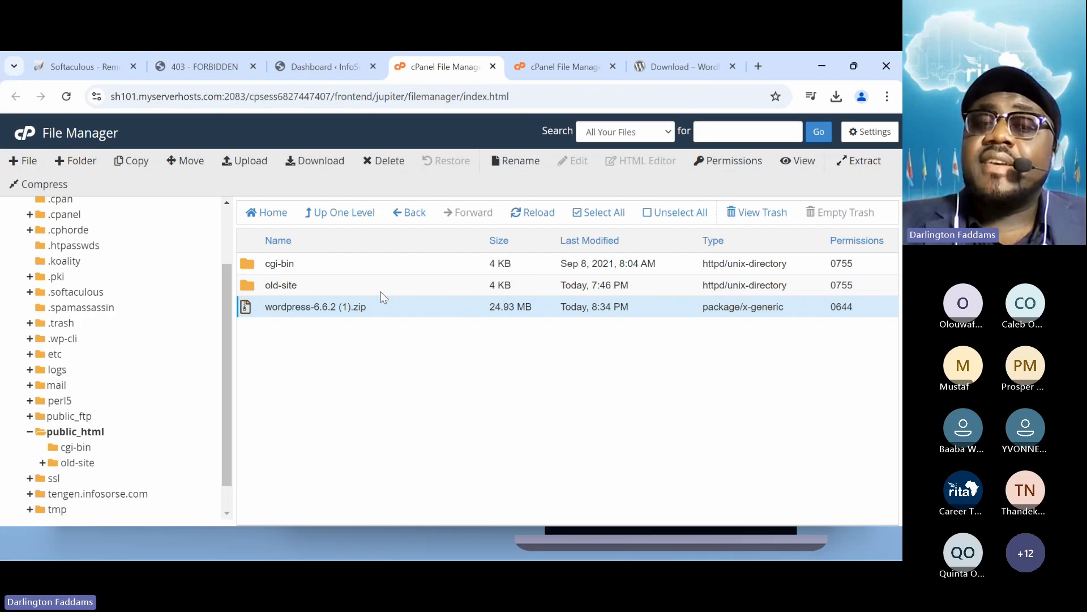
left_click(871, 168)
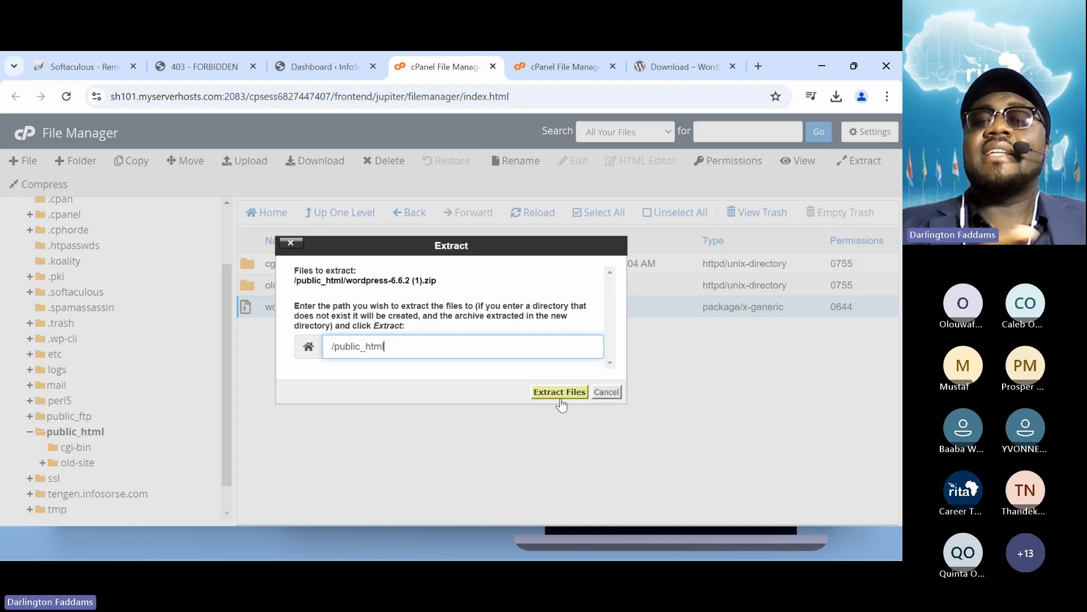
Extract wordpress-6.6.2 (1).zip into /public_html.
left_click(560, 396)
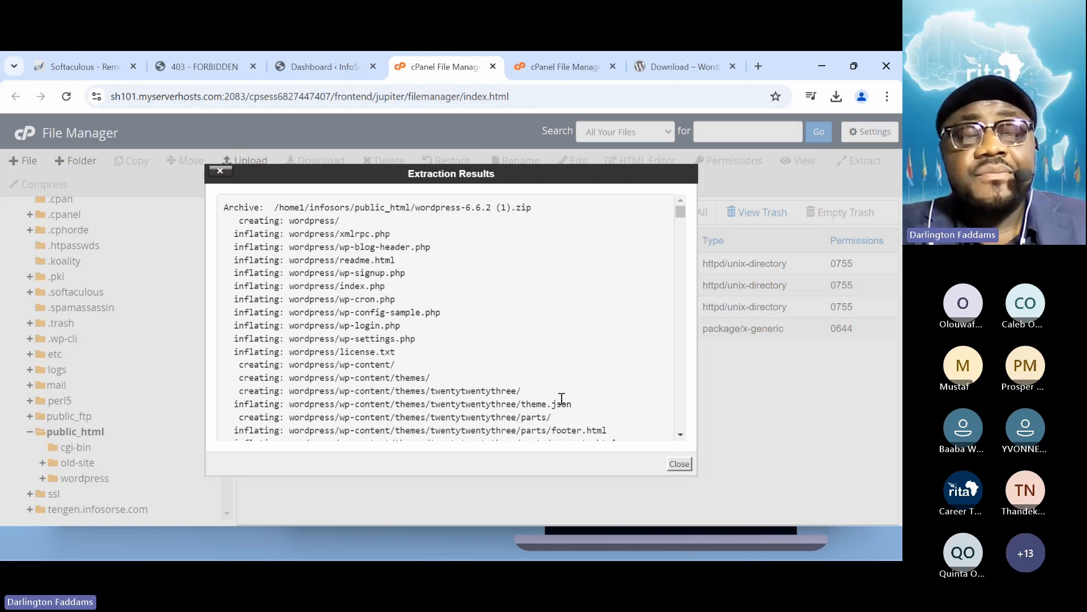
Select and copy the Steps for Manual WordPress Installation note in Notepad, then show the desktop.
key("alt+Tab")
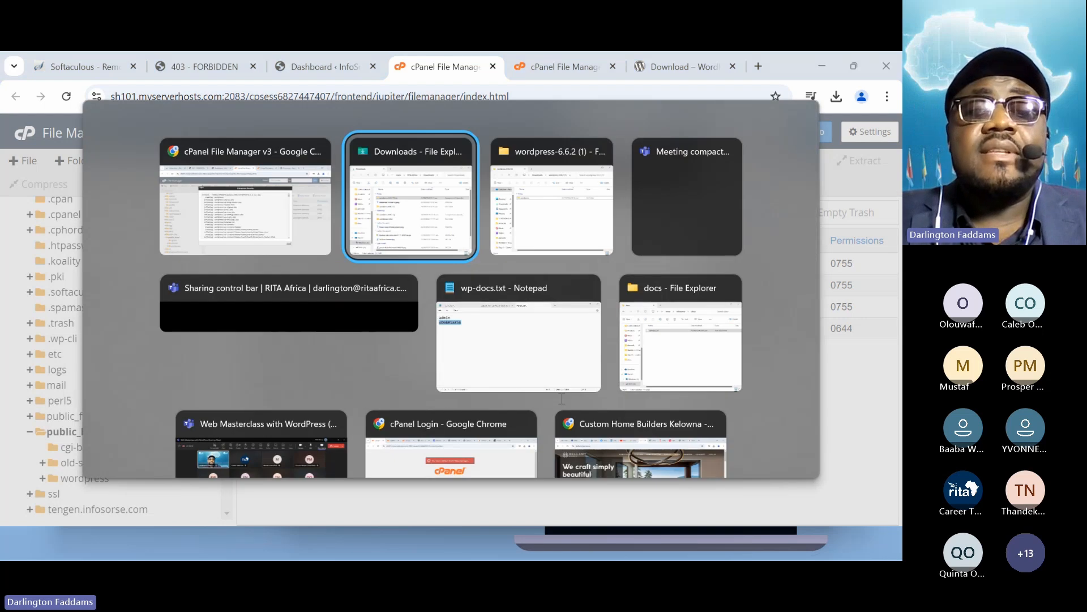
key("alt+Tab")
key("alt+Tab")
key("alt+Tab")
key("alt+Tab")
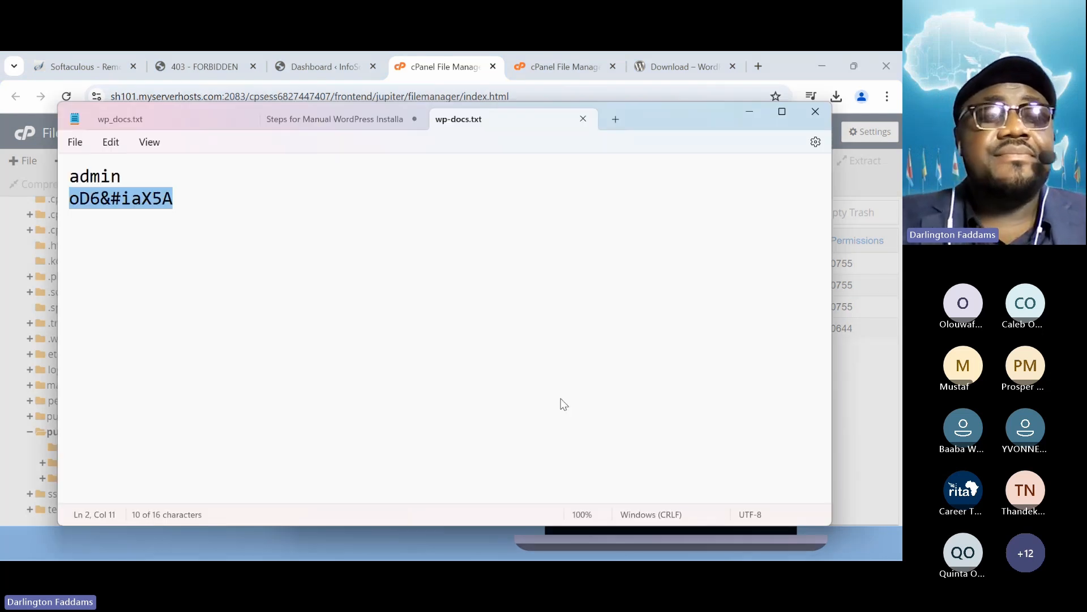
left_click(335, 119)
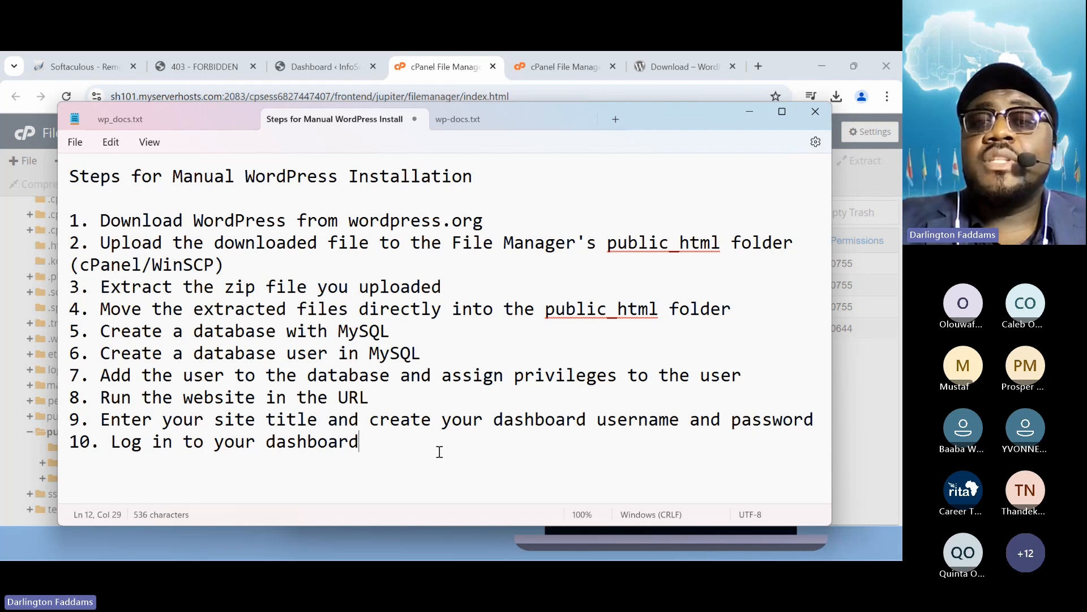
left_click_drag(389, 453, 46, 173)
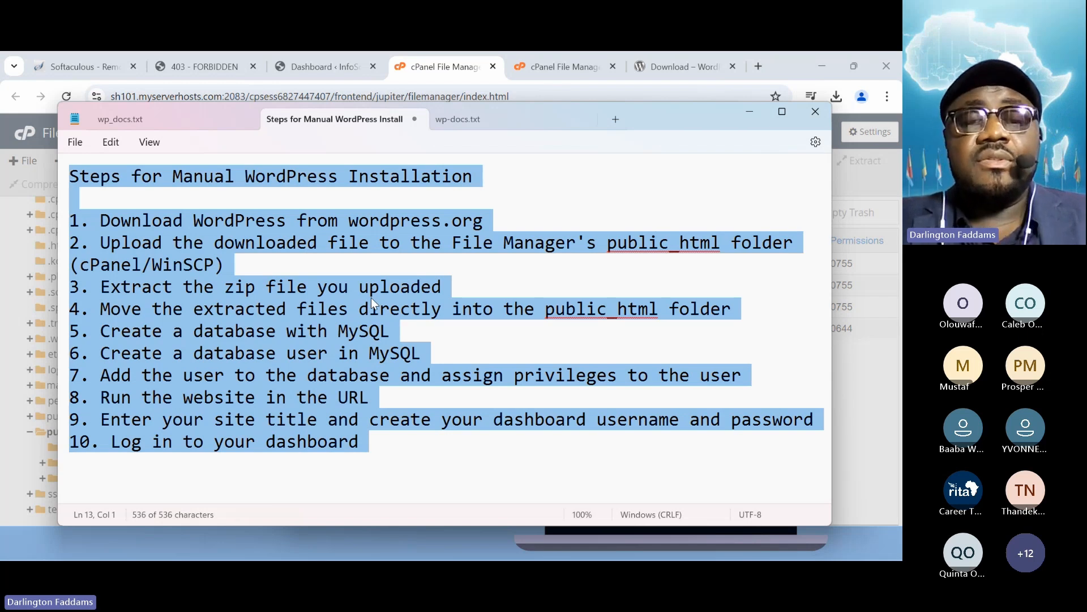
key("super+d")
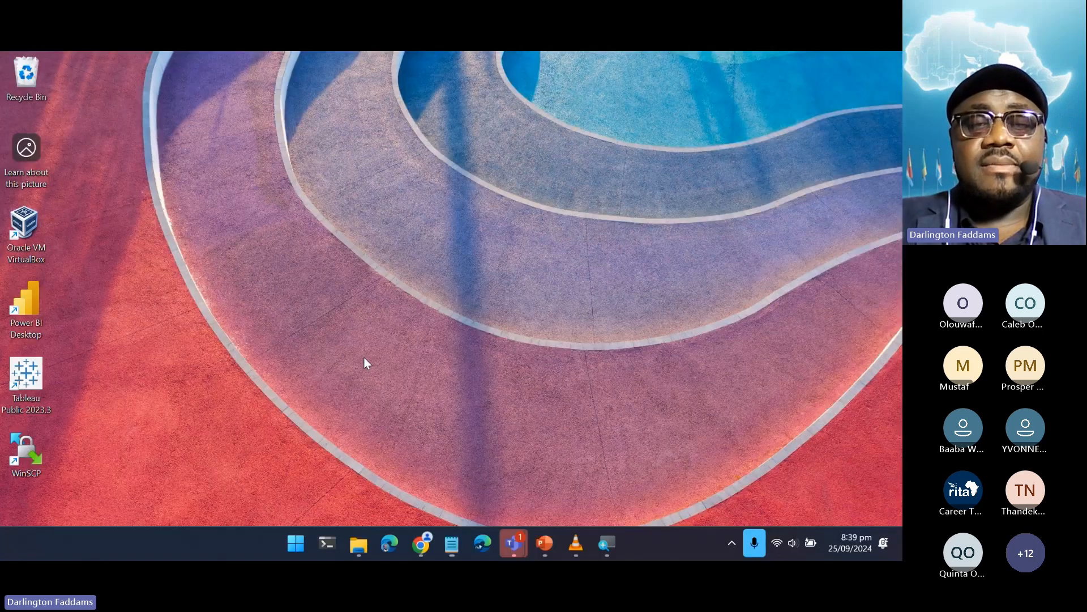
Paste the 10-step manual installation list into the Teams meeting chat and send it.
mouse_move(513, 545)
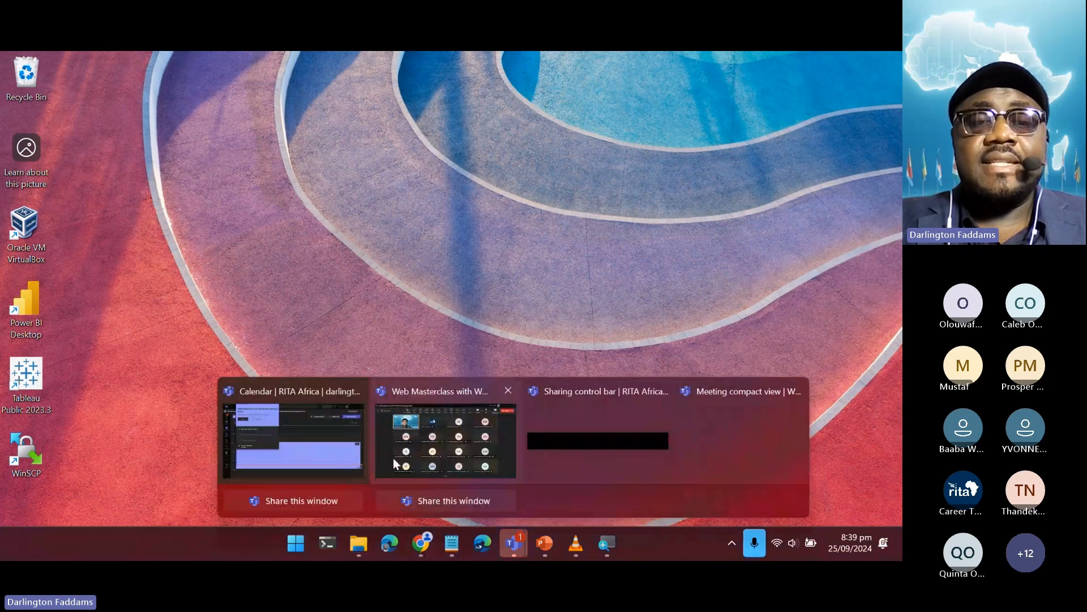
mouse_move(339, 450)
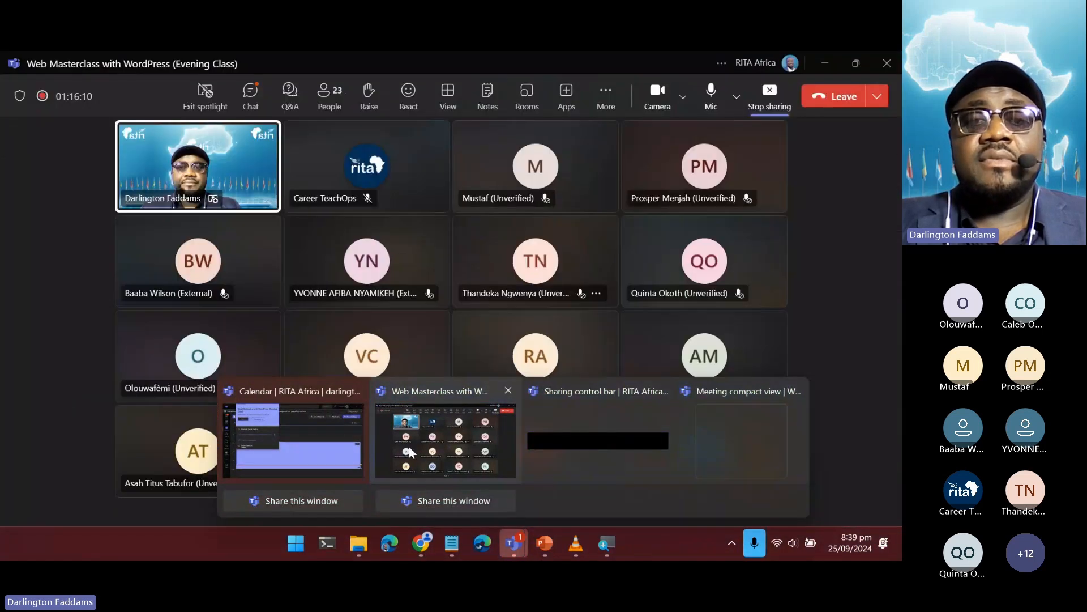
left_click(406, 453)
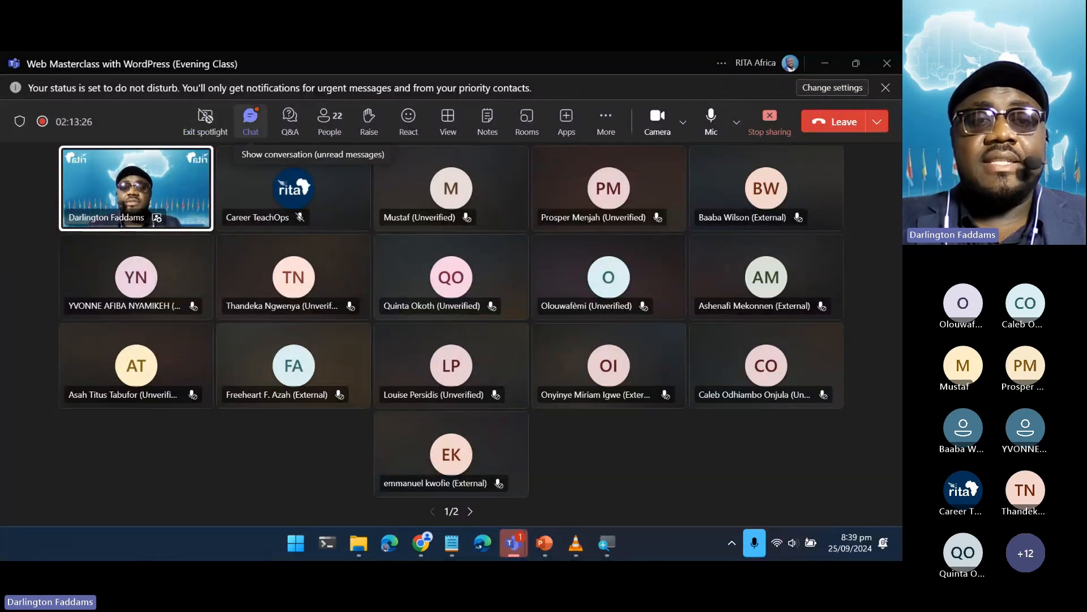
left_click(251, 119)
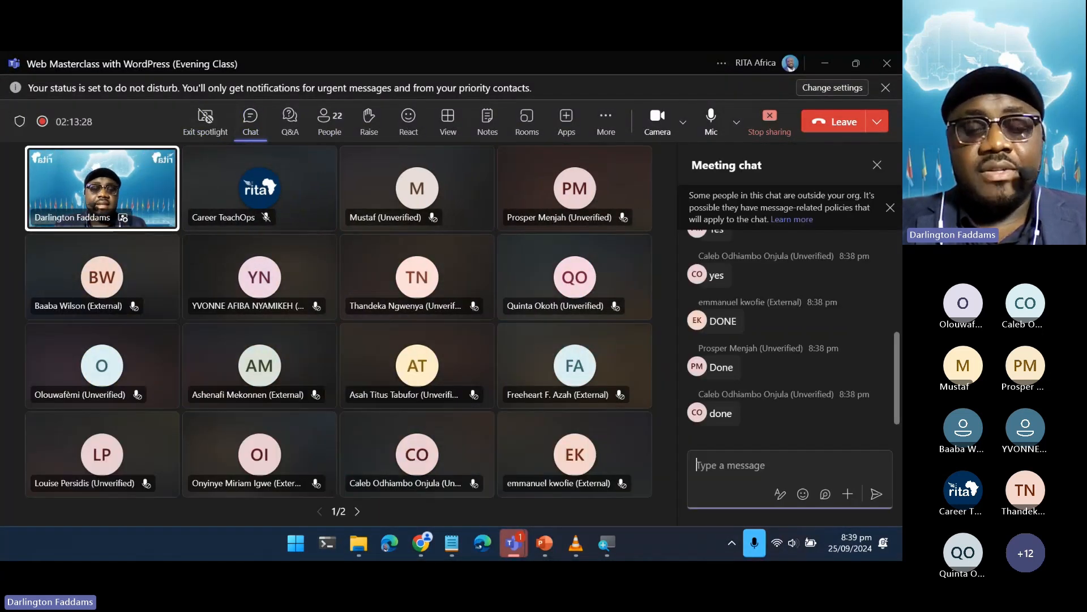
key("ctrl+v")
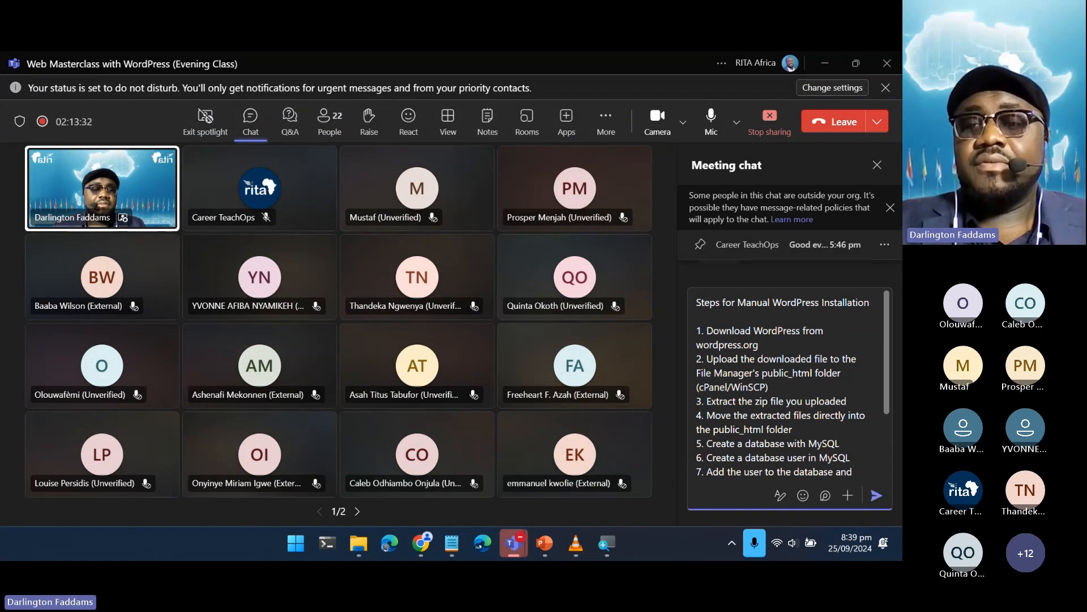
key("Return")
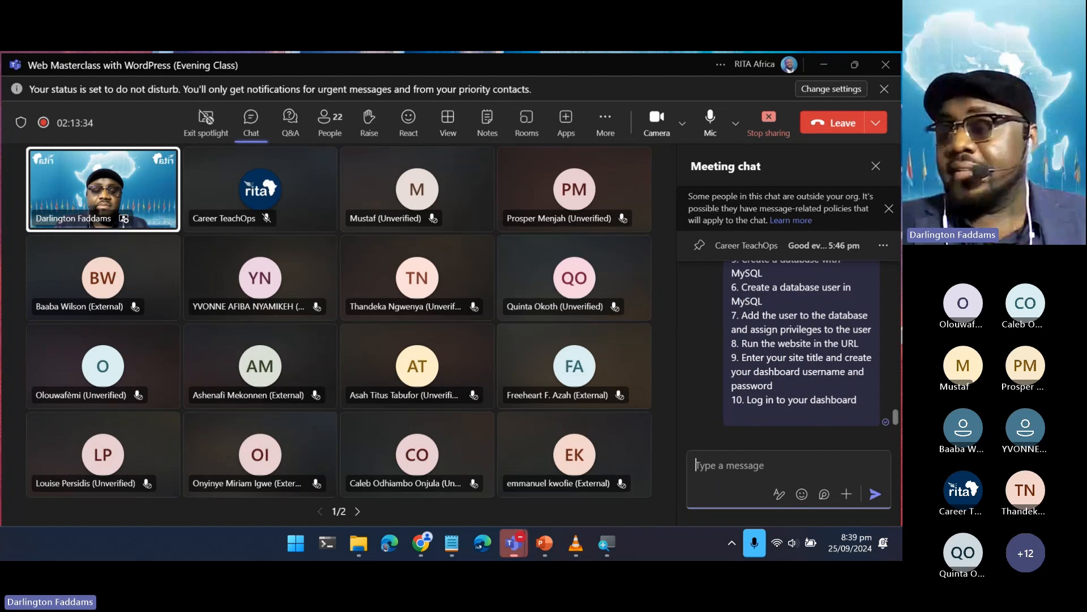
key("super+d")
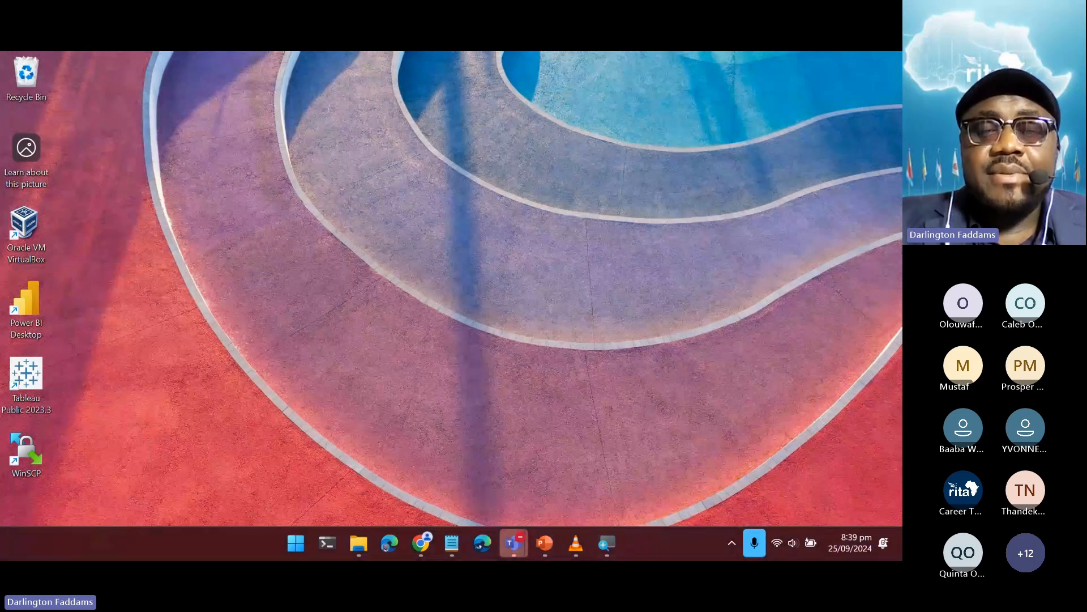
Restore the Notepad steps and highlight step 1, step 2, and the word WinSCP while explaining.
mouse_move(451, 543)
left_click(440, 412)
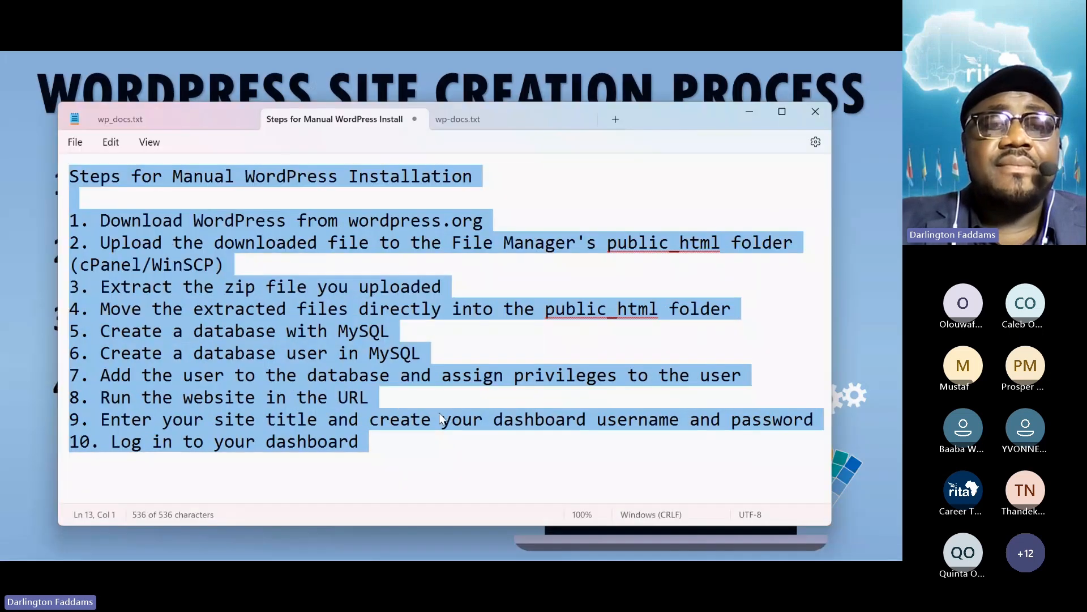
left_click(436, 402)
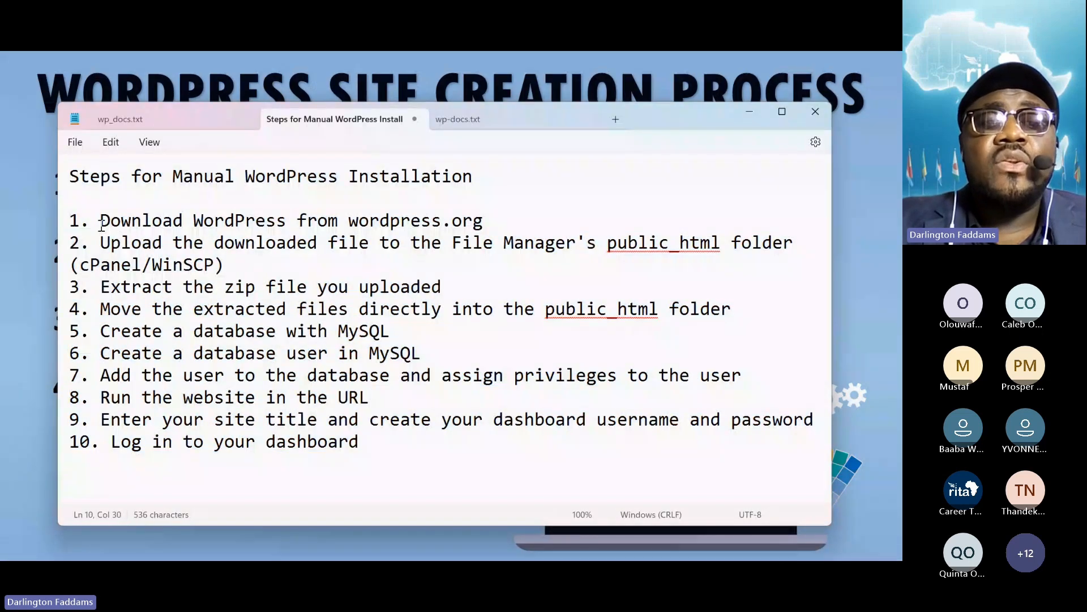
left_click_drag(100, 222, 493, 225)
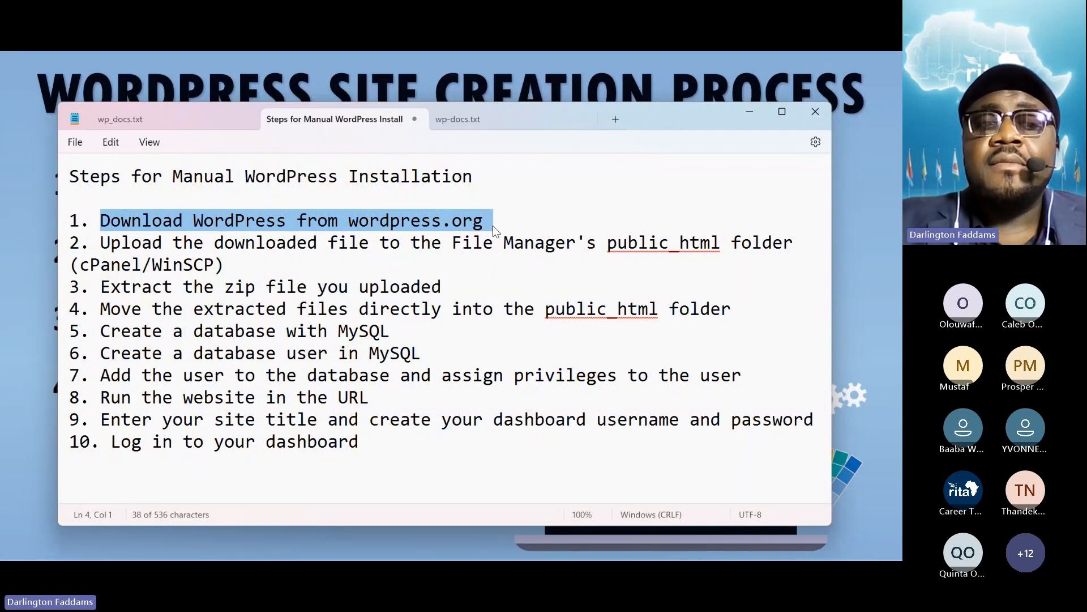
left_click_drag(101, 243, 592, 230)
triple_click(627, 241)
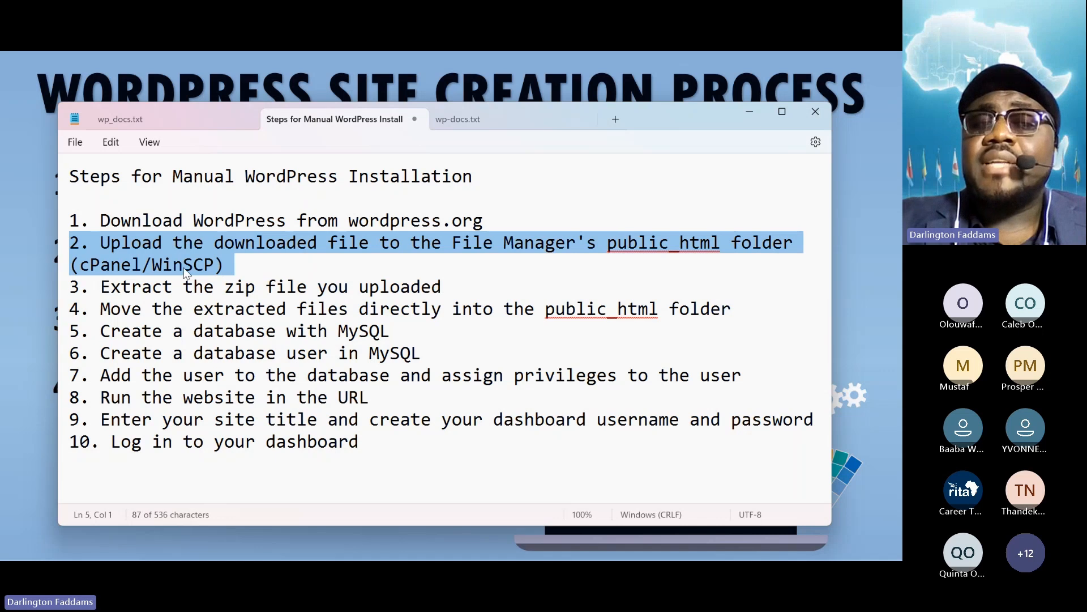
left_click(127, 265)
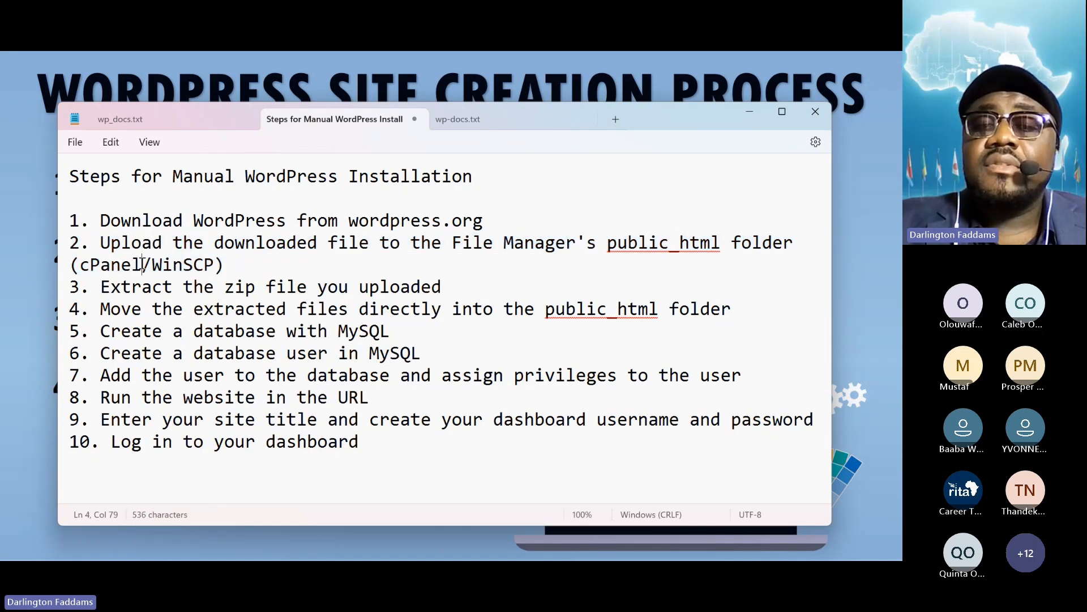
left_click(153, 265)
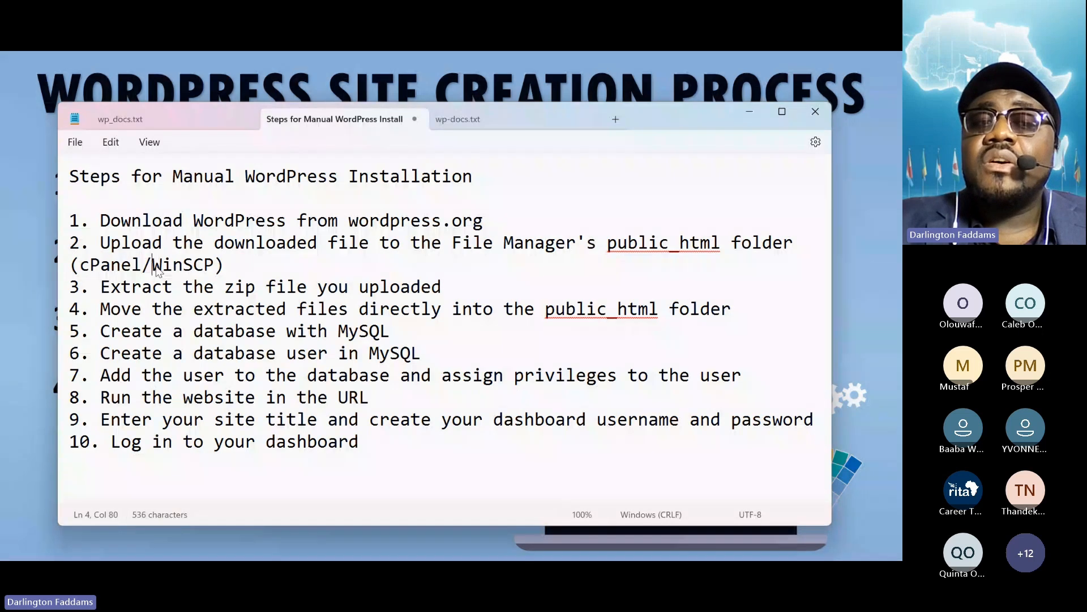
left_click_drag(154, 266, 216, 265)
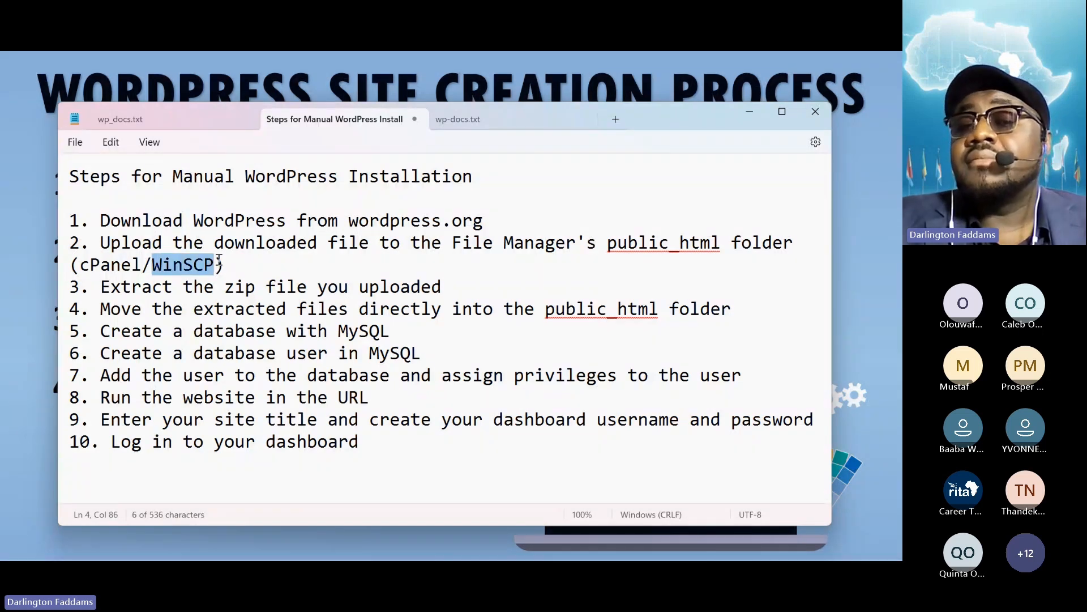
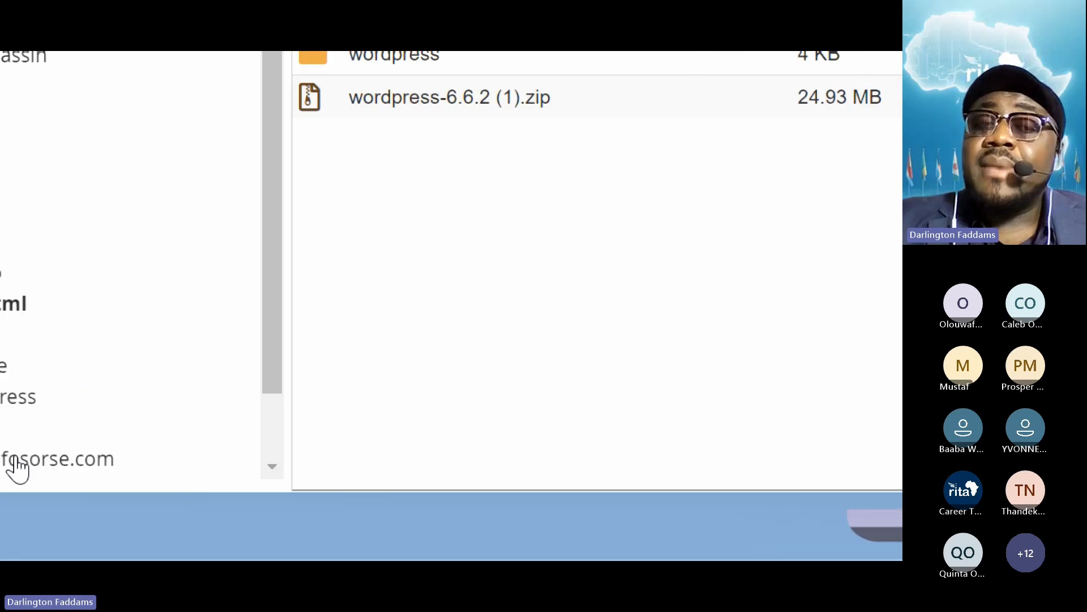
Open public_html and select the wordpress folder beside cgi-bin, old-site and the wordpress-6.6.2 (1).zip archive.
left_click(164, 312)
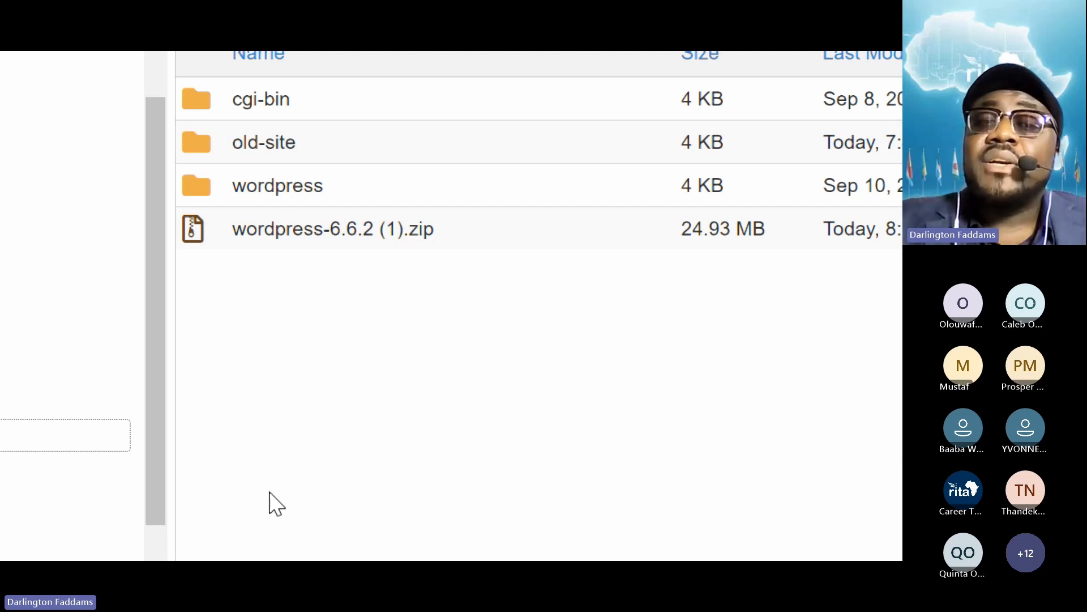
left_click(203, 191)
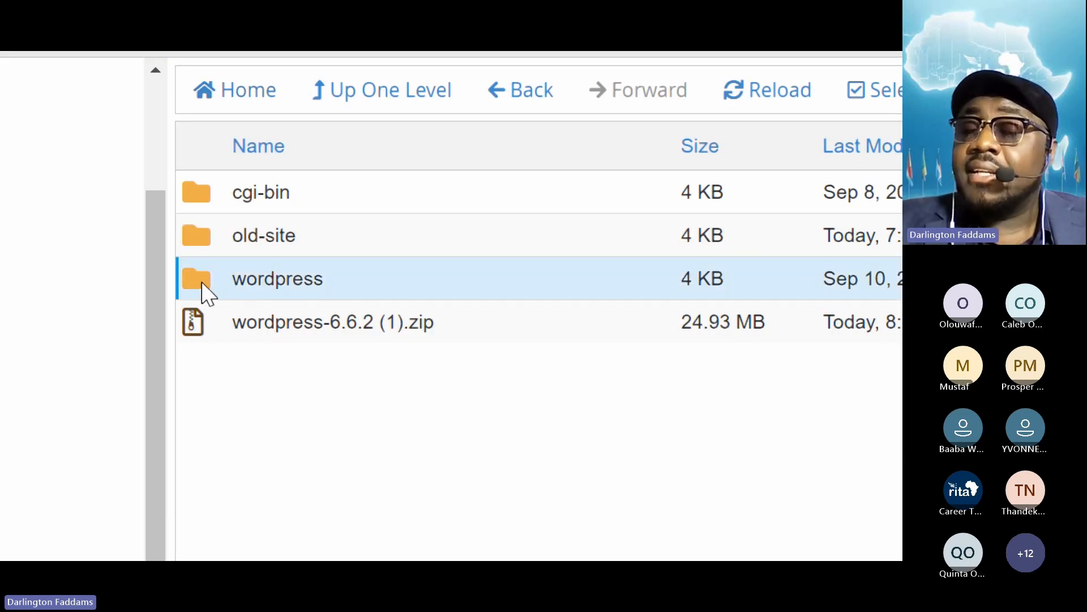
Open the wordpress folder and select all its contents (wp-admin, wp-content, wp-includes, index.php, etc.) for moving.
double_click(205, 292)
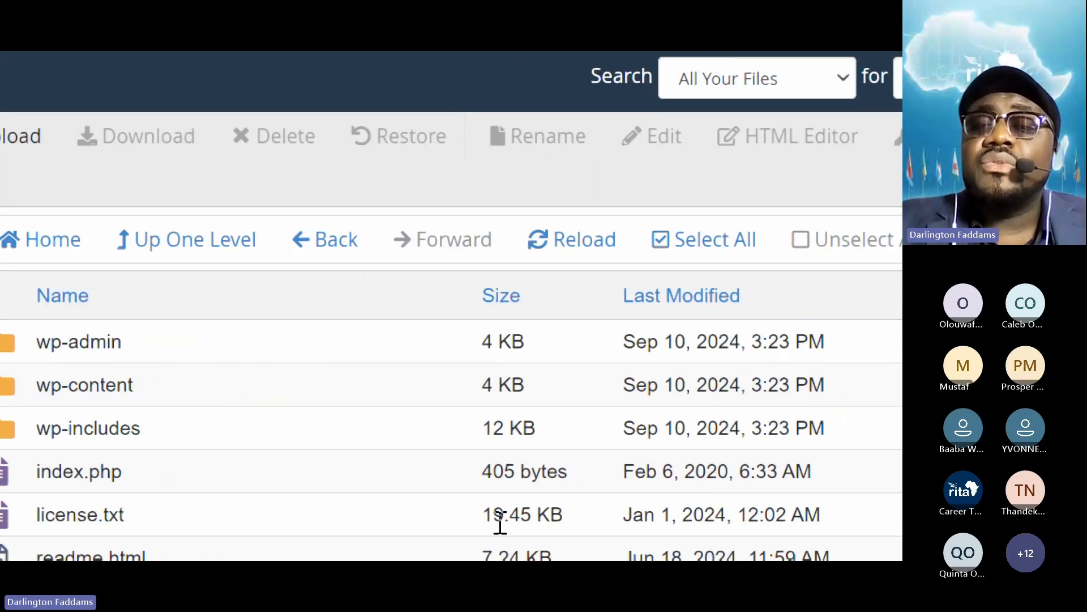
left_click(713, 248)
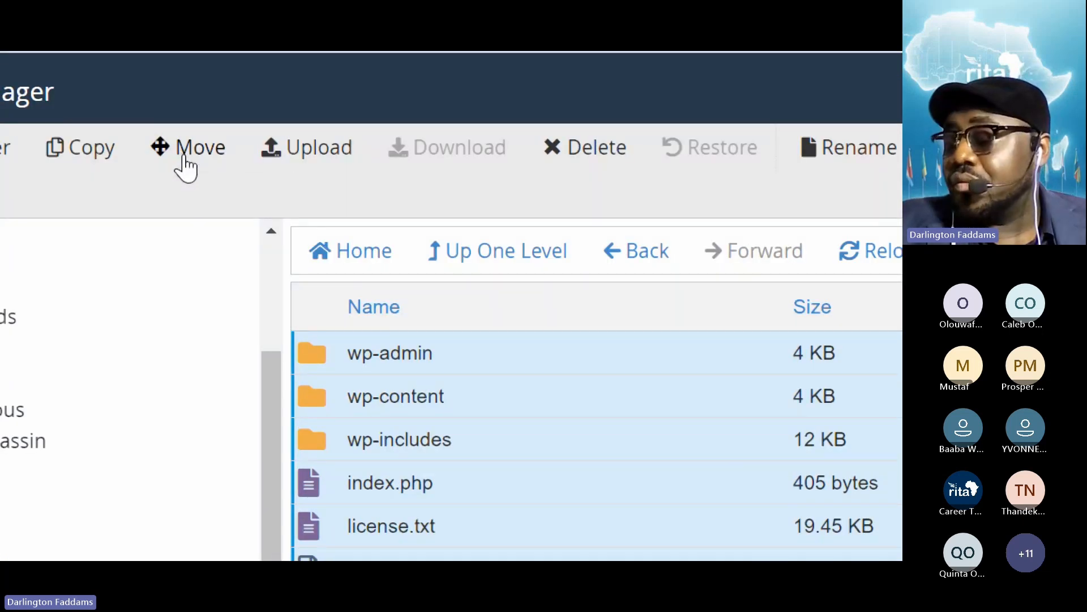
left_click(185, 164)
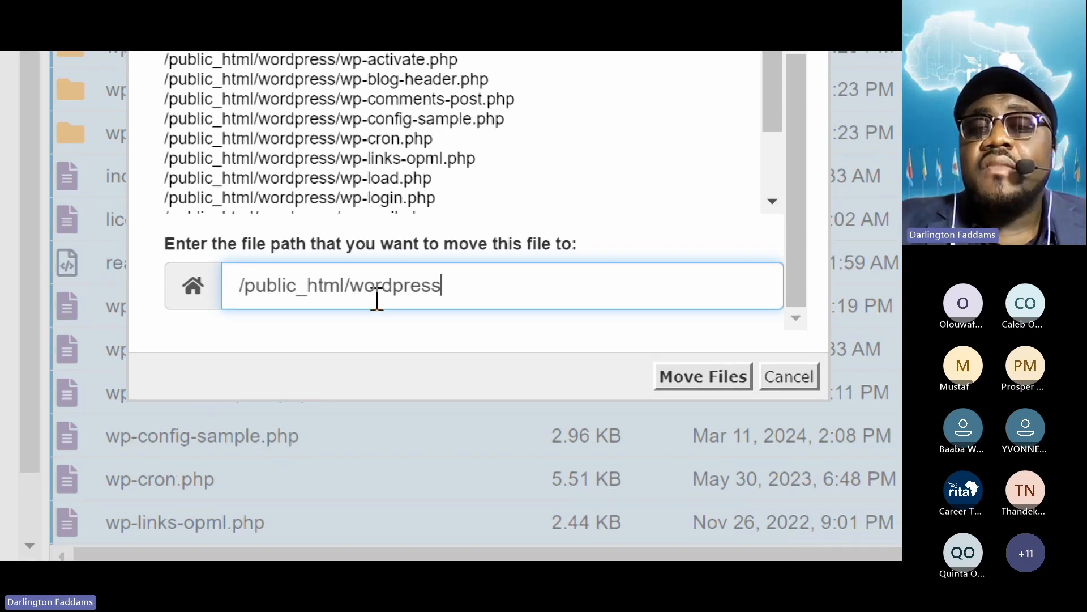
Set the move destination to /public_html and move the WordPress files there.
key("BackSpace")
key("BackSpace")
key("BackSpace")
key("BackSpace")
key("BackSpace")
key("BackSpace")
key("BackSpace")
key("BackSpace")
key("BackSpace")
key("BackSpace")
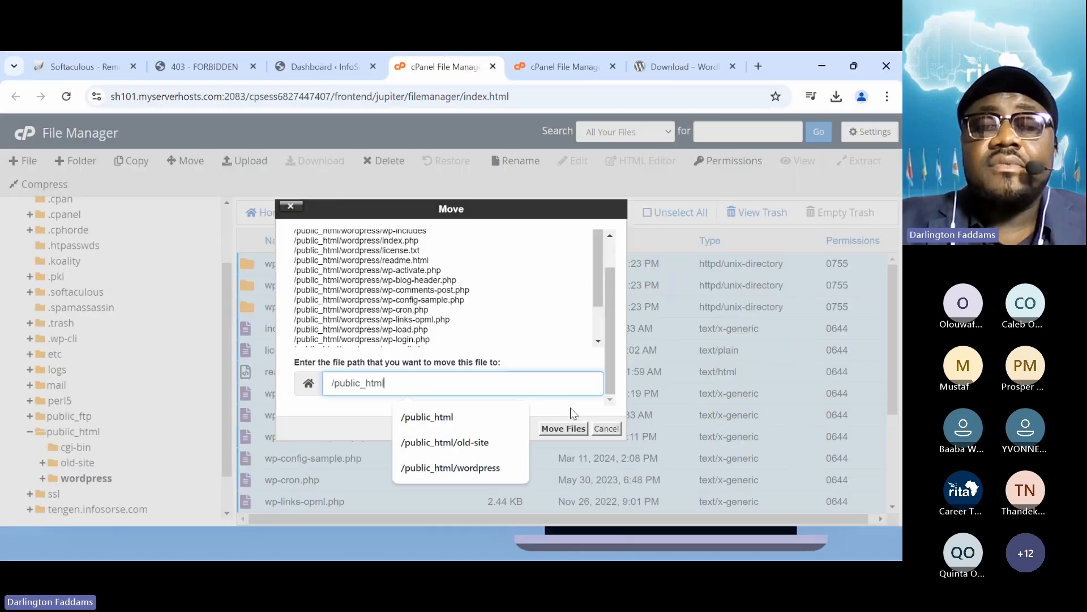
left_click(564, 429)
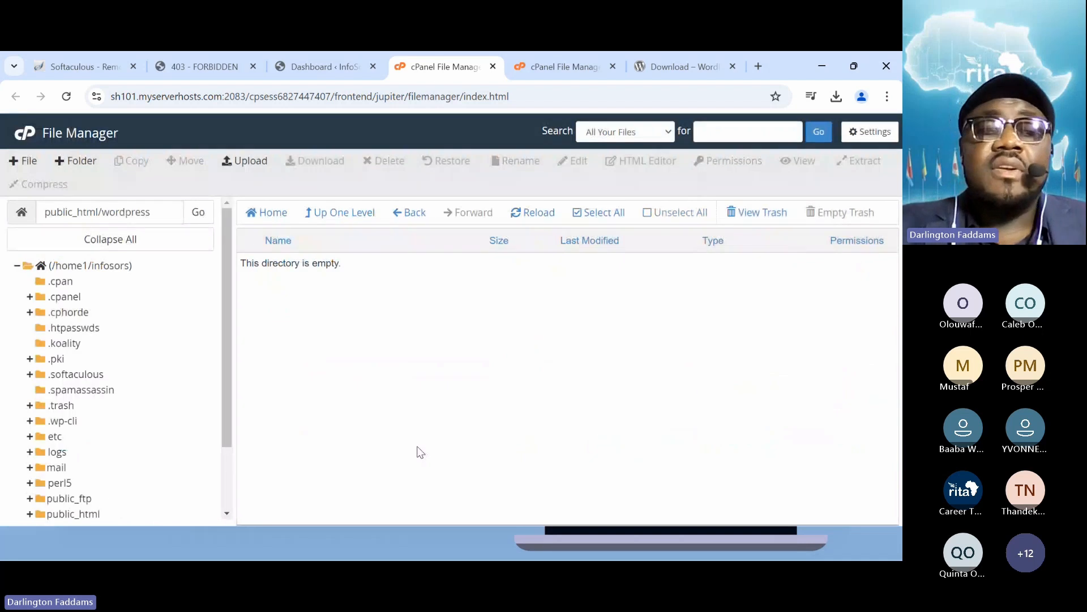
Go up to public_html and reload it, confirming wp-admin, wp-content, wp-includes and index.php are listed.
left_click(347, 220)
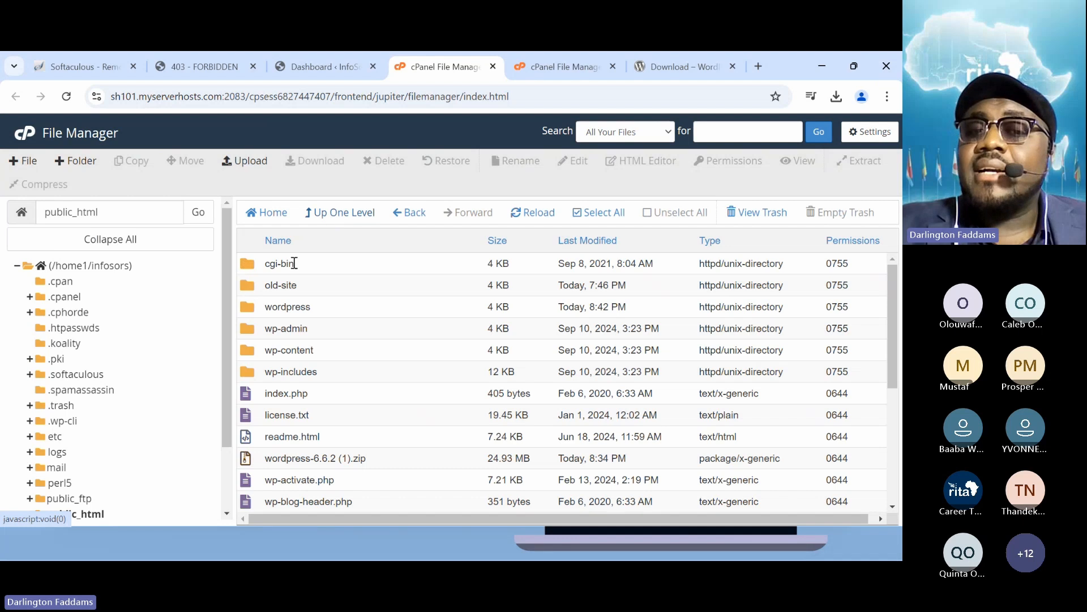
scroll(287, 417, "down", 1)
scroll(286, 417, "up", 1)
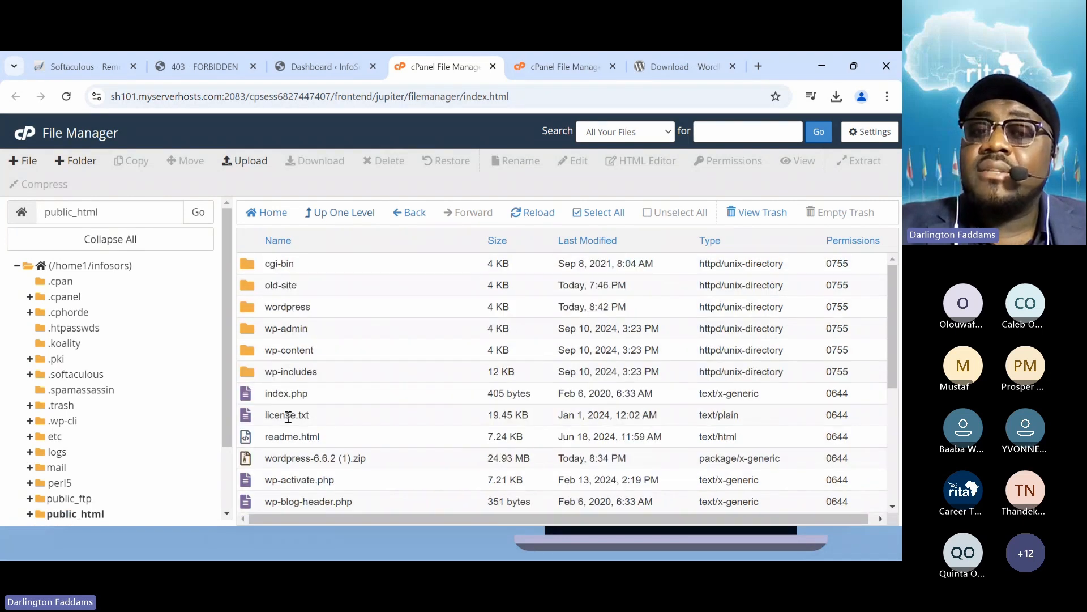
scroll(128, 440, "down", 1)
left_click(54, 438)
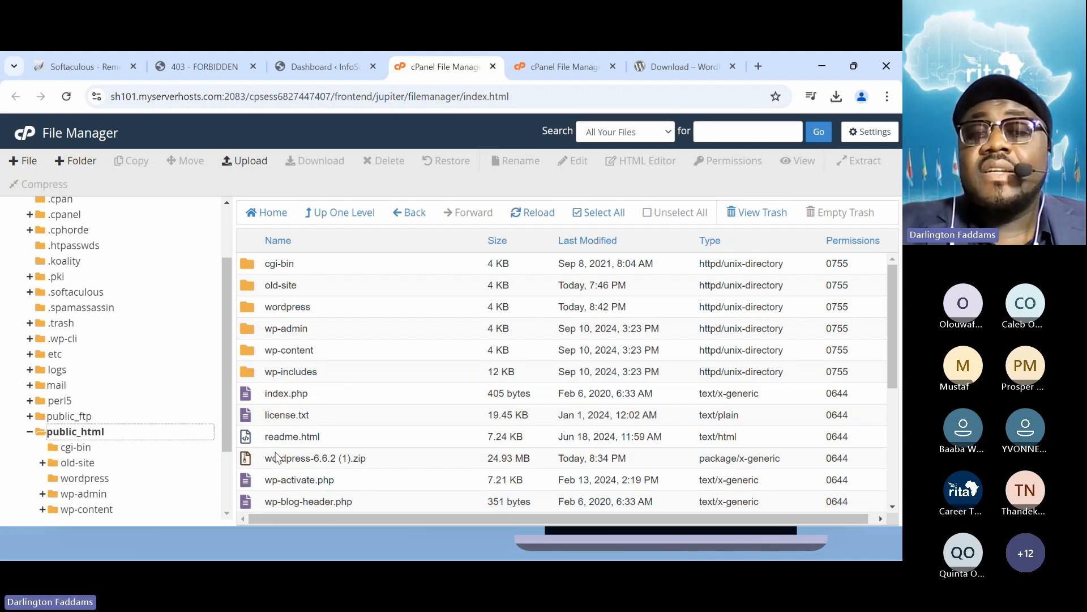
scroll(302, 435, "down", 4)
scroll(302, 434, "up", 4)
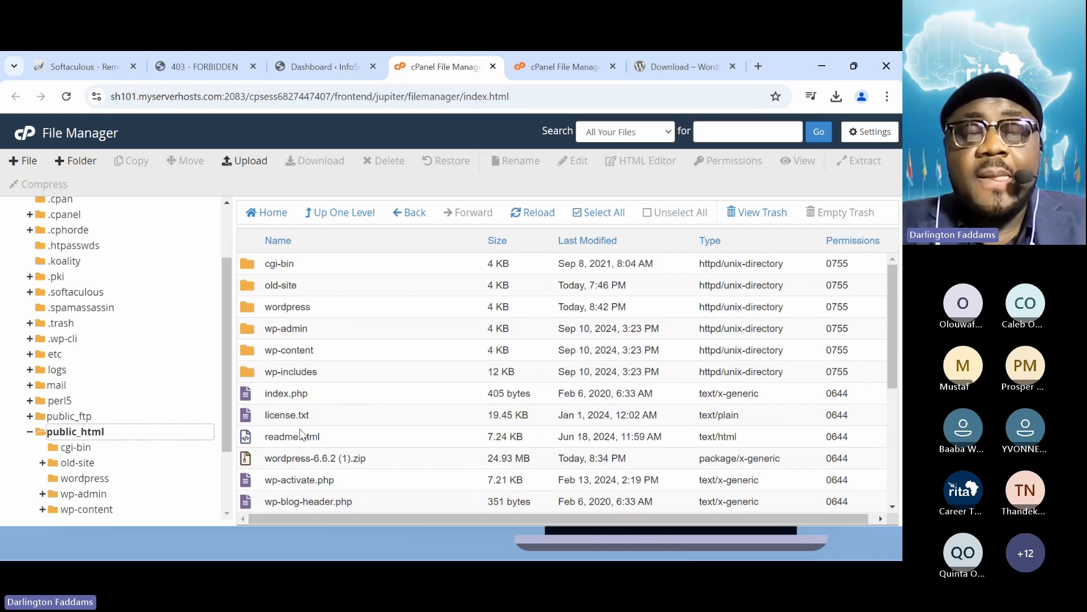
key("alt+Tab")
key("alt+Tab")
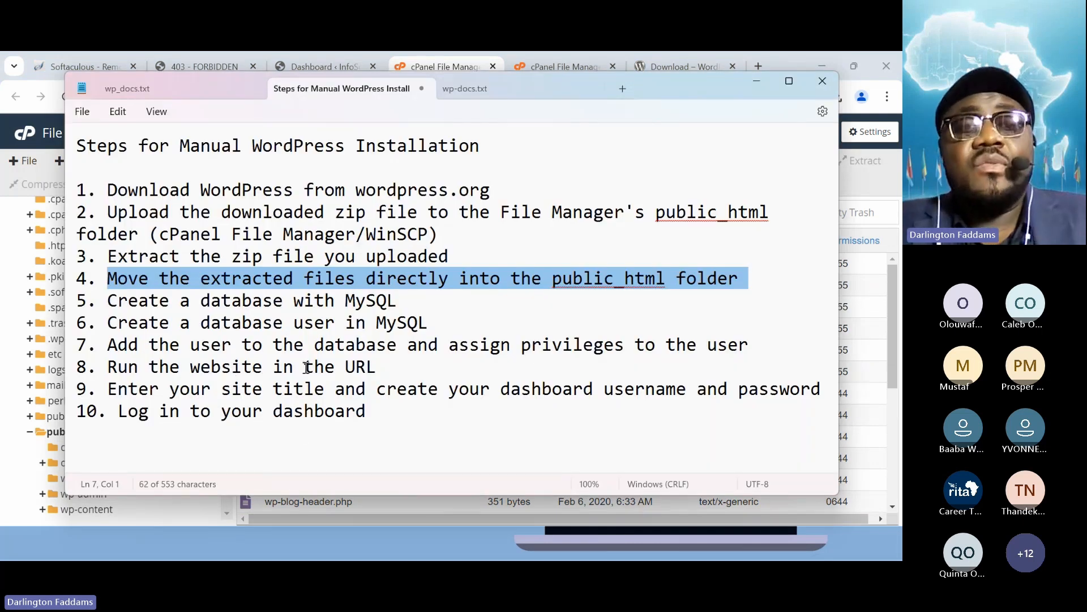
After checking step 4 in the Notepad installation notes, return to cPanel File Manager.
key("alt+Tab")
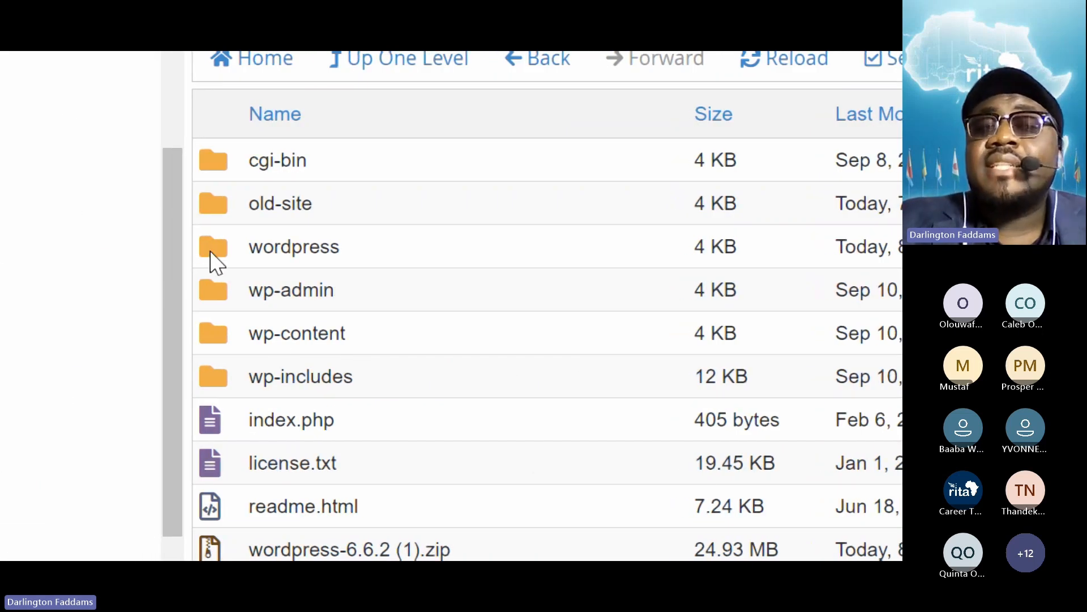
Delete the empty /public_html/wordpress folder and confirm sending it to the trash.
left_click(211, 255)
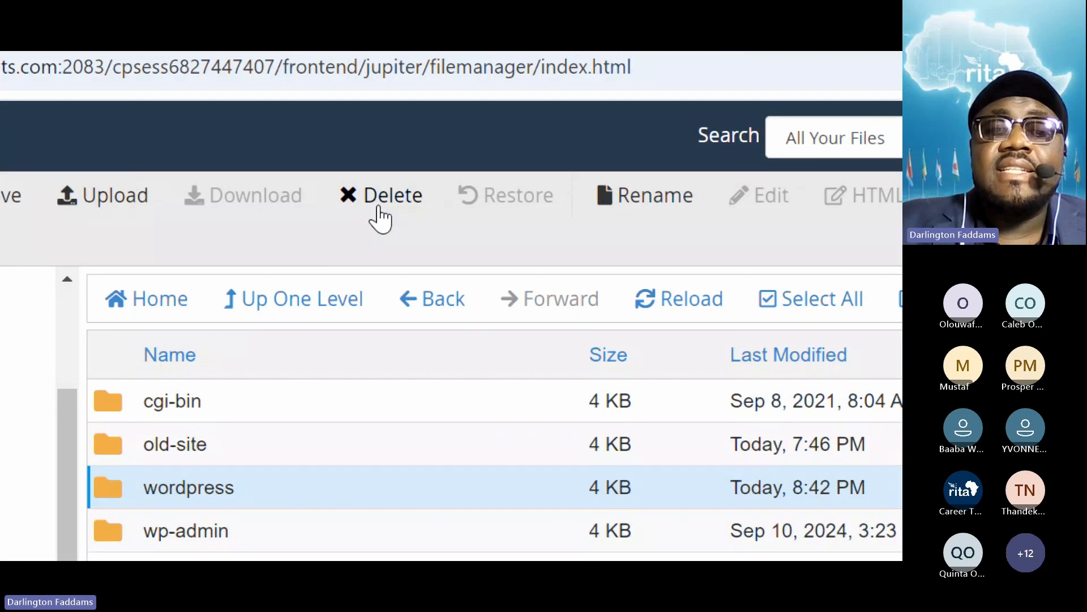
left_click(378, 206)
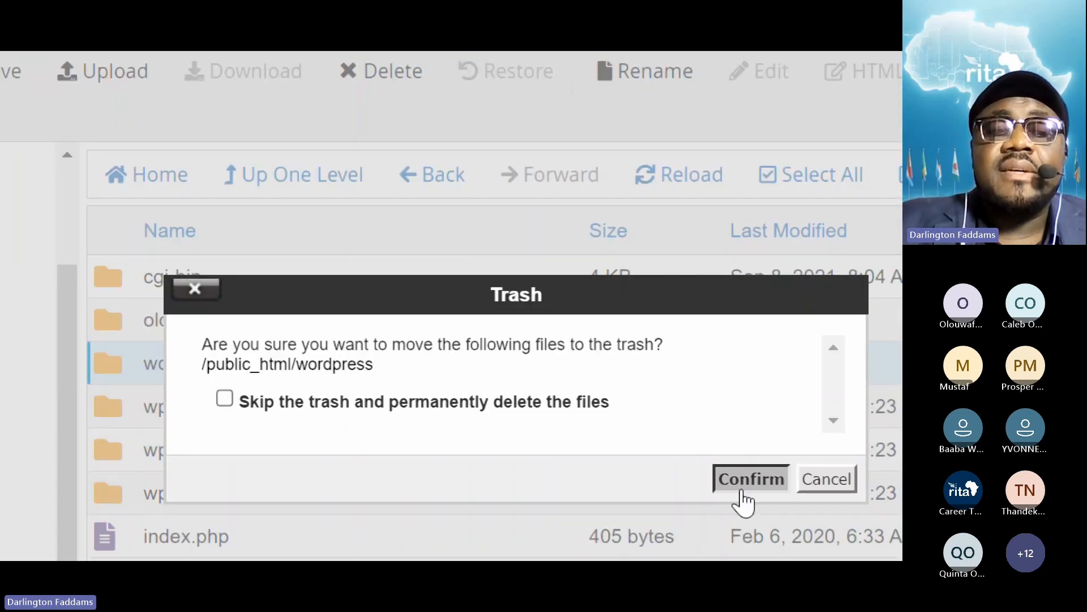
left_click(740, 483)
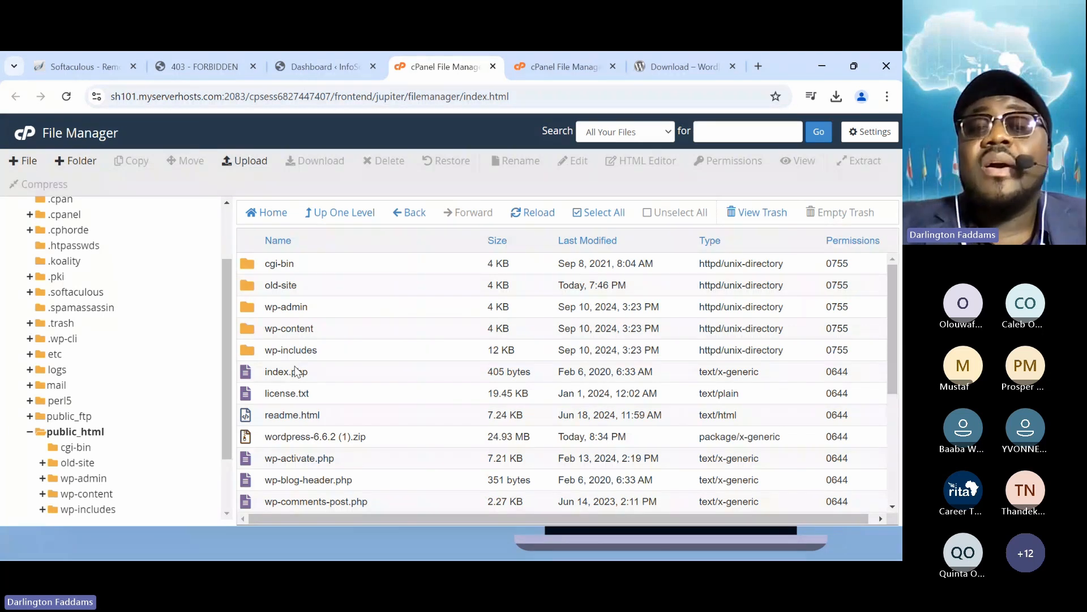
Trash the wordpress-6.6.2 (1).zip archive from public_html and scroll back to the top.
scroll(297, 371, "down", 3)
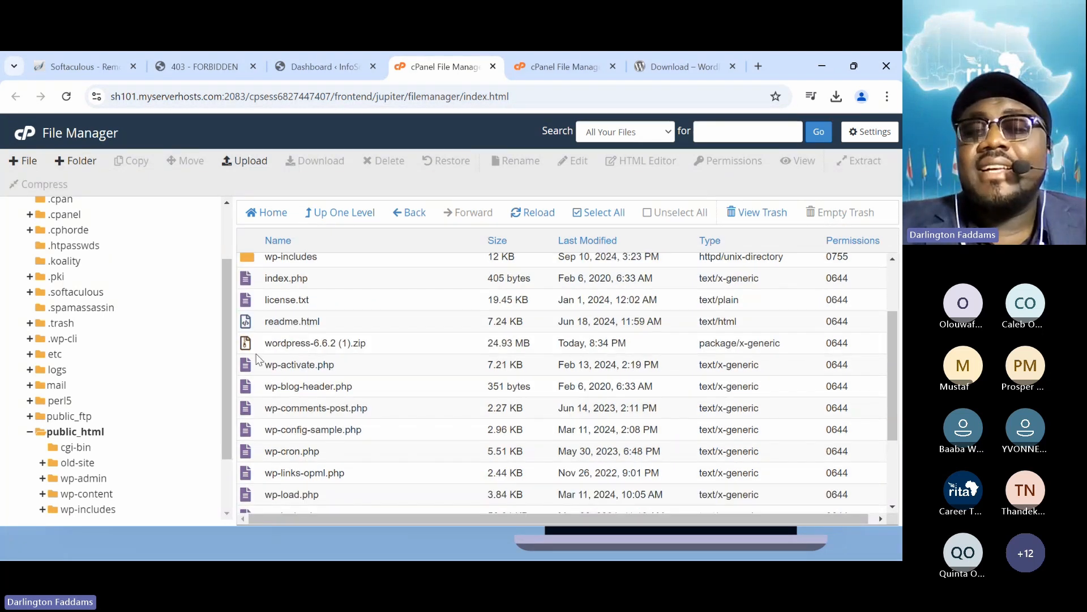
left_click(248, 351)
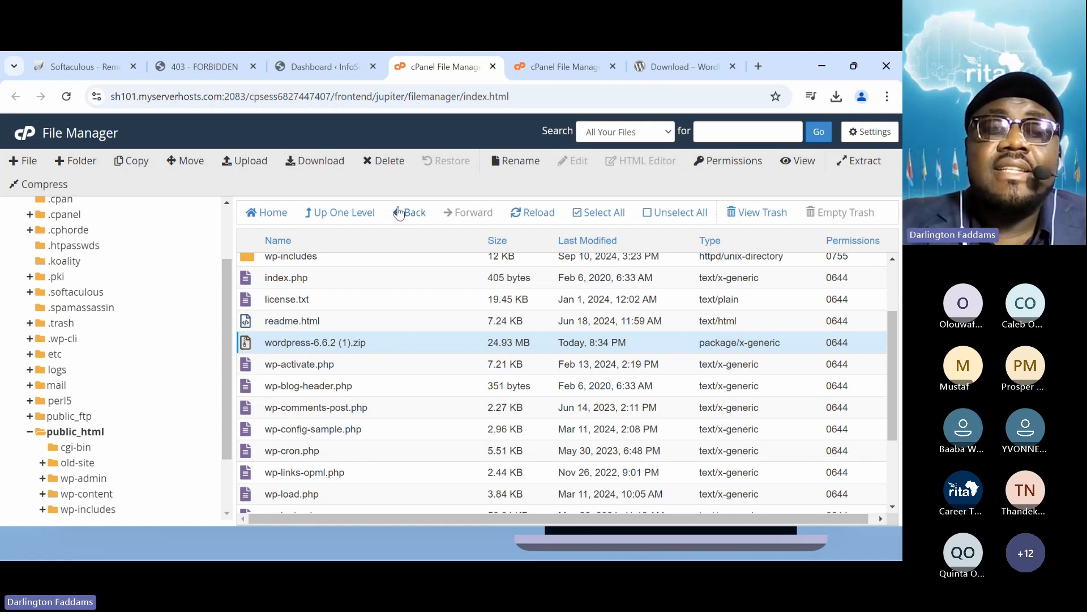
left_click(396, 171)
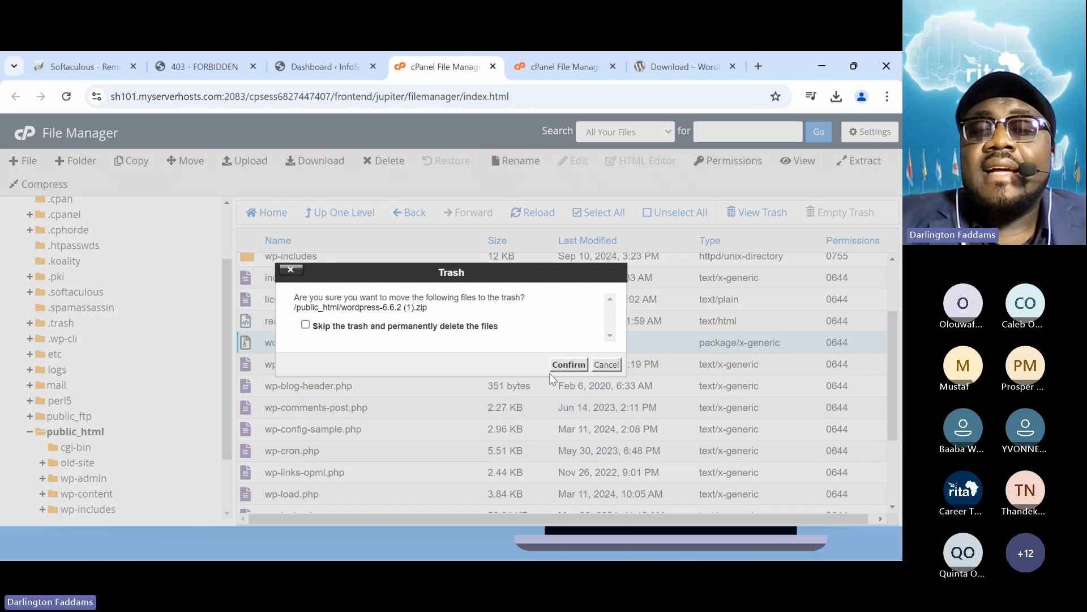
left_click(567, 366)
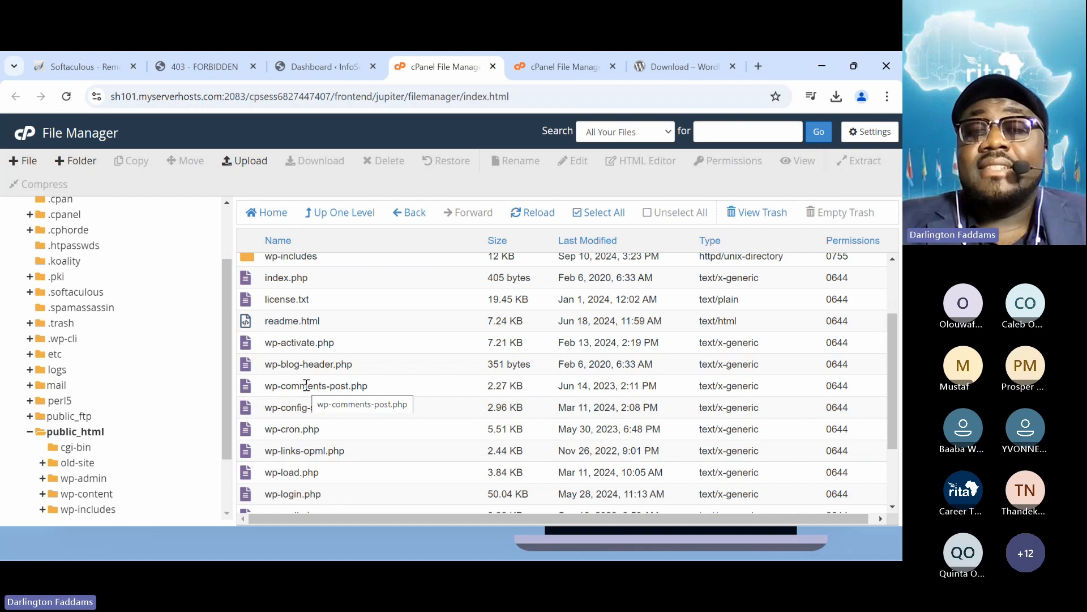
scroll(306, 385, "up", 1)
scroll(306, 385, "up", 1)
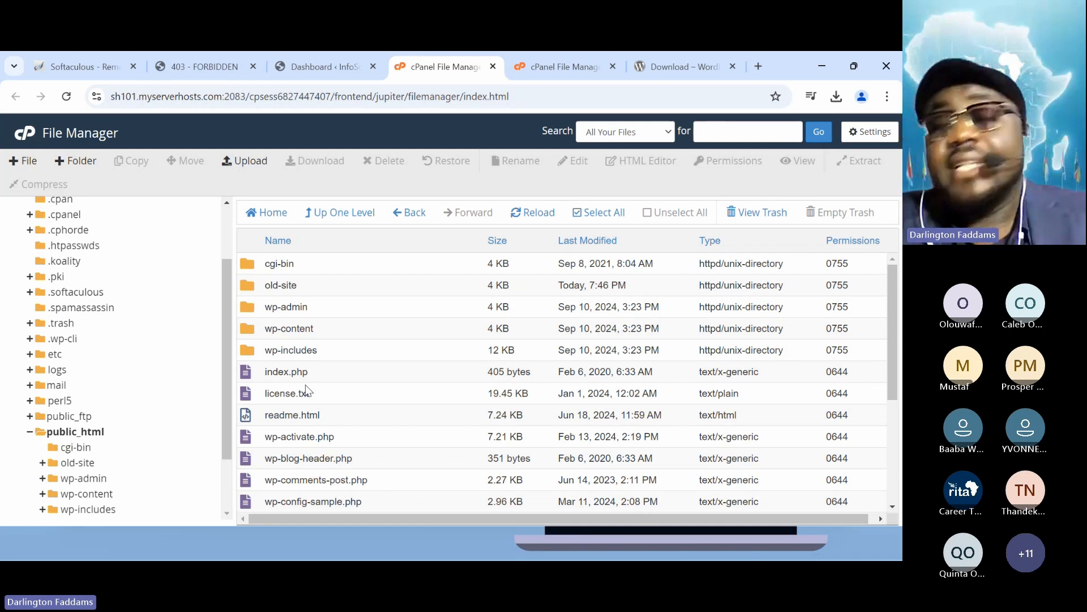
key("alt+Tab")
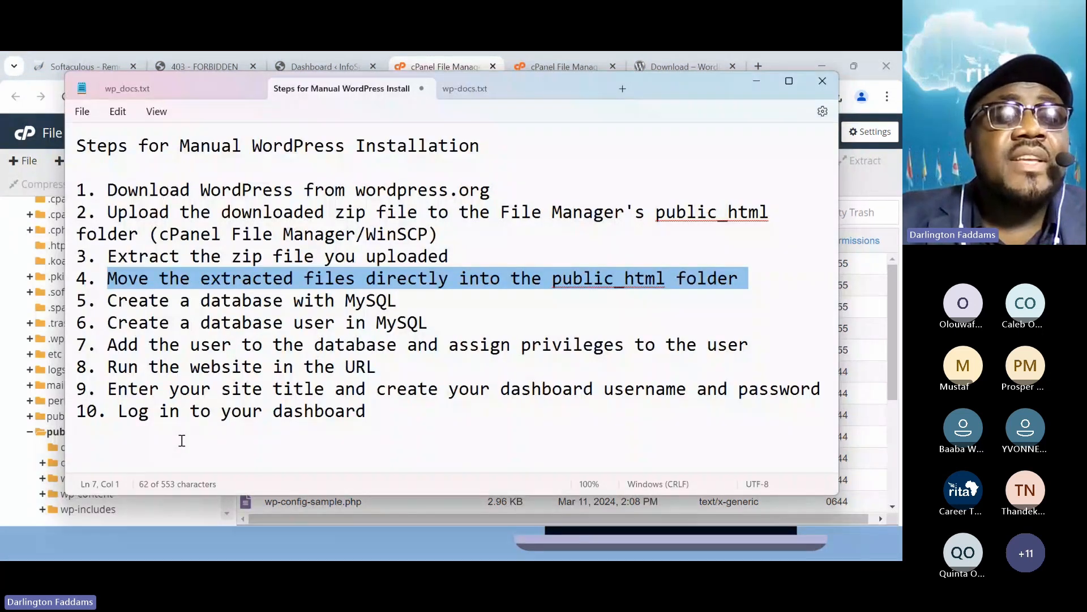
left_click_drag(108, 301, 418, 306)
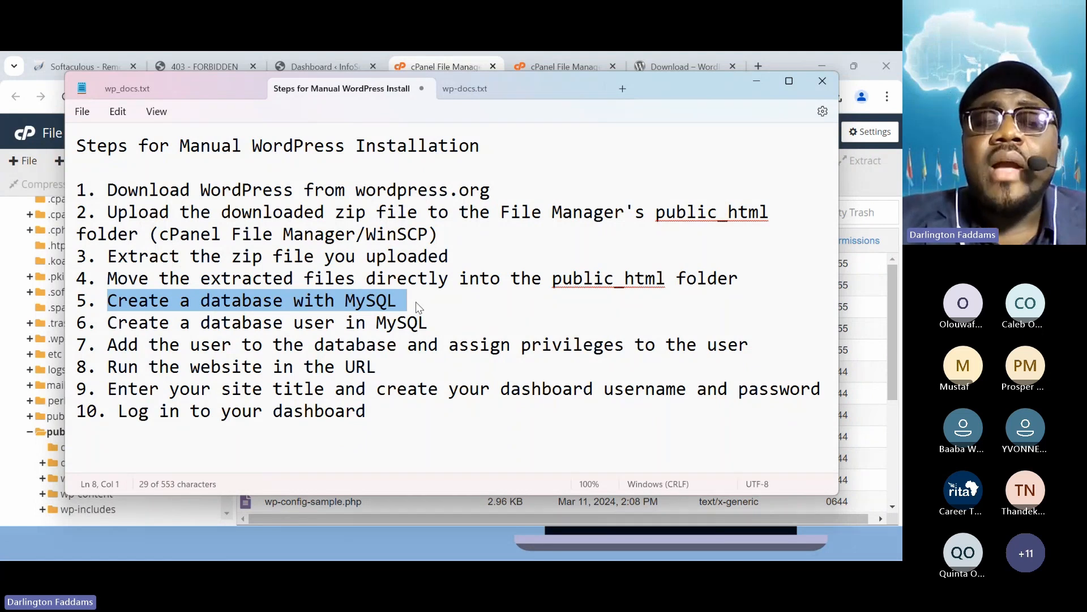
left_click(406, 301)
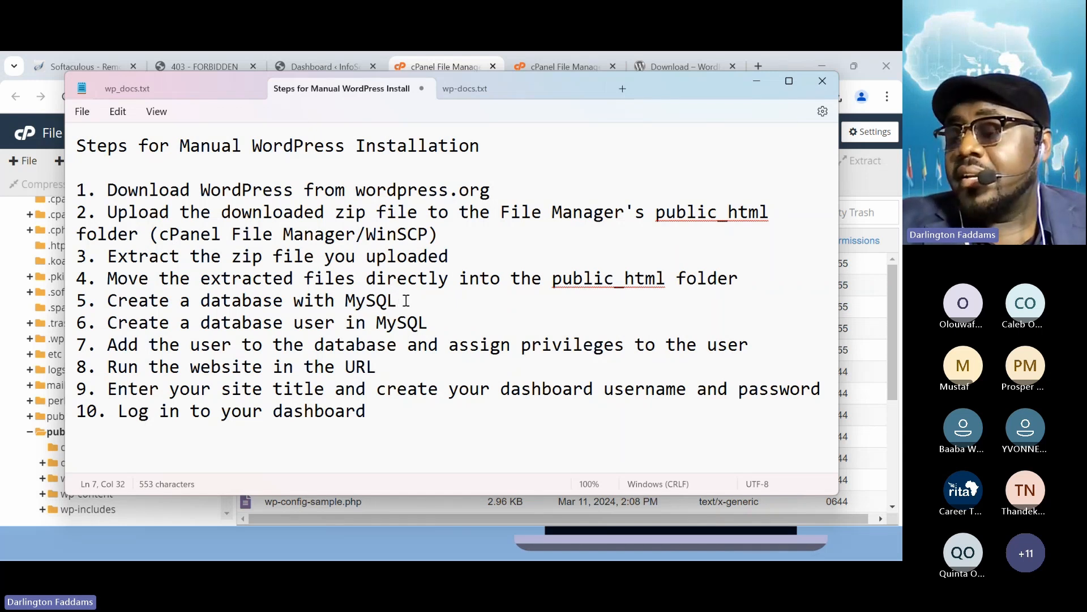
left_click_drag(406, 301, 110, 305)
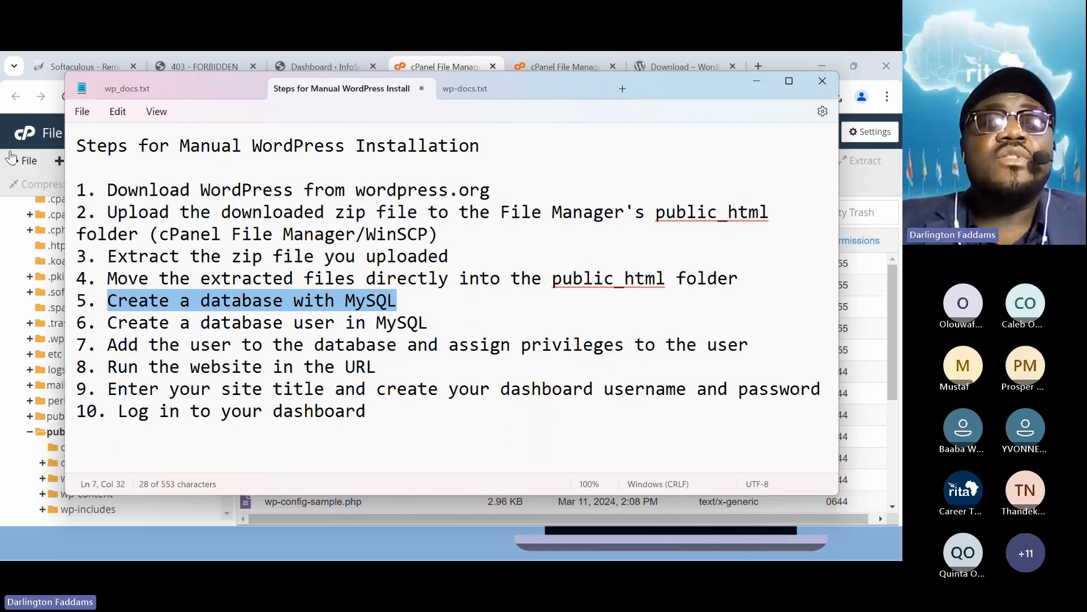
Return to the browser, go from Softaculous to cPanel home, and open MySQL Databases.
left_click(59, 59)
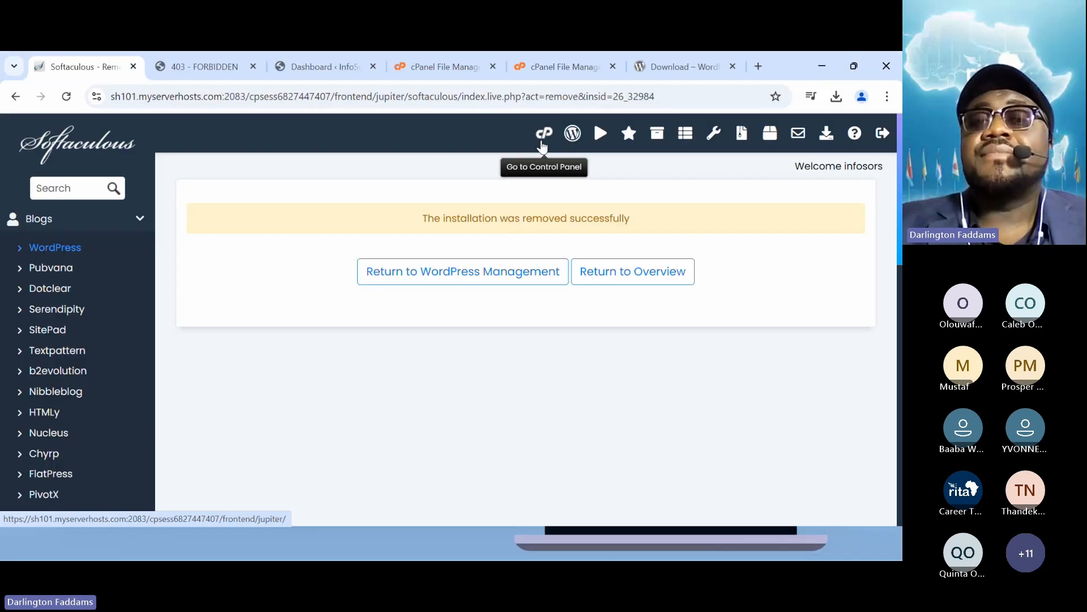
left_click(541, 143)
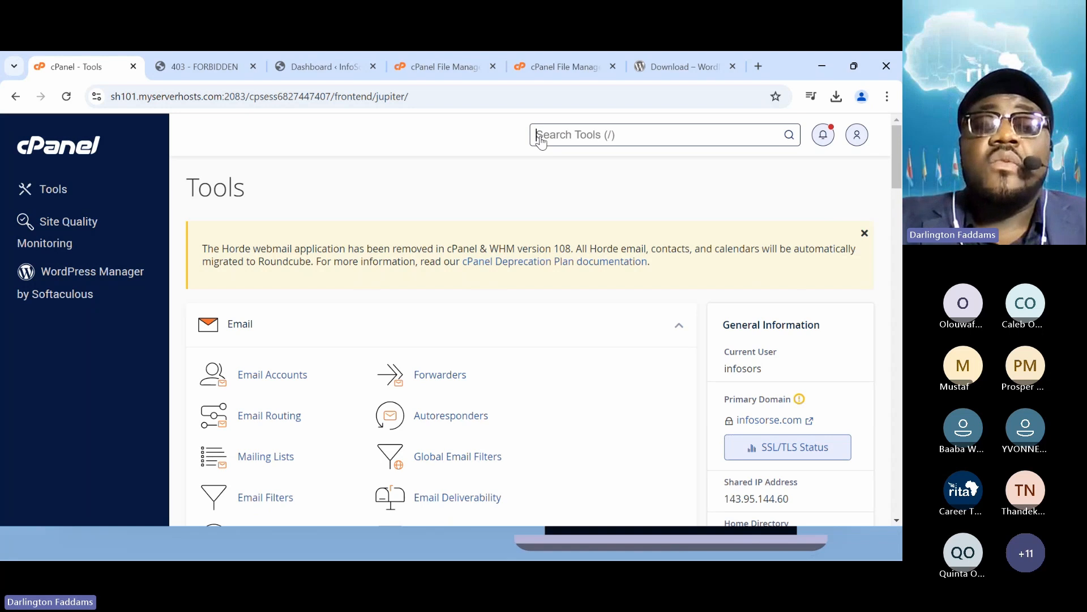
scroll(524, 337, "down", 8)
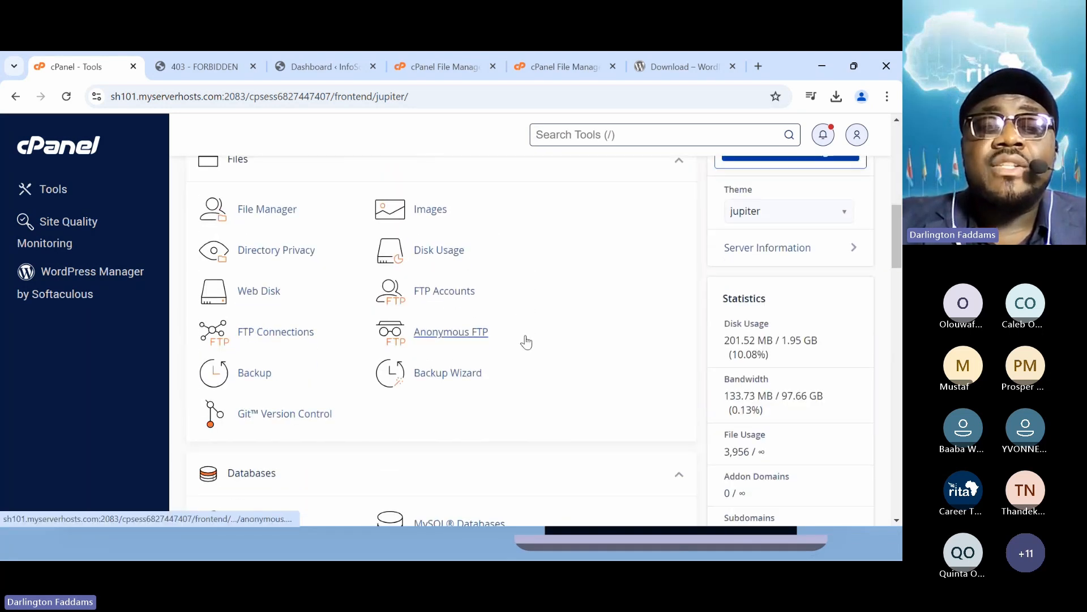
scroll(525, 340, "down", 6)
scroll(527, 341, "up", 2)
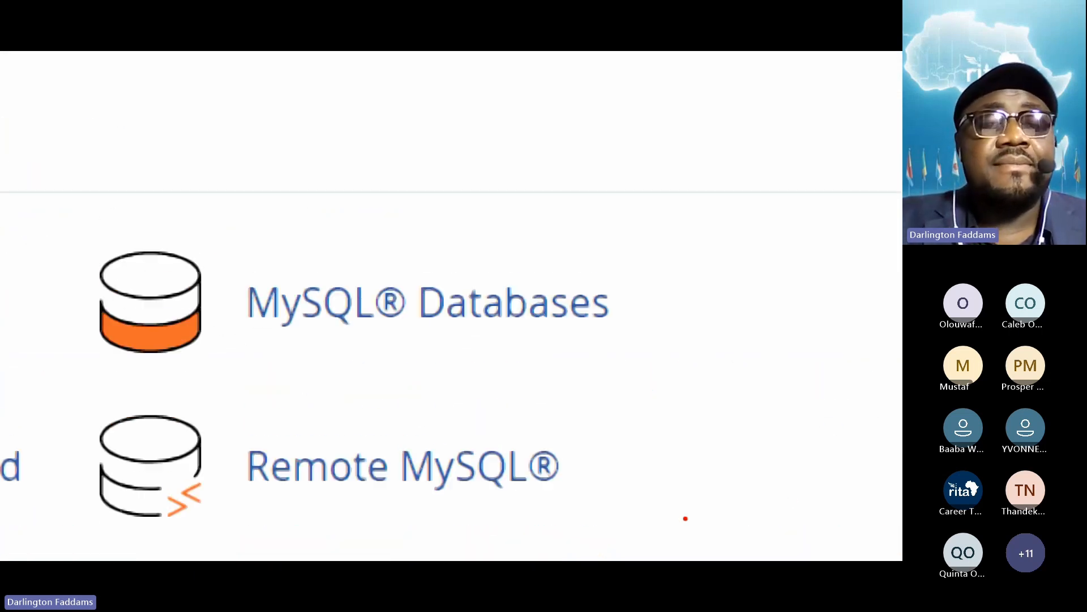
mouse_move(72, 181)
left_mouse_down()
mouse_move(541, 275)
mouse_move(676, 344)
mouse_move(668, 347)
left_mouse_up()
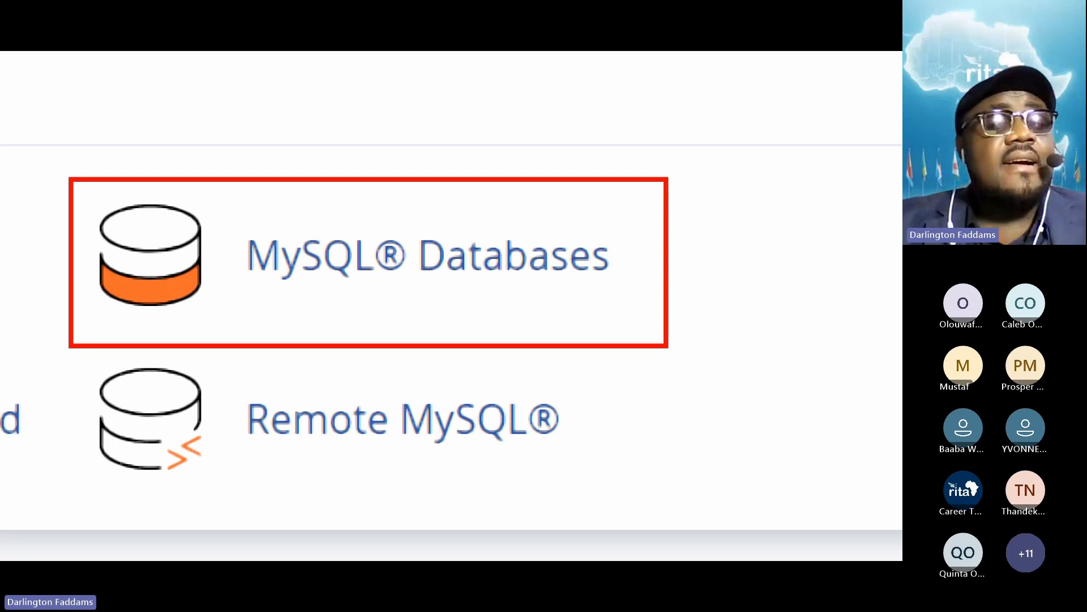
key("Escape")
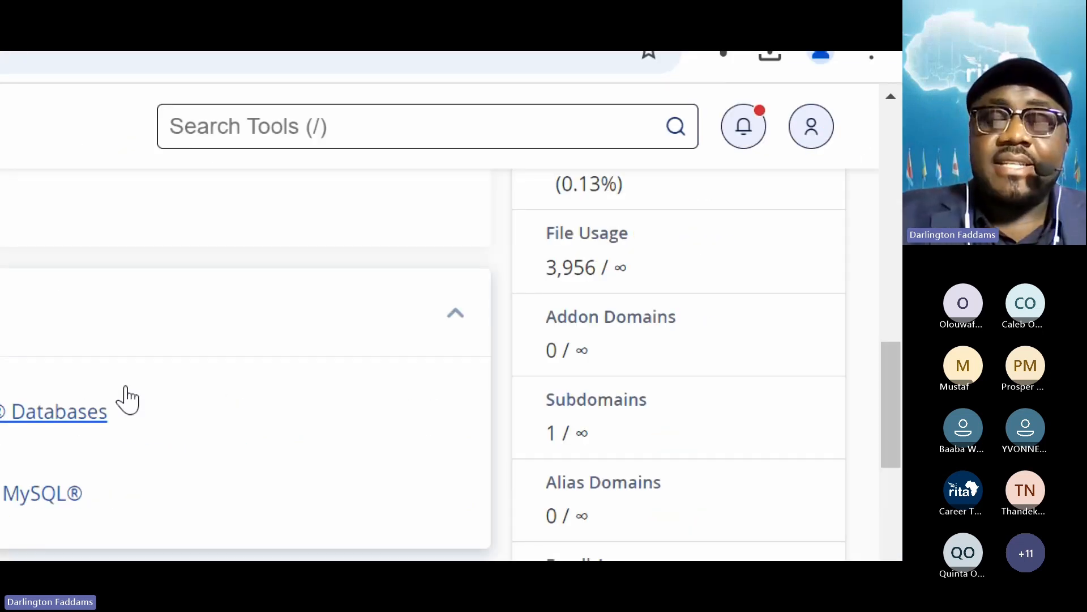
key("ctrl+4")
left_click(491, 278)
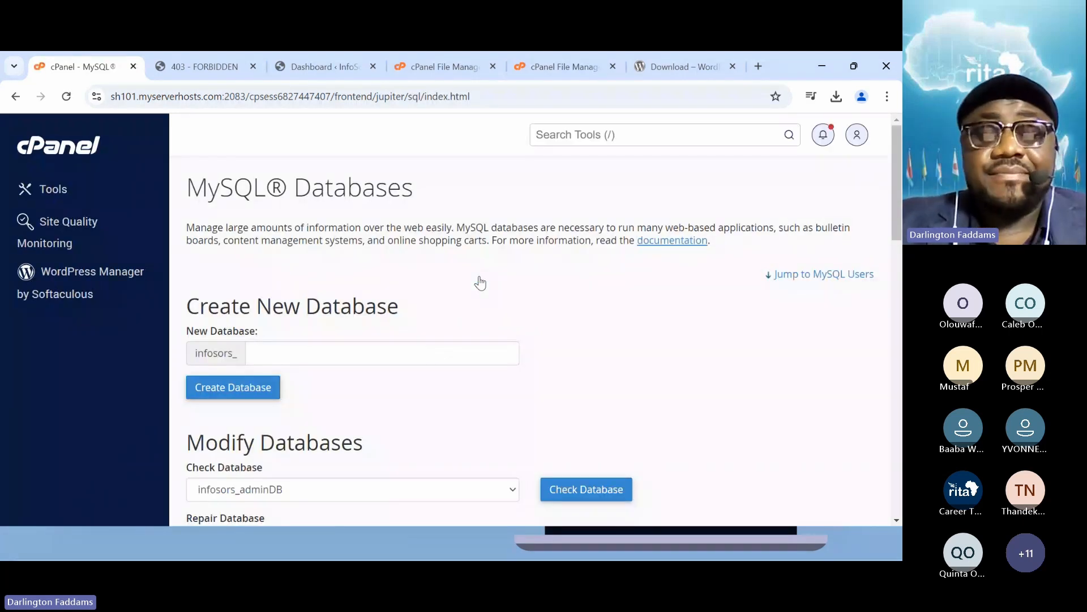
Permanently delete the old adminDB and maindb databases.
scroll(460, 335, "down", 7)
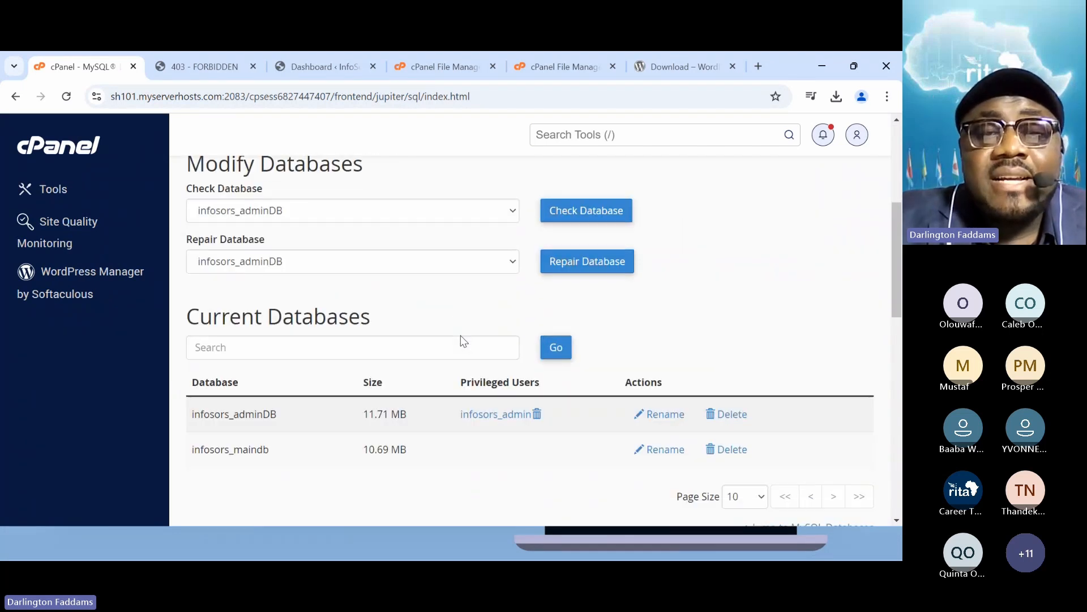
scroll(462, 335, "down", 1)
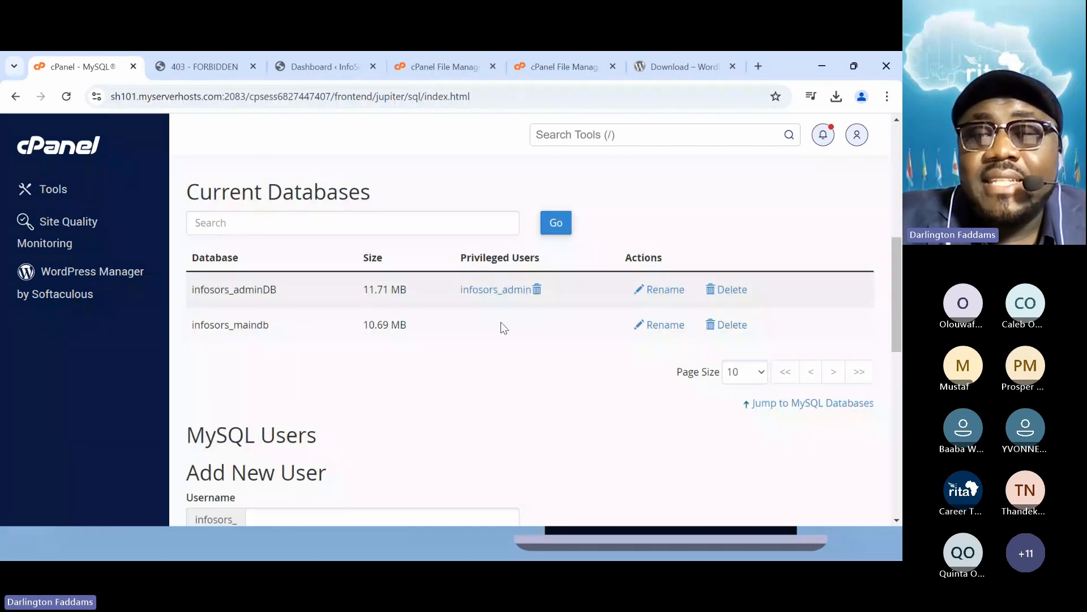
left_click(727, 290)
left_click(250, 255)
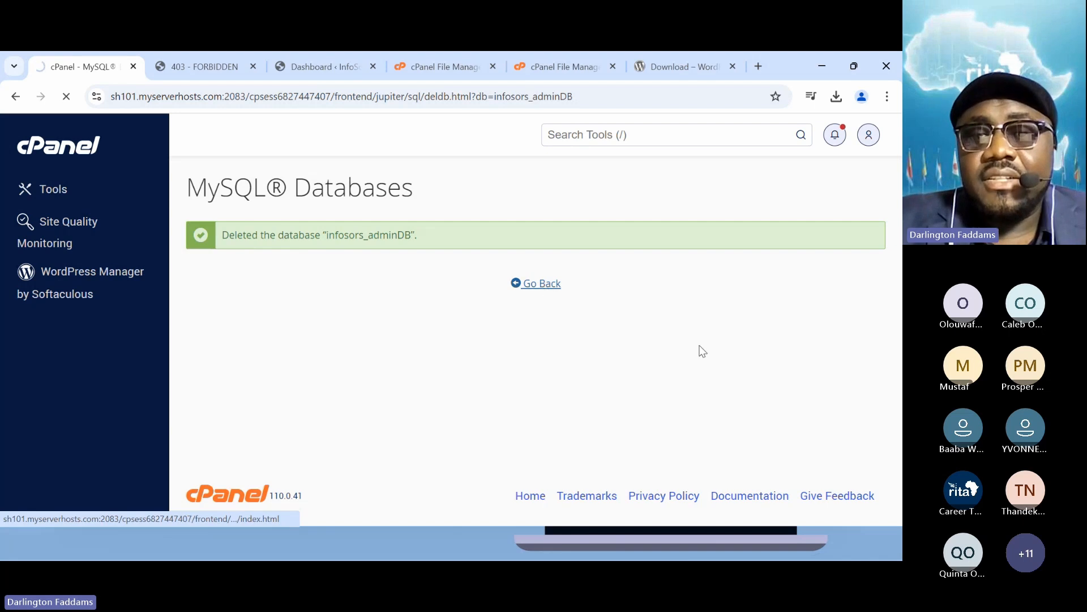
scroll(702, 340, "down", 7)
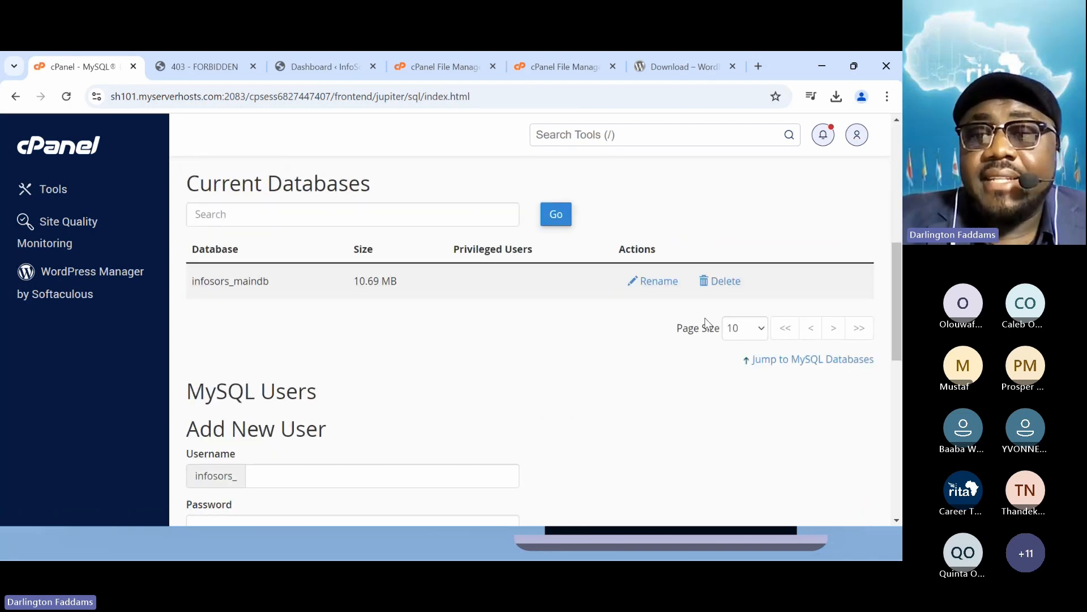
left_click(720, 282)
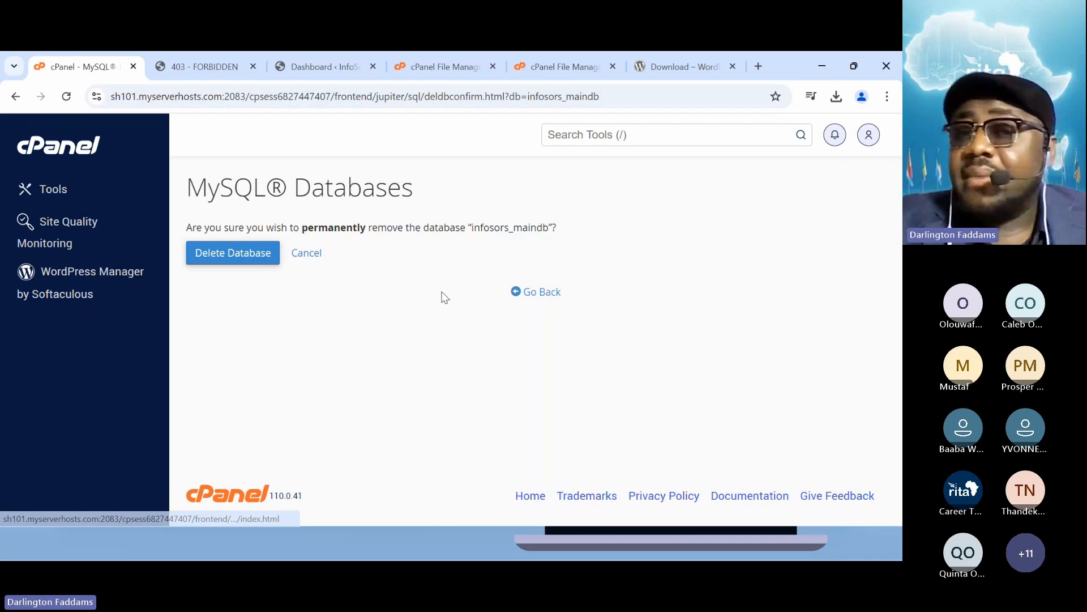
left_click(240, 260)
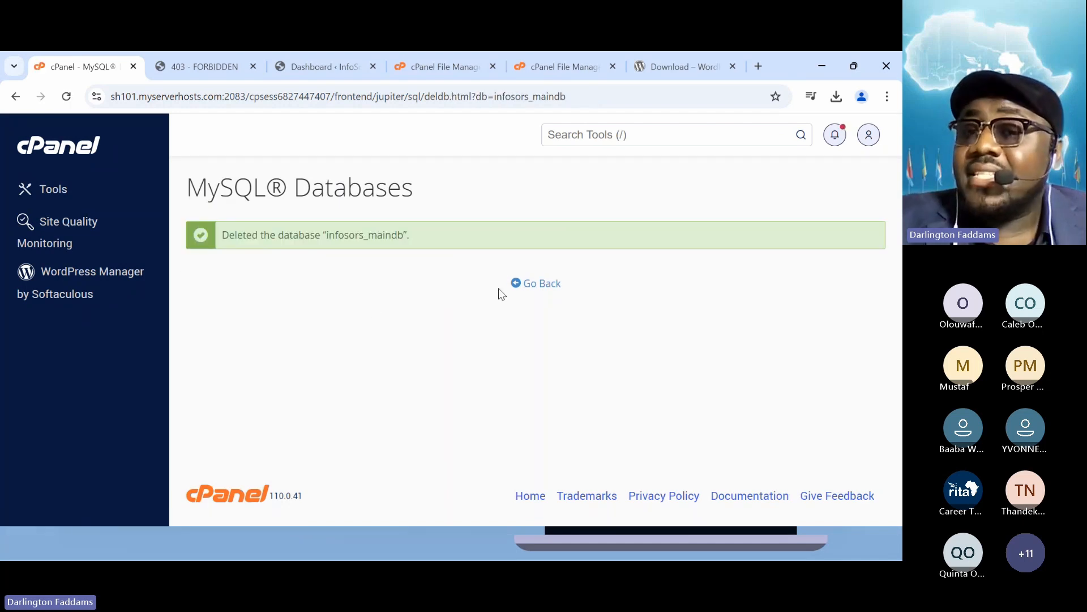
left_click(541, 286)
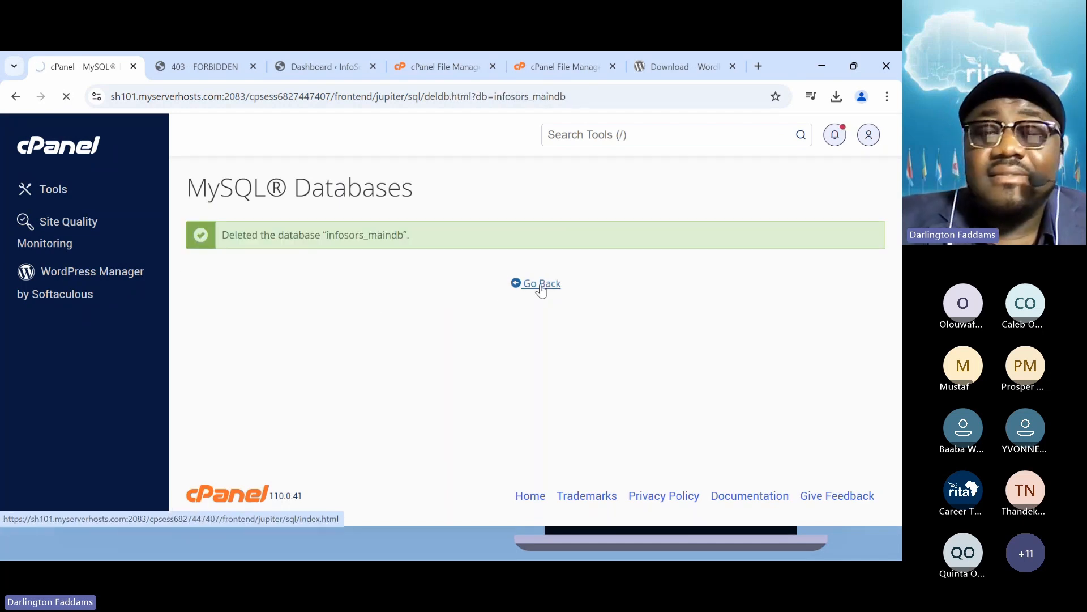
Delete the old database user, then start naming a new database in the New Database field.
scroll(542, 290, "down", 10)
scroll(542, 290, "down", 5)
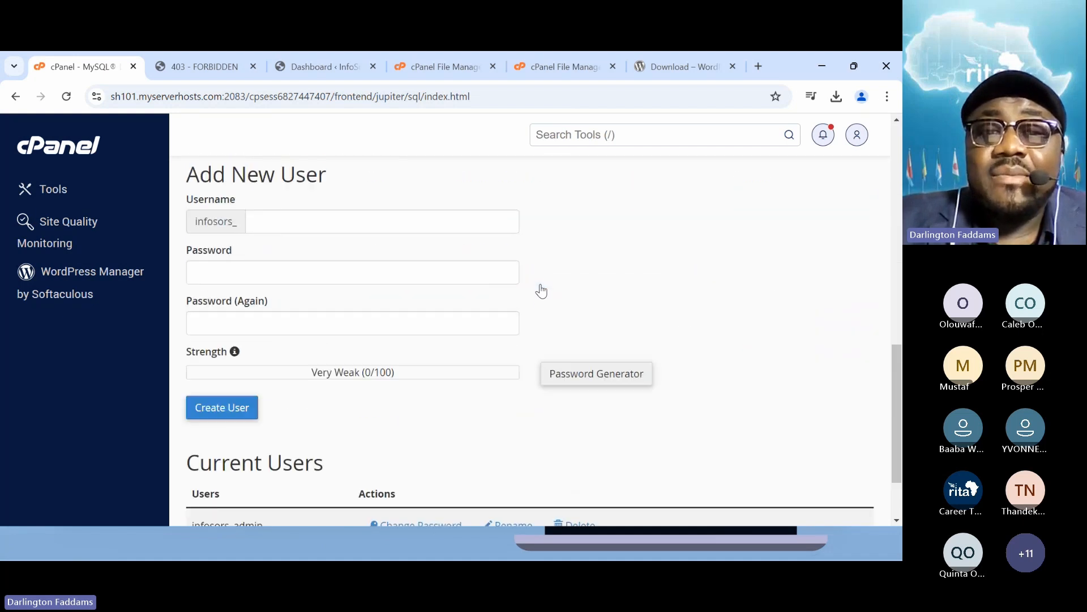
left_click(576, 432)
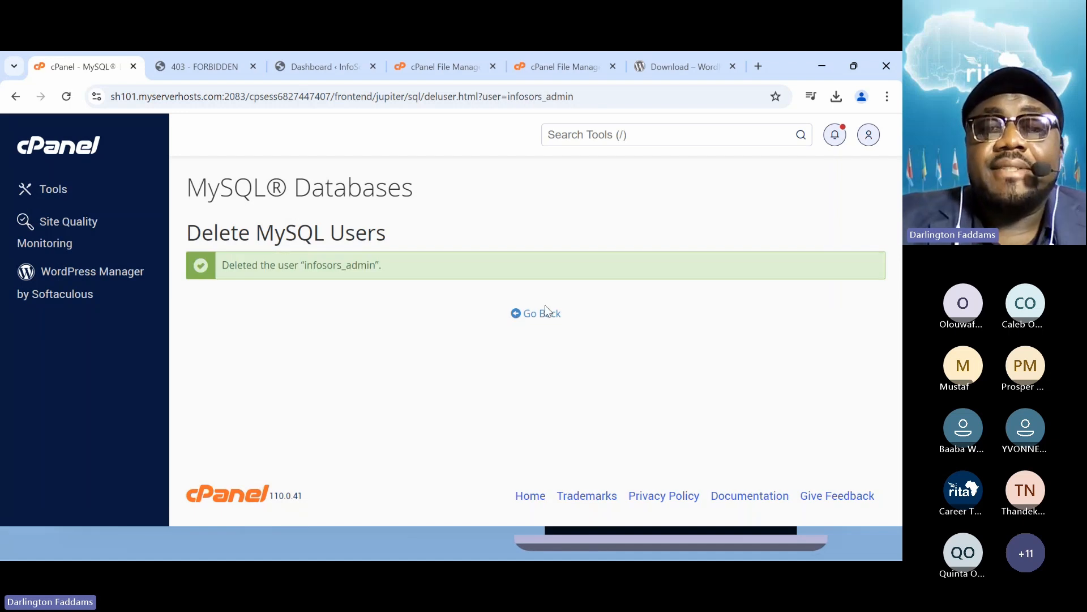
left_click(559, 314)
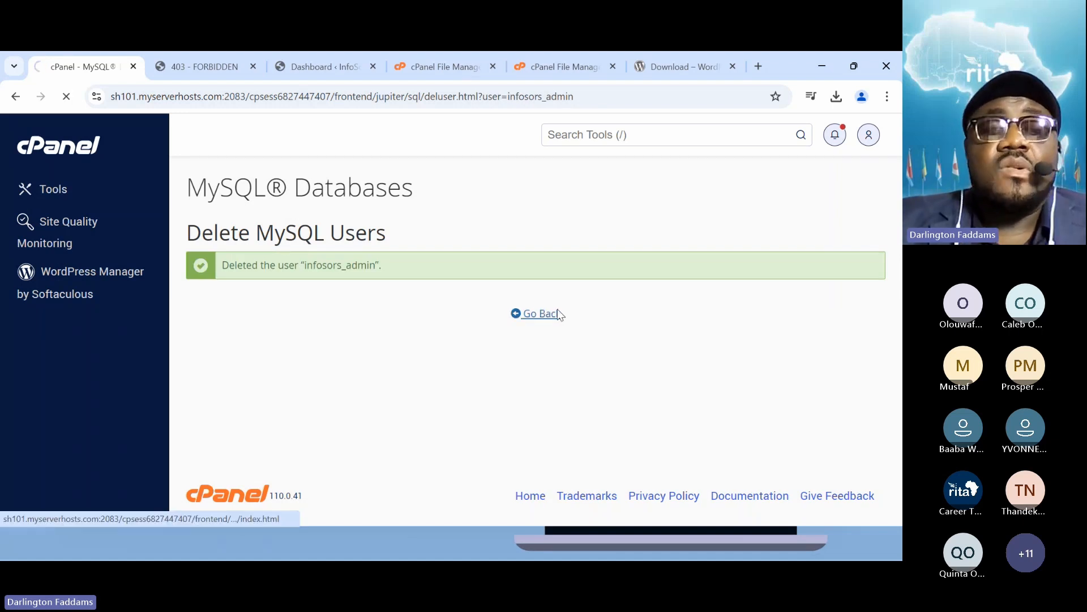
scroll(557, 316, "down", 2)
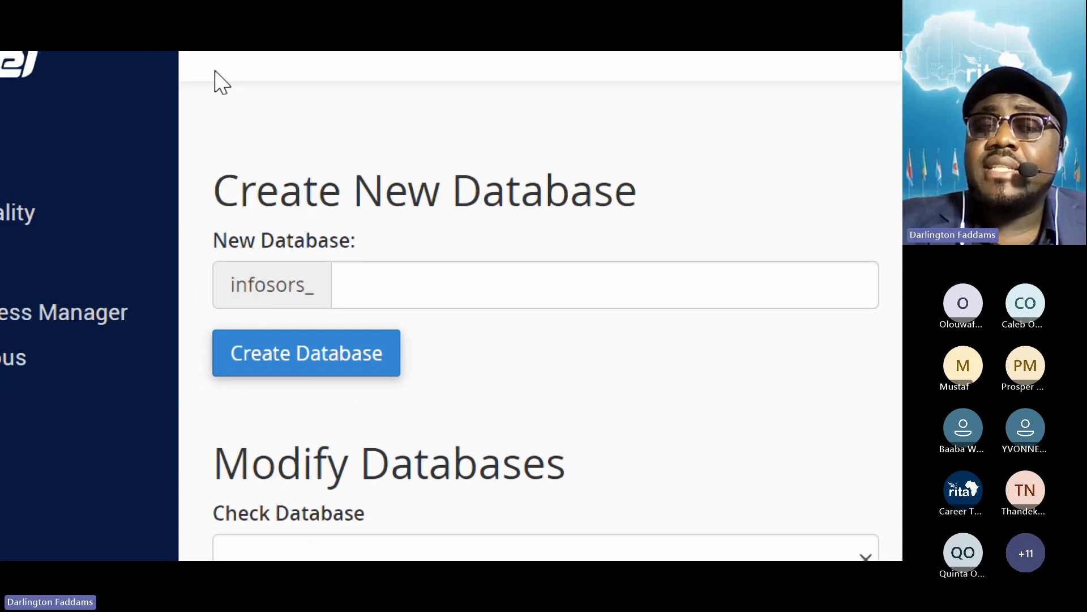
left_click(371, 291)
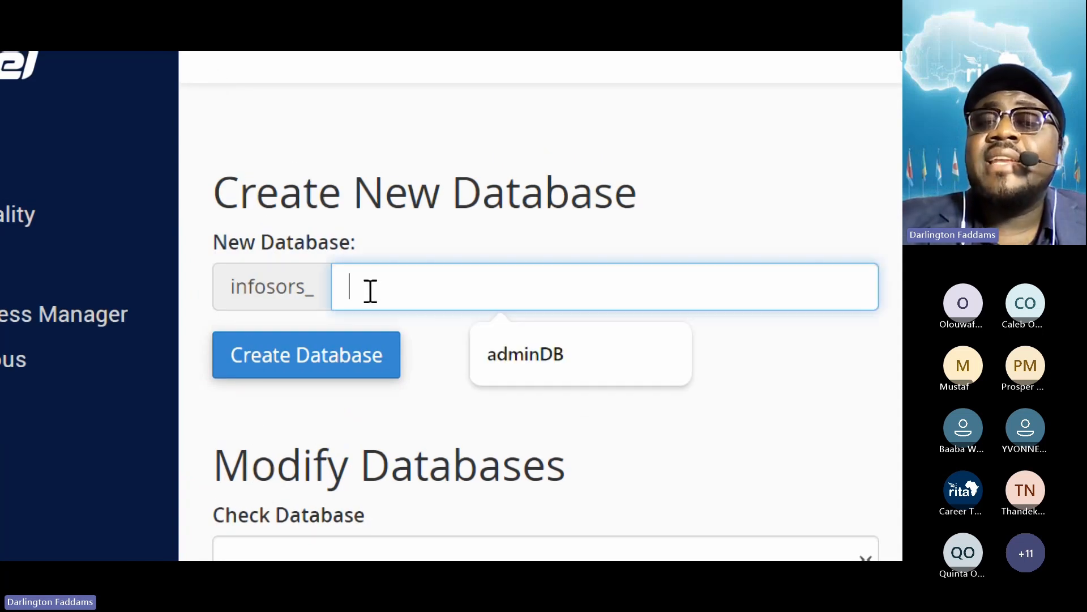
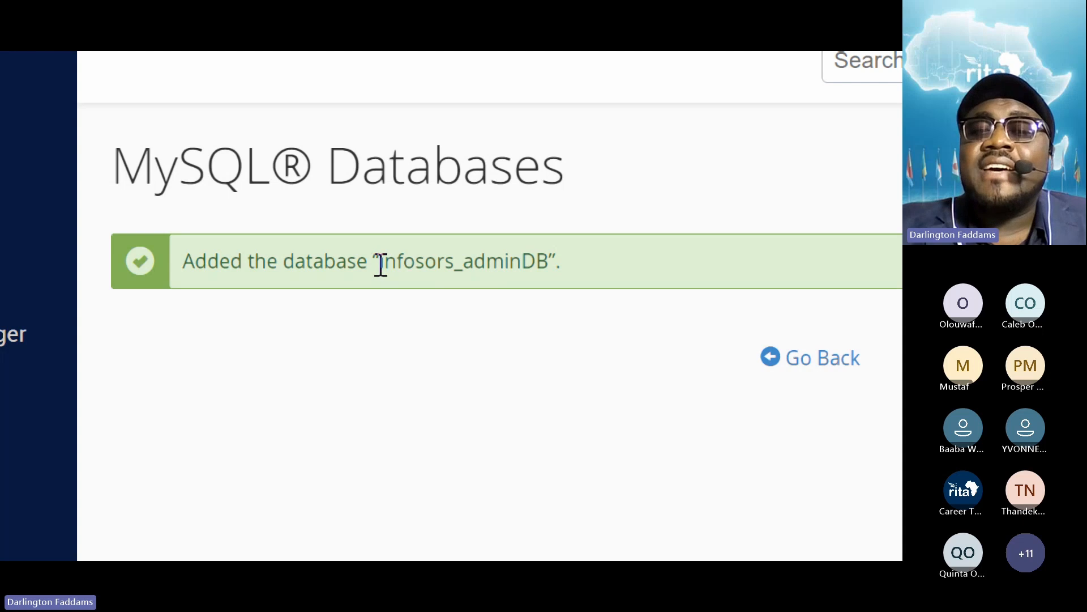
Select the name infosors_adminDB in cPanel's confirmation message and copy it.
right_click(492, 263)
left_click(522, 296)
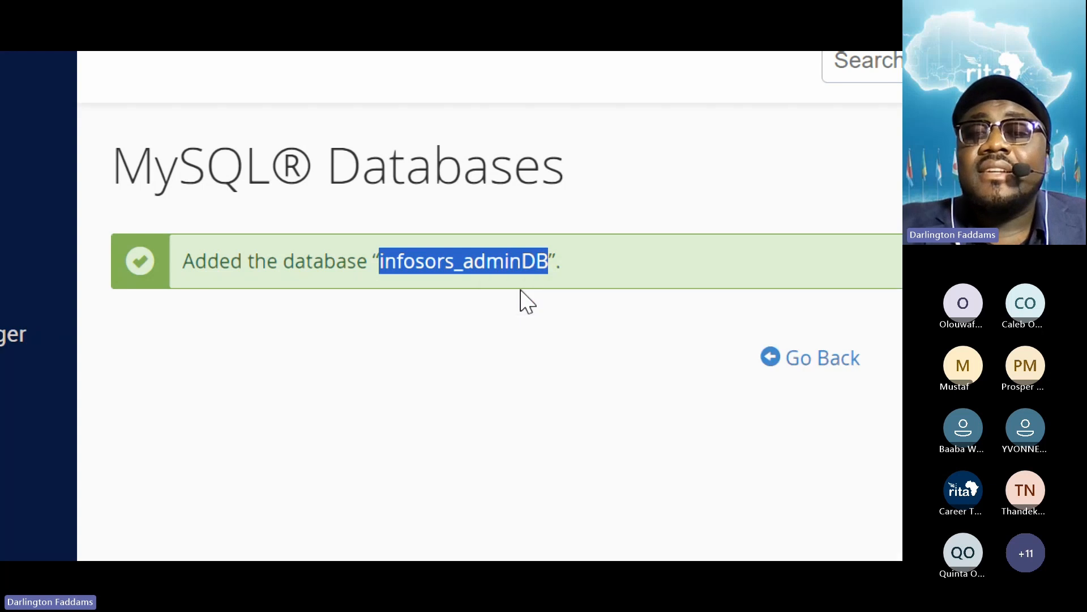
left_click(470, 264)
left_click_drag(468, 264, 547, 269)
left_click(548, 269)
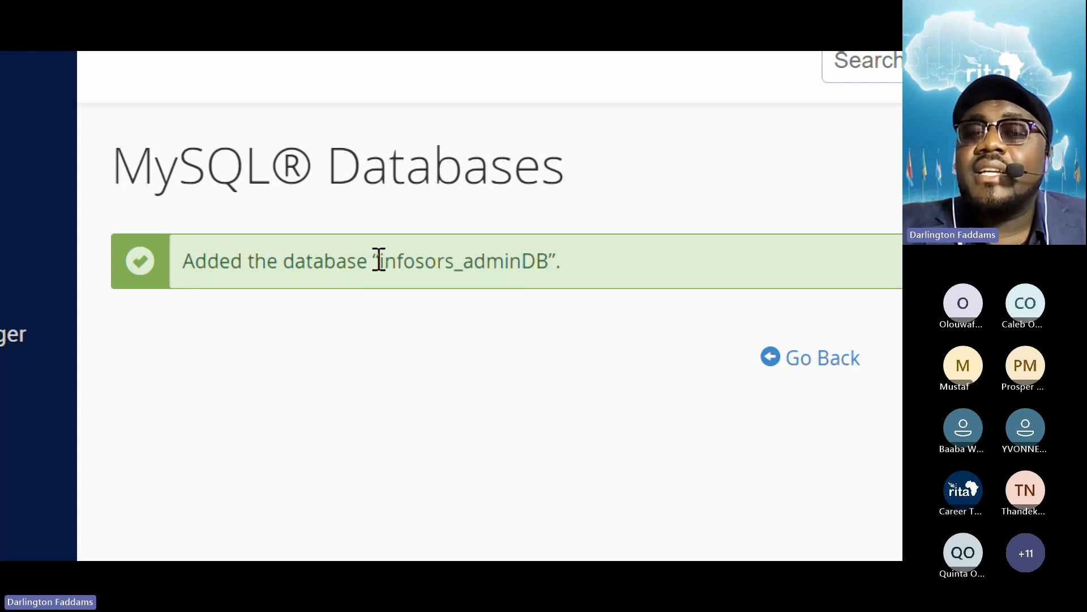
left_click_drag(379, 259, 548, 263)
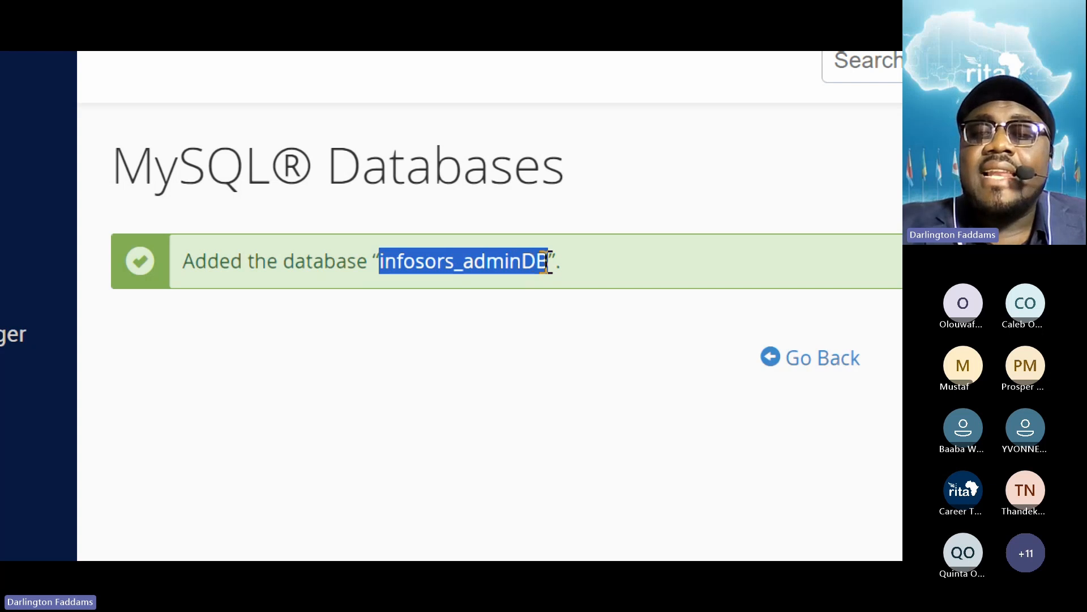
right_click(463, 261)
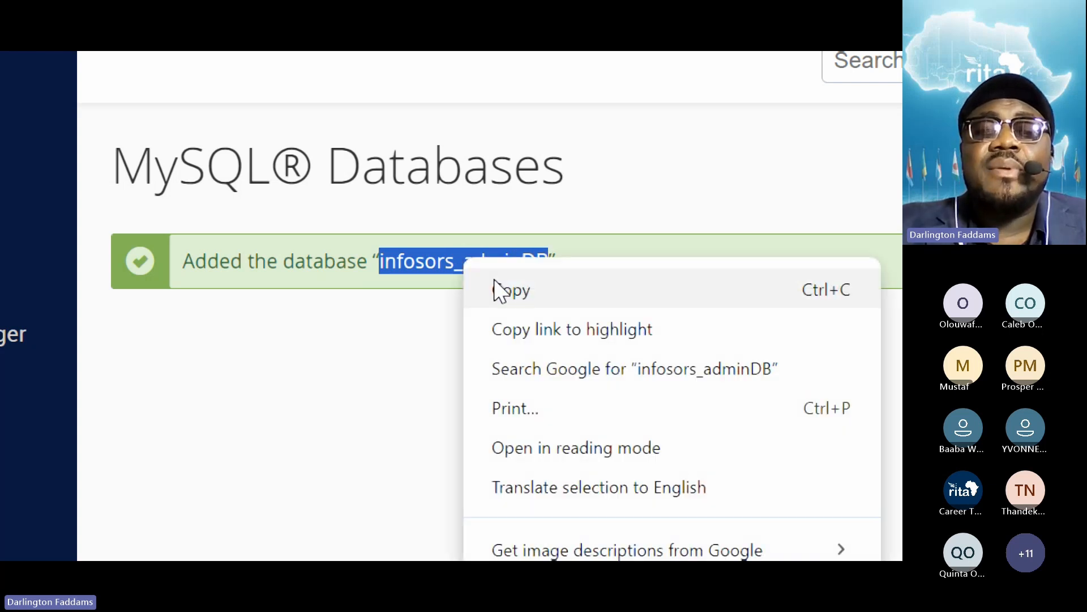
left_click(505, 292)
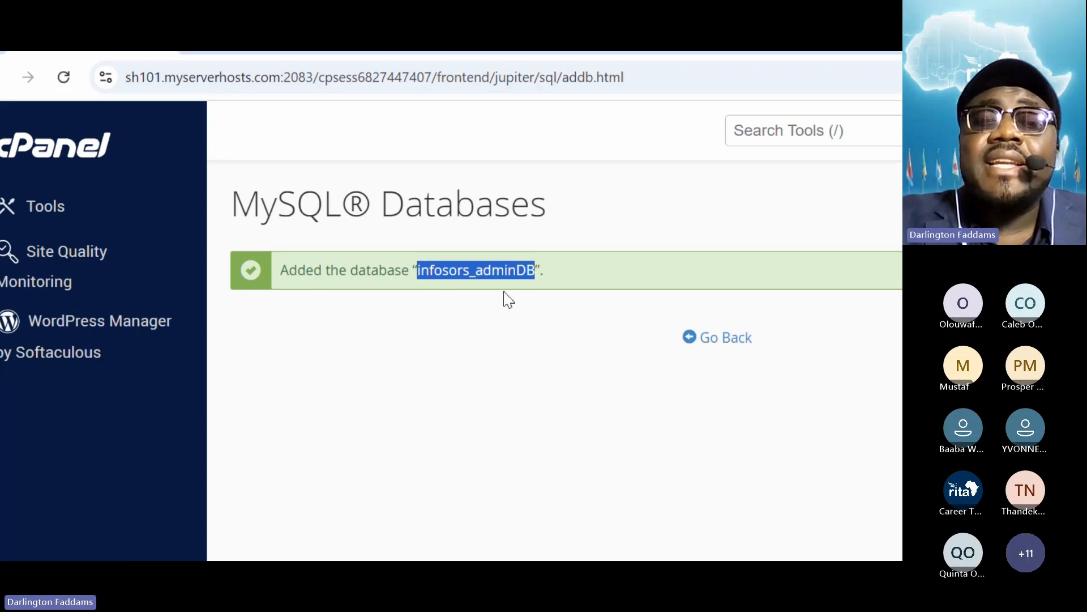
Paste infosors_adminDB below the saved login details in wp-docs.txt, then go back to cPanel.
key("alt+Tab")
key("alt+Tab")
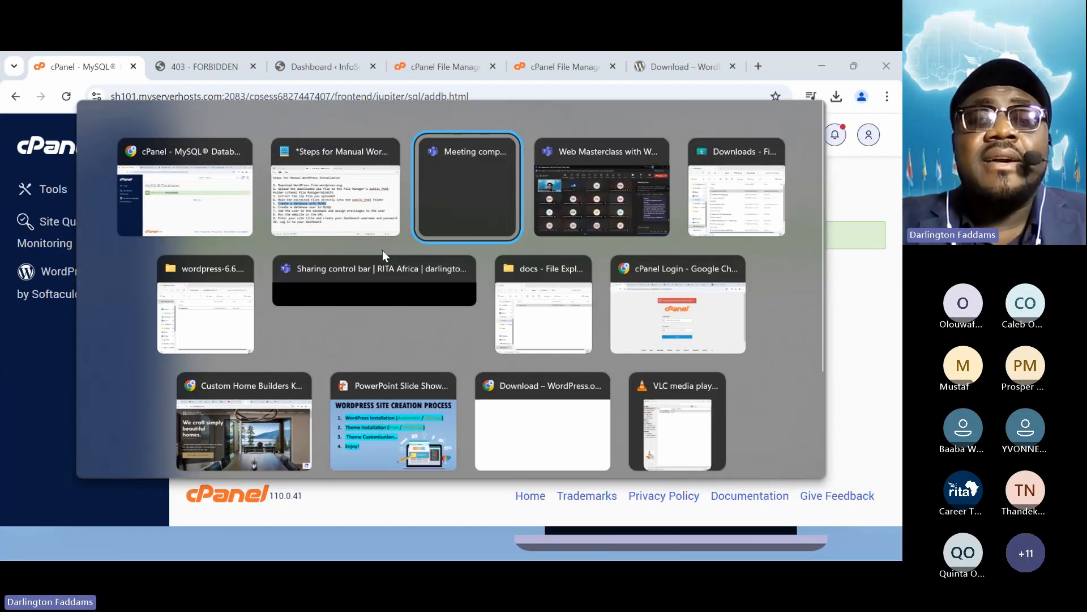
key("alt+Tab")
key("alt+Tab")
key("alt+Tab")
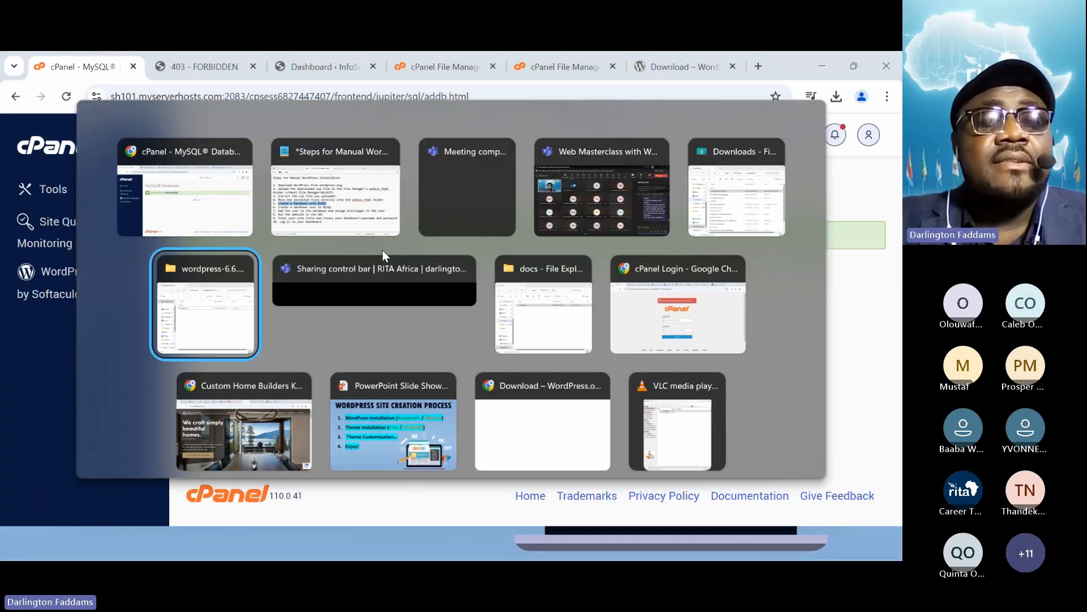
left_click(381, 230)
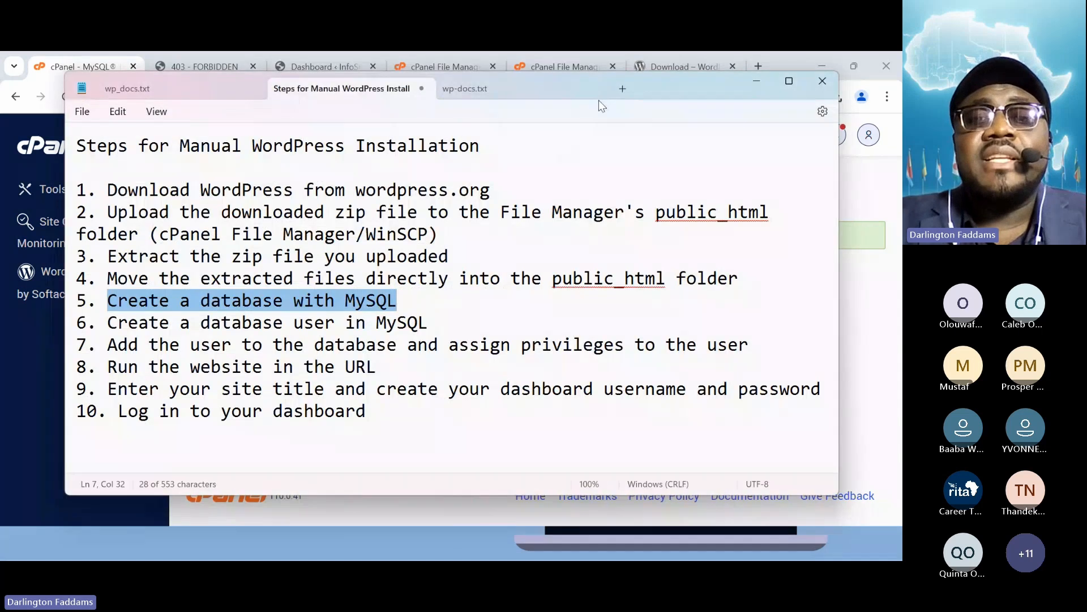
left_click(569, 91)
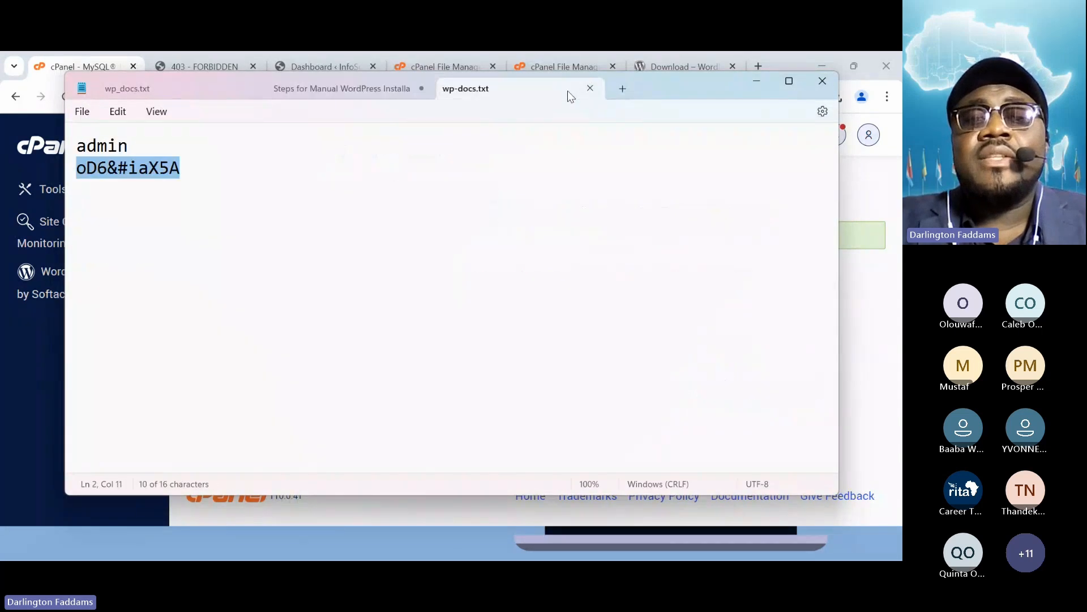
left_click(395, 236)
key("Return")
key("Return")
key("Return")
key("Return")
key("ctrl+v")
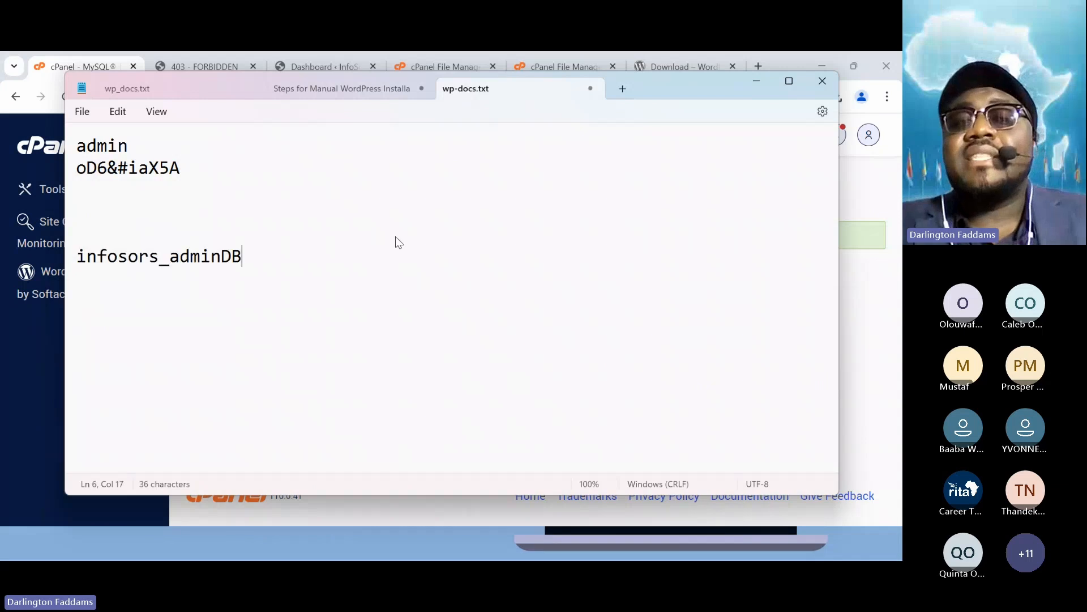
key("Return")
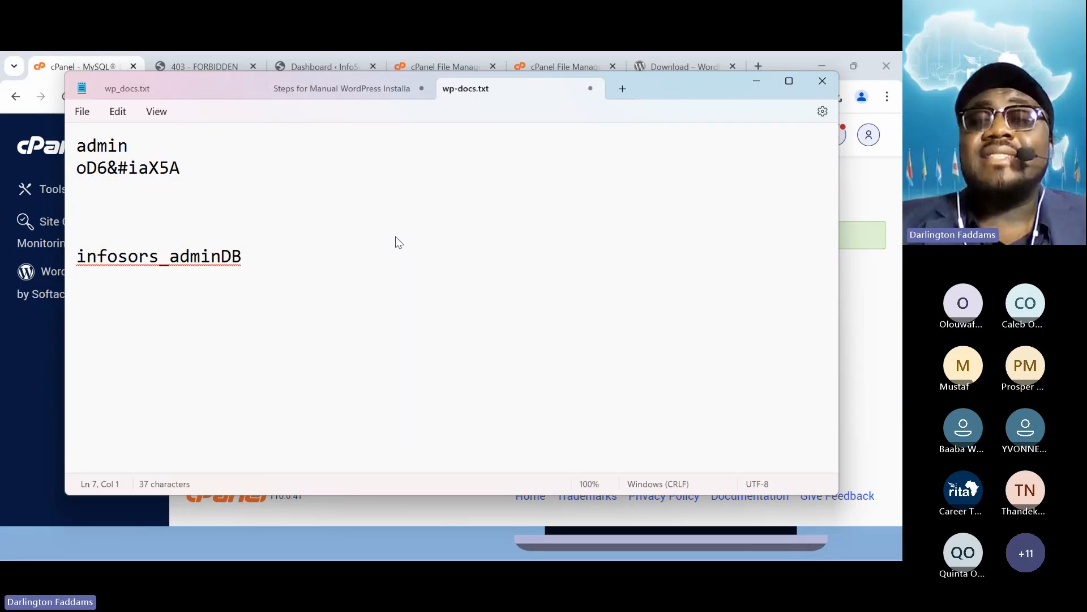
left_click(49, 352)
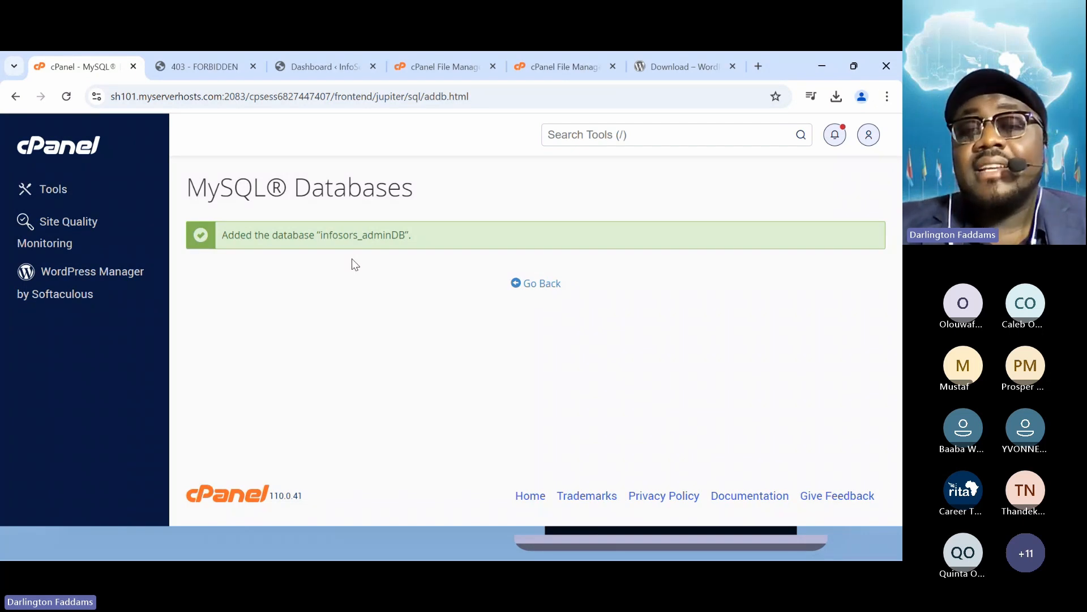
Return to the MySQL Databases page and highlight step 6, creating a database user, in the Notepad steps.
left_click(544, 290)
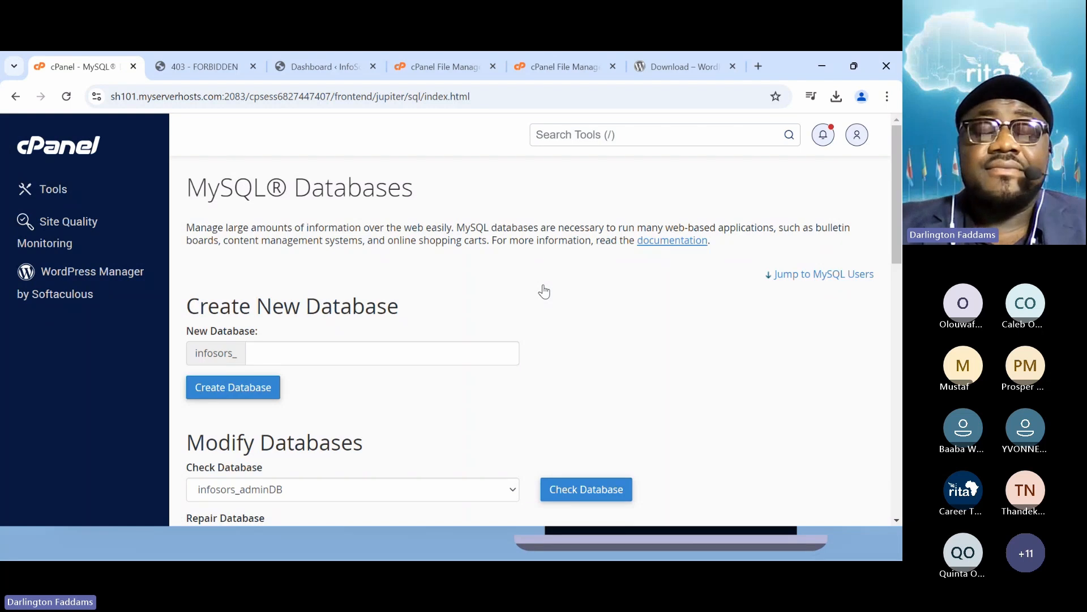
key("alt+Tab")
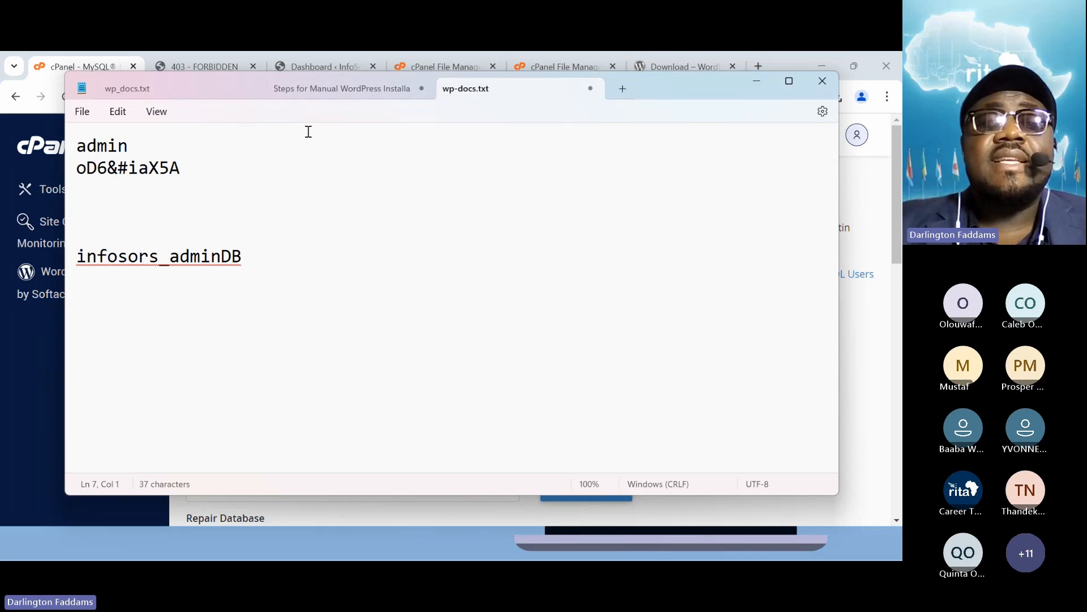
left_click(294, 92)
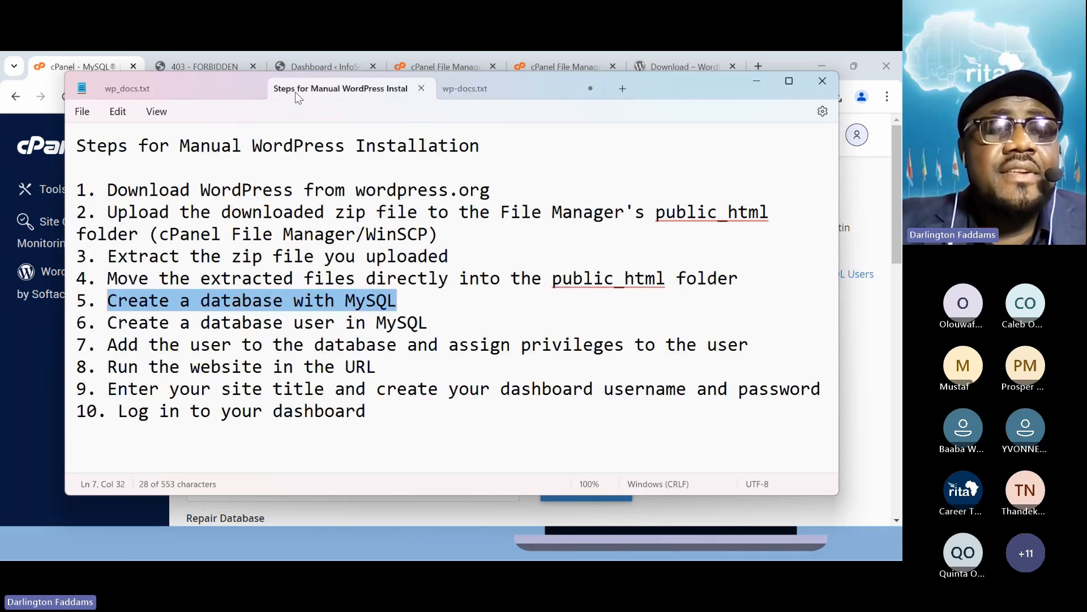
left_click_drag(108, 323, 429, 325)
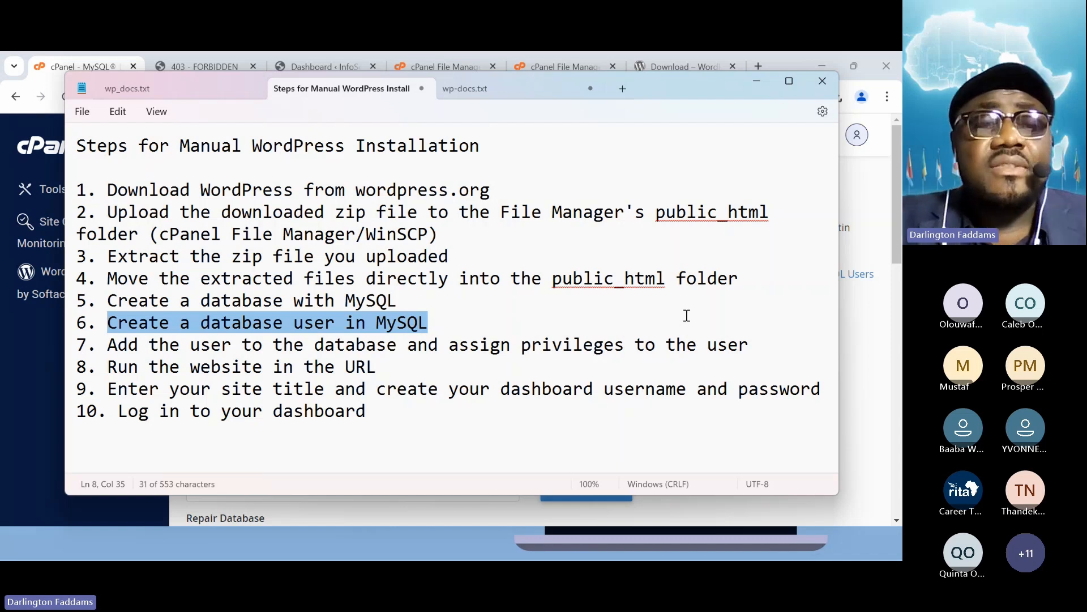
Enter admin as the username in cPanel's Add New User form.
left_click(55, 471)
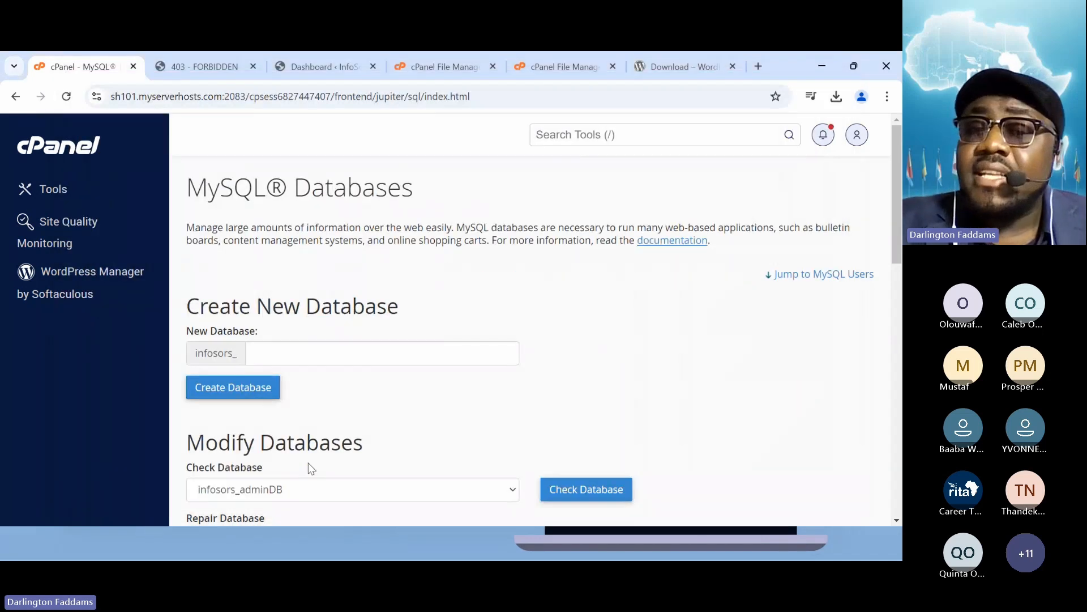
scroll(308, 463, "down", 8)
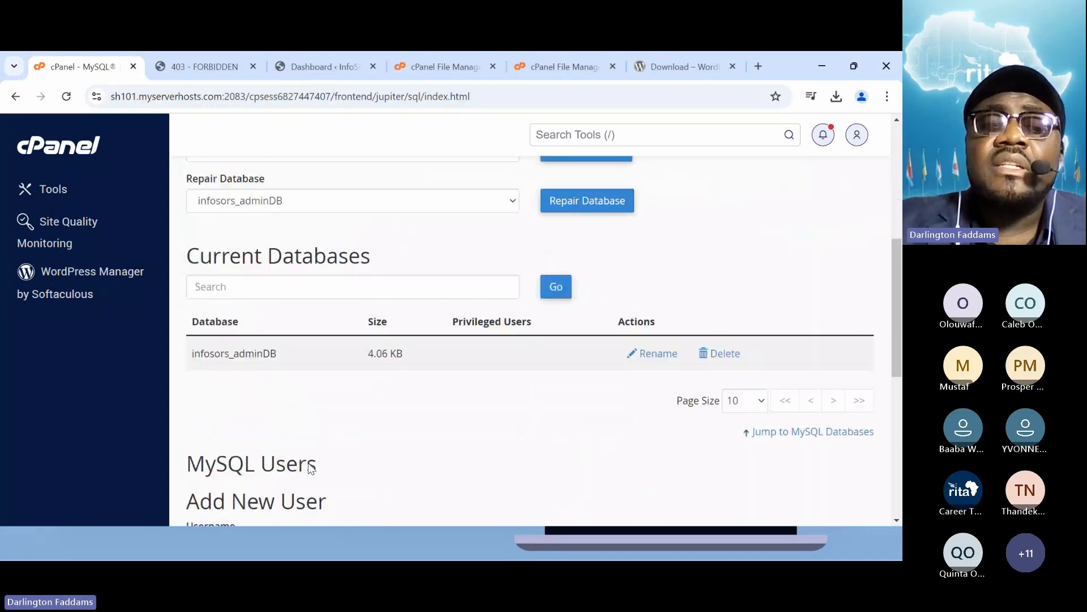
scroll(309, 463, "down", 3)
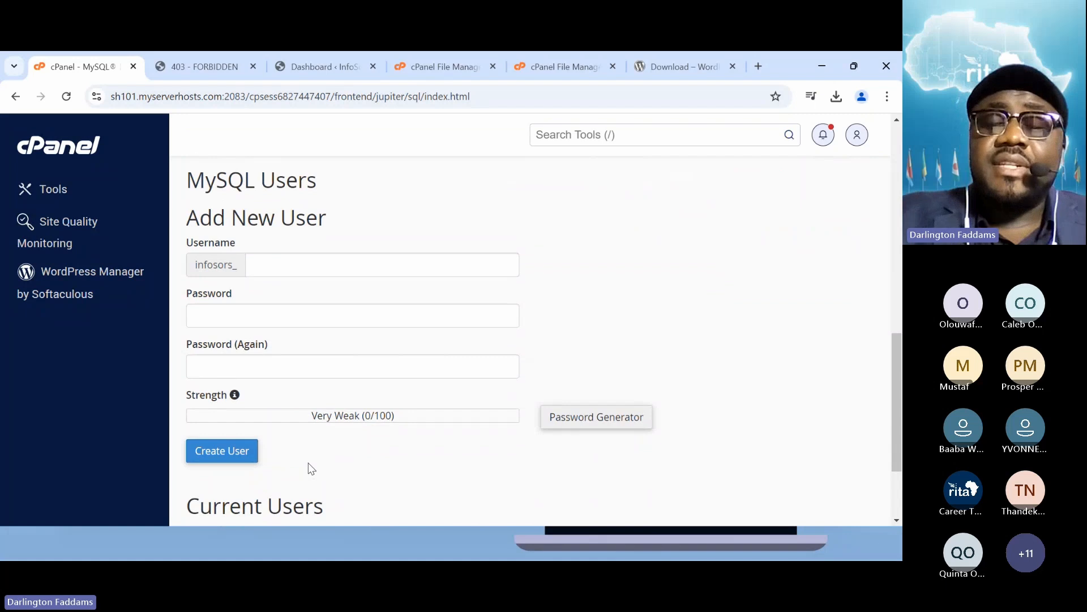
key("super+plus")
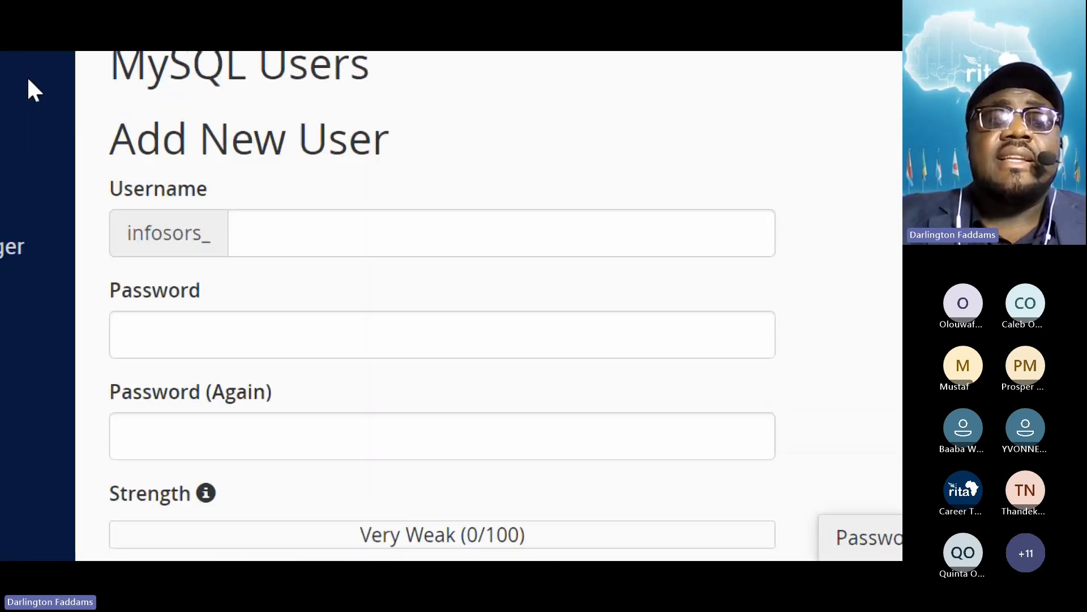
left_click(267, 228)
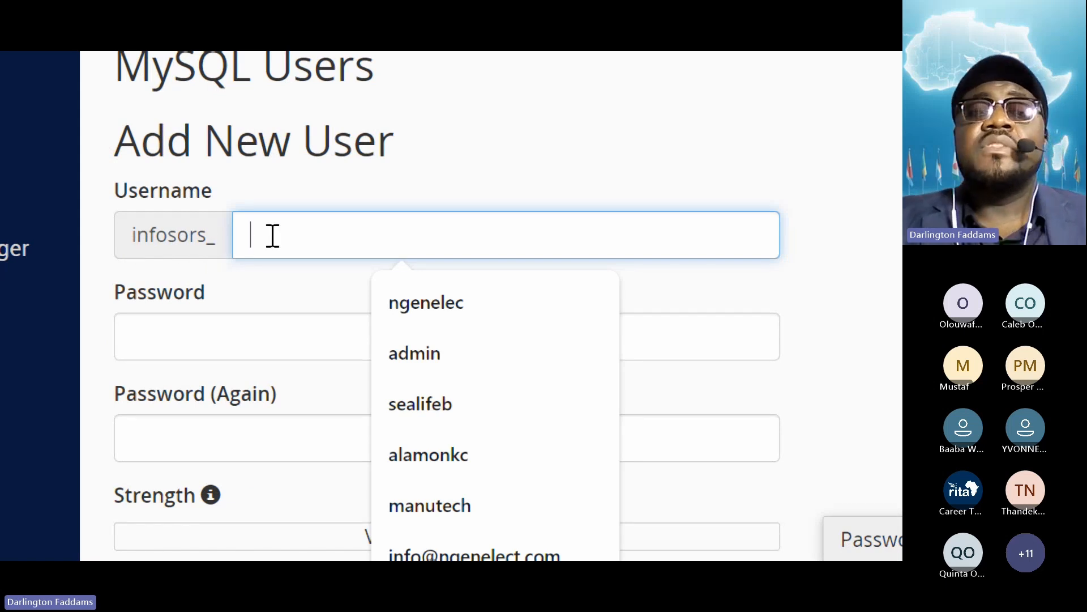
type("min")
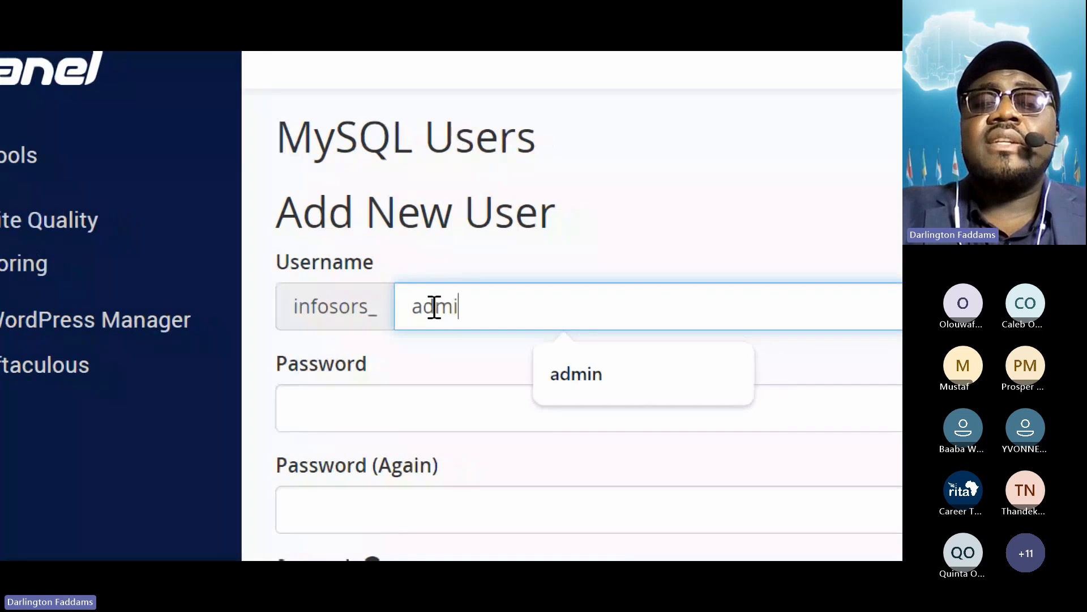
left_click(478, 382)
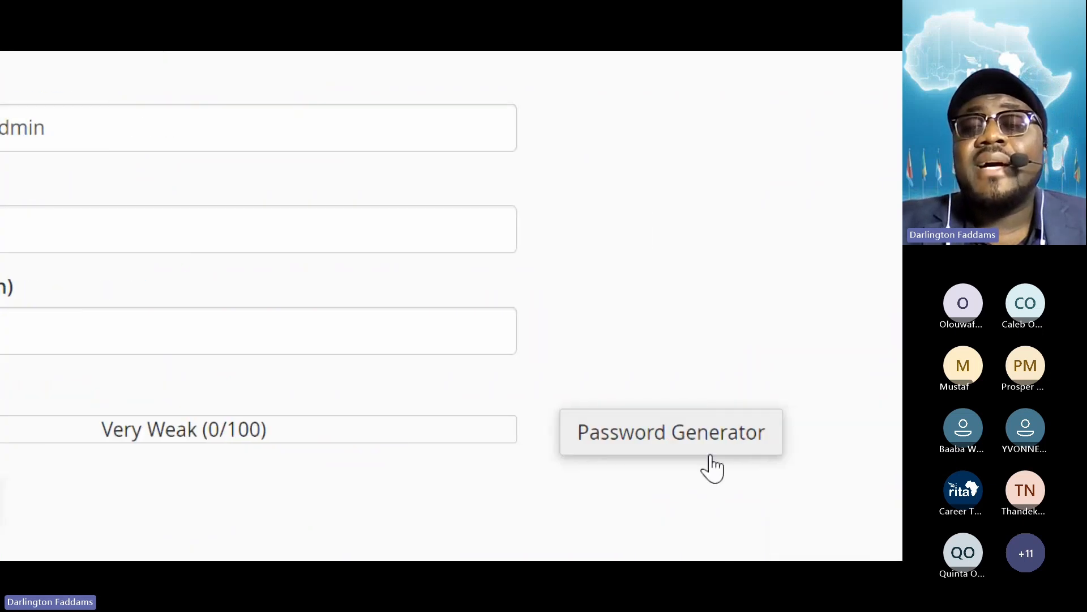
Generate a Very Strong password, copy it, and fill both password fields with it.
left_click(894, 537)
left_click(240, 210)
left_click(241, 211)
left_click(241, 212)
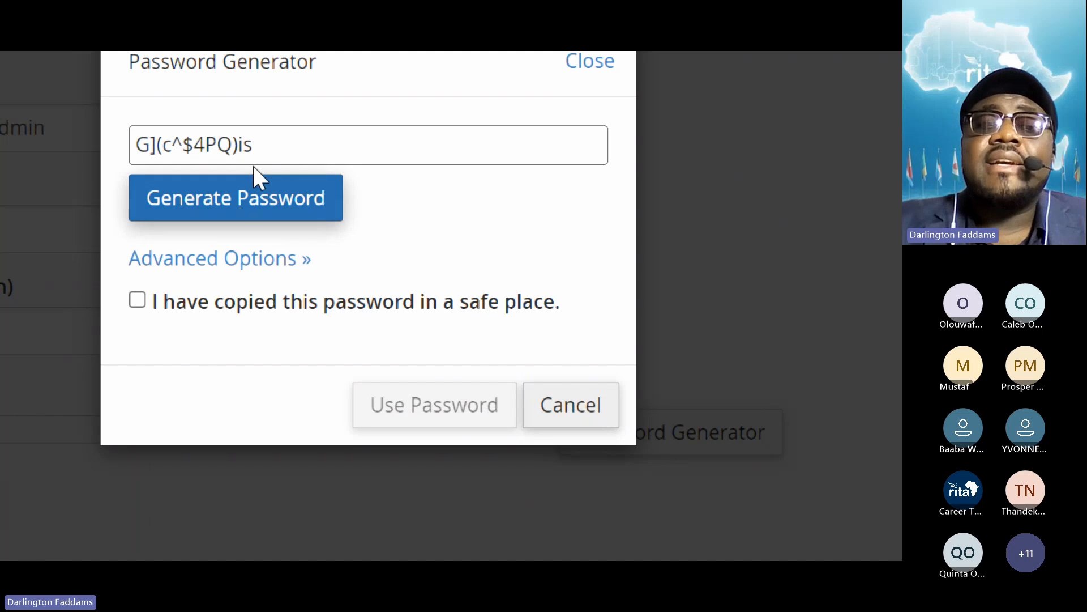
left_click(280, 146)
left_click_drag(280, 146, 134, 147)
right_click(175, 146)
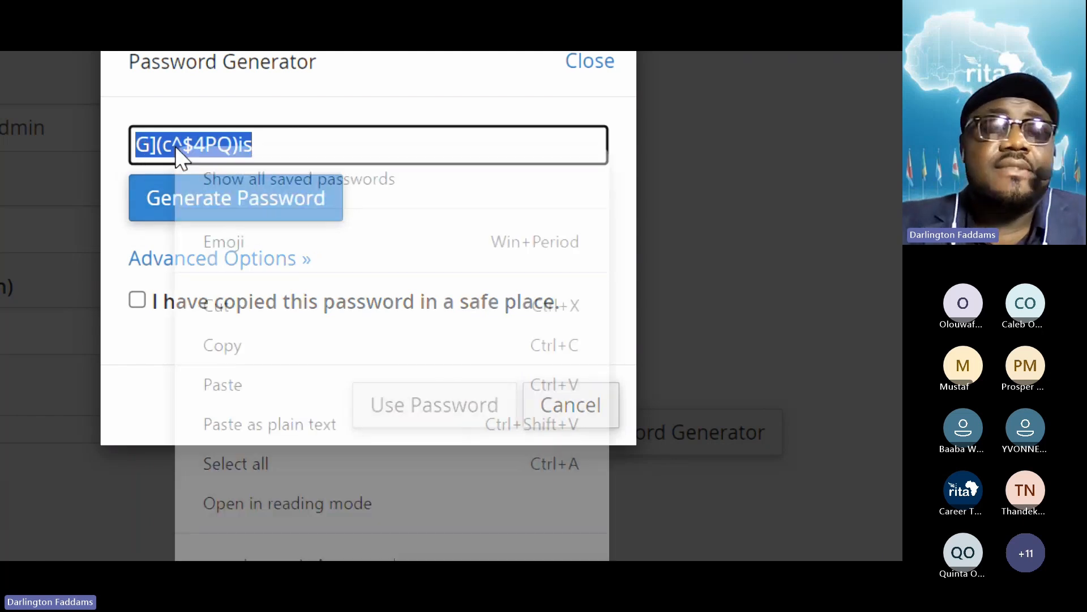
left_click(229, 360)
left_click(137, 303)
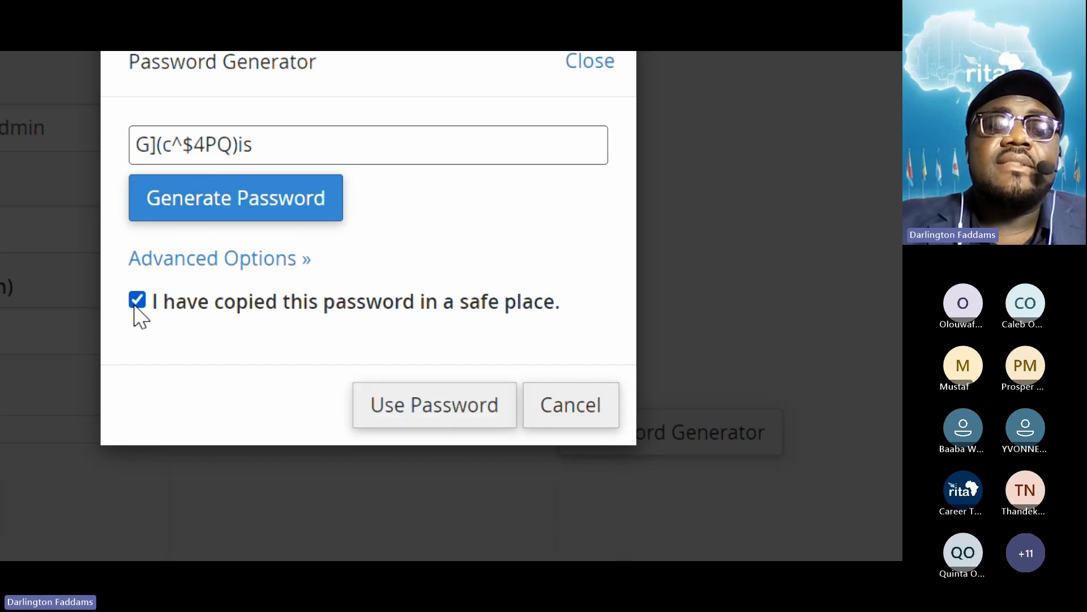
left_click(443, 429)
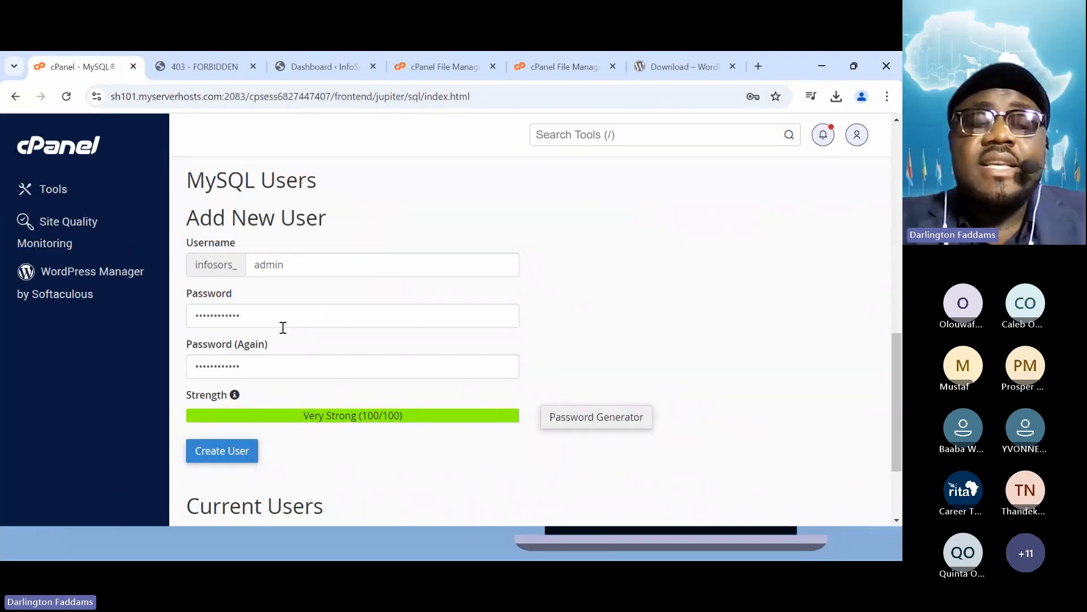
Paste the generated password below infosors_adminDB in wp-docs.txt, then minimize Notepad.
key("alt+Tab")
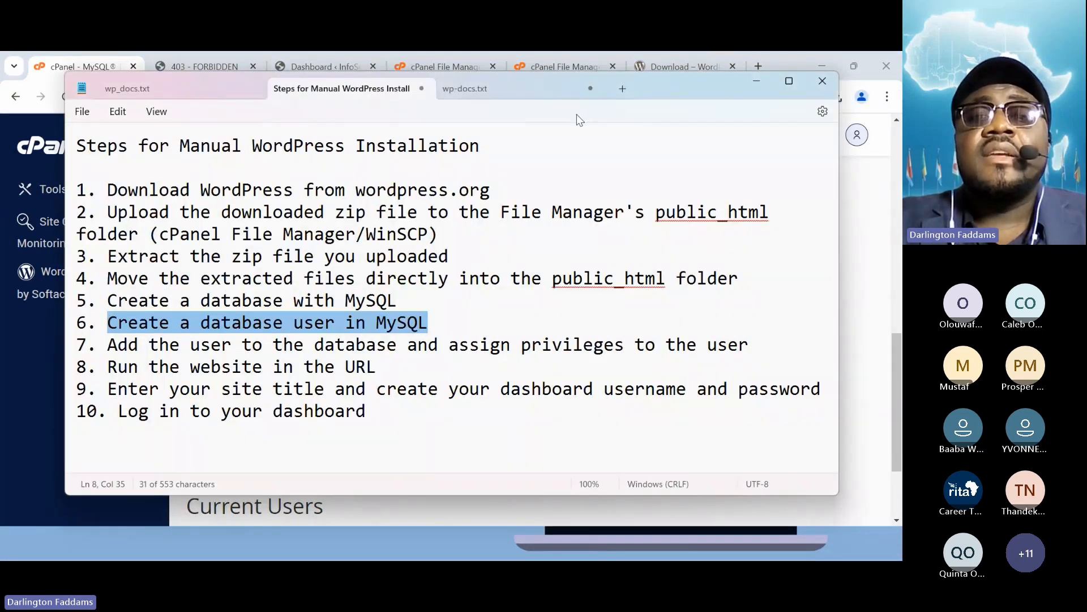
left_click(569, 93)
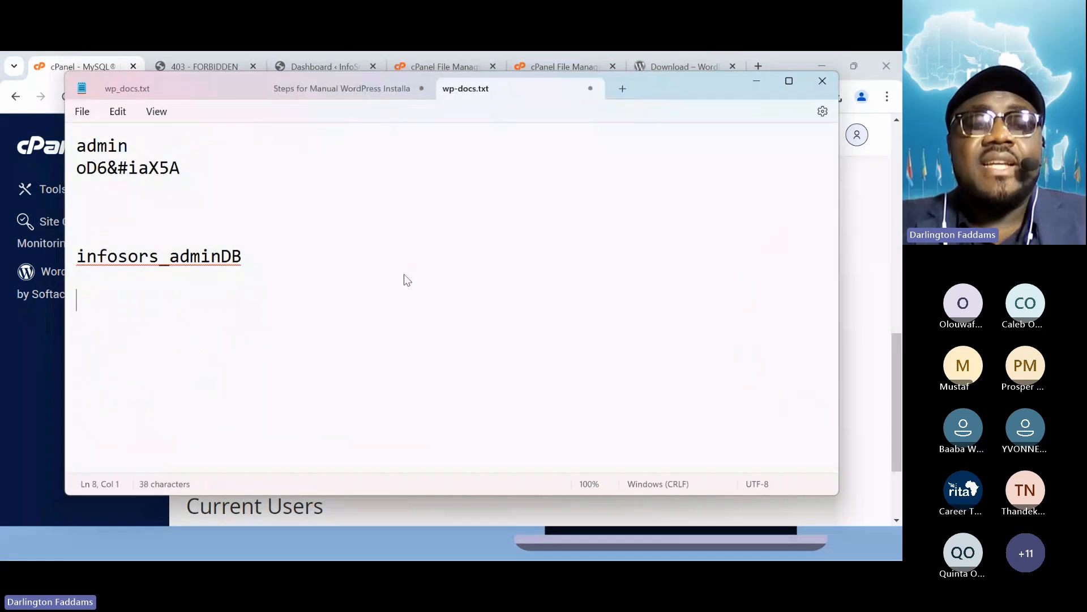
key("ctrl+v")
key("Up")
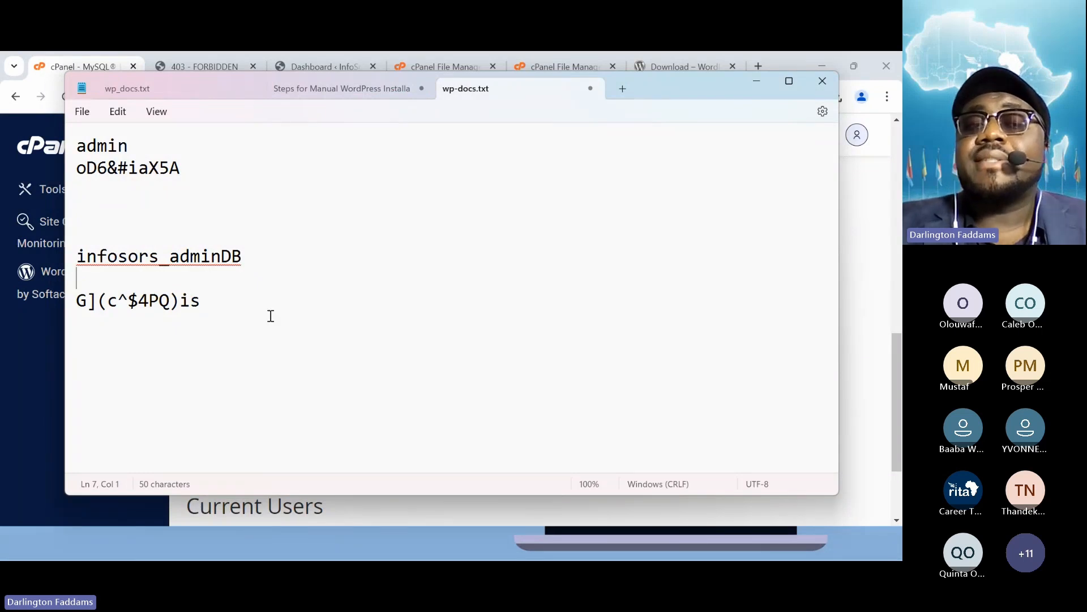
left_click(228, 304)
left_click_drag(79, 304, 241, 308)
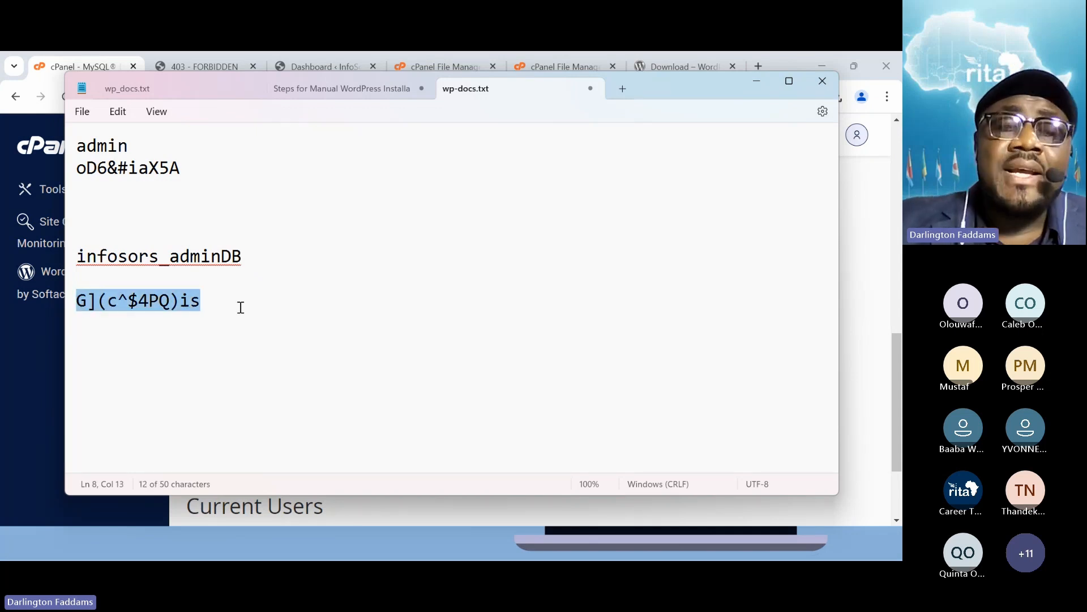
left_click(759, 81)
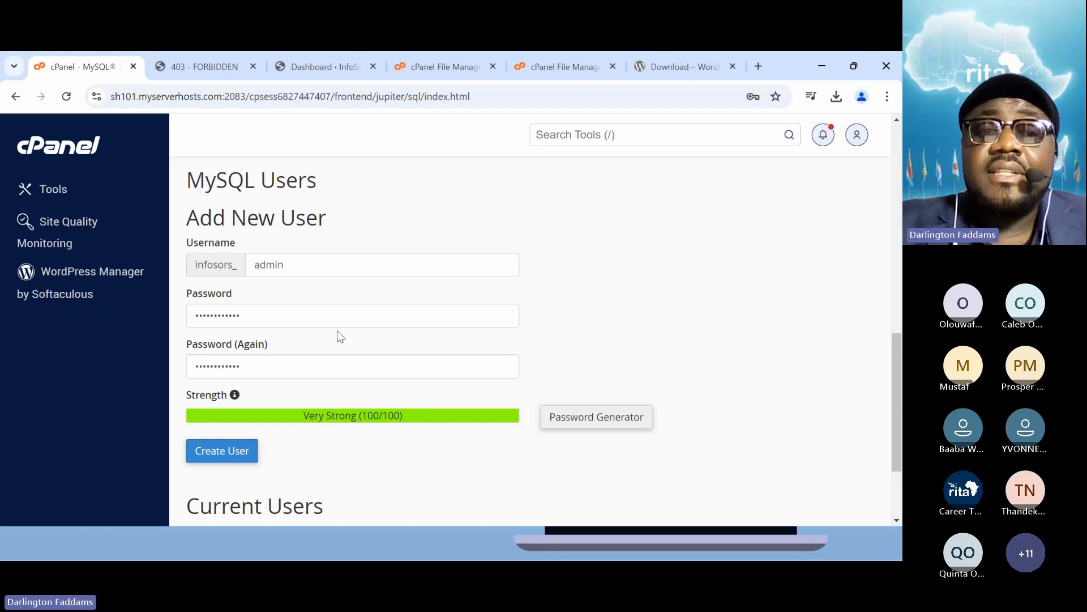
Create the MySQL user infosors_admin and dismiss Chrome's offer to save the password.
key("alt+Tab")
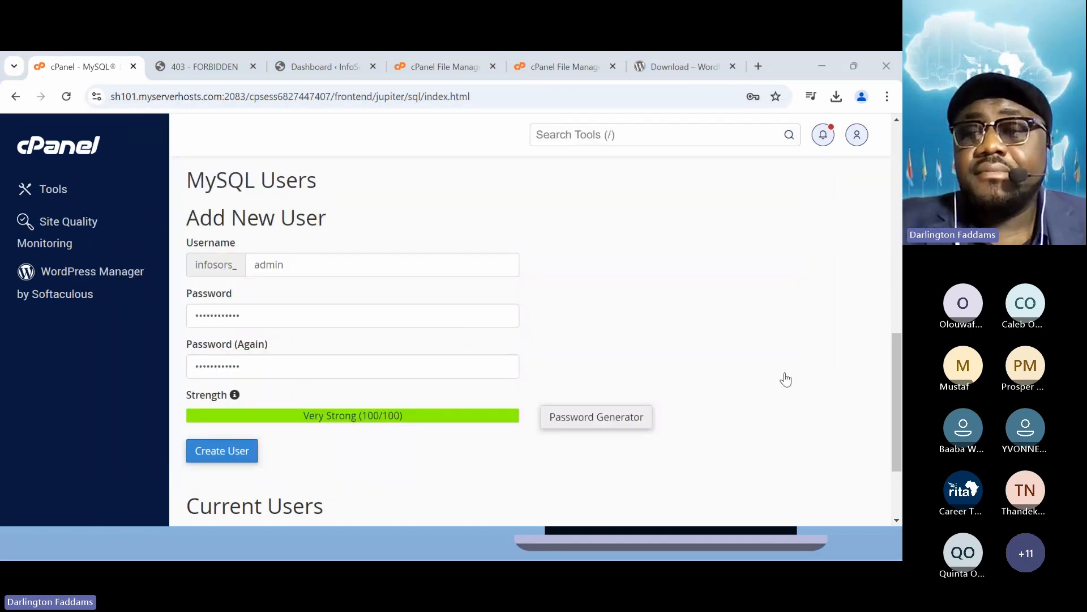
left_click(589, 344)
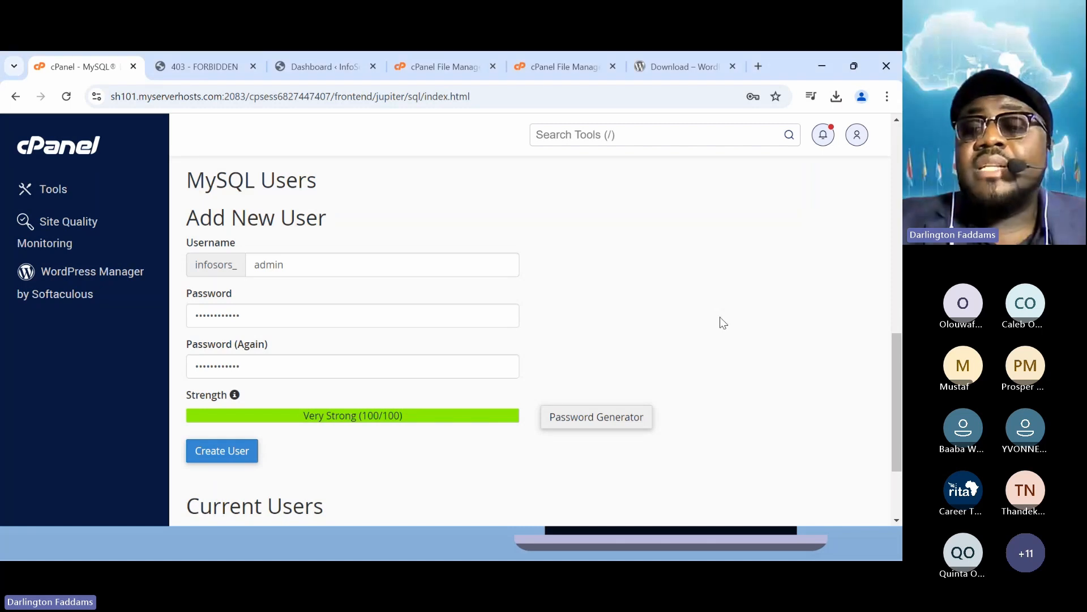
left_click(831, 341)
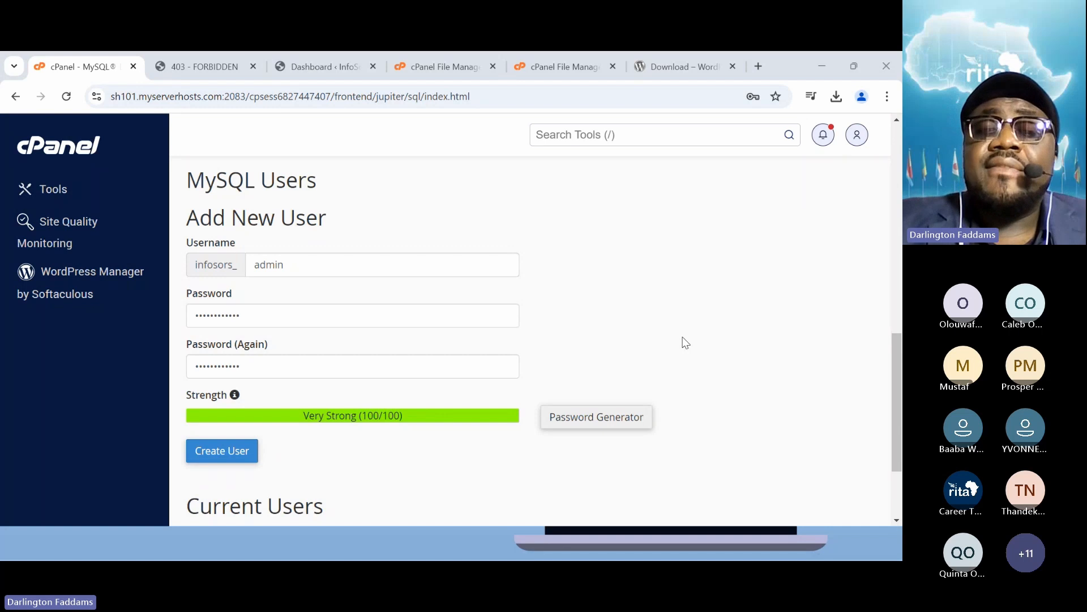
left_click(238, 453)
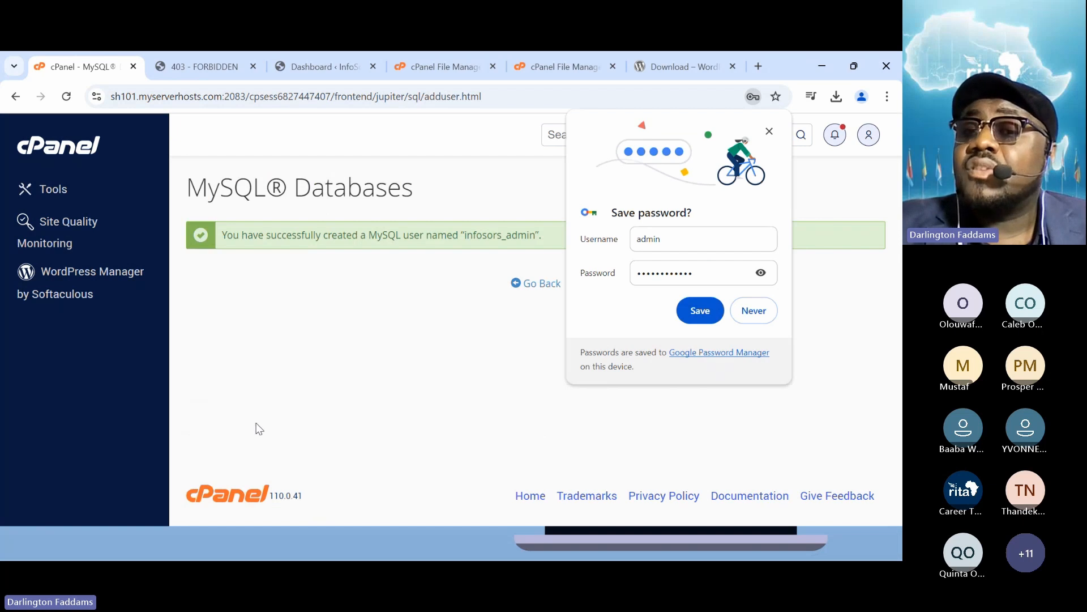
left_click(771, 134)
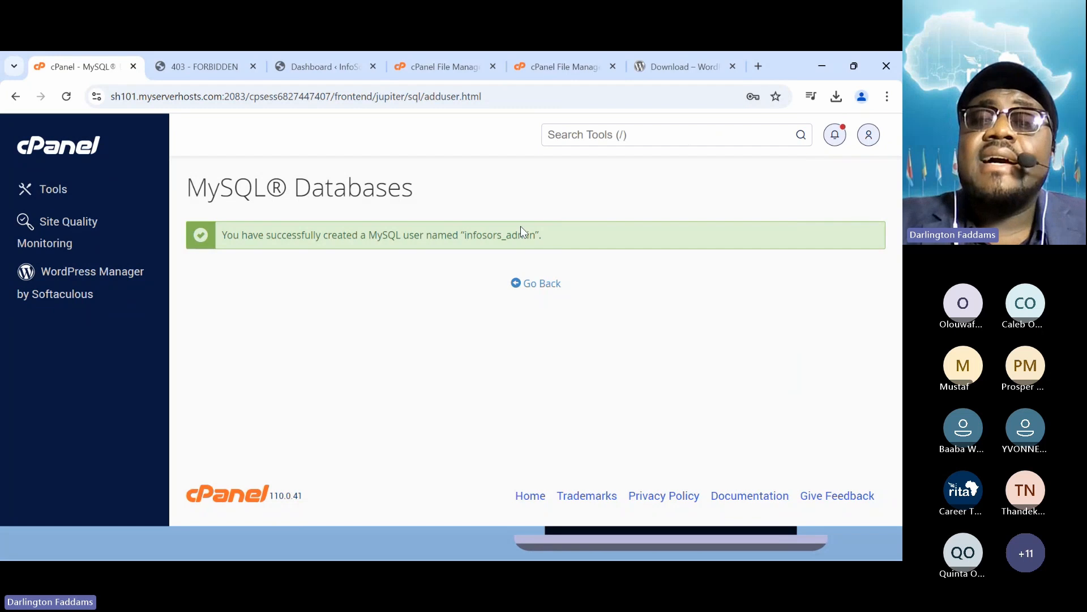
Copy the username infosors_admin from the success message and switch to the notes.
left_click_drag(411, 249, 553, 250)
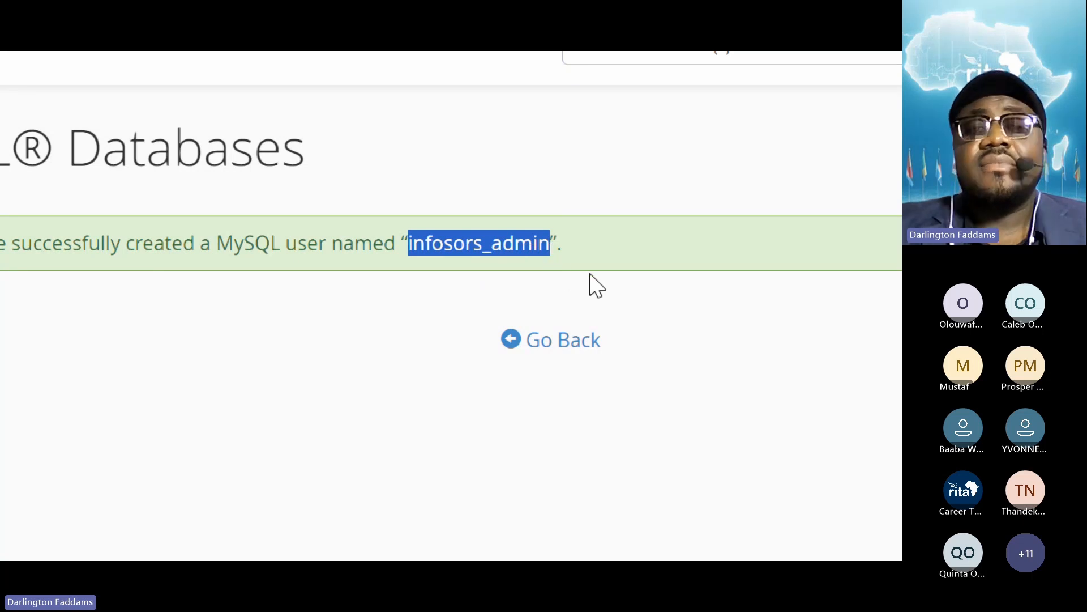
left_click(412, 255)
left_click_drag(410, 245, 551, 247)
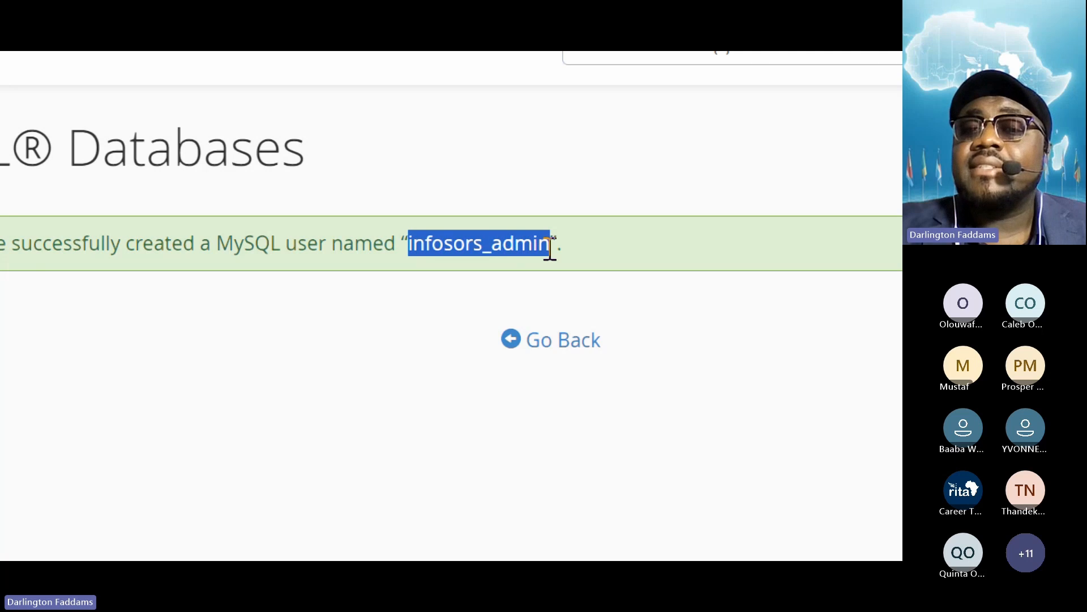
right_click(503, 256)
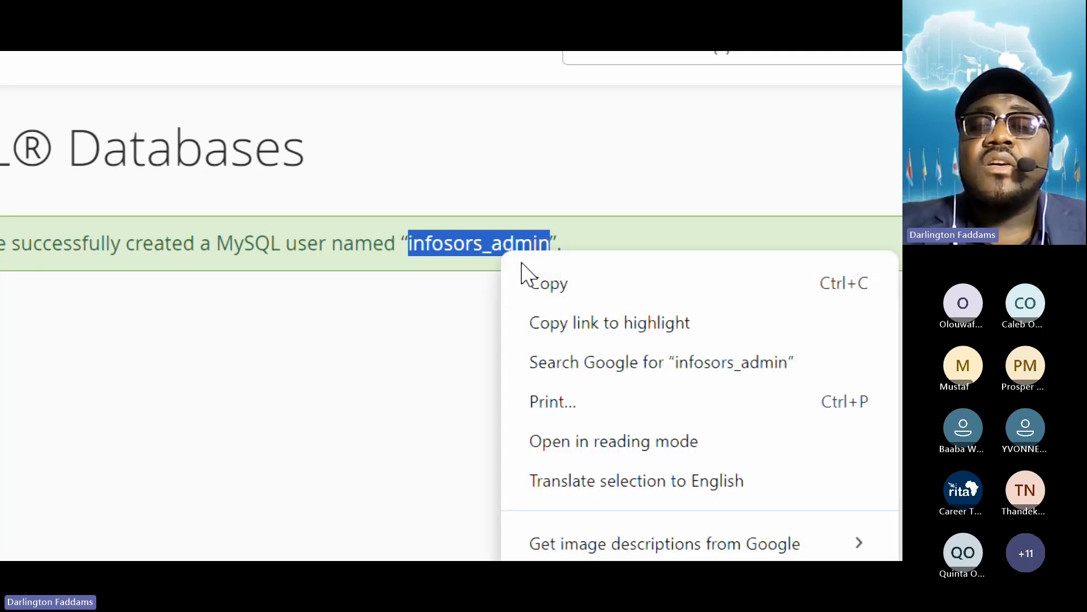
left_click(546, 286)
key("alt+Tab")
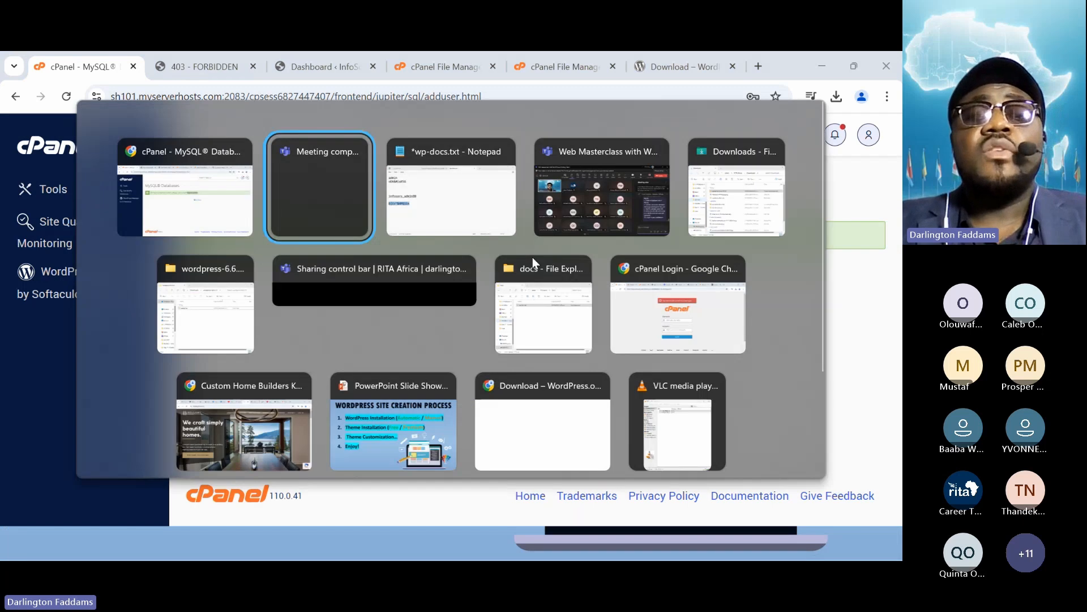
key("alt+Tab")
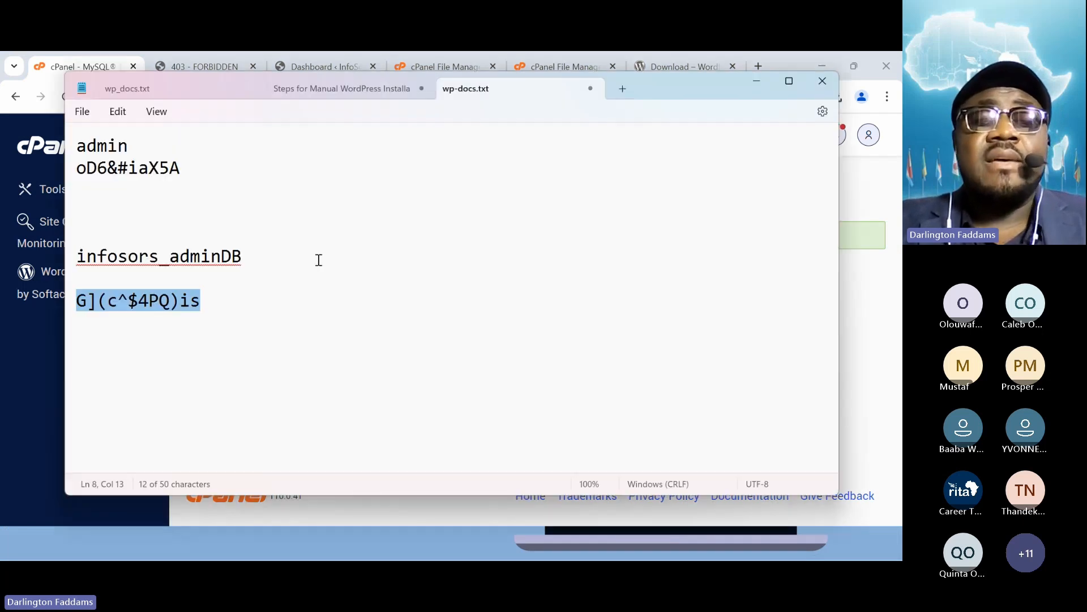
Paste infosors_admin on the blank line under infosors_adminDB, then minimize the notes.
left_click(270, 272)
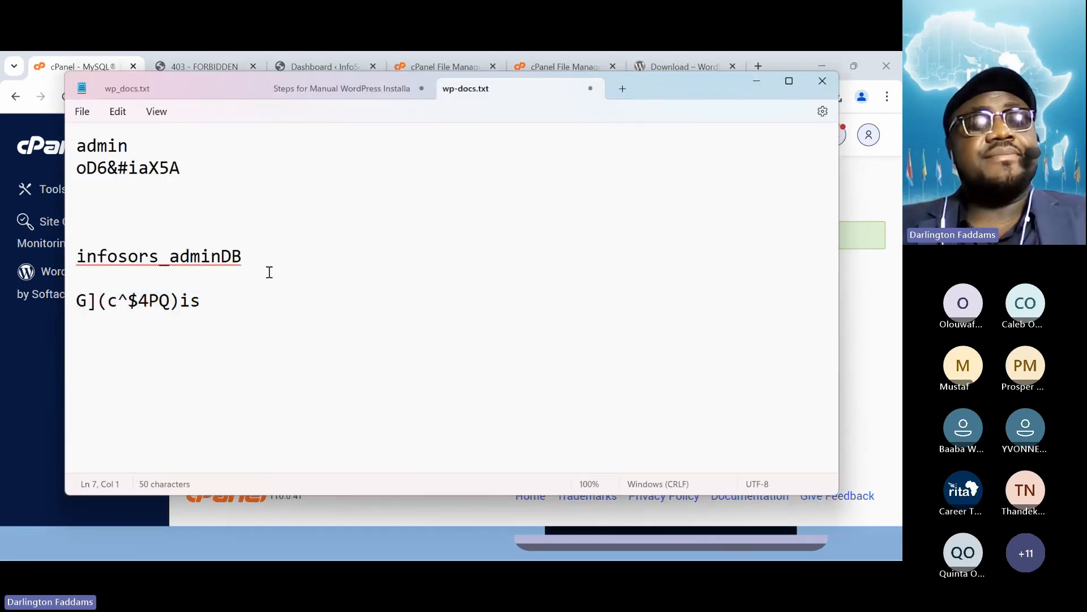
key("ctrl+v")
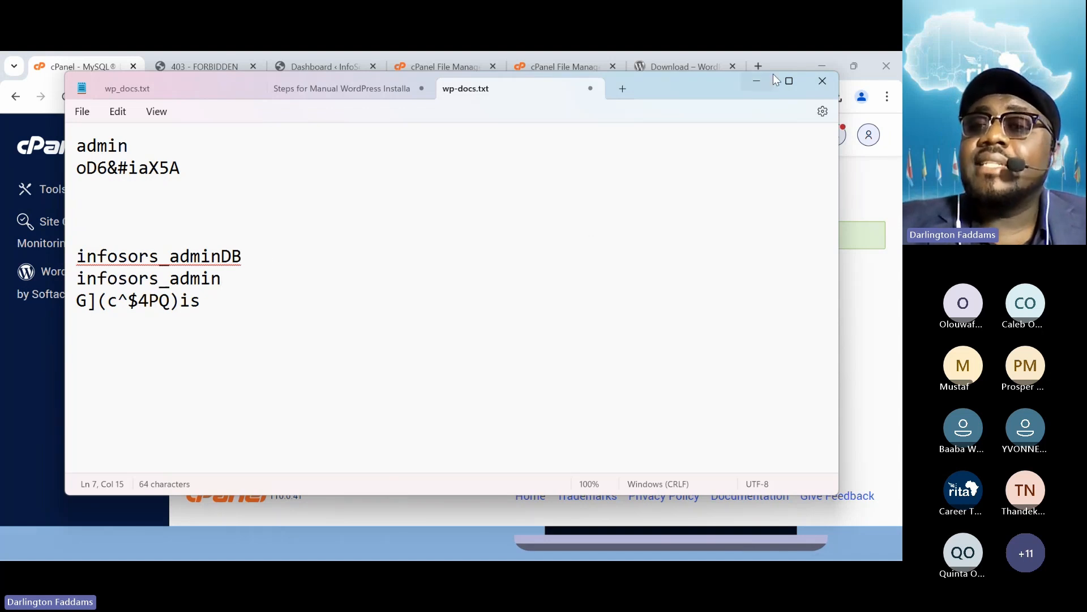
left_click(758, 81)
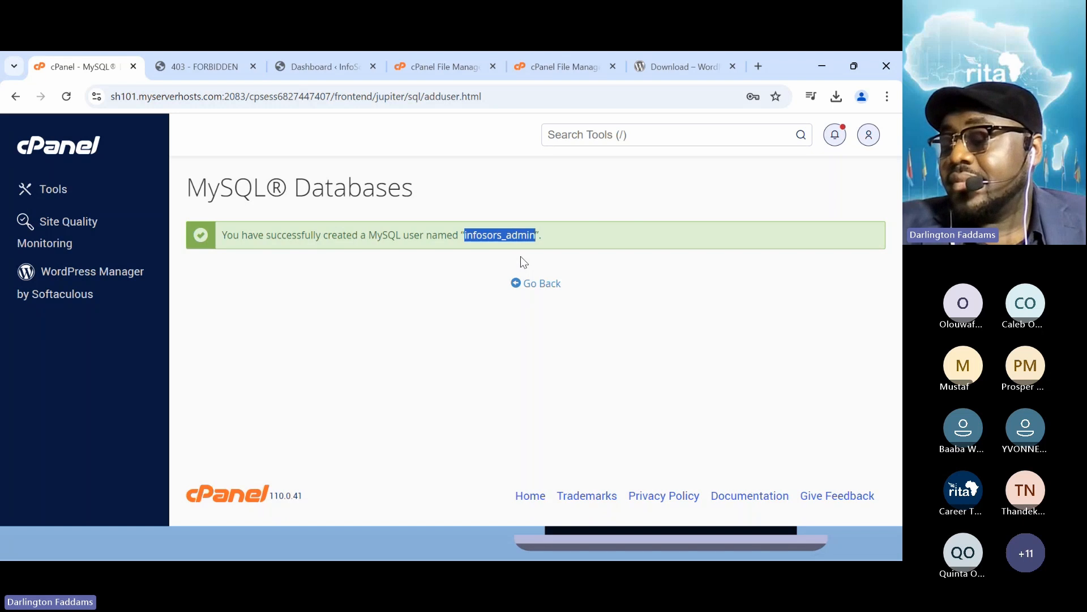
Go back to the MySQL Databases page and switch to the wp-docs.txt notes.
left_click(551, 290)
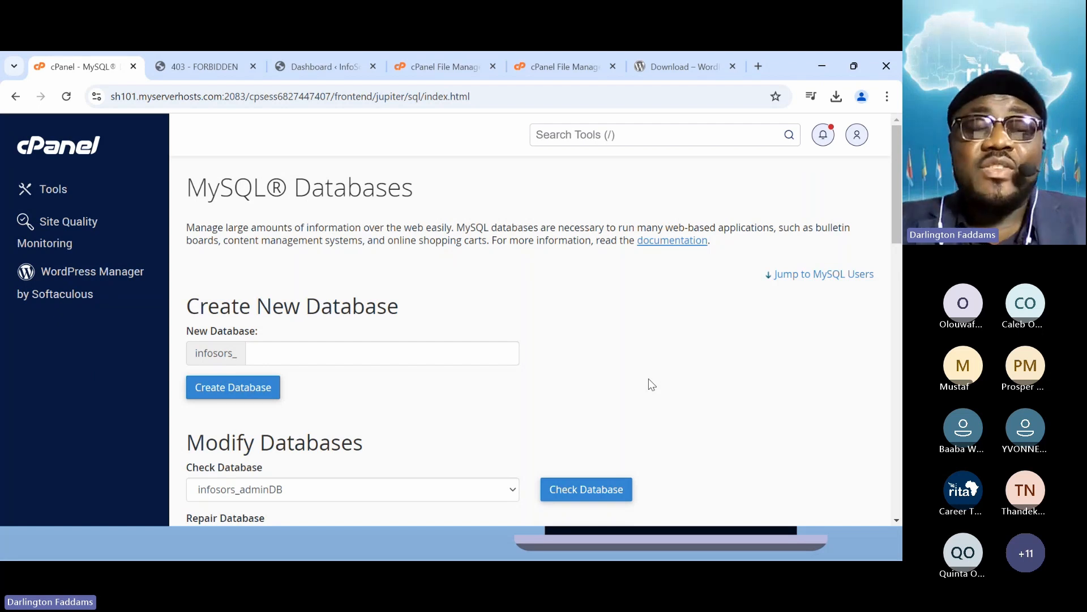
key("alt+Tab")
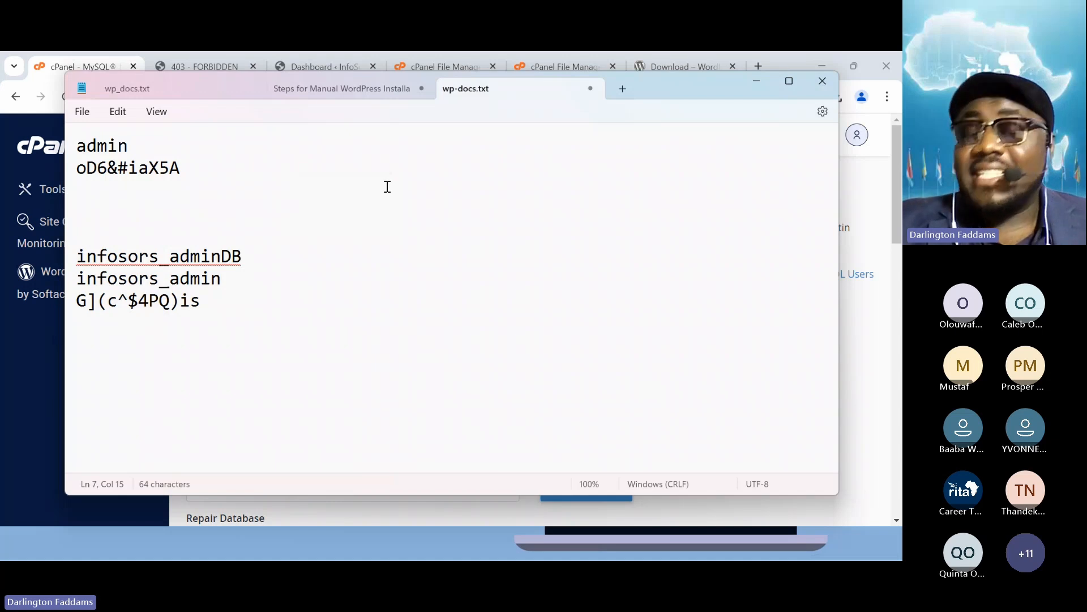
Highlight step 7, adding the user to the database, in the installation steps, then return to cPanel.
left_click(302, 96)
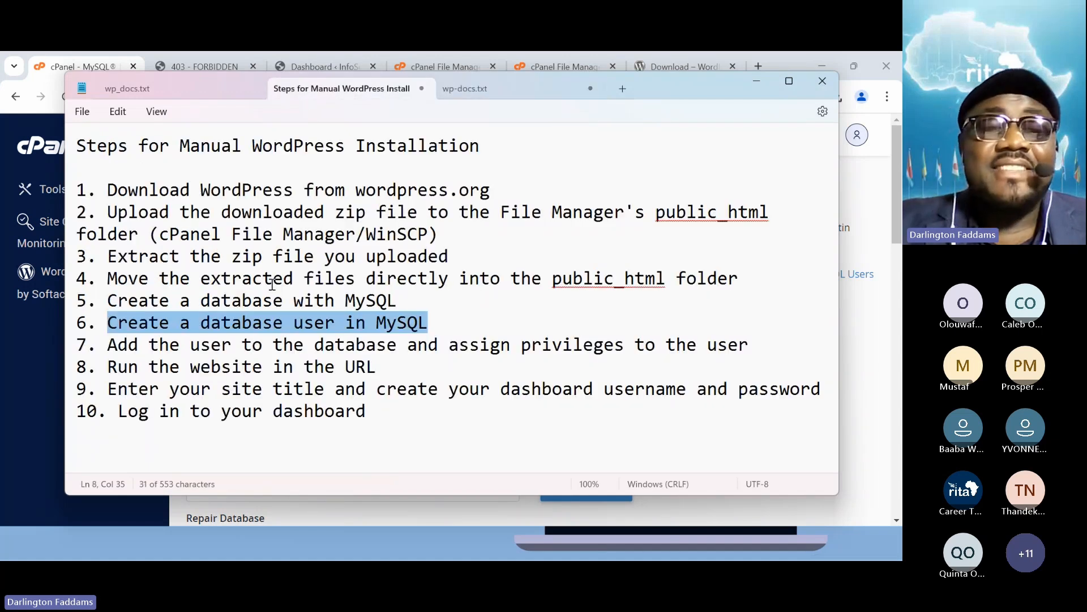
left_click(109, 347)
left_click_drag(111, 350, 762, 356)
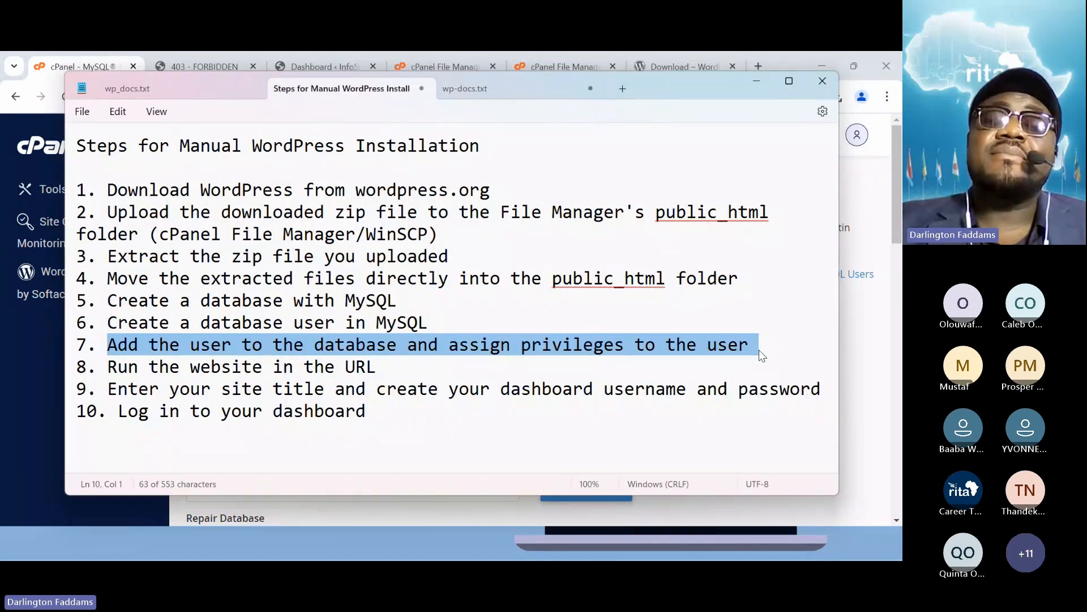
left_click(886, 240)
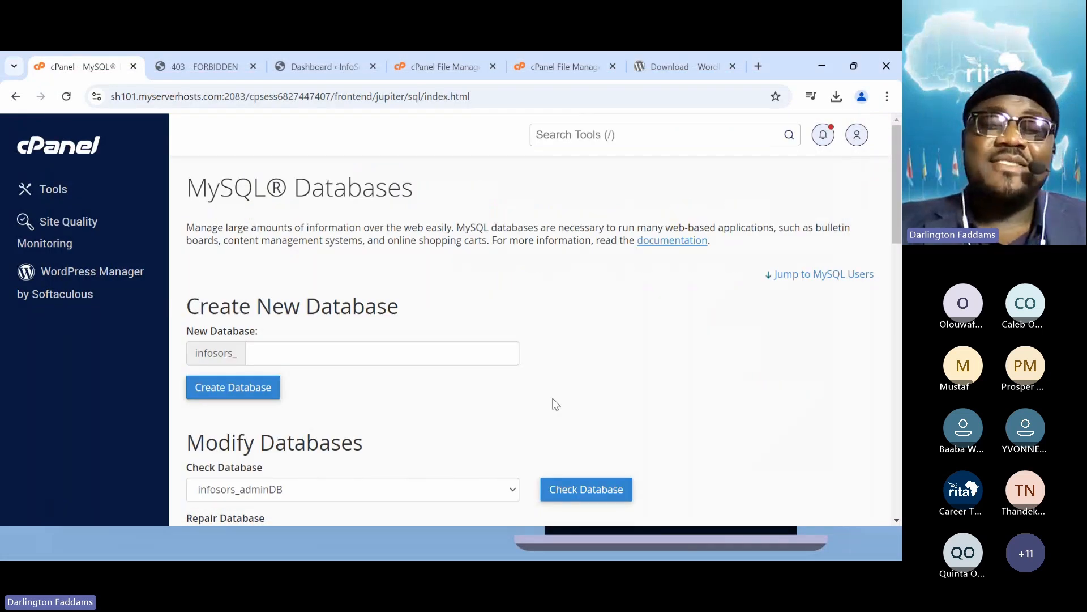
Under Add User To Database, choose user infosors_admin and database infosors_adminDB, then add them.
scroll(555, 404, "down", 7)
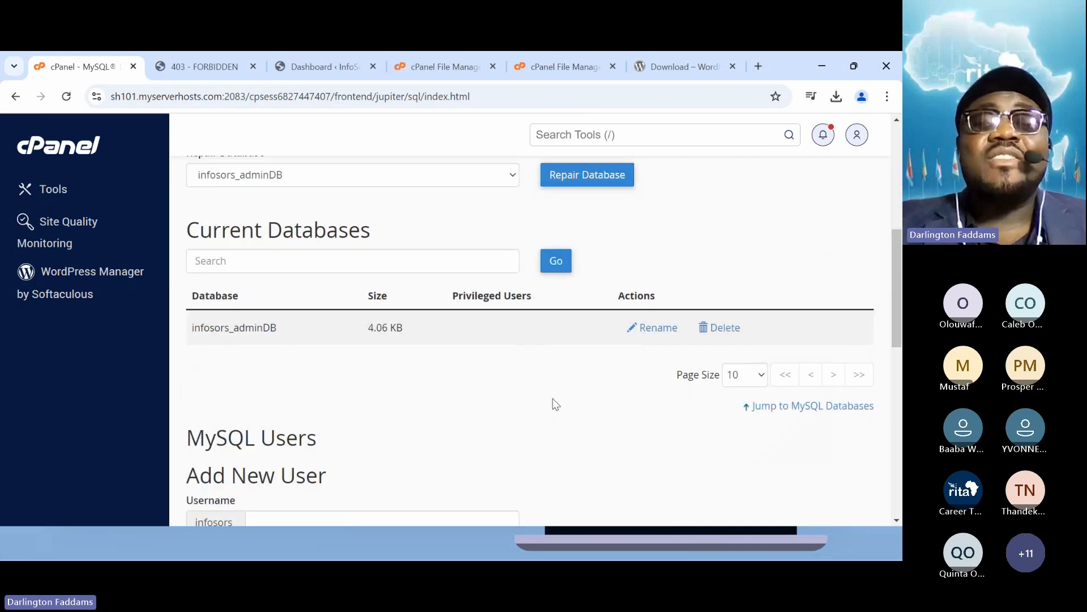
scroll(555, 403, "down", 9)
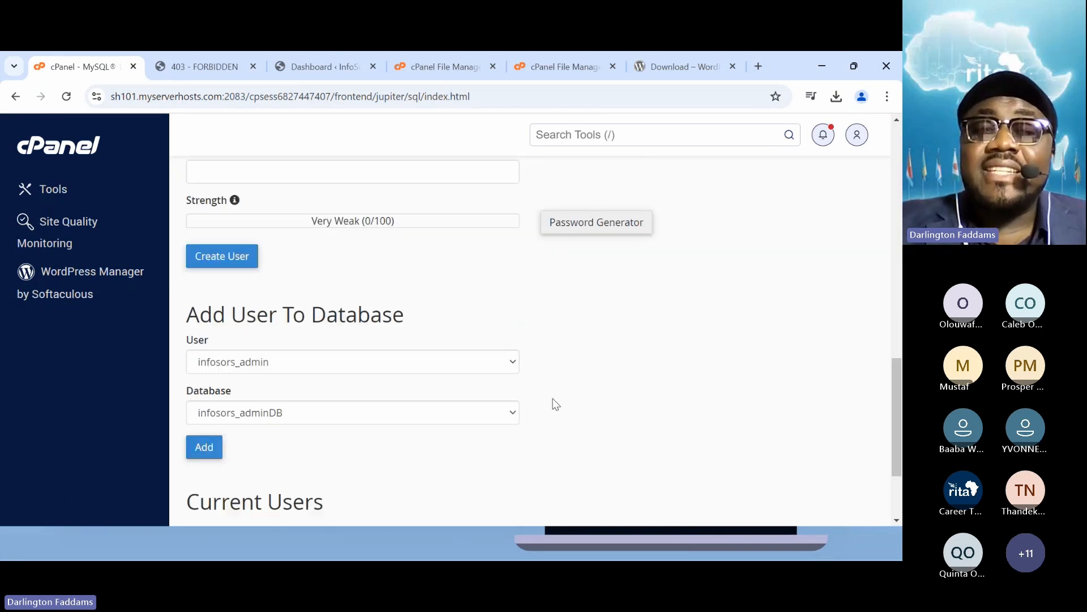
scroll(555, 404, "down", 1)
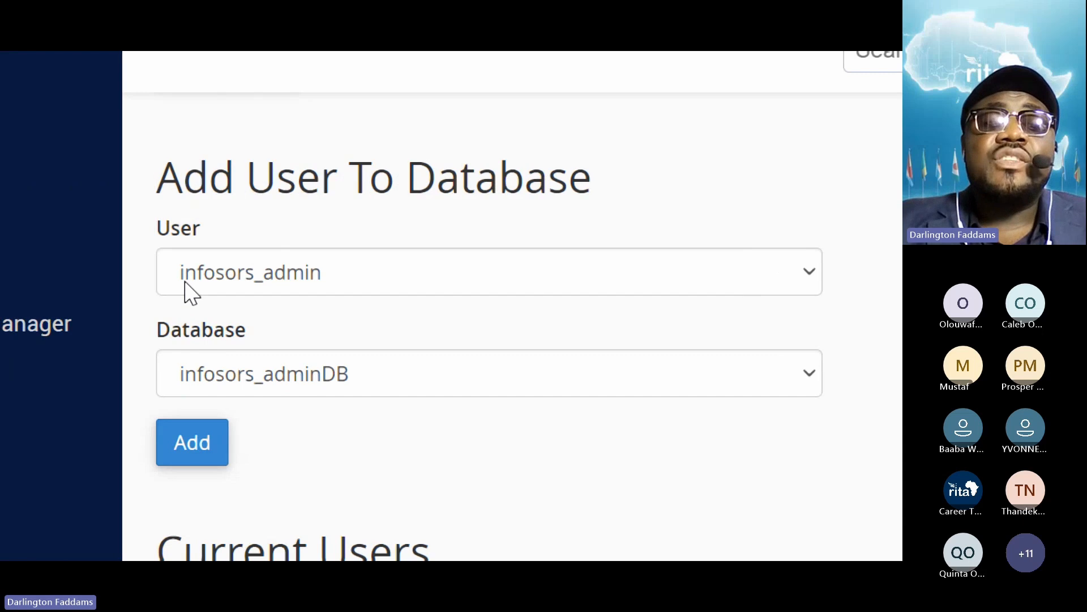
left_click(272, 281)
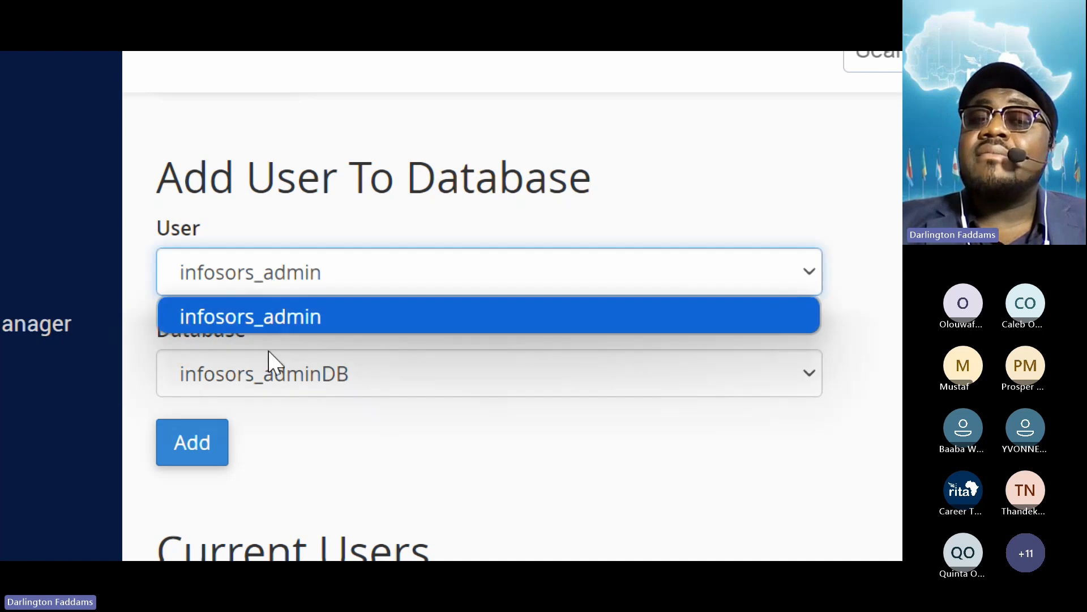
left_click(286, 232)
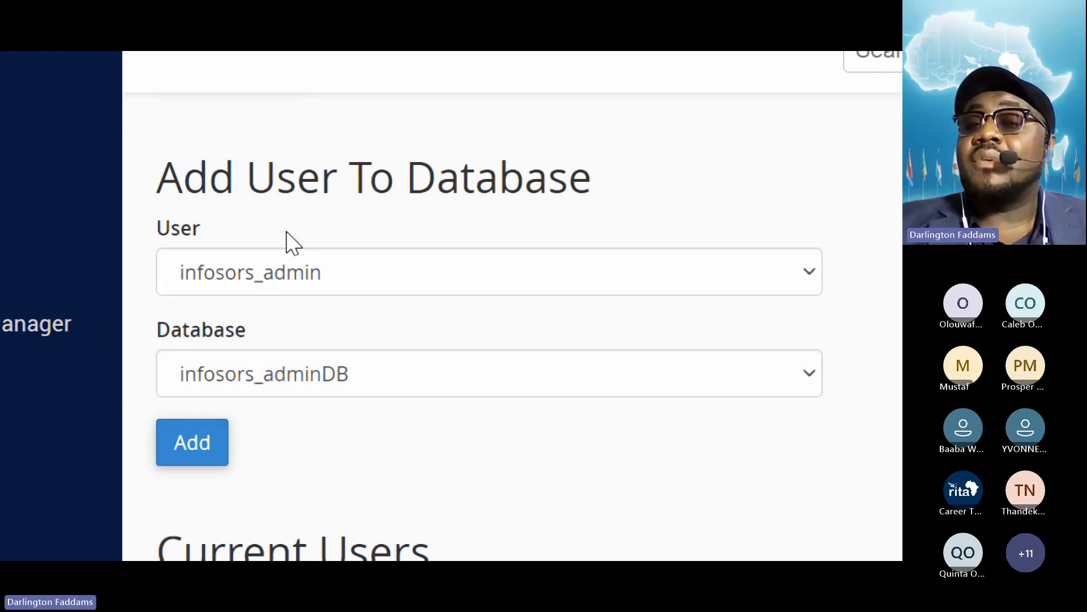
left_click(289, 289)
left_click(280, 310)
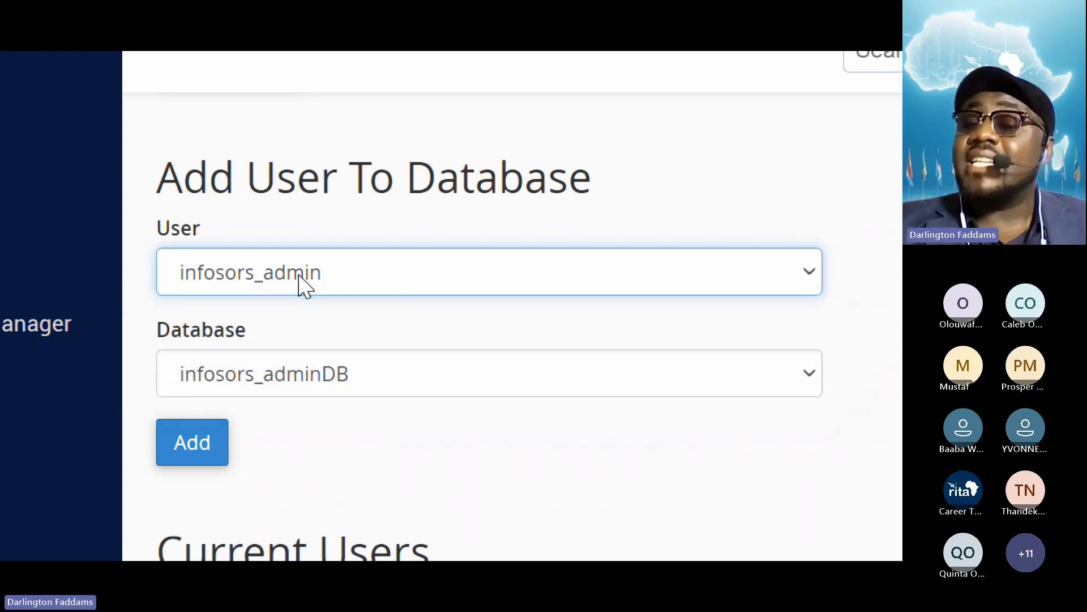
left_click(243, 381)
left_click(309, 391)
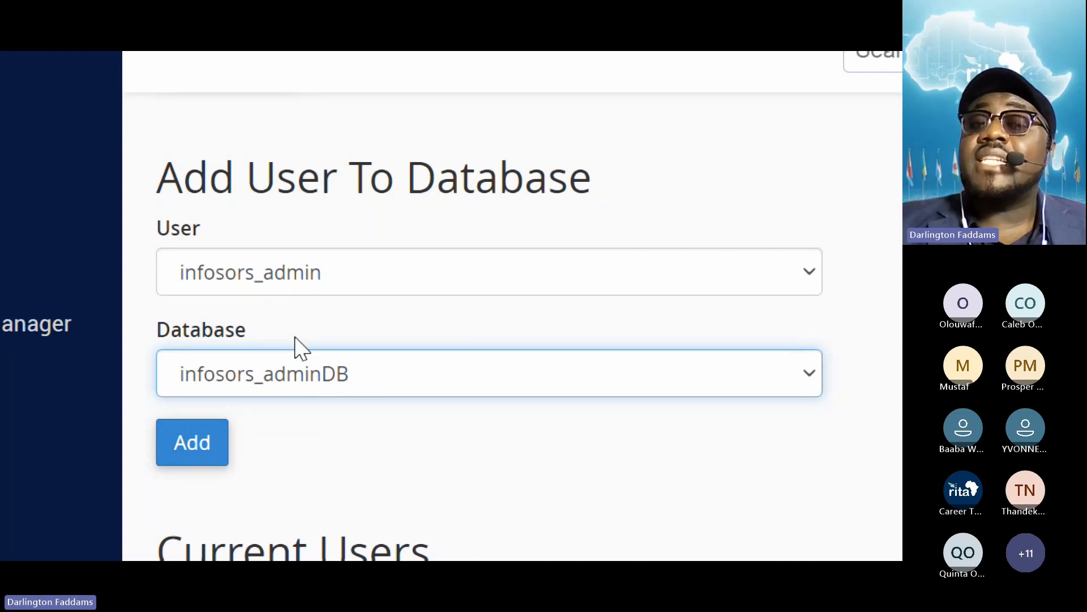
left_click(306, 275)
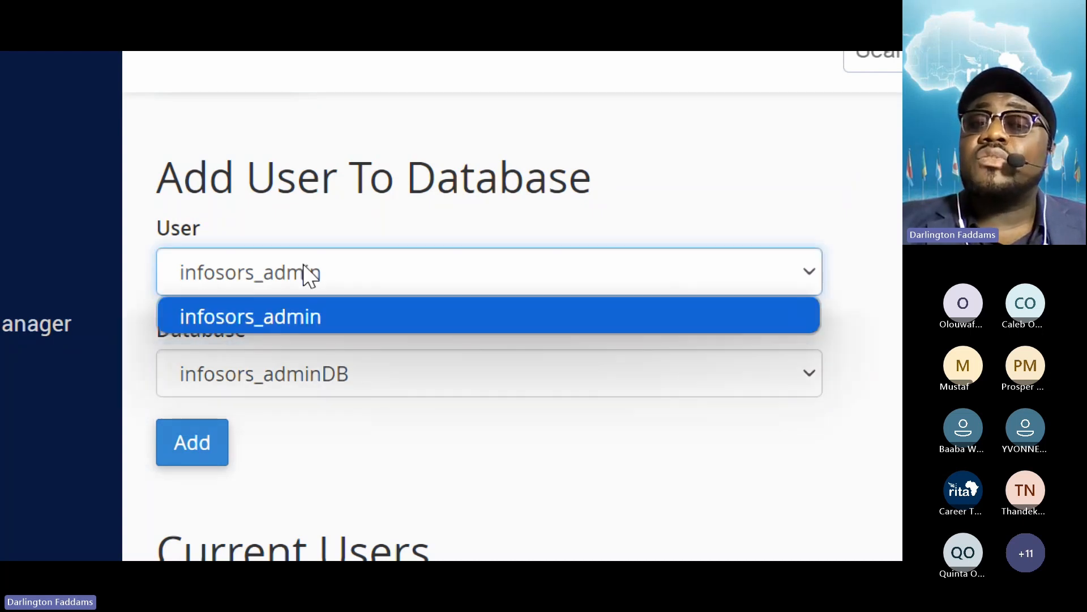
left_click(304, 360)
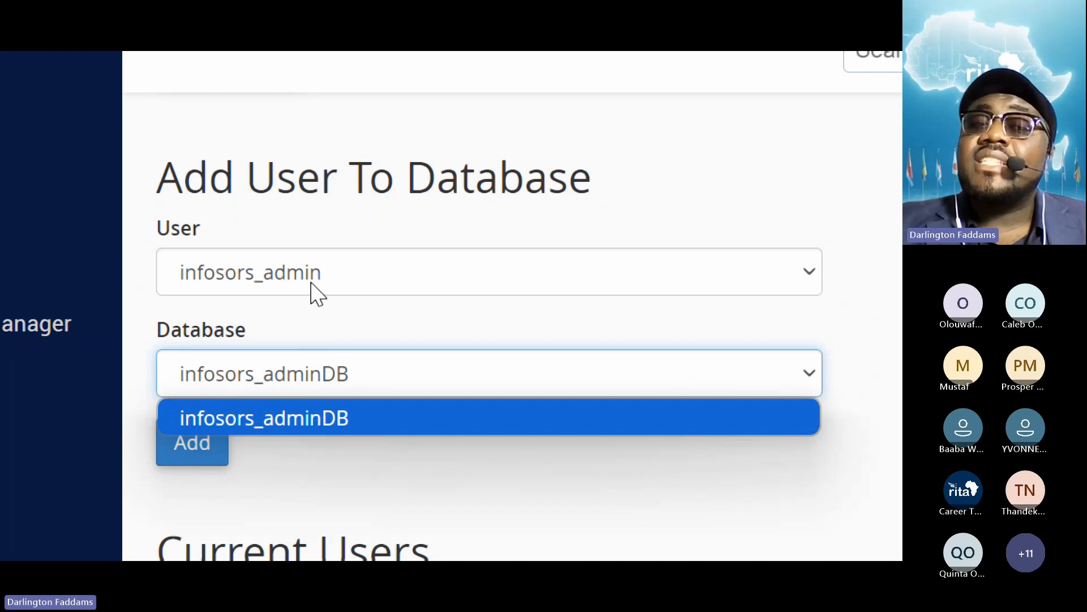
left_click(297, 339)
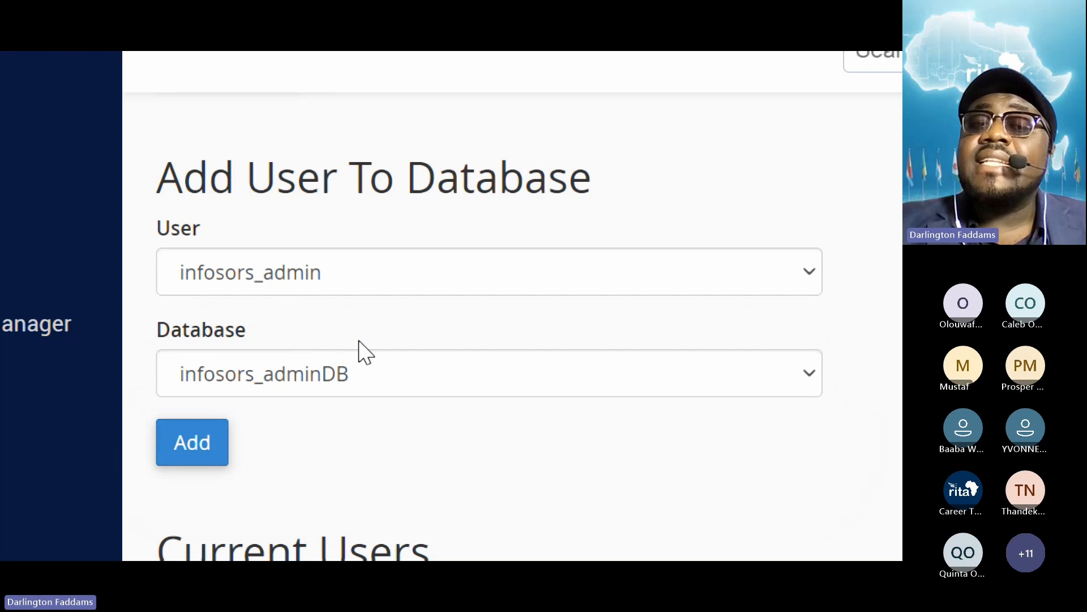
left_click(191, 448)
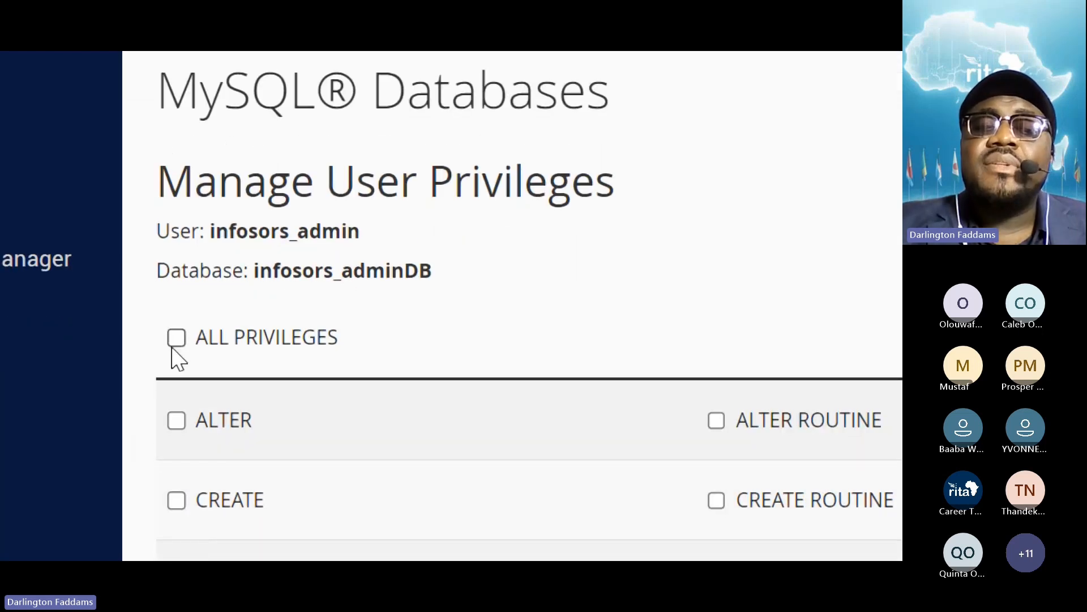
Tick ALL PRIVILEGES for infosors_admin on infosors_adminDB and save with Make Changes.
left_click(176, 339)
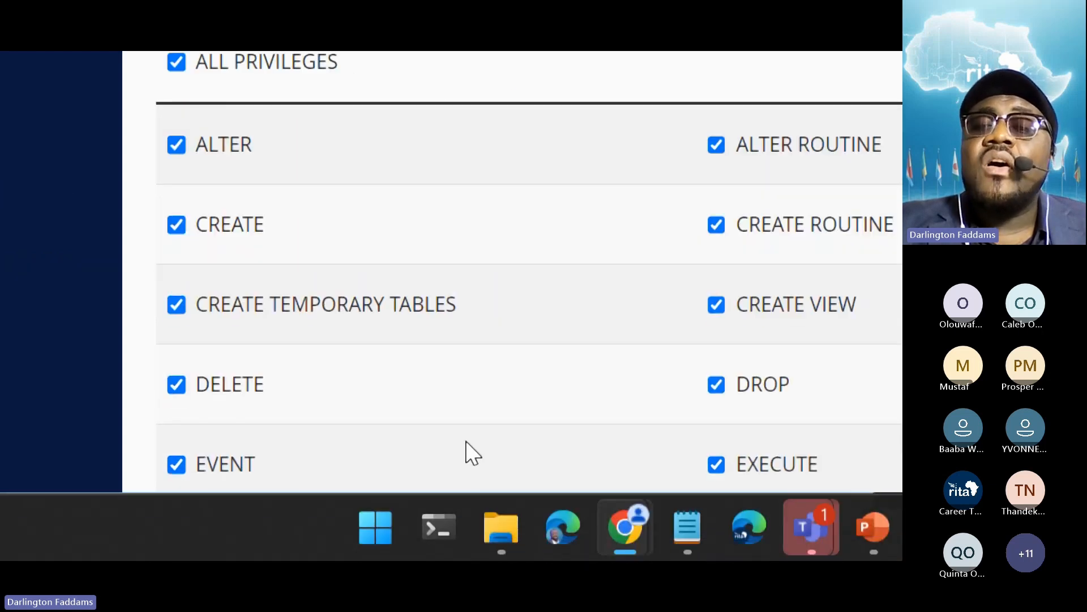
scroll(844, 321, "down", 3)
scroll(844, 322, "down", 3)
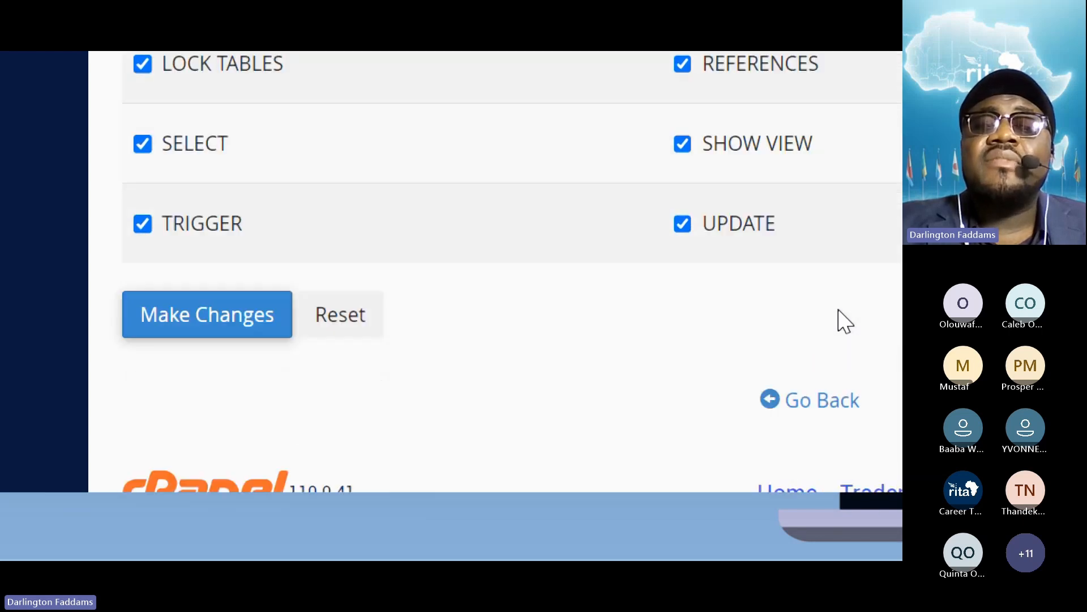
left_click(180, 294)
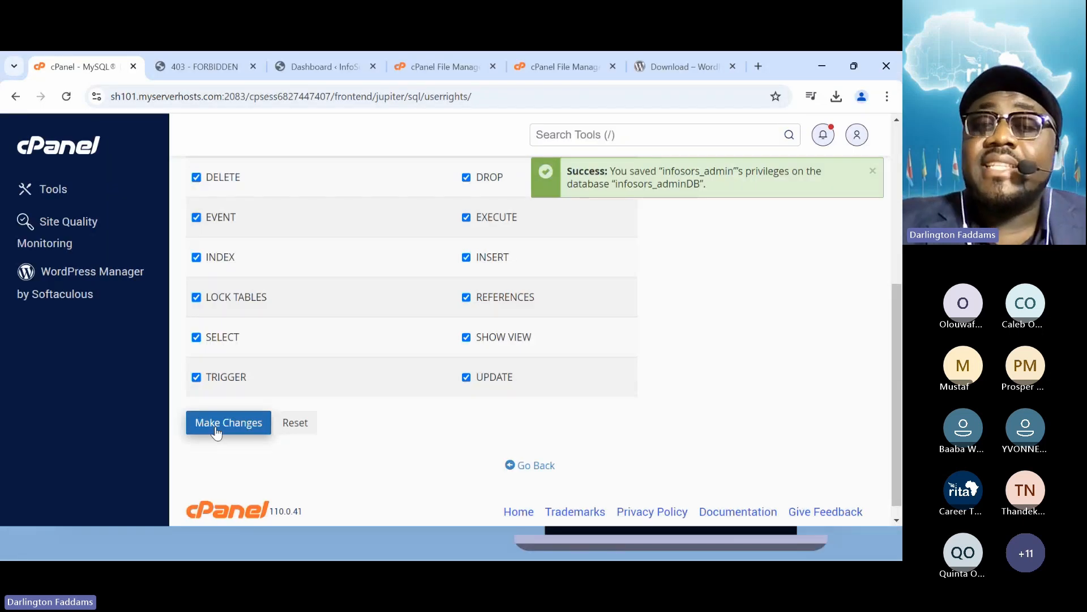
Scroll through the privilege list to confirm ALTER through UPDATE are all ticked.
scroll(354, 405, "up", 5)
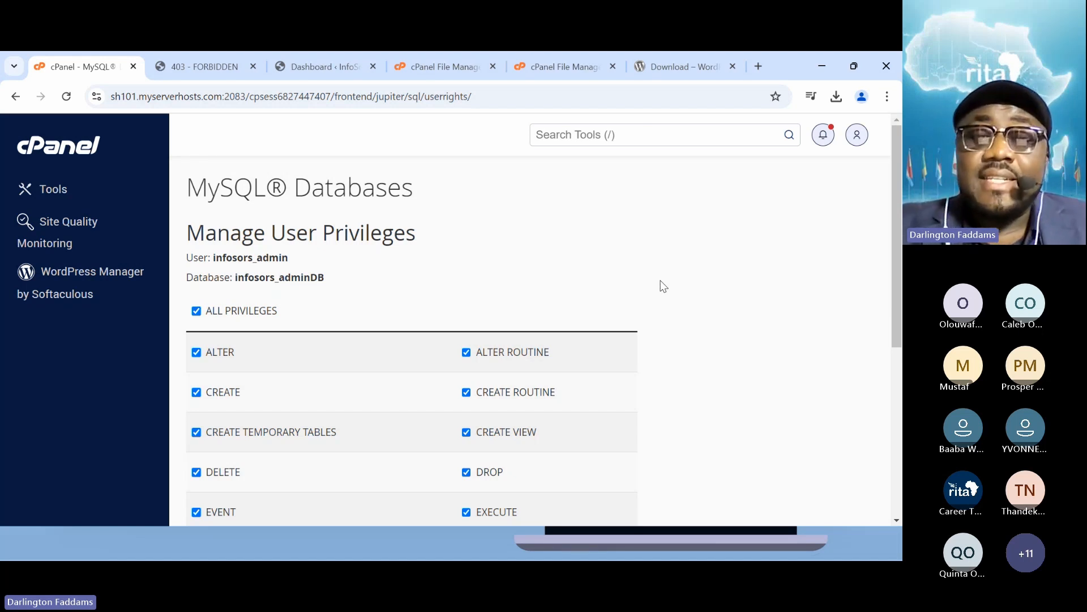
scroll(663, 286, "down", 3)
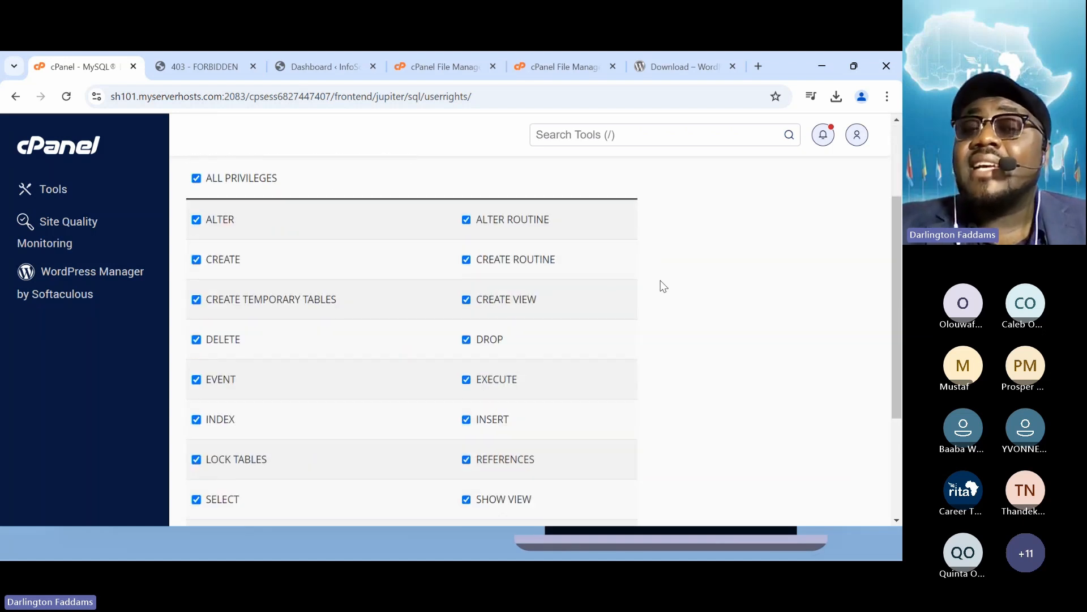
scroll(664, 287, "up", 1)
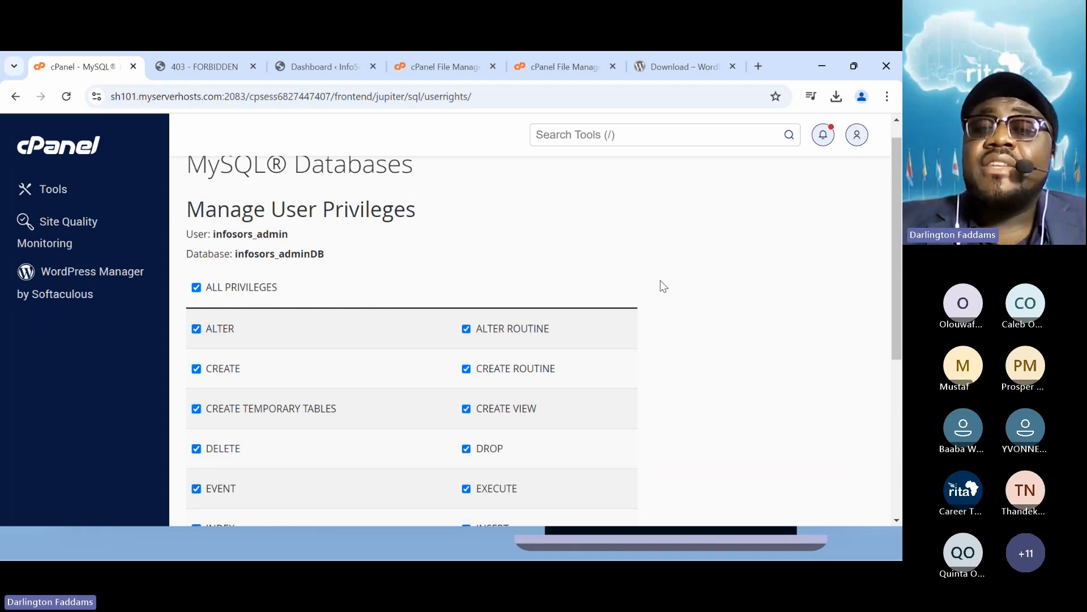
scroll(663, 286, "down", 2)
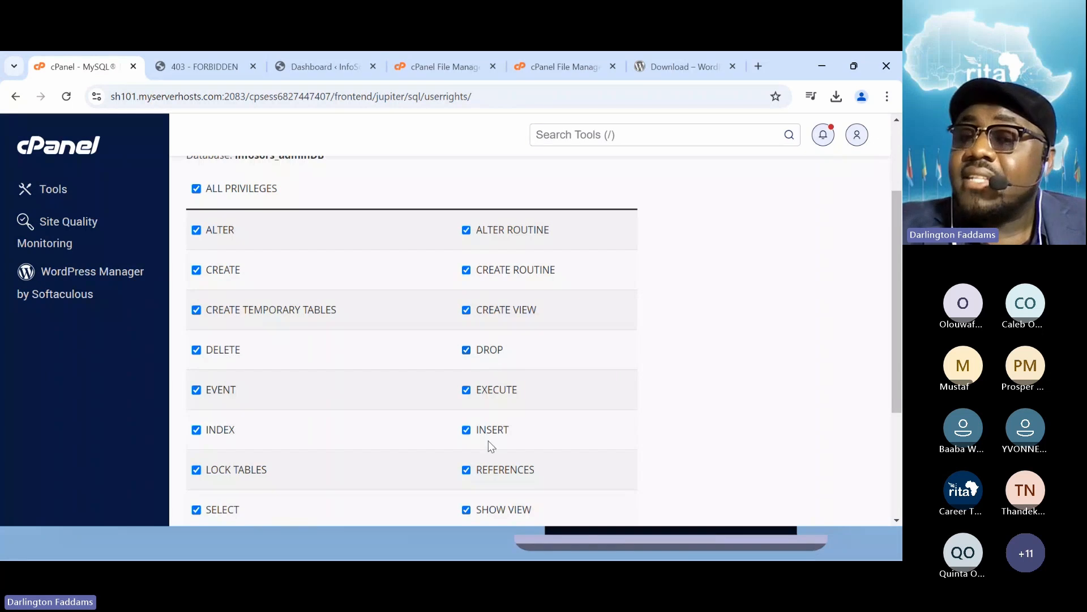
scroll(488, 440, "down", 2)
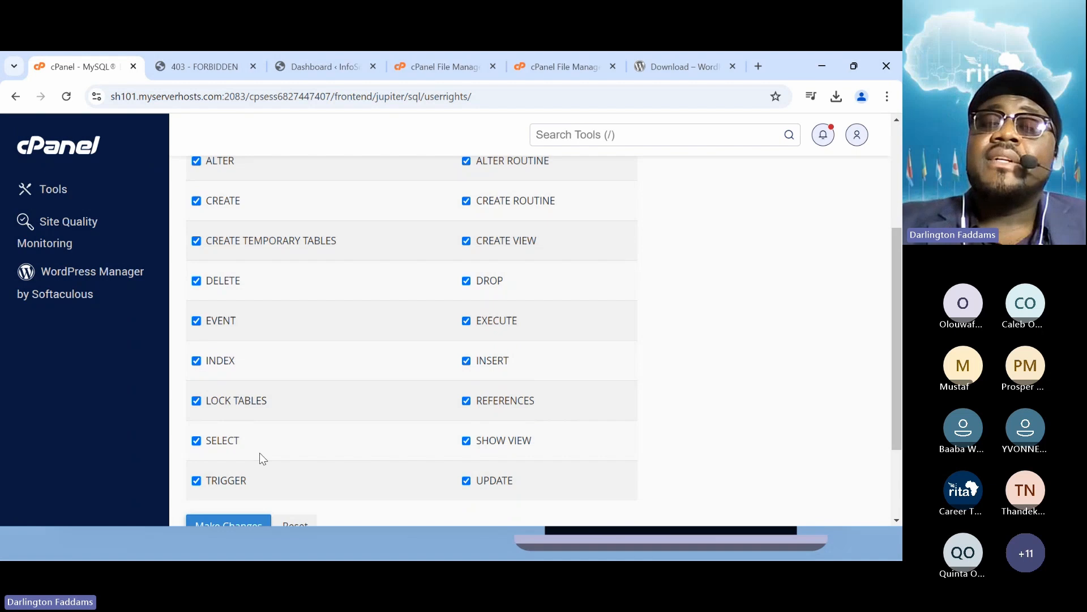
scroll(260, 454, "up", 3)
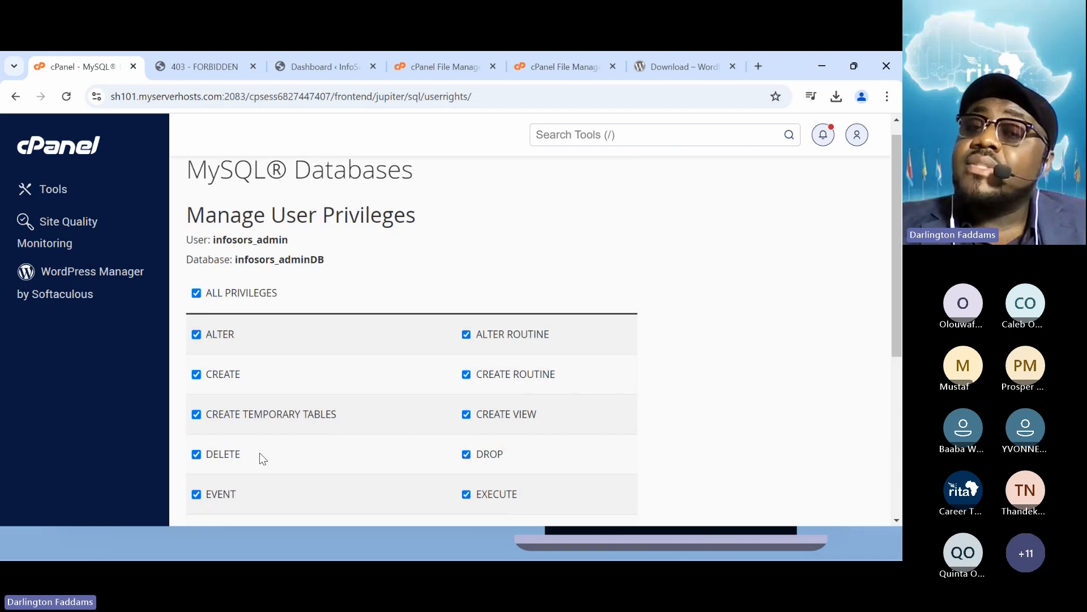
scroll(259, 453, "down", 3)
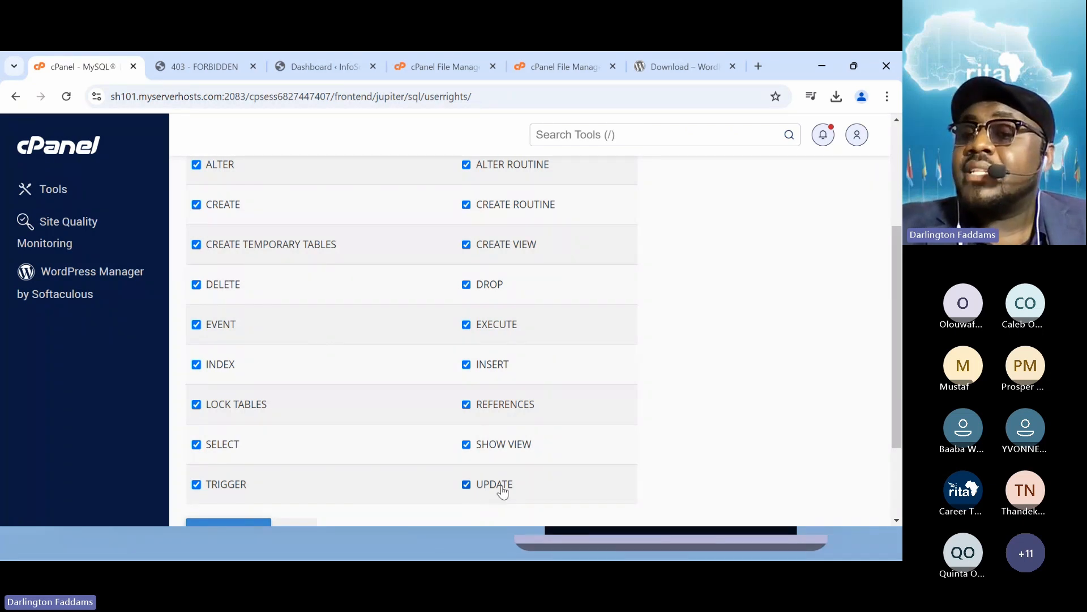
scroll(466, 492, "down", 1)
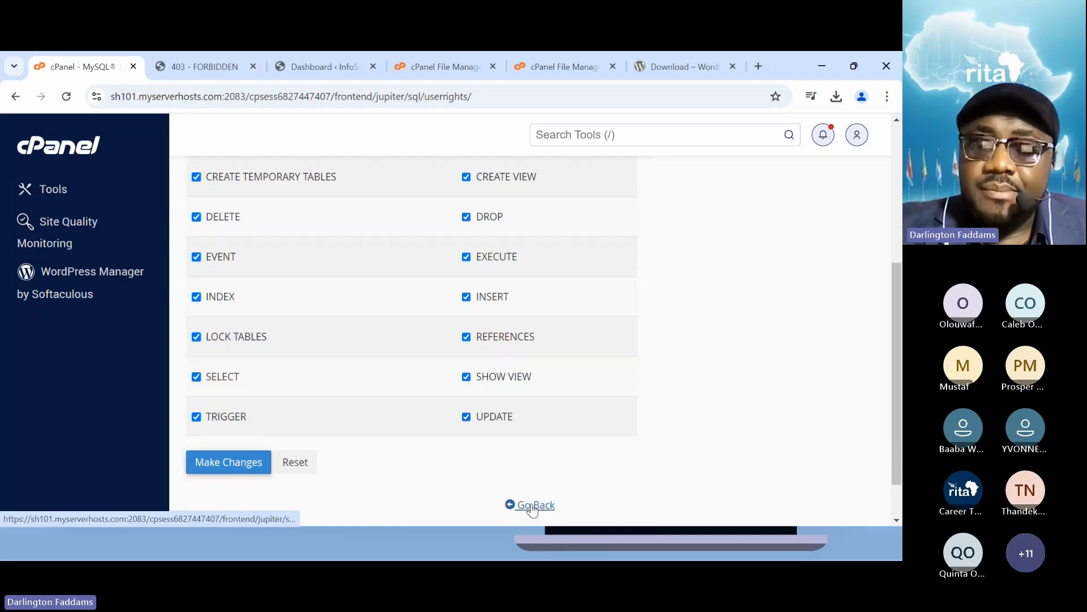
scroll(613, 430, "up", 1)
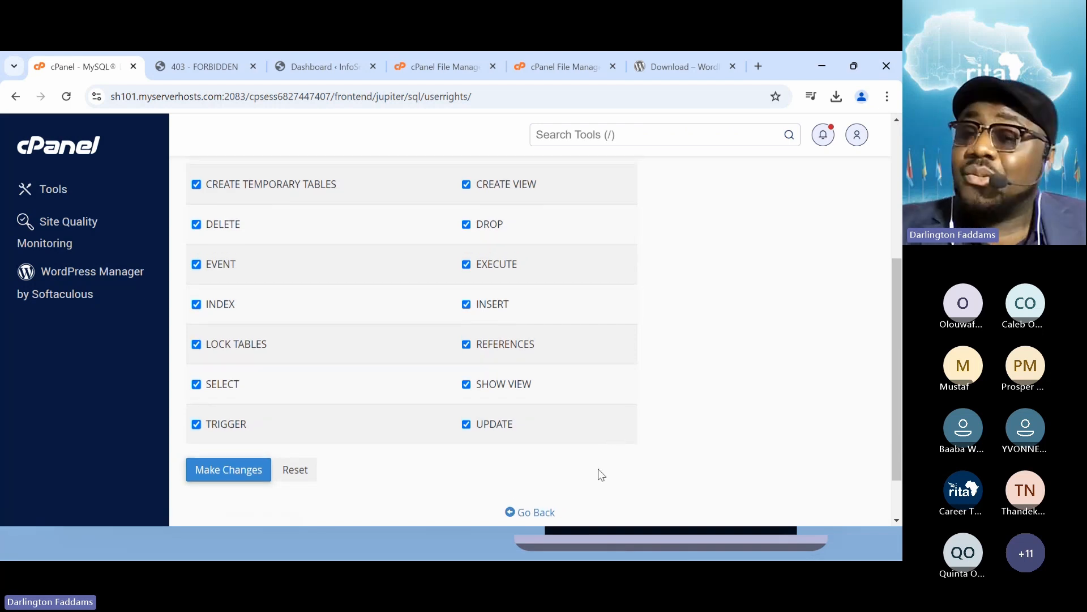
Return to MySQL Databases, check step 8 'Run the website in the URL' in the notes, and go back to the browser.
left_click(545, 507)
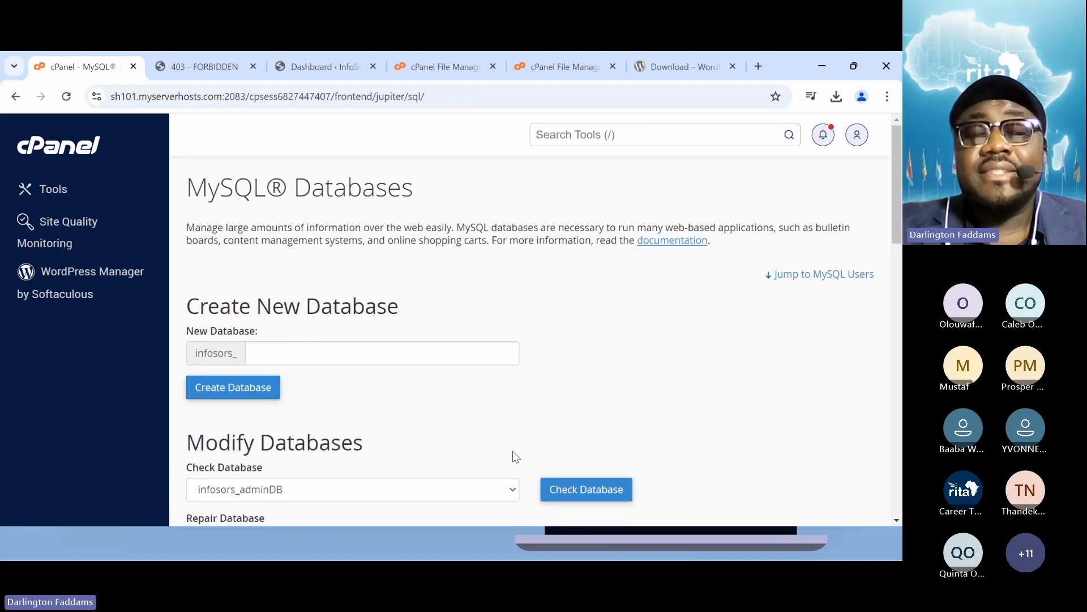
key("alt+Tab")
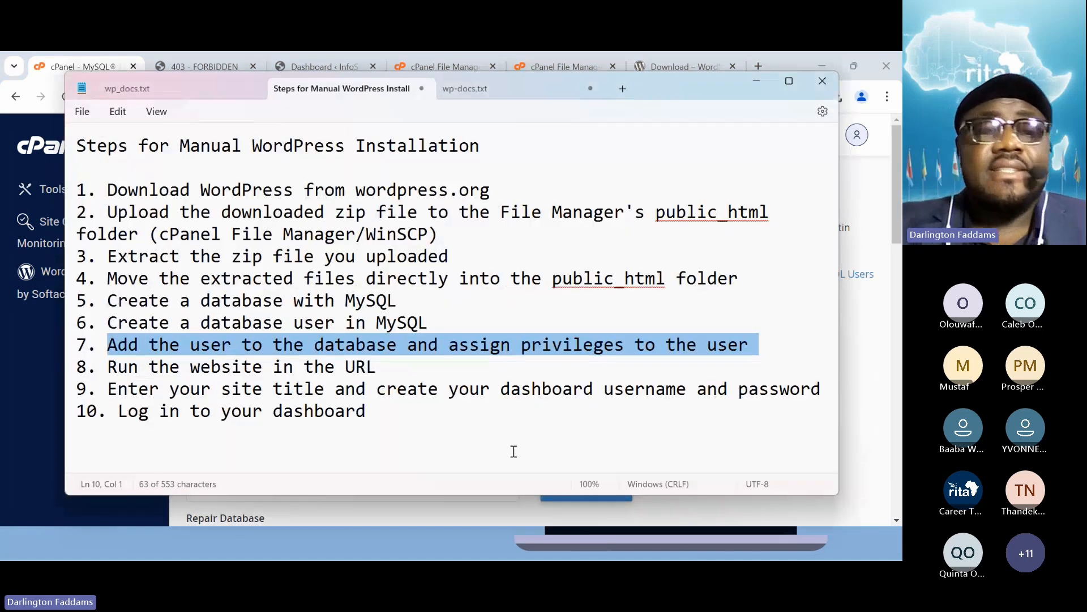
left_click_drag(107, 367, 401, 377)
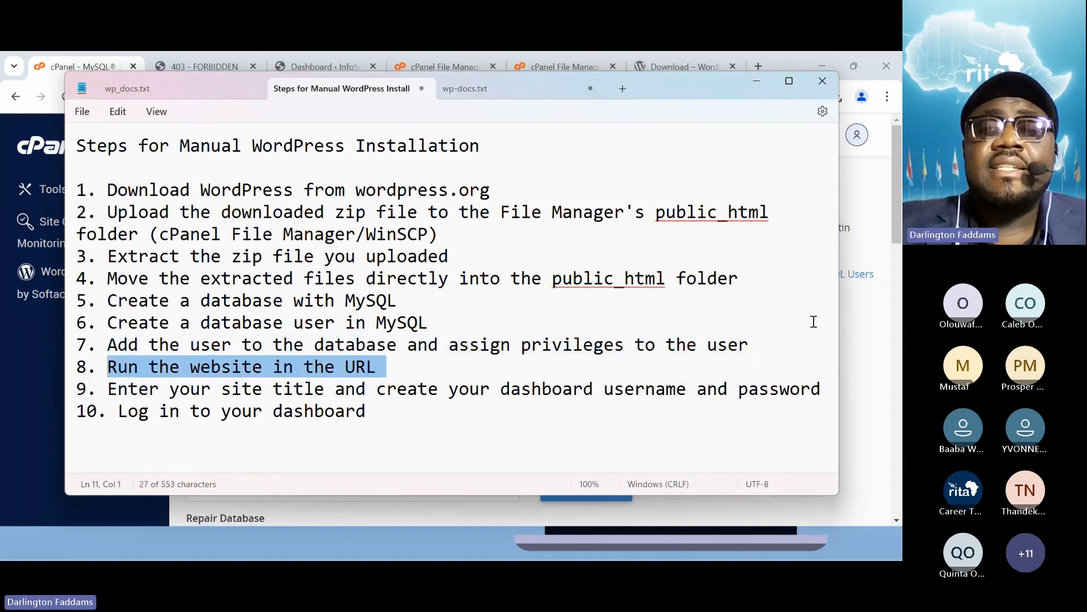
left_click(853, 339)
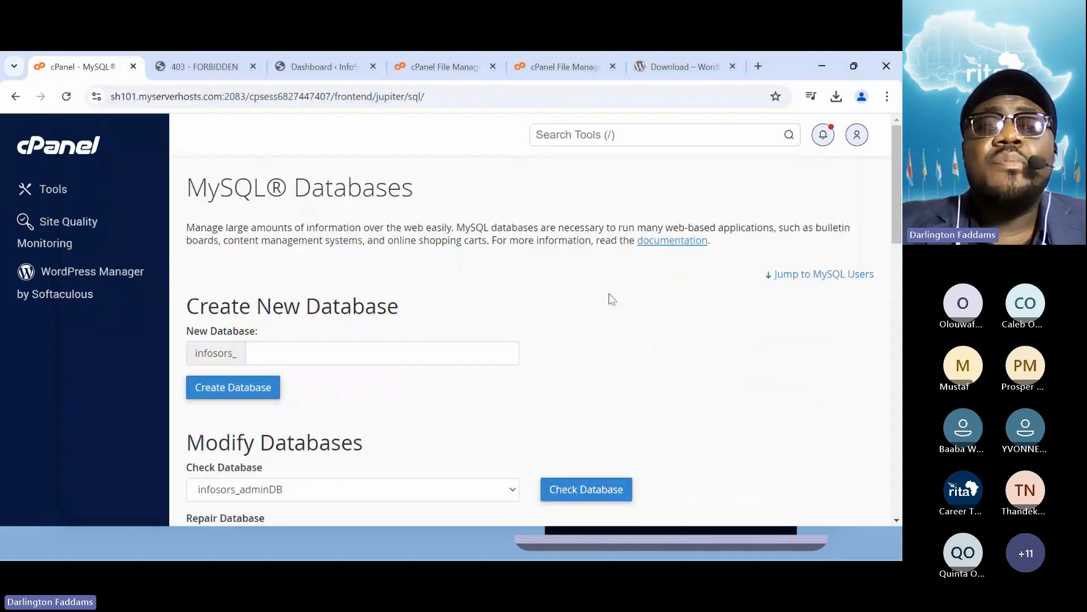
Load infosorse.com in a new tab and continue setup with English (United States).
left_click(759, 66)
type("info")
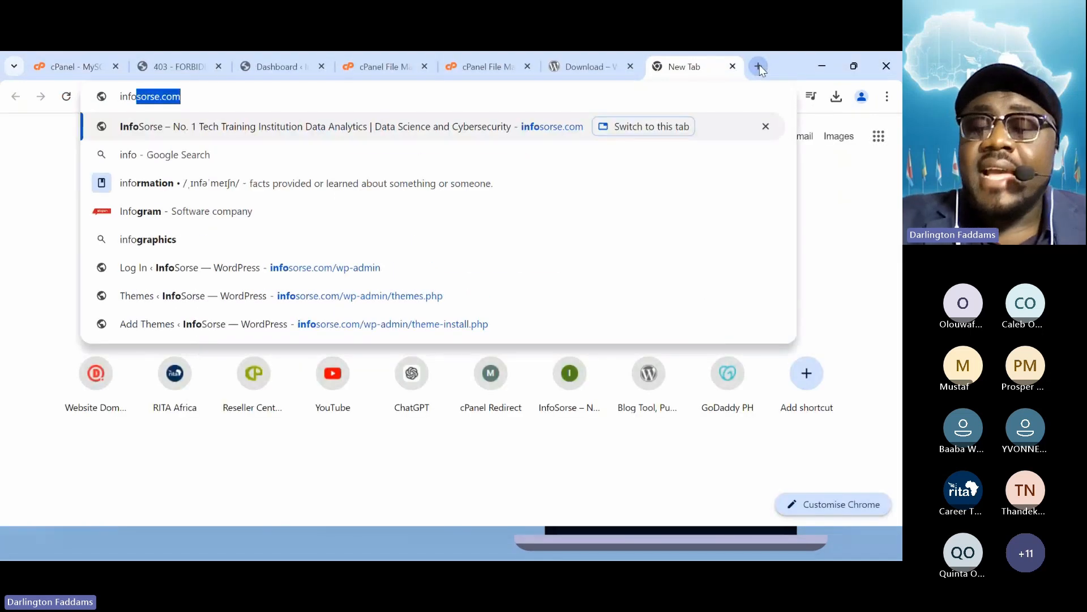
key("Return")
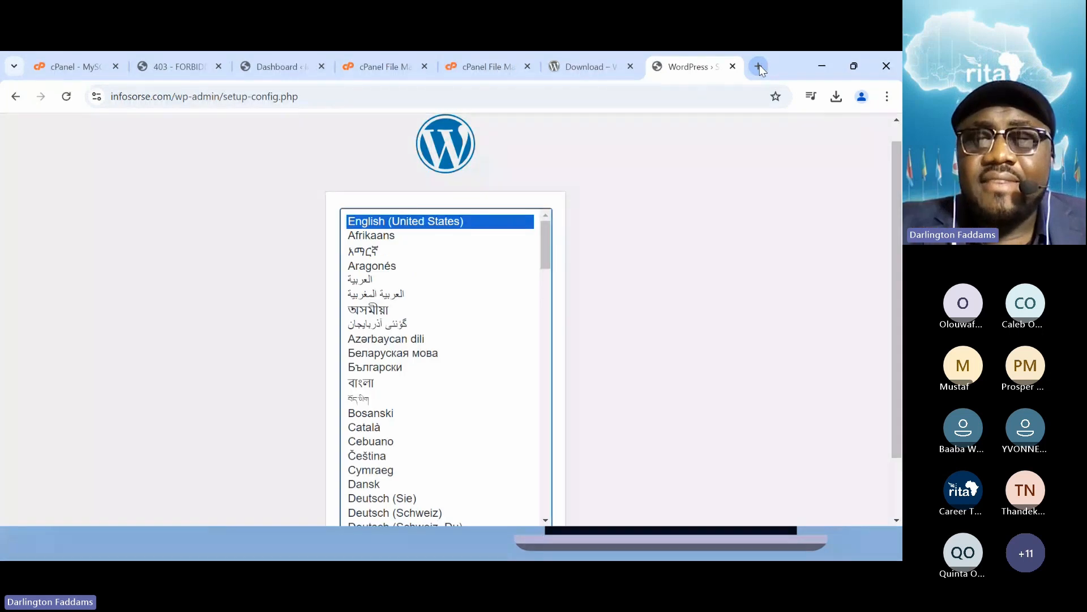
scroll(767, 160, "up", 1)
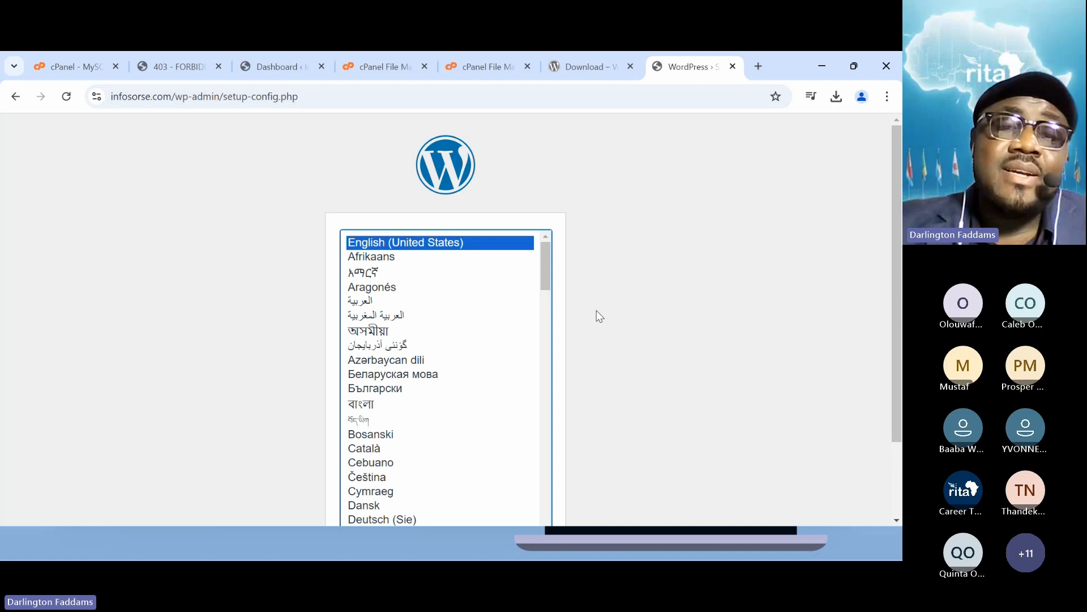
scroll(599, 316, "down", 2)
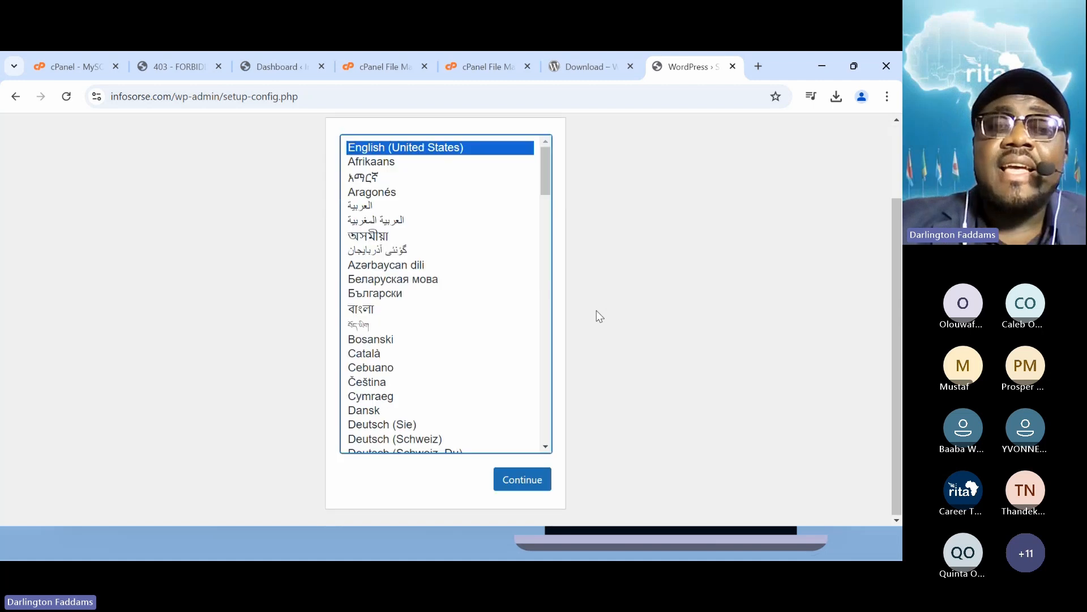
left_click(527, 484)
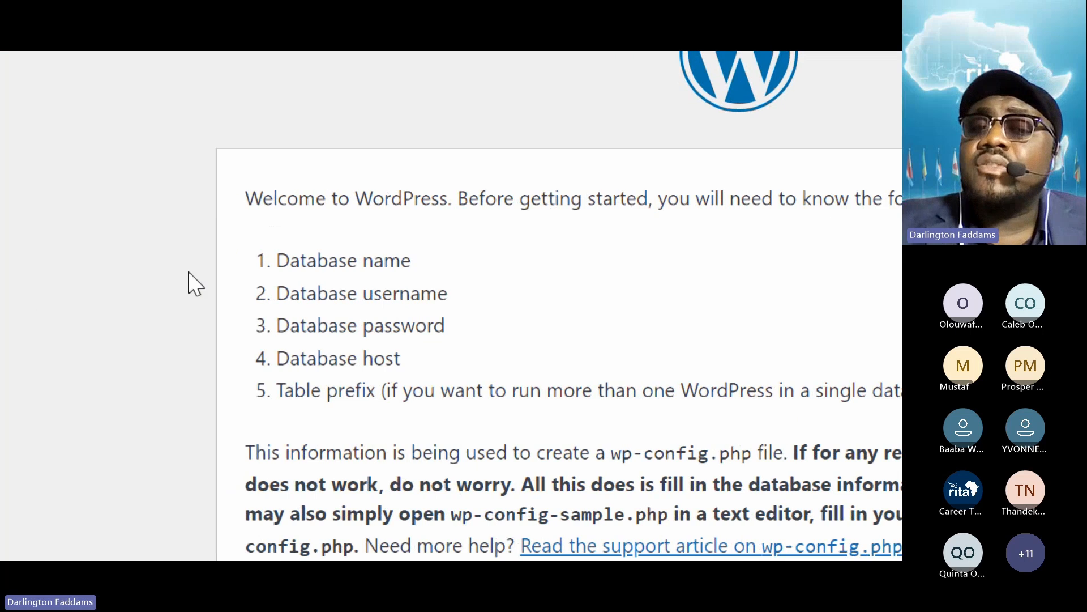
Highlight the required database name, username, password, host and table prefix items on the welcome page.
left_click_drag(401, 357, 235, 275)
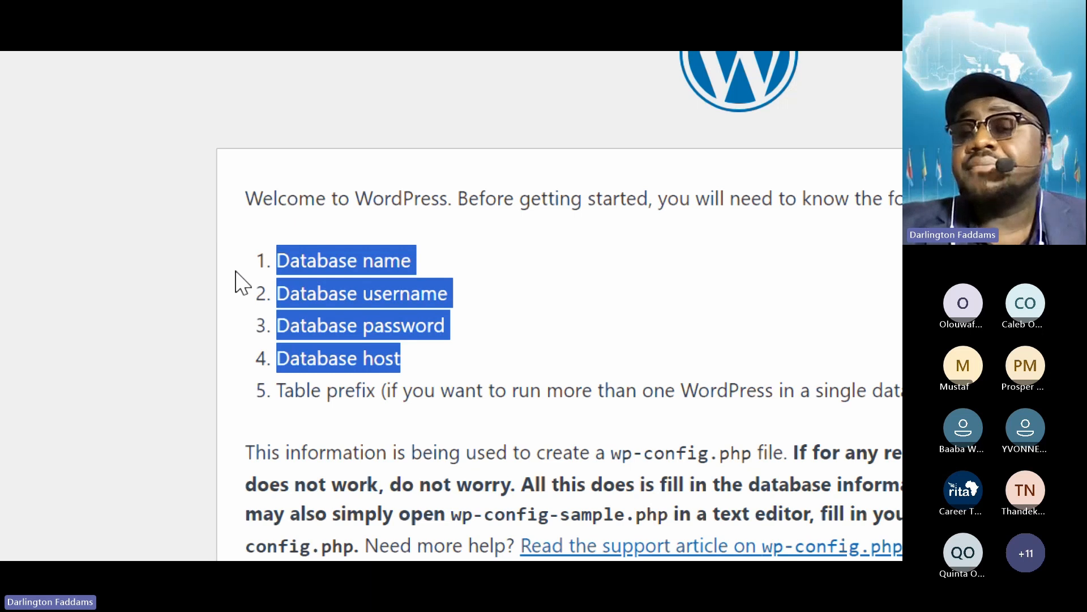
left_click(430, 266)
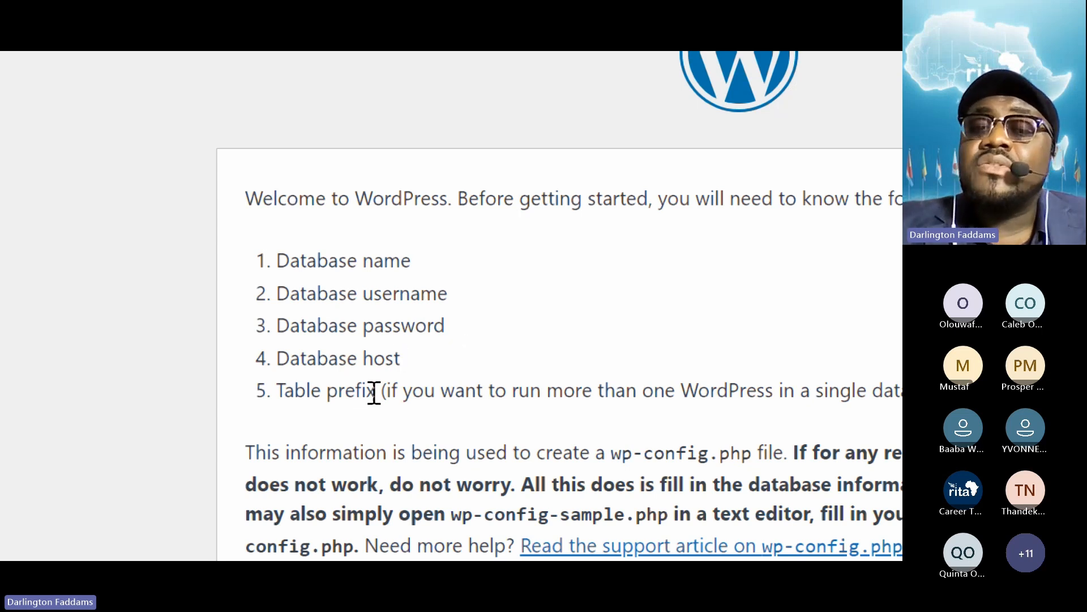
left_click_drag(376, 390, 266, 408)
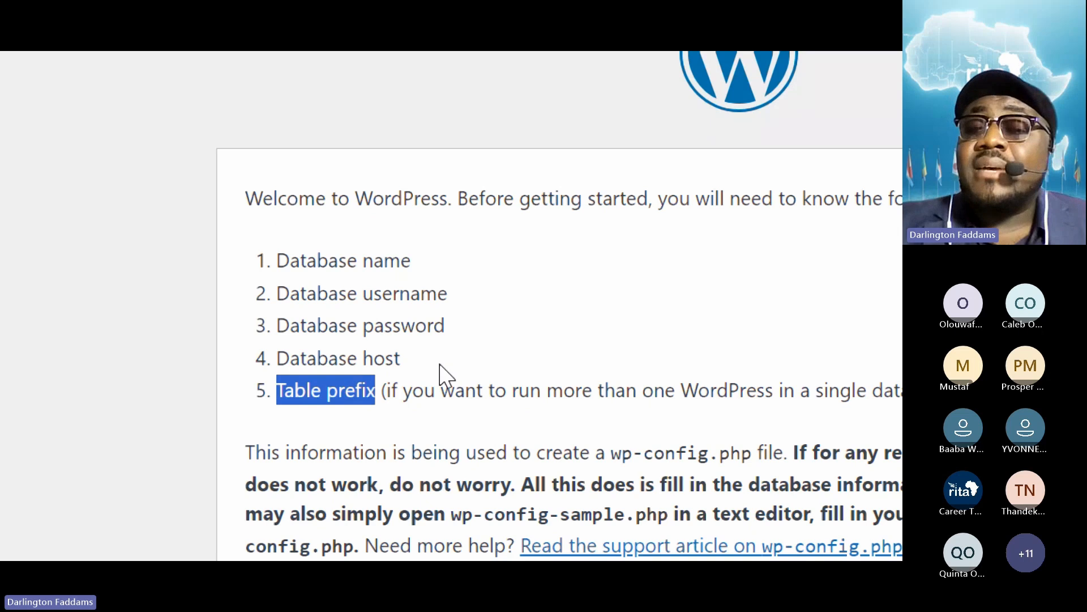
left_click_drag(423, 369, 249, 276)
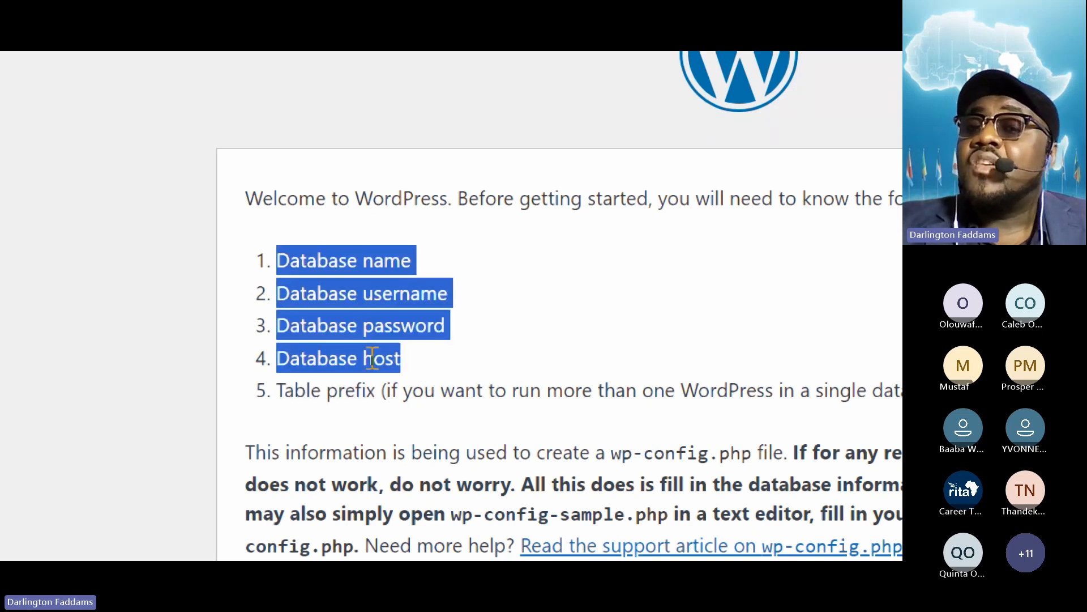
left_click(421, 354)
left_click_drag(421, 354, 240, 375)
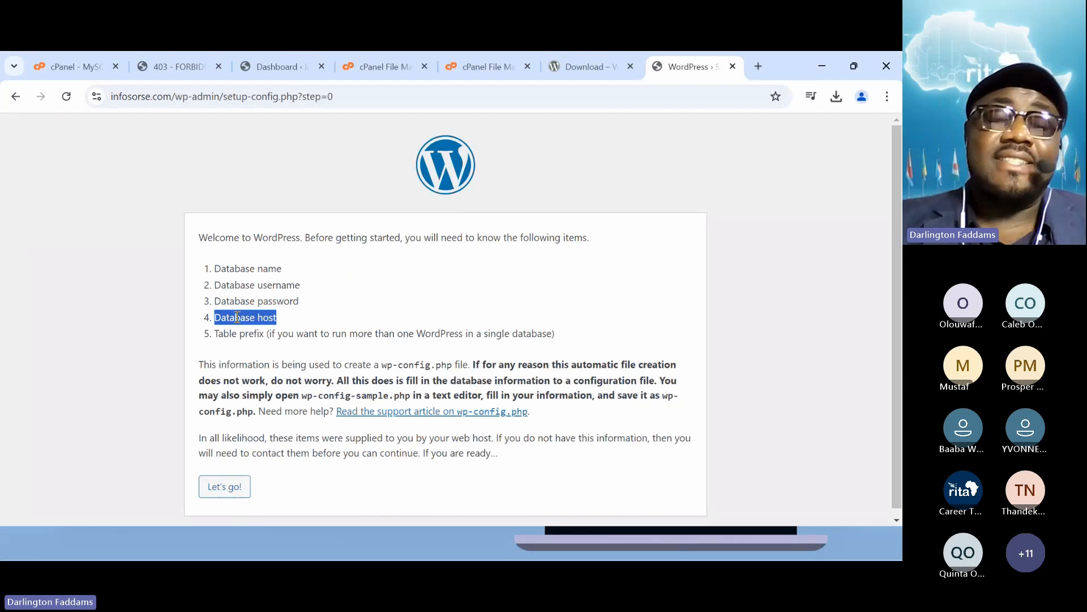
left_click(237, 317)
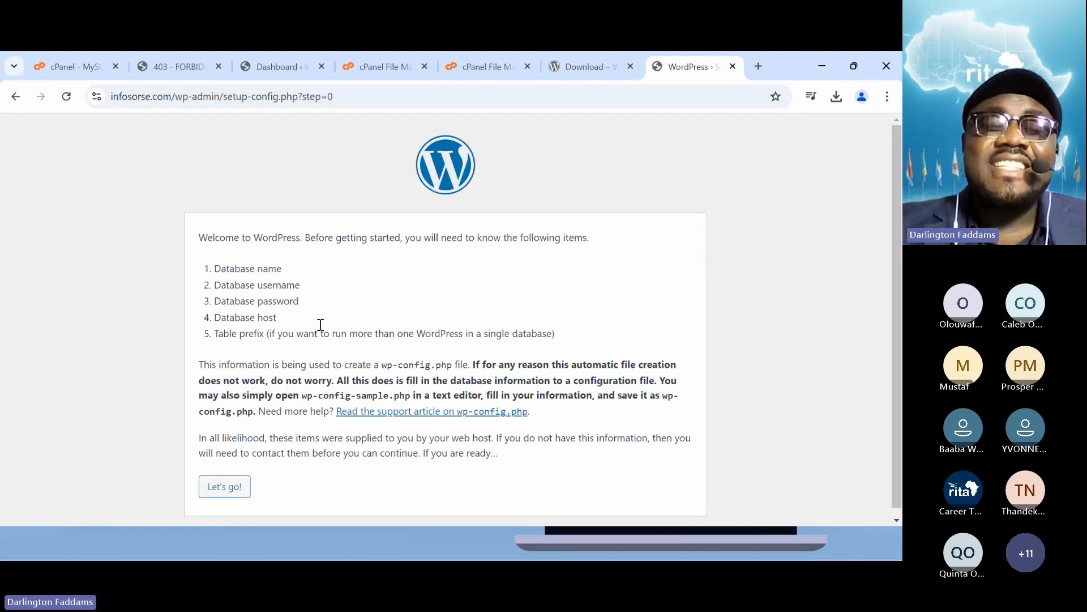
Open the connection form and paste infosors_adminDB from the notes into Database Name.
left_click(235, 486)
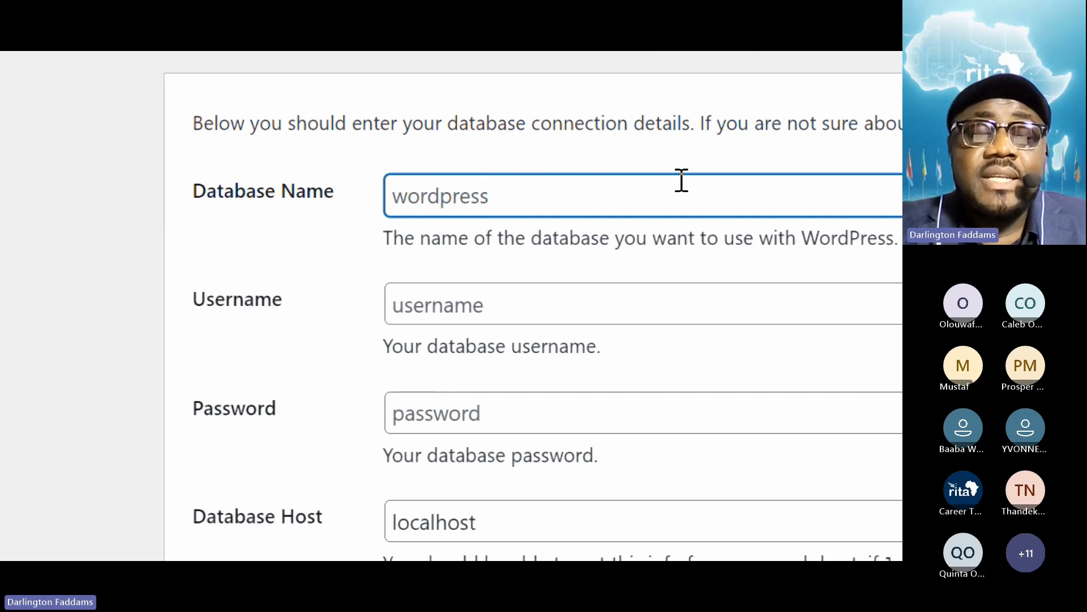
key("alt+Tab")
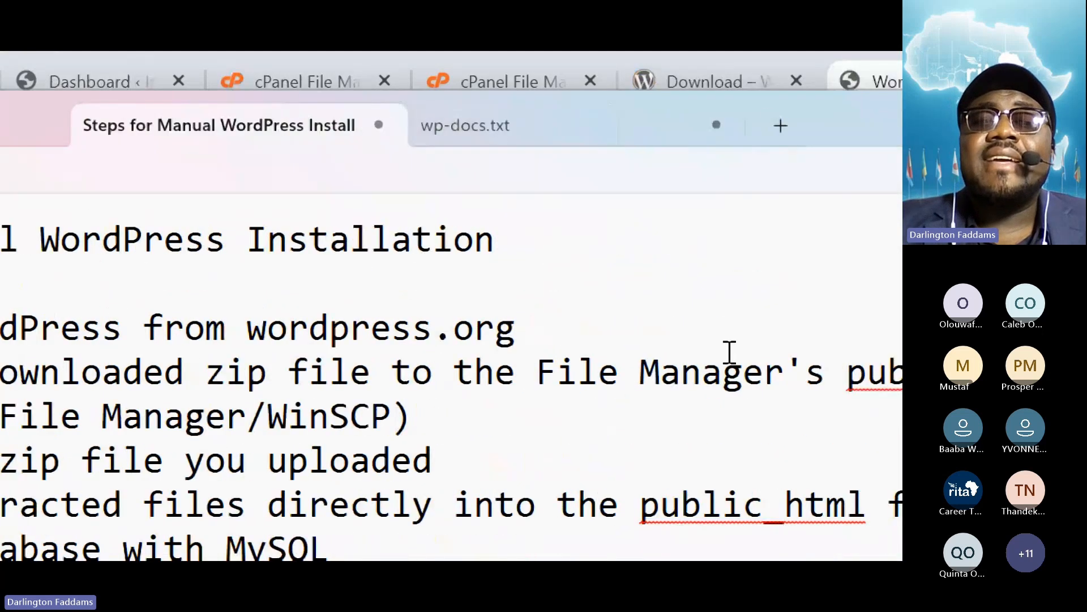
left_click(724, 371)
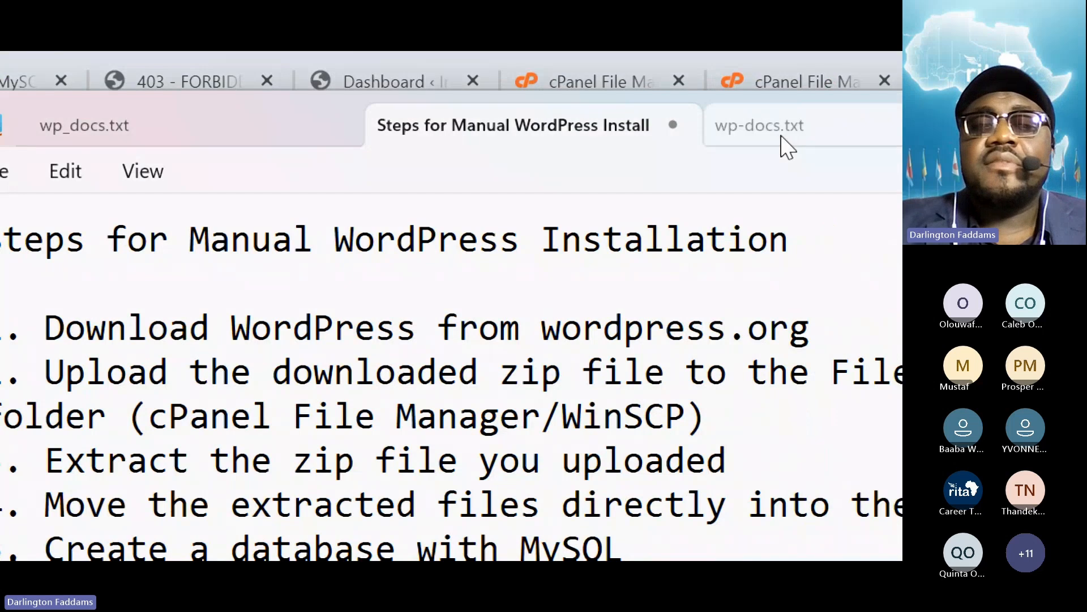
left_click(783, 137)
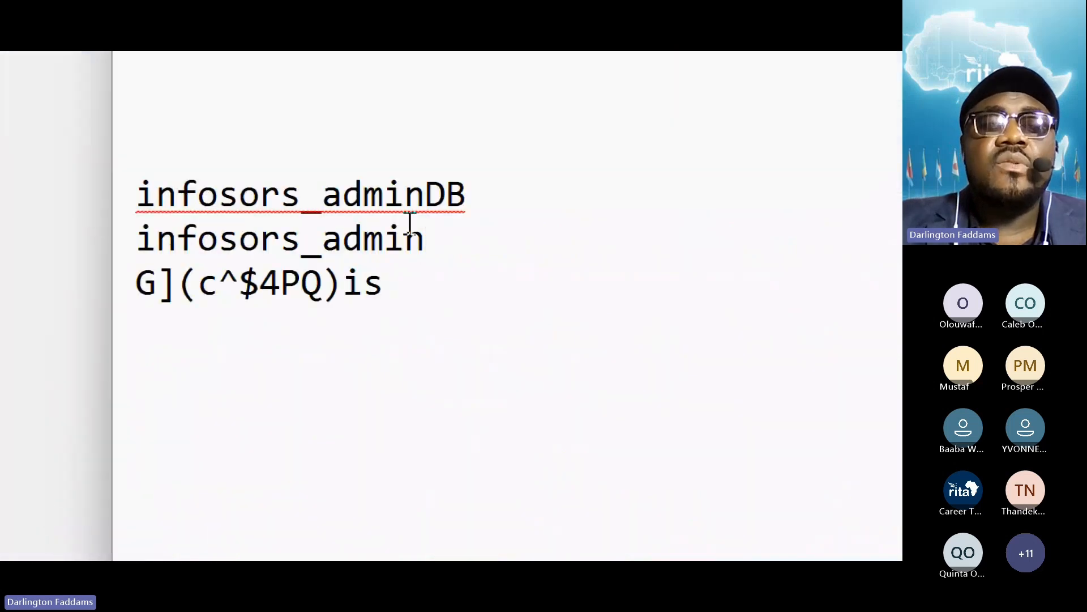
left_click_drag(493, 189, 126, 202)
key("ctrl+c")
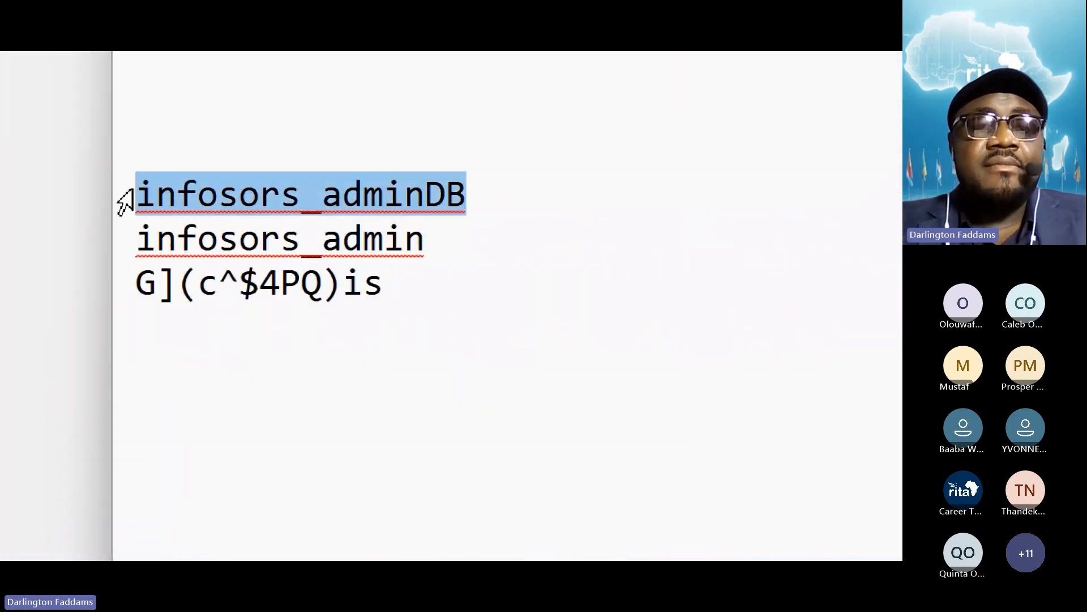
key("alt+Tab")
left_click(736, 229)
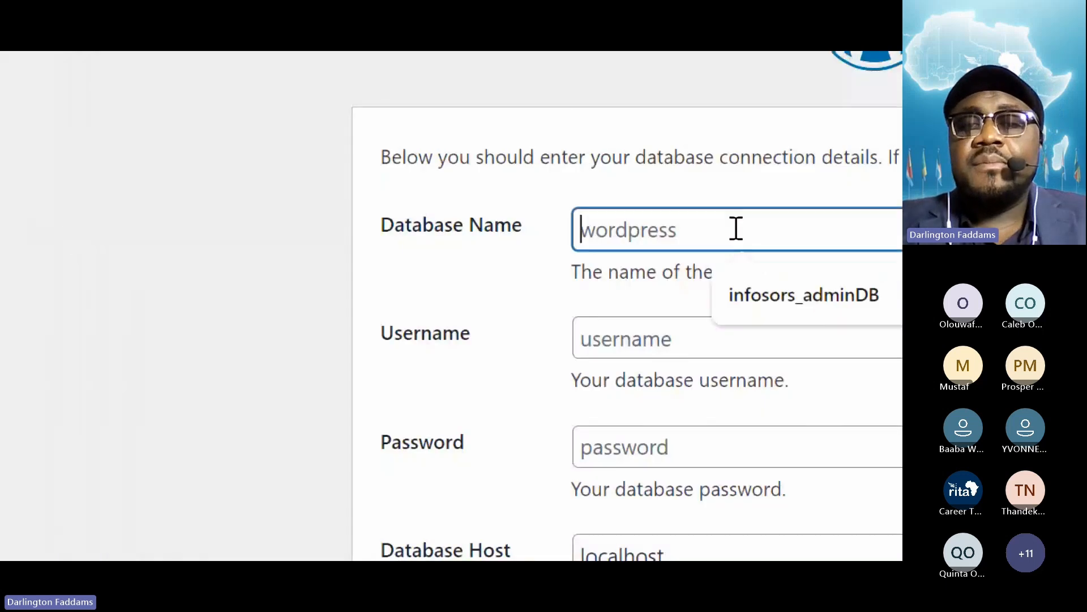
key("ctrl+v")
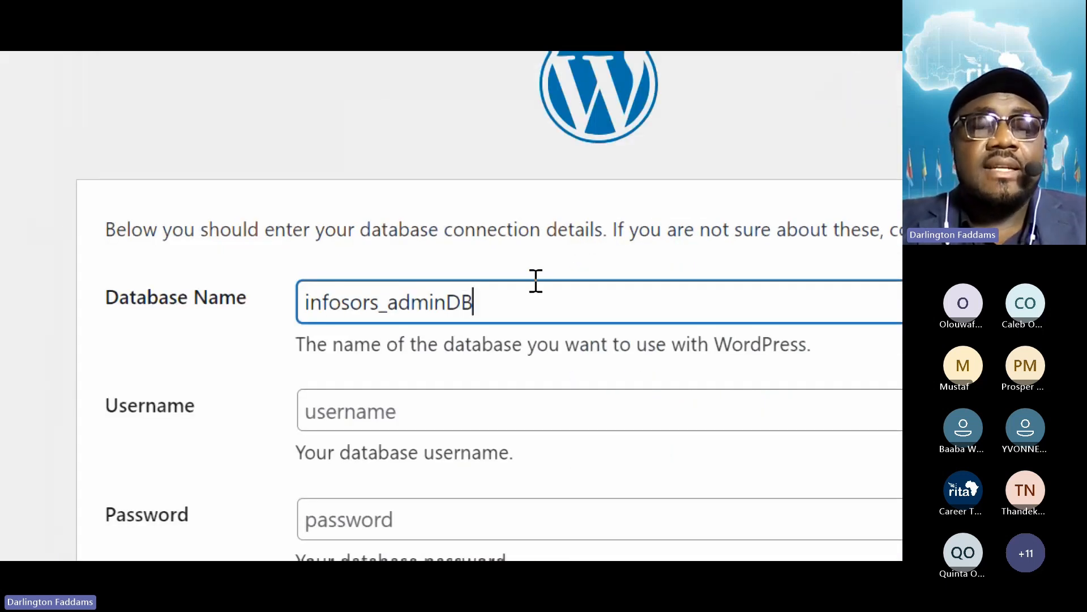
left_click(544, 250)
Copy the infosors_admin username from the notes into the Username field.
left_click(356, 329)
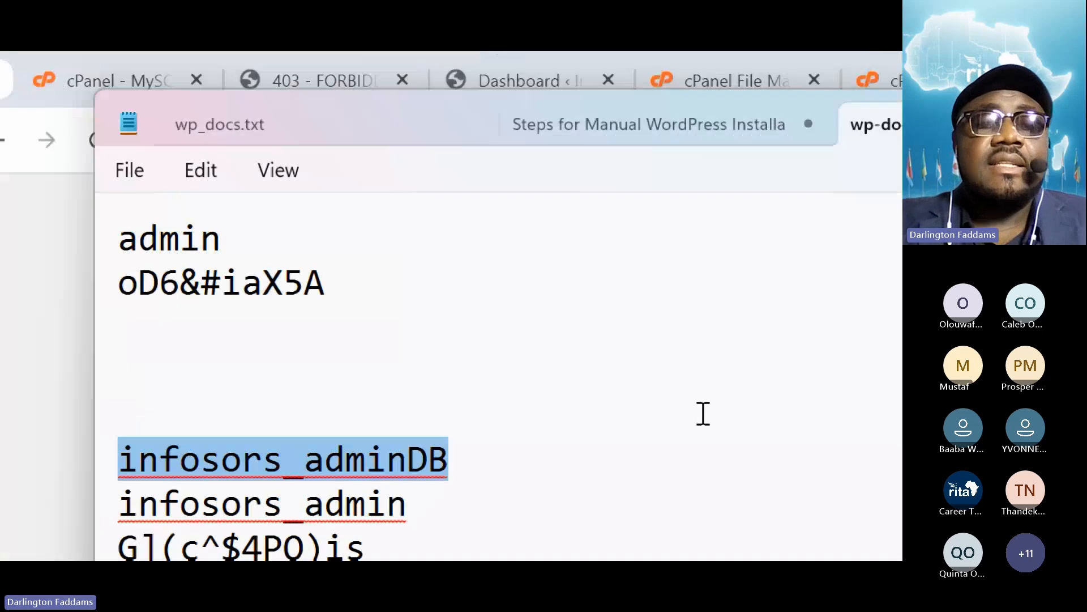
left_click(425, 376)
left_click_drag(424, 376, 53, 364)
key("ctrl+c")
key("alt+Tab")
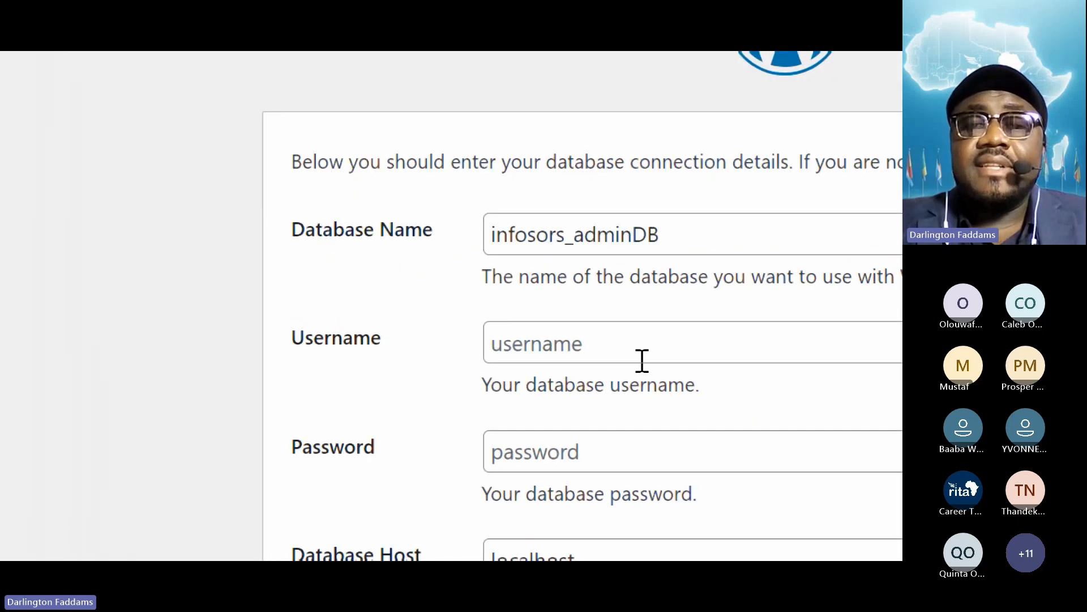
left_click(642, 359)
key("ctrl+v")
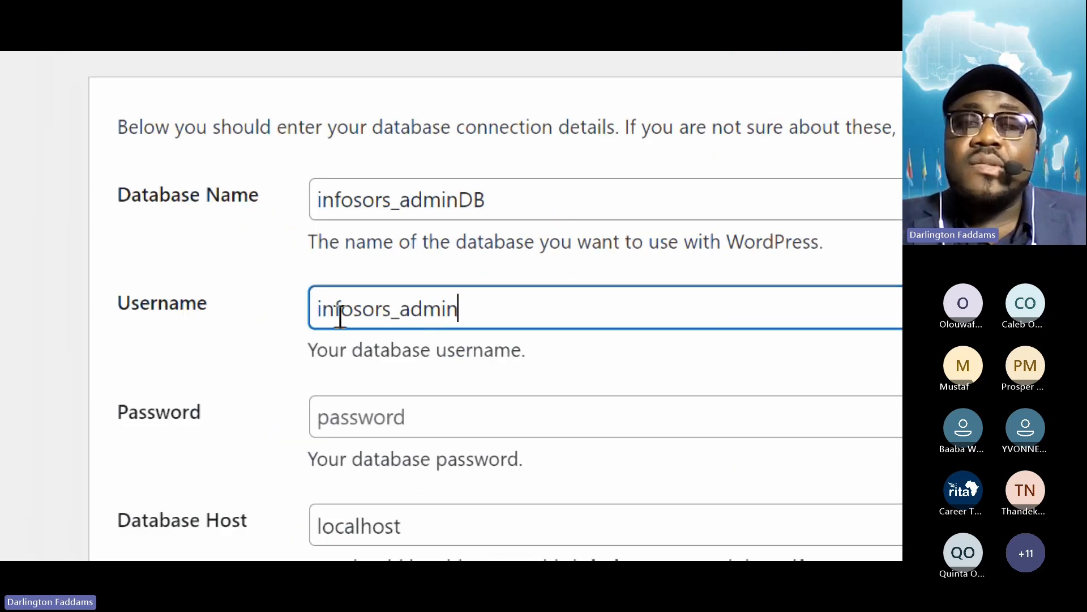
Paste the saved database password into Password and check host localhost and prefix wp_.
key("alt+Tab")
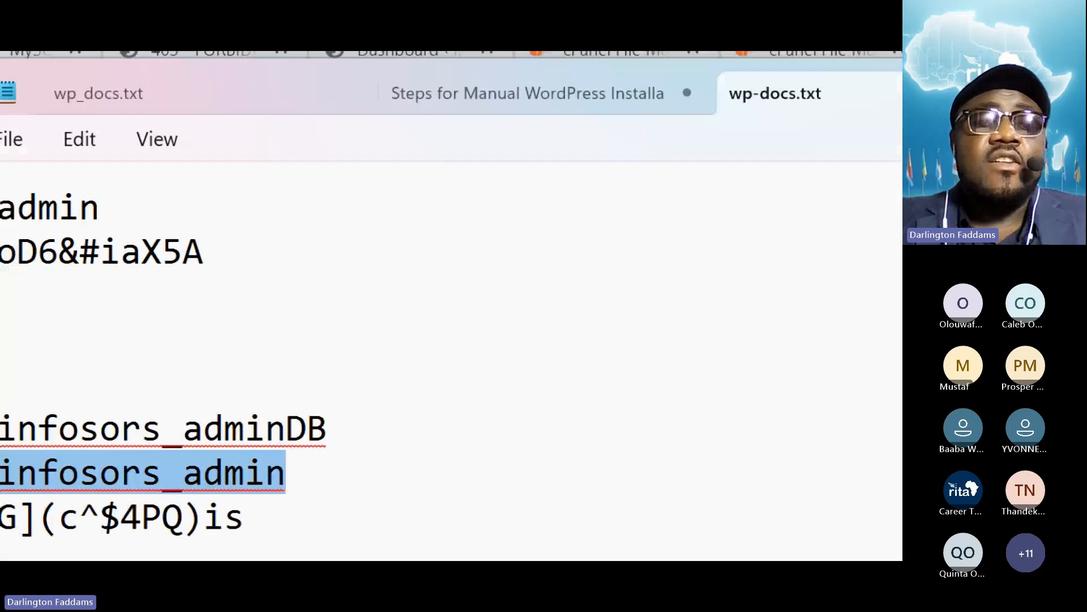
left_click_drag(418, 357, 149, 368)
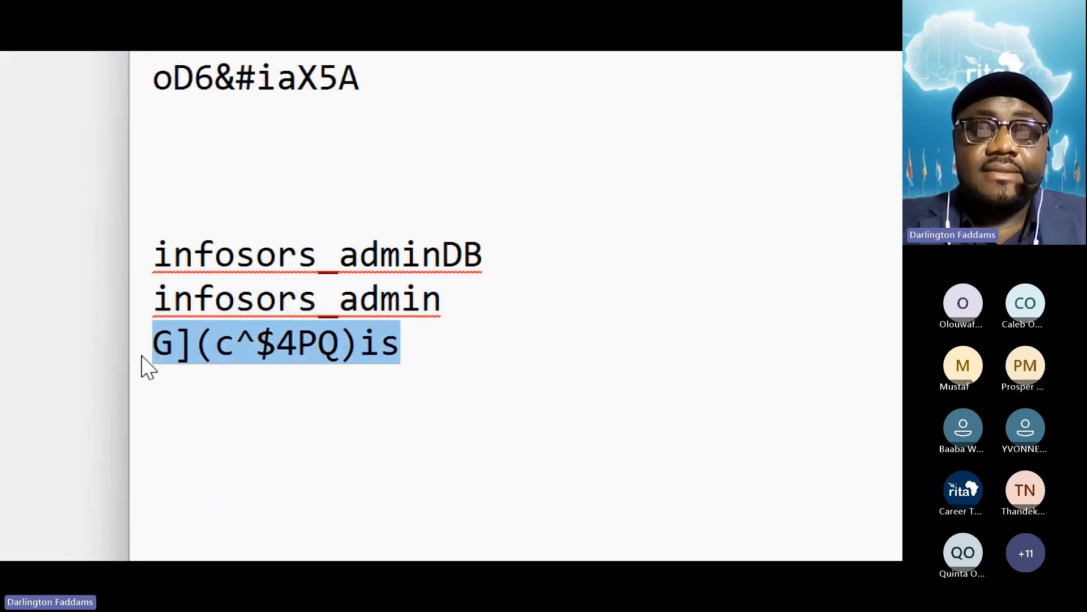
key("alt+Tab")
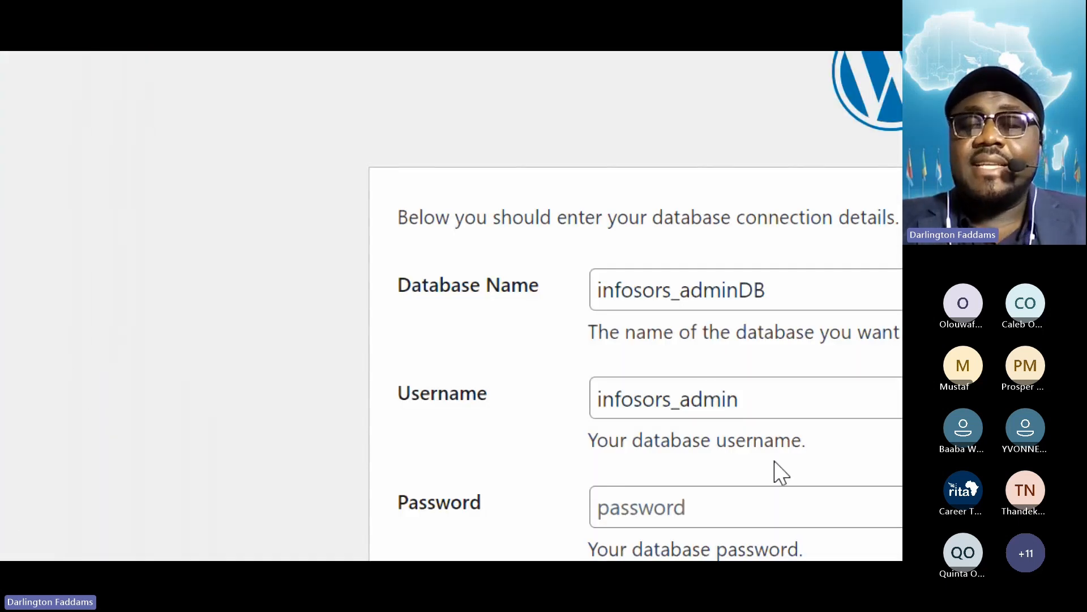
left_click(736, 517)
key("ctrl+v")
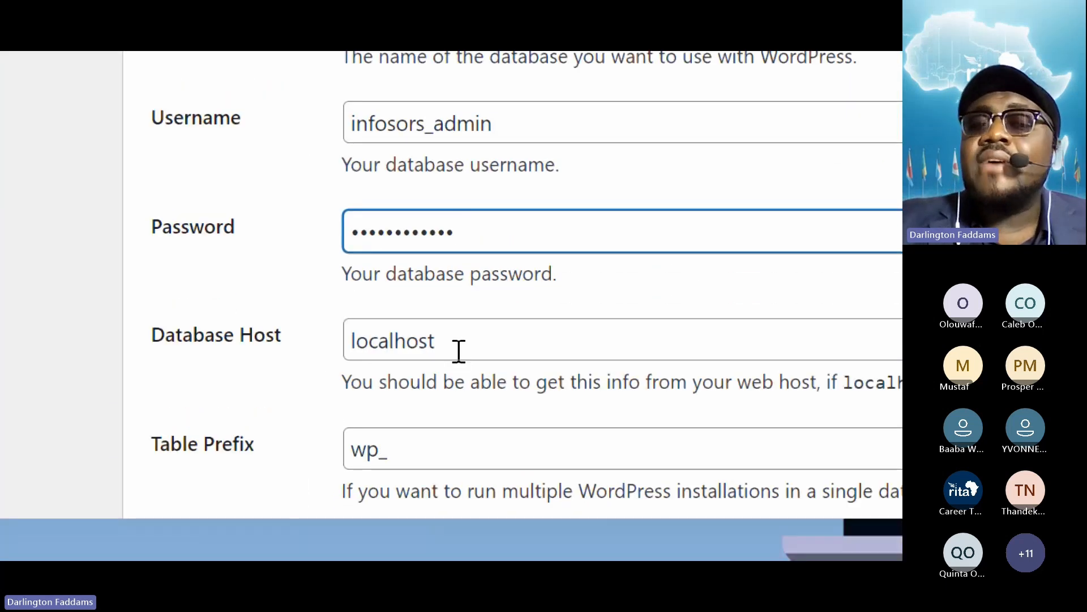
left_click(459, 351)
left_click(420, 439)
Submit the database details, dismiss the browser's save-password offer, and switch to the notes.
scroll(422, 439, "down", 2)
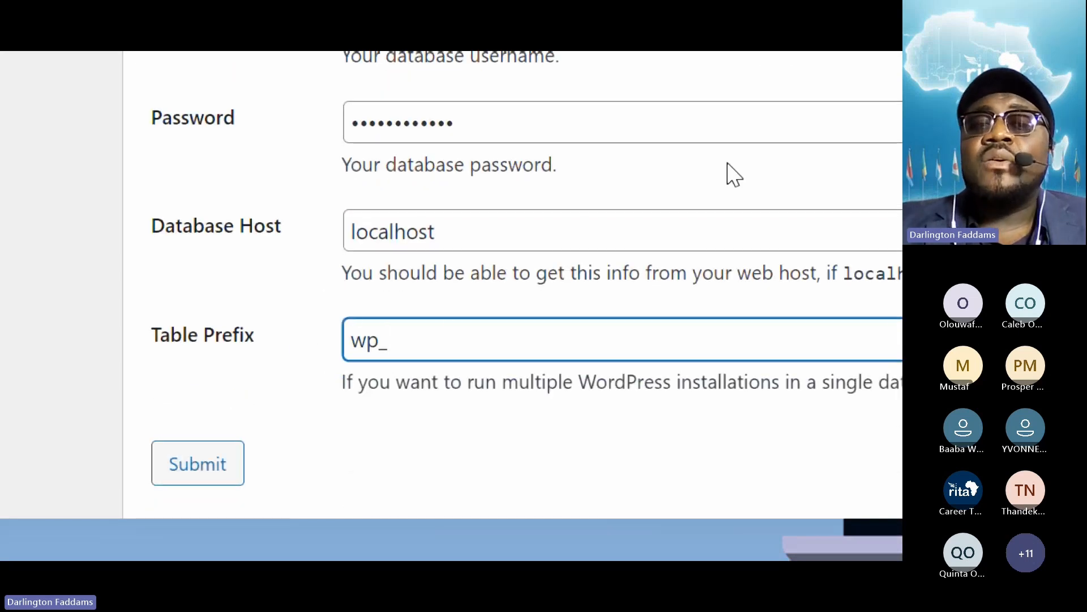
scroll(734, 175, "up", 2)
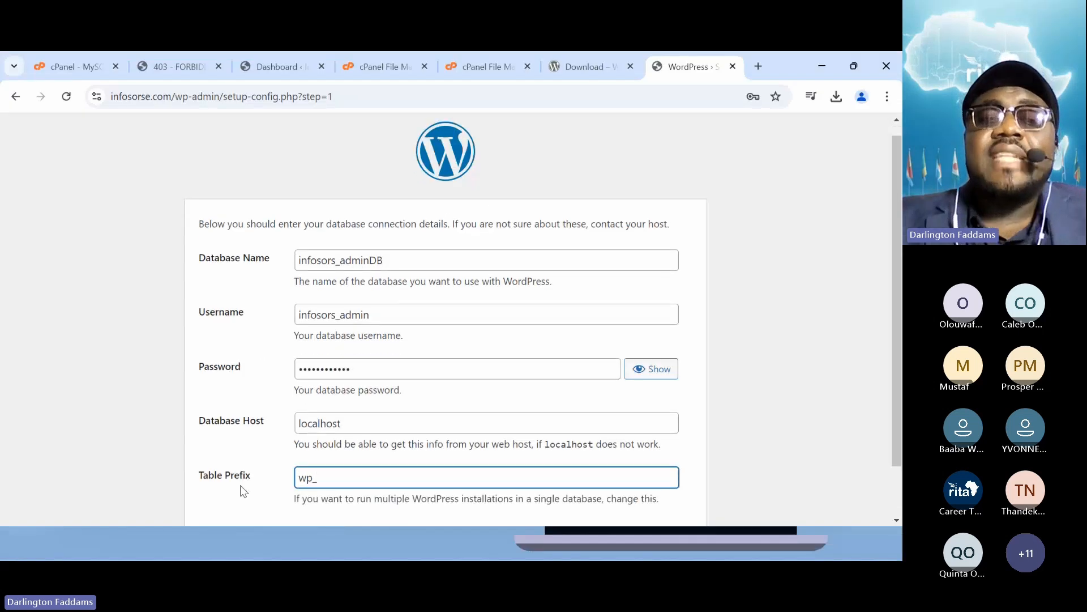
scroll(244, 490, "down", 1)
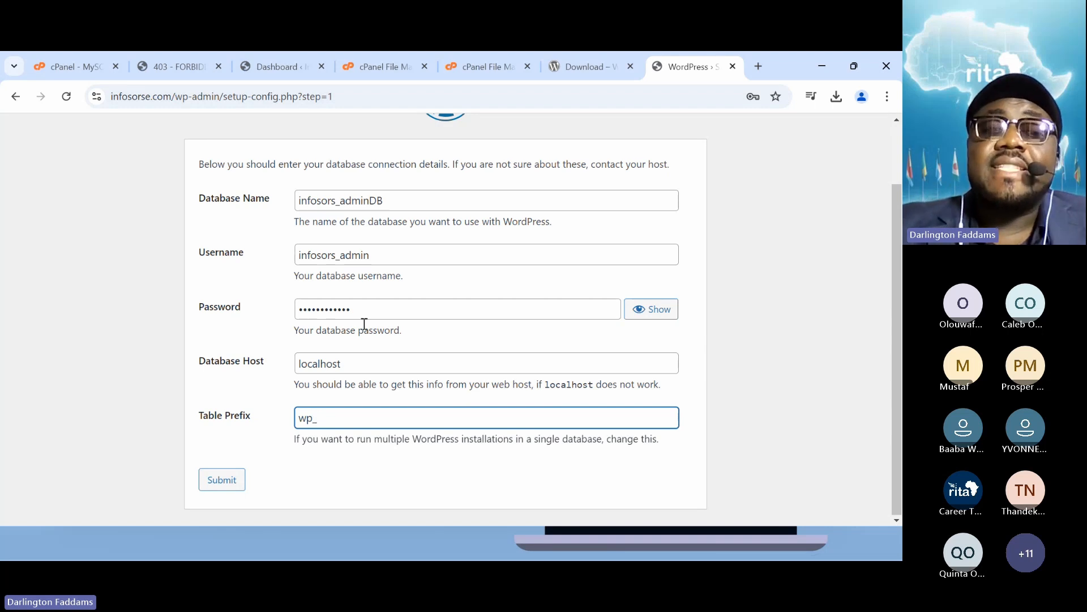
left_click(240, 478)
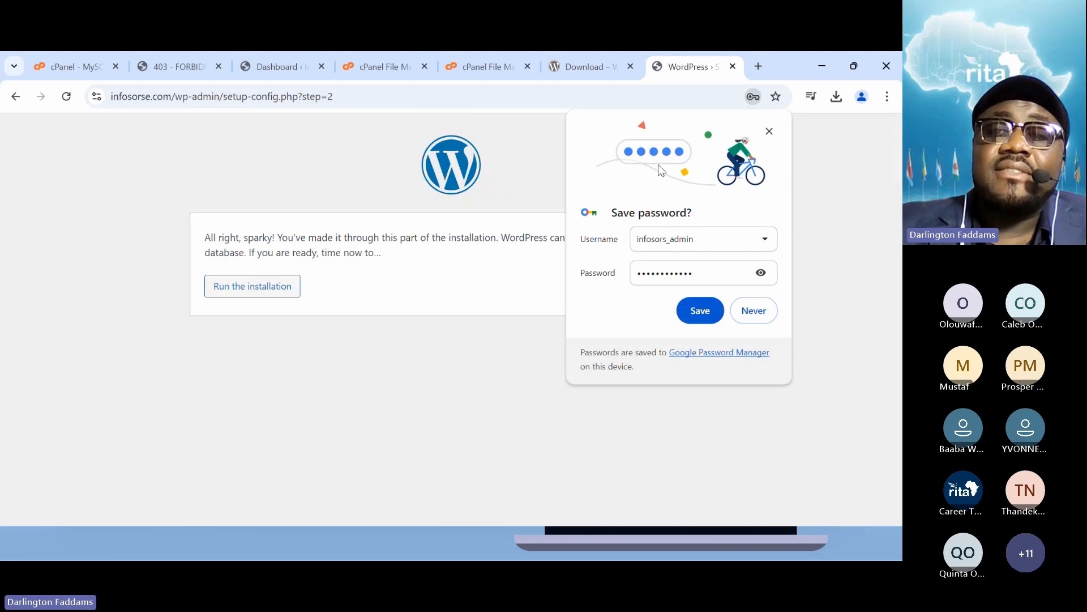
left_click(769, 131)
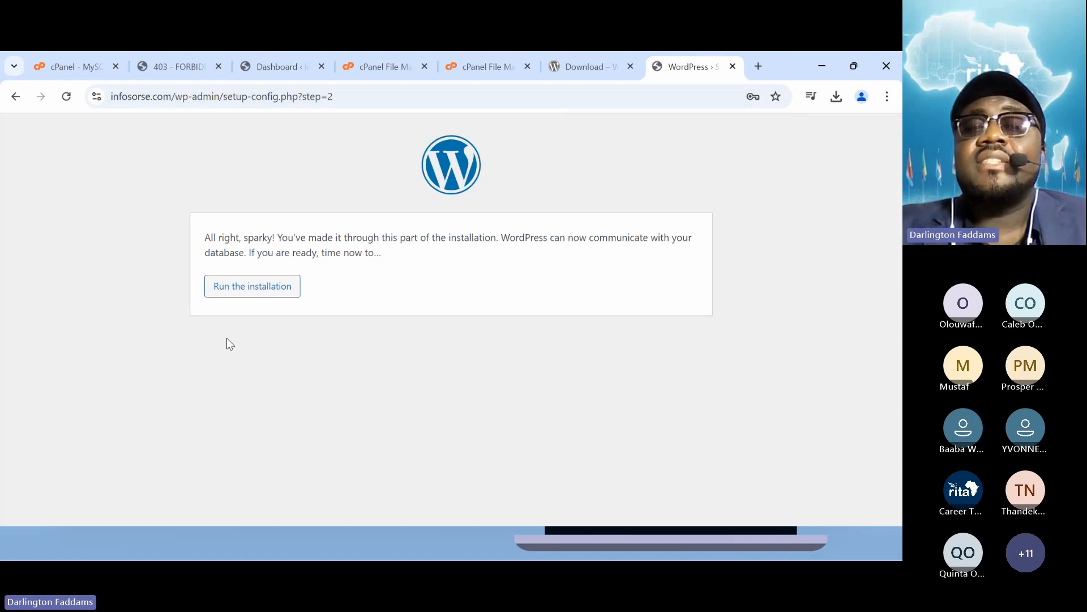
key("alt+Tab")
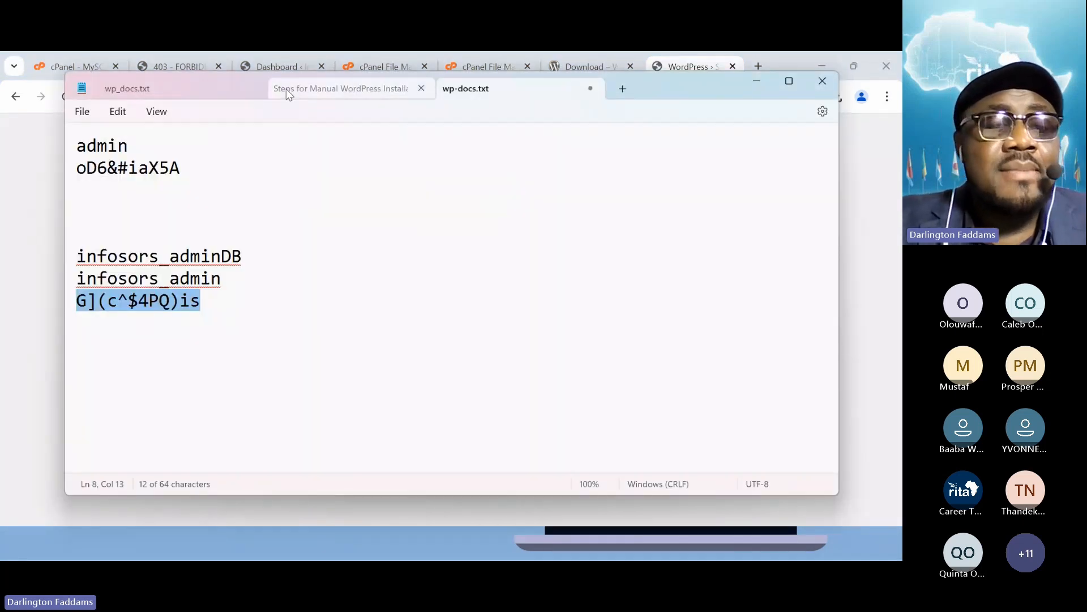
Review the site title step in the manual install notes, then minimize Notepad.
left_click(287, 89)
left_click_drag(130, 389, 297, 391)
left_click(298, 391)
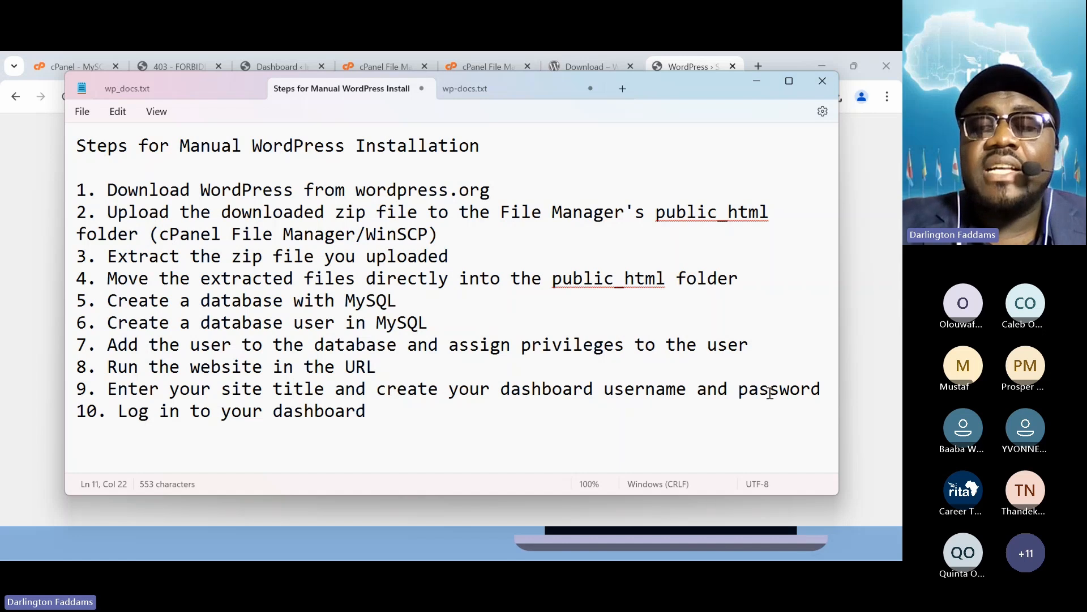
left_click(875, 349)
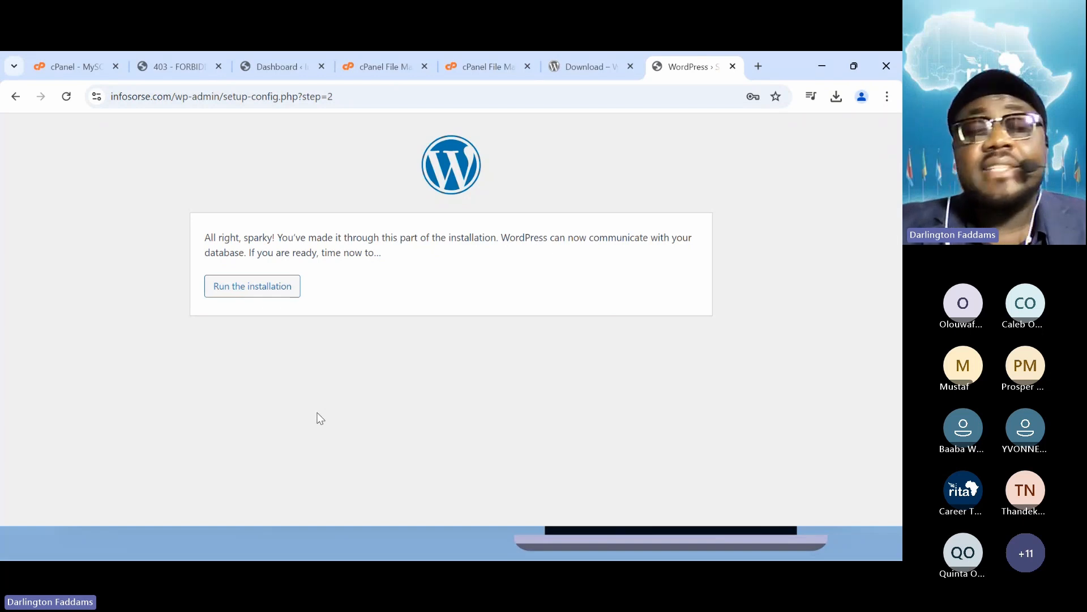
Run the installation and put the suggested InfoSorse title into the Site Title field.
left_click(280, 290)
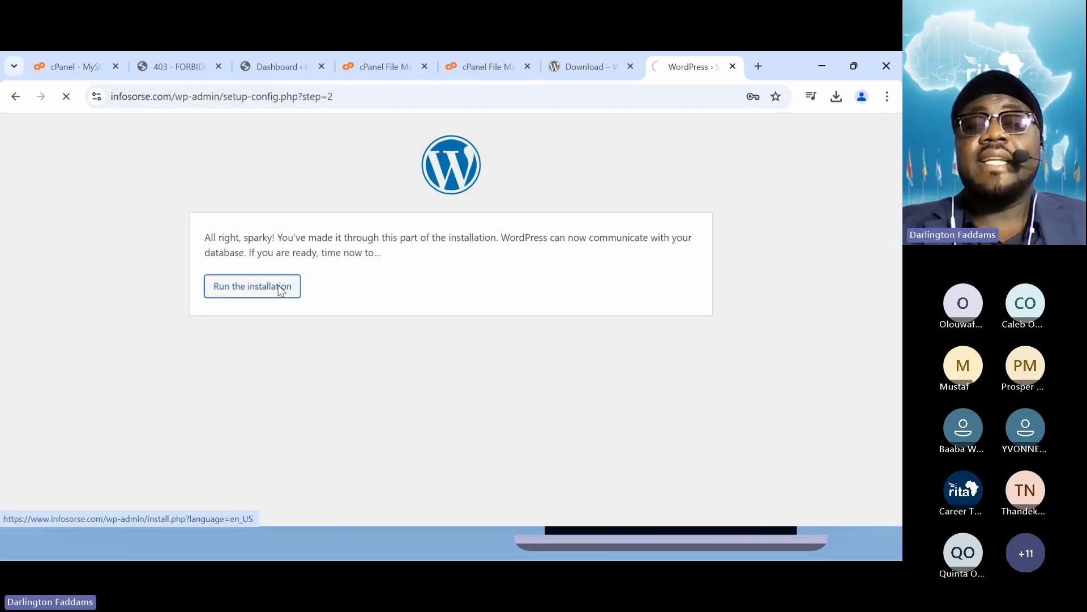
scroll(352, 346, "down", 3)
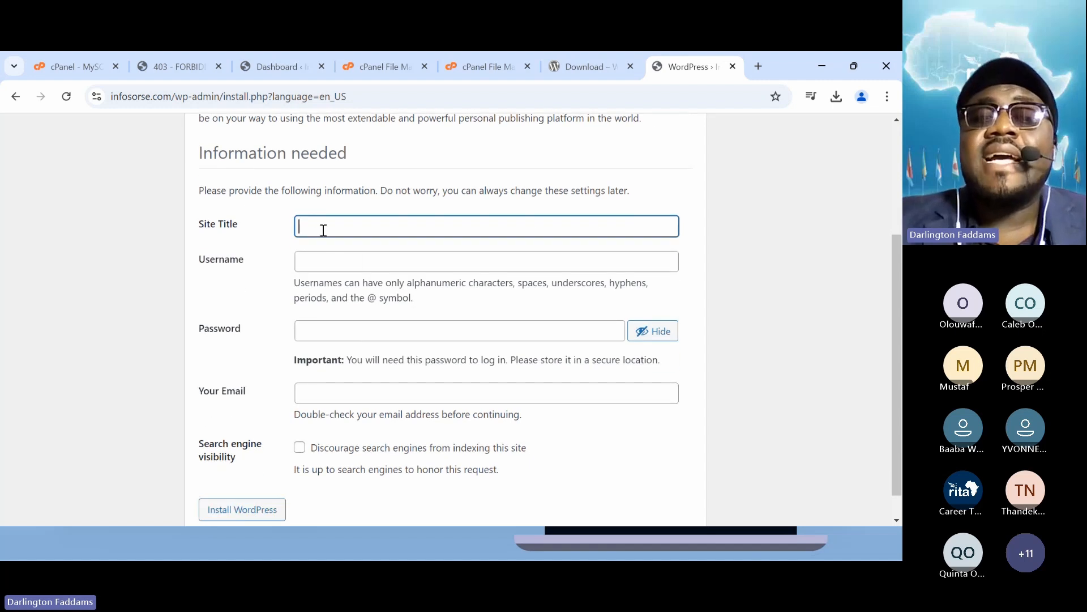
left_click(323, 231)
left_click(395, 259)
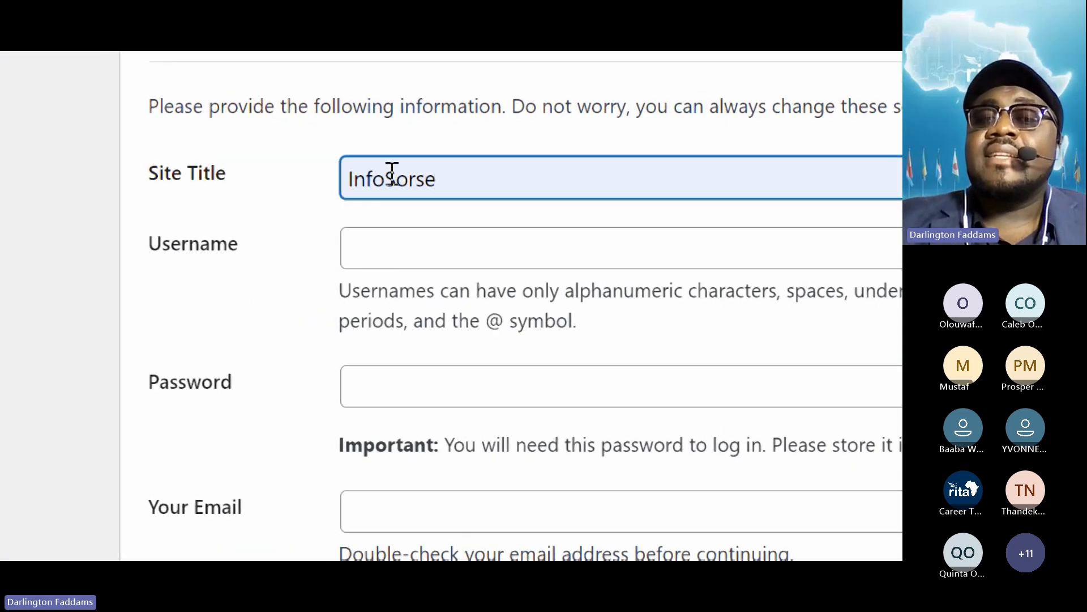
left_click_drag(471, 179, 326, 185)
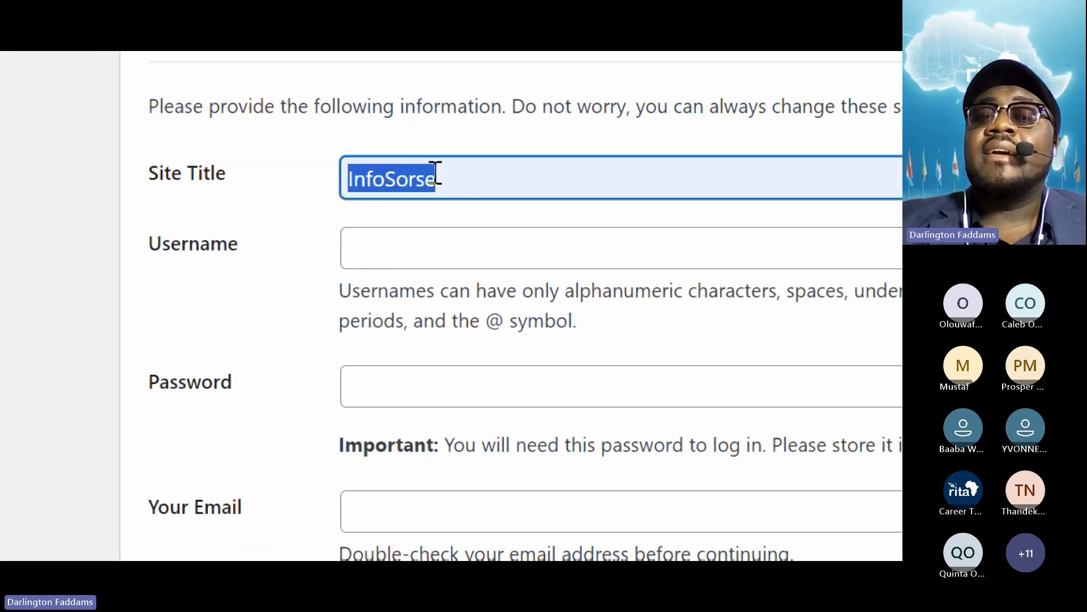
left_click(481, 172)
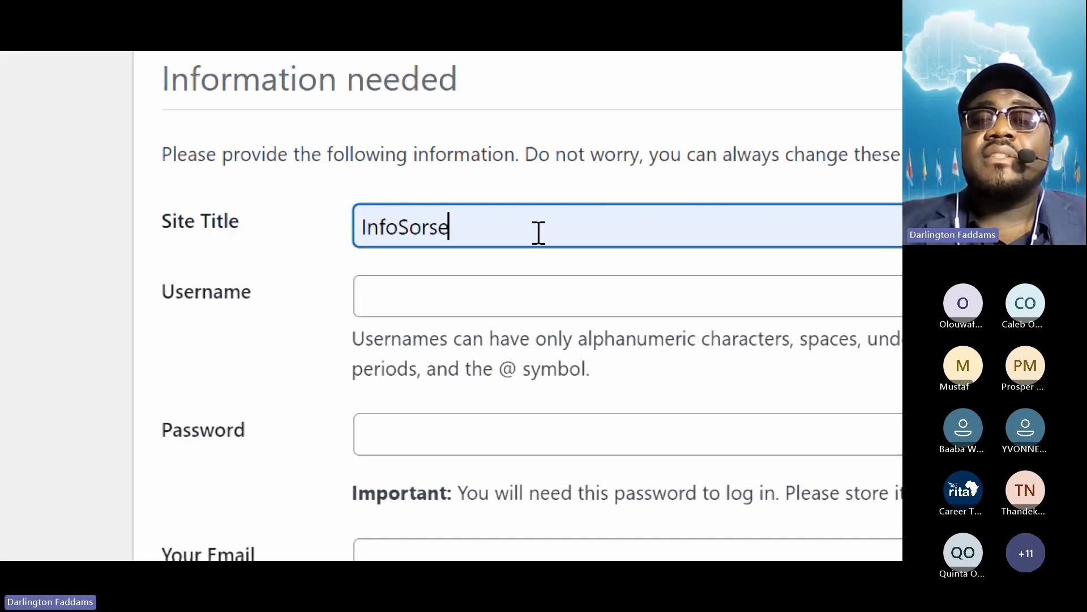
Extend the Site Title to 'InfoSorse - No. 1 Tech Trainer in Data Analytics, …, DevOps and Cybersecurity'.
type("- ")
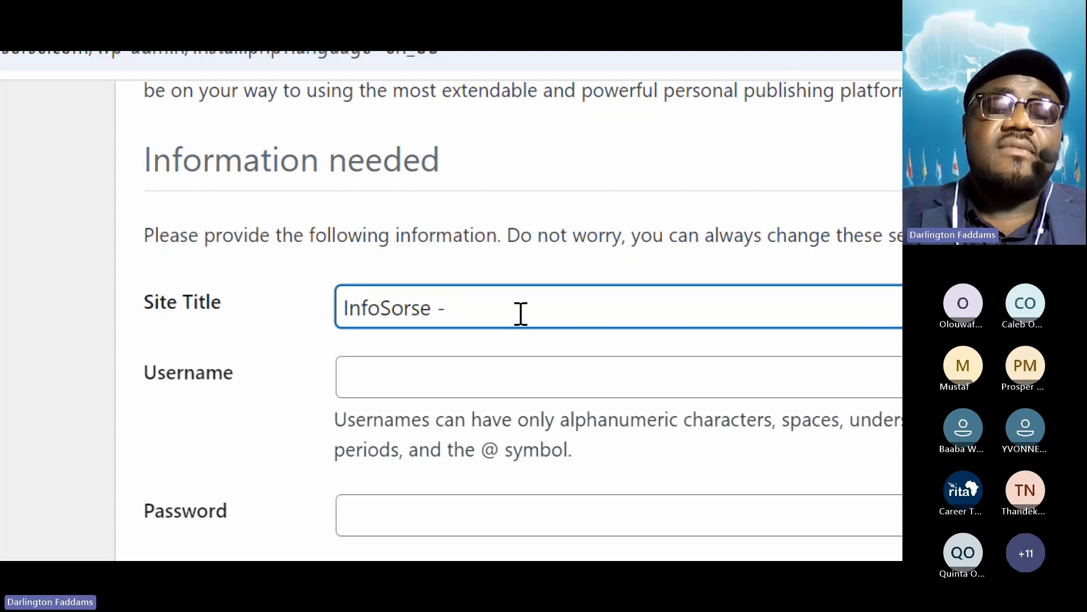
type("No. 1 ")
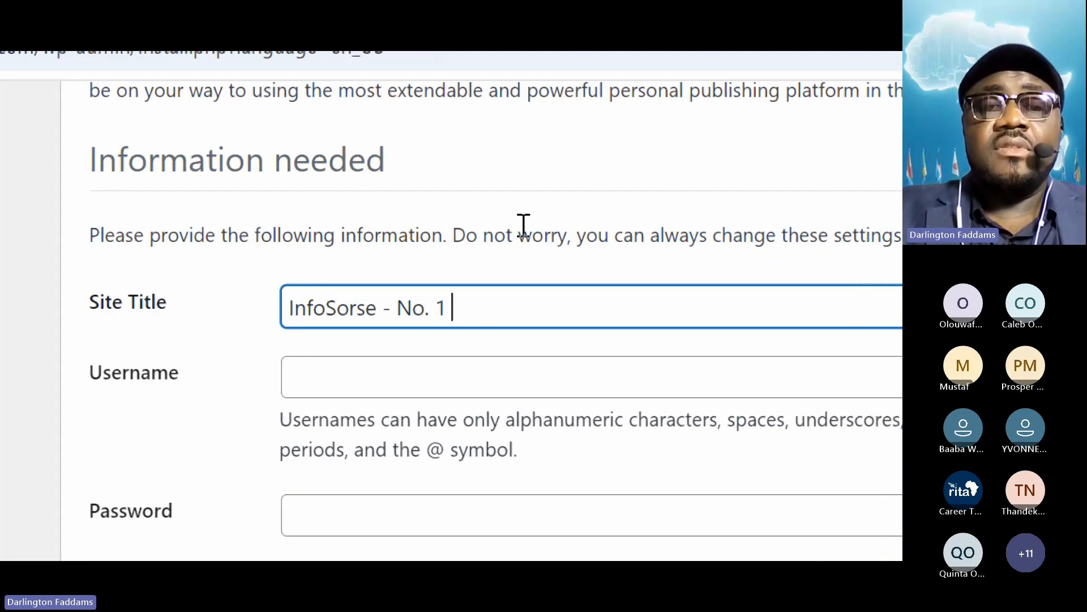
type("Tech Training")
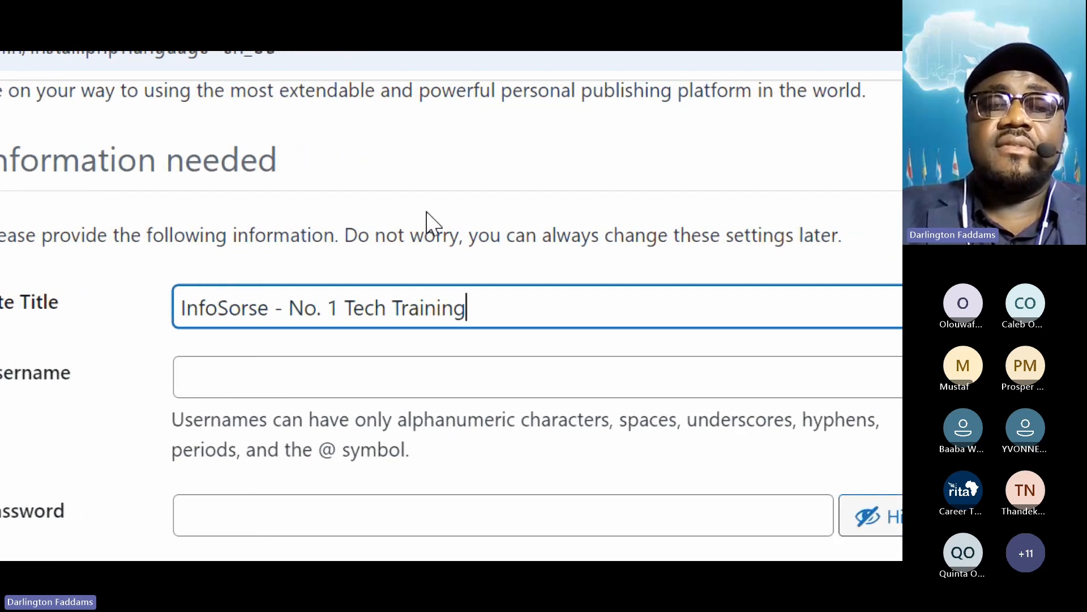
key("BackSpace")
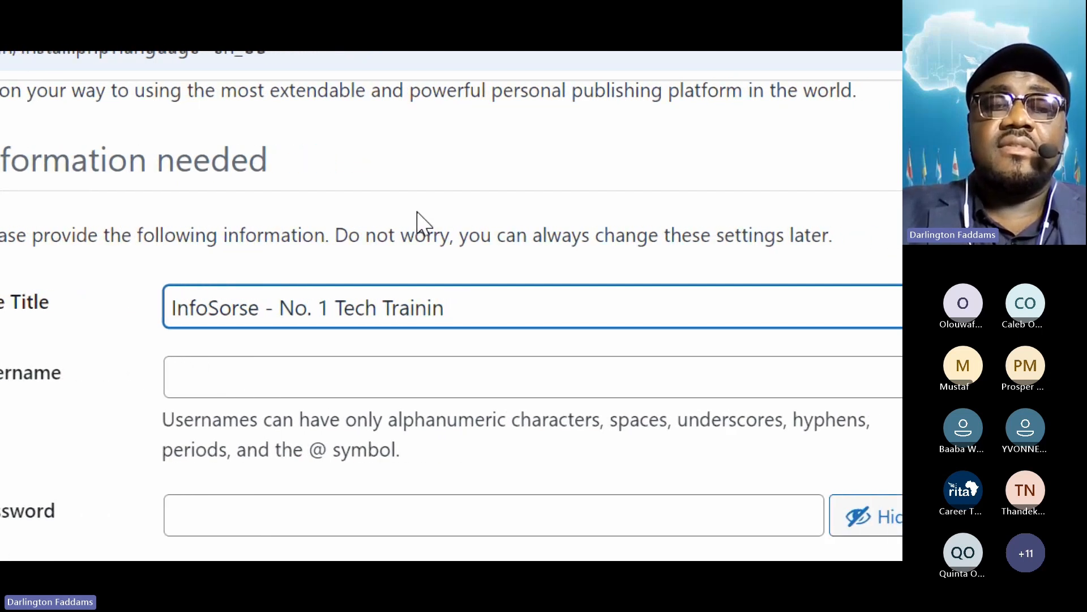
type("er in Data ")
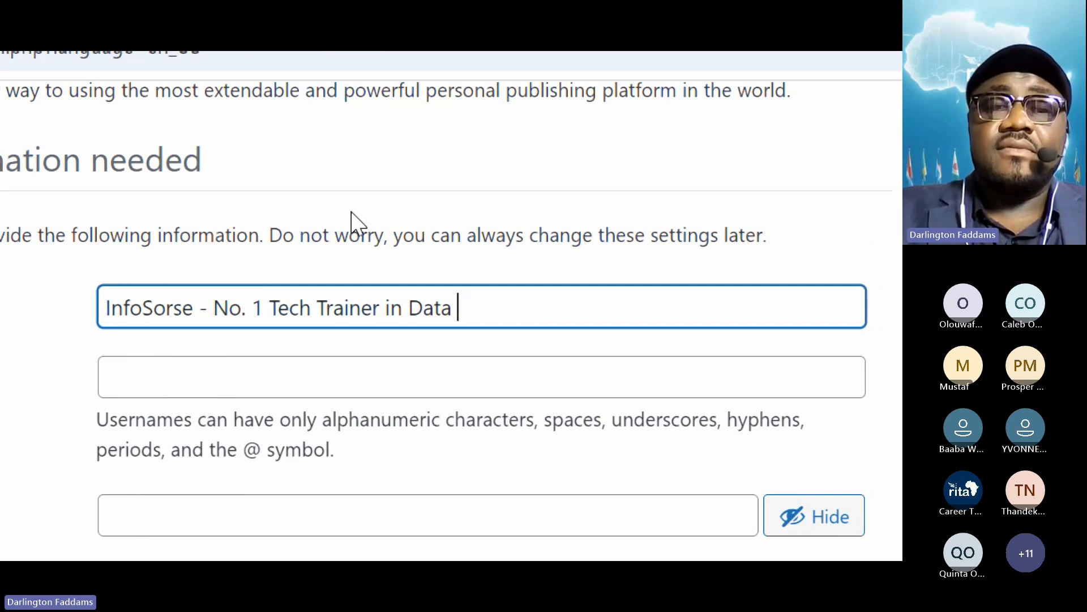
type("Analytics, Data")
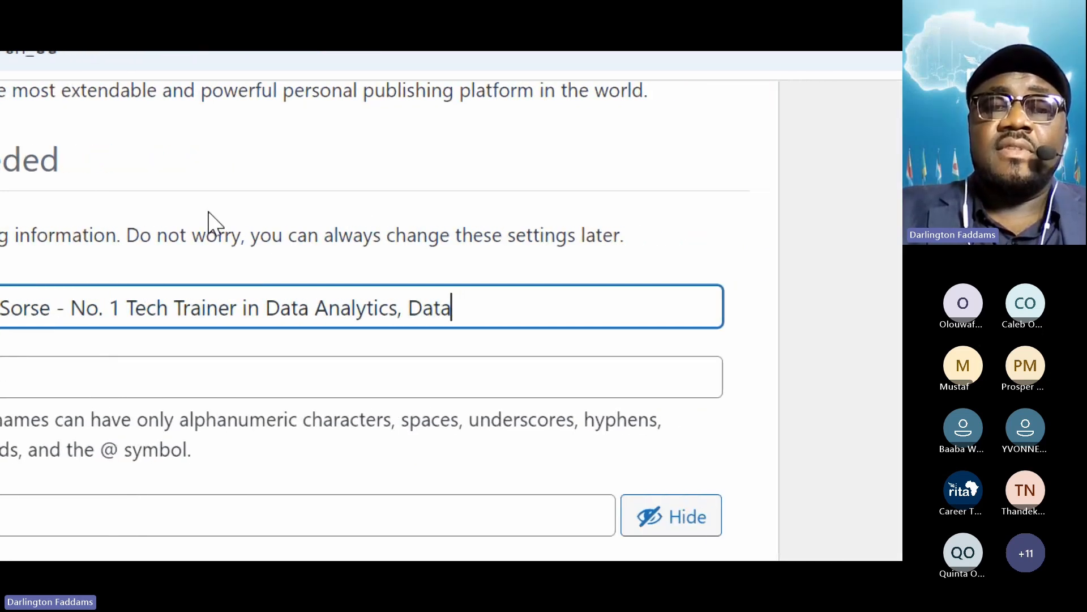
type(" Science and Cybe")
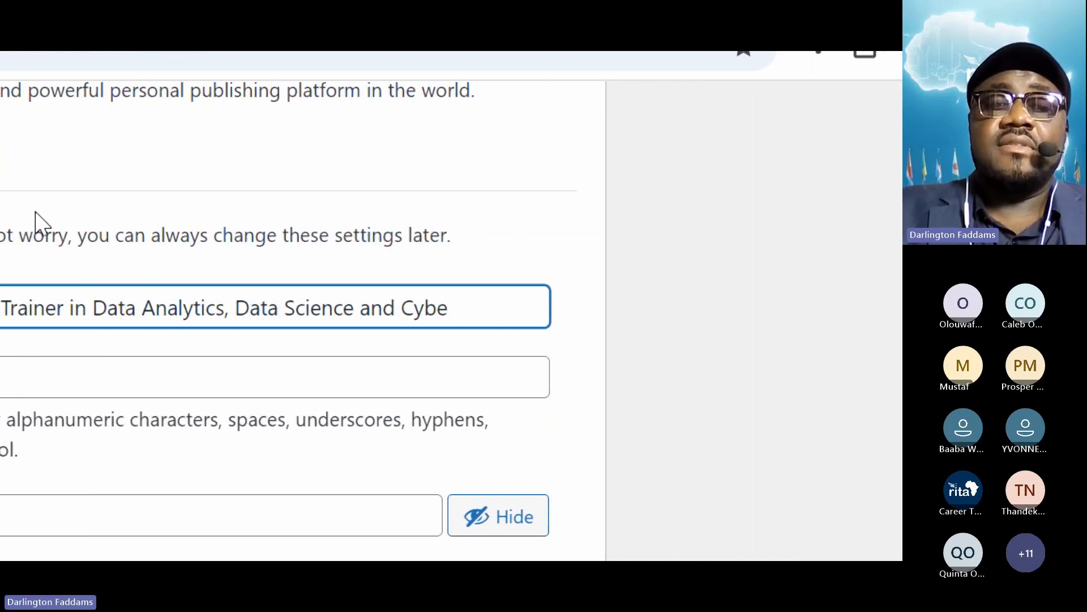
key("BackSpace")
key("BackSpace")
key("BackSpace")
key("BackSpace")
key("BackSpace")
key("BackSpace")
key("BackSpace")
key("BackSpace")
key("BackSpace")
type(", Software ")
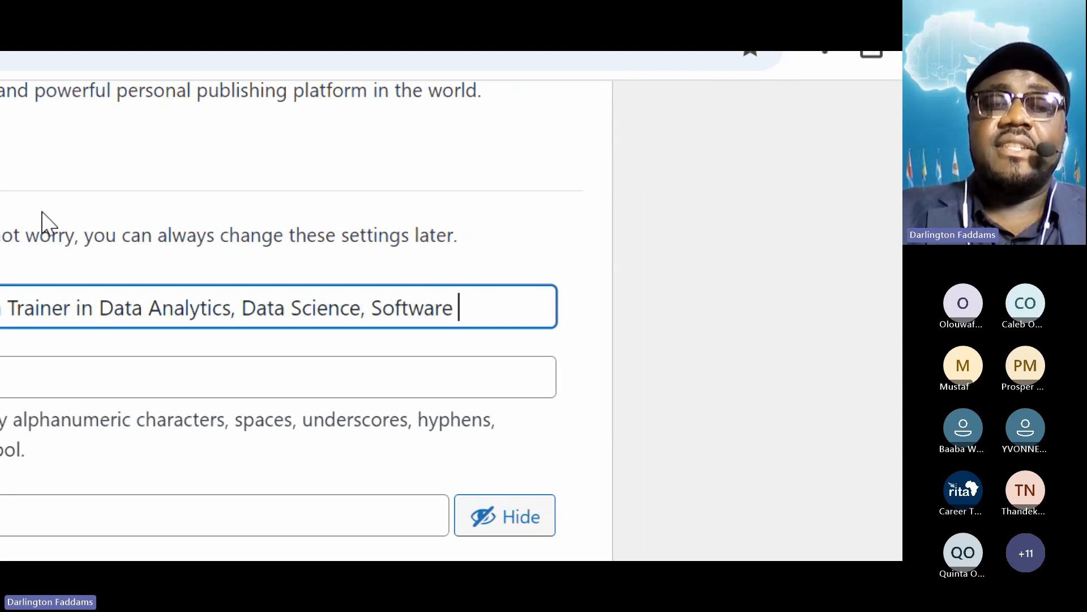
type("Engineering, Cloud")
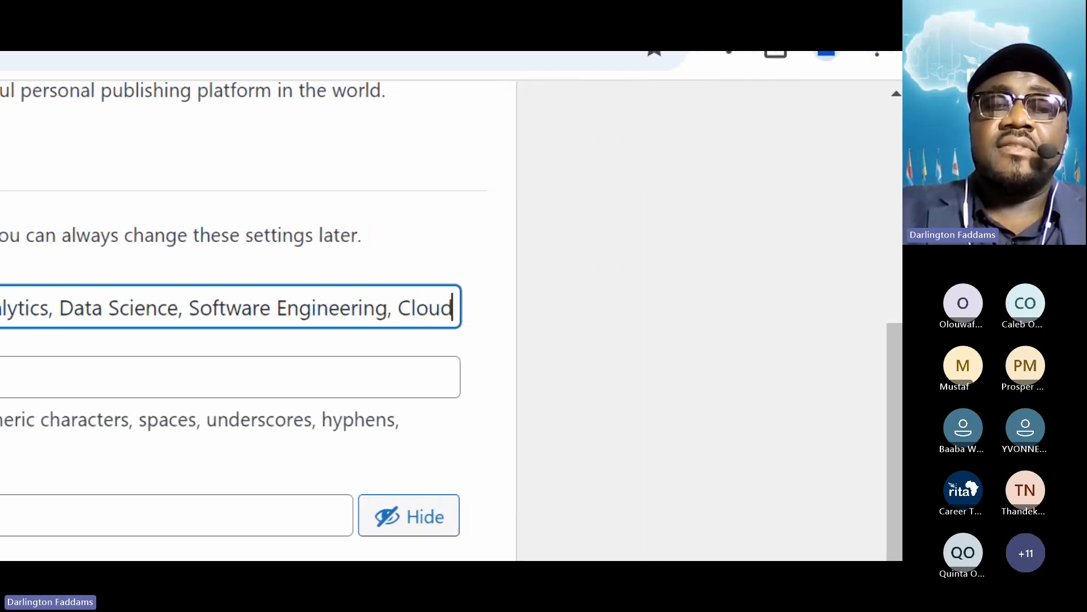
type(", DevOps,")
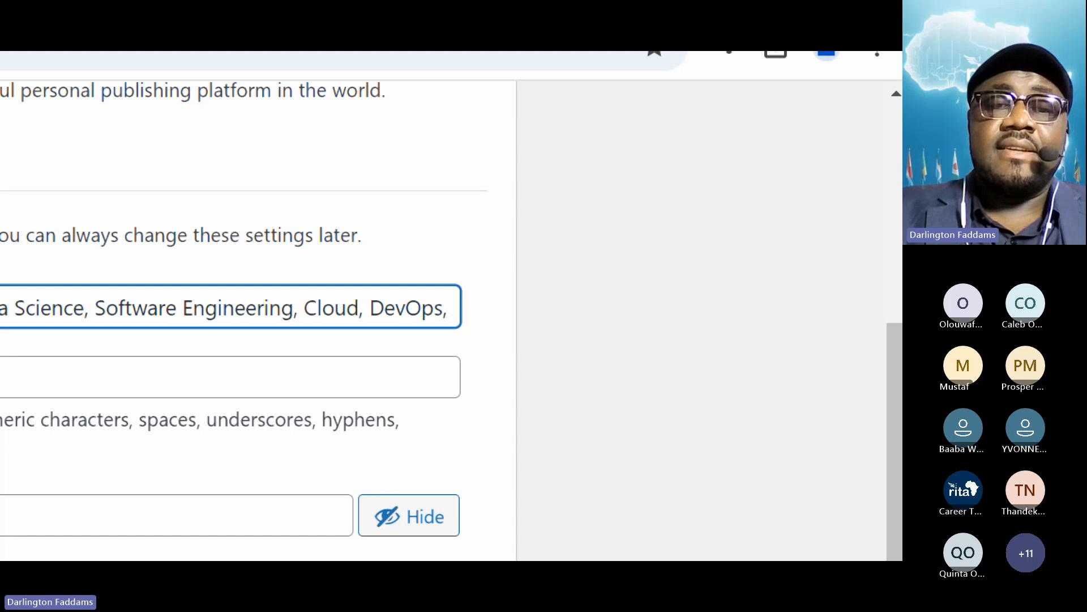
key("BackSpace")
key("BackSpace")
type("and Cy")
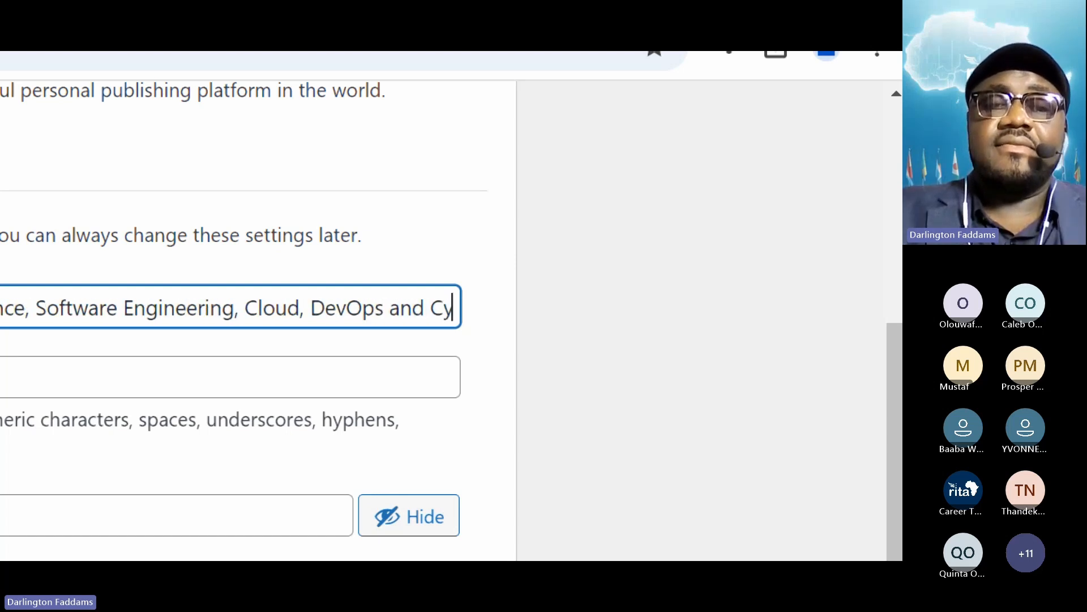
type("bersecurity")
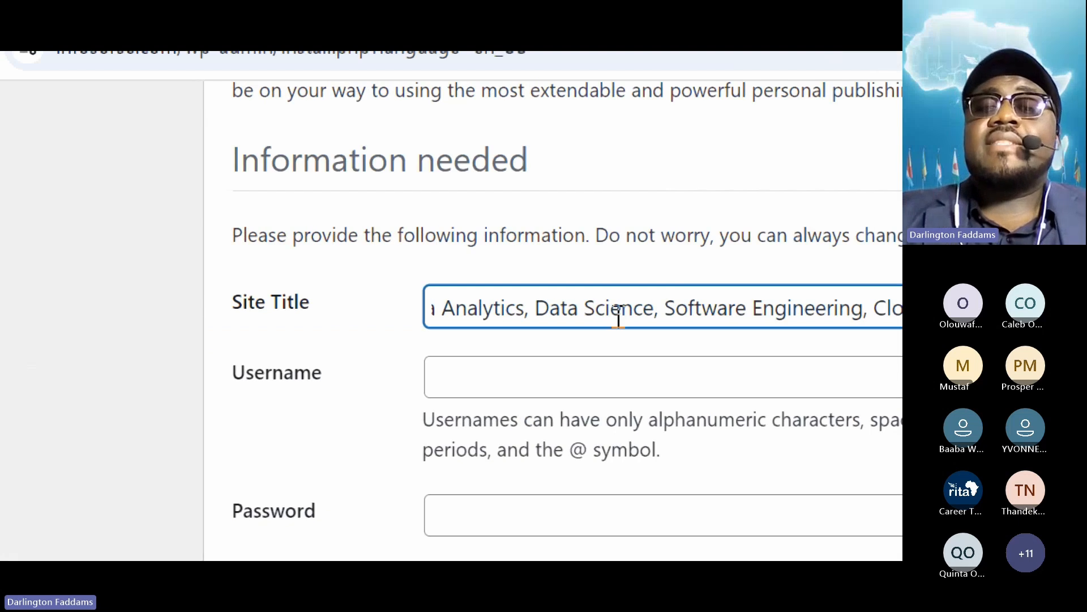
left_click_drag(620, 313, 290, 319)
left_click(634, 301)
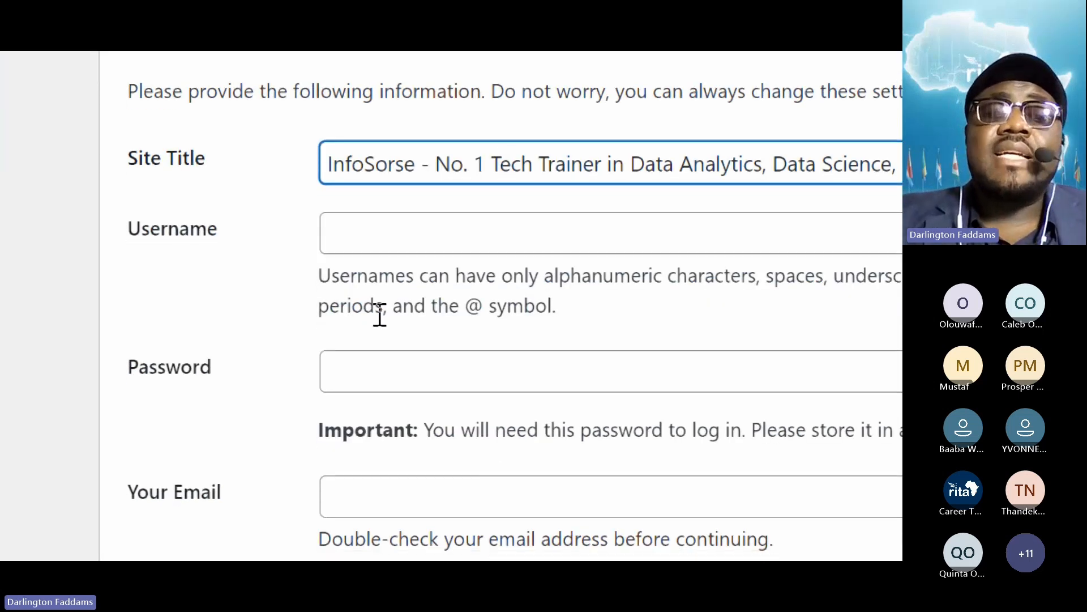
left_click(352, 243)
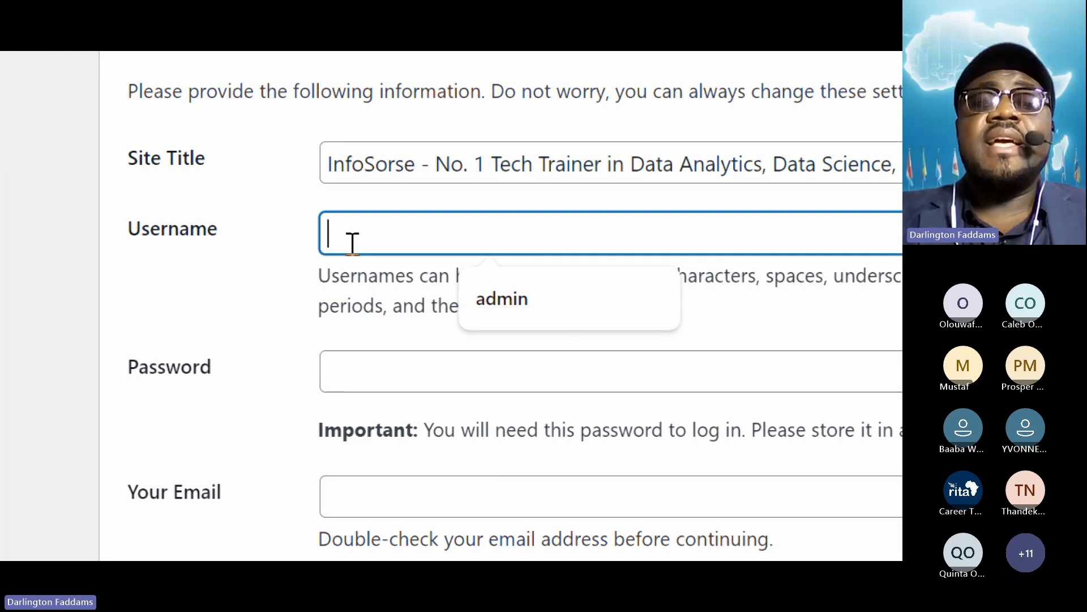
Enter admin as the username, type the account password, then switch to Notepad.
type("admin")
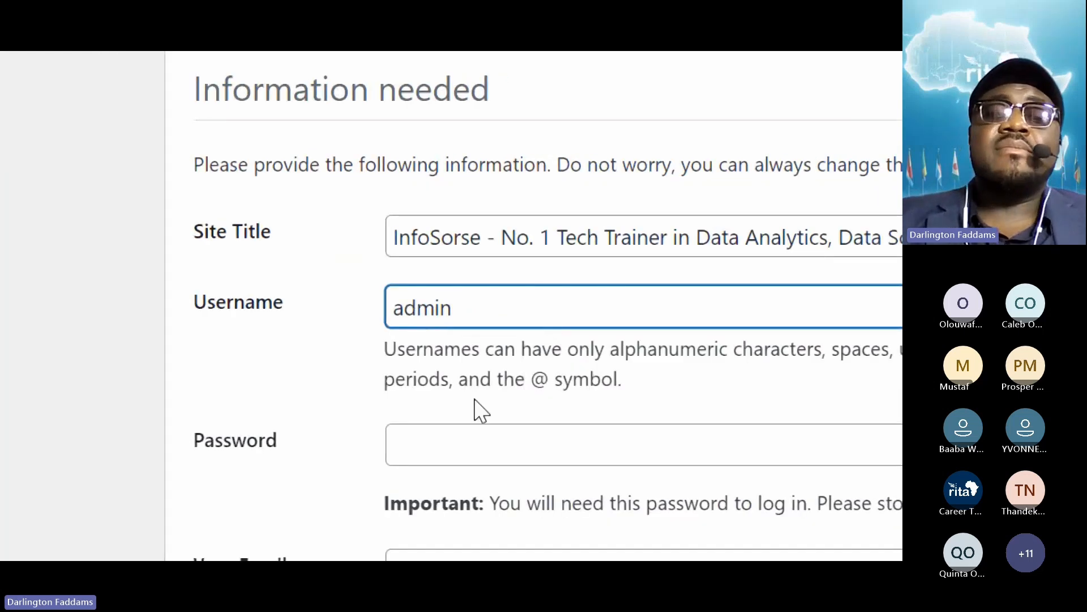
scroll(481, 410, "down", 3)
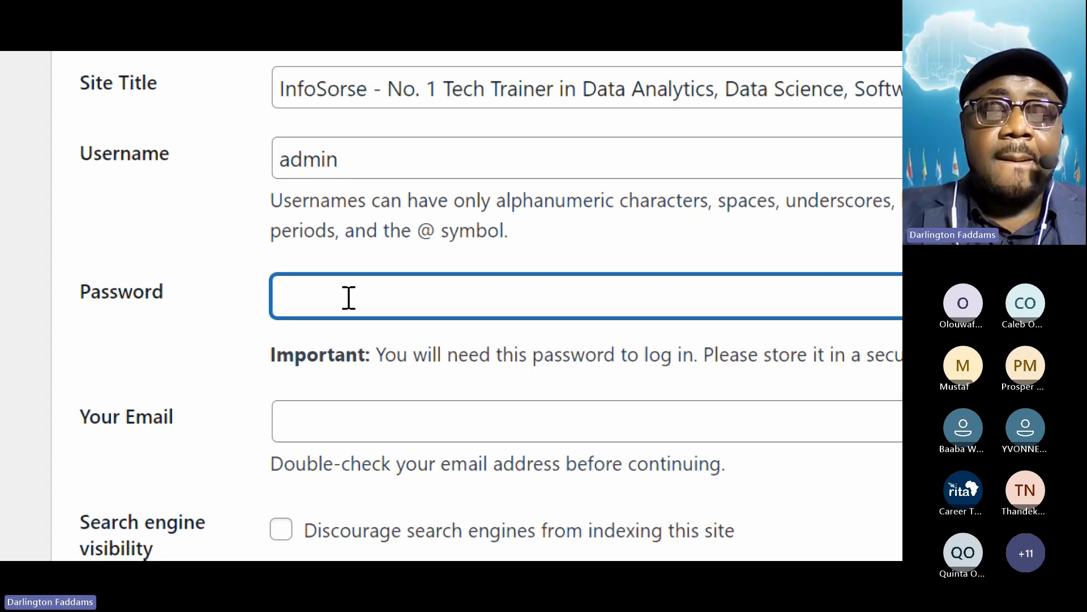
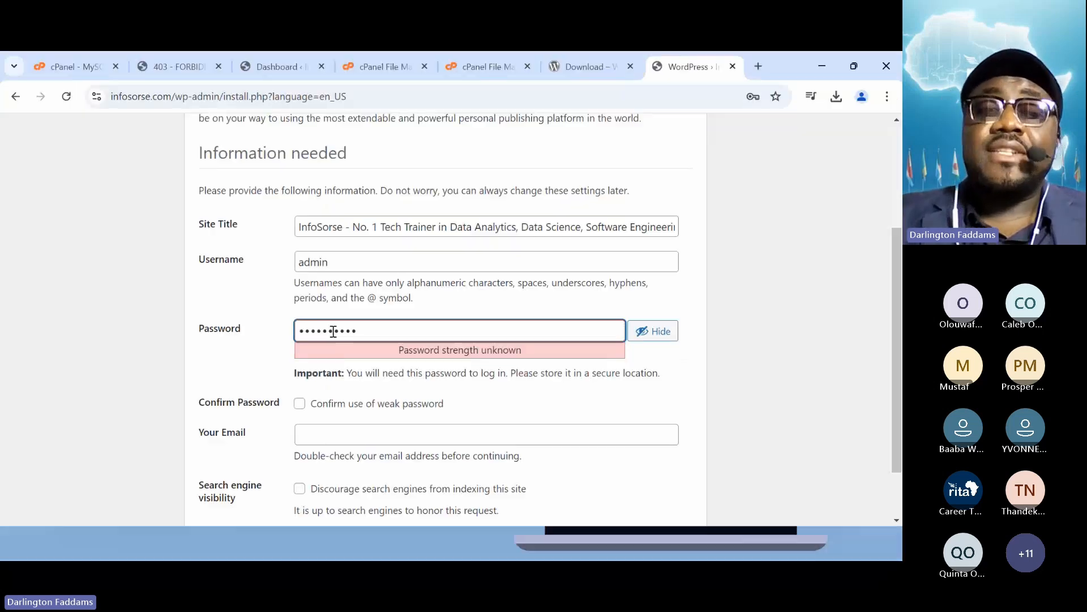
key("alt+Tab")
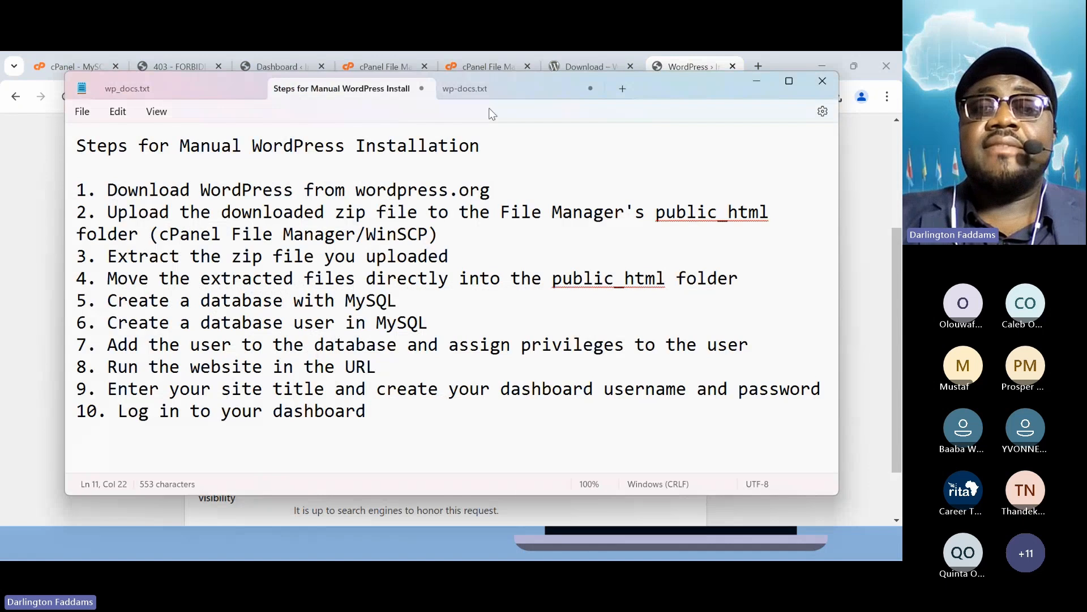
Open the wp-docs.txt notes and select the saved admin password line.
left_click(490, 89)
left_click_drag(236, 175, 66, 181)
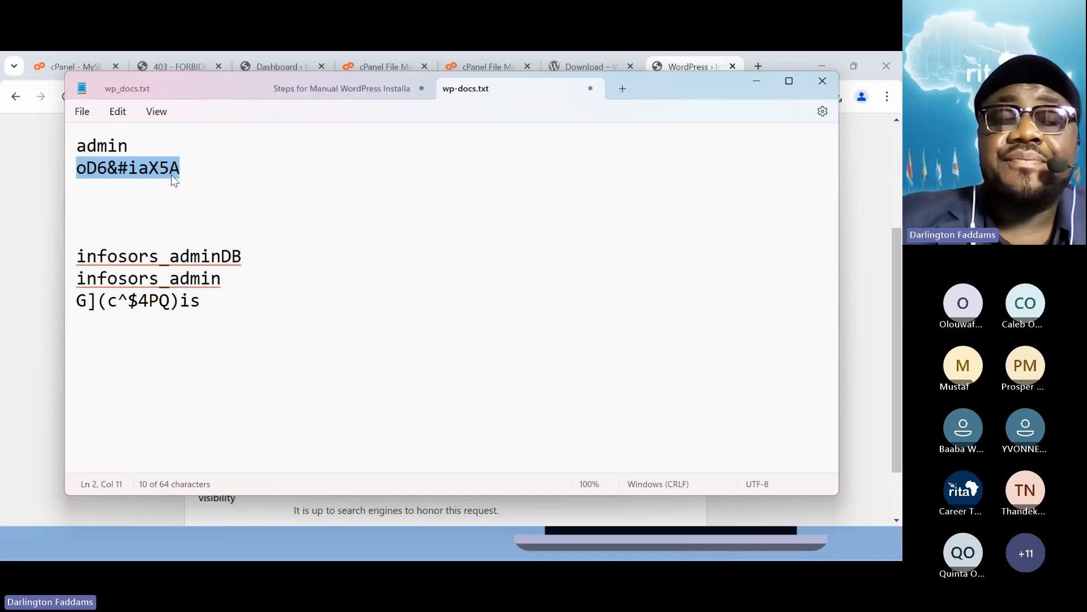
left_click(156, 207)
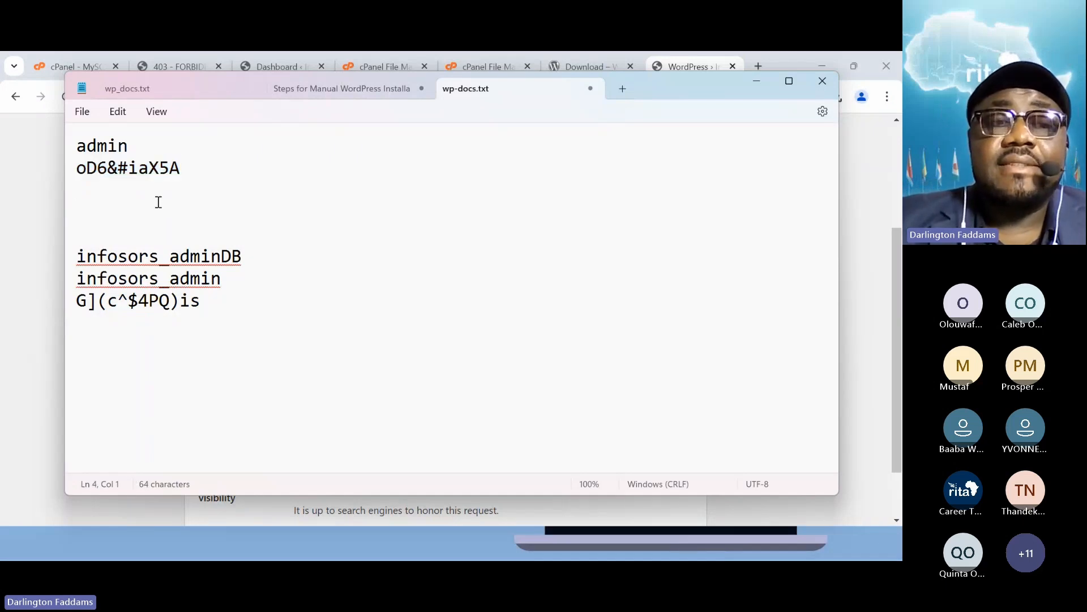
Return to the WordPress installer and retype the admin account password.
left_click(45, 223)
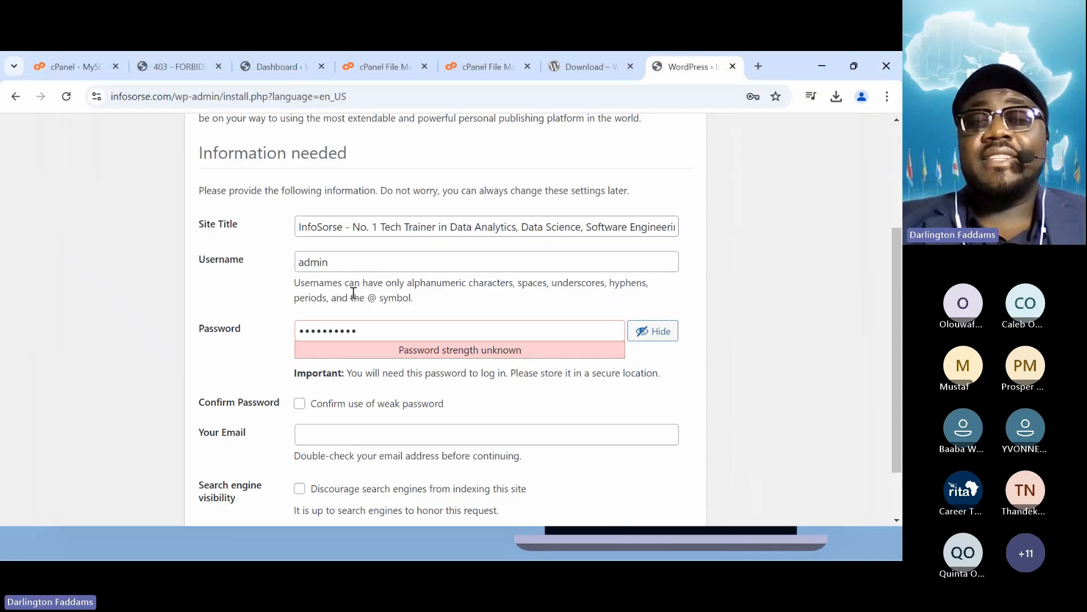
left_click(357, 336)
key("ctrl+a")
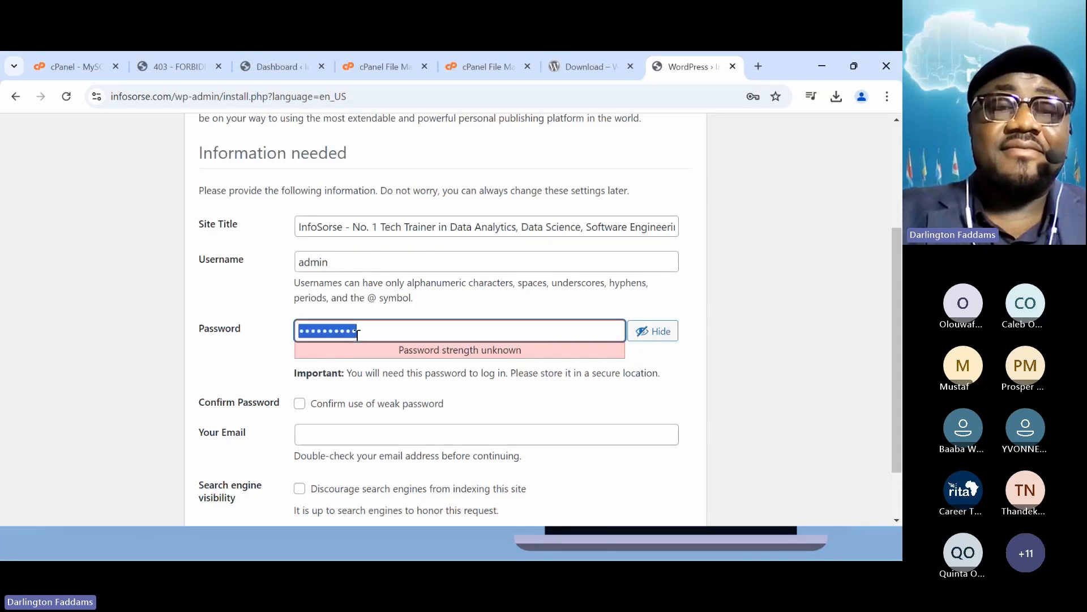
type("••••••••••")
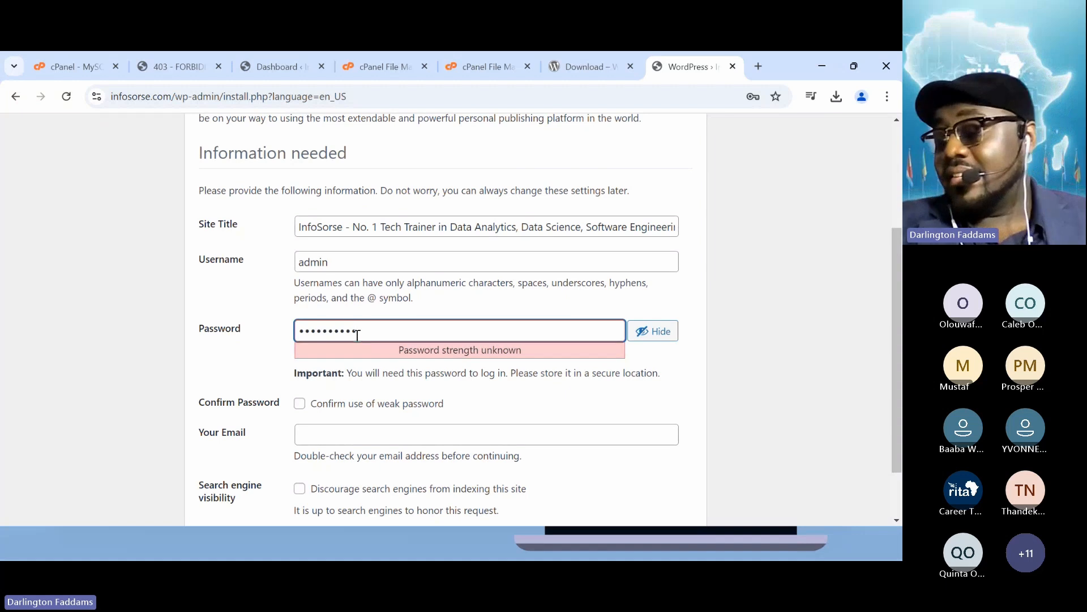
left_click(348, 262)
left_click(368, 325)
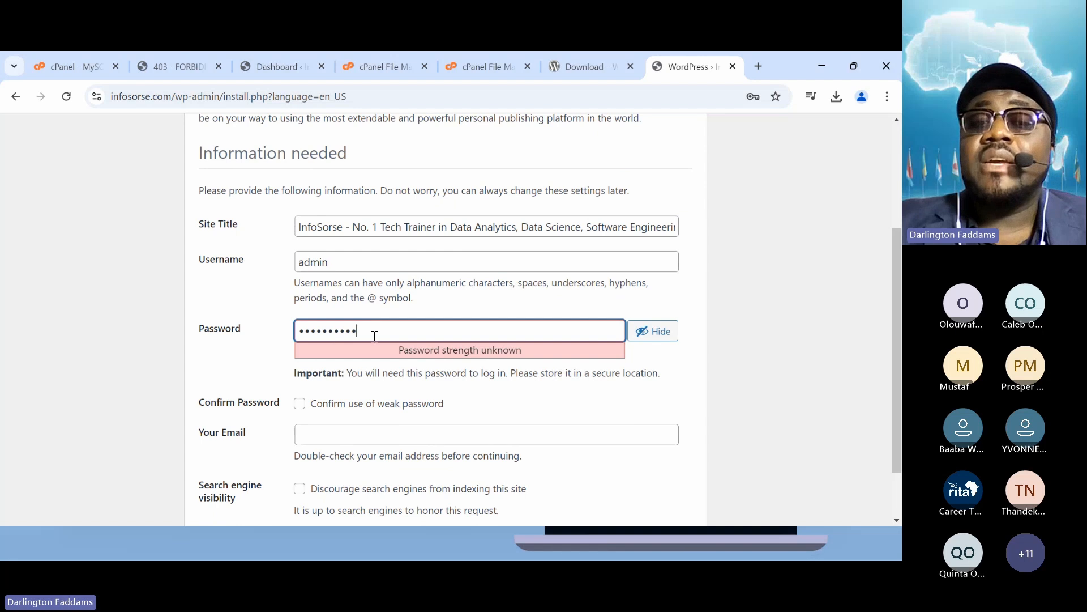
Replace the admin password with a weak numeric one and tick 'Confirm use of weak password'.
left_click_drag(371, 334, 300, 332)
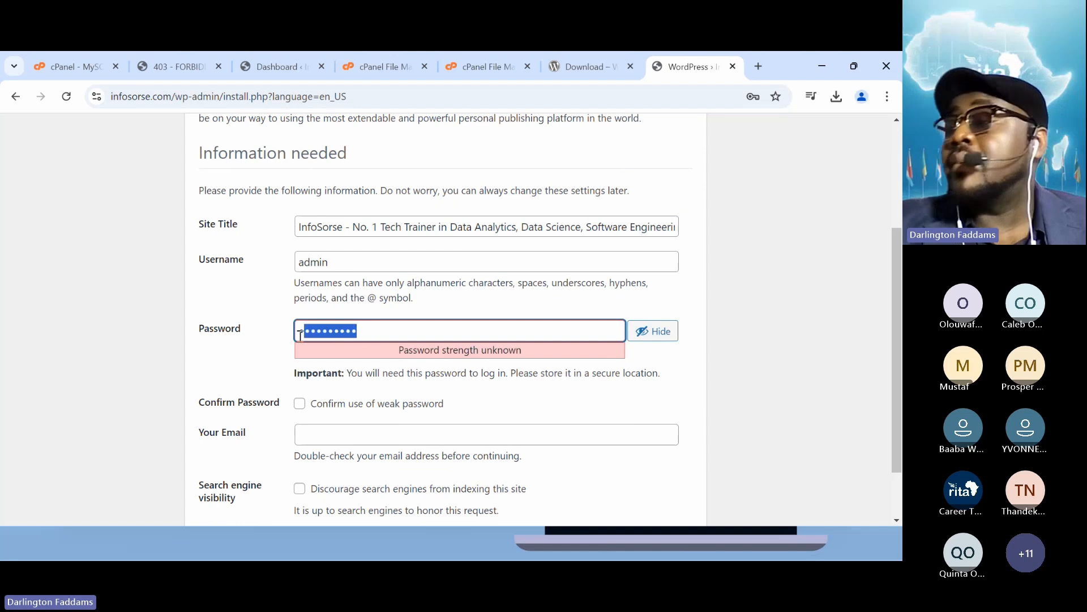
left_click(360, 326)
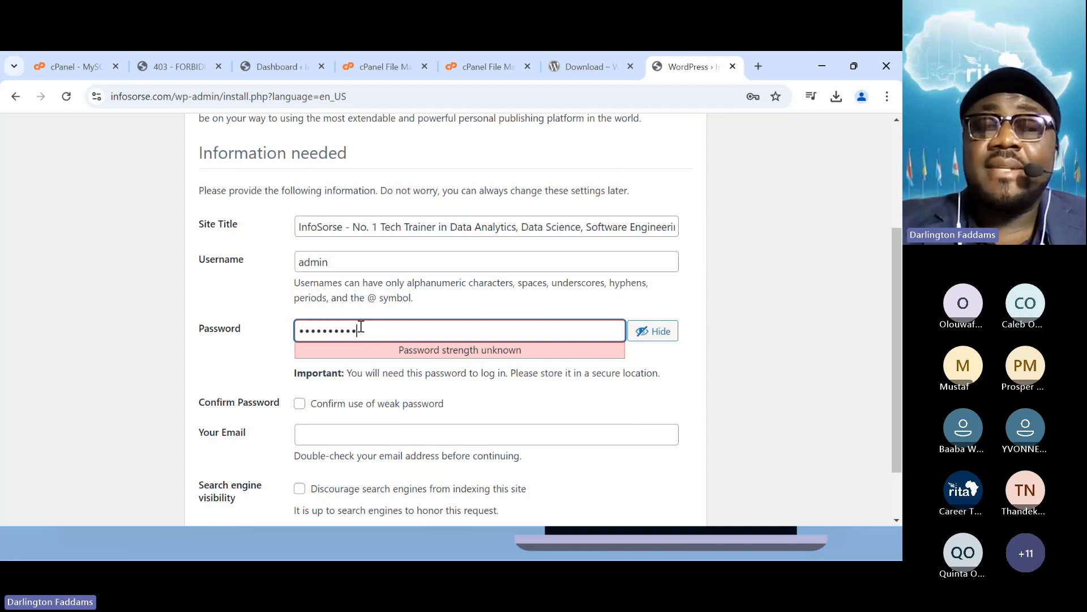
double_click(361, 326)
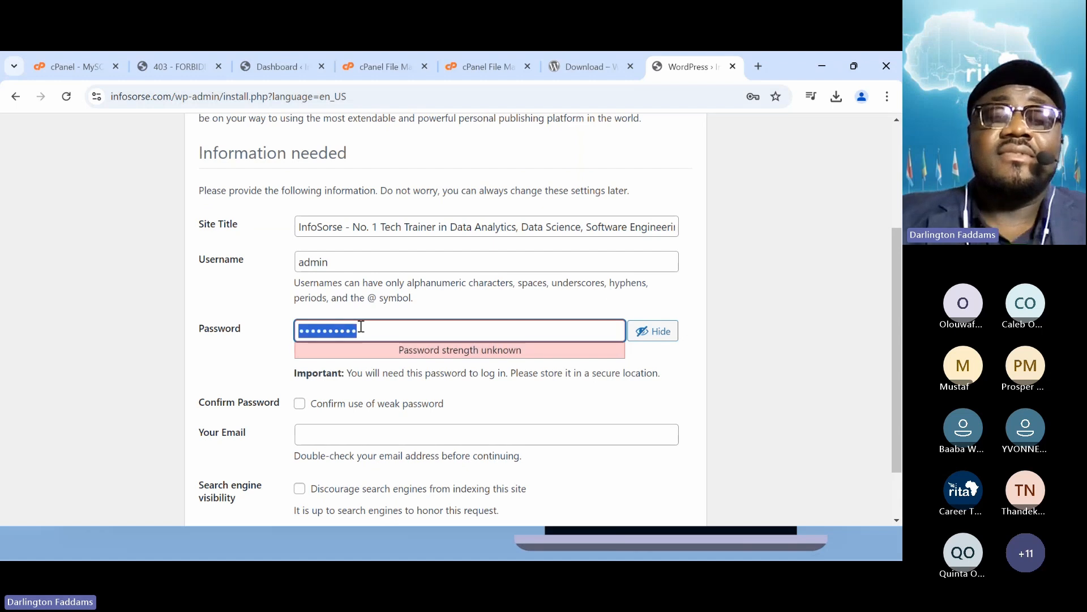
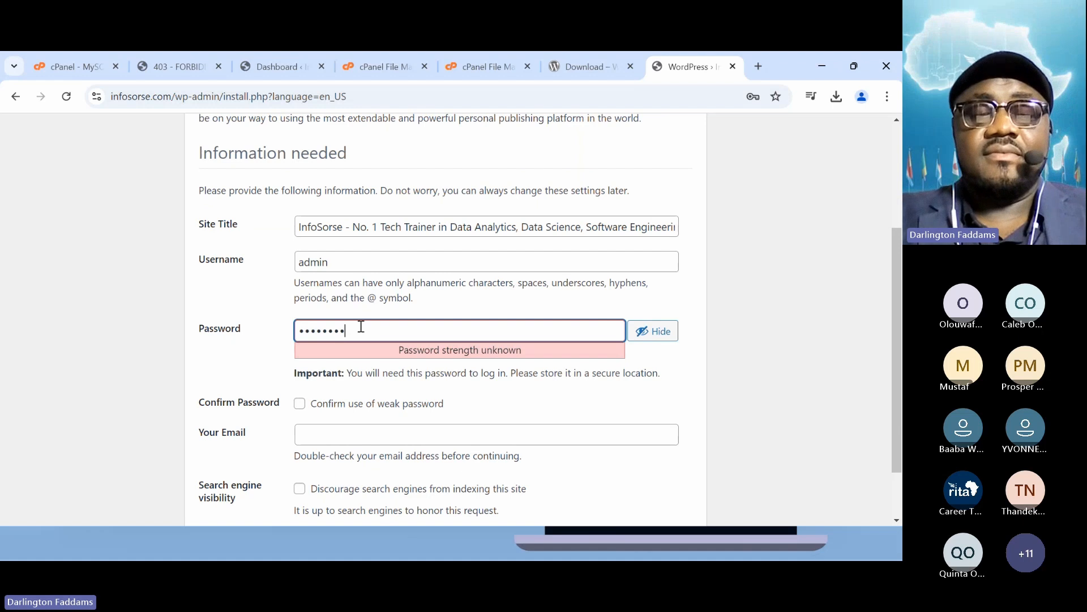
left_click(299, 406)
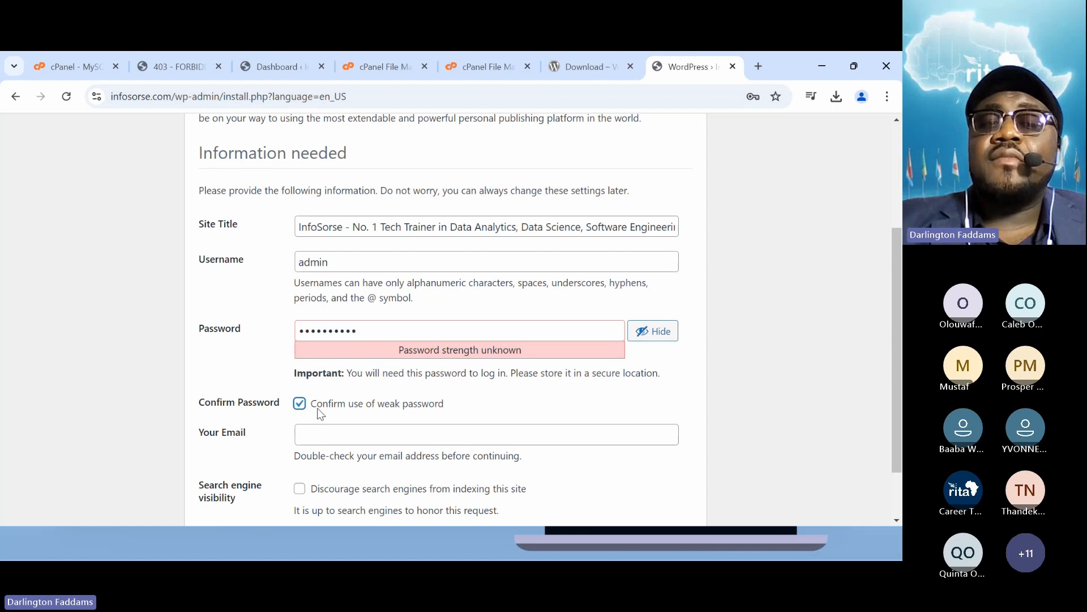
left_click(393, 438)
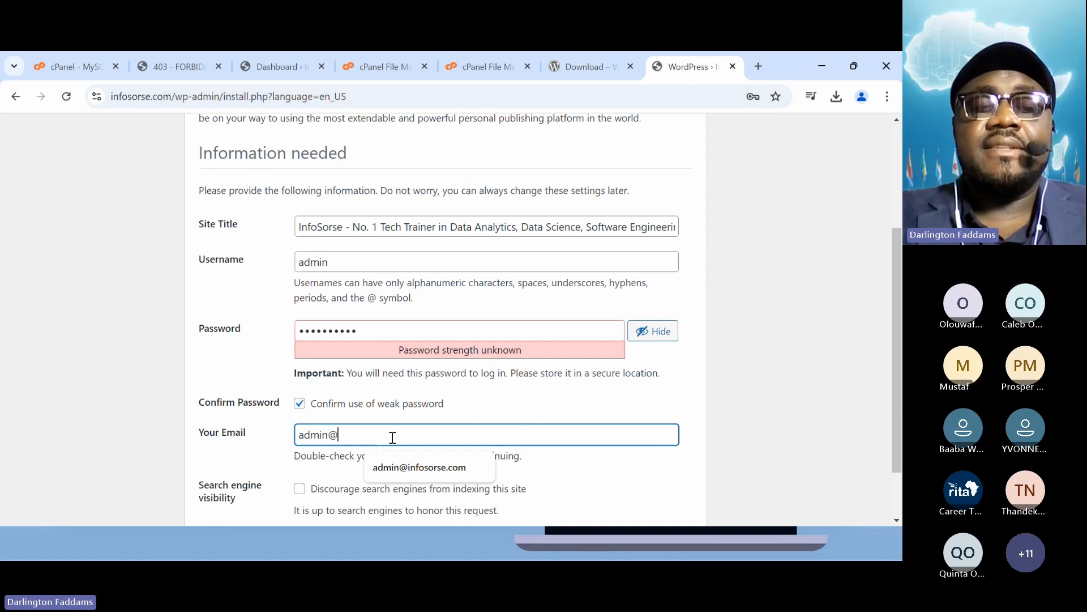
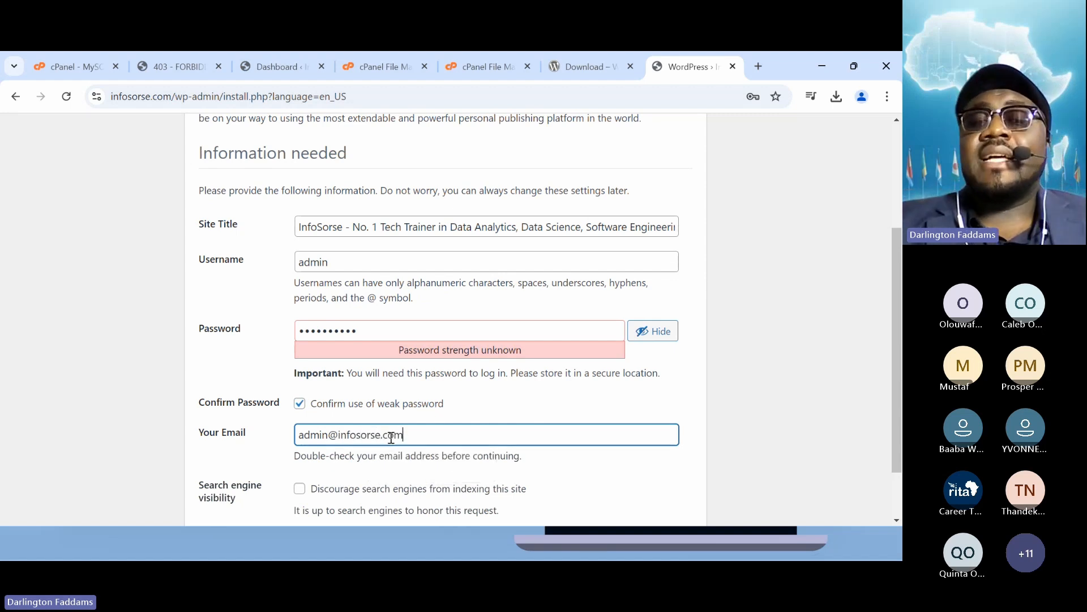
Enter the administrator's e-mail address, leaving search engine indexing allowed.
scroll(417, 429, "down", 1)
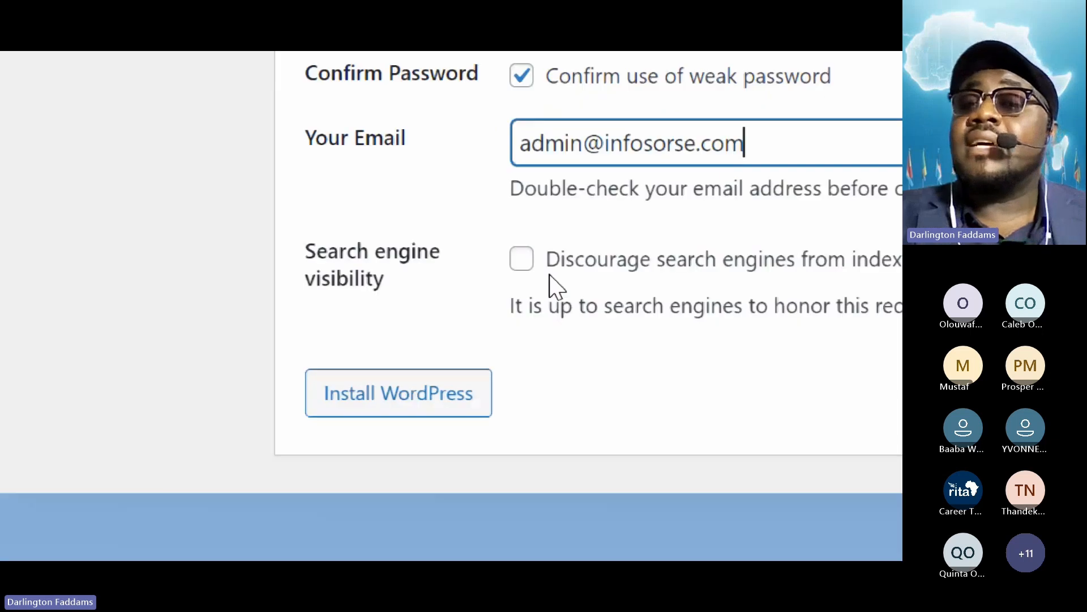
scroll(357, 425, "up", 3)
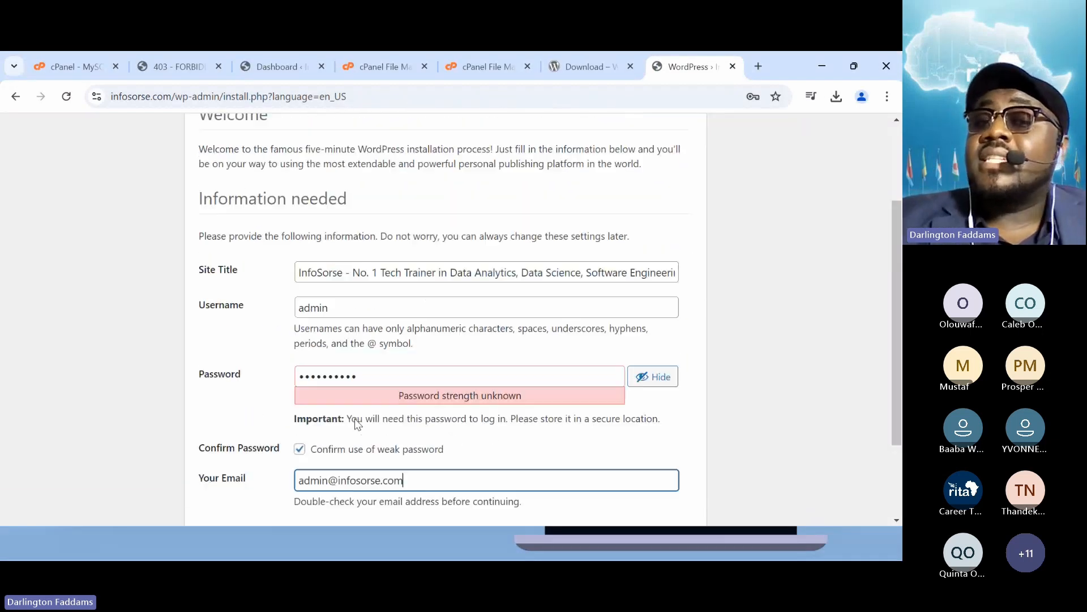
scroll(357, 425, "down", 2)
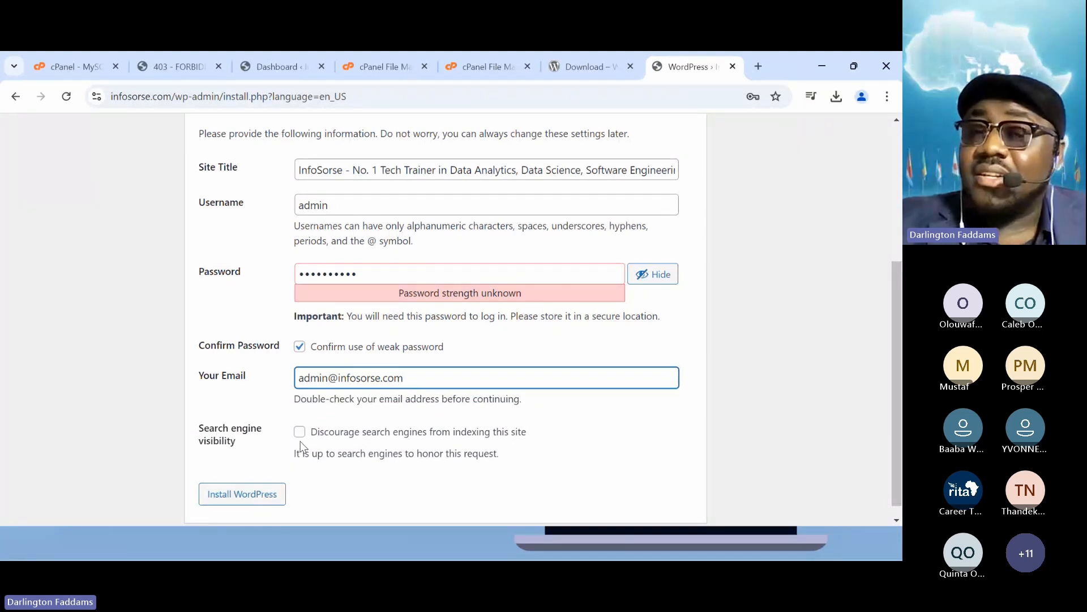
left_click(192, 466)
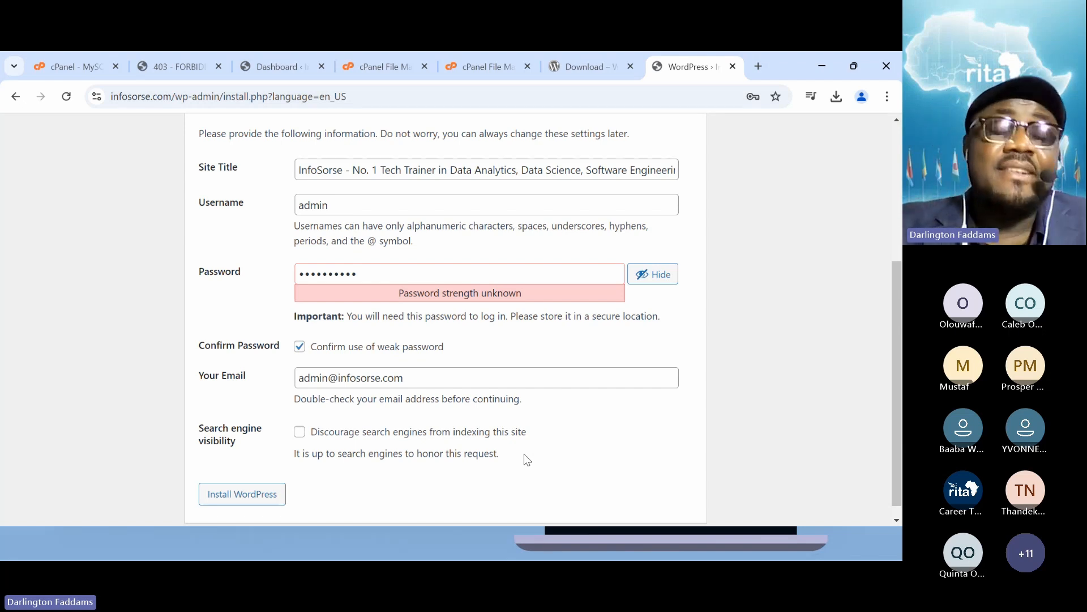
Install WordPress, then log in as admin with Remember Me ticked.
left_click(253, 498)
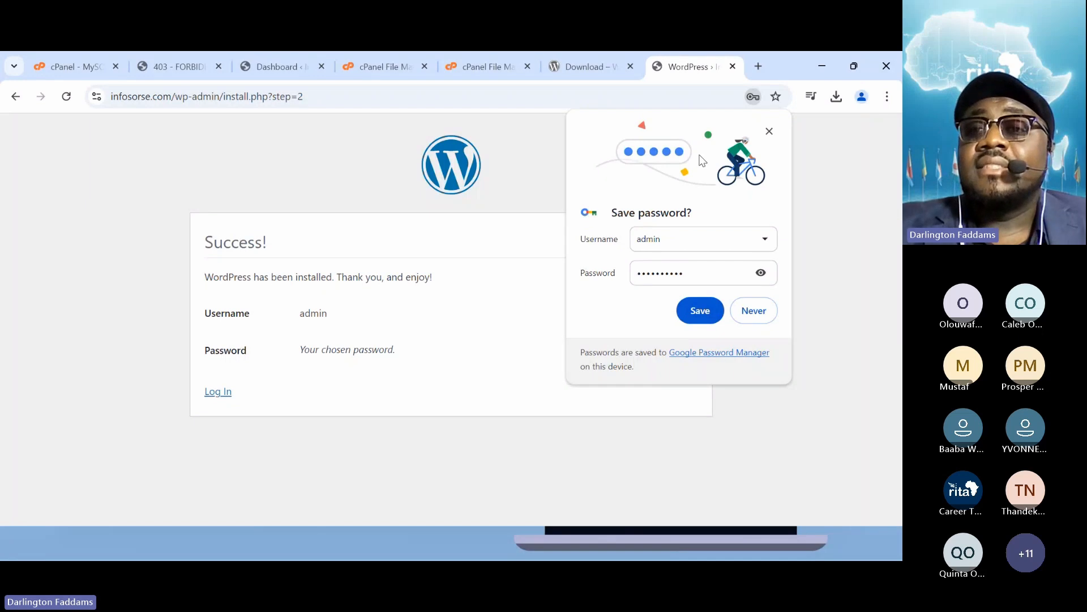
left_click(769, 131)
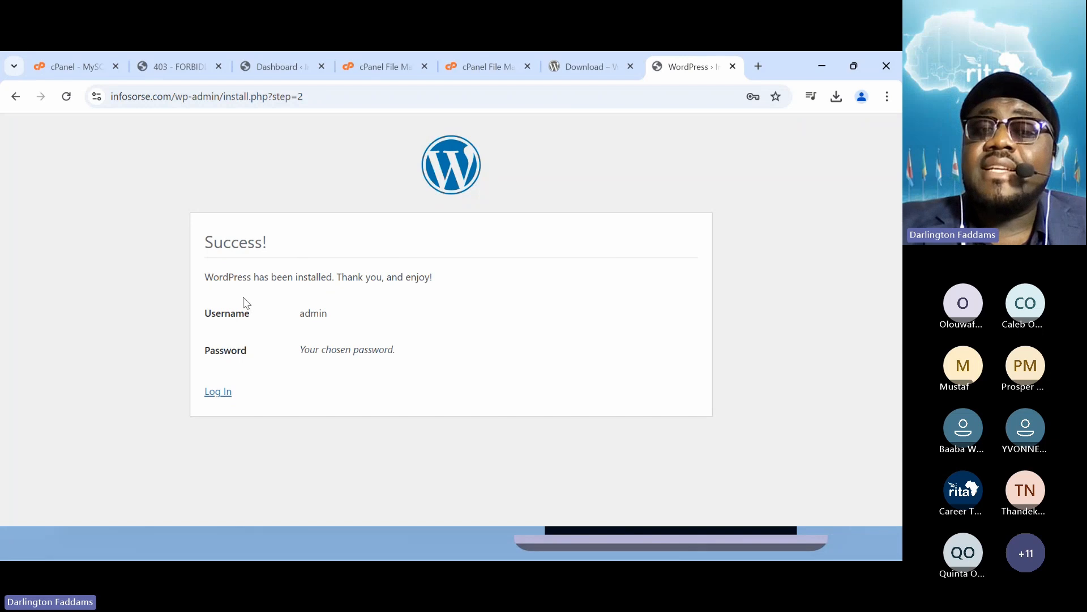
left_click(220, 392)
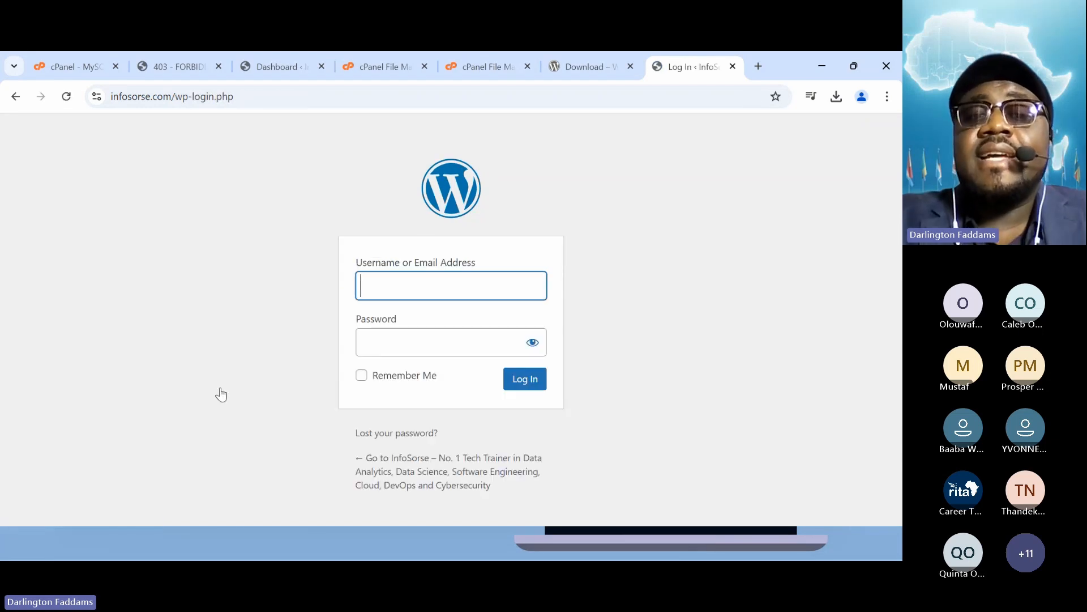
type("admin")
key("Tab")
type("•••••••••")
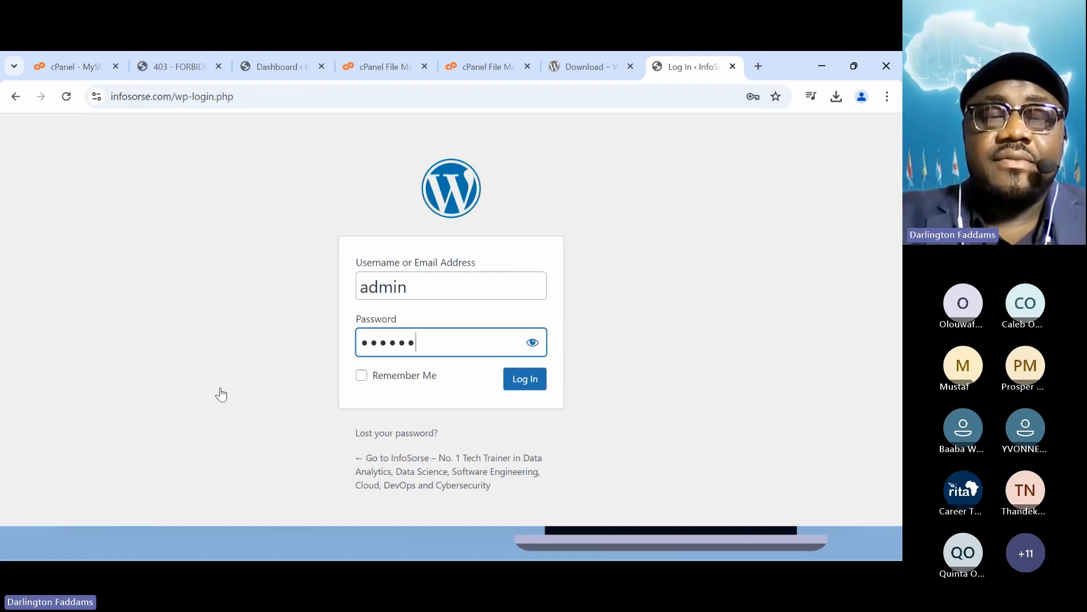
type("•")
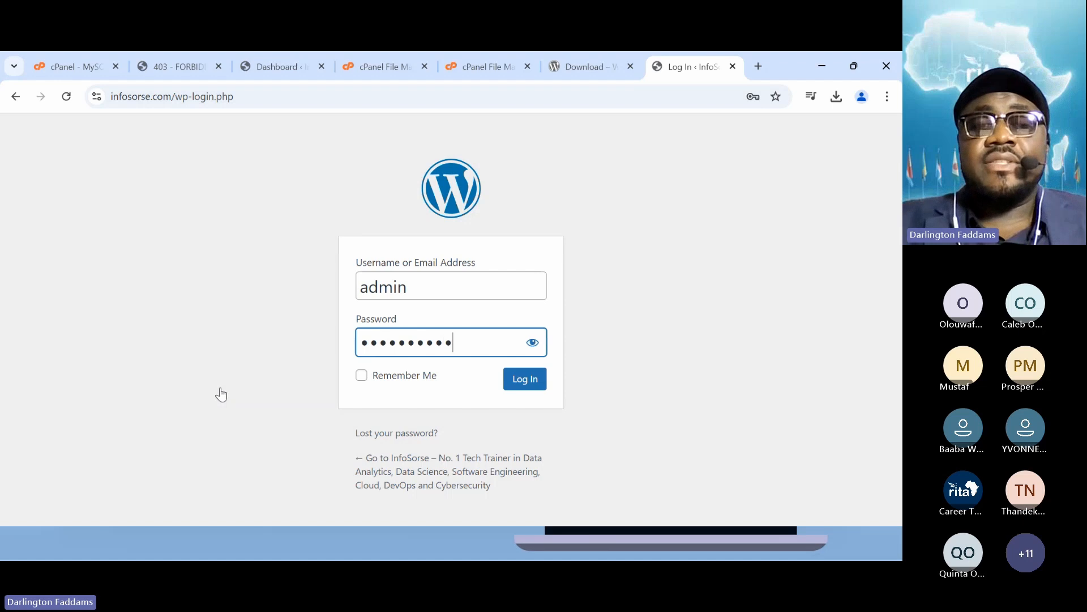
left_click(362, 376)
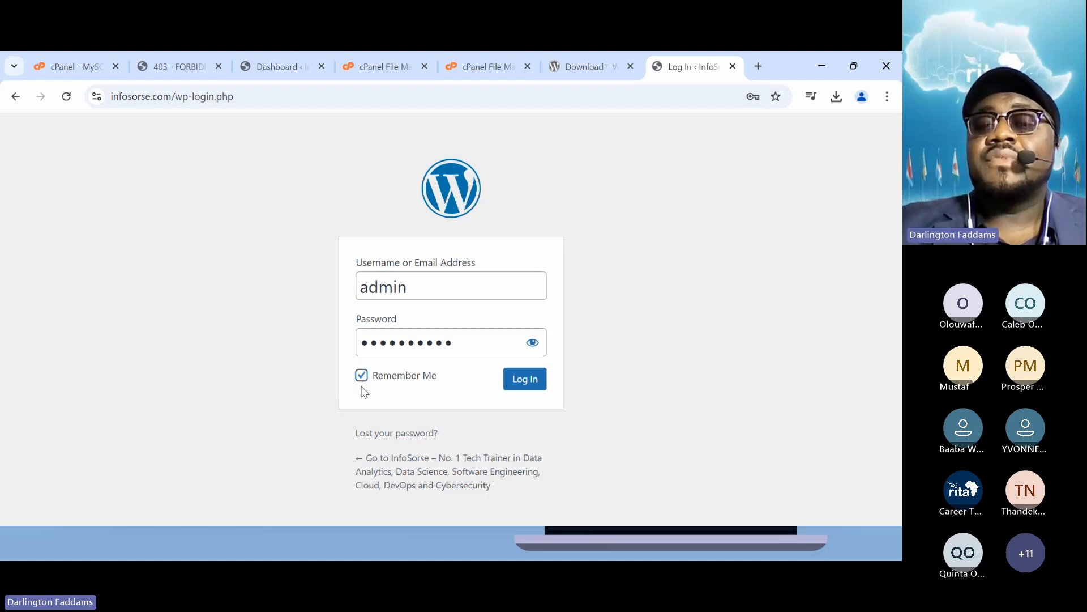
left_click(522, 388)
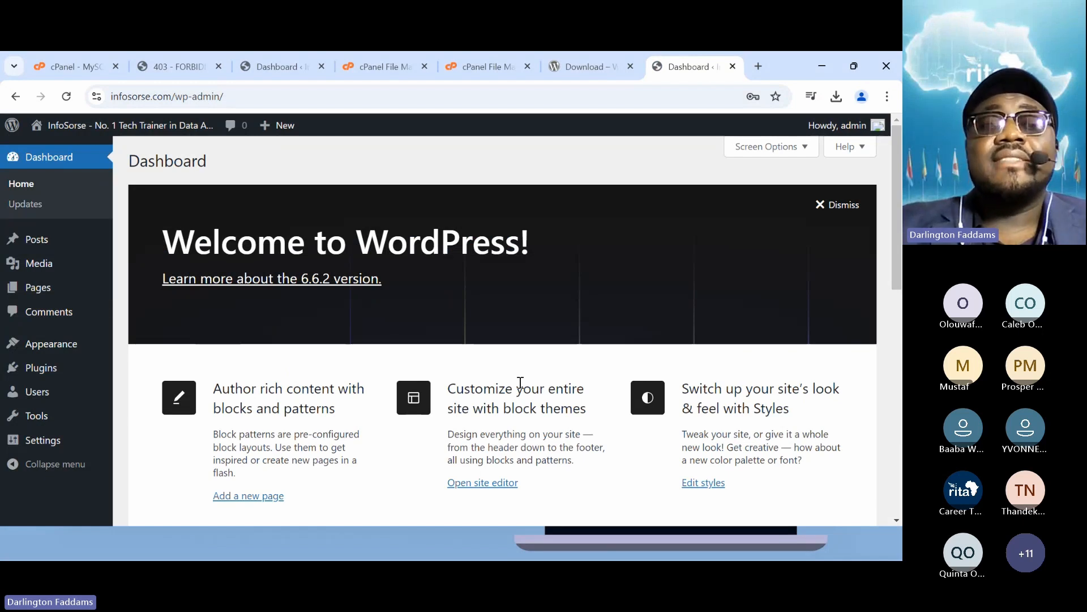
Load infosorse.com in a new tab and view its HTML page source.
left_click(759, 65)
type("in")
key("Return")
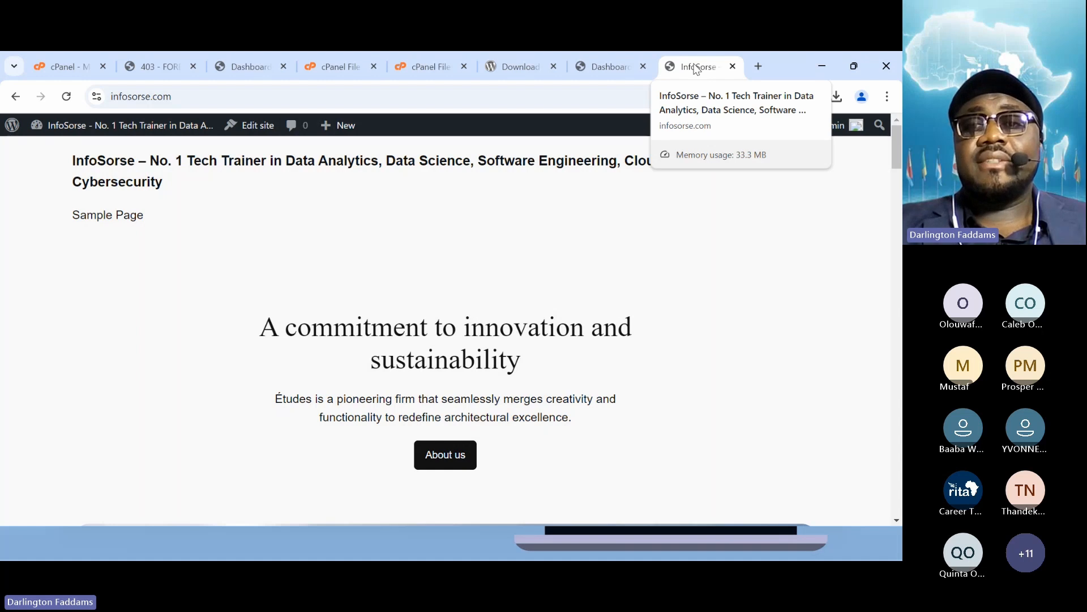
right_click(649, 218)
scroll(705, 459, "down", 1)
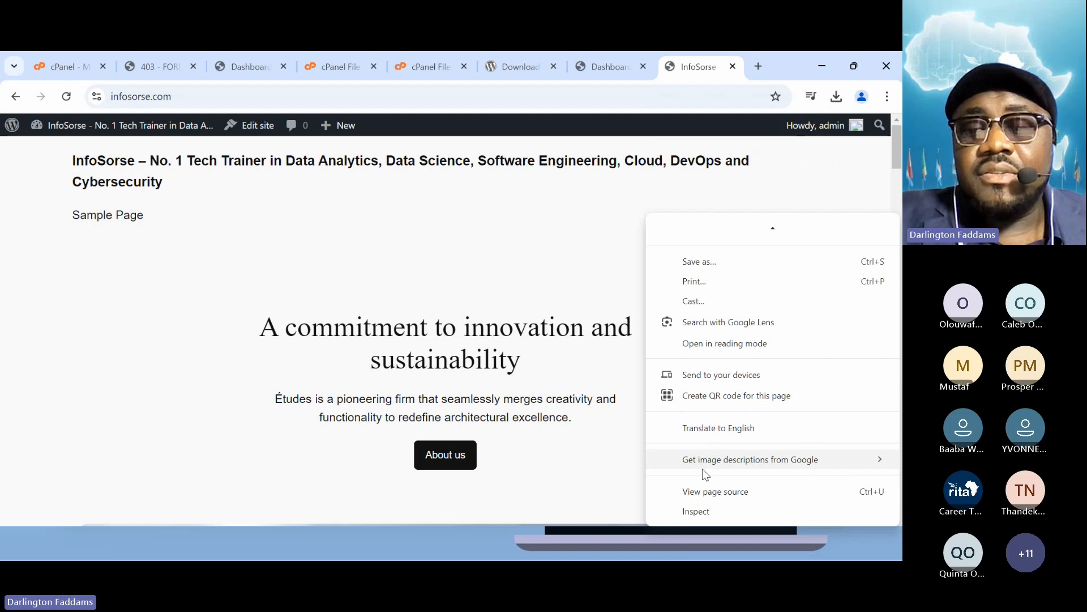
left_click(704, 496)
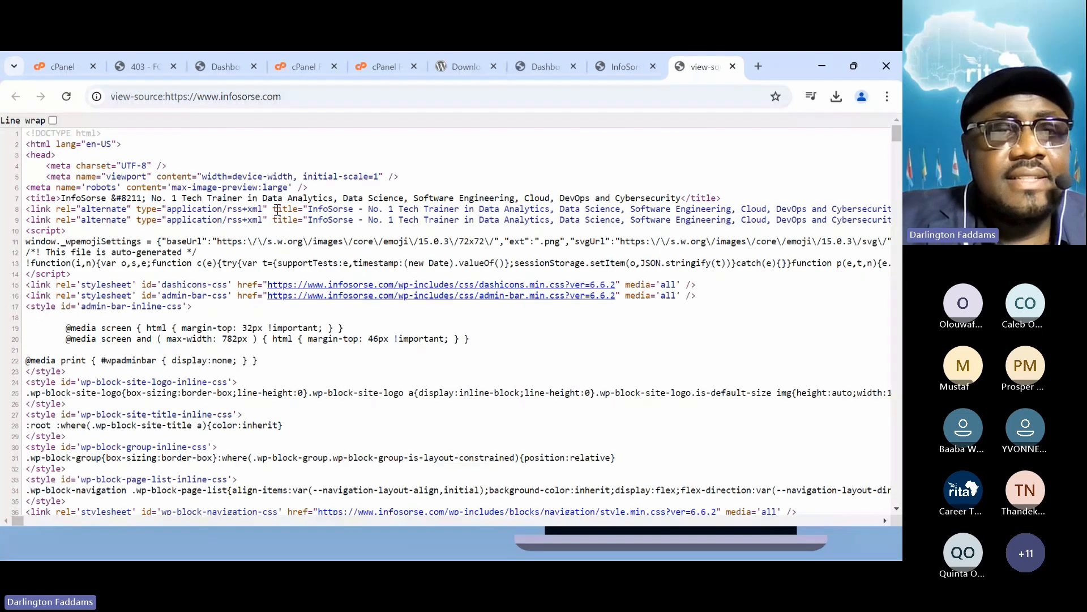
Close the source tab and highlight the long InfoSorse site title on the live home page.
left_click(732, 67)
scroll(607, 224, "down", 9)
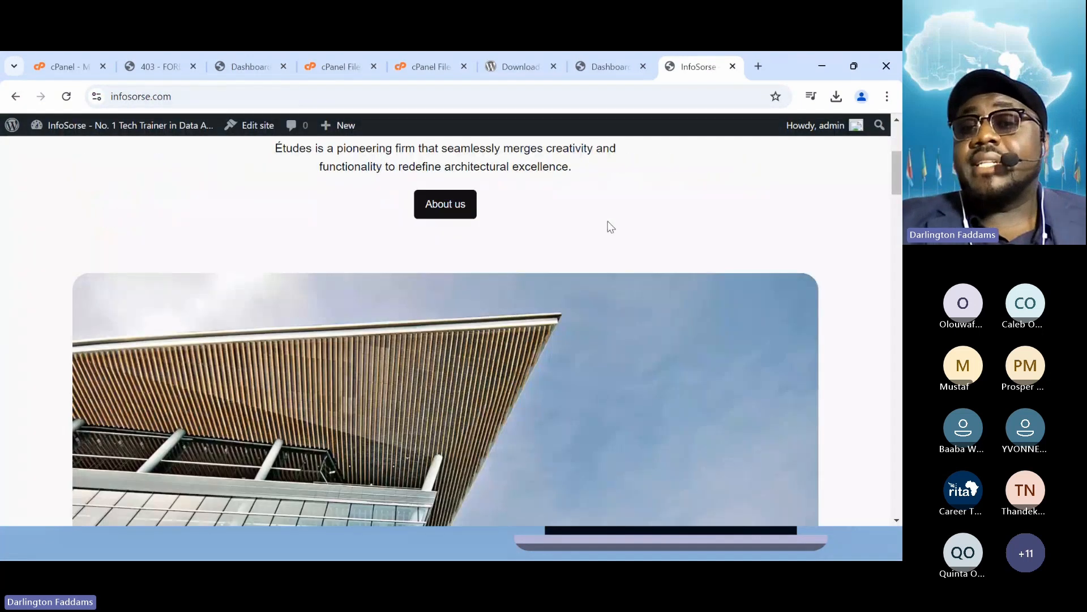
scroll(607, 227, "down", 9)
scroll(608, 227, "up", 20)
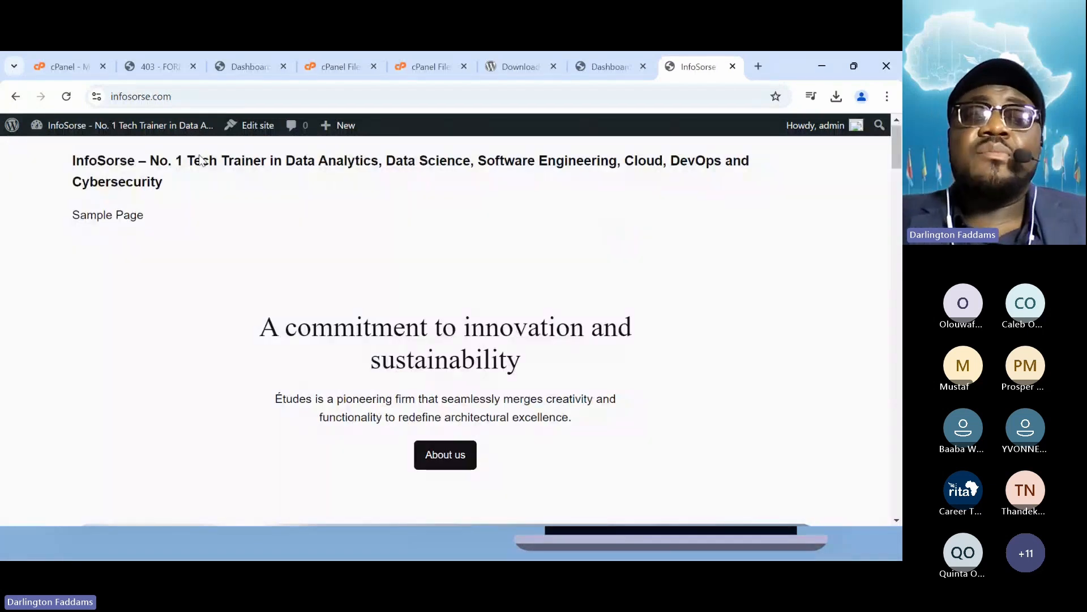
left_click_drag(61, 164, 210, 195)
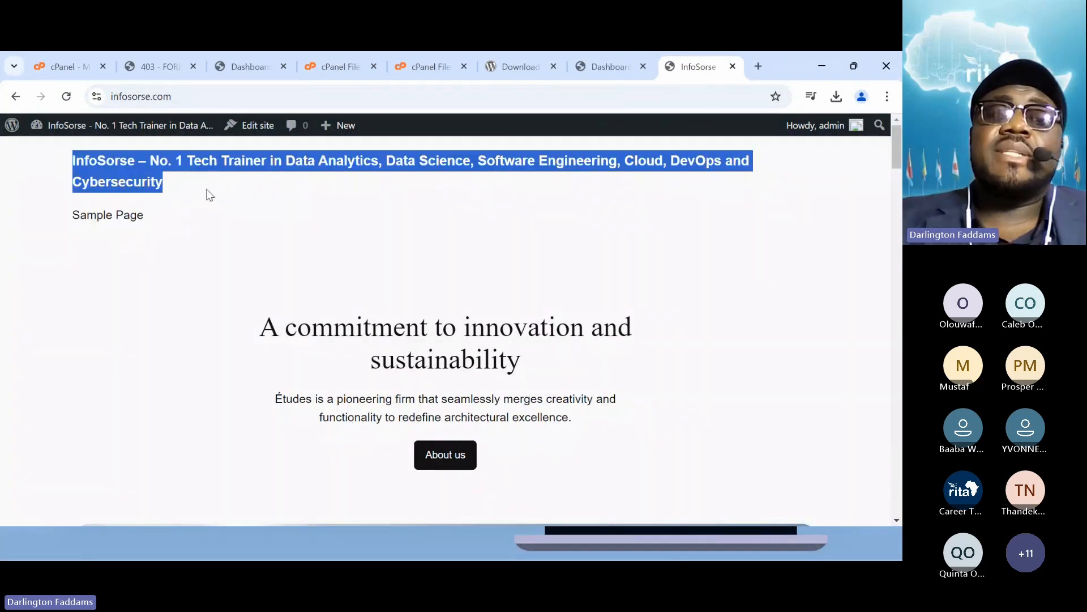
left_click(209, 195)
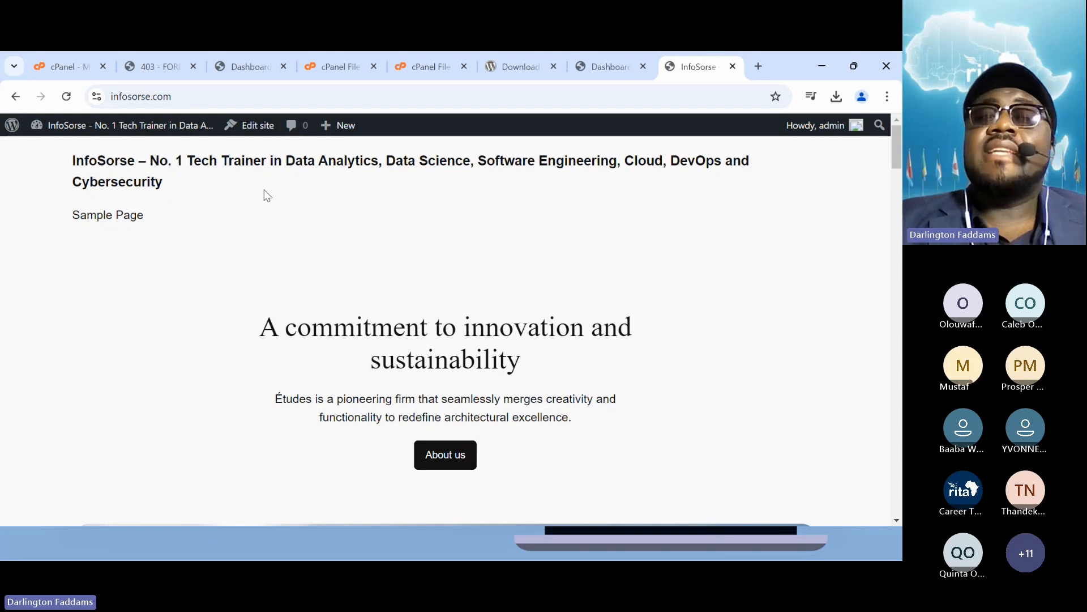
left_click_drag(61, 167, 136, 164)
mouse_move(155, 121)
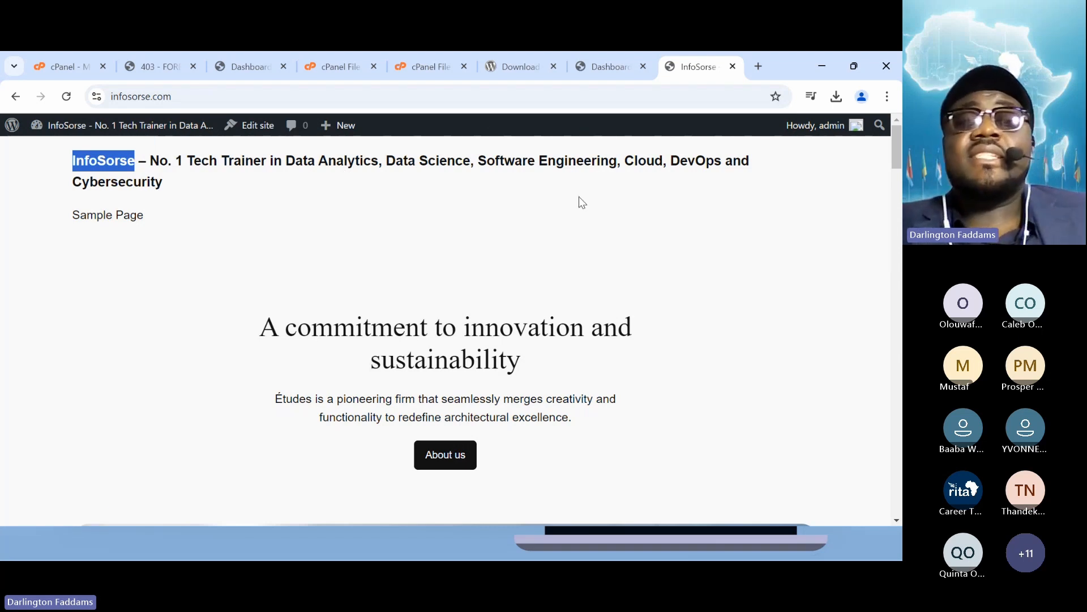
Switch back to the admin Dashboard tab and bring up the Alt+Tab window switcher.
left_click(625, 67)
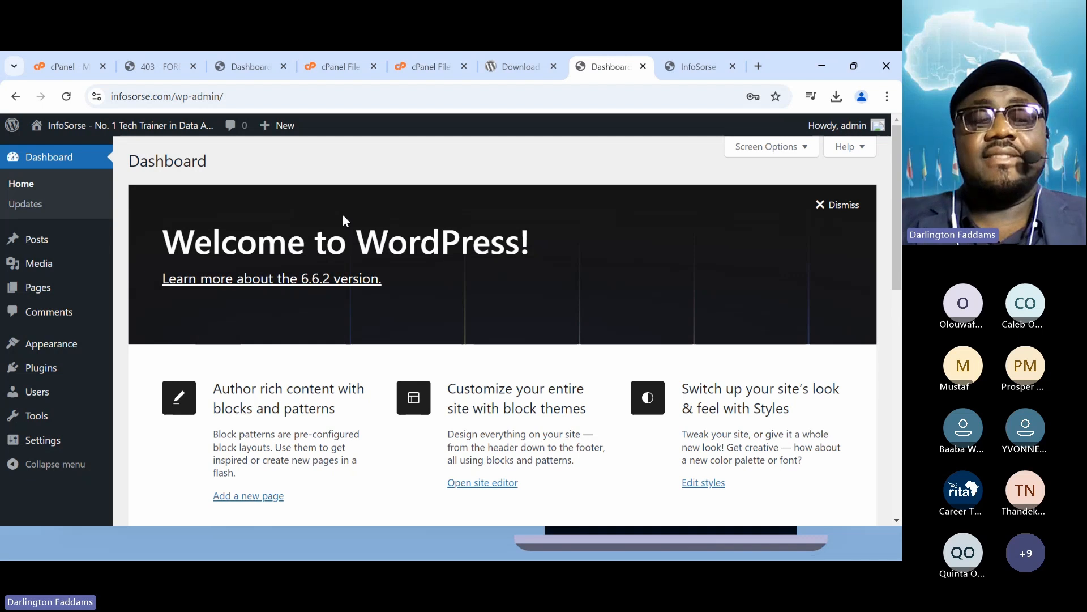
key("alt+Tab")
key("alt+Tab")
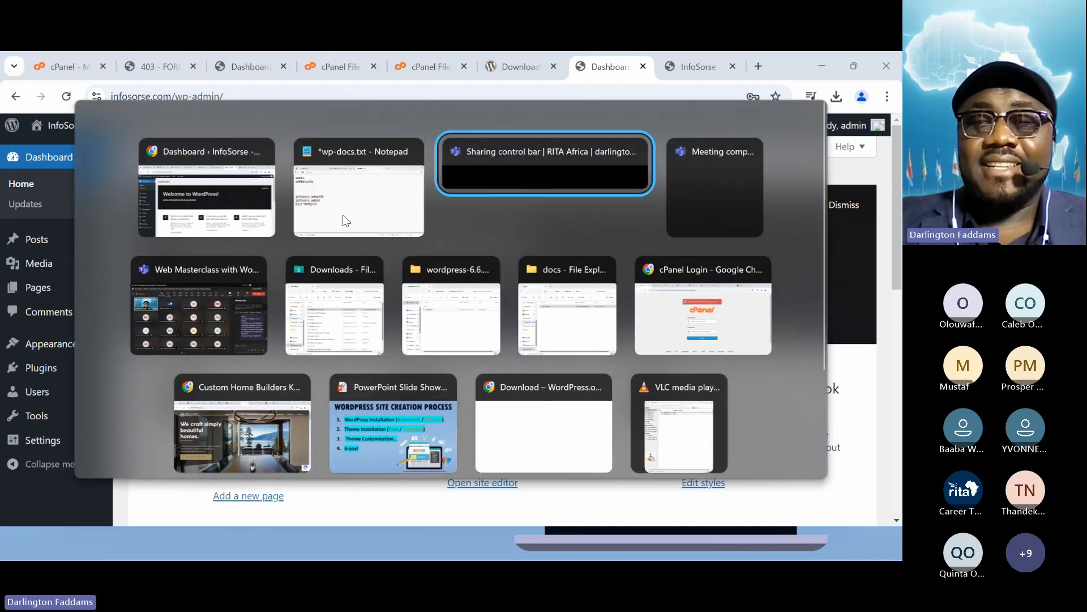